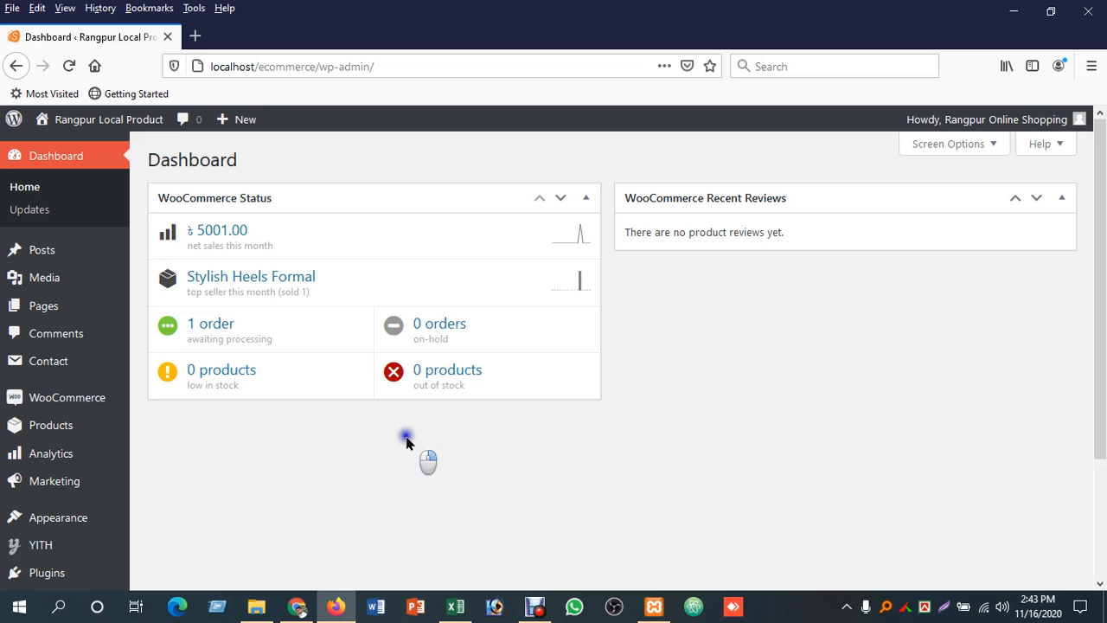
Step: Switch to the Google Meet call, present the entire screen, and return to the WordPress dashboard in Firefox with the sharing notice hidden
click(297, 606)
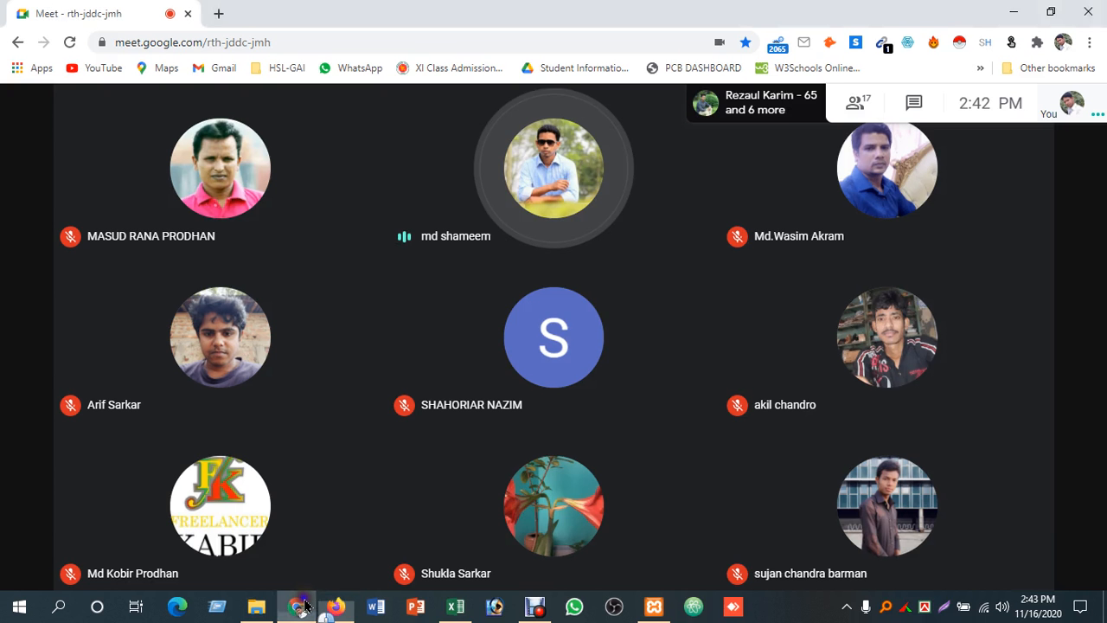
click(996, 558)
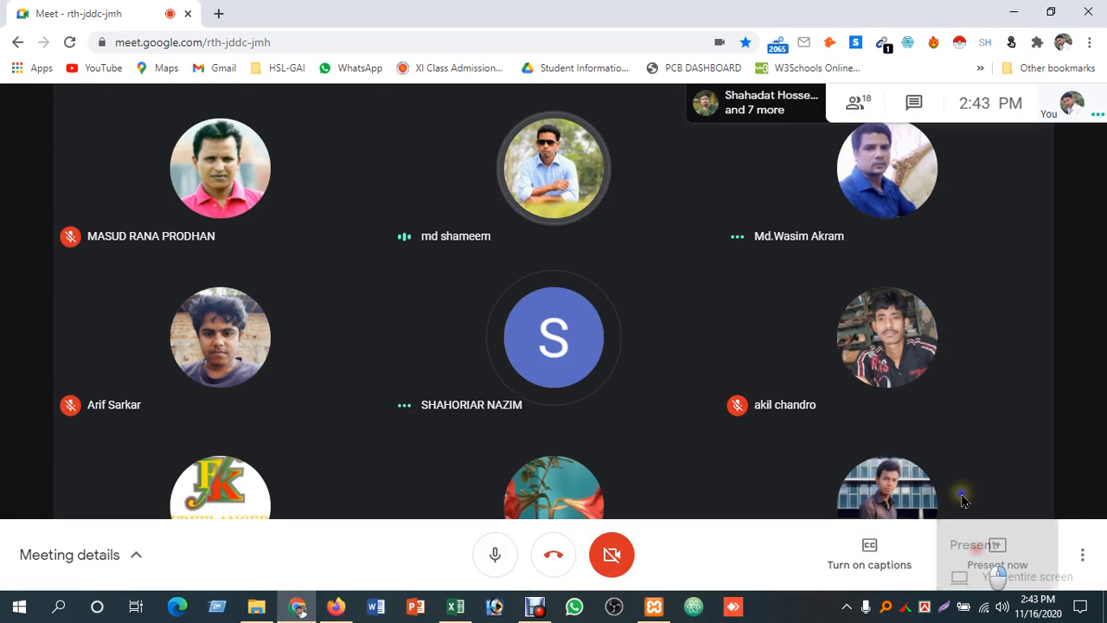
click(945, 415)
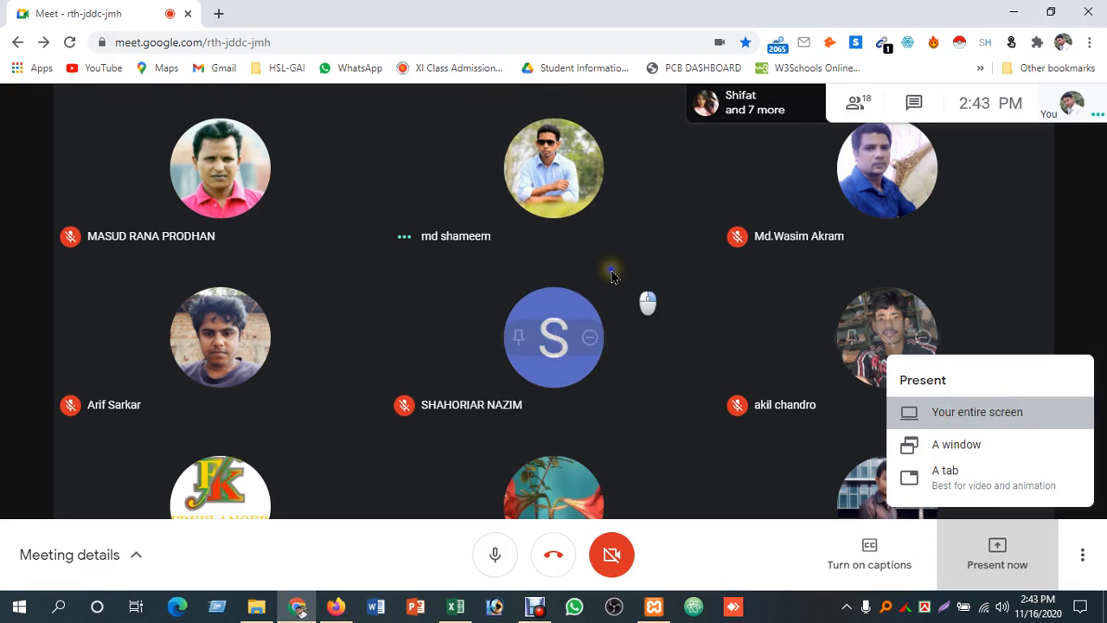
click(687, 393)
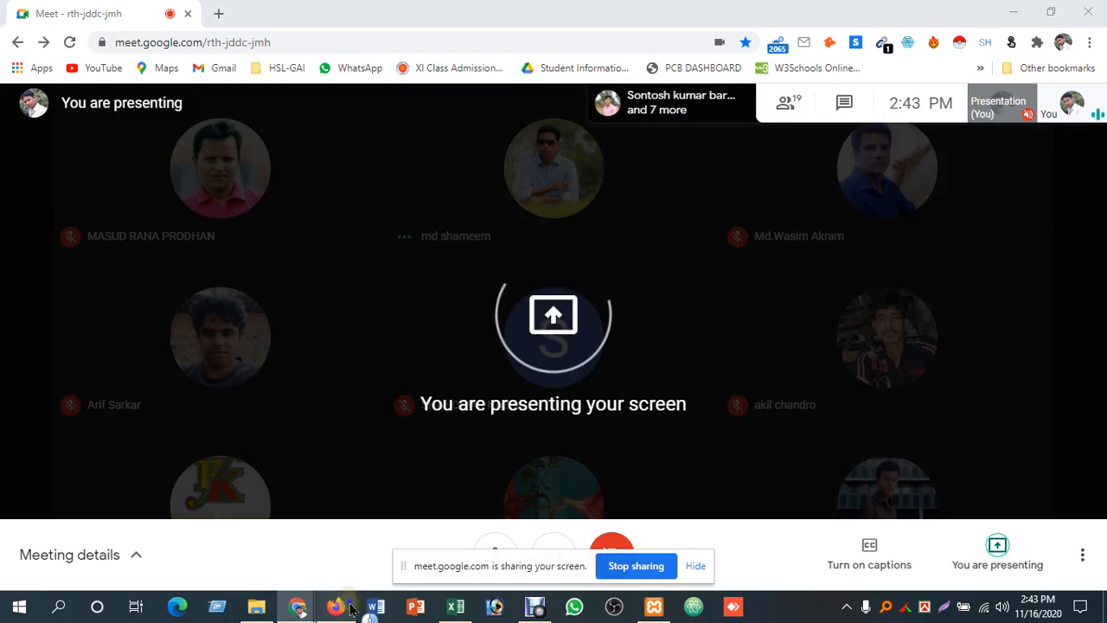
click(338, 607)
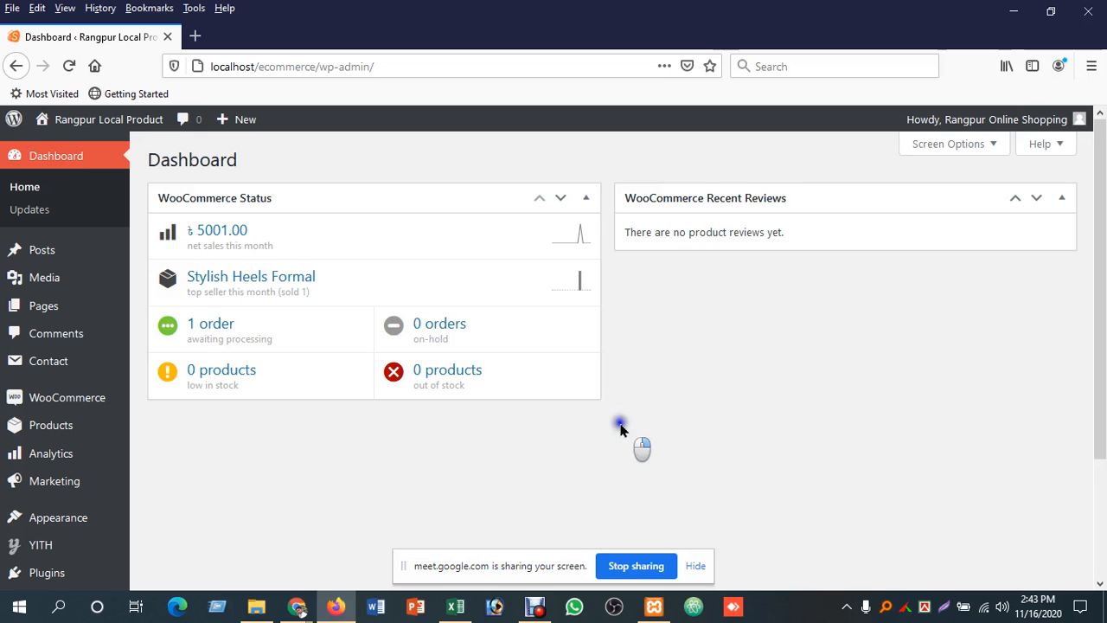
click(695, 566)
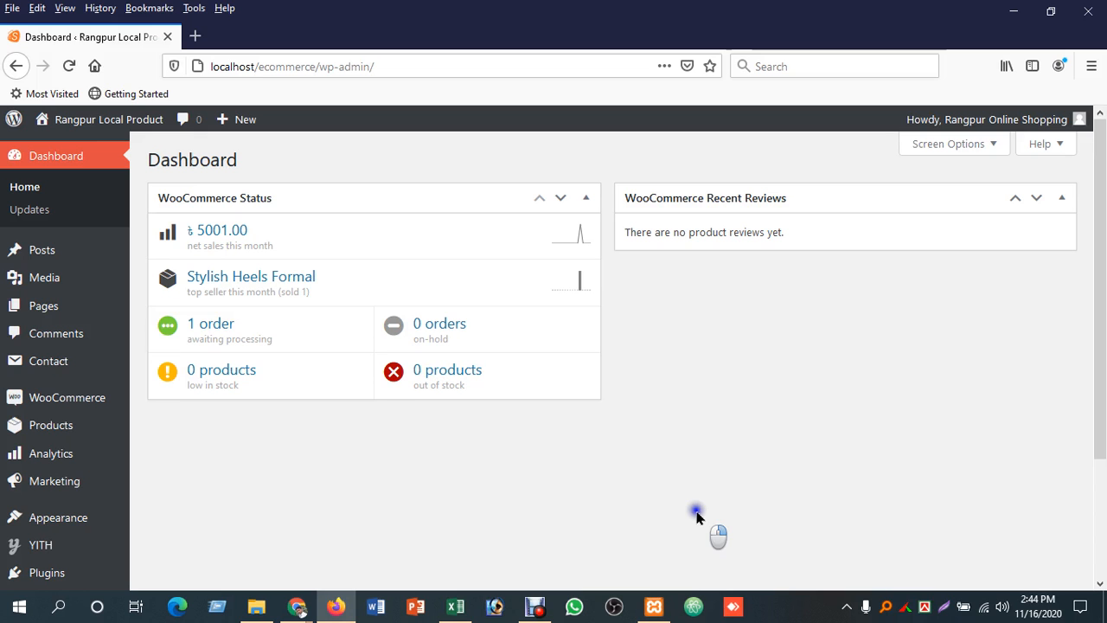
Step: Open the Rangpur Local Product site's front end in a new browser tab, keeping the dashboard open
mouse_move(111, 121)
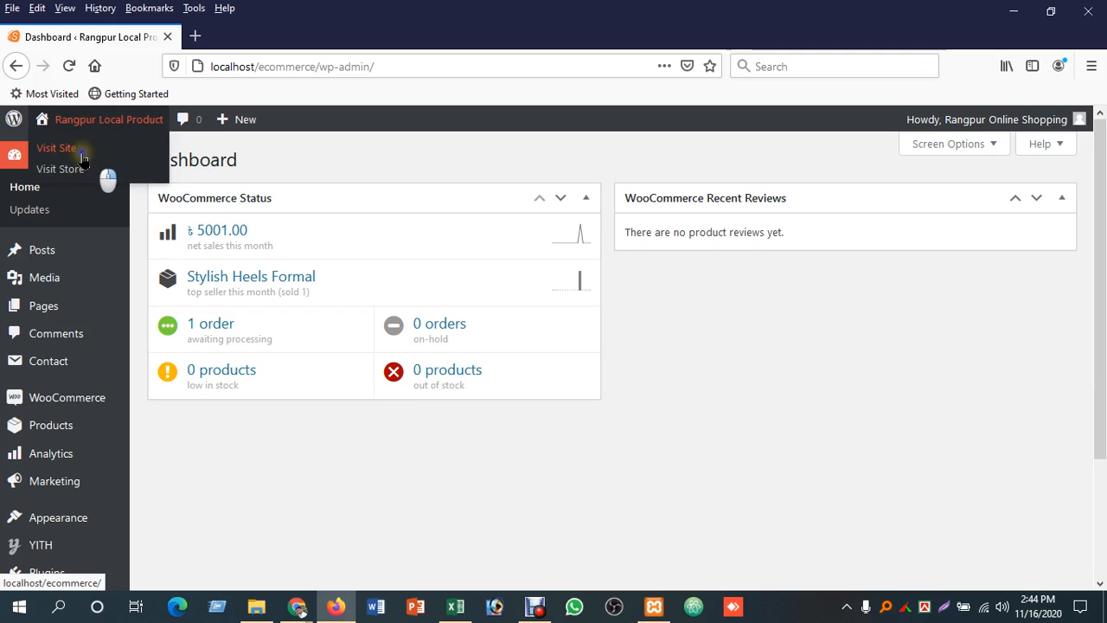
click(76, 148)
right_click(75, 148)
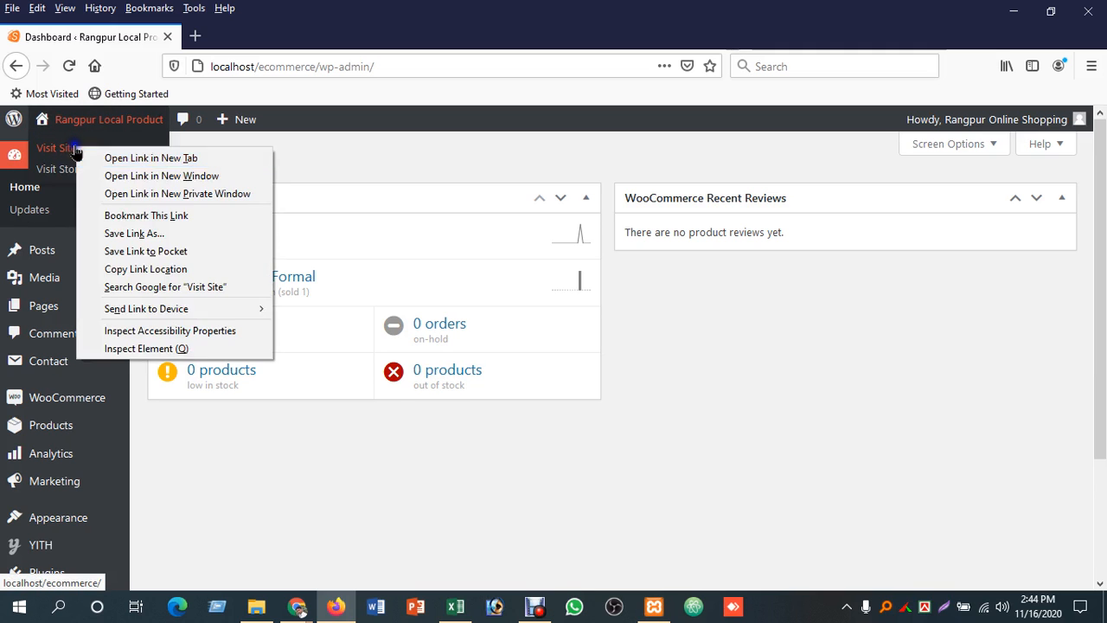
click(90, 156)
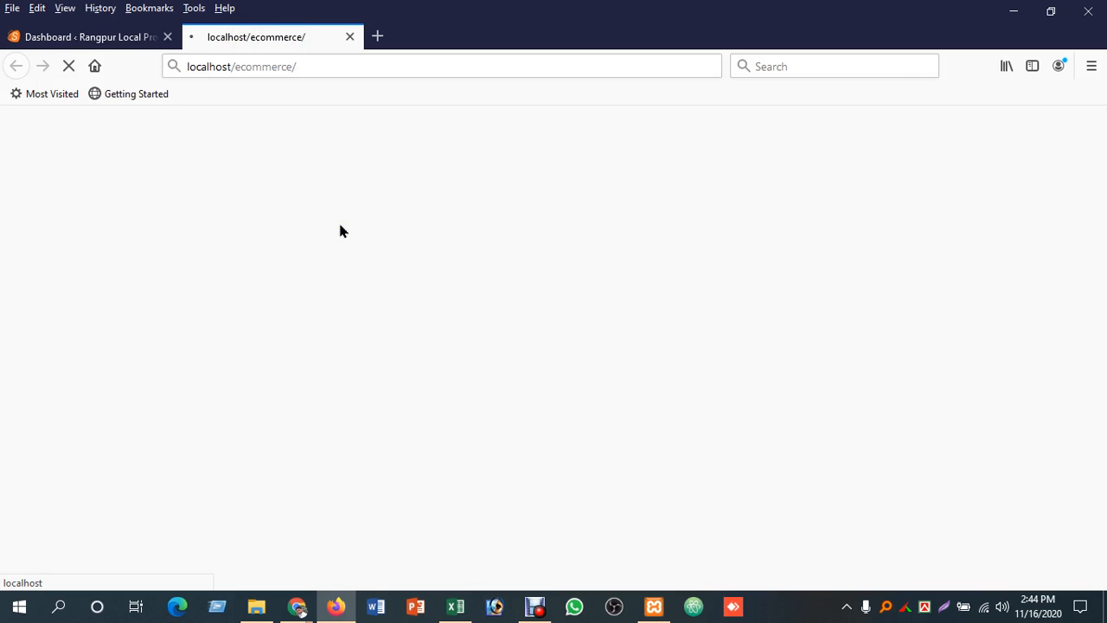
drag(340, 219, 394, 215)
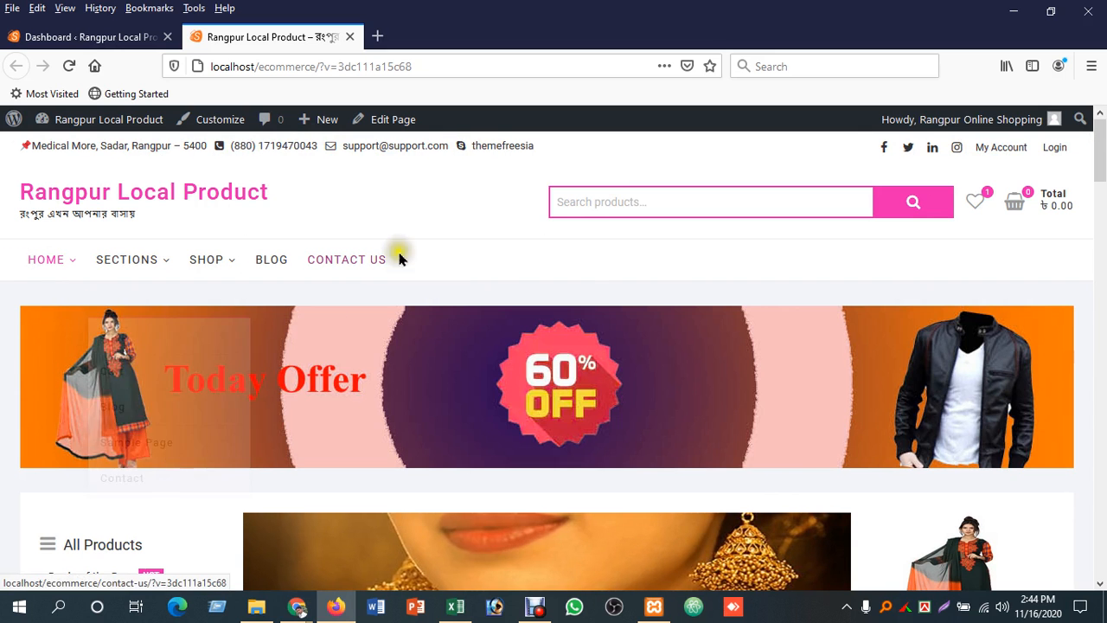
Step: Examine the offer banner, the All Products category list and the image slider on the store's home page
scroll(588, 271, down, 4)
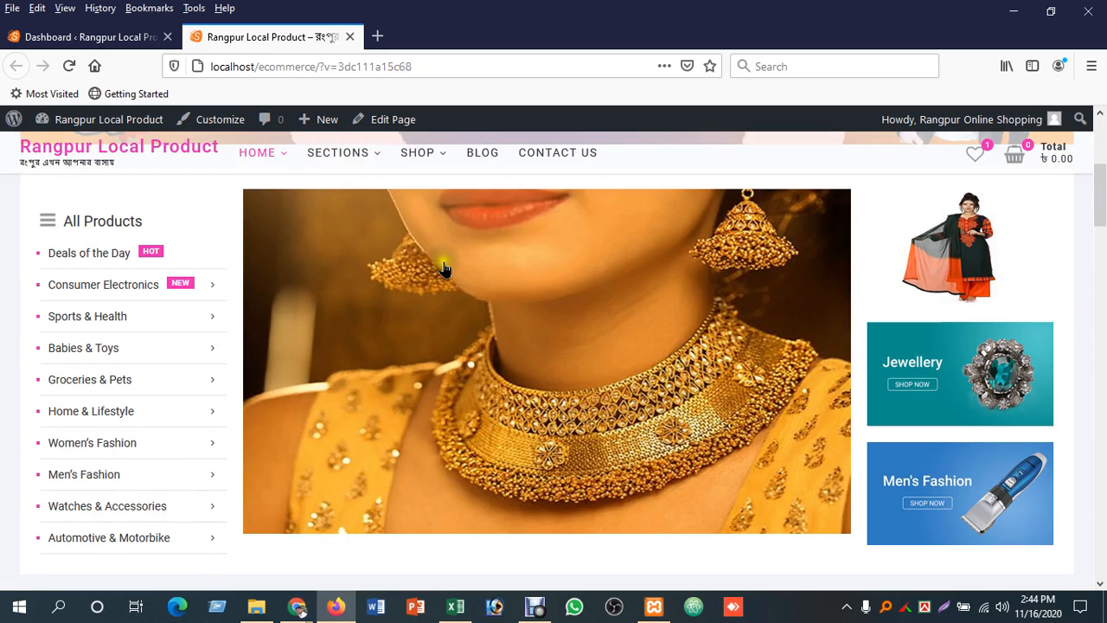
scroll(443, 268, down, 2)
scroll(440, 265, down, 2)
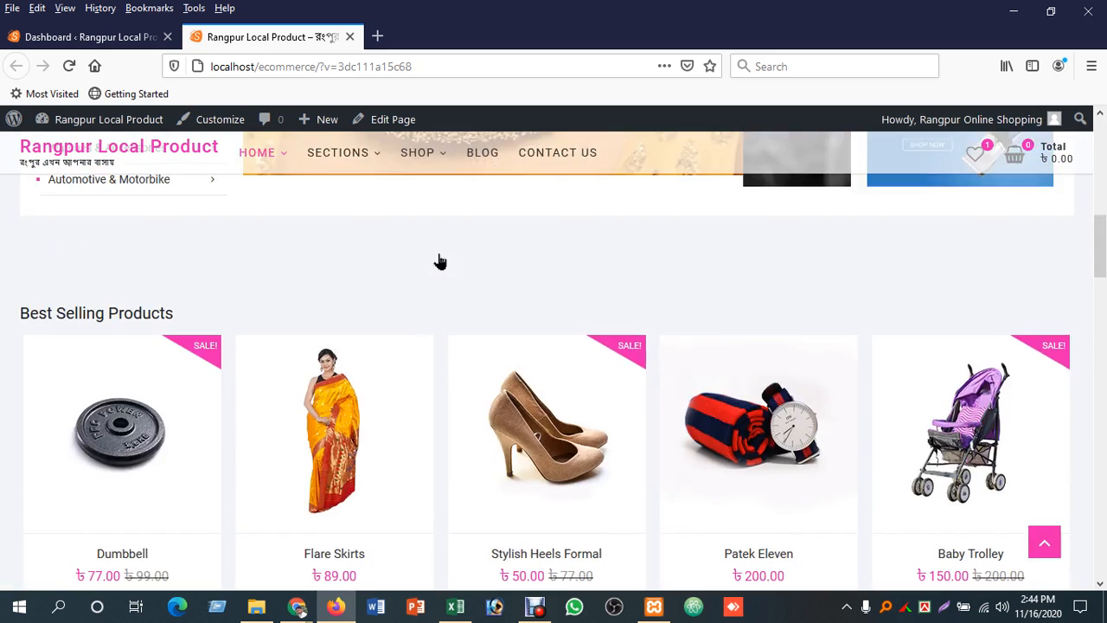
scroll(440, 261, up, 6)
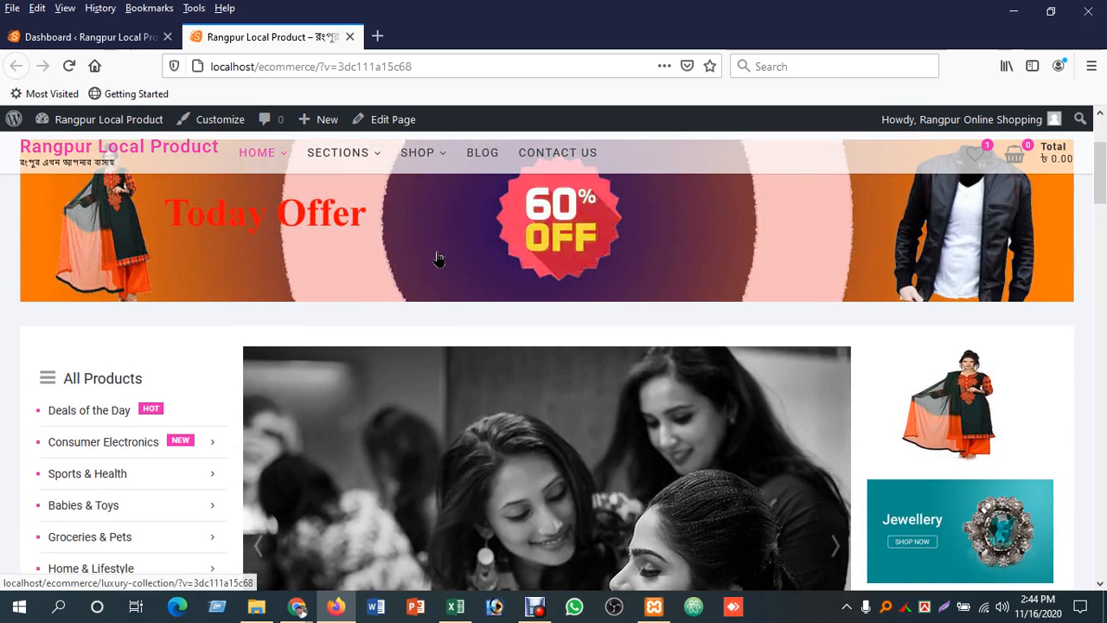
scroll(438, 260, up, 2)
scroll(438, 260, down, 3)
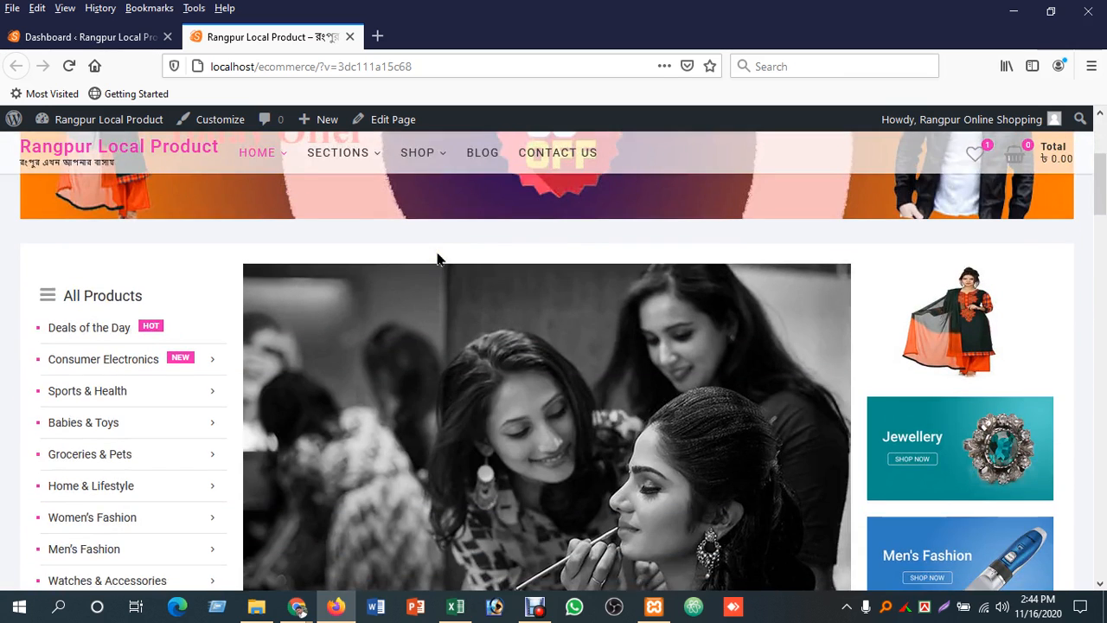
scroll(438, 259, down, 2)
scroll(438, 260, up, 3)
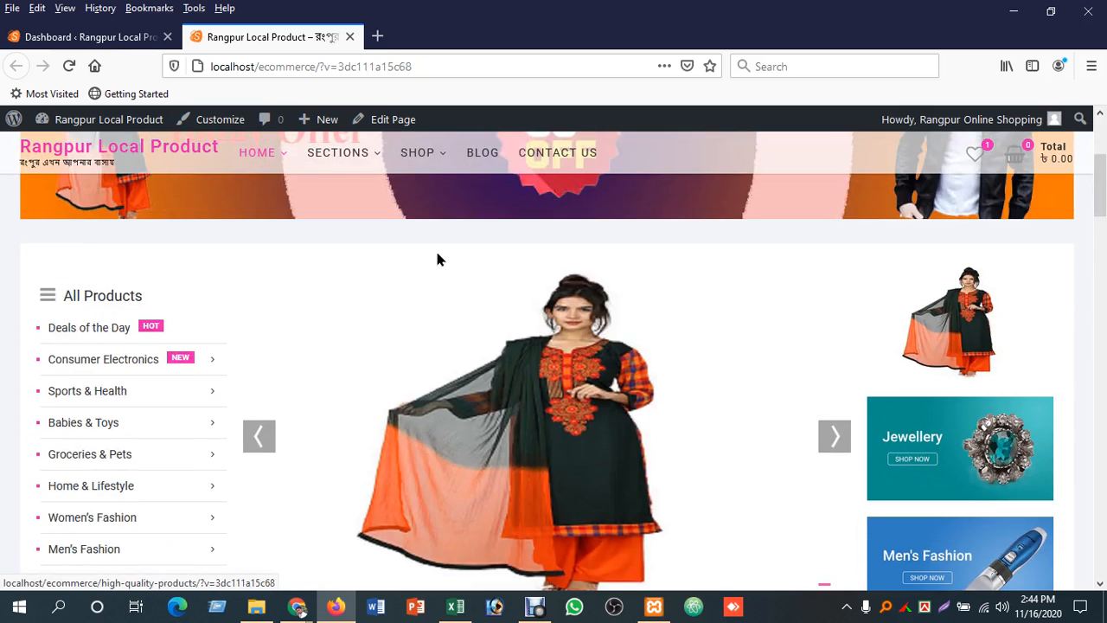
scroll(438, 259, up, 1)
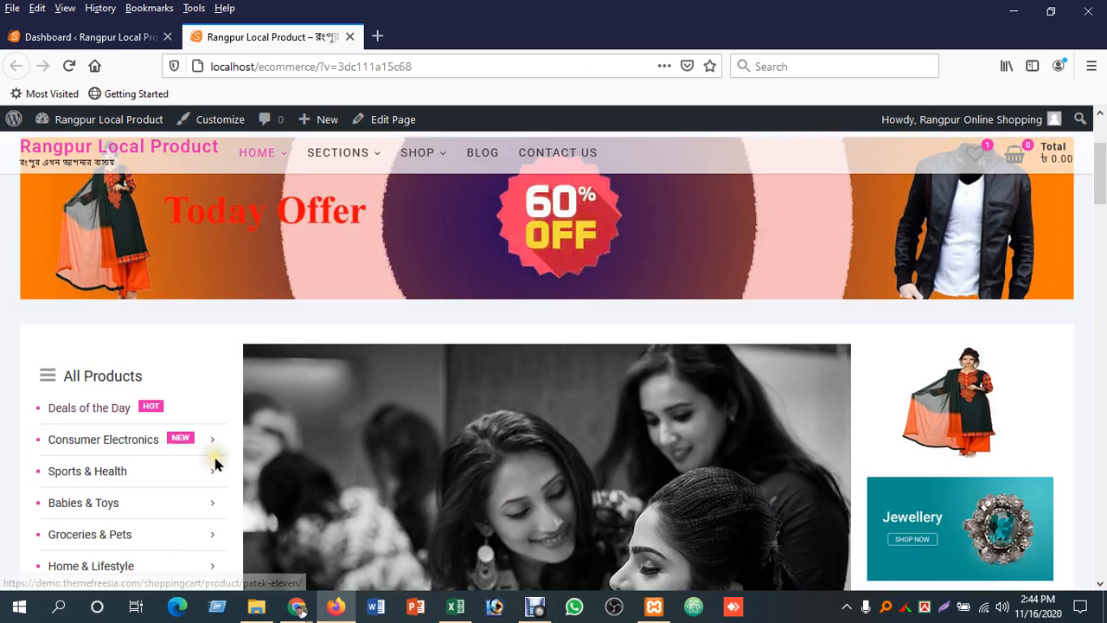
Step: Look through the home page's product sections and highlight the Best Selling Products heading
scroll(215, 458, down, 5)
mouse_move(214, 462)
scroll(214, 461, down, 8)
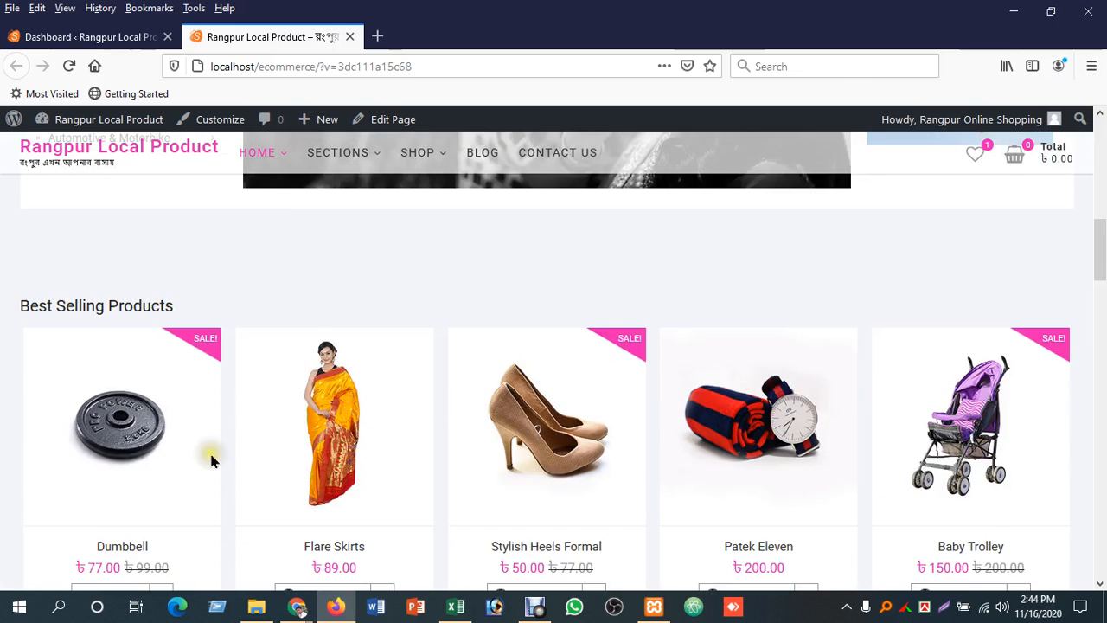
scroll(210, 459, down, 4)
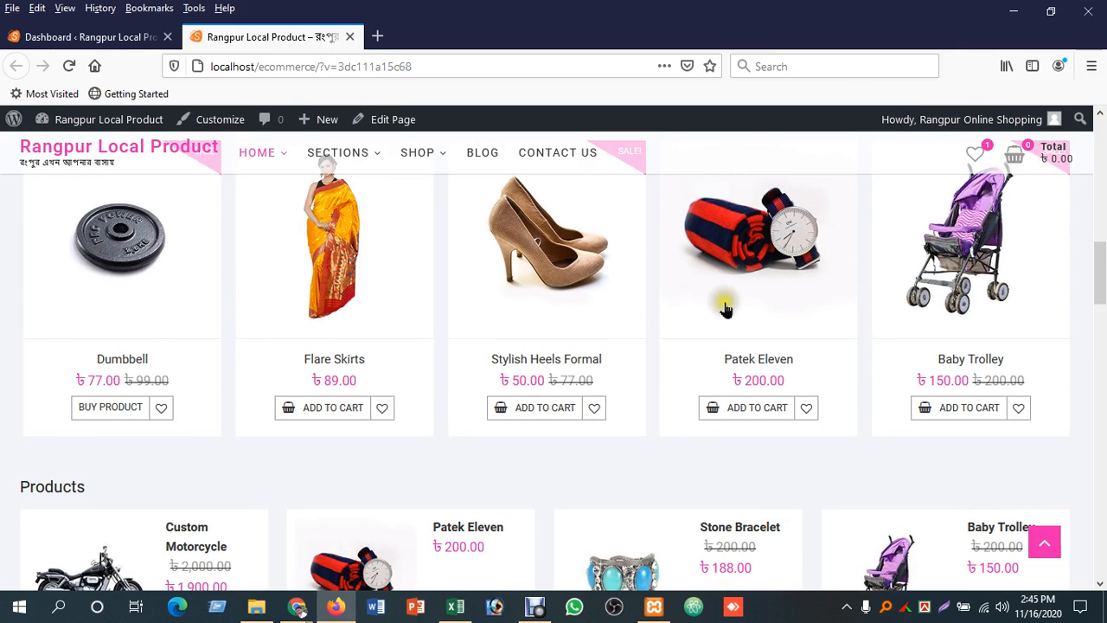
scroll(1016, 407, down, 7)
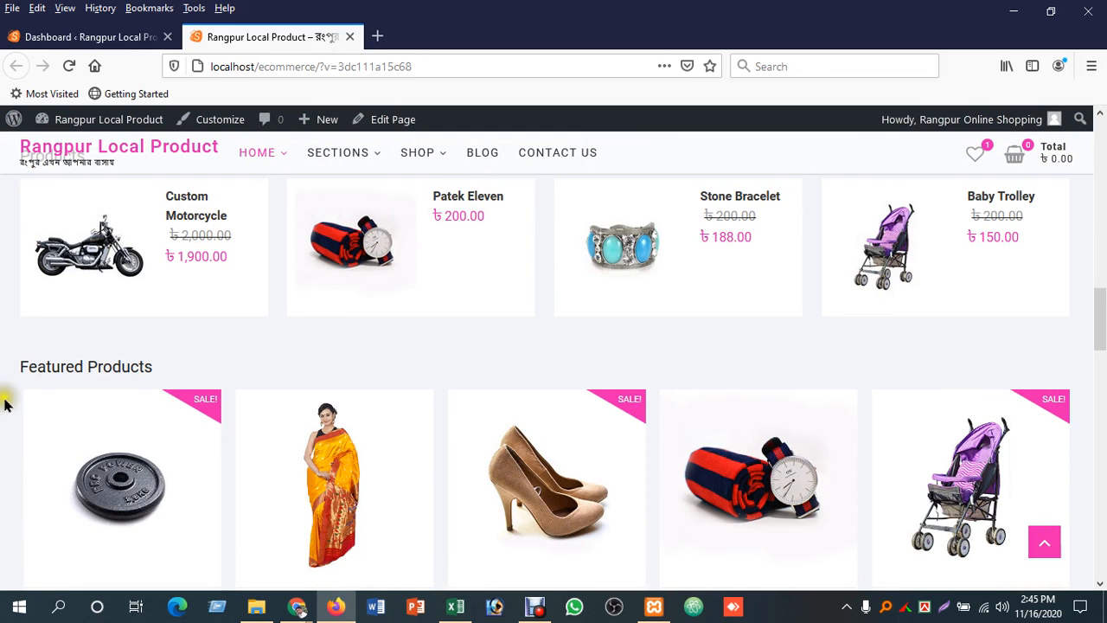
scroll(148, 388, up, 3)
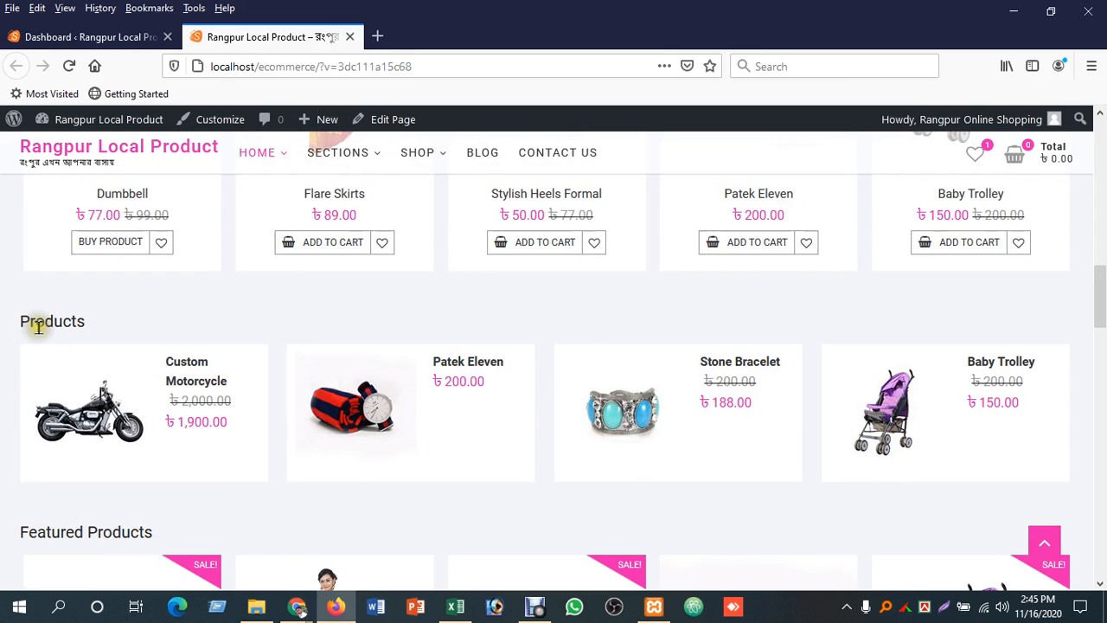
scroll(38, 327, up, 6)
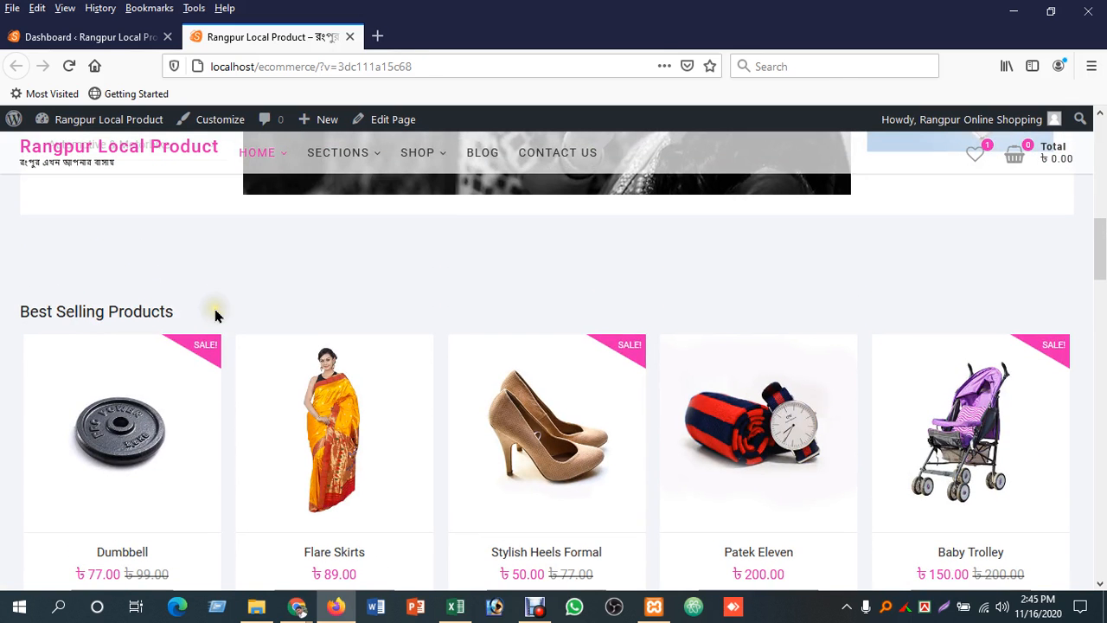
drag(17, 313, 237, 310)
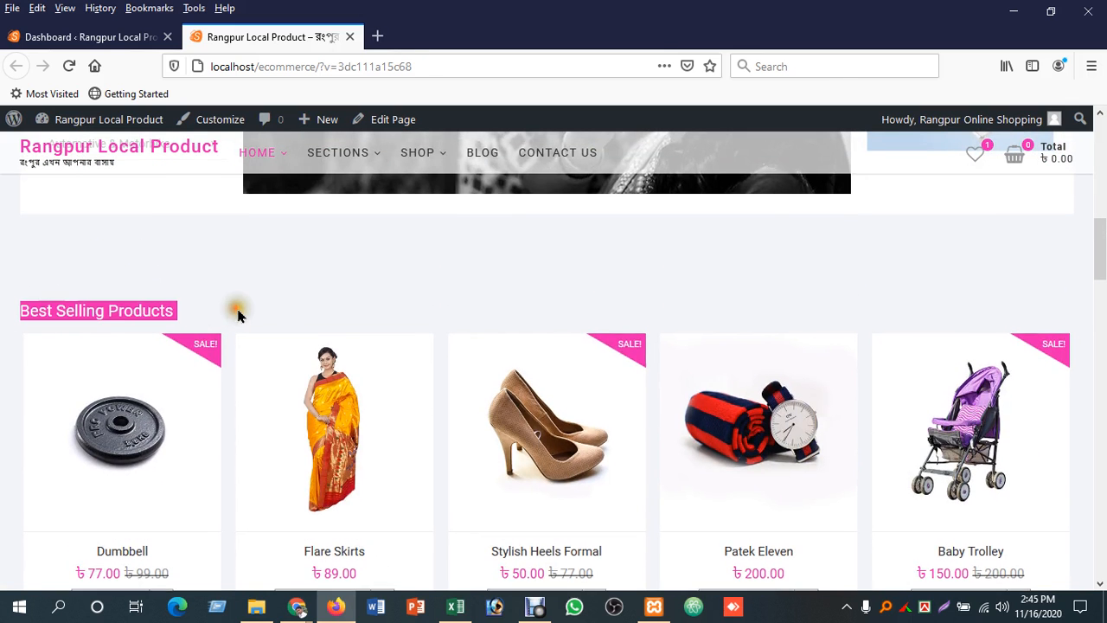
Step: Compare the Best Selling Products, Products and Featured Products sections, and clear the heading's text selection
scroll(92, 408, down, 3)
scroll(74, 420, down, 3)
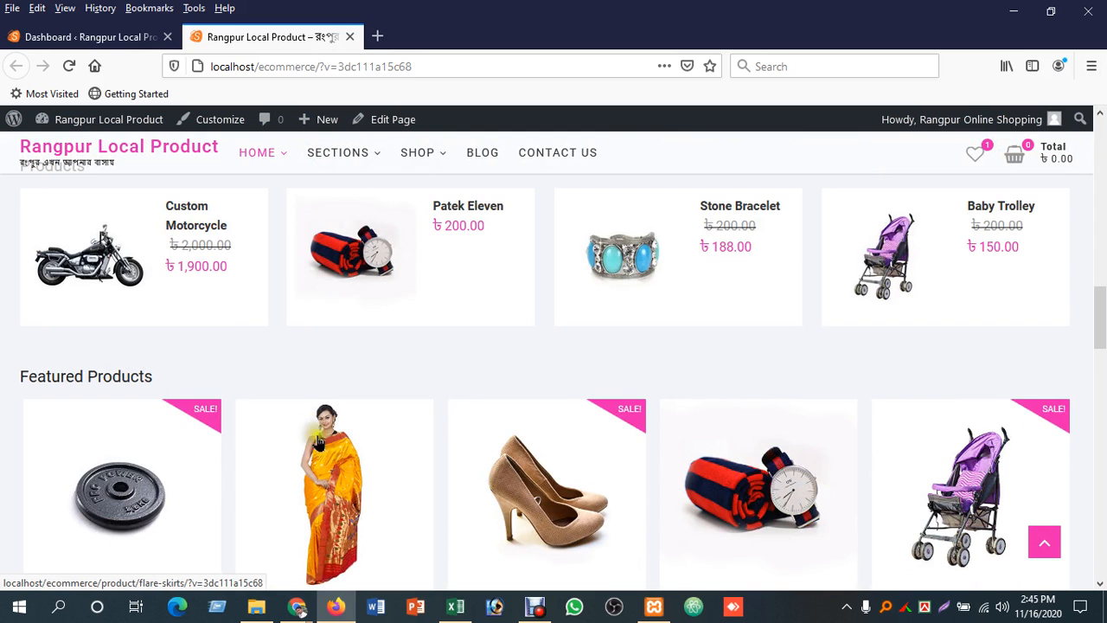
scroll(313, 430, up, 1)
scroll(279, 535, up, 3)
scroll(259, 541, down, 2)
scroll(830, 470, up, 2)
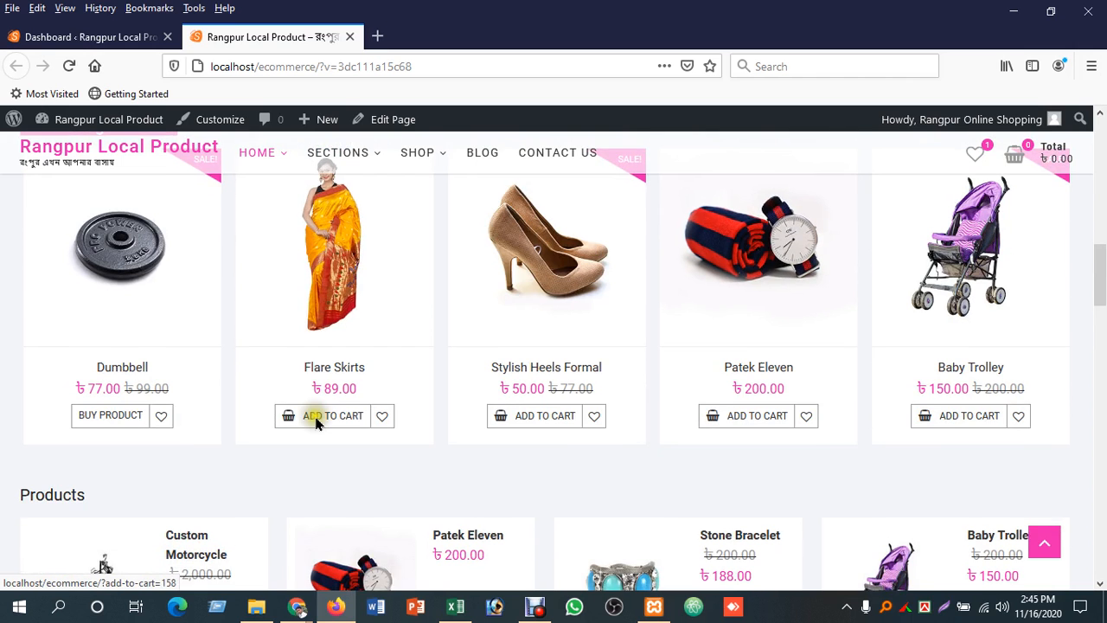
scroll(315, 416, down, 3)
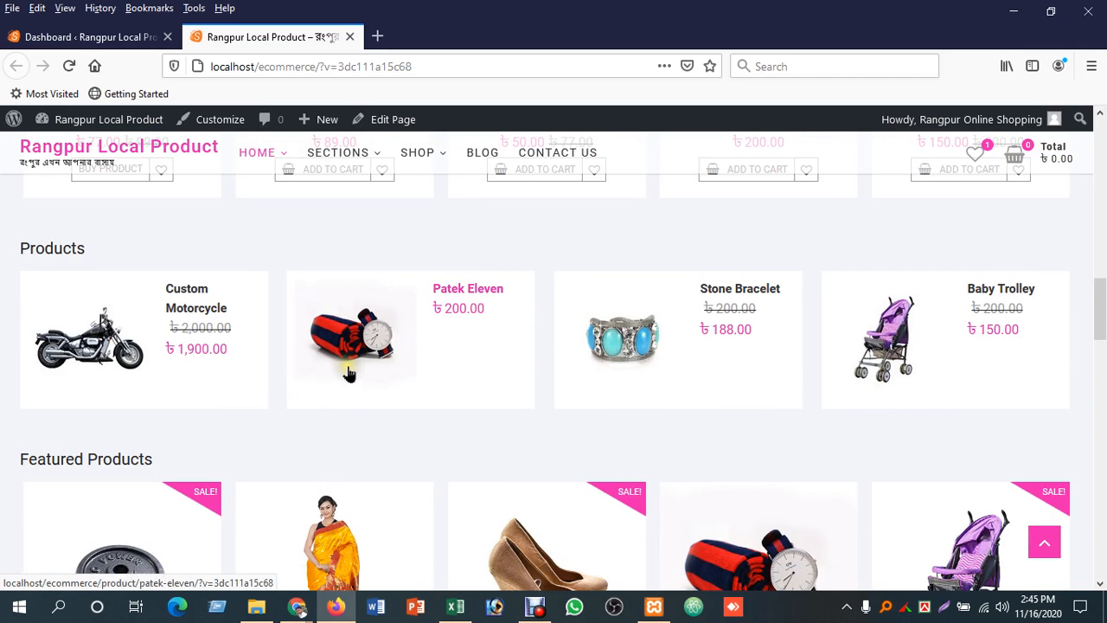
scroll(348, 372, up, 5)
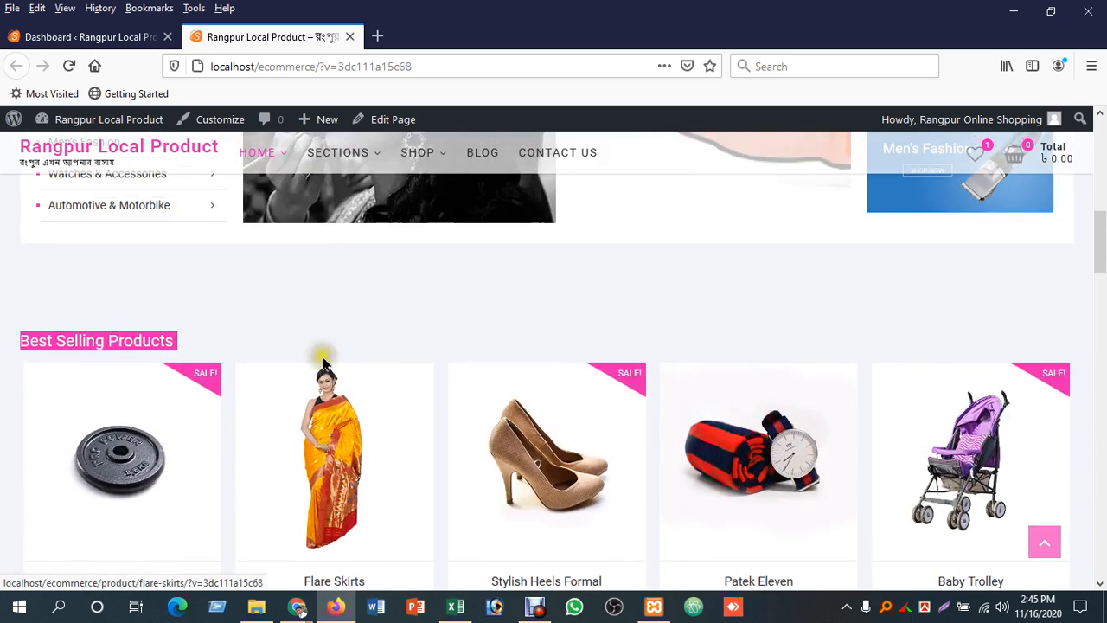
click(277, 321)
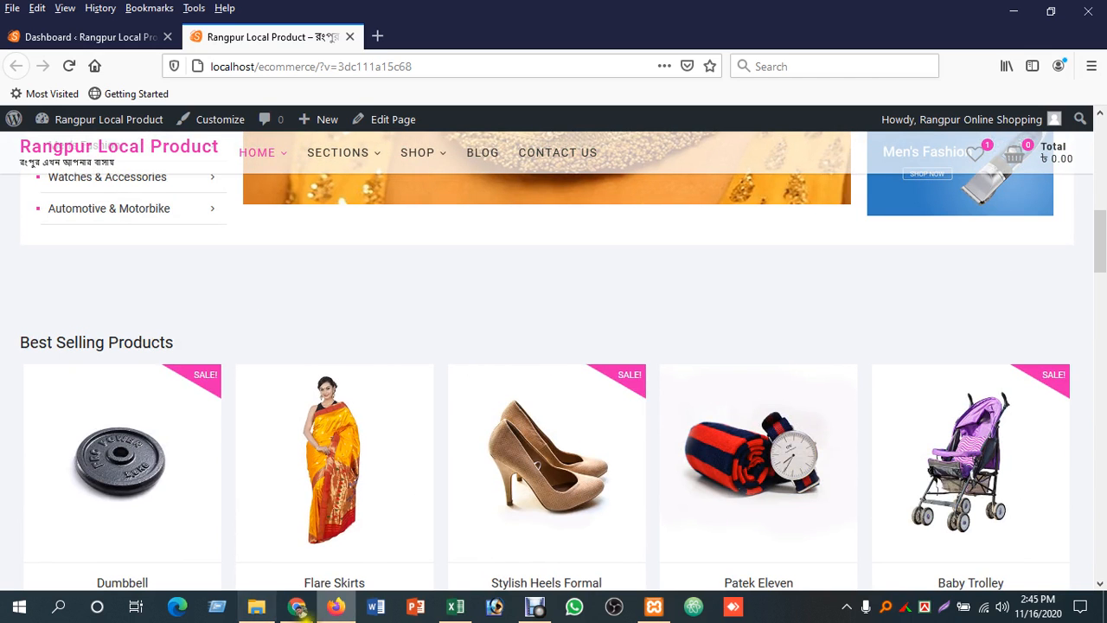
Step: Review the All Products categories and their submenus, including Groceries & Pets and Home & Lifestyle
scroll(605, 329, up, 2)
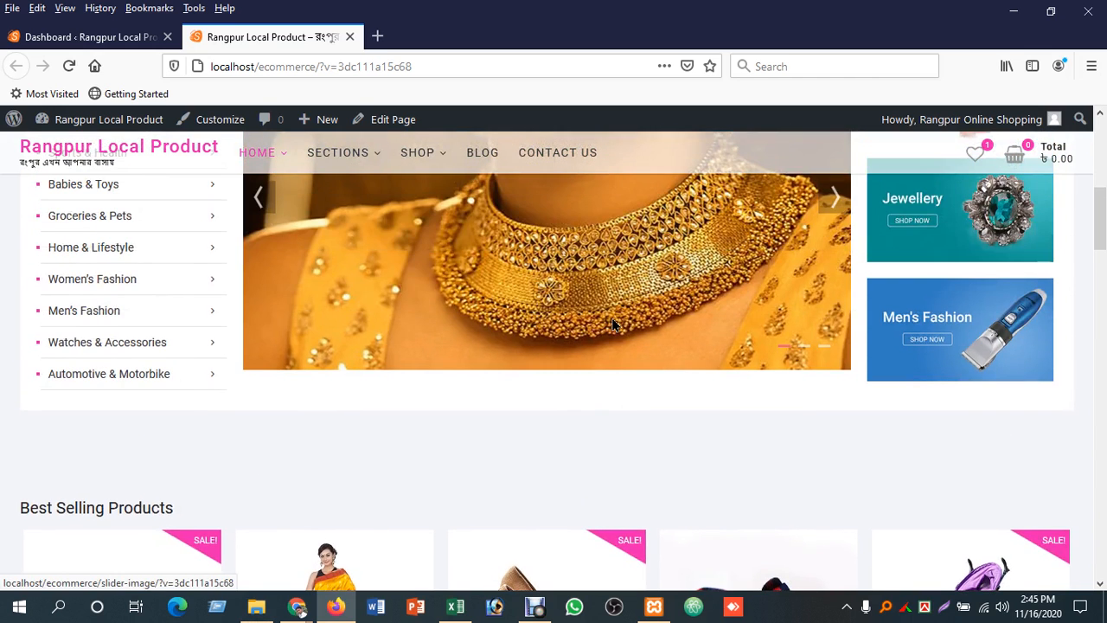
scroll(610, 320, up, 2)
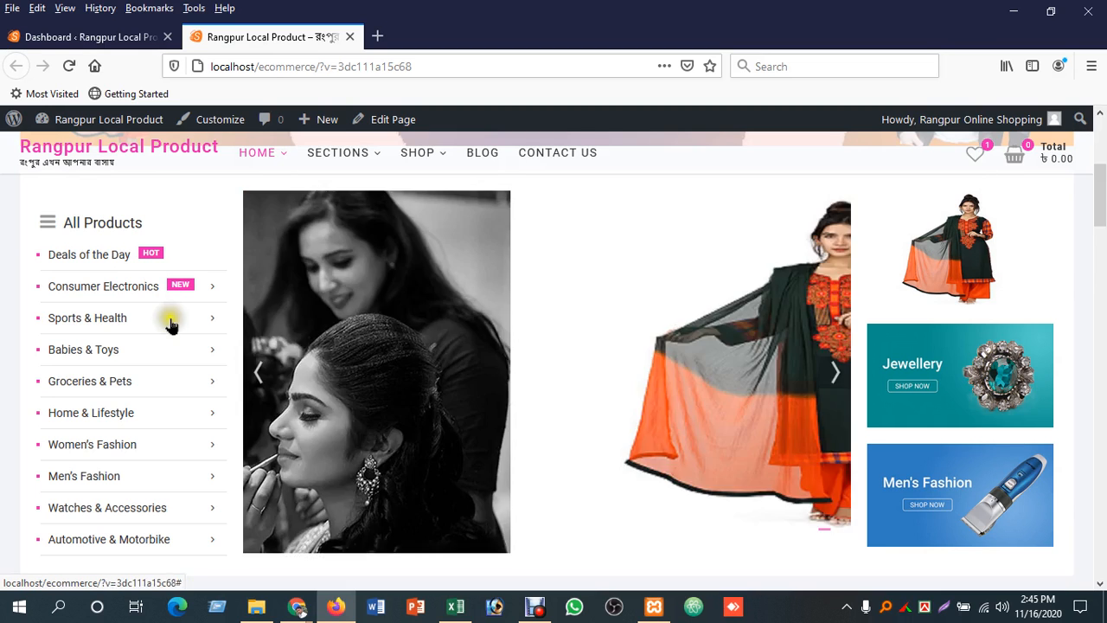
mouse_move(172, 391)
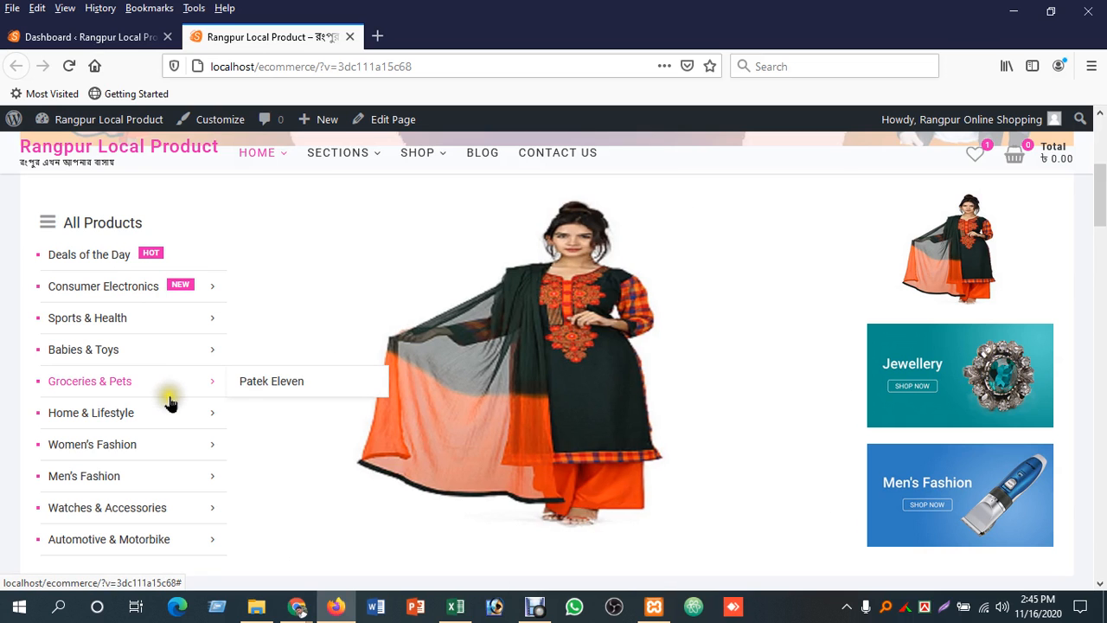
mouse_move(168, 424)
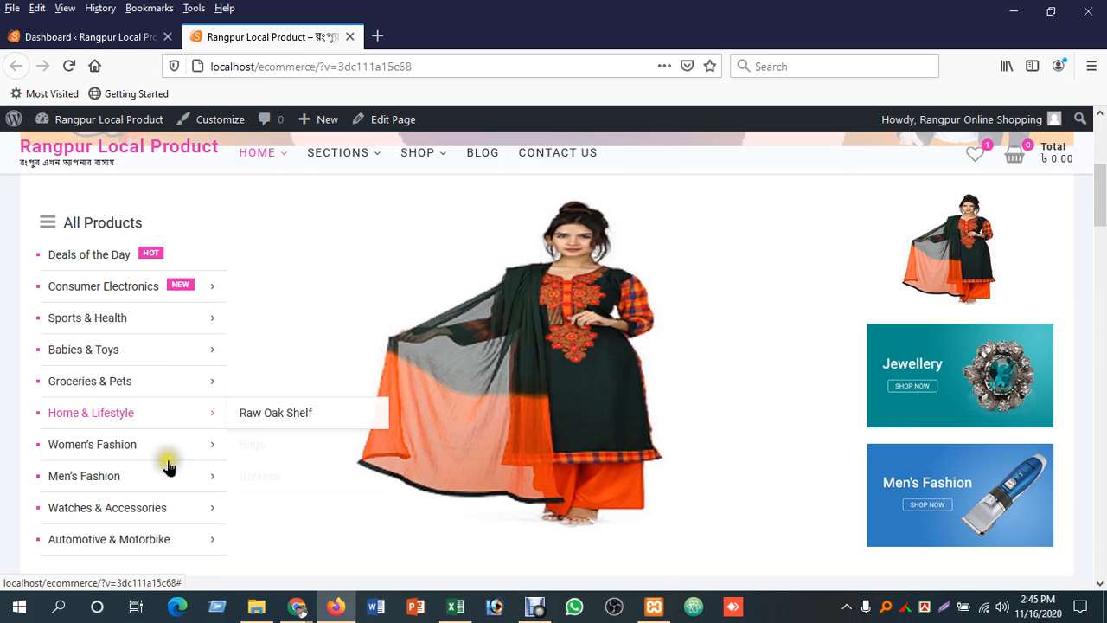
scroll(166, 471, down, 4)
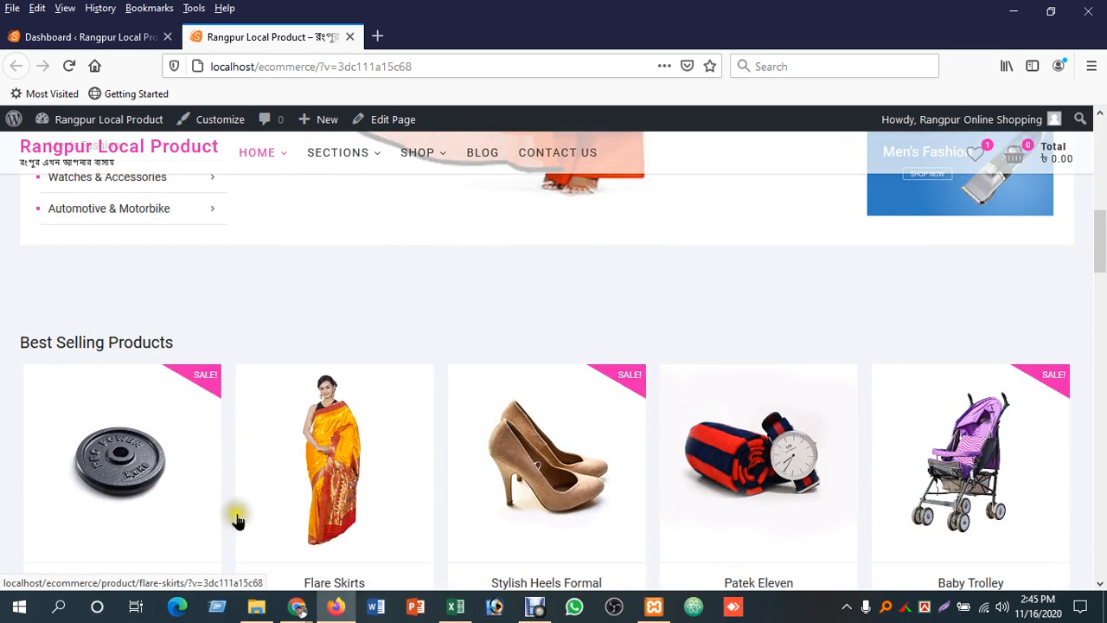
Step: Open the WordPress Widgets page in a new browser tab from the dashboard's Appearance options
click(135, 37)
scroll(125, 464, down, 1)
scroll(125, 464, down, 1)
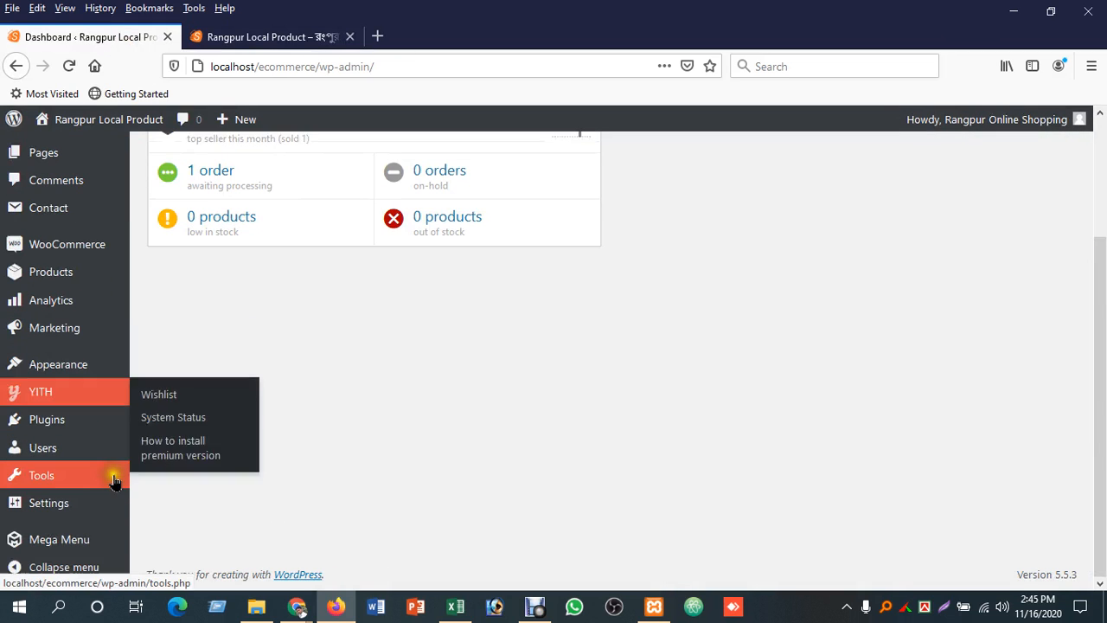
mouse_move(61, 493)
mouse_move(71, 419)
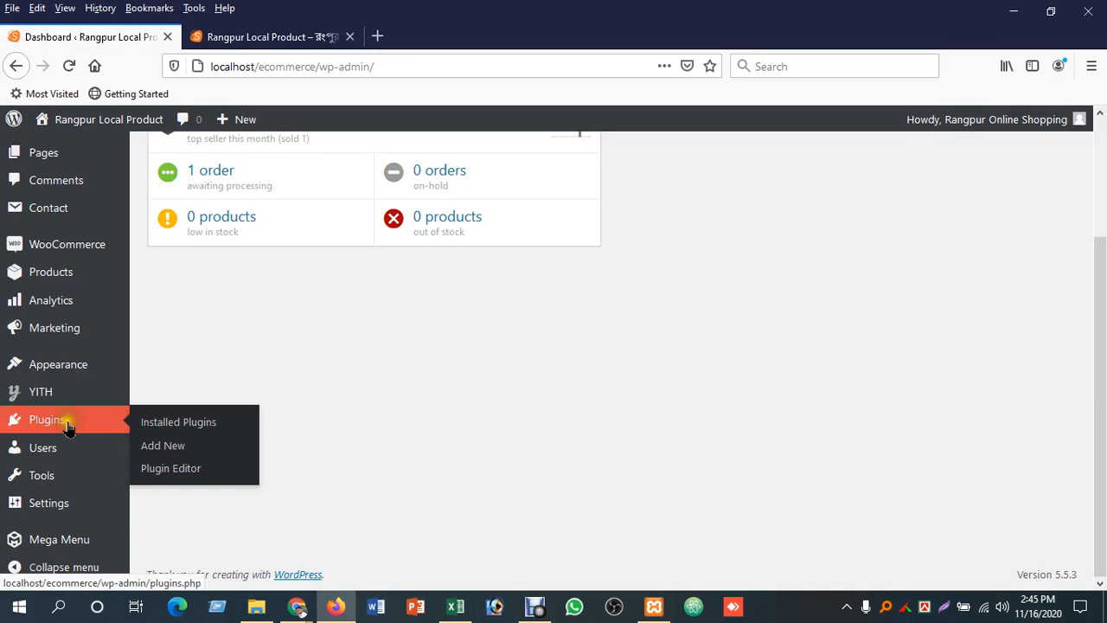
mouse_move(73, 367)
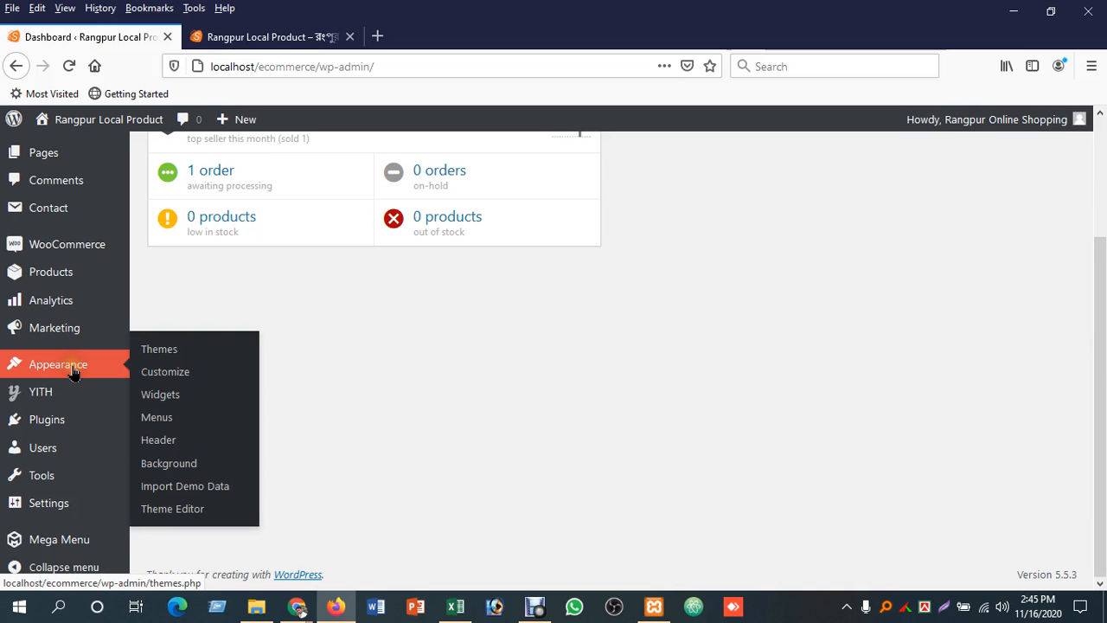
right_click(192, 402)
click(198, 405)
click(296, 34)
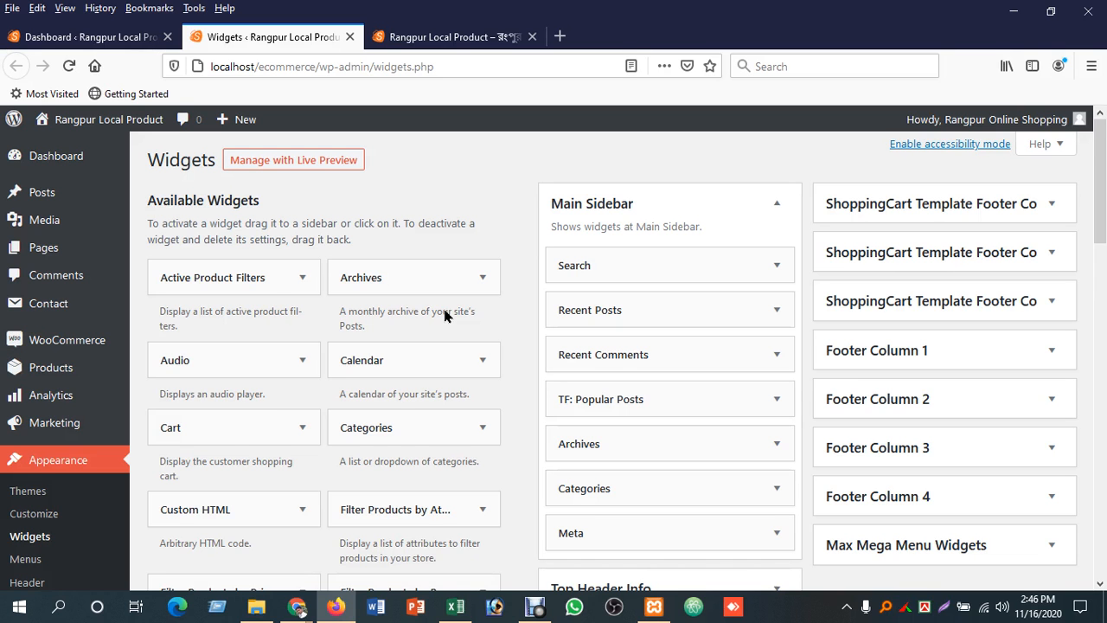
Step: Look through the widget areas and expand the Image widget in Advertisement Banner One to view its settings
scroll(654, 336, down, 2)
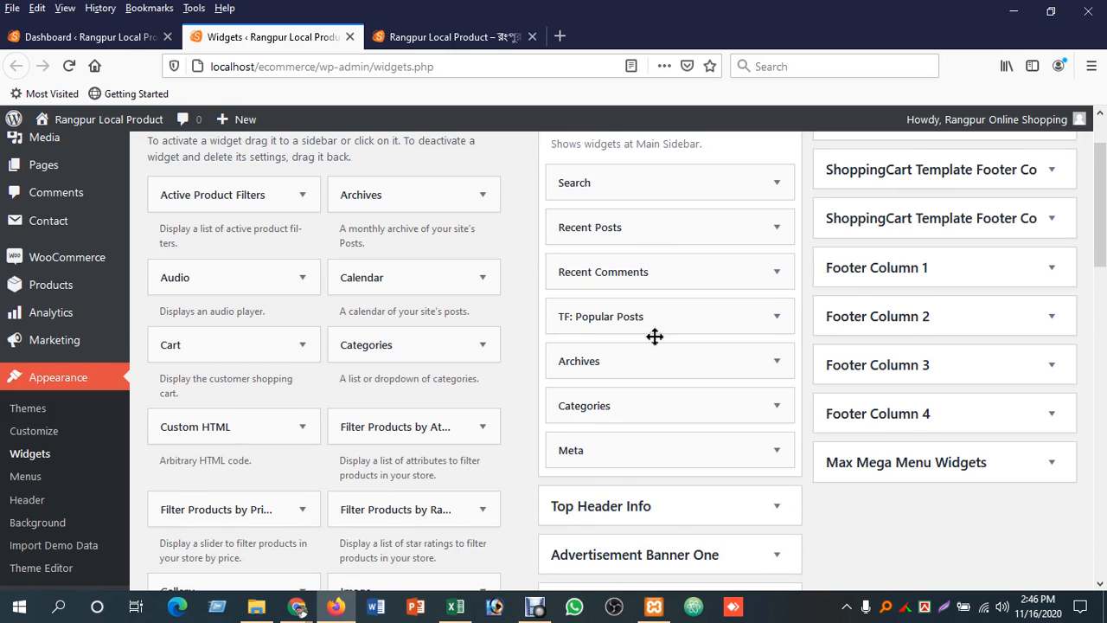
scroll(655, 337, down, 4)
scroll(655, 337, down, 2)
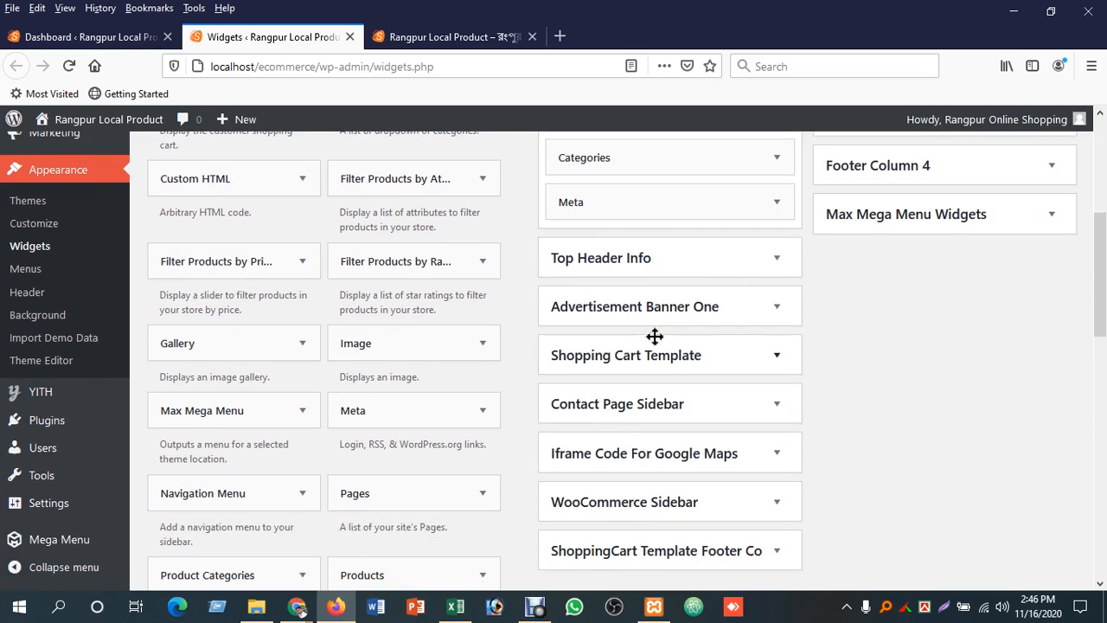
scroll(654, 336, down, 2)
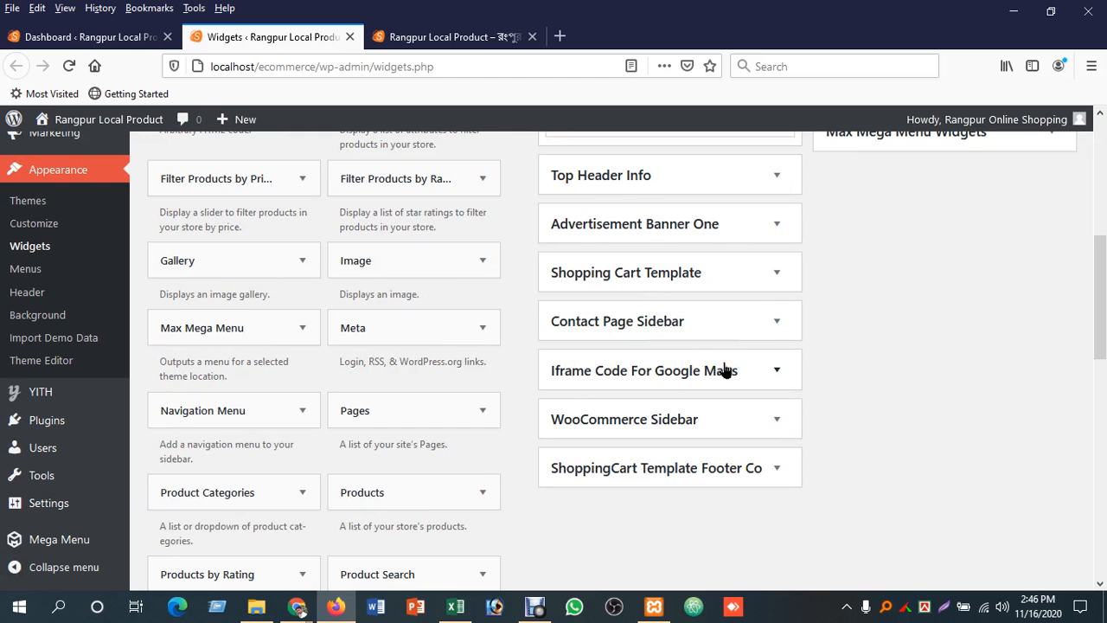
click(742, 228)
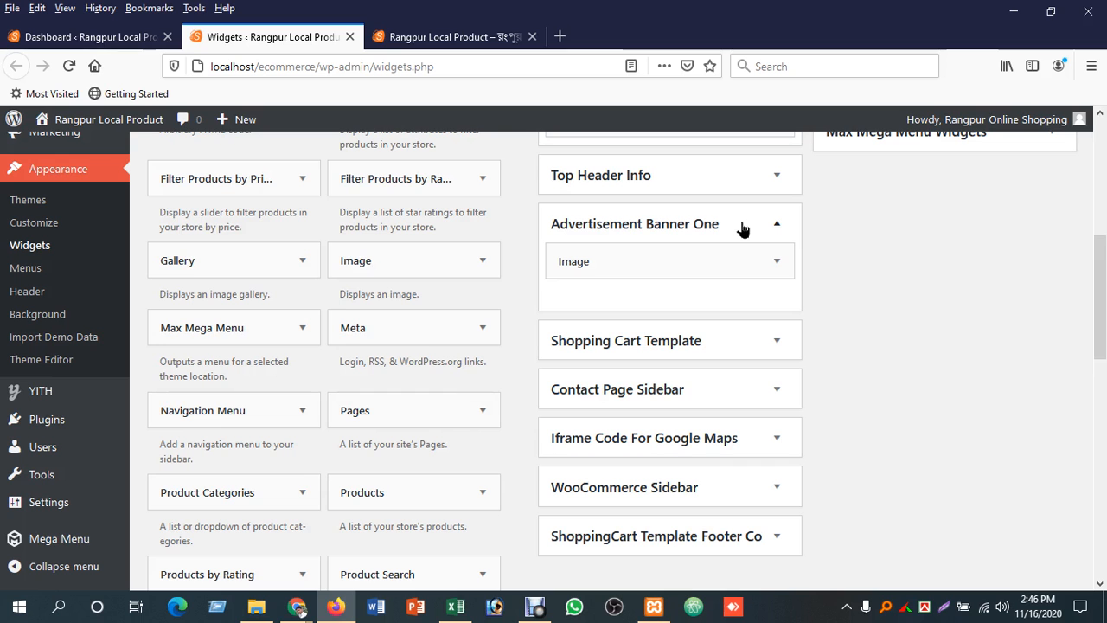
click(768, 262)
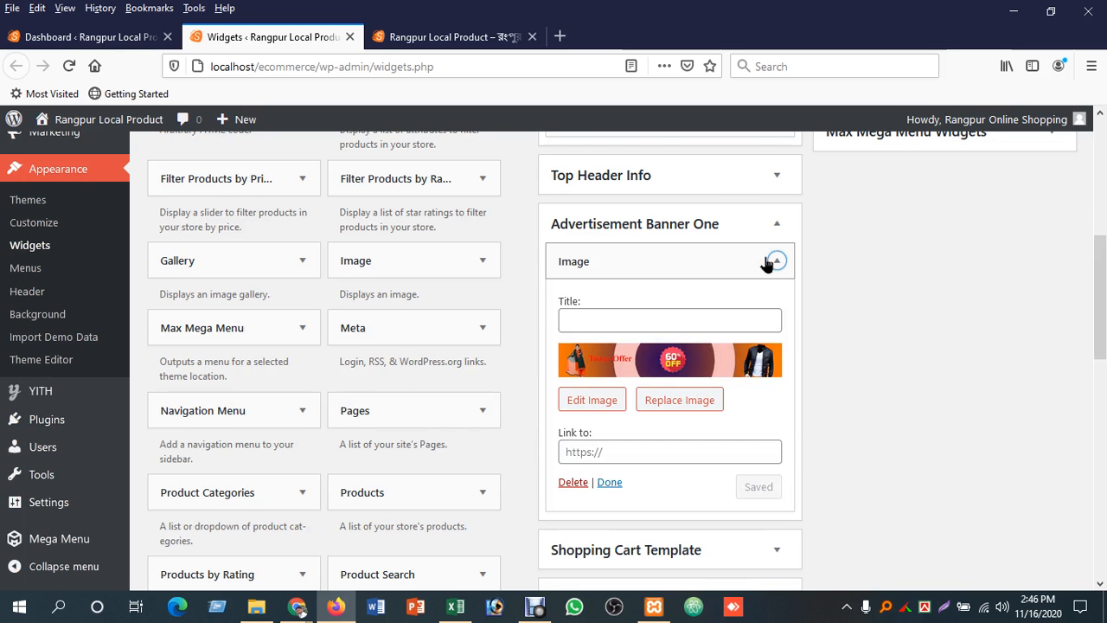
scroll(767, 251, down, 5)
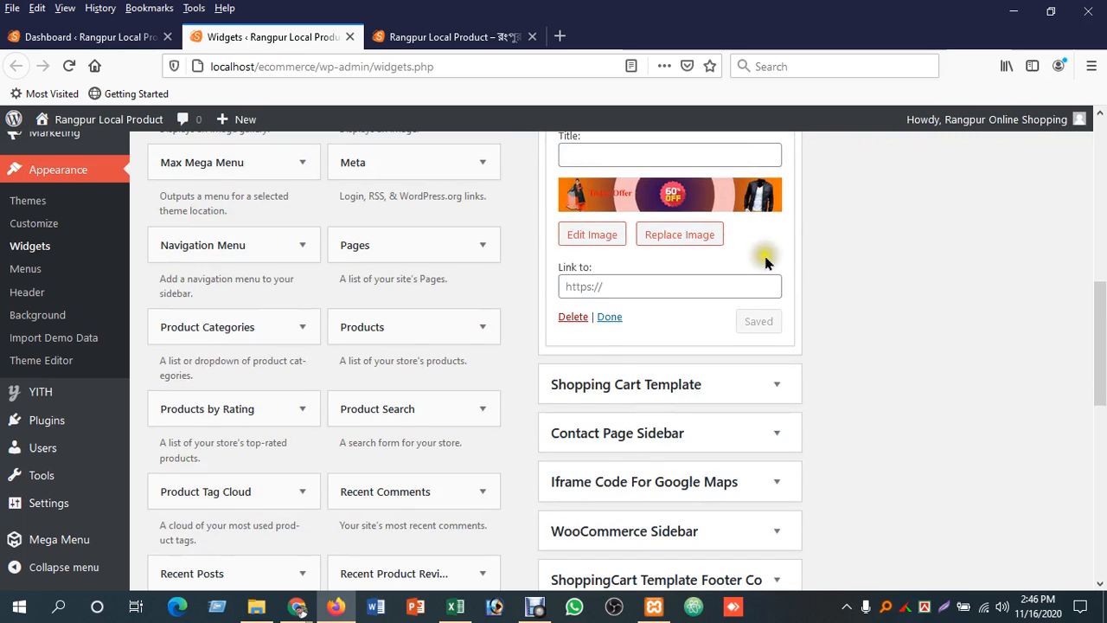
Step: Expand the Shopping Cart Template area and show the settings of its first TF: Product Grid Column Widget
click(766, 298)
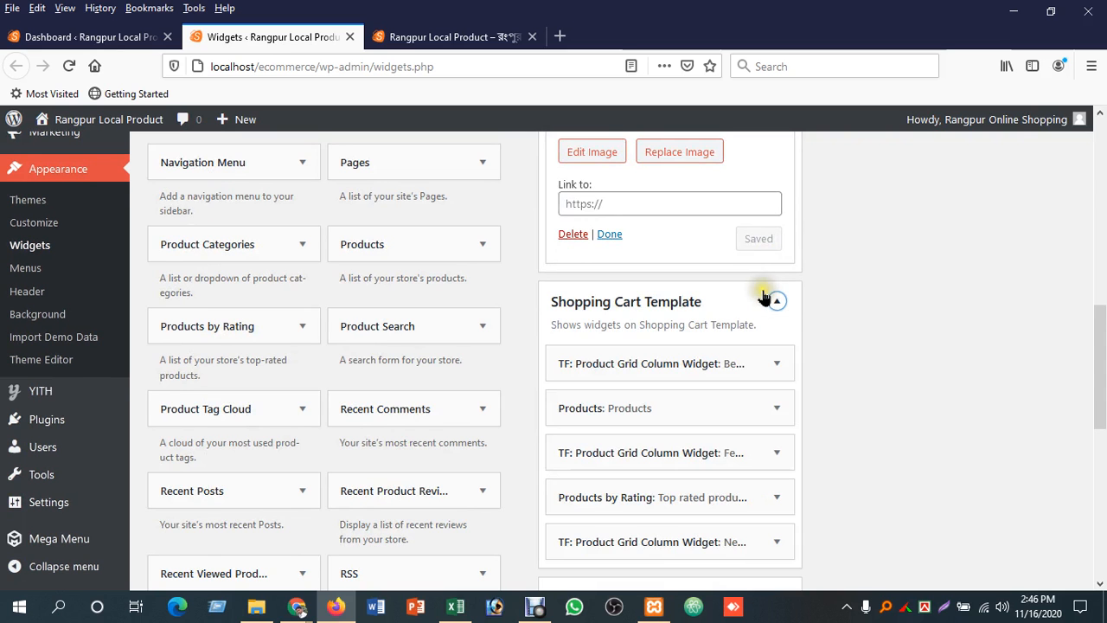
scroll(765, 294, down, 2)
click(775, 220)
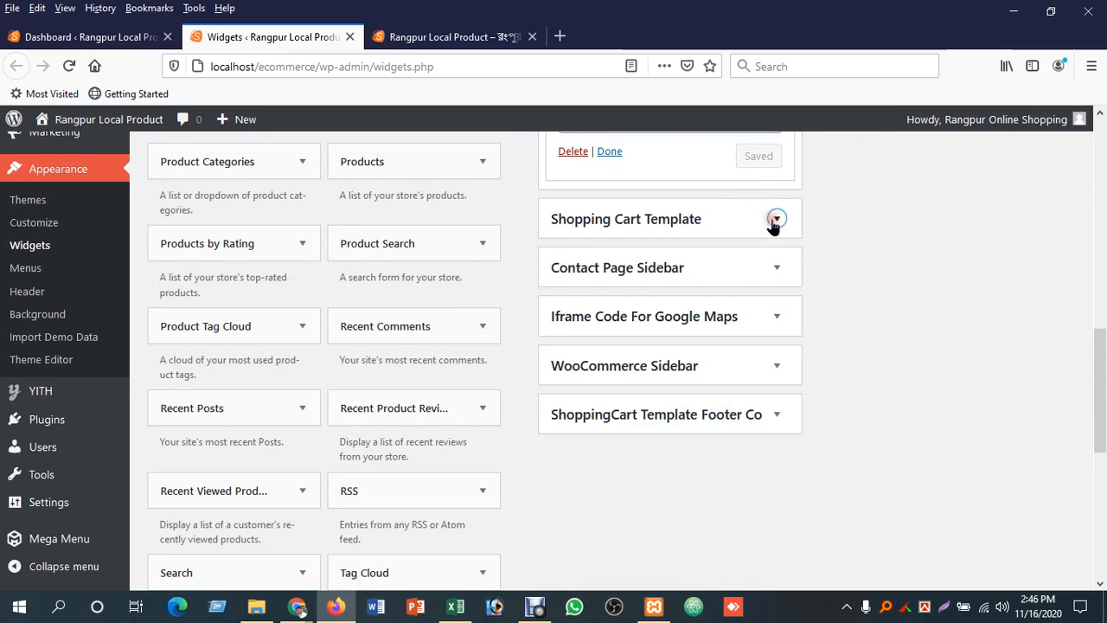
click(775, 220)
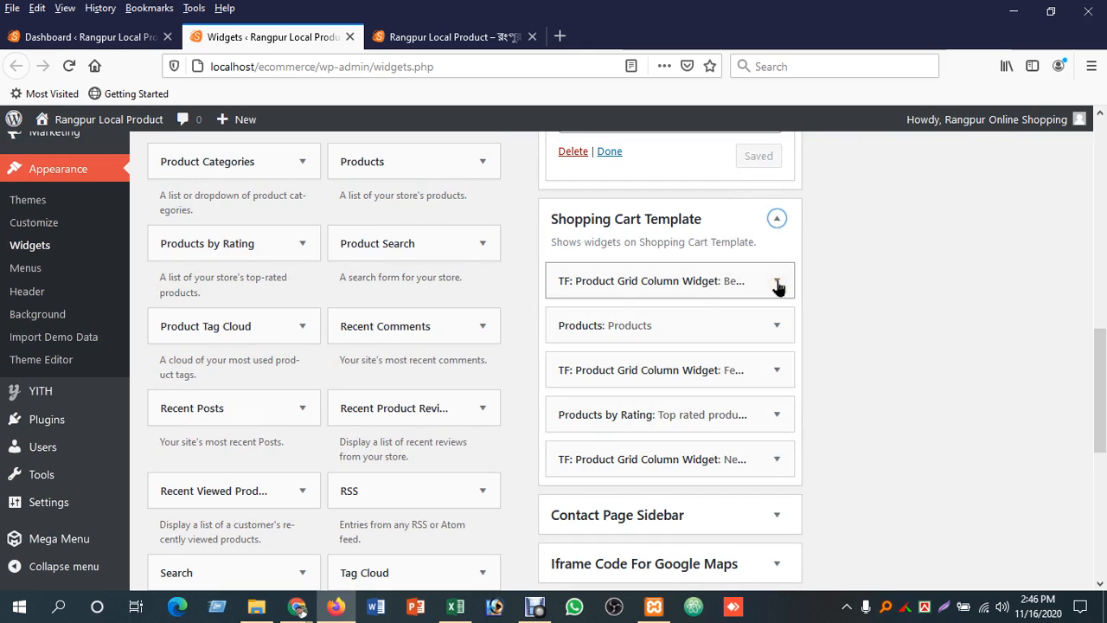
scroll(721, 317, down, 2)
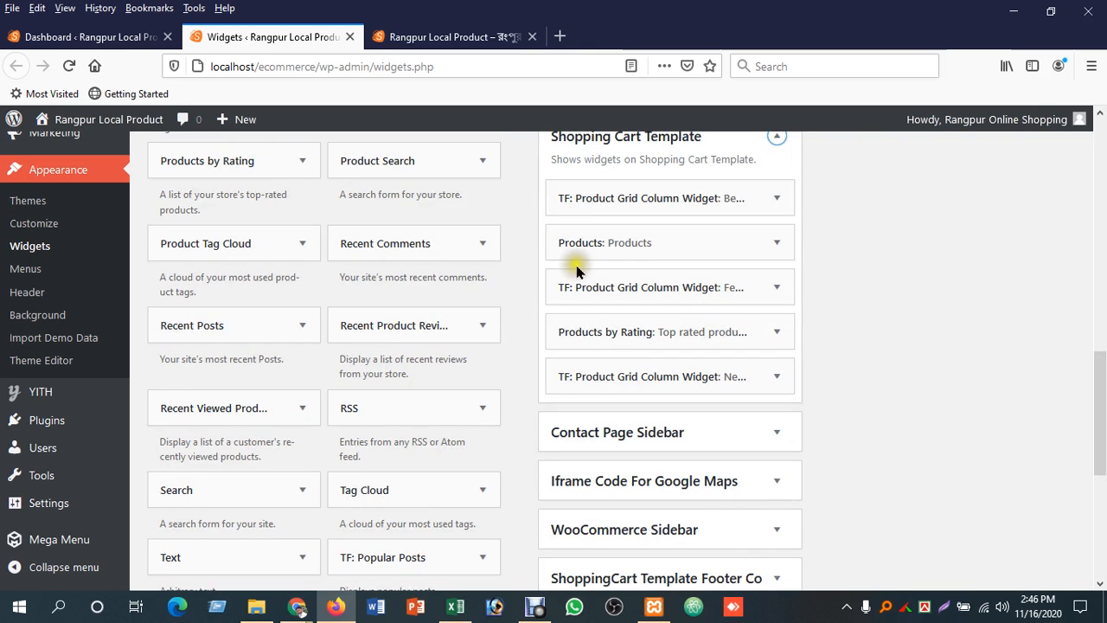
scroll(588, 200, up, 2)
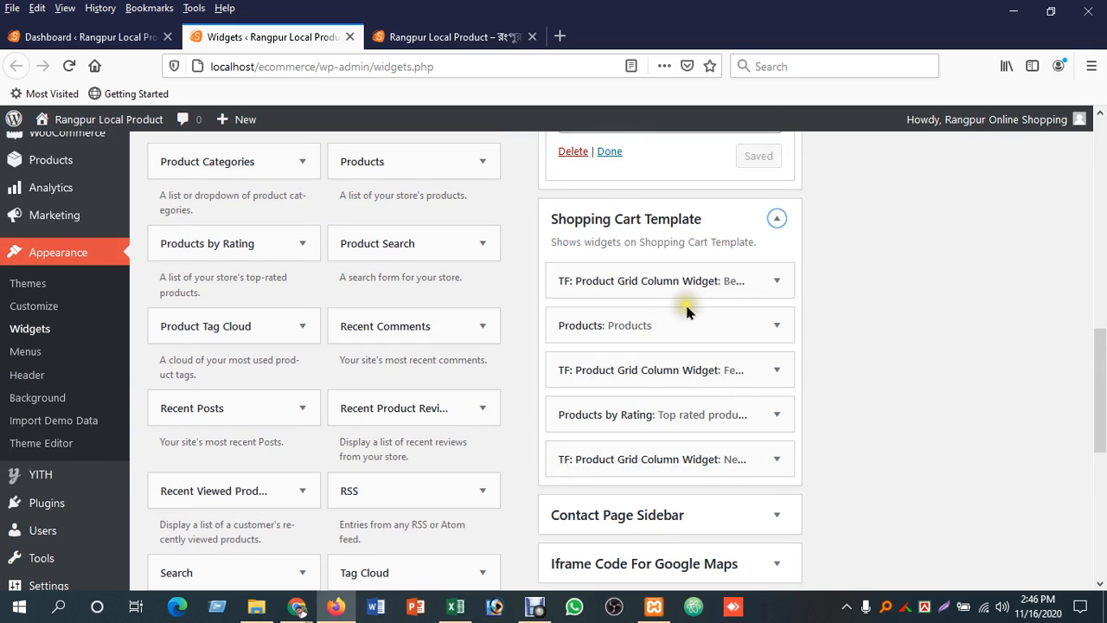
click(774, 282)
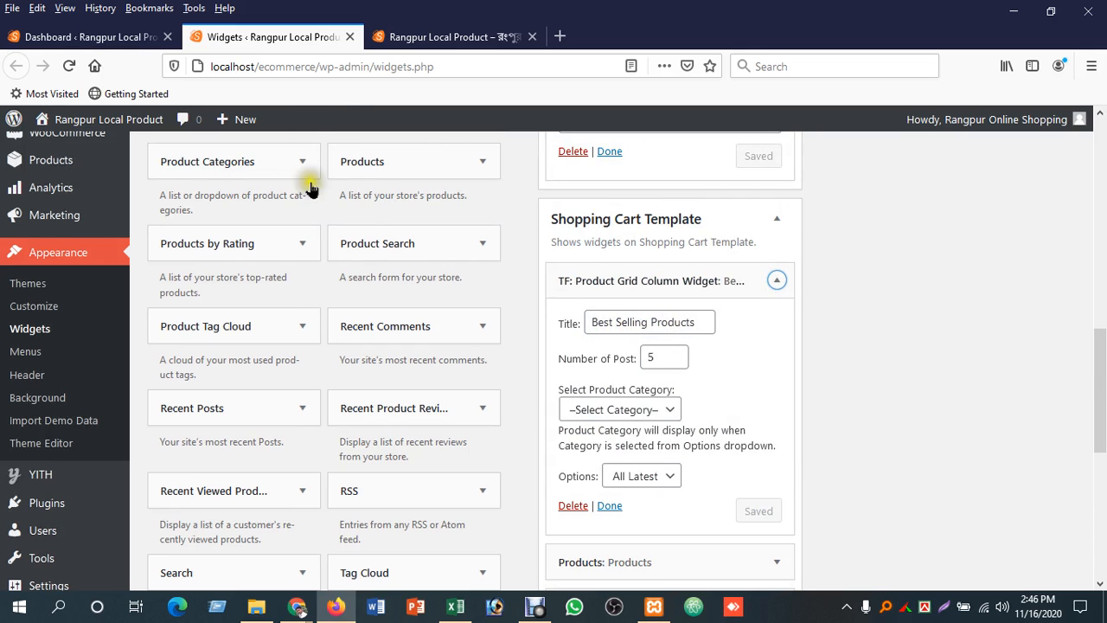
Step: Compare the product grid widget with the Best Selling Products section on the store's home page, and return to the widget settings
click(451, 34)
scroll(386, 299, up, 1)
scroll(52, 390, up, 1)
scroll(67, 383, down, 2)
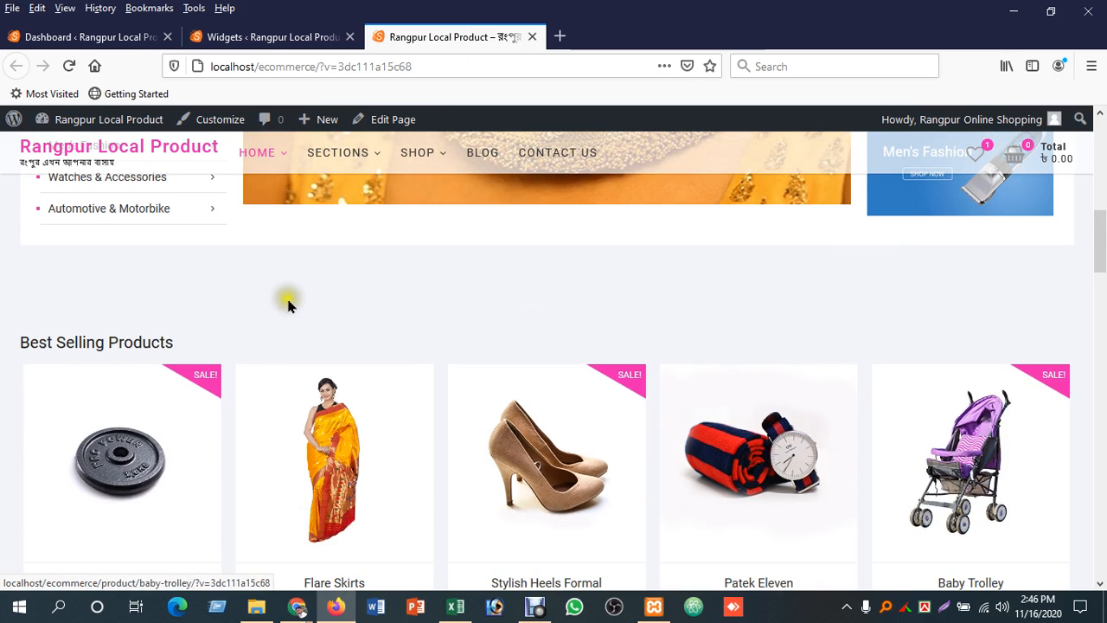
click(135, 43)
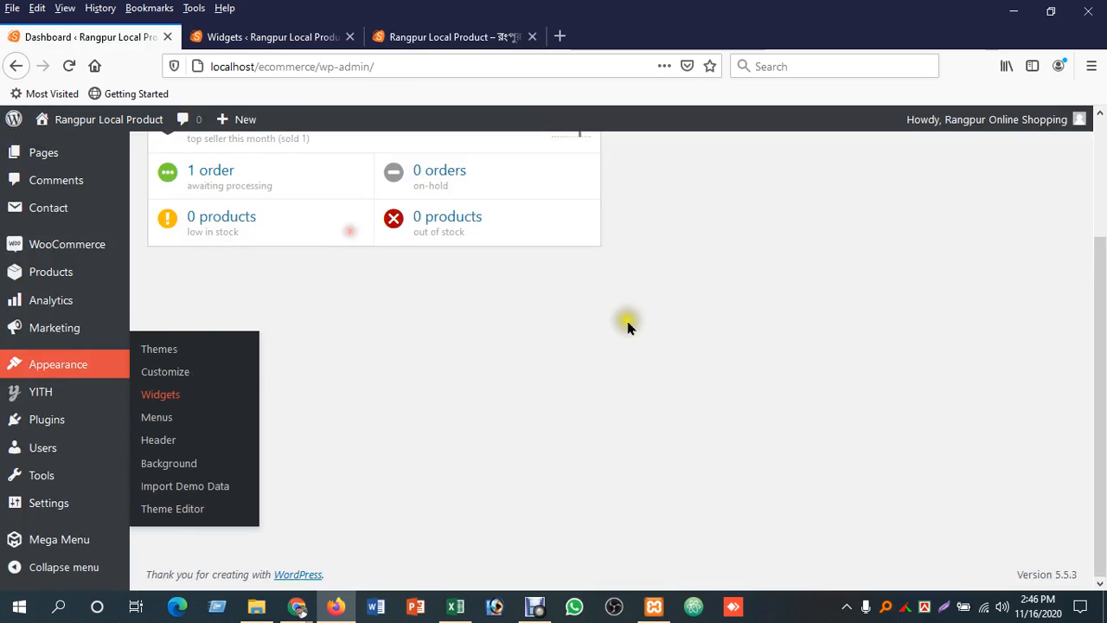
click(262, 36)
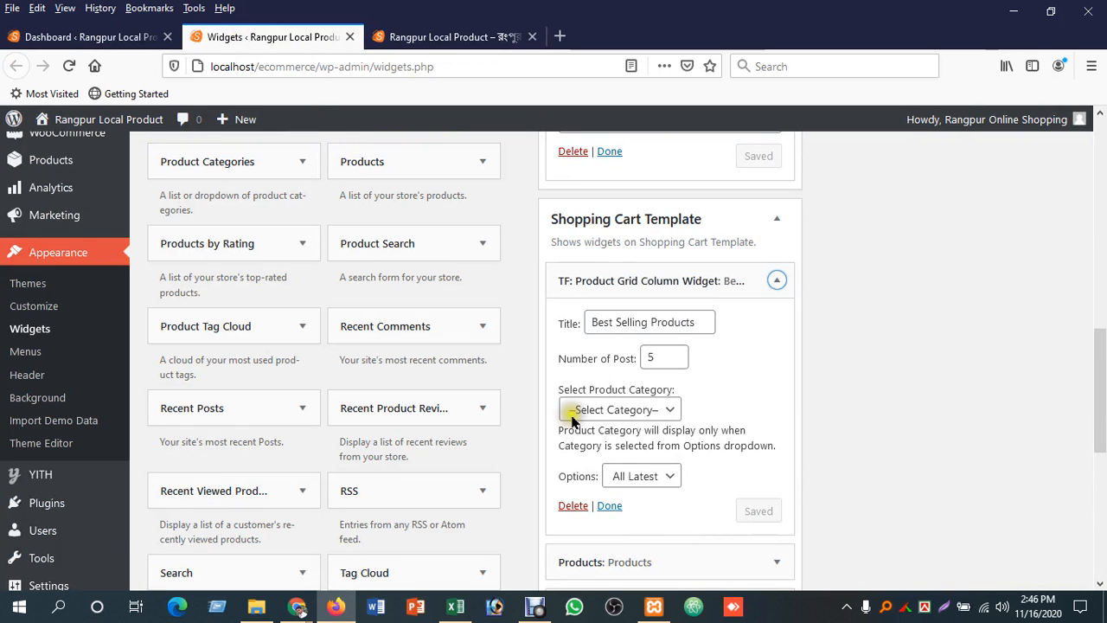
Step: View the product category choices of the Best Selling Products widget, and collapse the Shopping Cart Template area
click(653, 415)
click(653, 413)
scroll(736, 425, down, 5)
scroll(736, 425, up, 7)
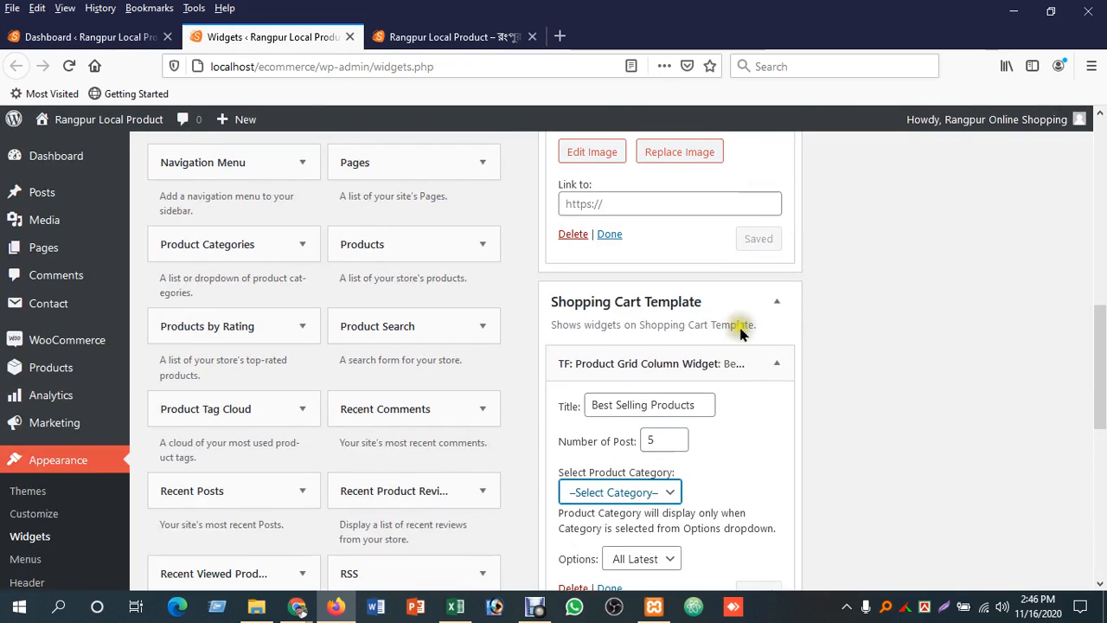
click(755, 310)
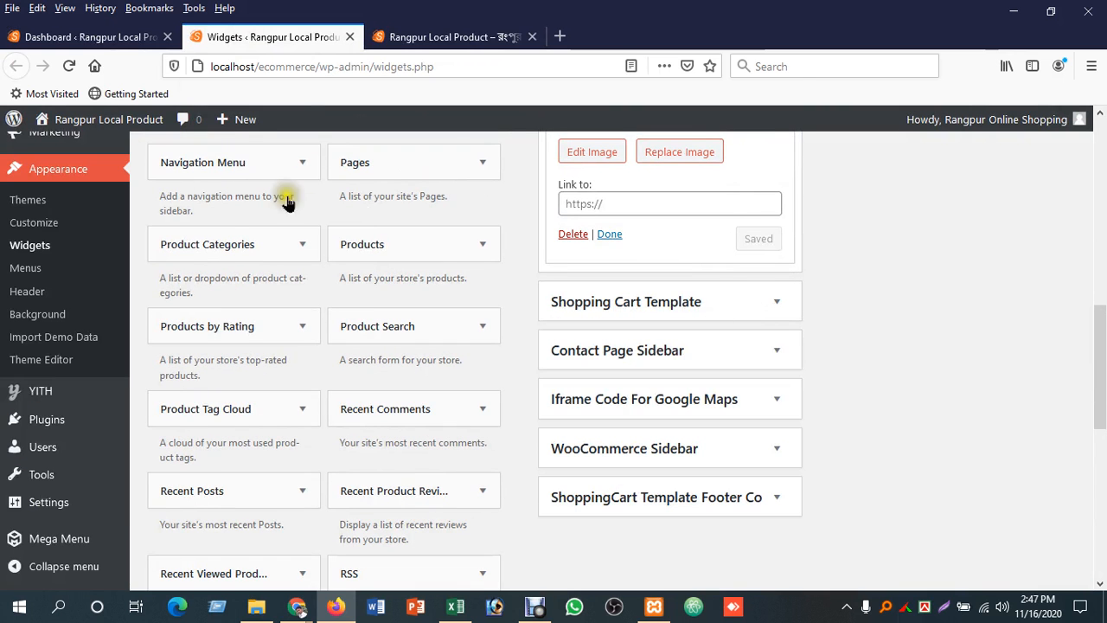
click(111, 37)
scroll(308, 398, up, 4)
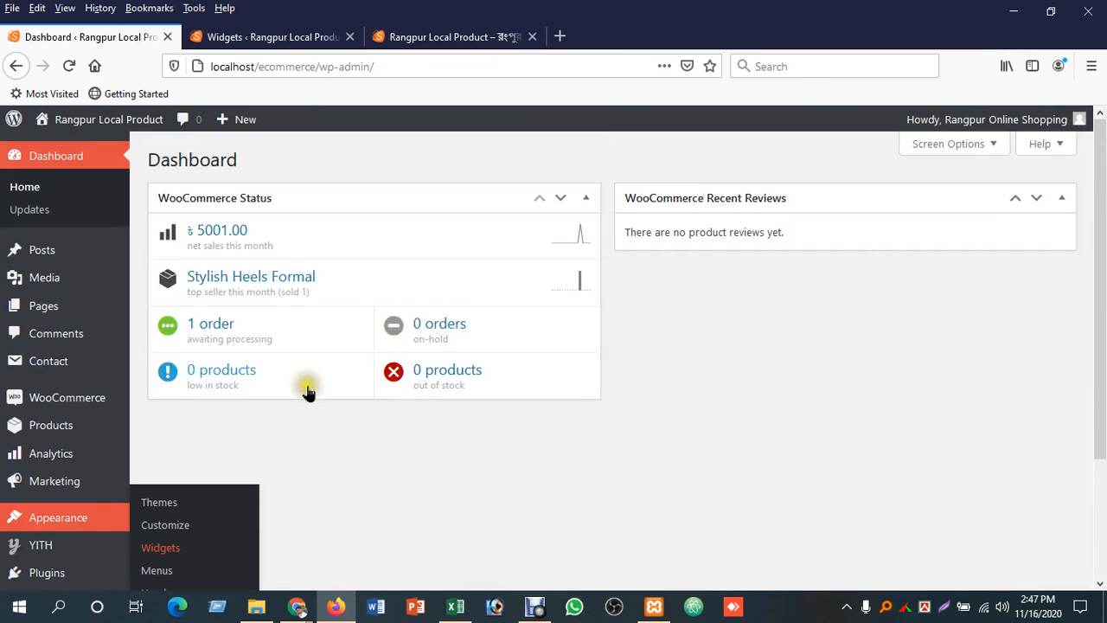
click(448, 41)
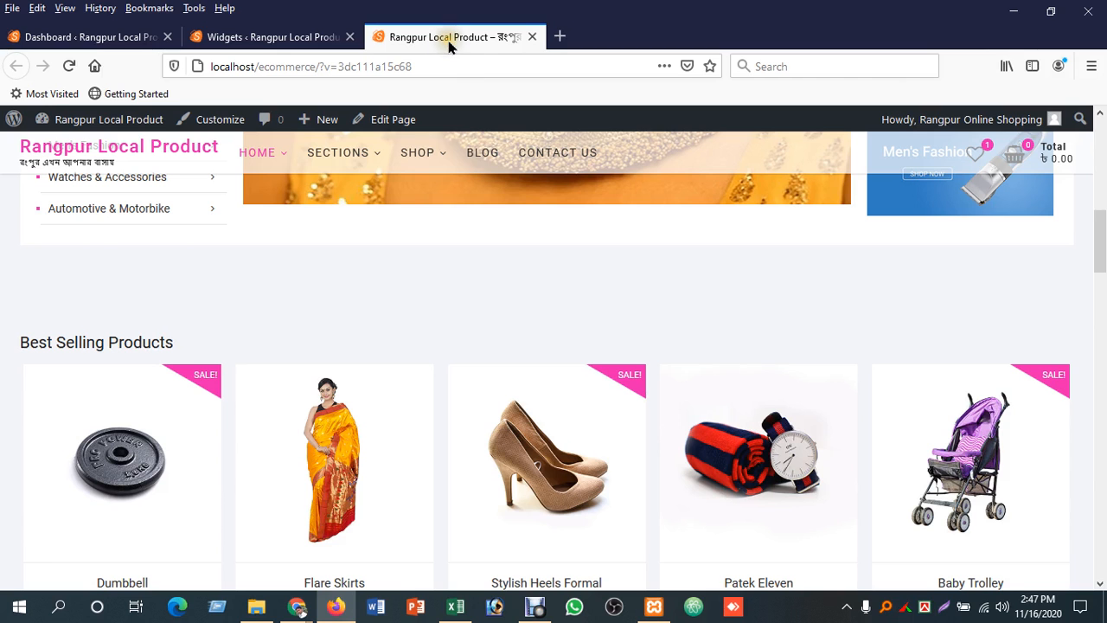
click(560, 37)
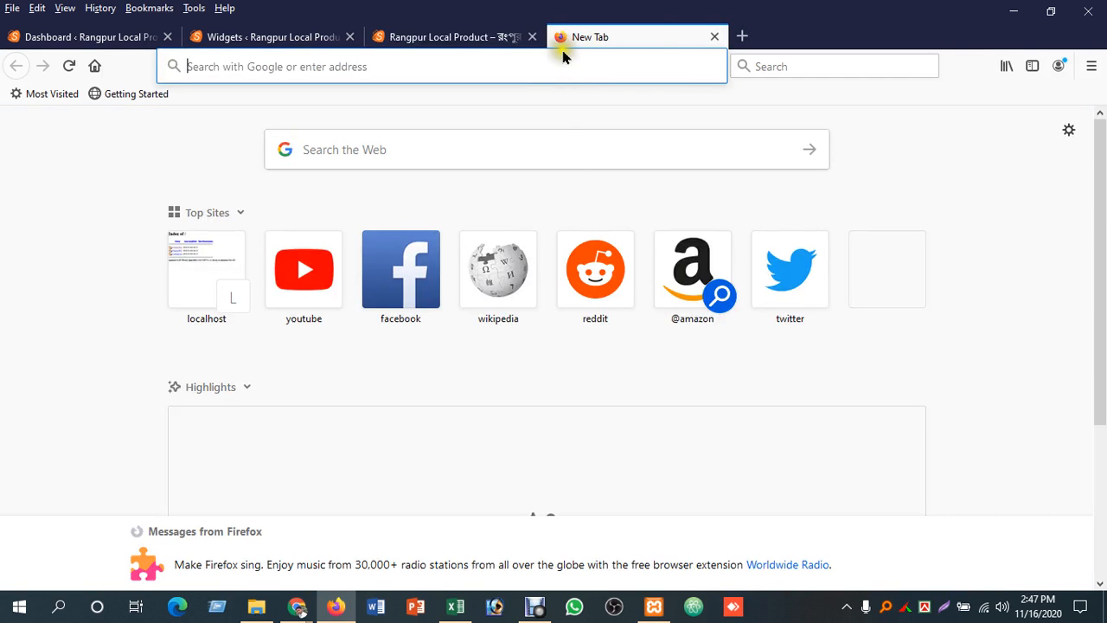
click(714, 38)
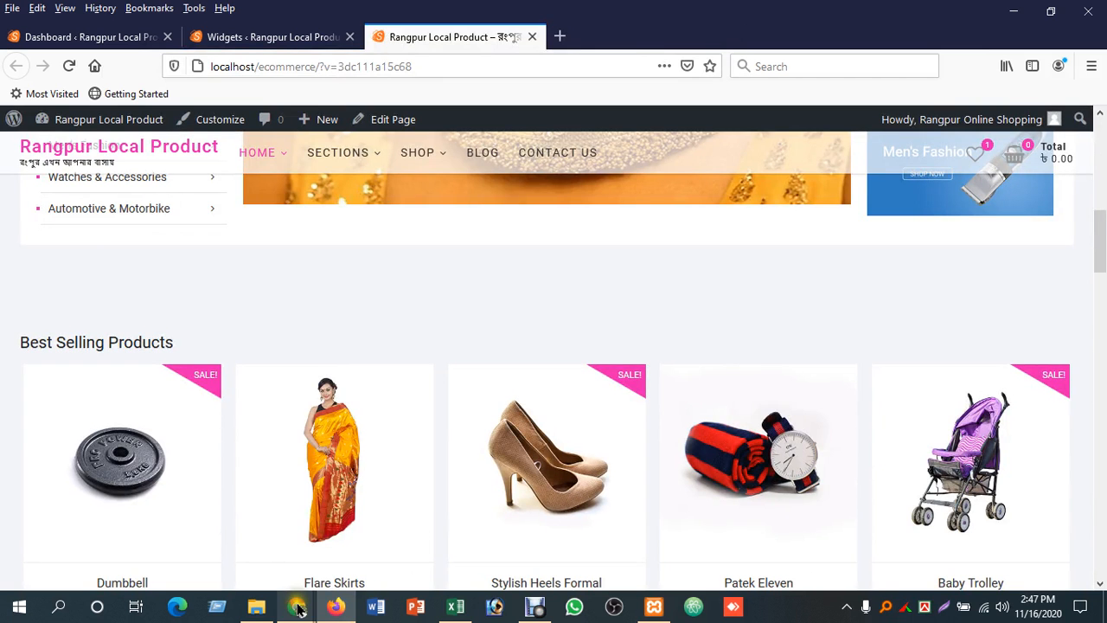
Step: Switch to Chrome, search Google for flipkart in a new tab and open the Flipkart website
mouse_move(297, 606)
mouse_move(243, 562)
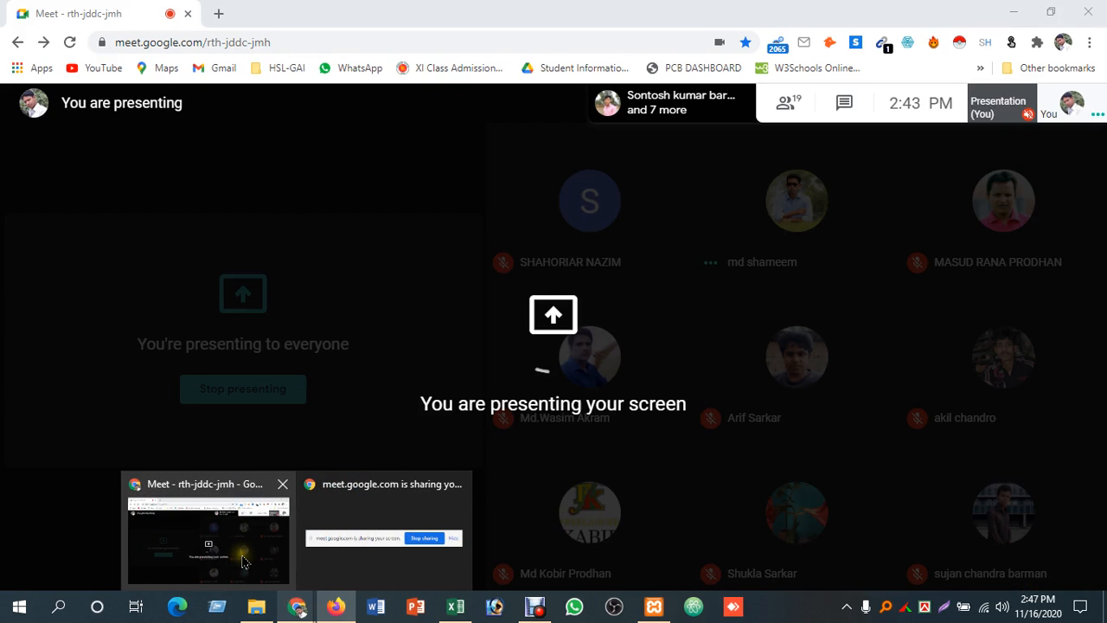
click(243, 562)
click(218, 13)
text(fi)
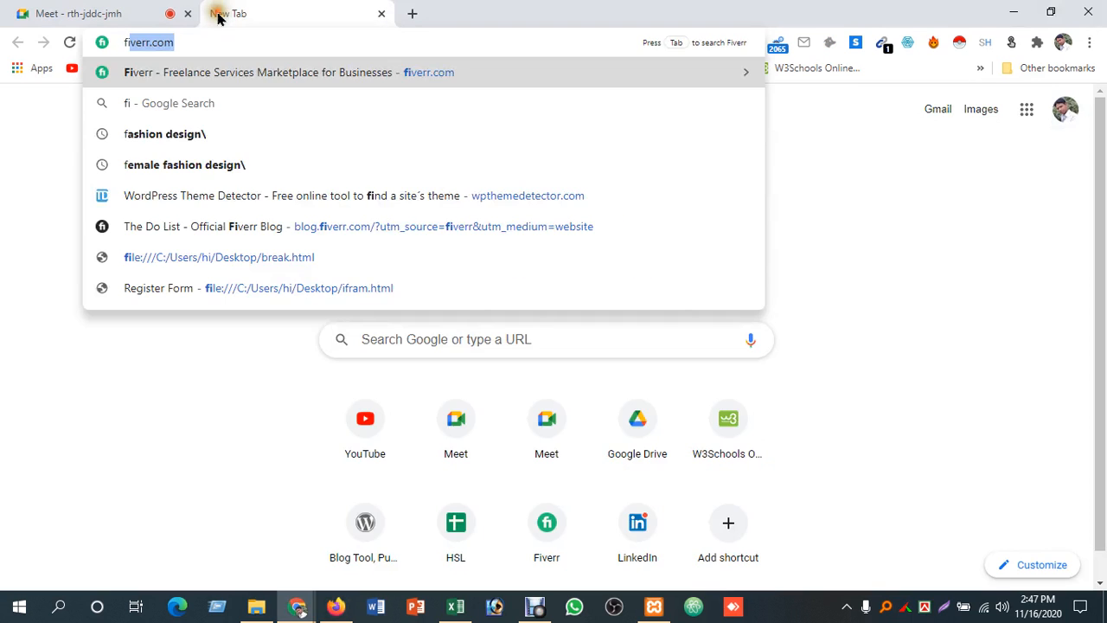
text(l)
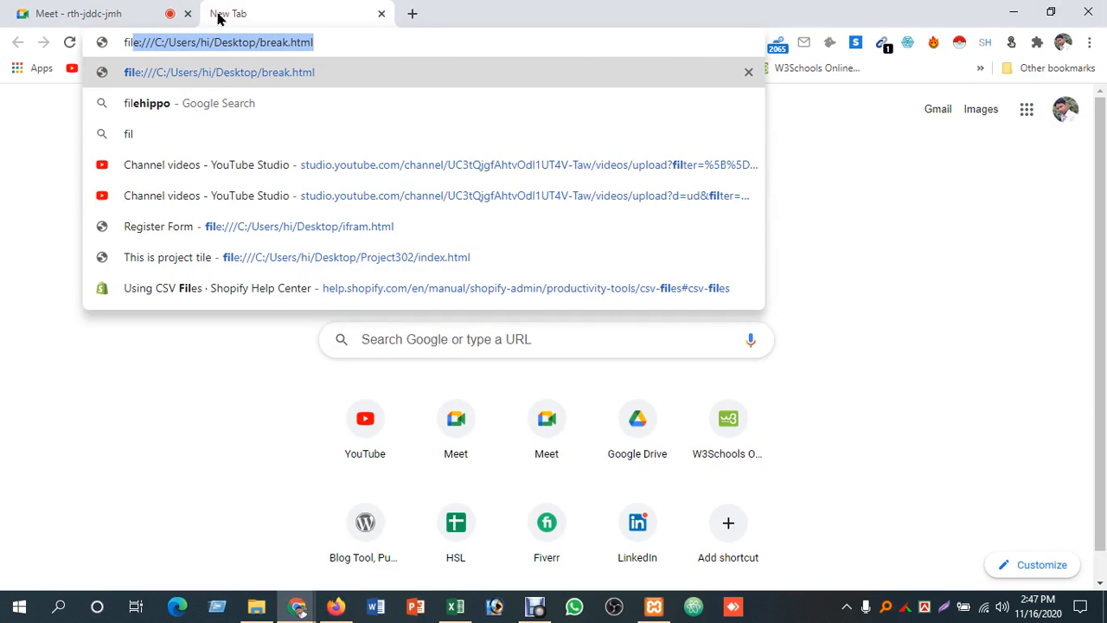
key(BackSpace)
key(BackSpace)
key(BackSpace)
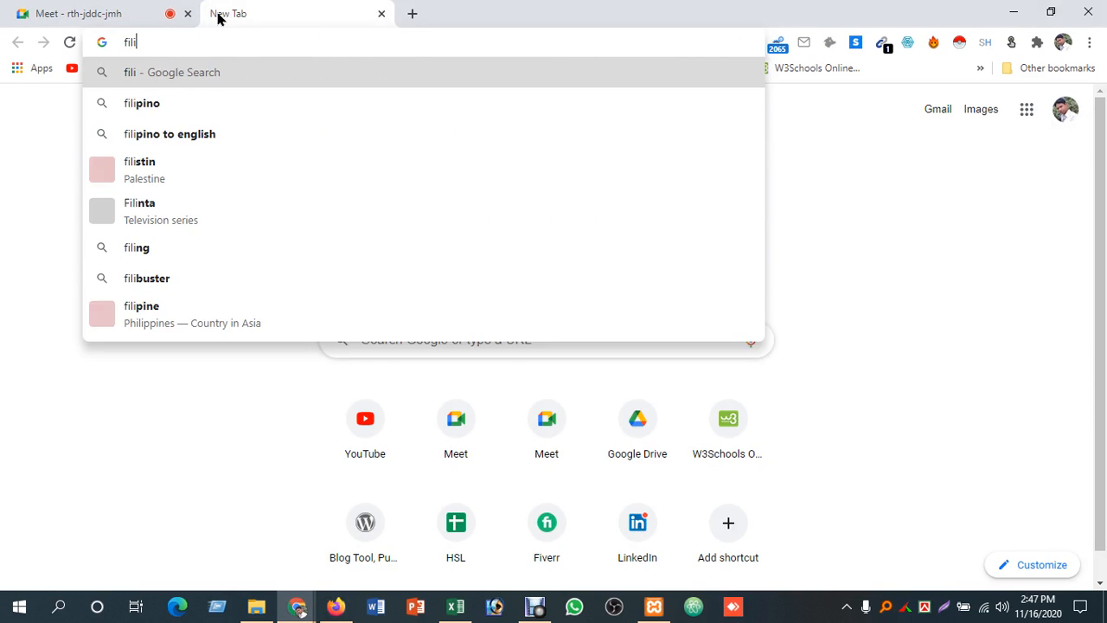
text(lip)
key(Return)
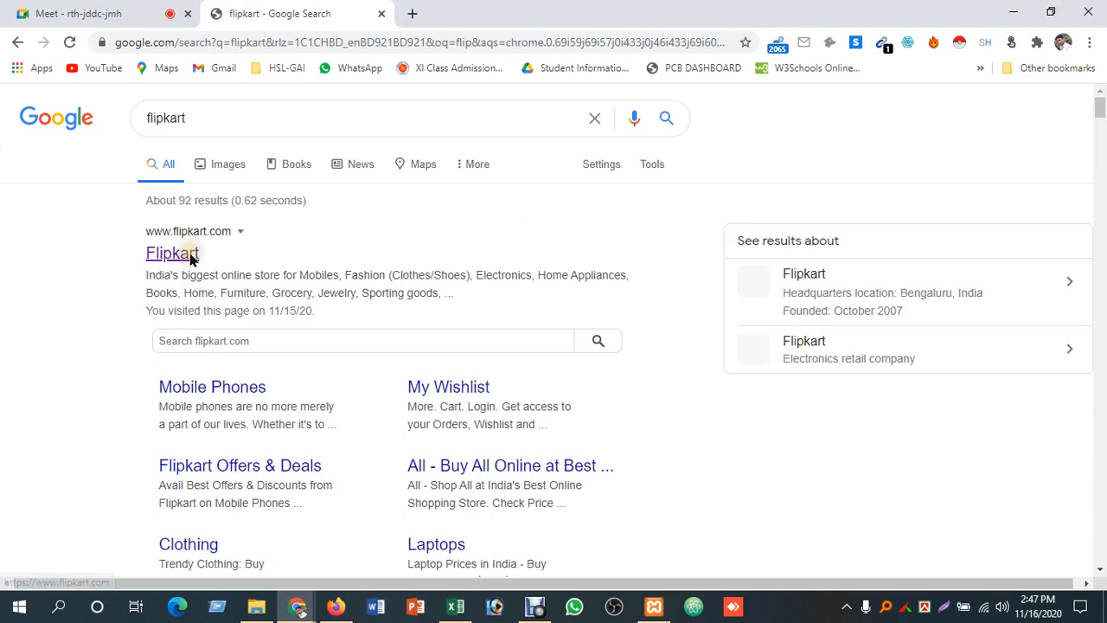
click(192, 256)
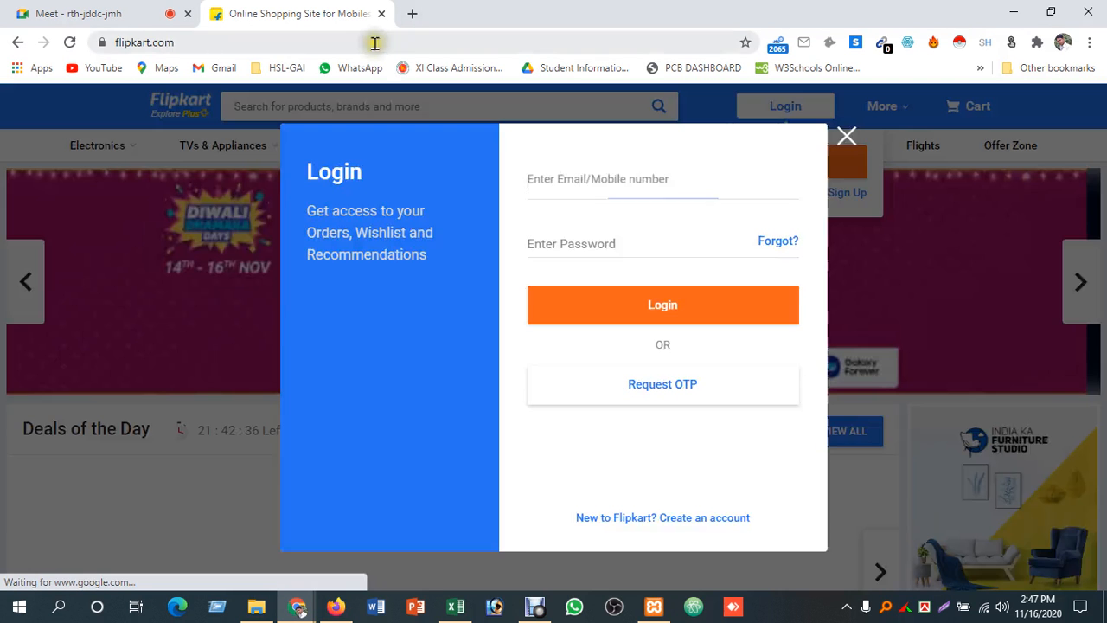
click(375, 43)
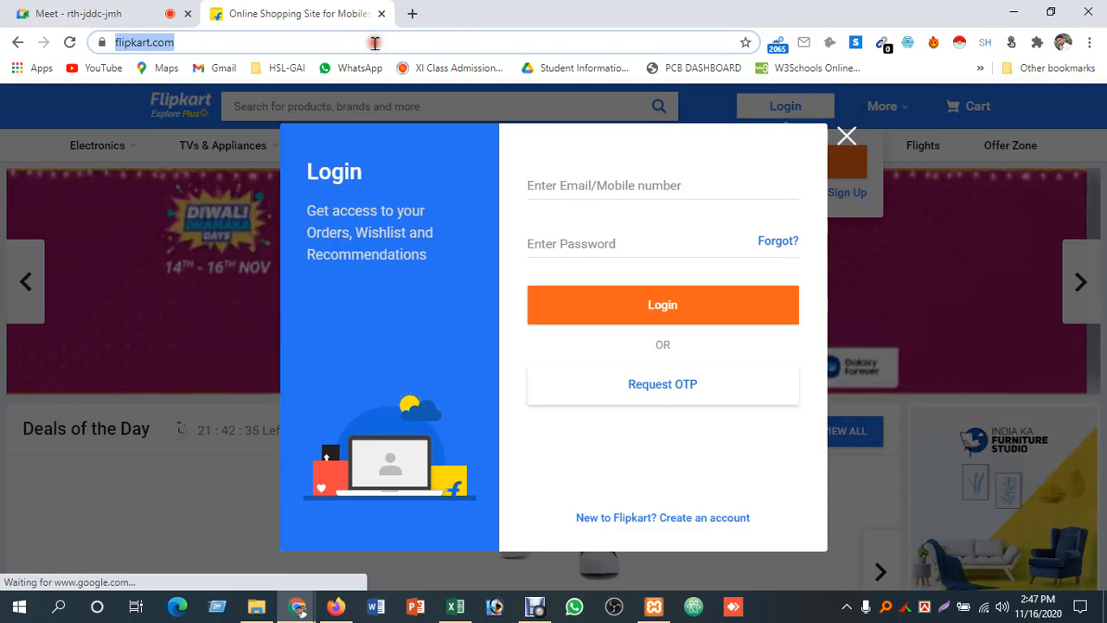
Step: Search Google for "evely" in another new tab and open the E-valy Limited online shopping site
click(412, 14)
text(eve)
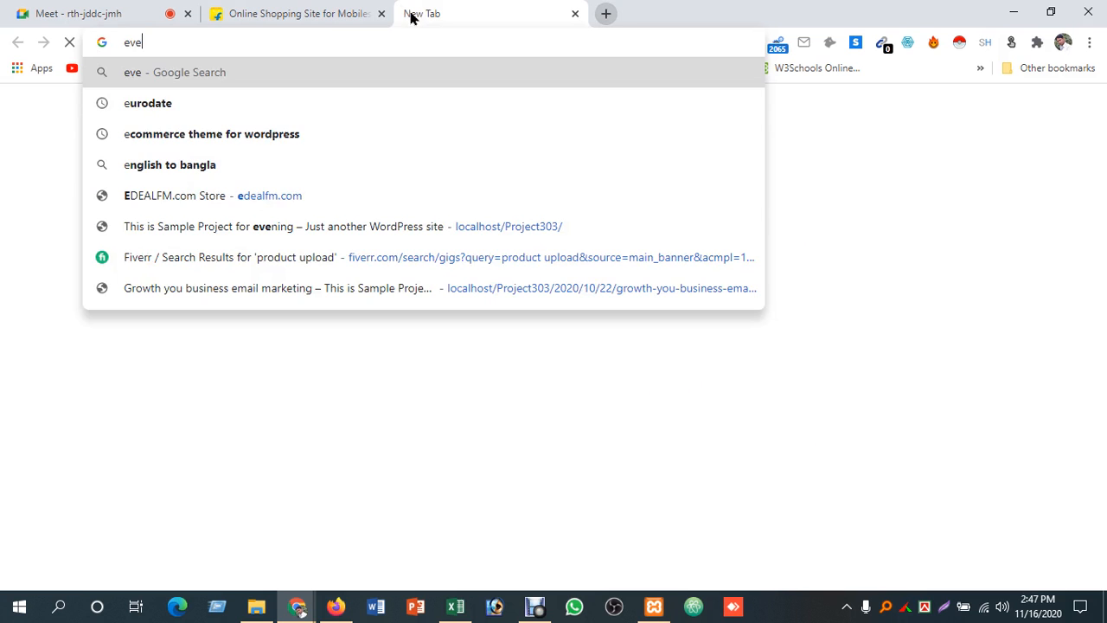
text(ly)
key(Return)
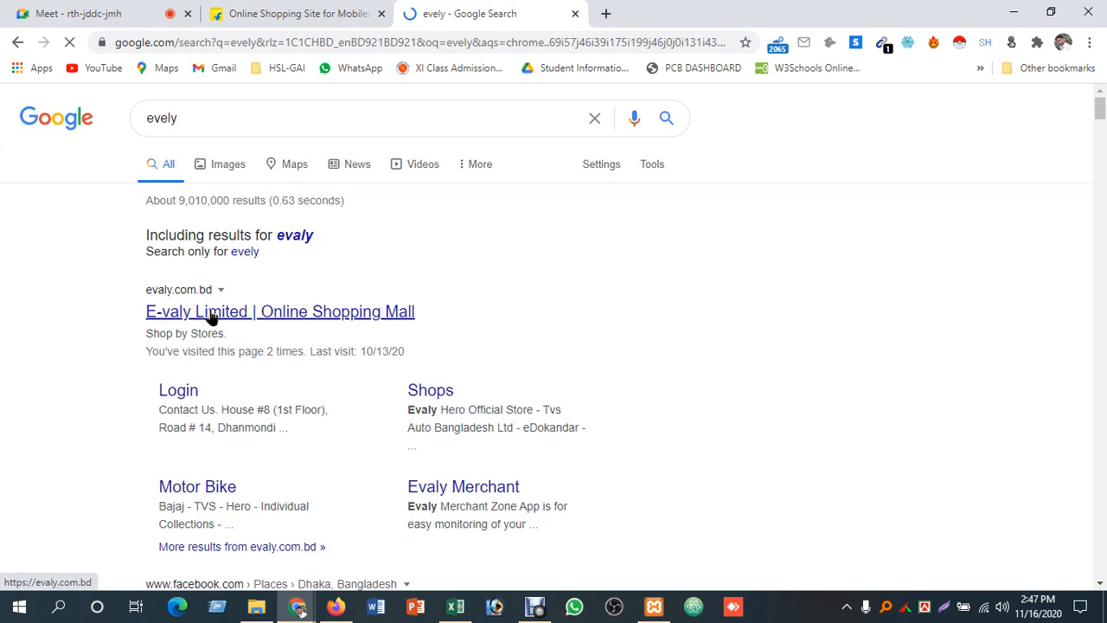
click(212, 316)
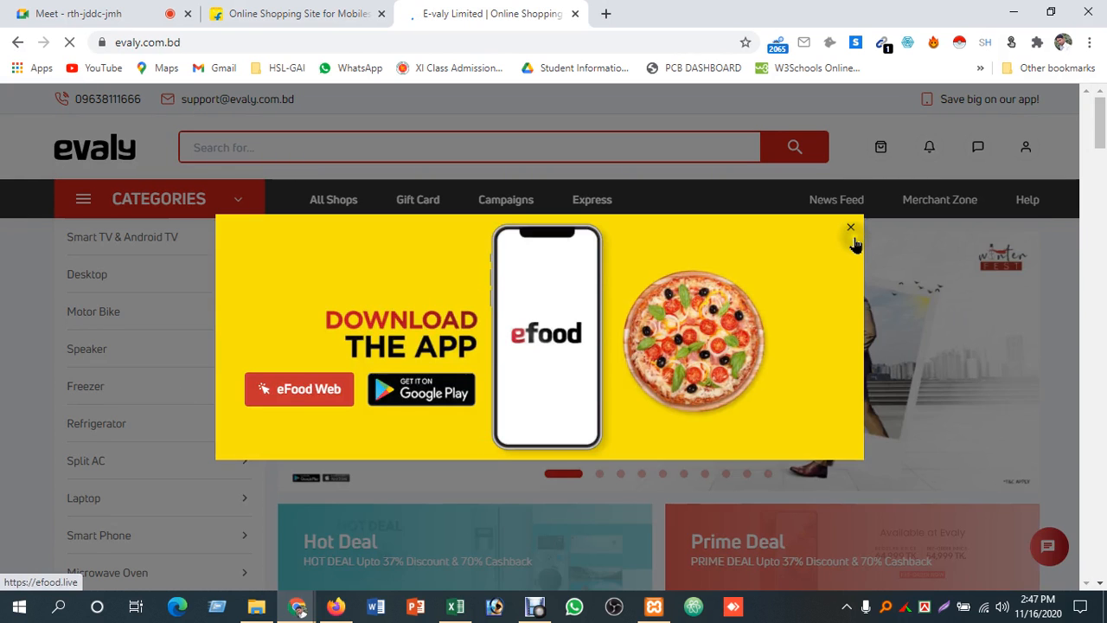
Step: Close the eFood promotion popup and look over the Evaly home page's header, category list and banners
click(851, 227)
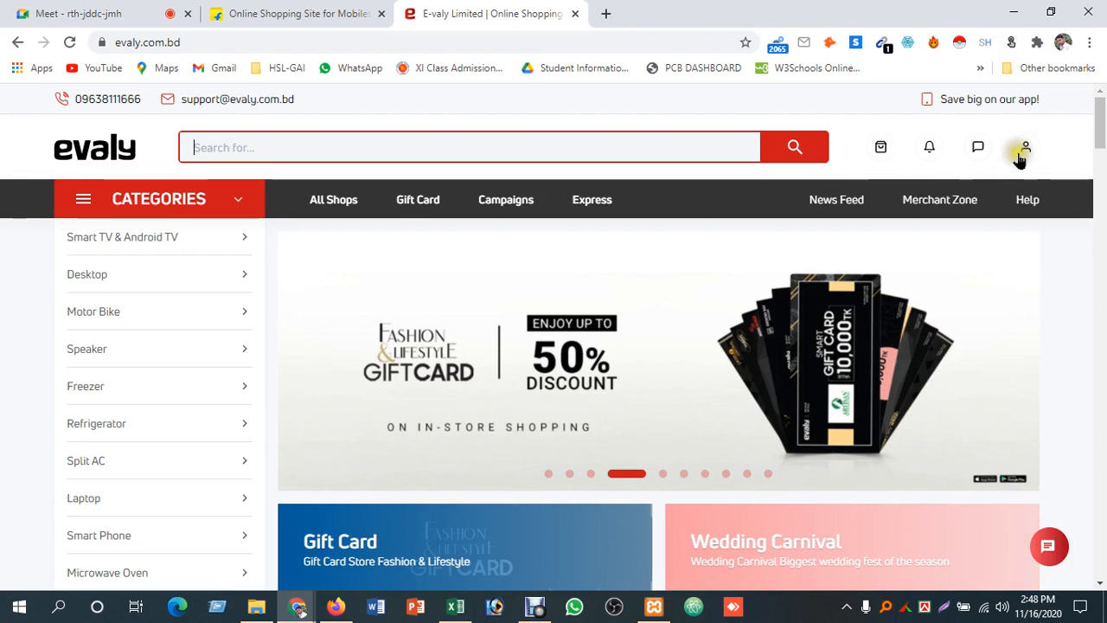
scroll(116, 356, down, 2)
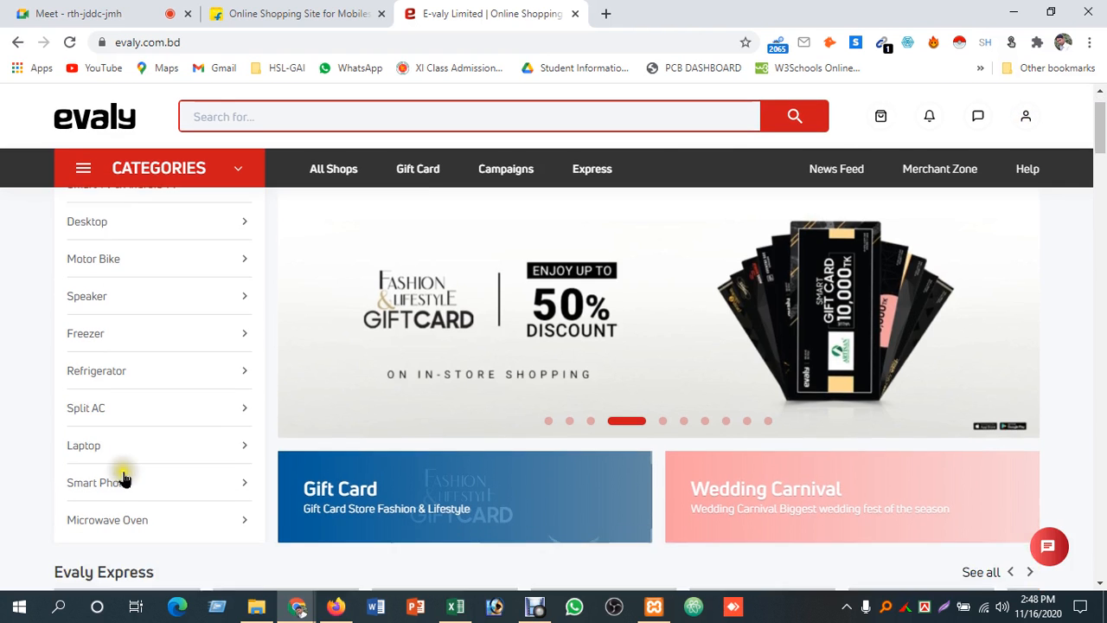
scroll(254, 299, up, 2)
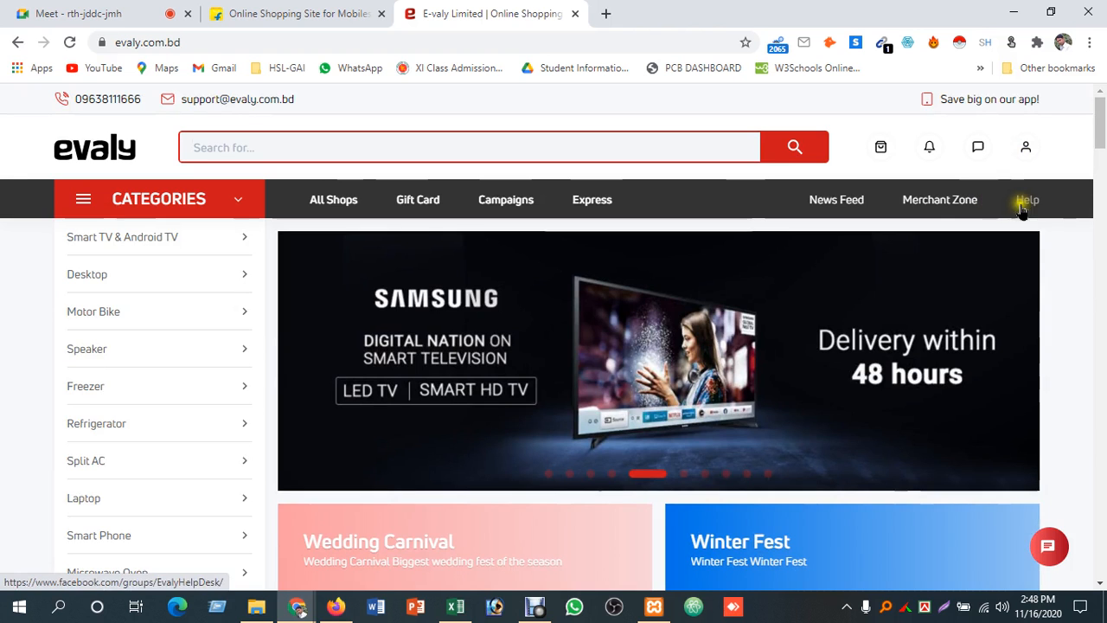
scroll(208, 322, down, 3)
scroll(216, 322, up, 2)
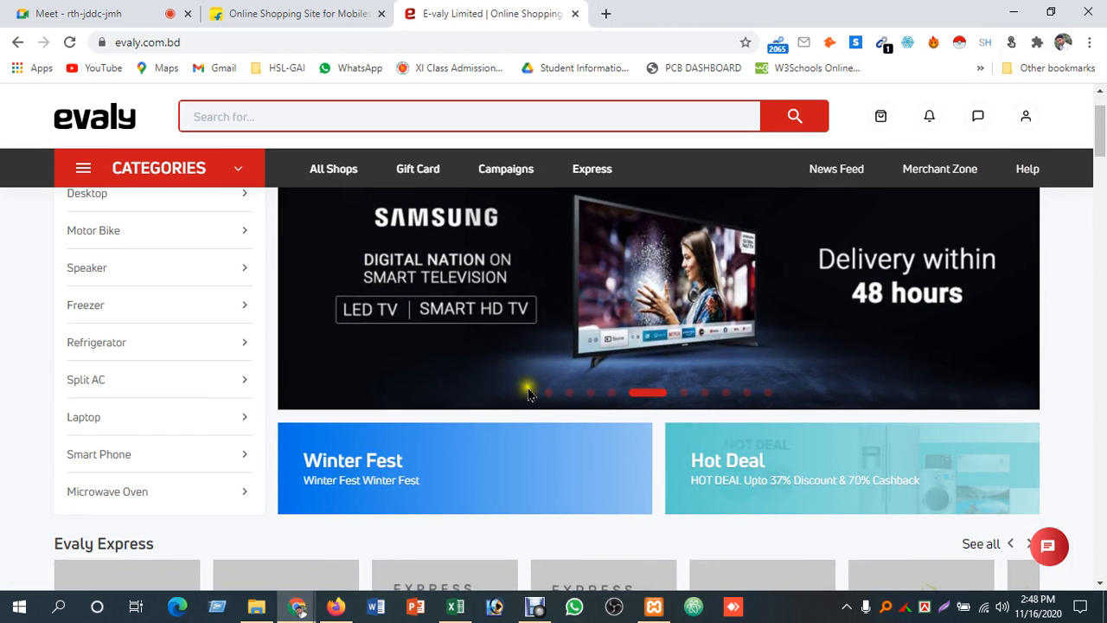
scroll(98, 461, down, 3)
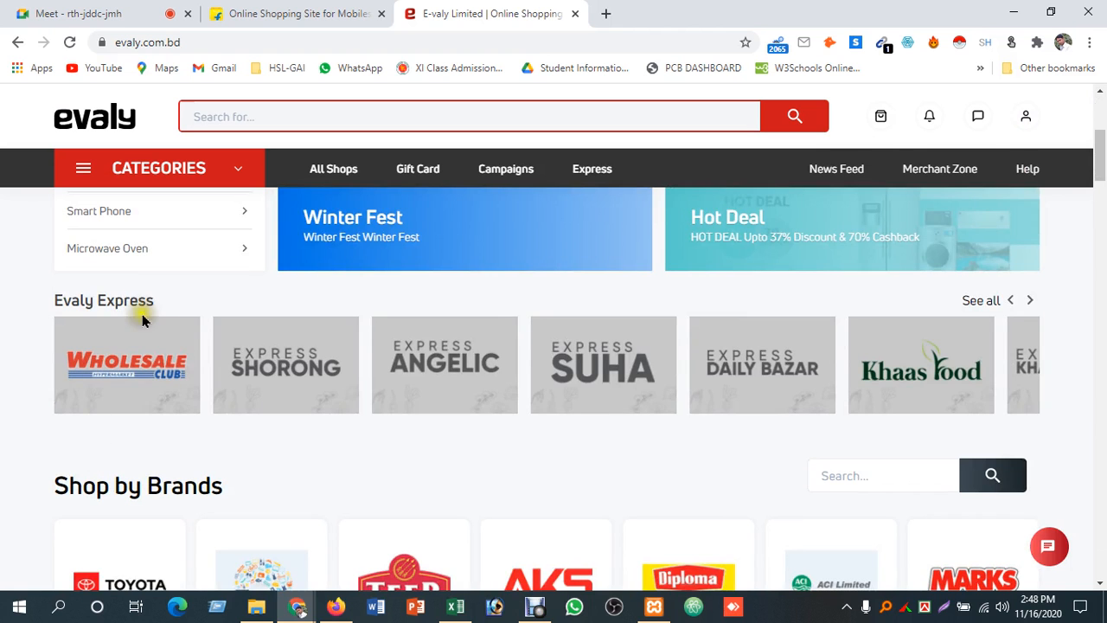
Step: Browse the shops in the Evaly Express carousel and the brands in the Shop by Brands section
click(1032, 303)
click(1033, 304)
click(1033, 305)
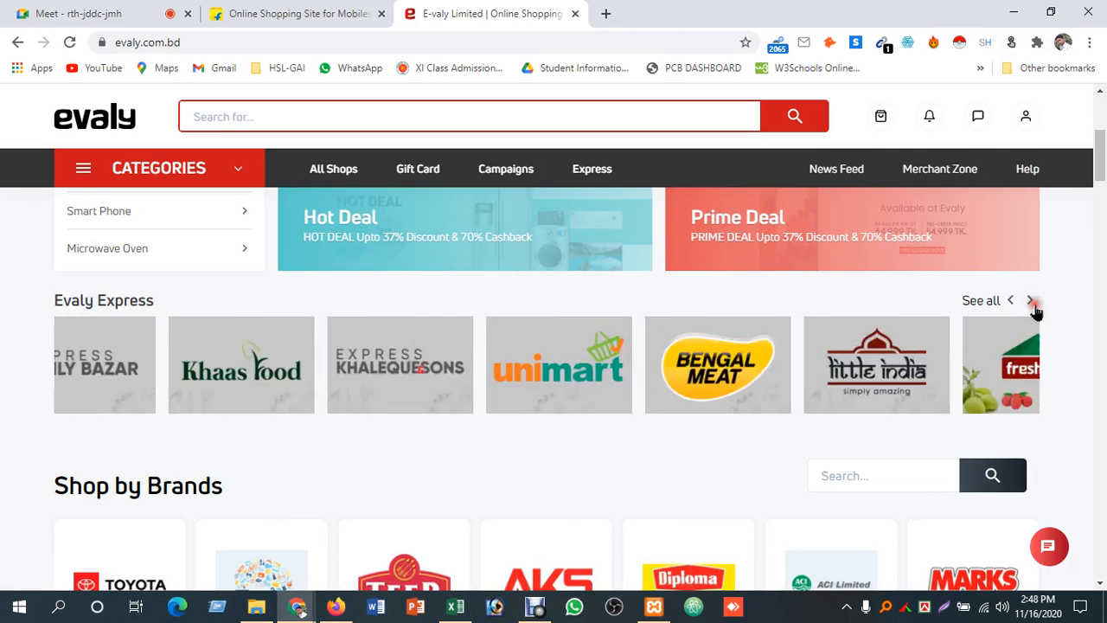
click(1033, 304)
scroll(983, 316, down, 4)
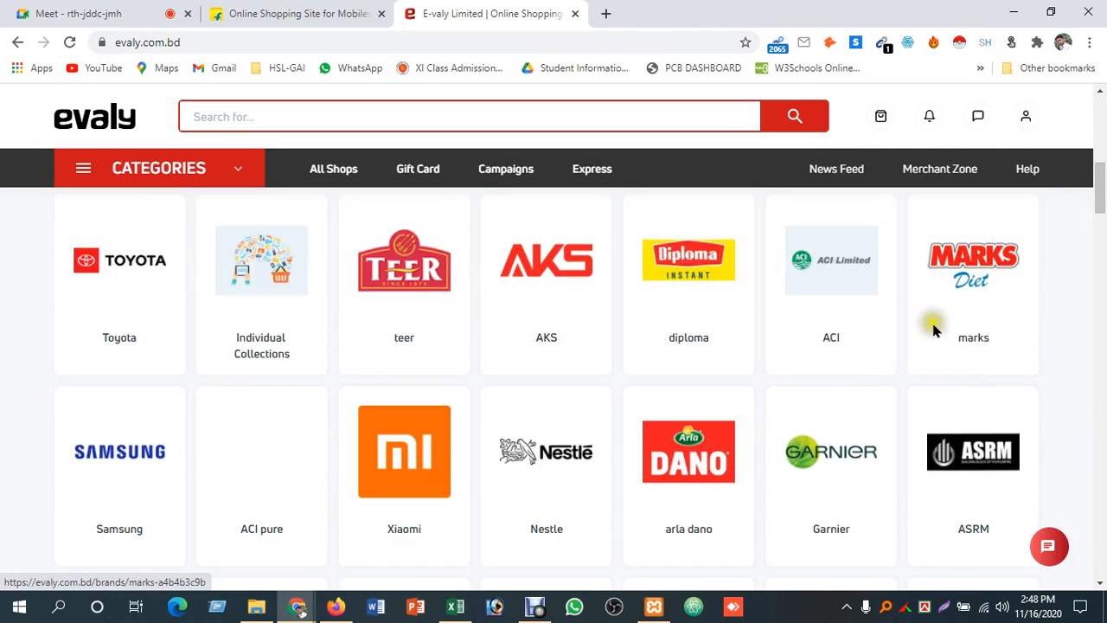
scroll(384, 360, up, 2)
scroll(210, 340, down, 2)
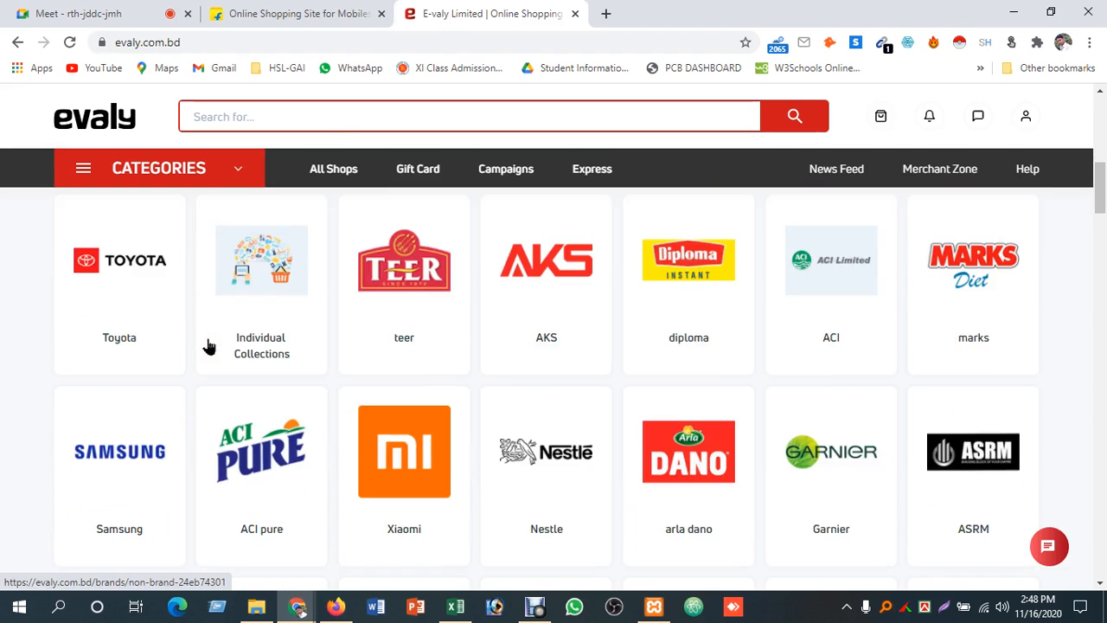
scroll(205, 341, up, 5)
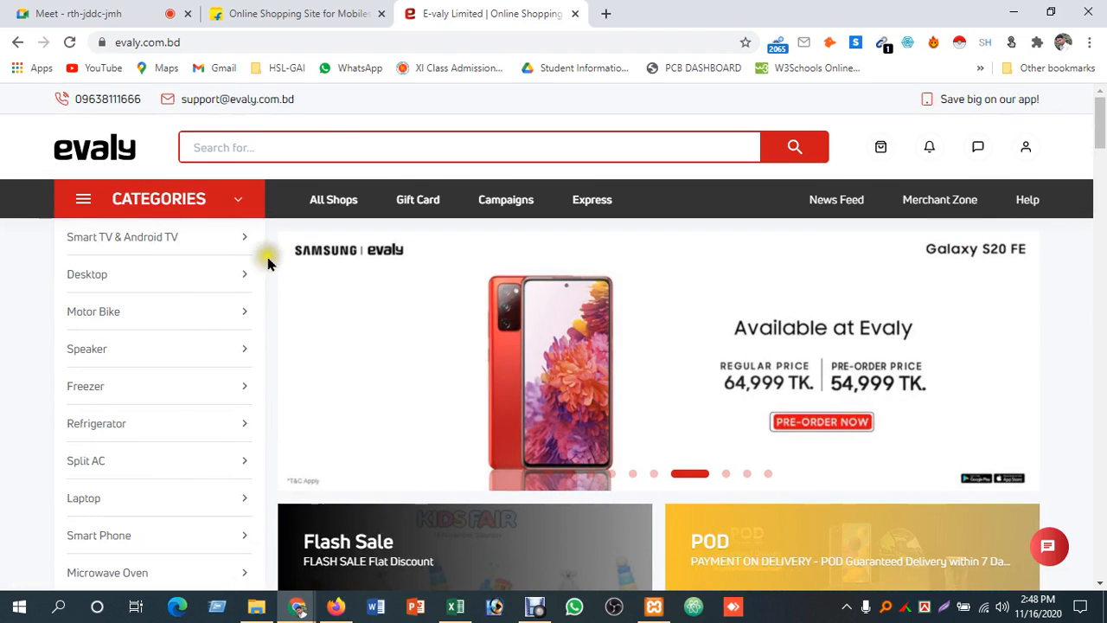
Step: Open the class chat in the Google Meet tab, and return to the Evaly site
key(ctrl+1)
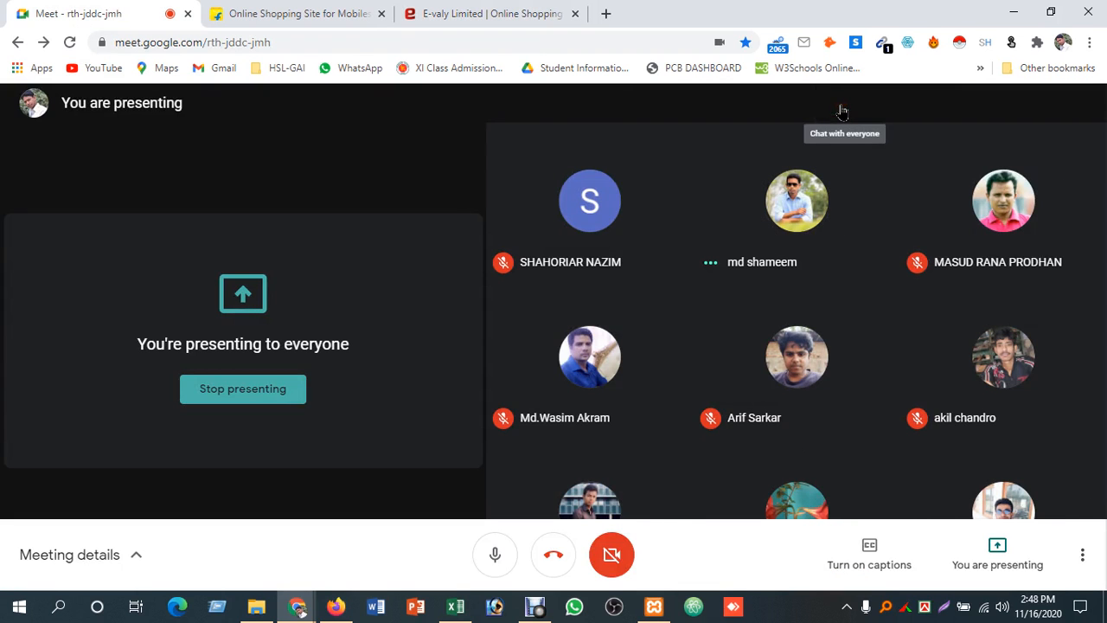
click(843, 105)
key(ctrl+3)
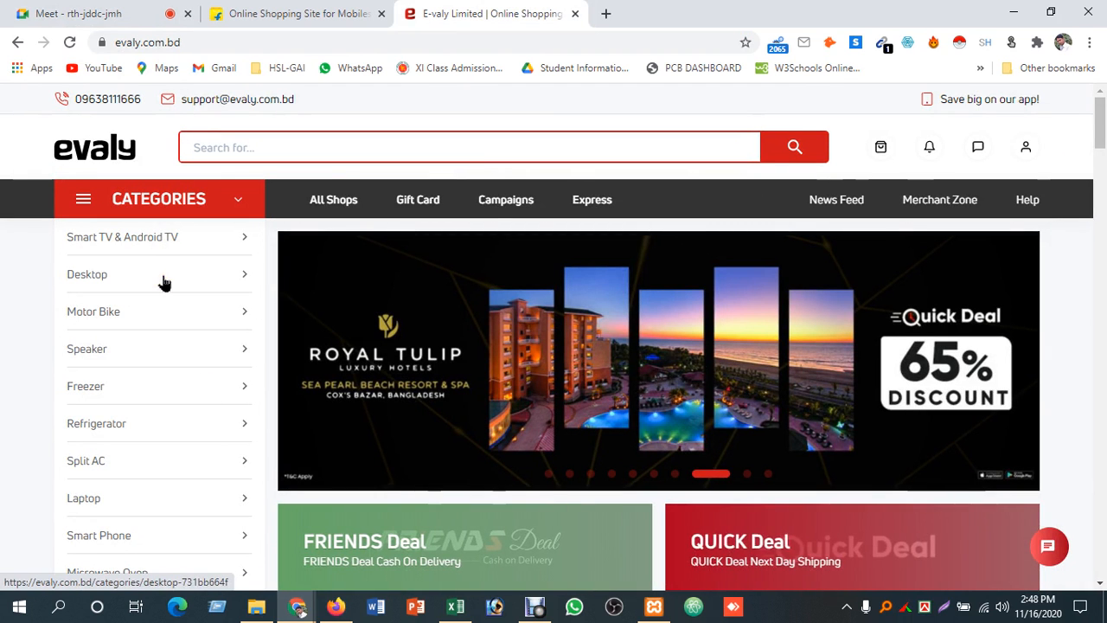
Step: Open Evaly's Desktop category and browse its brands down to the product listing
click(164, 280)
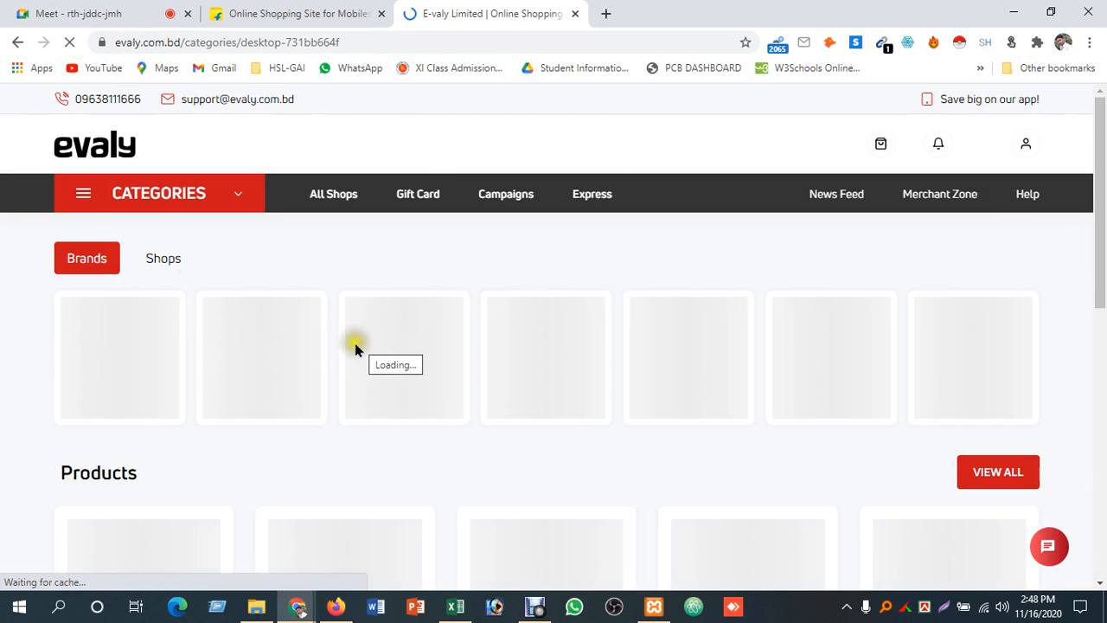
scroll(251, 406, down, 1)
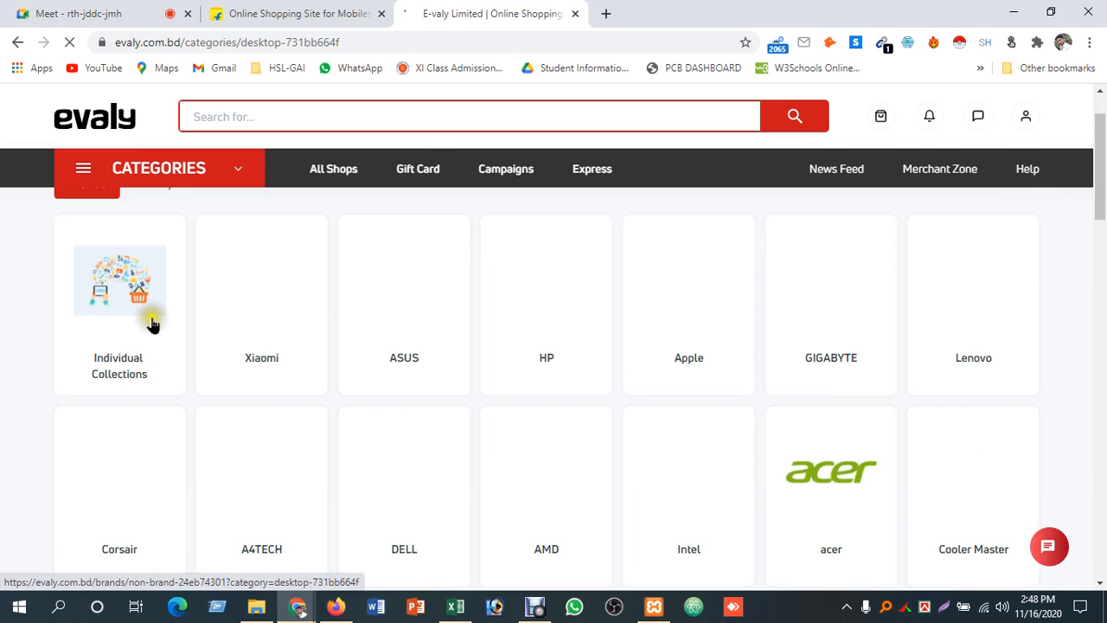
scroll(150, 324, up, 1)
scroll(277, 329, down, 6)
scroll(270, 368, down, 3)
Step: Open the Apple Mac Mini MRTR2PA/A product in a new tab and switch to it
right_click(143, 340)
click(160, 345)
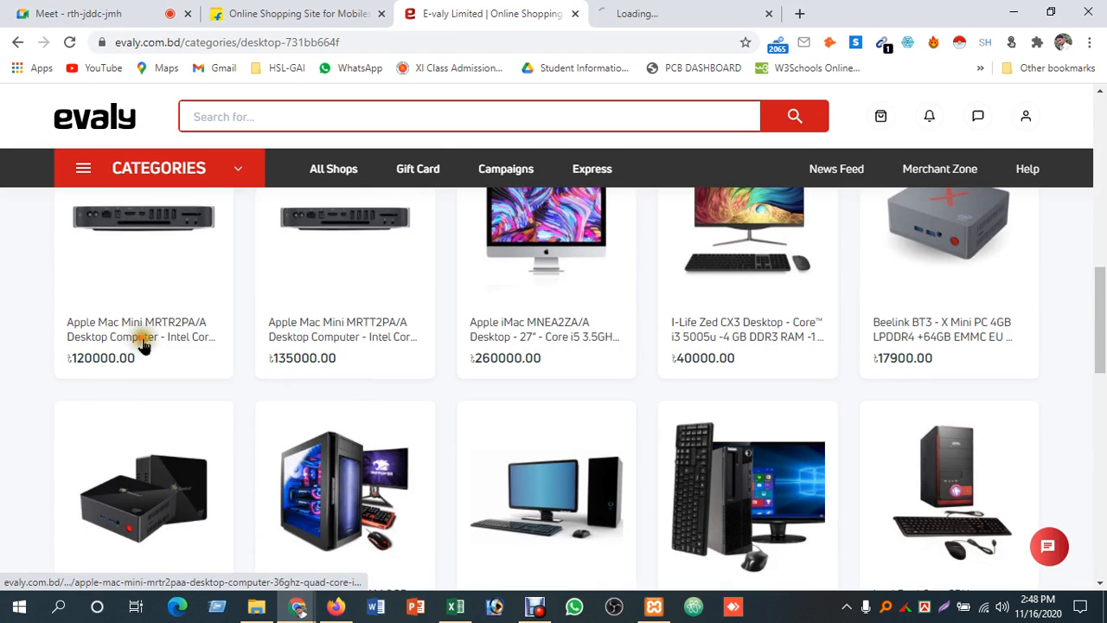
click(666, 9)
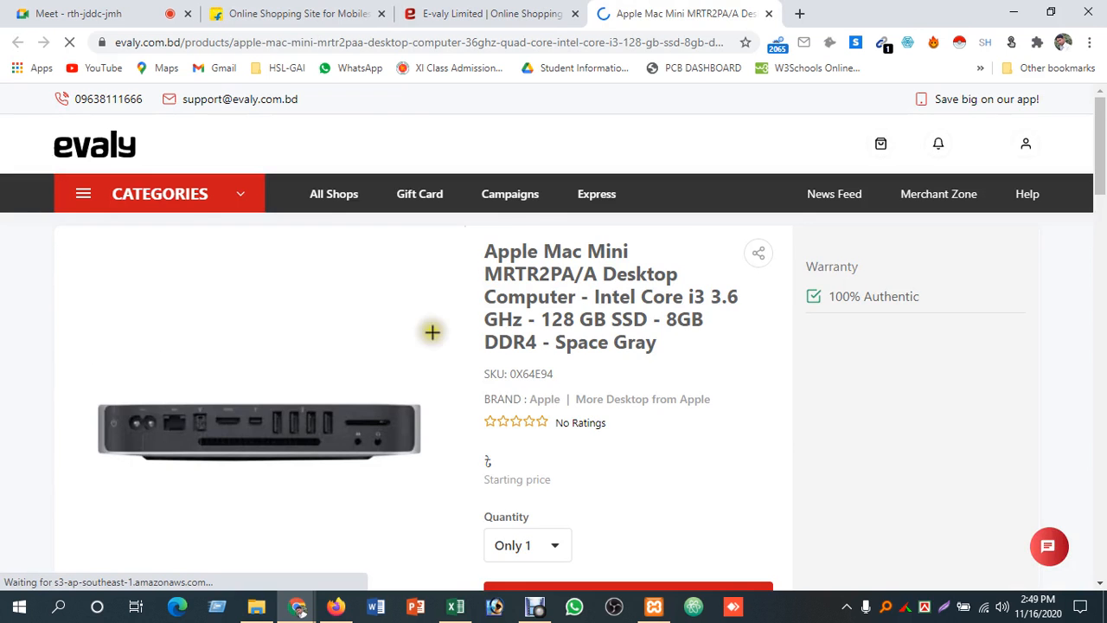
Step: Look over the Mac Mini product page, highlighting the product title and the SKU for the class
scroll(302, 400, down, 1)
scroll(452, 367, up, 1)
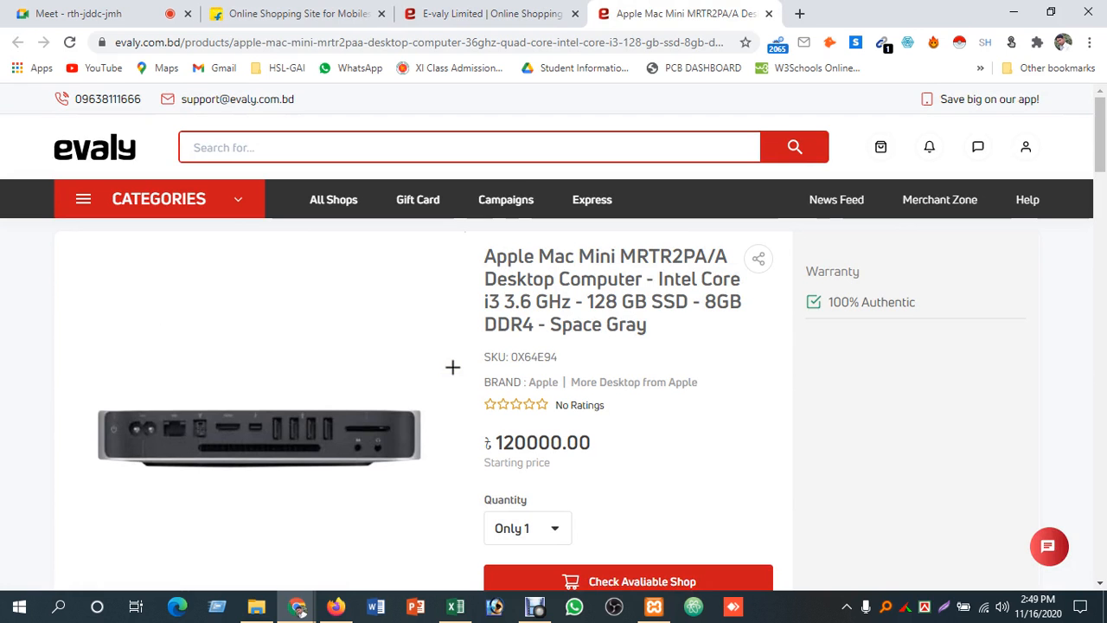
scroll(951, 372, down, 3)
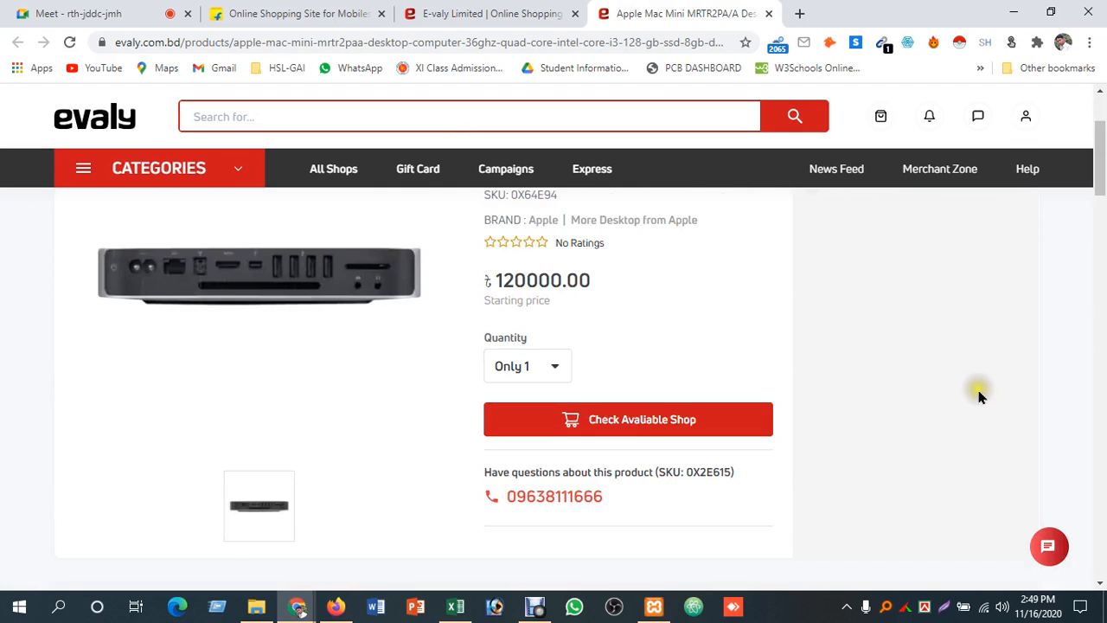
scroll(459, 484, down, 4)
scroll(387, 486, up, 3)
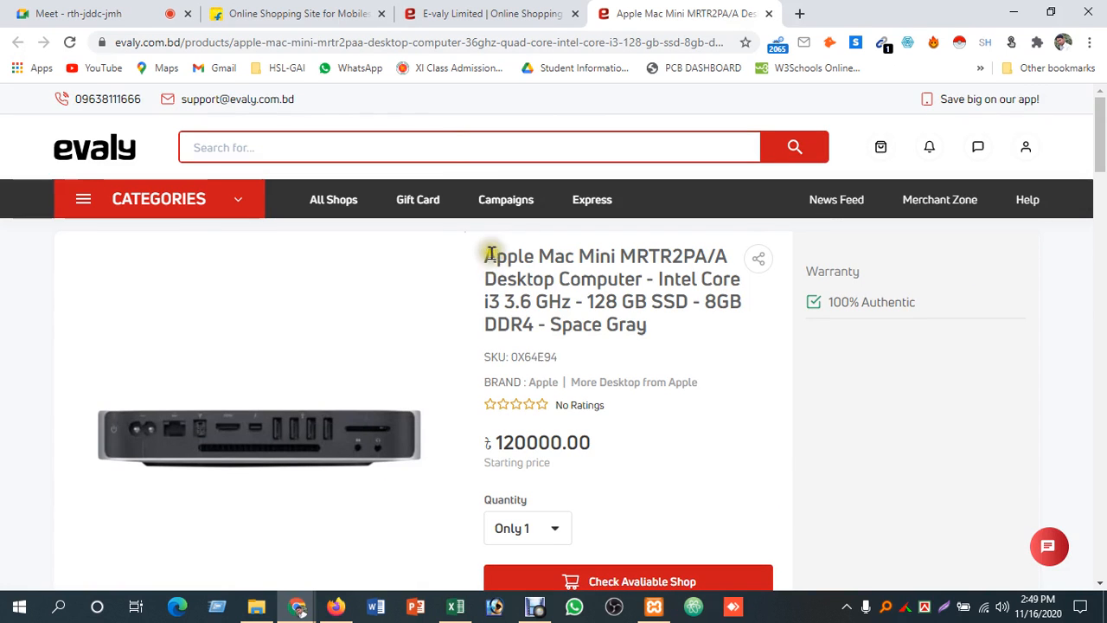
drag(494, 256, 655, 338)
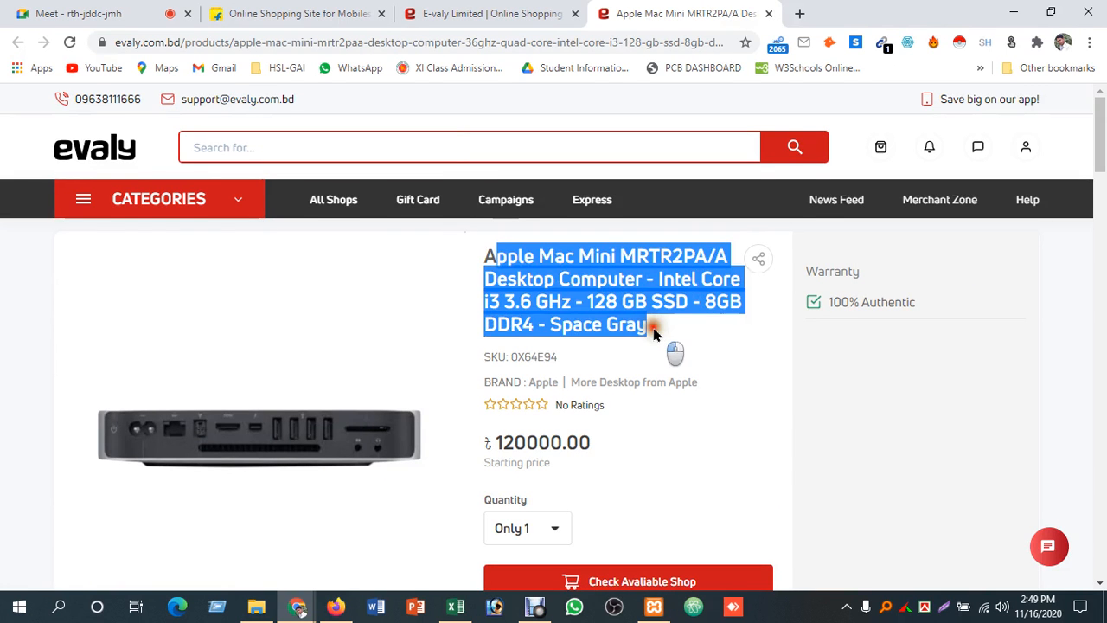
scroll(655, 329, down, 1)
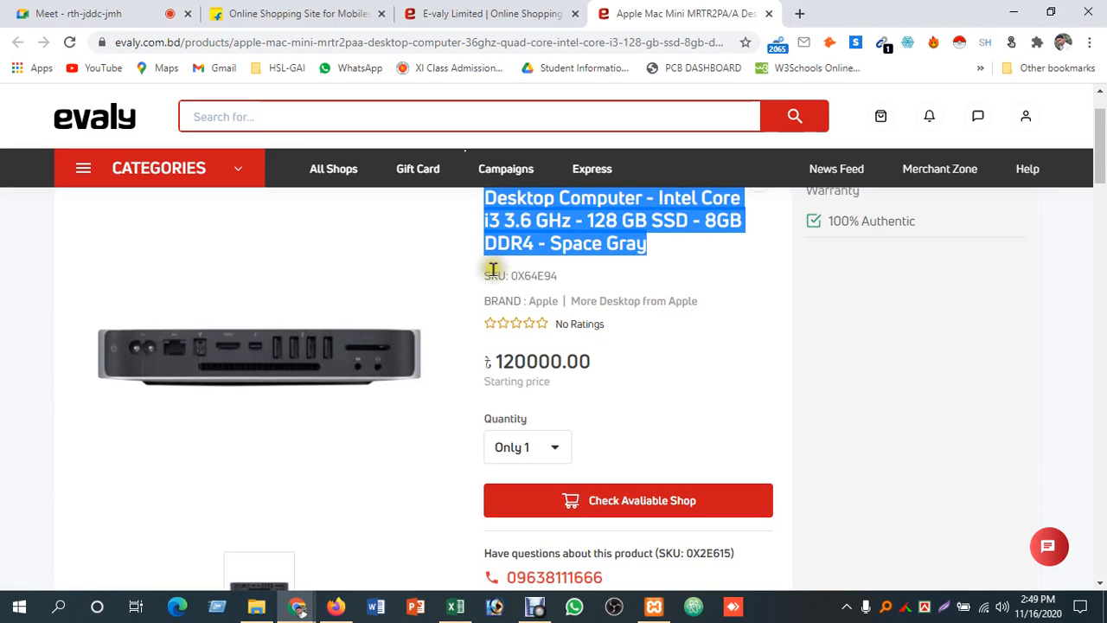
drag(491, 276, 561, 278)
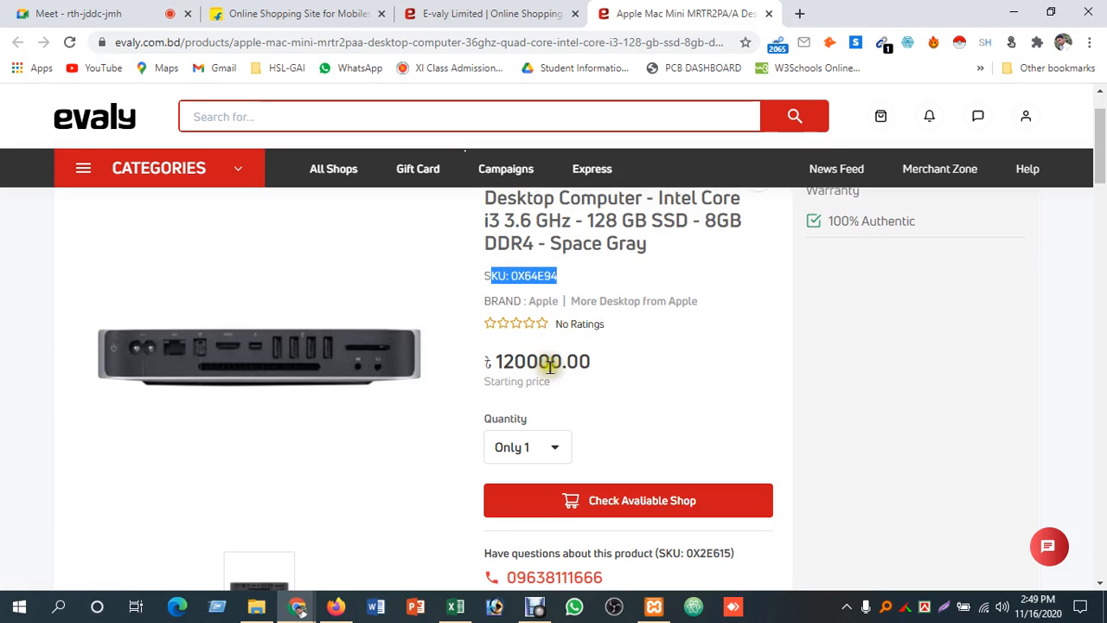
Step: View the quantity choices offered for the Mac Mini, leaving the selection at Only 1
scroll(554, 368, down, 1)
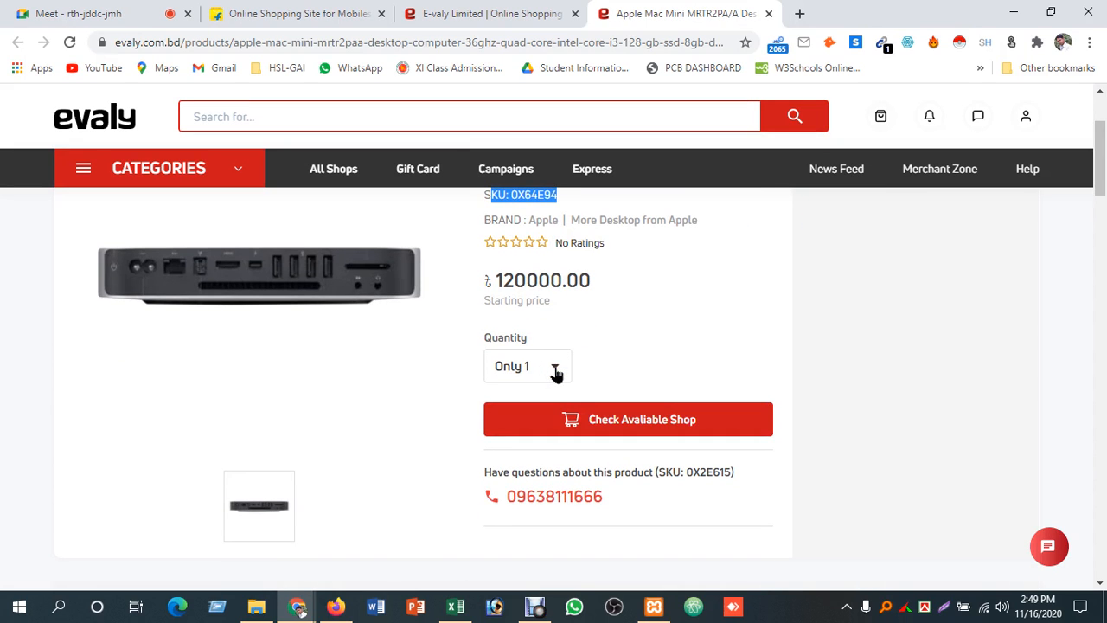
scroll(556, 372, down, 1)
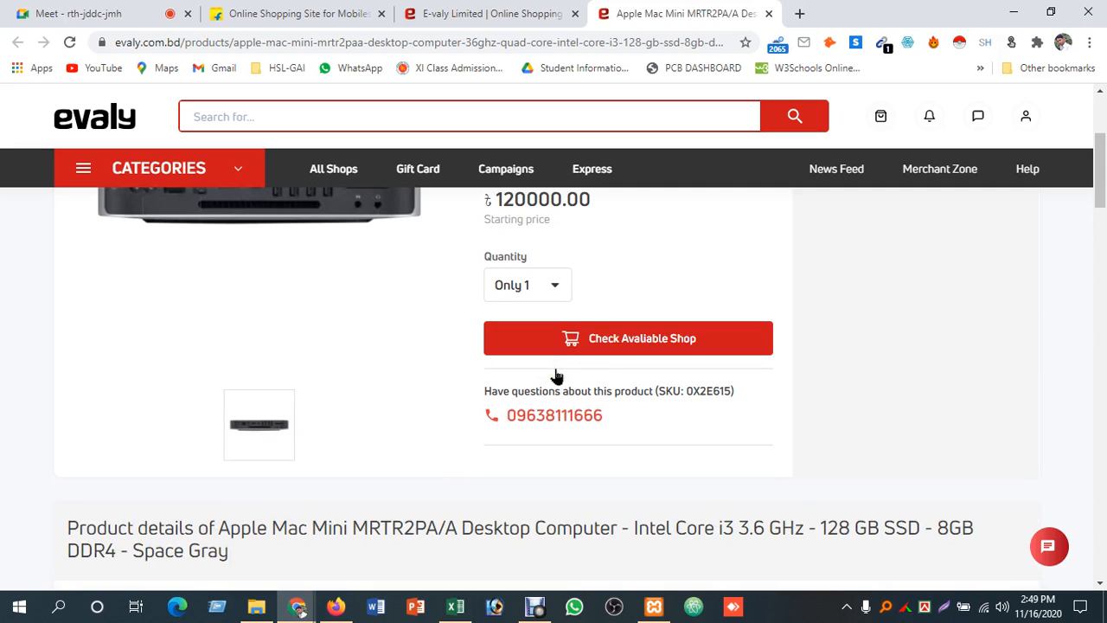
click(500, 260)
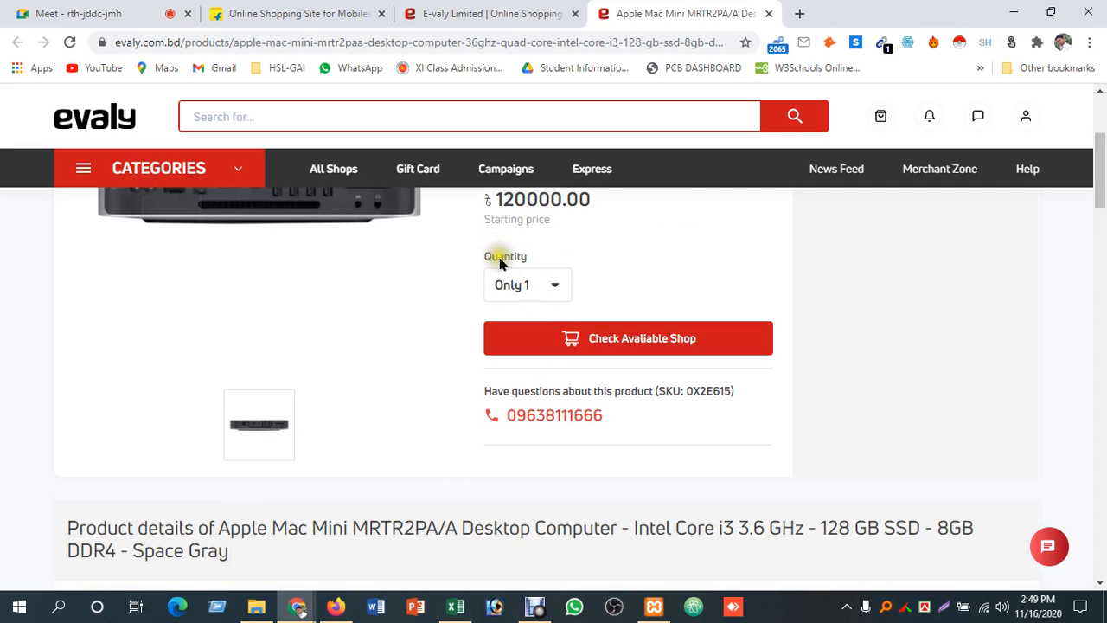
scroll(556, 384, up, 1)
click(555, 367)
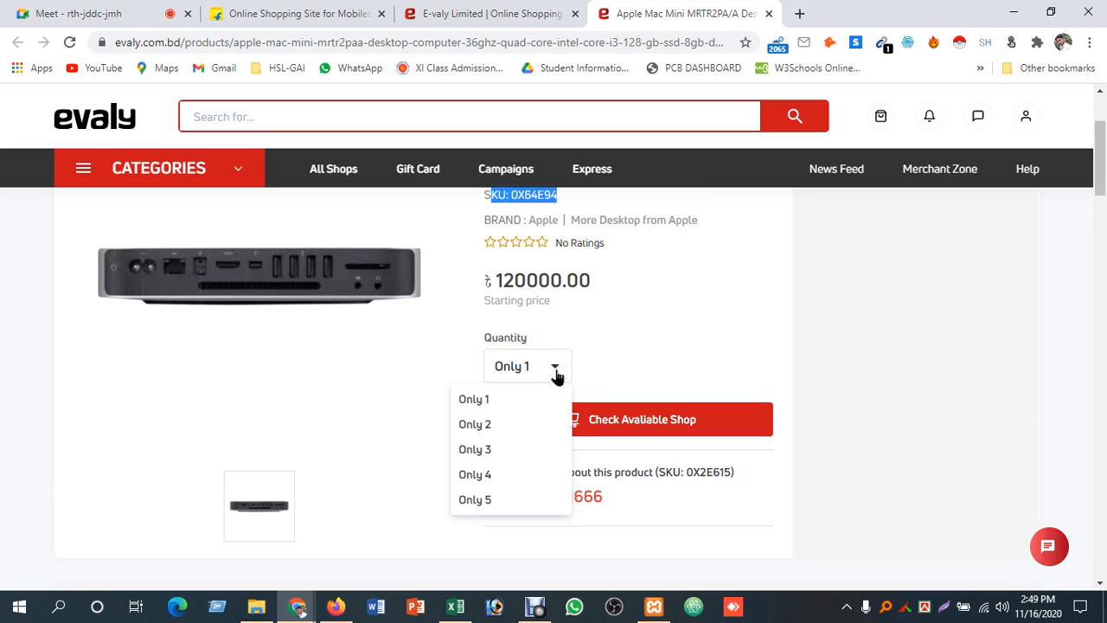
click(556, 370)
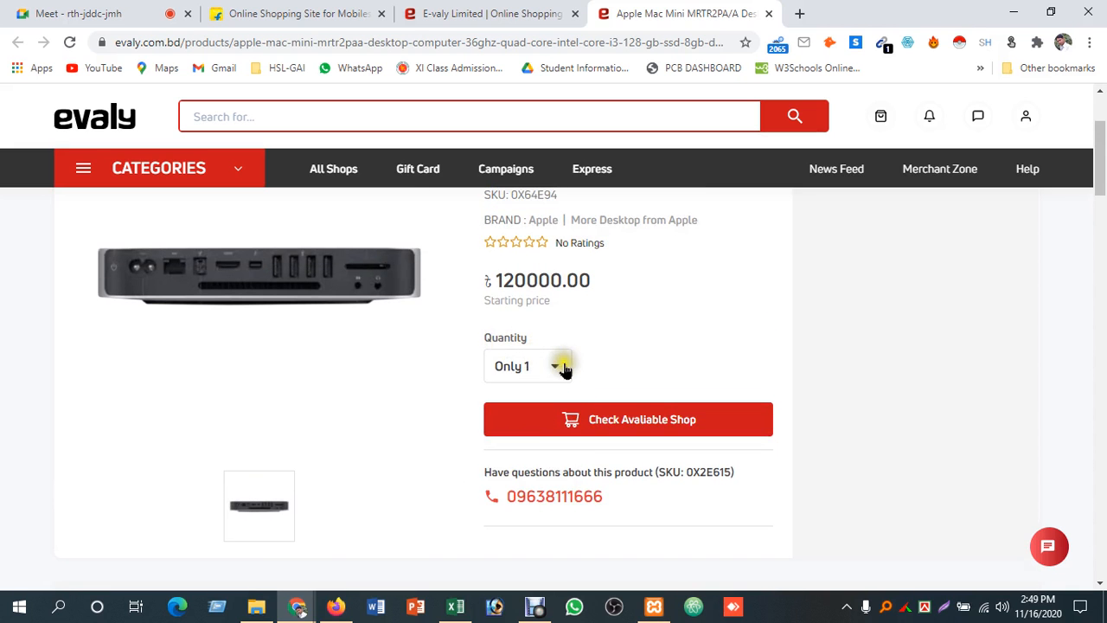
Step: Look at the Mac Mini's product details section, and view the quantity choices again without selecting another one
scroll(675, 363, down, 1)
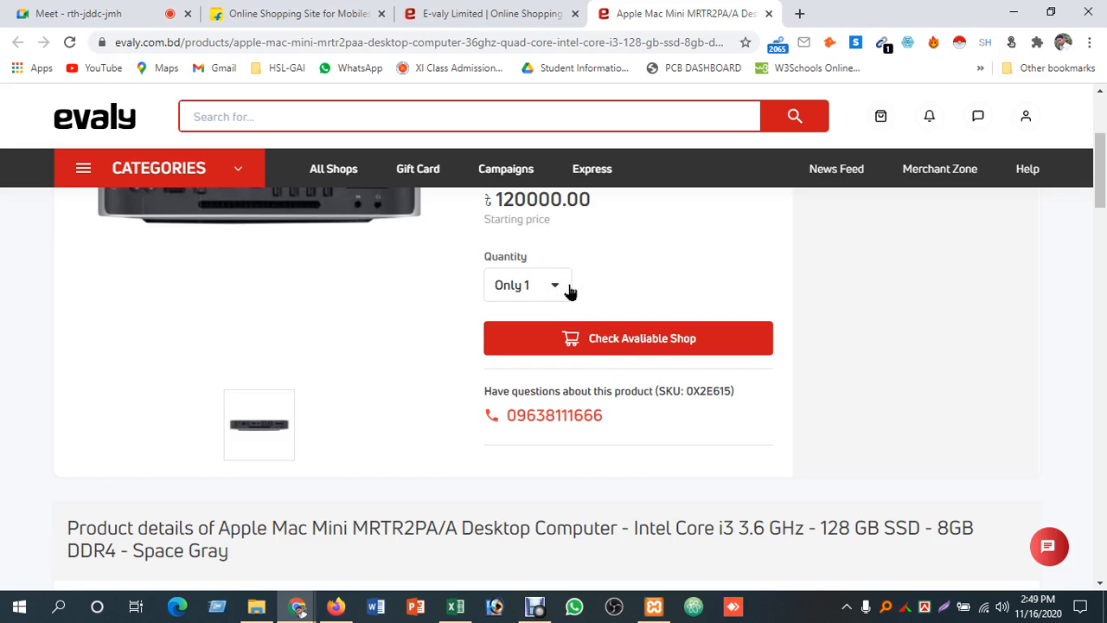
scroll(566, 320, down, 3)
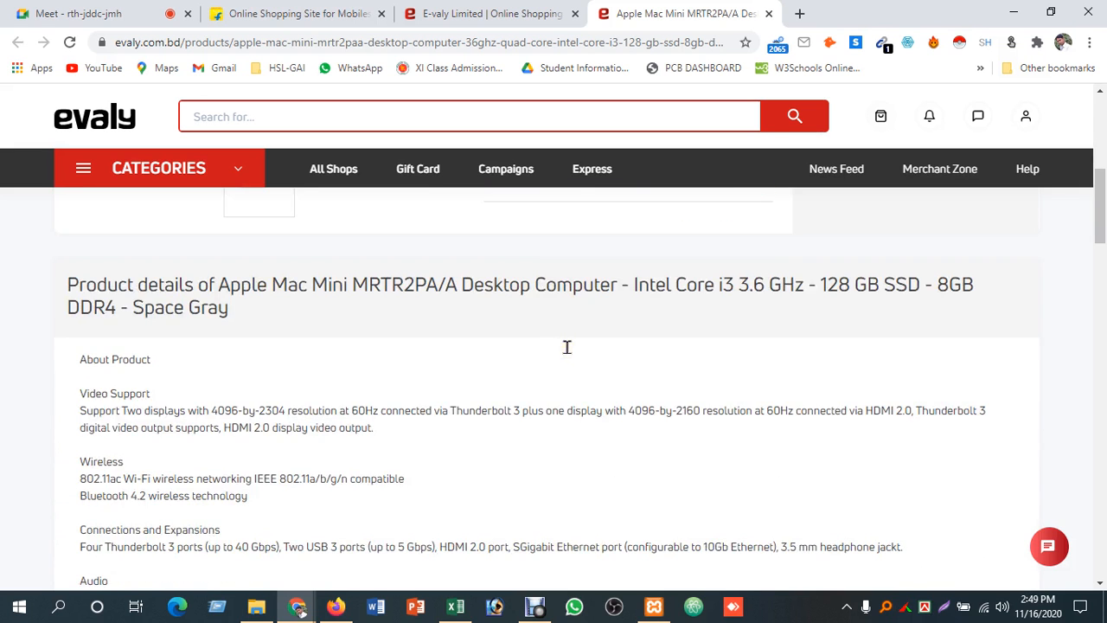
scroll(568, 350, up, 1)
scroll(568, 350, up, 3)
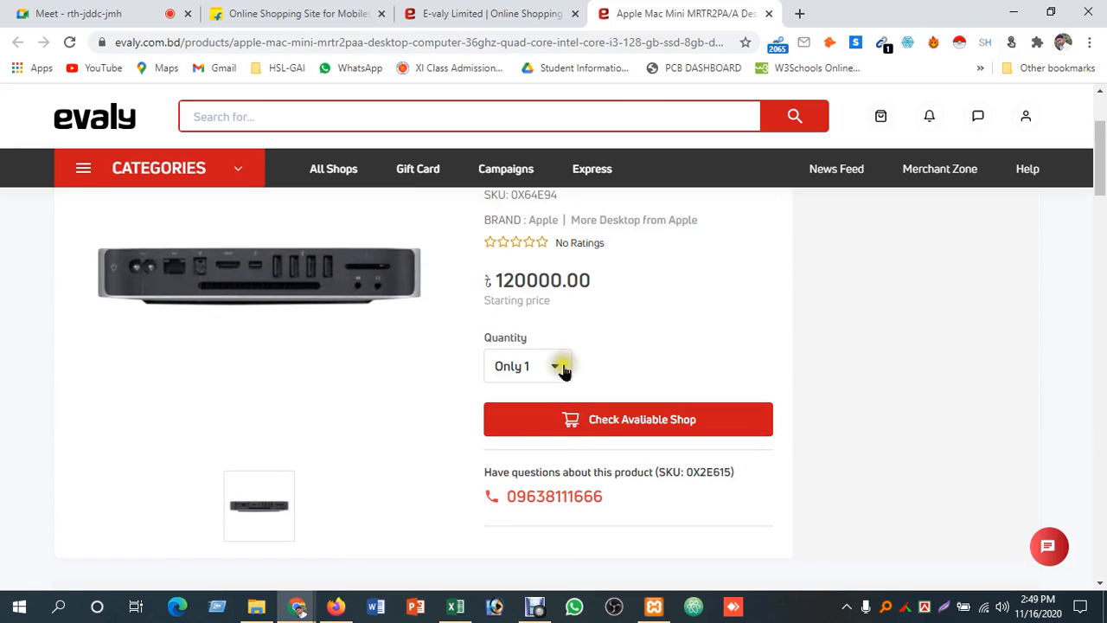
scroll(563, 371, down, 1)
click(563, 290)
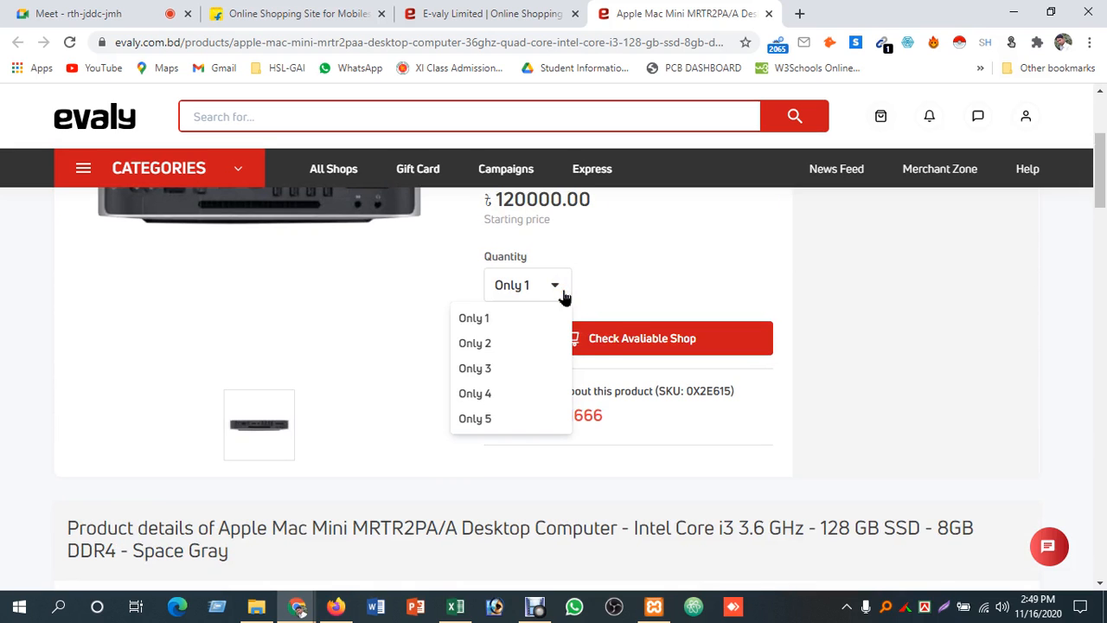
click(559, 291)
click(563, 294)
click(577, 324)
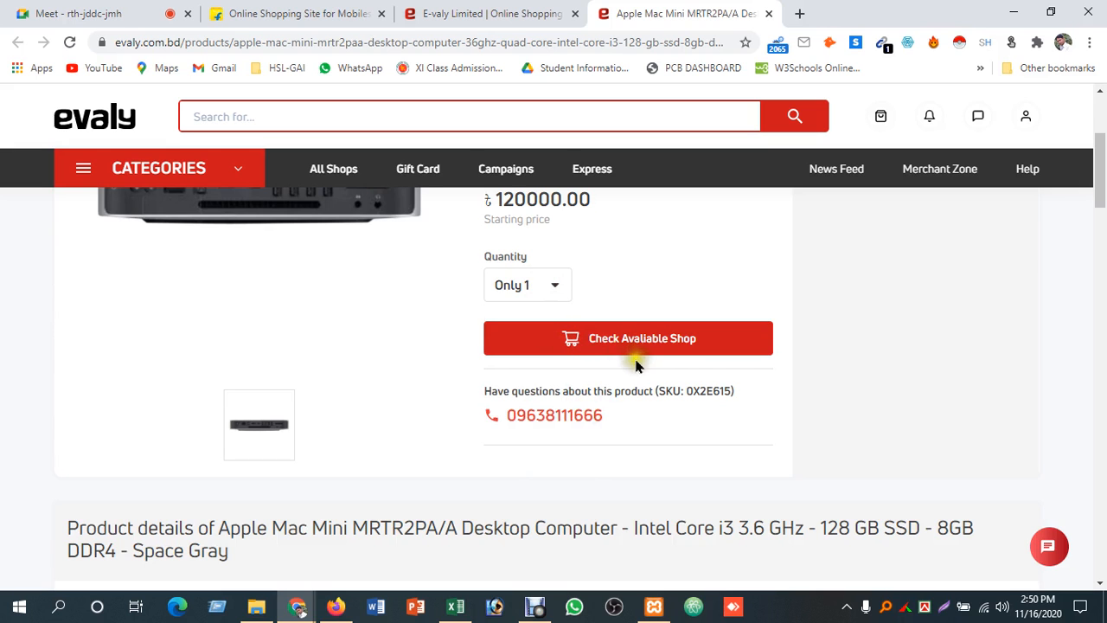
Step: Point out the product enquiry contact and highlight the product details heading below it
scroll(637, 364, up, 1)
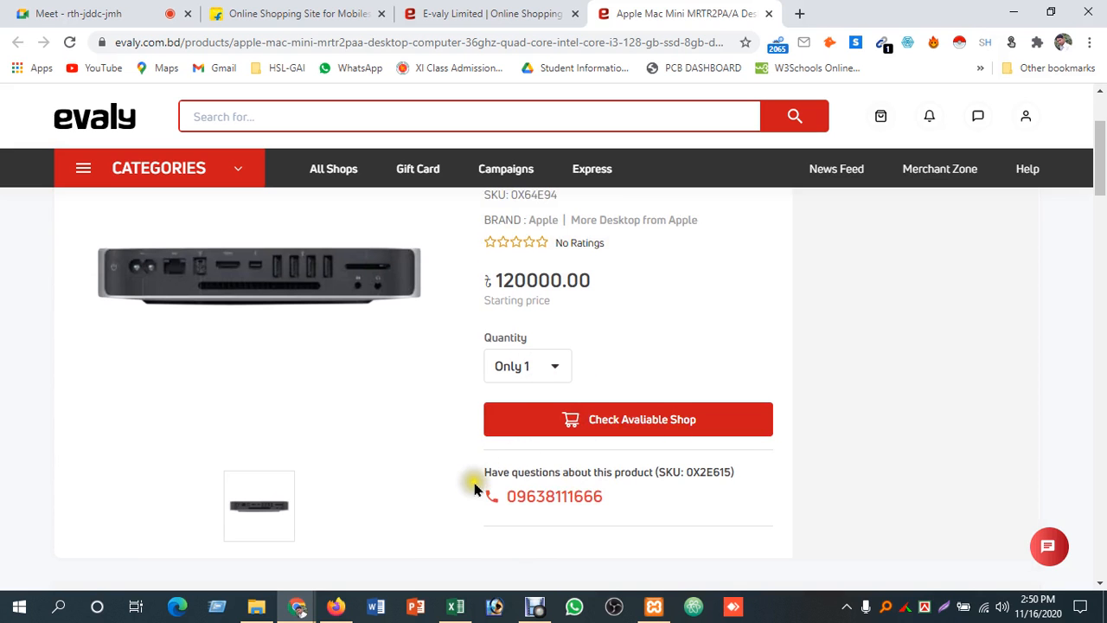
scroll(618, 470, down, 1)
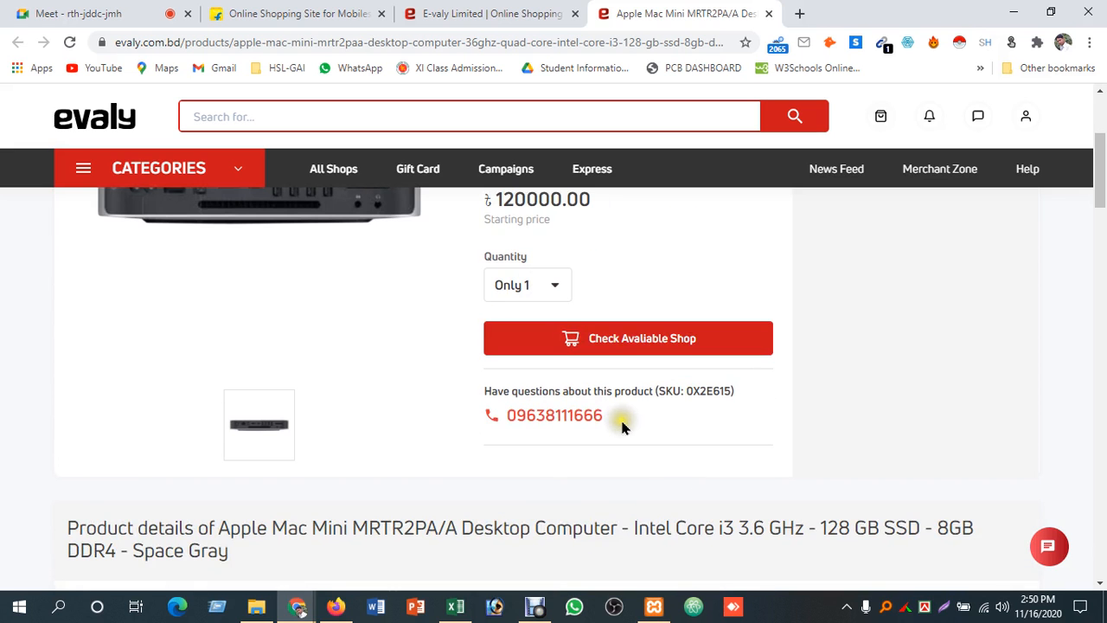
scroll(580, 424, down, 2)
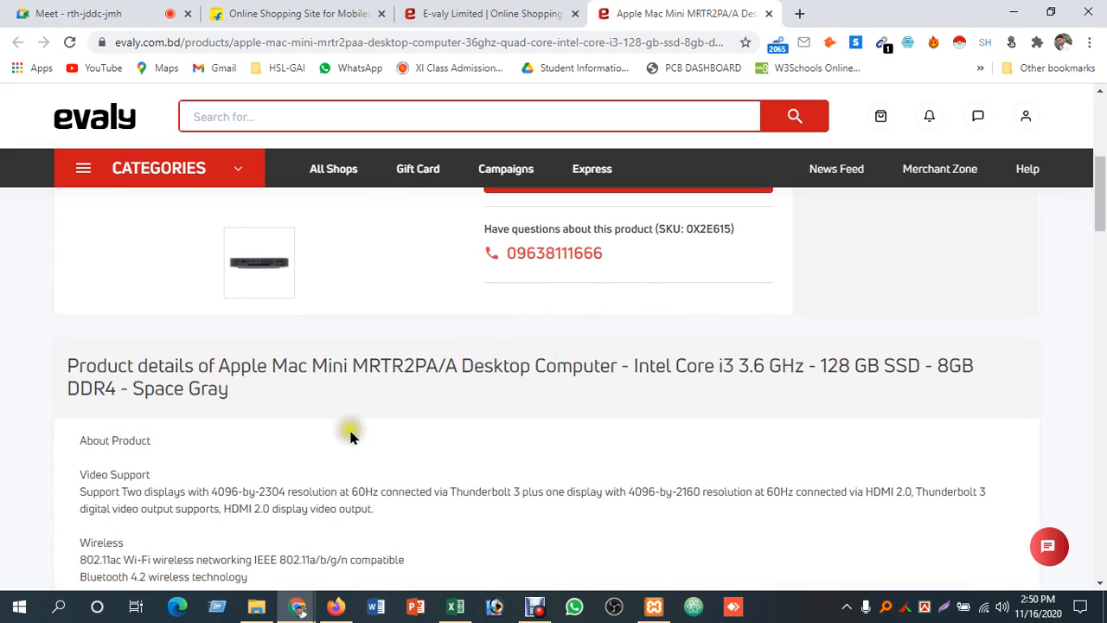
drag(69, 365, 870, 363)
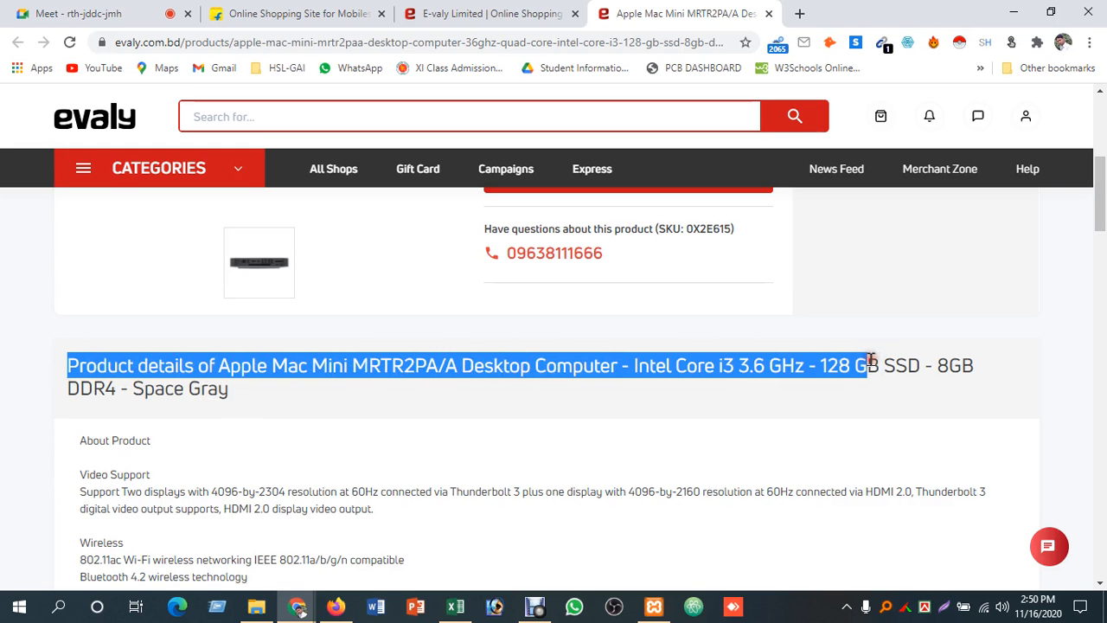
Step: Highlight the Mac Mini's description text from Video Support through Size & weight in the product details section
scroll(870, 359, down, 2)
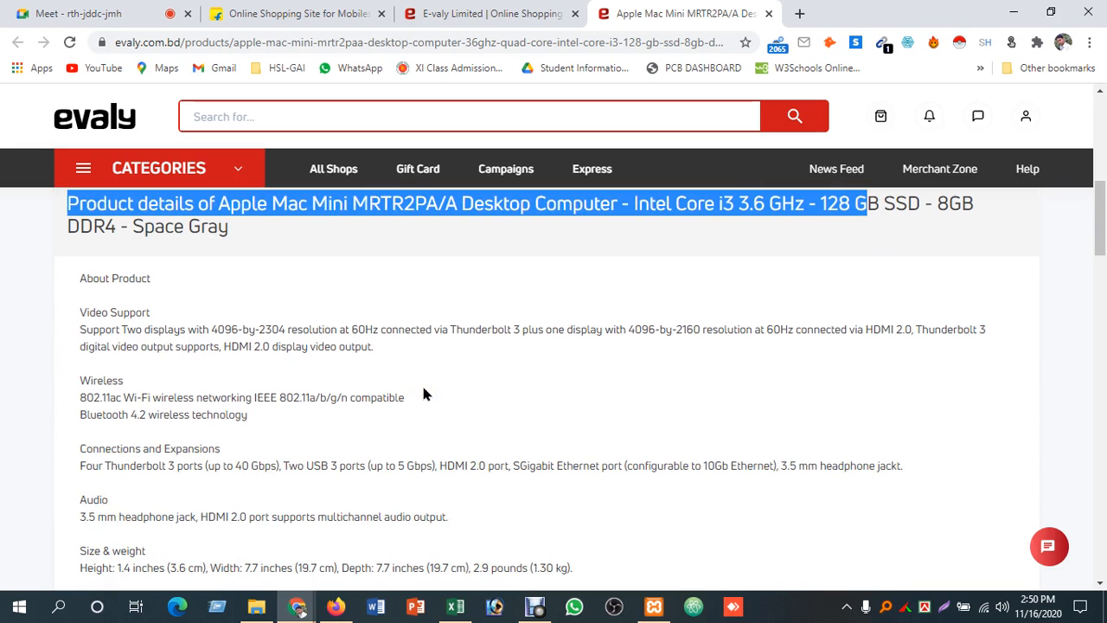
click(176, 320)
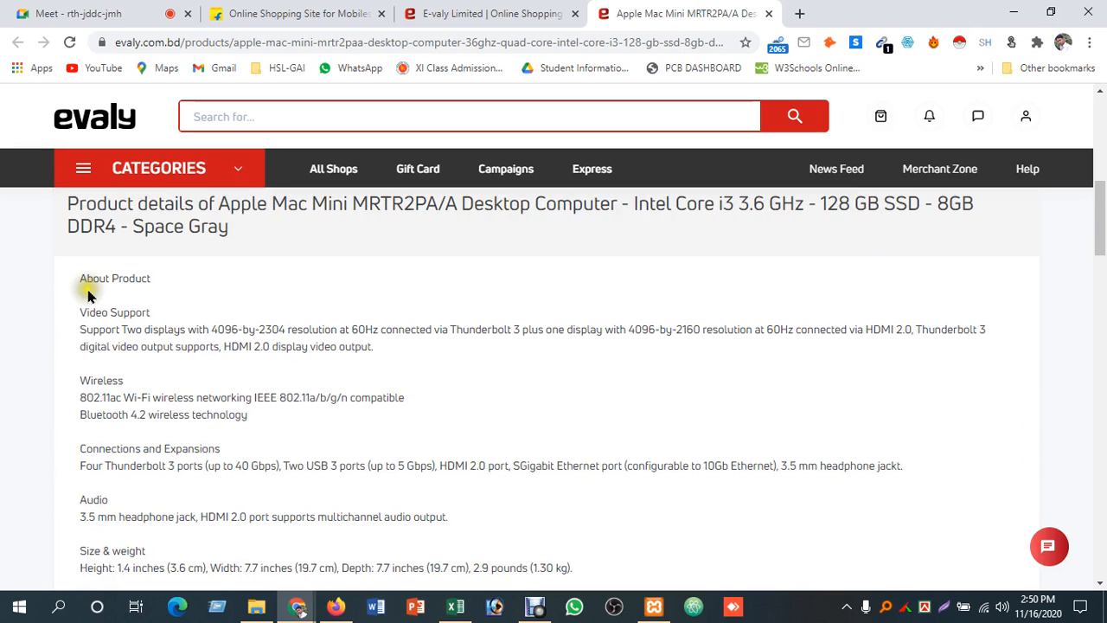
drag(83, 313, 339, 329)
scroll(151, 400, down, 1)
scroll(151, 400, down, 2)
scroll(221, 339, down, 1)
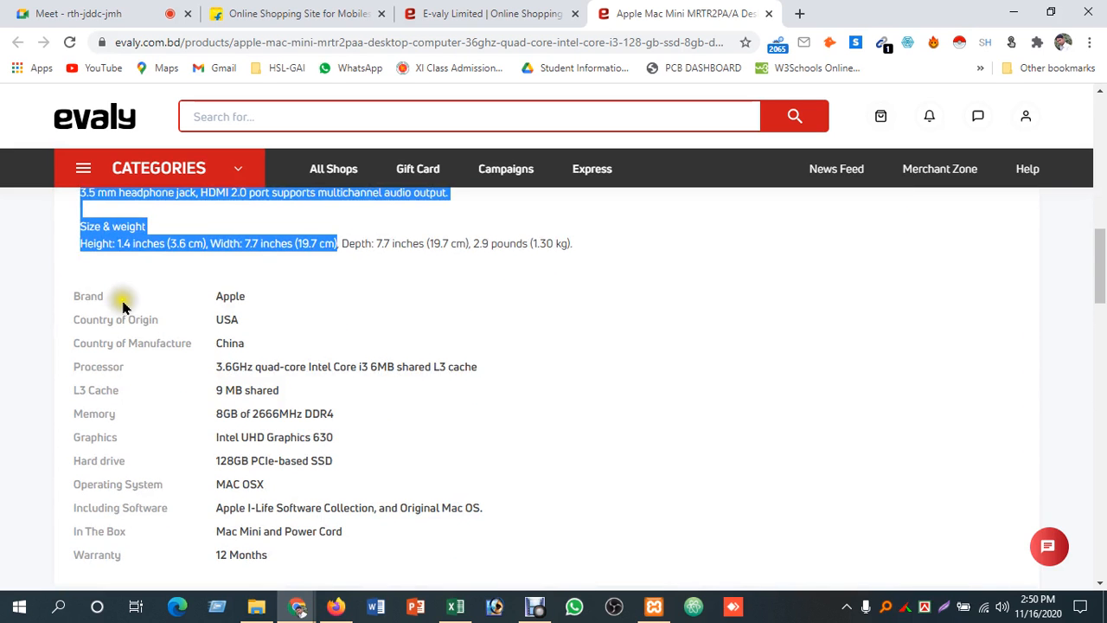
Step: Highlight the Mac Mini's specification table from Brand to Warranty, and look at the Available Shops section below it
scroll(185, 401, down, 2)
drag(260, 392, 165, 272)
scroll(173, 286, up, 1)
scroll(173, 286, up, 2)
scroll(193, 388, down, 2)
scroll(297, 395, down, 3)
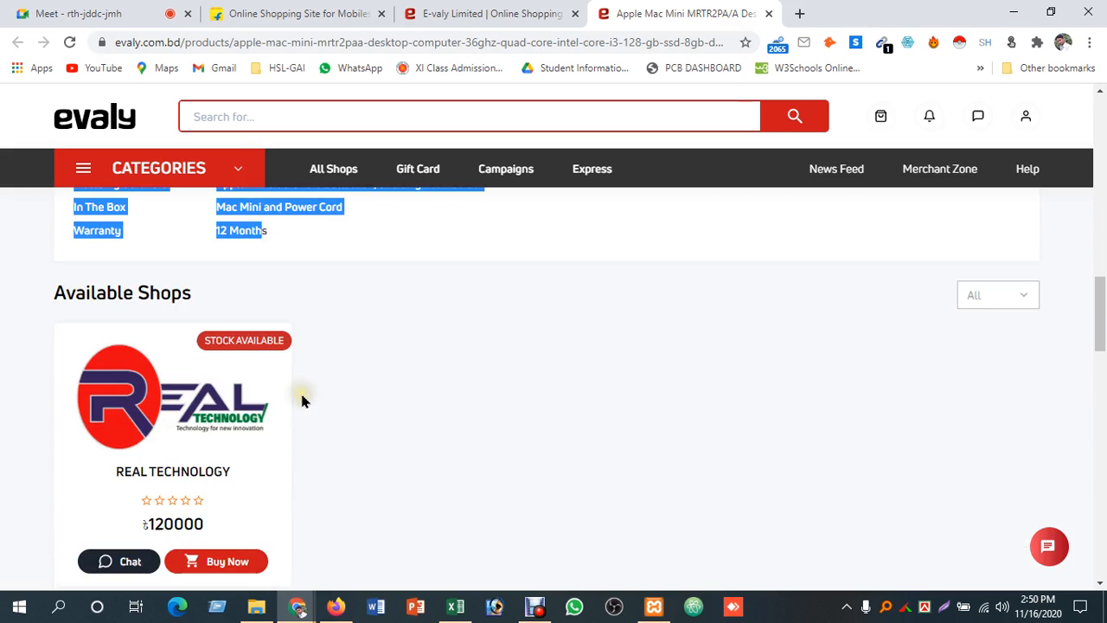
scroll(302, 400, down, 1)
scroll(343, 391, up, 1)
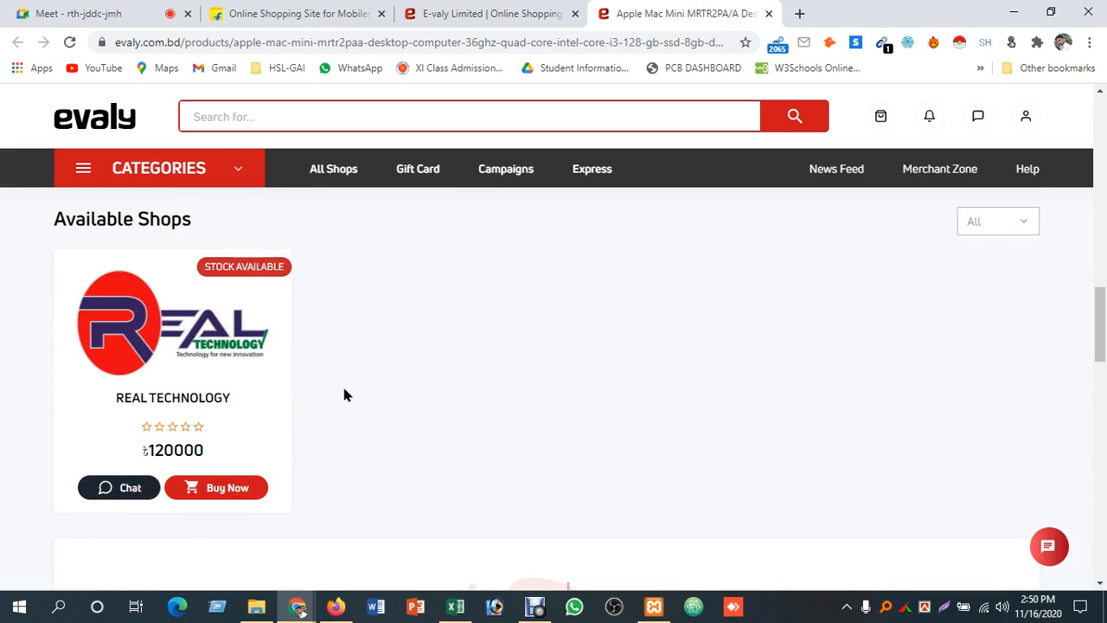
Step: Switch to sample file.xlsx in Excel and point out the product import headers from the parent SKU through post_content
click(456, 606)
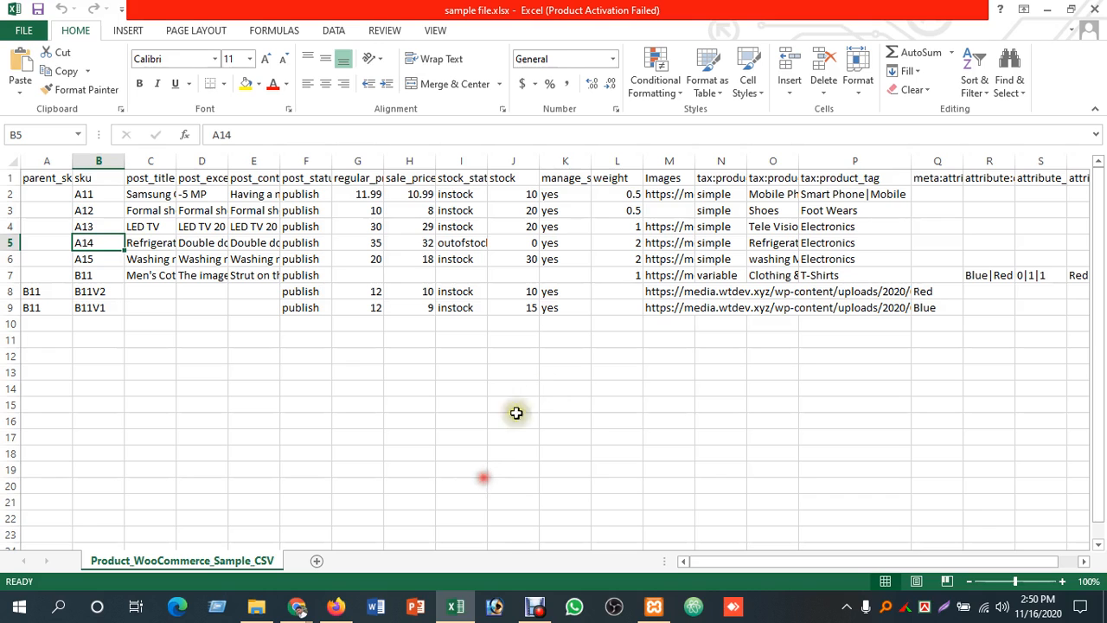
click(553, 385)
click(608, 264)
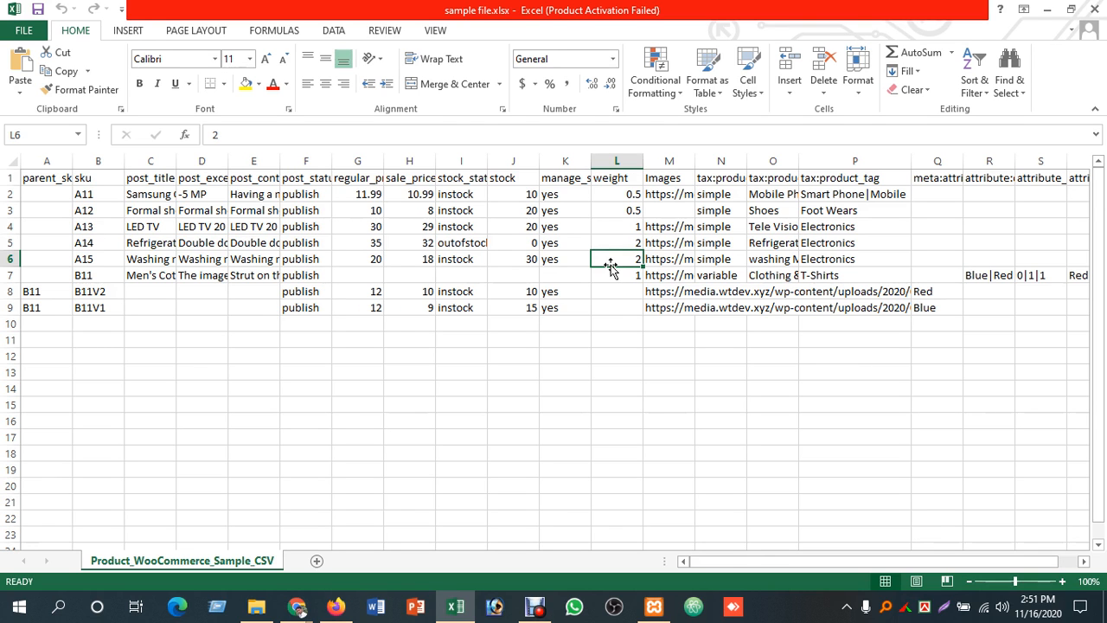
click(47, 180)
click(86, 179)
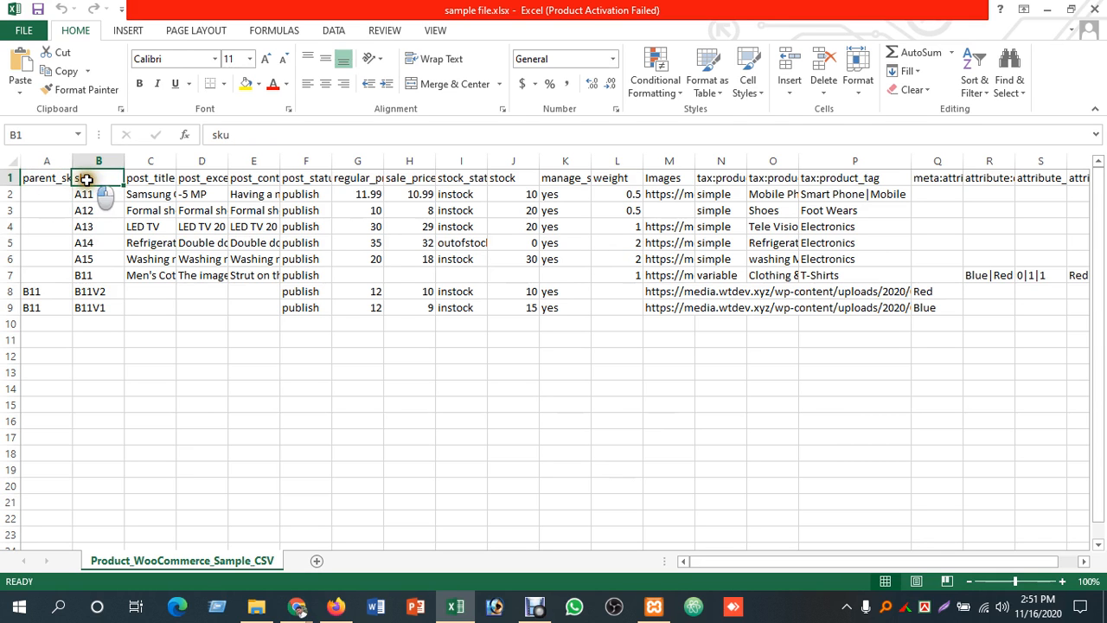
click(143, 179)
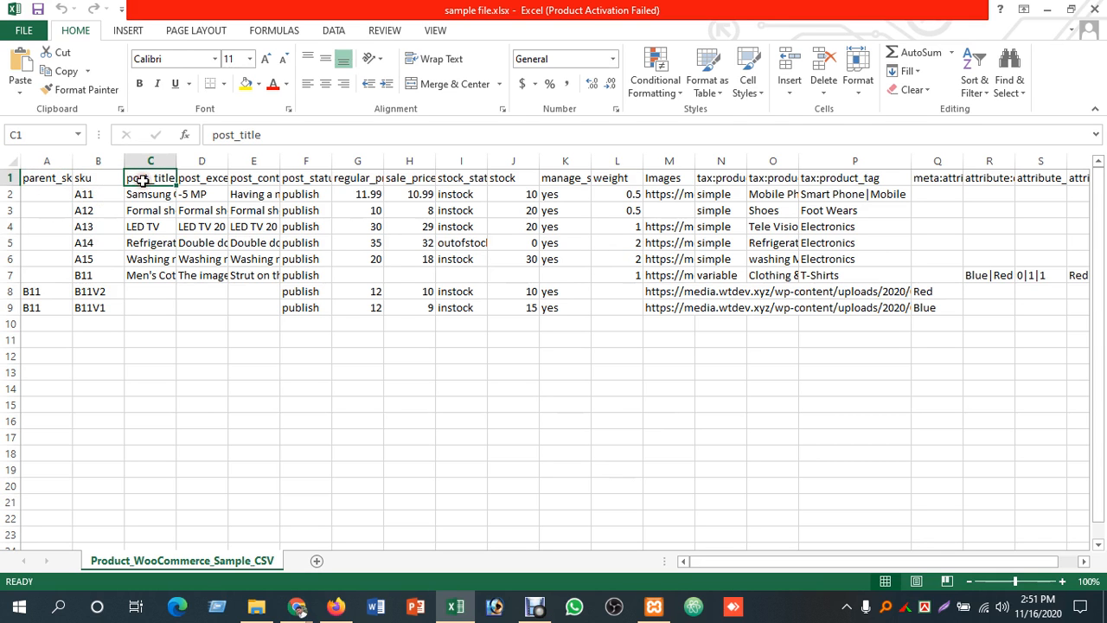
click(190, 179)
click(247, 182)
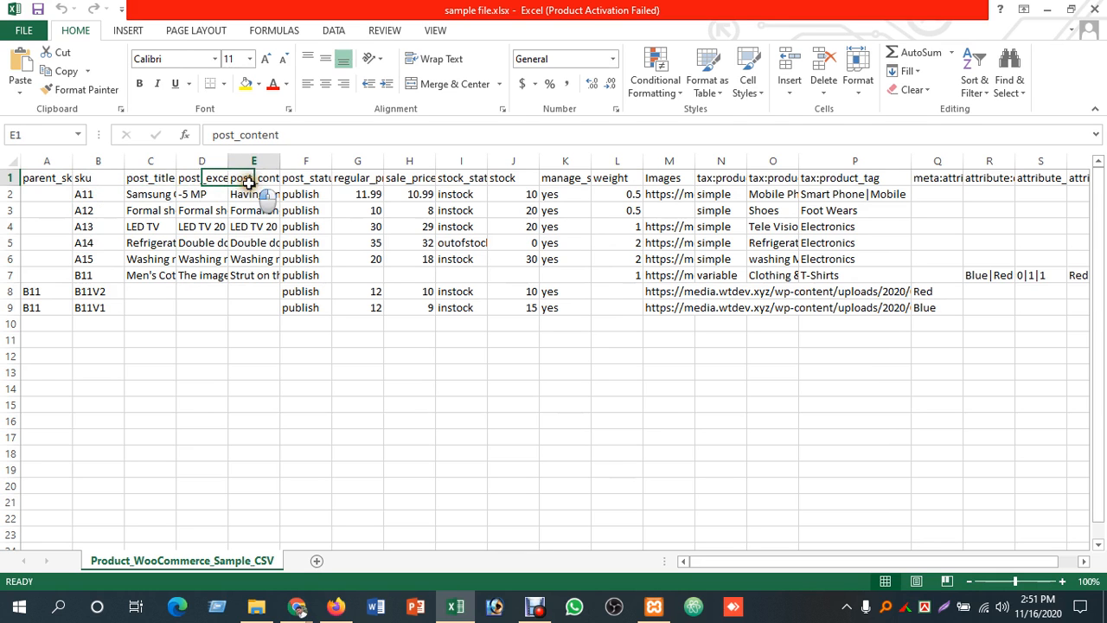
Step: Point out the header cells from post_status through weight, covering the price and stock columns
click(305, 180)
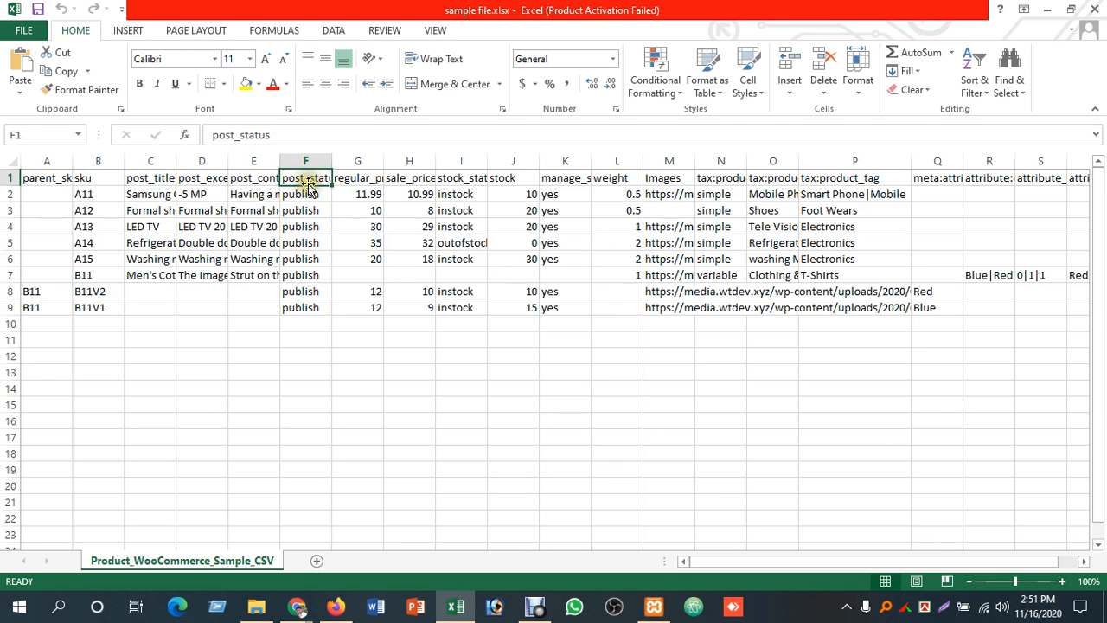
click(344, 180)
click(397, 179)
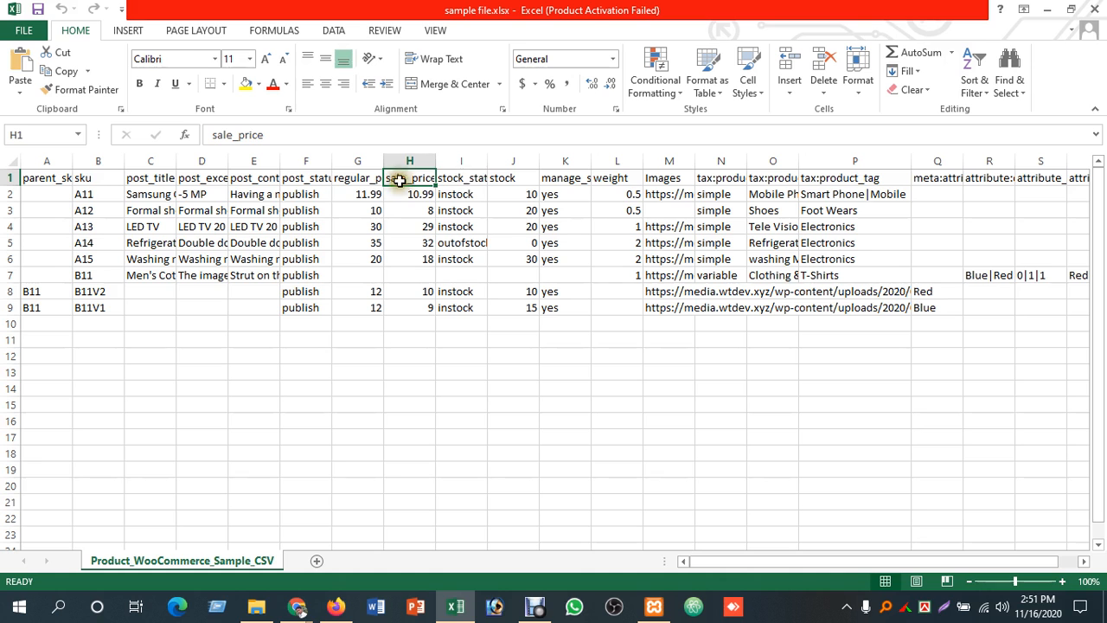
click(471, 180)
click(519, 180)
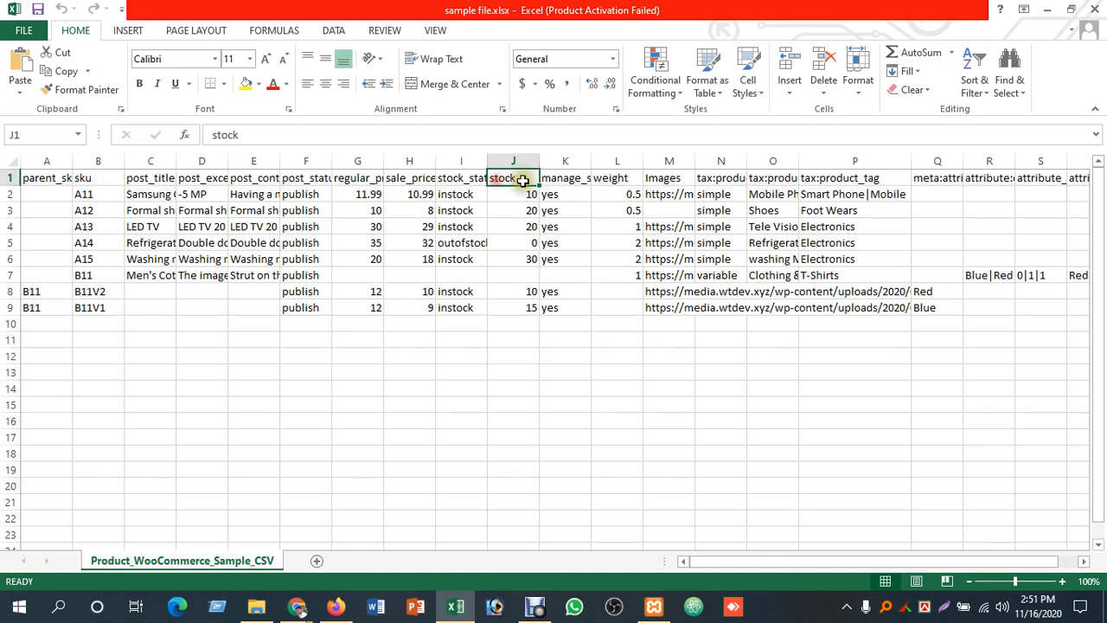
click(552, 180)
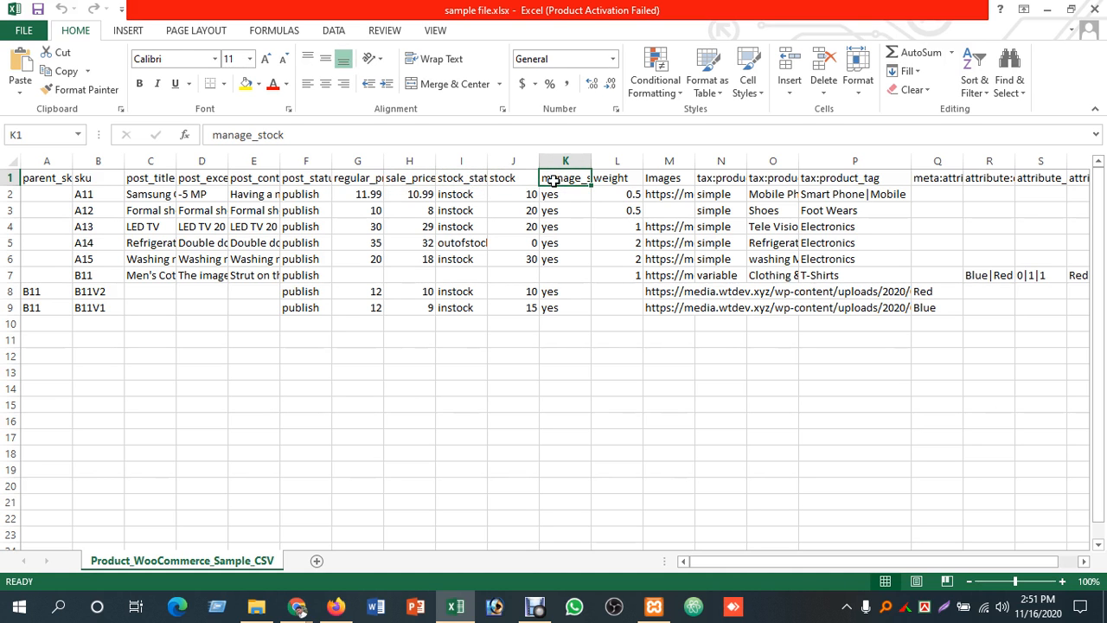
click(625, 180)
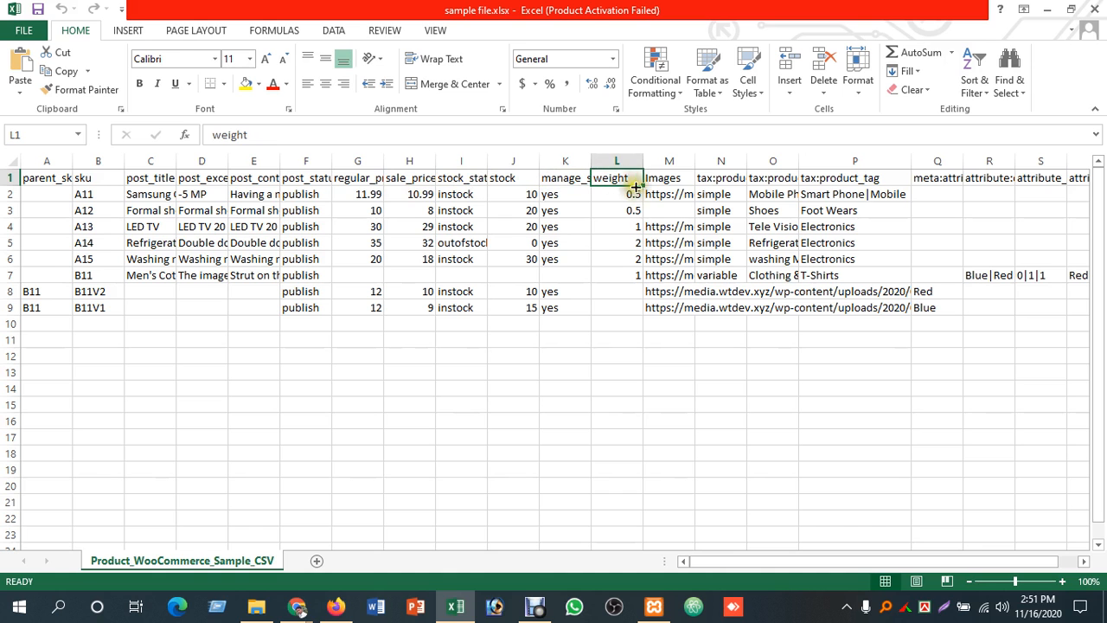
Step: Point out the Images, tax:product_type, tax:product_cat, tax:product_tag and meta:attribute_color headers, finishing on an empty cell below the data
click(670, 180)
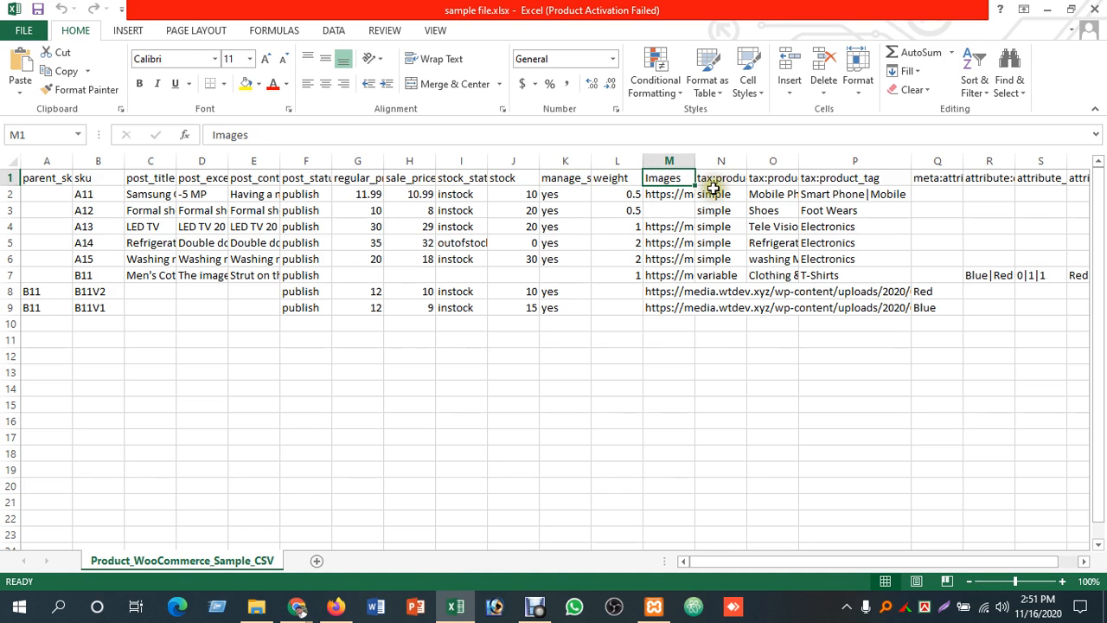
click(733, 176)
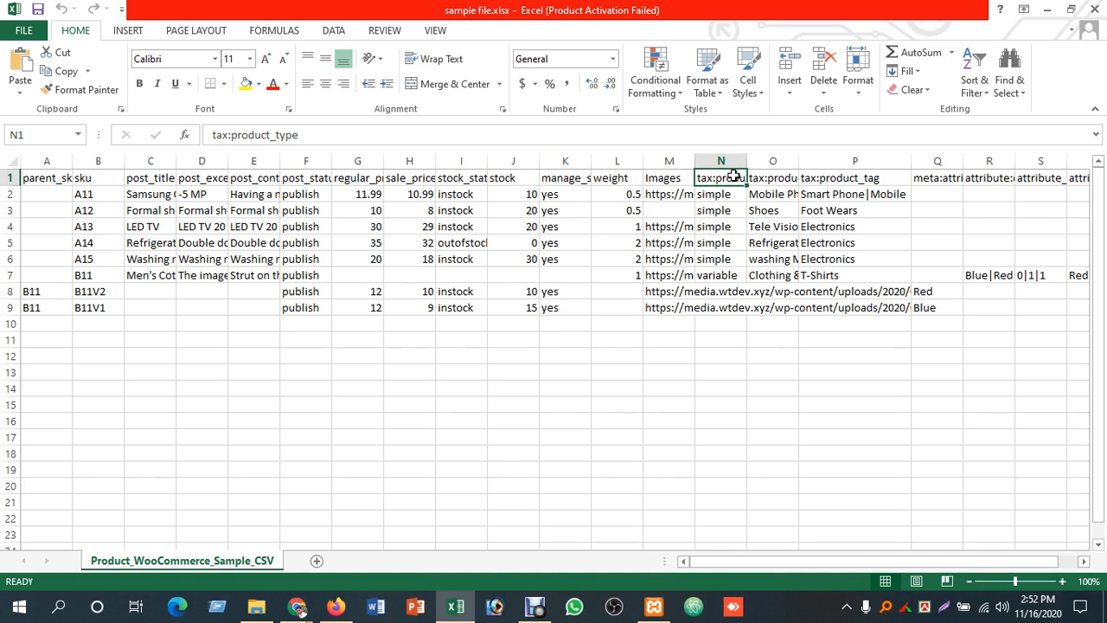
click(763, 178)
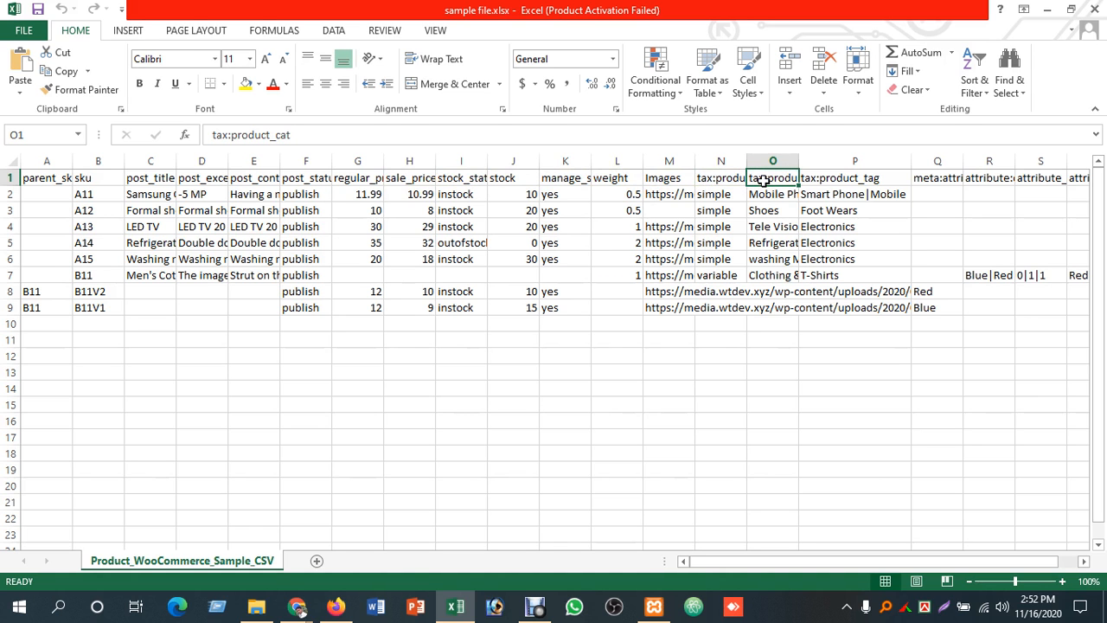
click(851, 177)
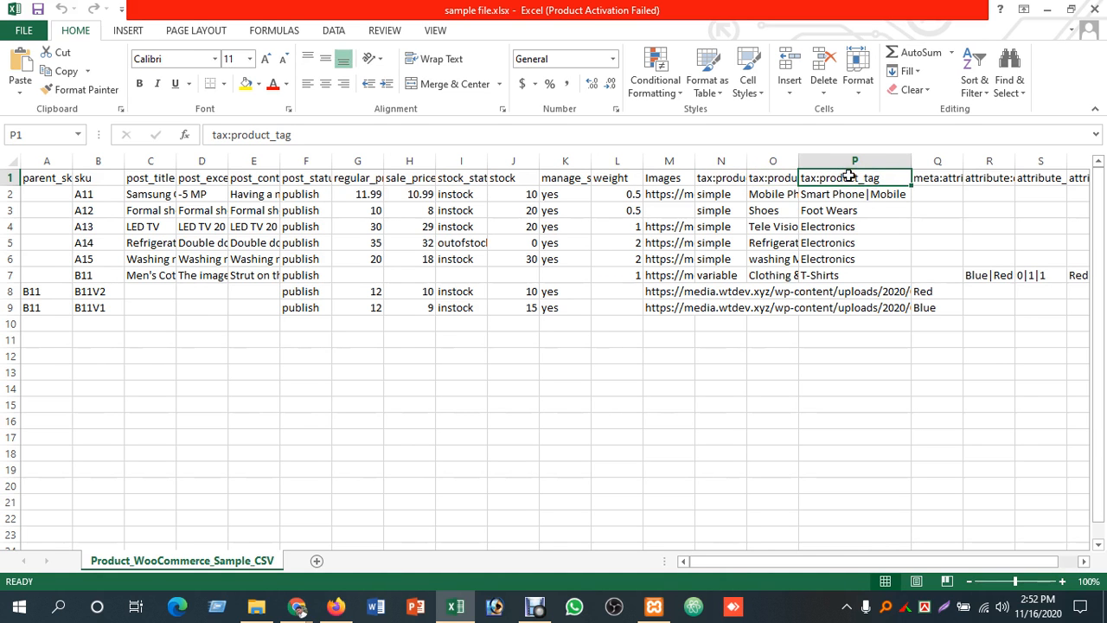
click(945, 178)
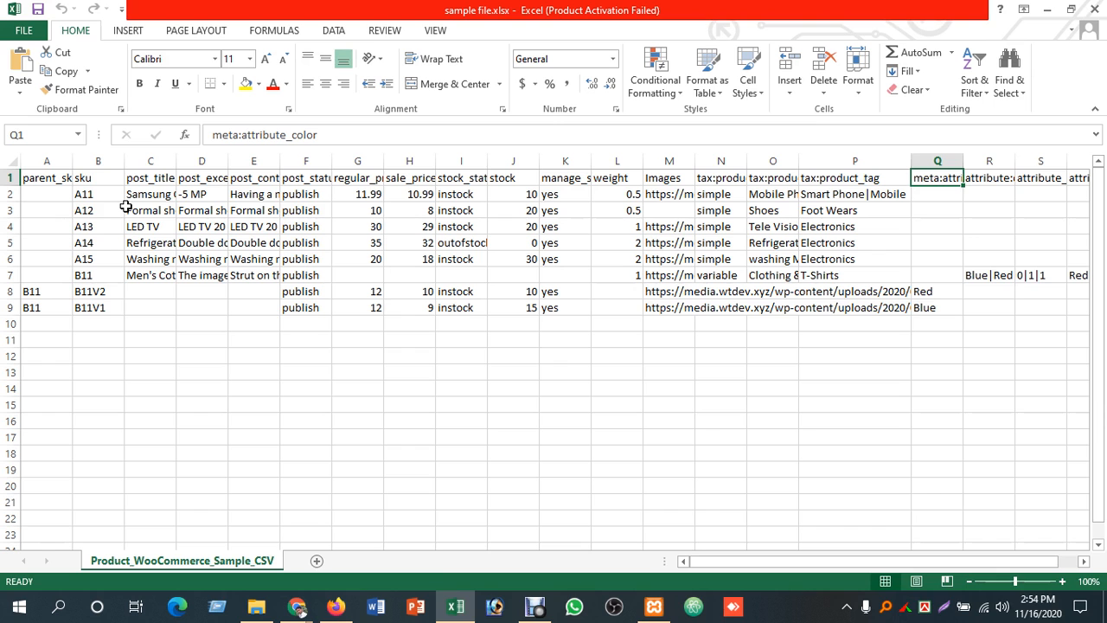
click(158, 355)
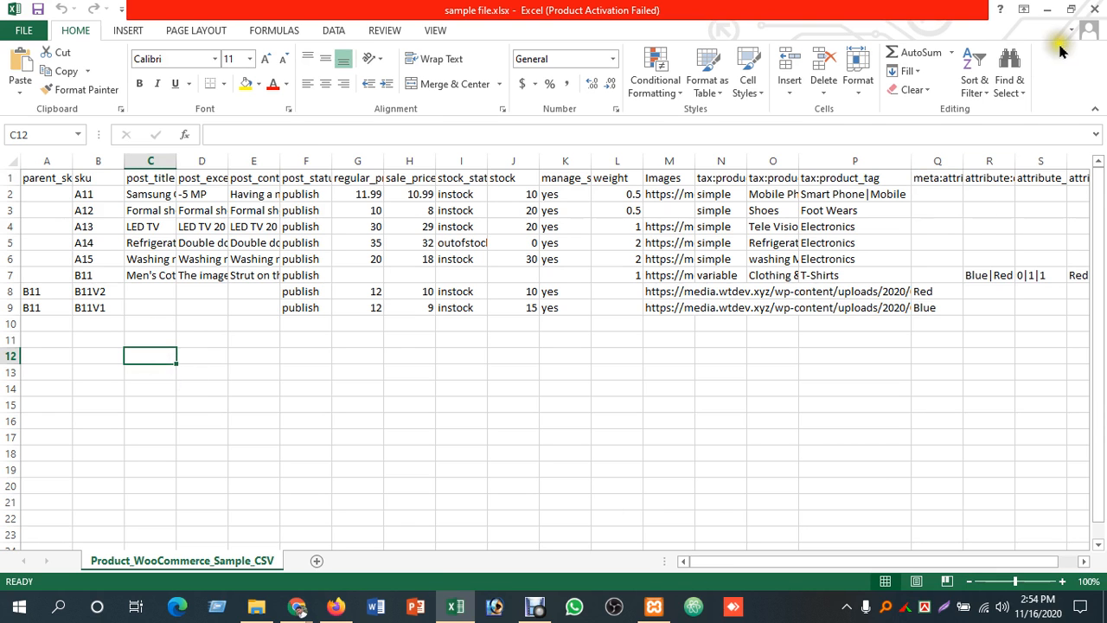
Step: Minimise the spreadsheet and browser windows to reach the desktop, and open the fff.txt file in Notepad
click(1047, 10)
click(1051, 11)
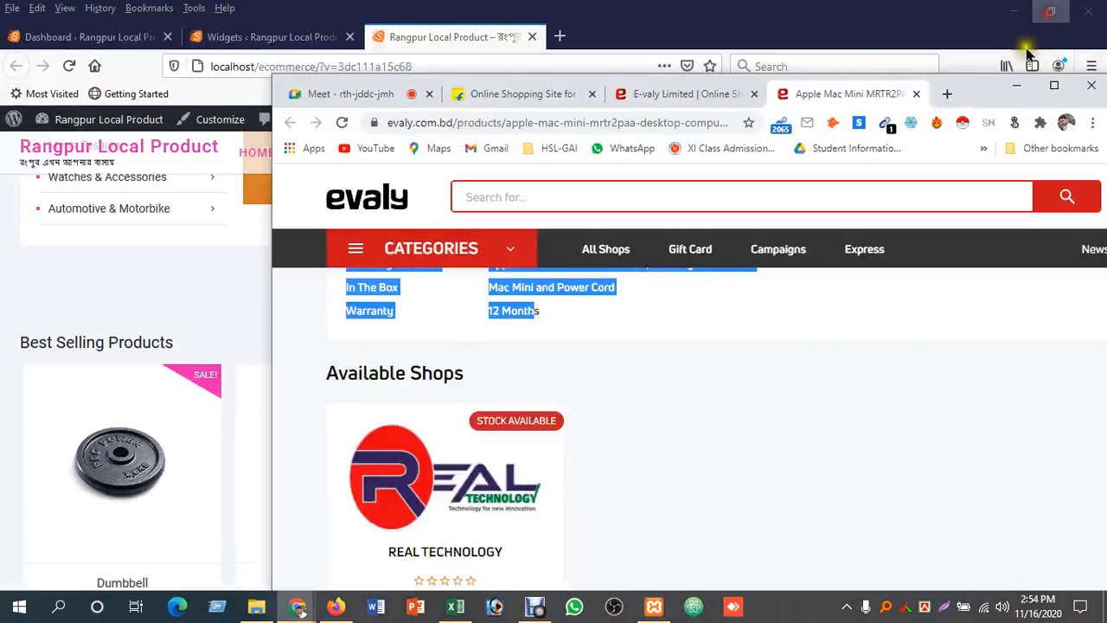
click(1053, 85)
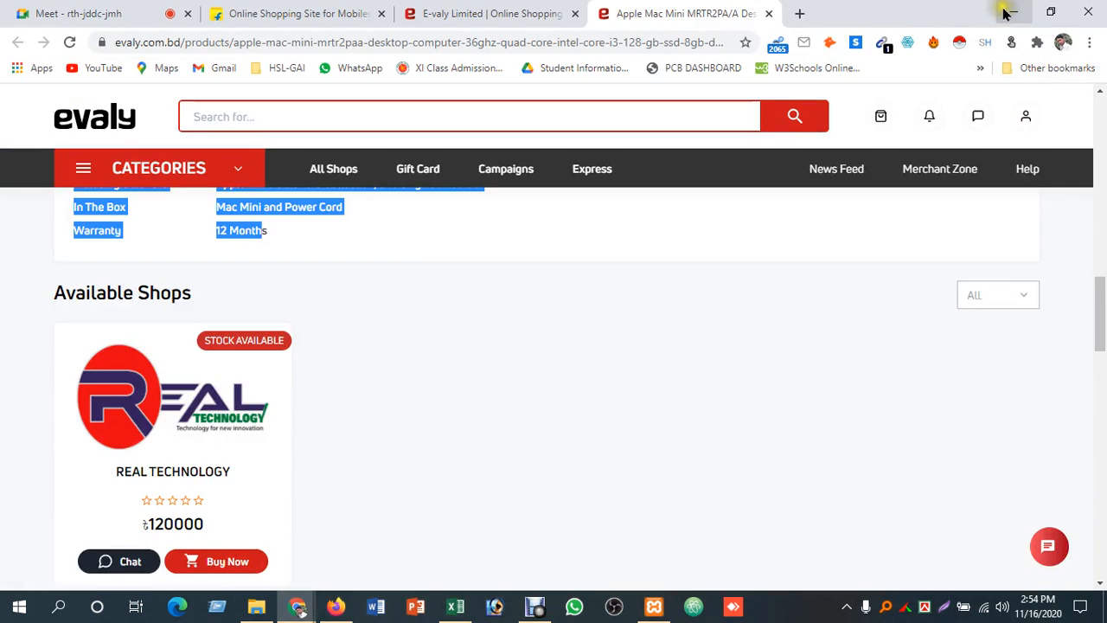
click(1006, 12)
click(1006, 9)
click(501, 126)
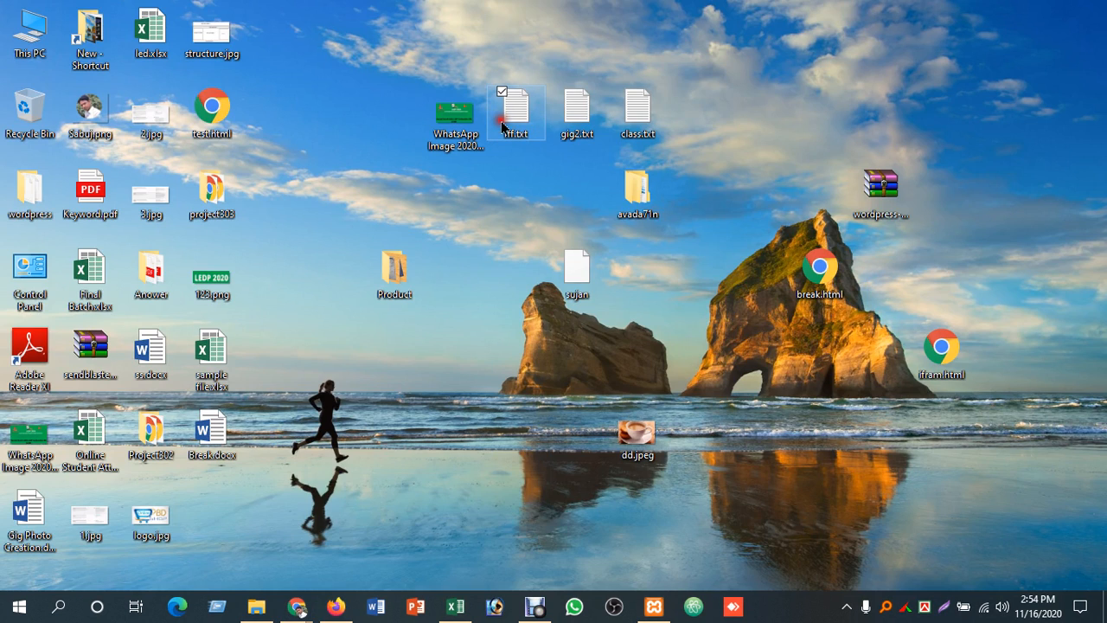
double_click(502, 126)
Step: Replace all the existing text in fff.txt with the heading line "Gig Upload-"
drag(519, 381, 277, 142)
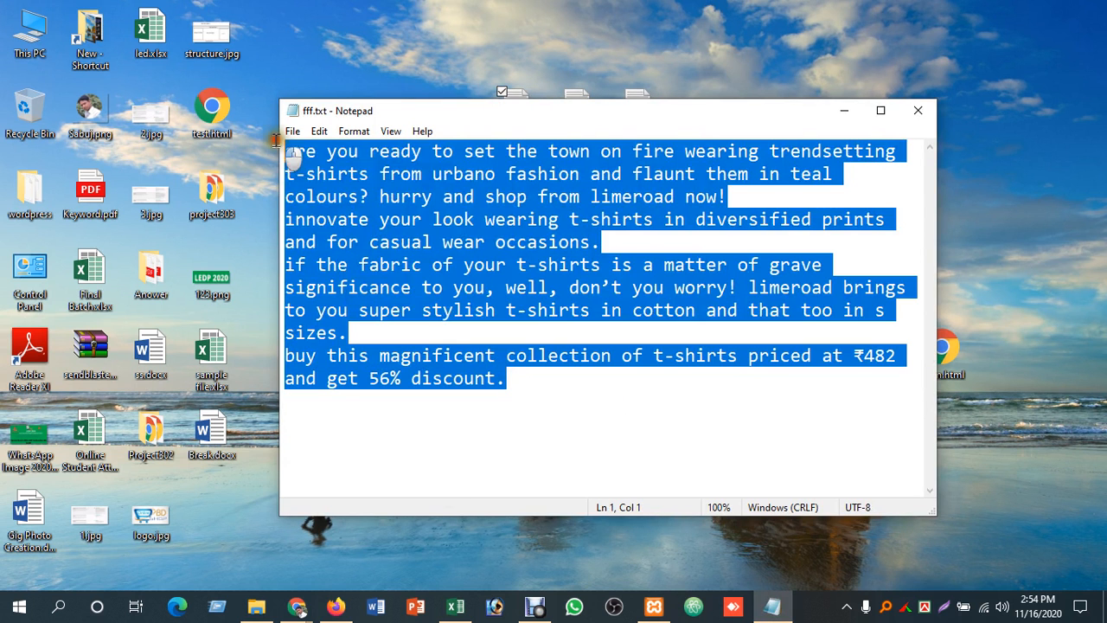
key(BackSpace)
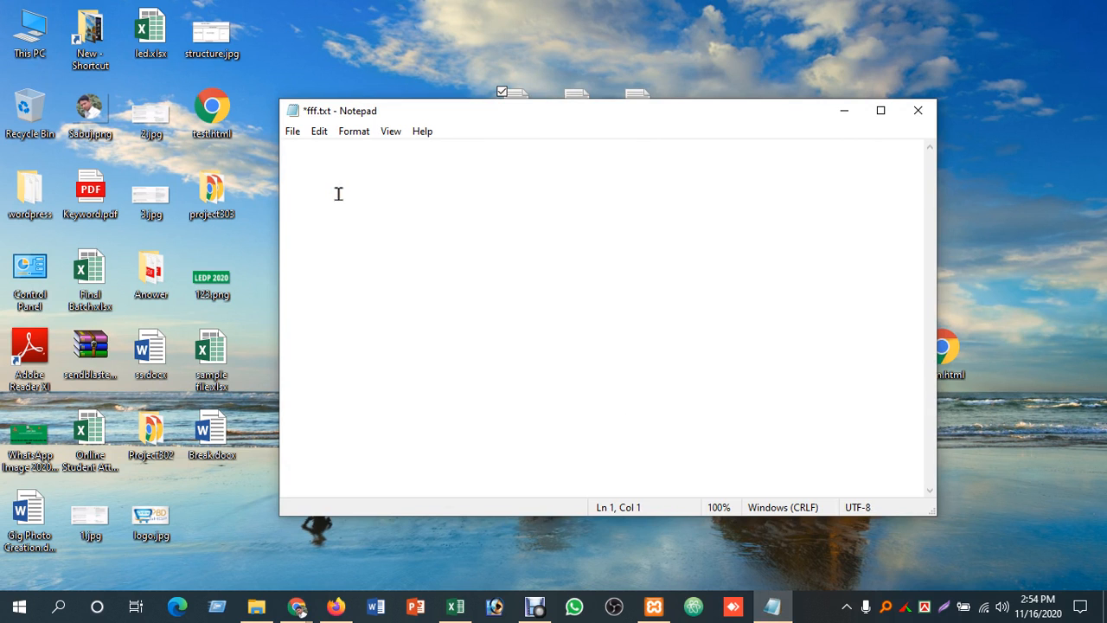
text(Gig Upload-)
key(Return)
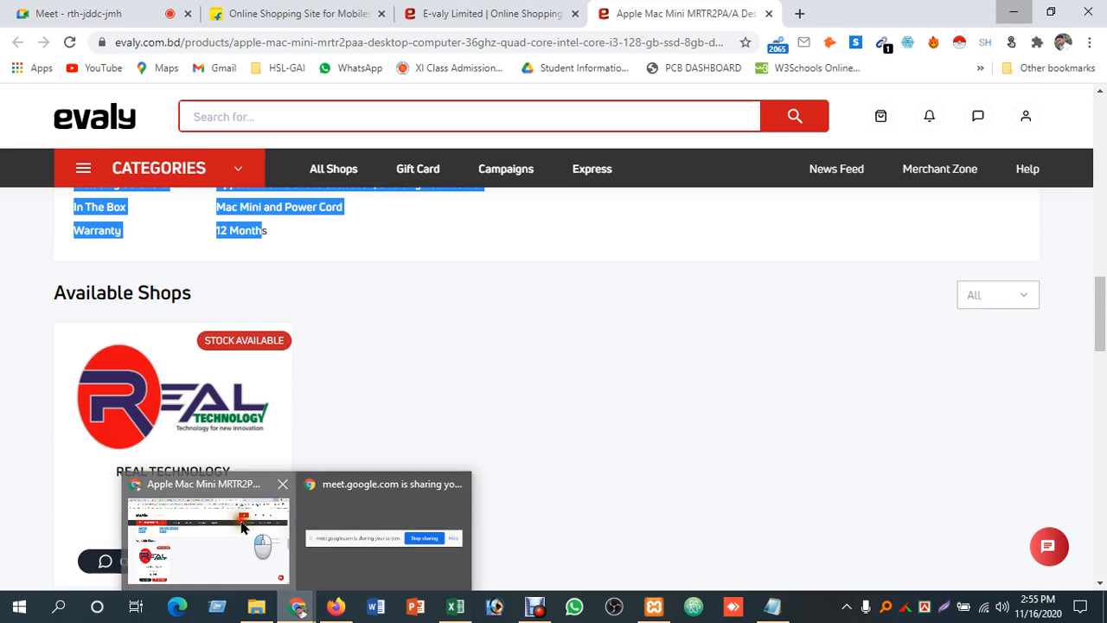
Step: Switch to the Google Meet call in Chrome and admit the participant waiting to join
click(253, 543)
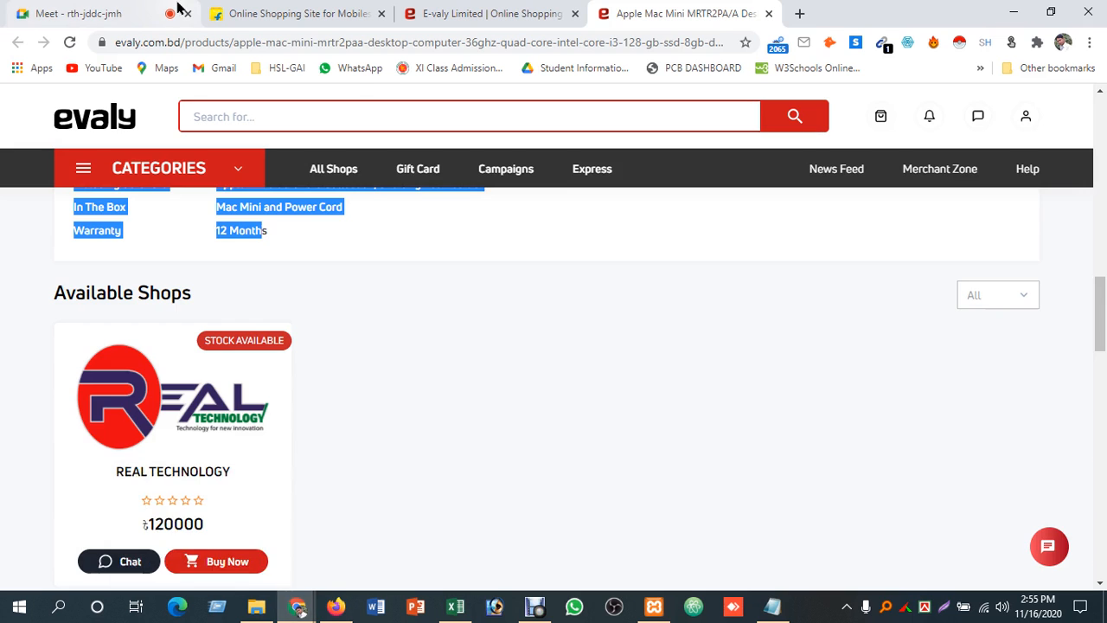
click(177, 9)
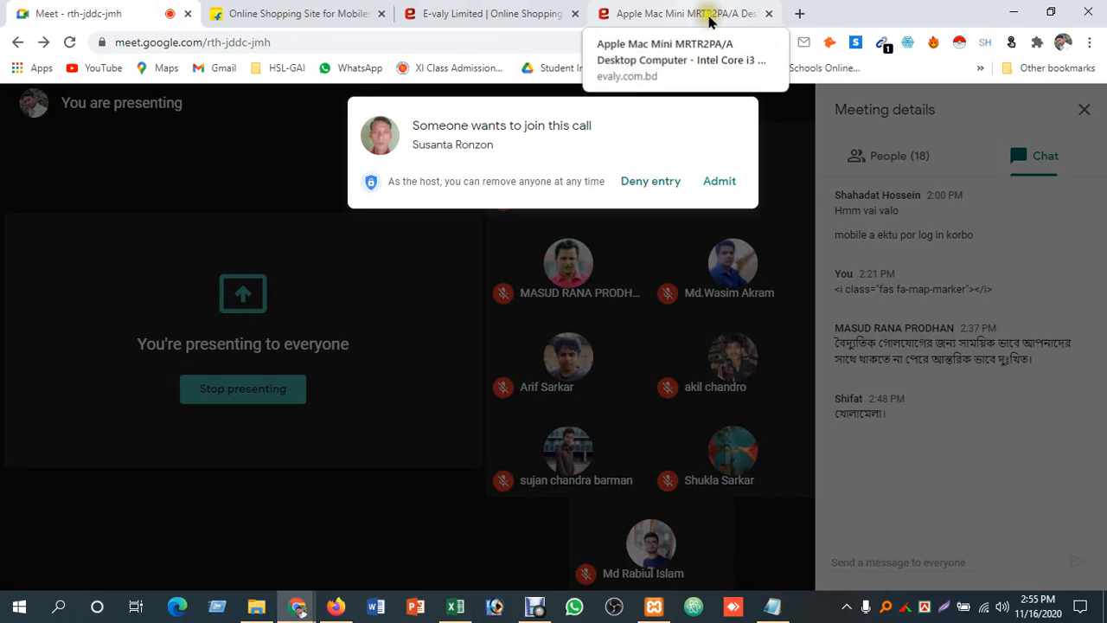
click(719, 181)
Step: Return to the fff.txt note in Notepad and add the line "Title choose" below the heading
click(331, 612)
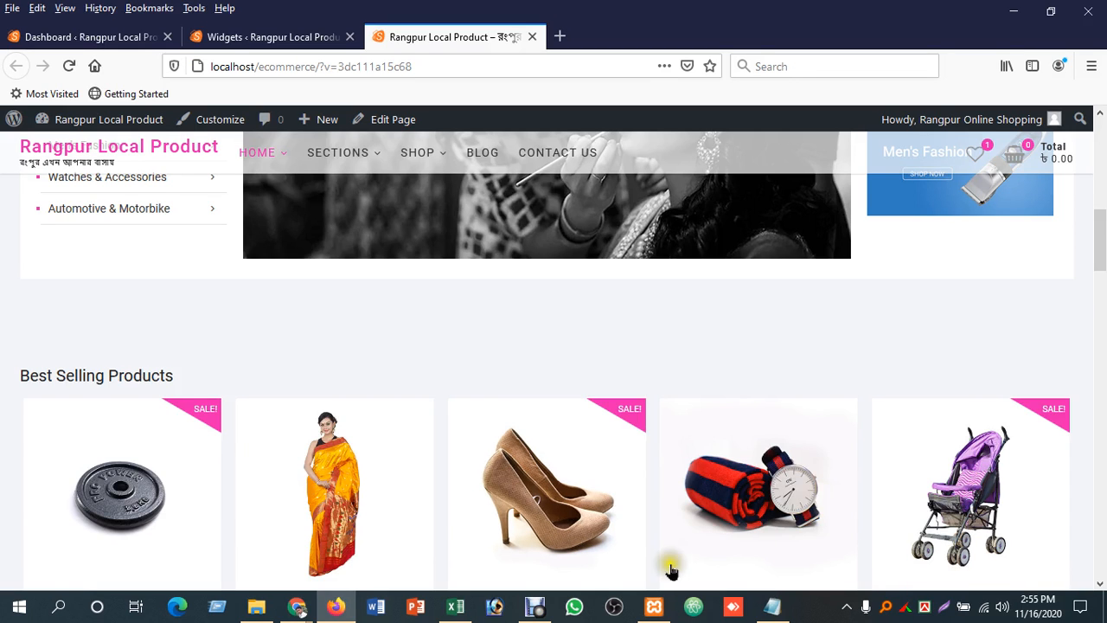
click(775, 604)
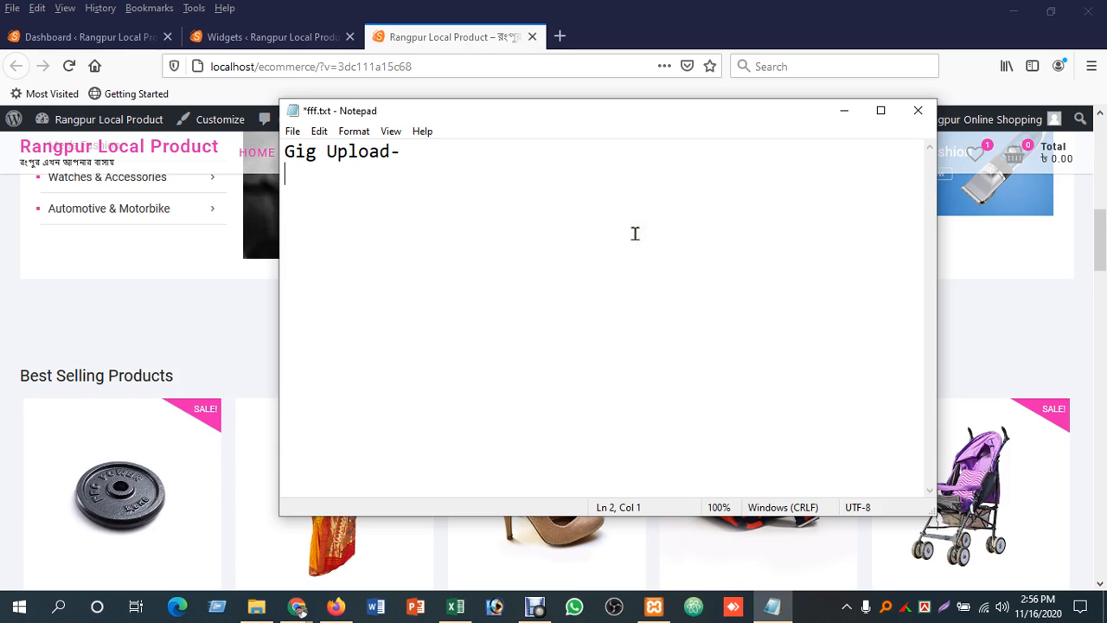
text(Title cho)
key(BackSpace)
key(BackSpace)
text(choose)
key(Return)
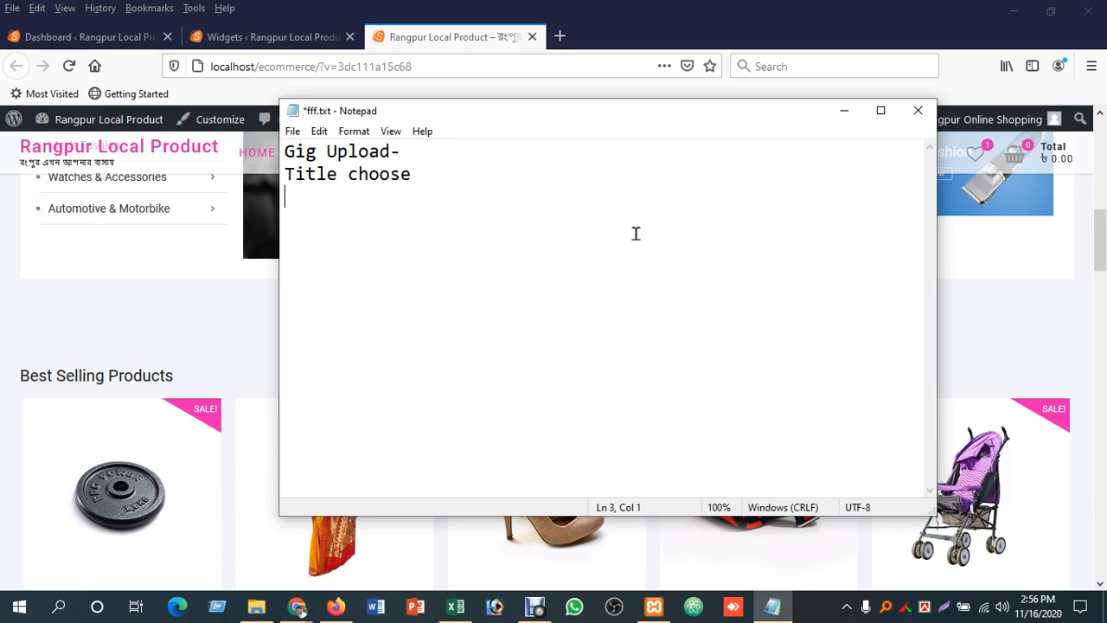
Step: Add the lines "Description-", "Images" and "tag" to the note, and place the cursor after "Description-"
text(Description-)
key(Return)
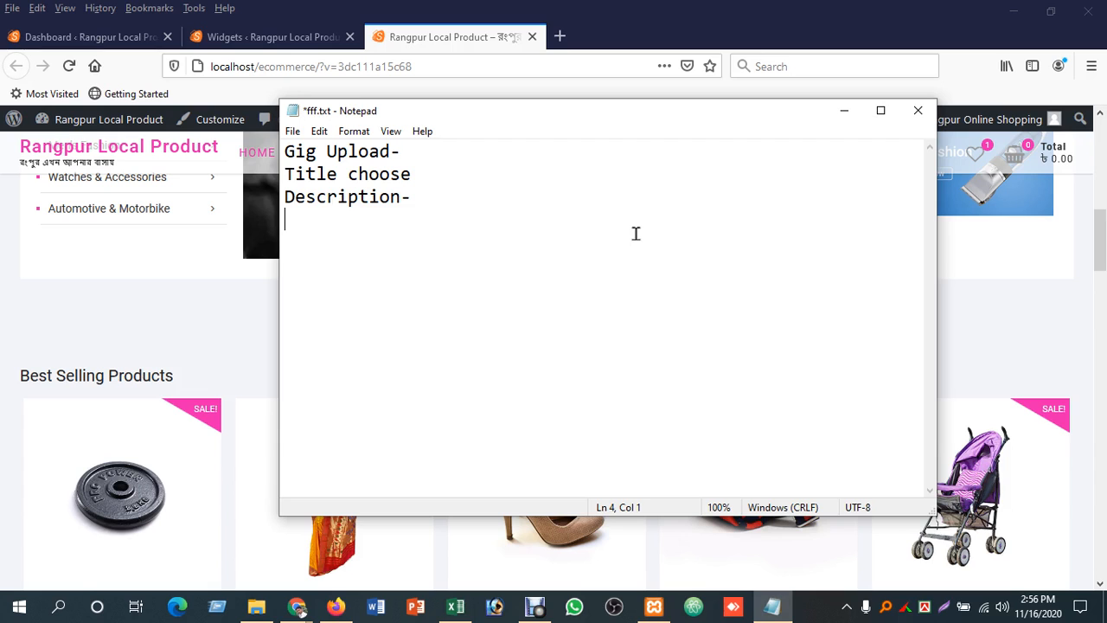
text(Images)
key(Return)
text(tag)
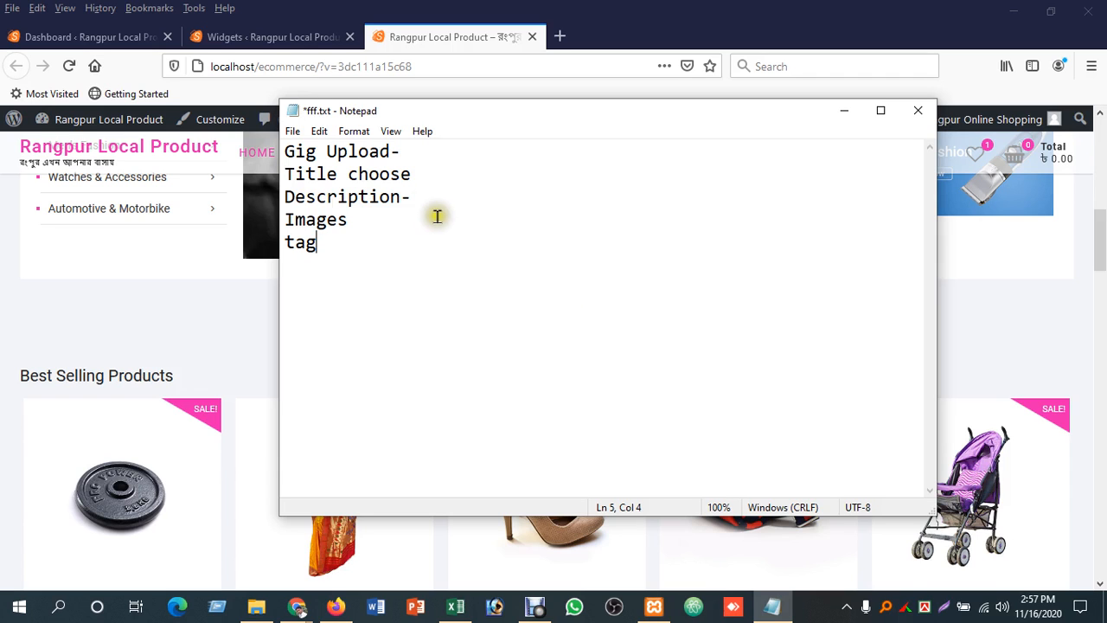
click(421, 192)
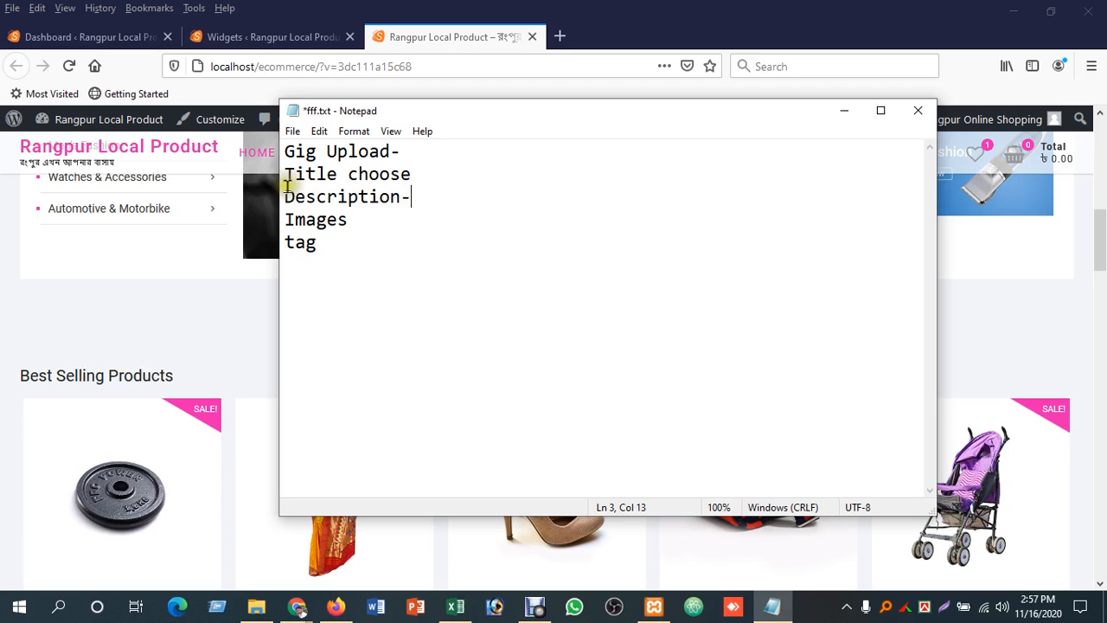
Step: Change the note's heading to "Product Upload-" and put "Long" in front of "Description-"
drag(401, 154, 287, 153)
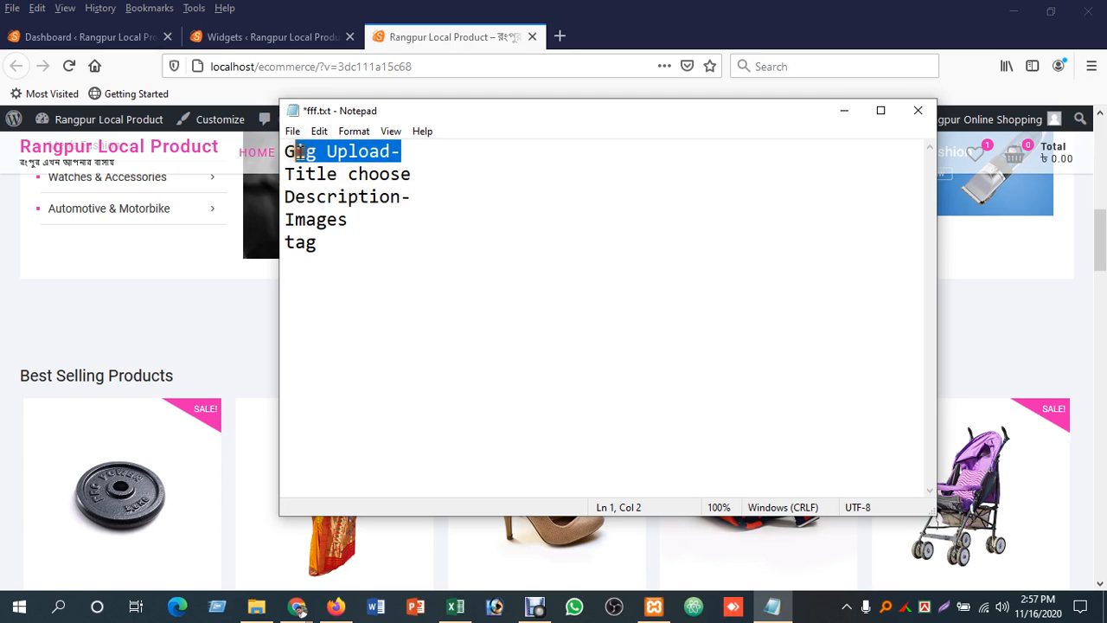
double_click(301, 152)
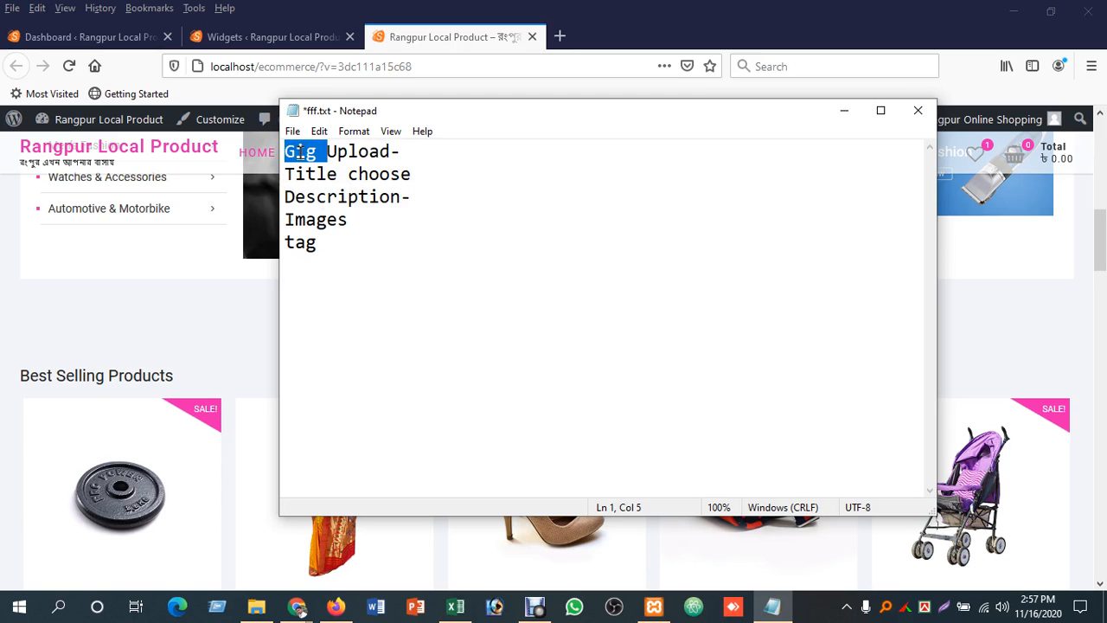
text(Product)
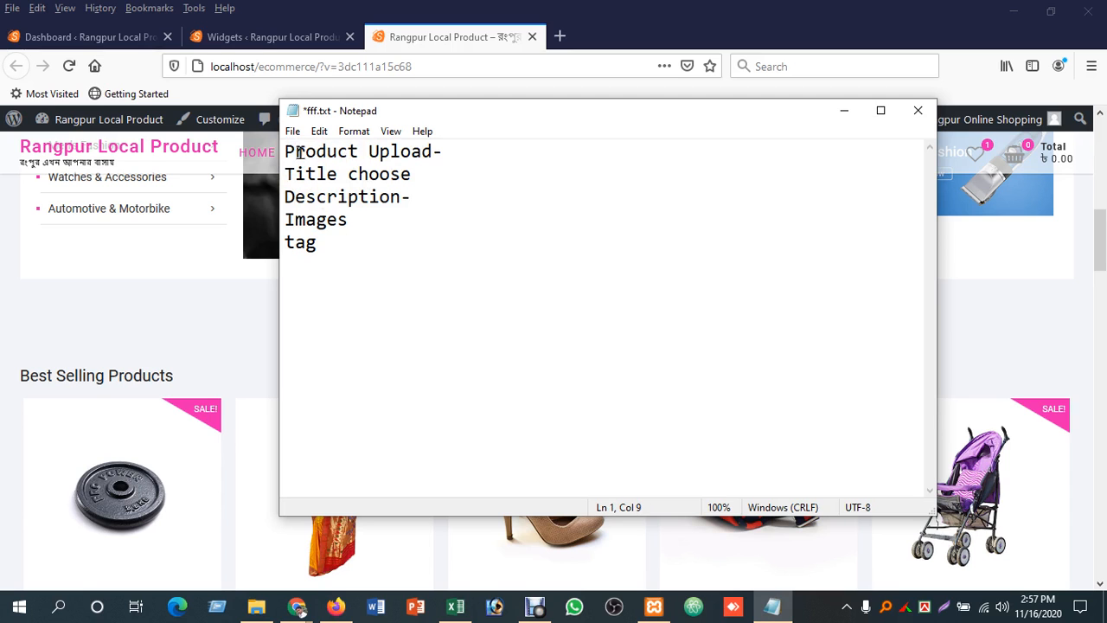
click(286, 196)
text(Long)
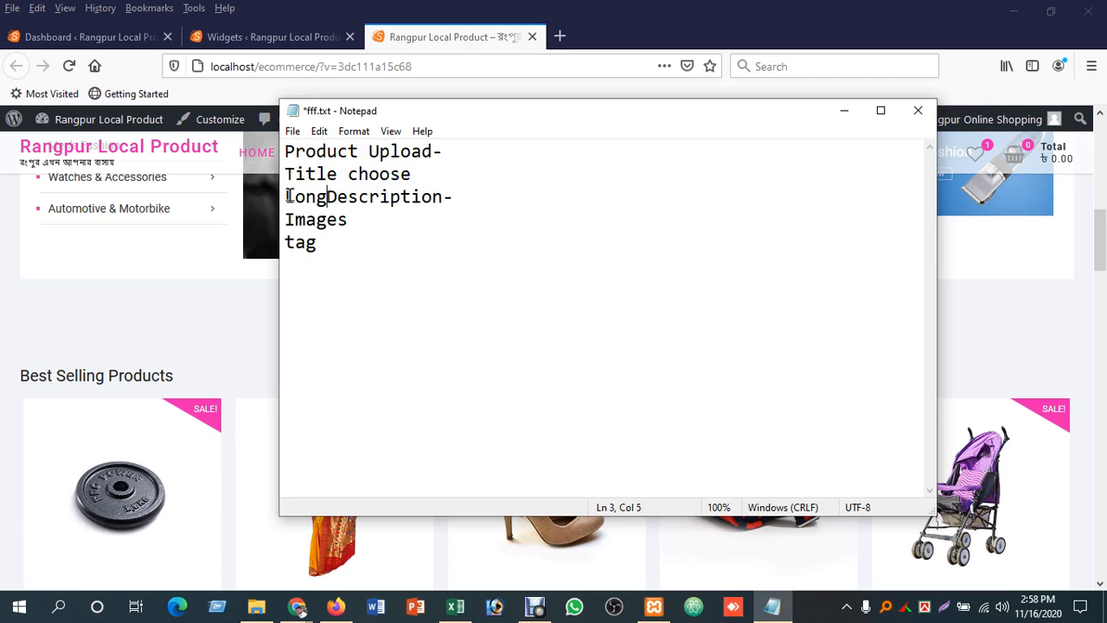
Step: Duplicate the "Long Description-" line directly below itself and change the copy to "Short Description-"
drag(487, 193, 238, 192)
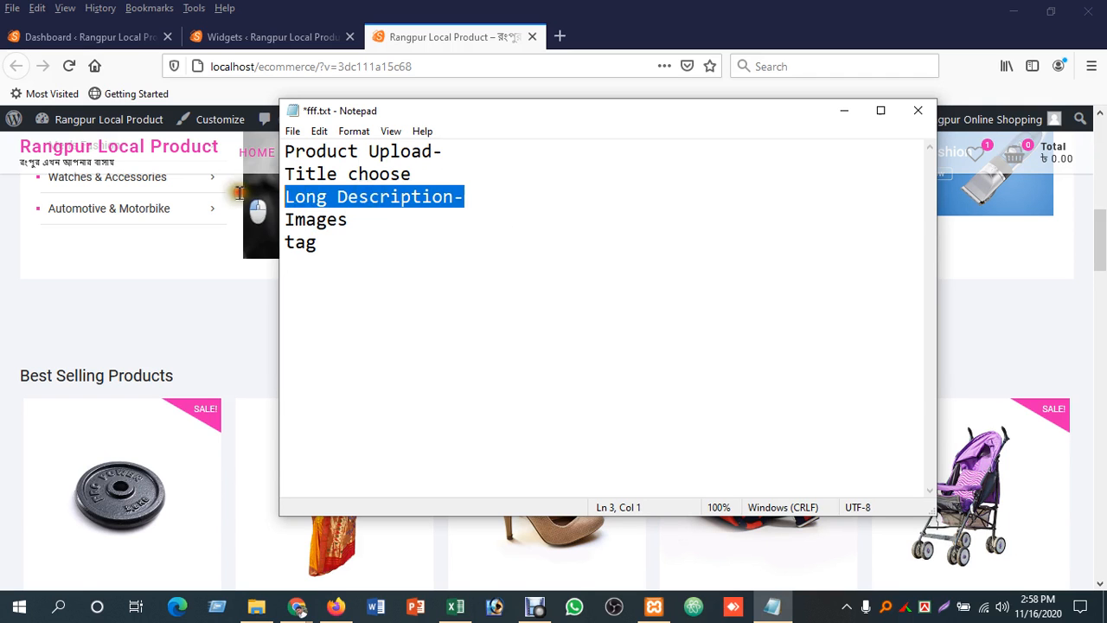
key(ctrl+c)
key(End)
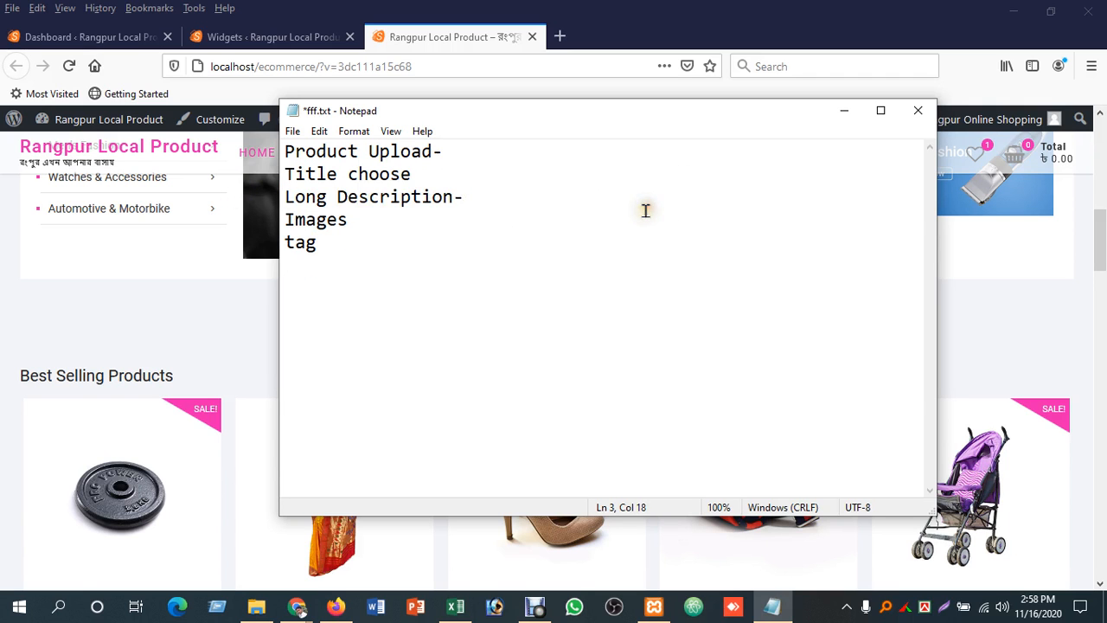
key(Return)
key(ctrl+v)
double_click(304, 218)
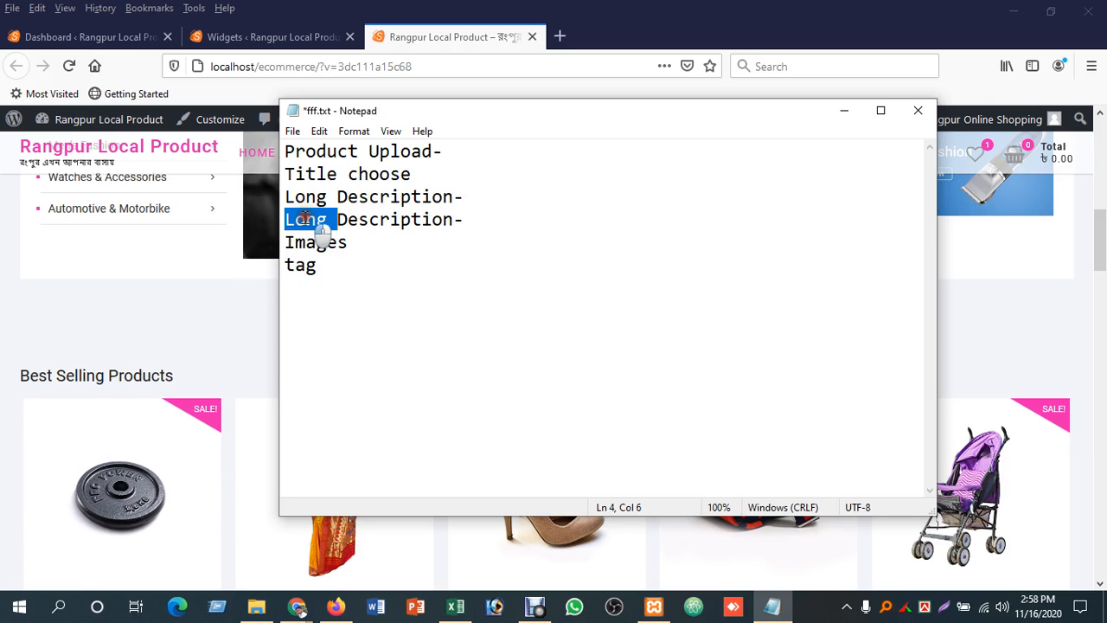
text(Short)
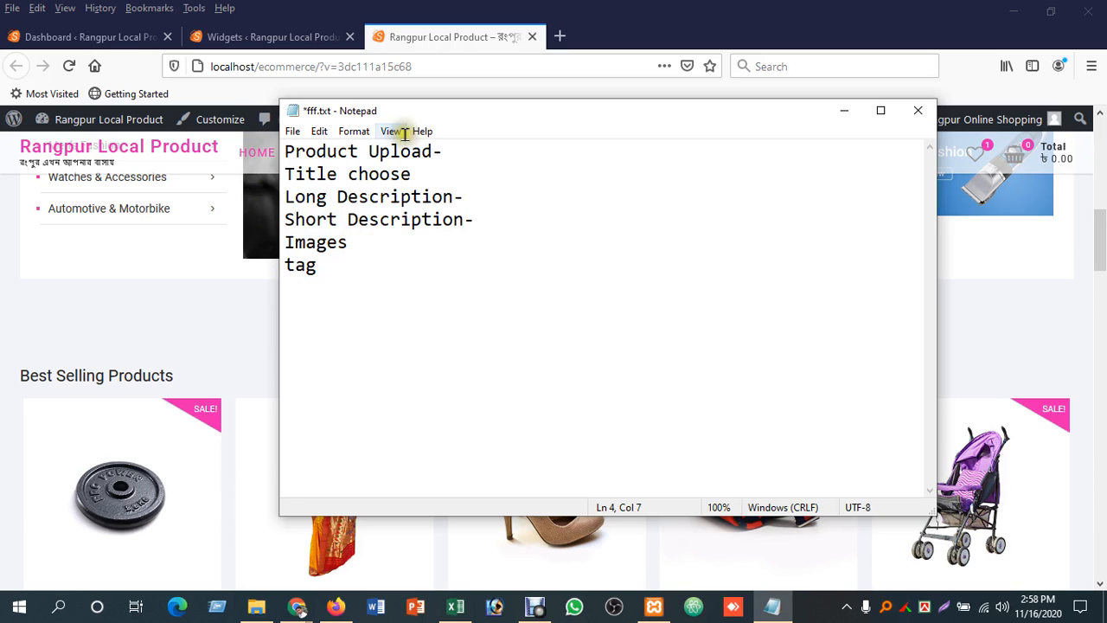
click(369, 243)
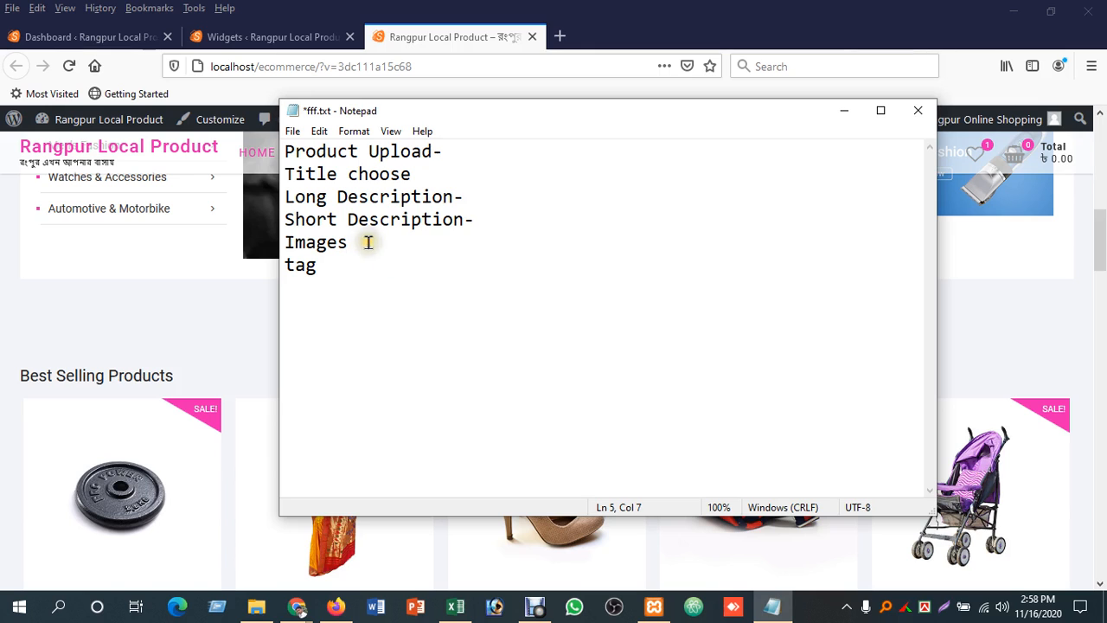
drag(369, 243, 291, 241)
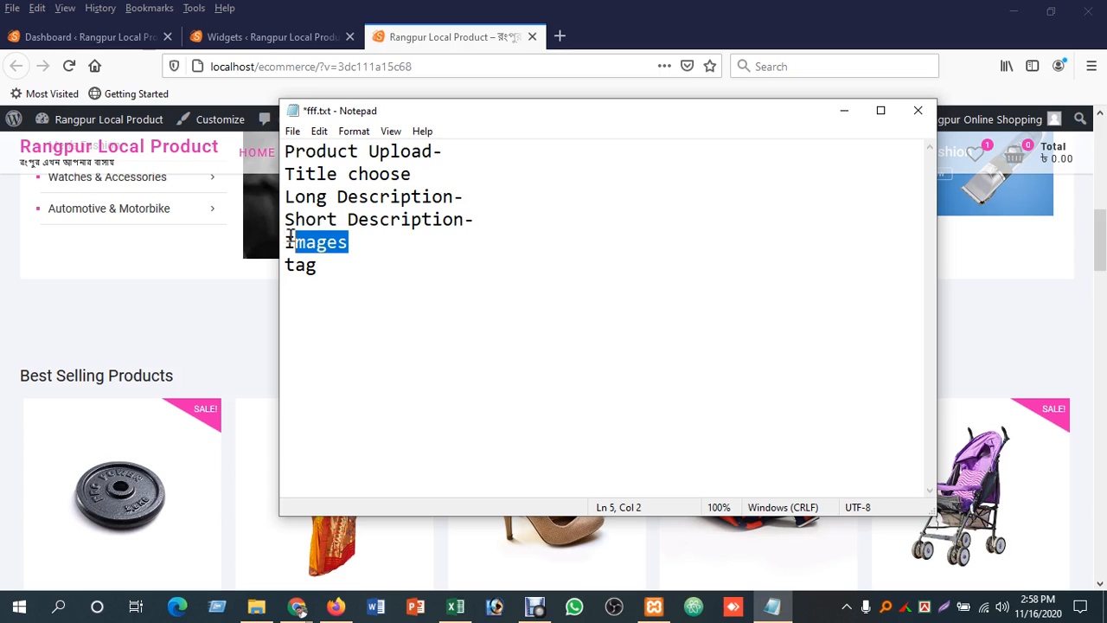
drag(325, 264, 285, 265)
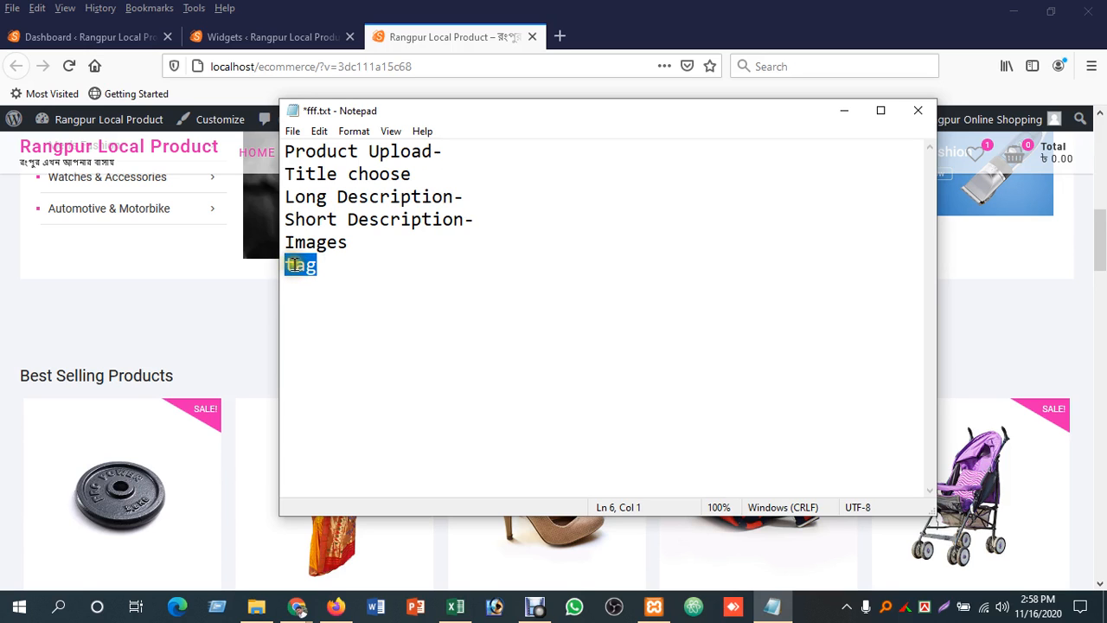
click(338, 272)
drag(340, 277, 288, 199)
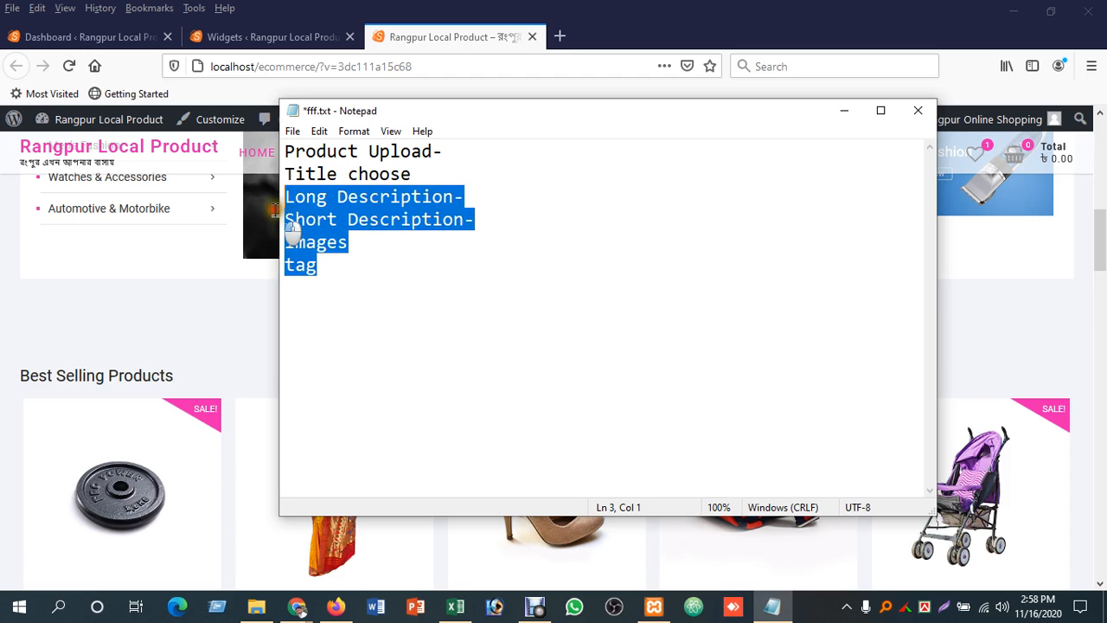
drag(288, 152, 346, 275)
click(346, 274)
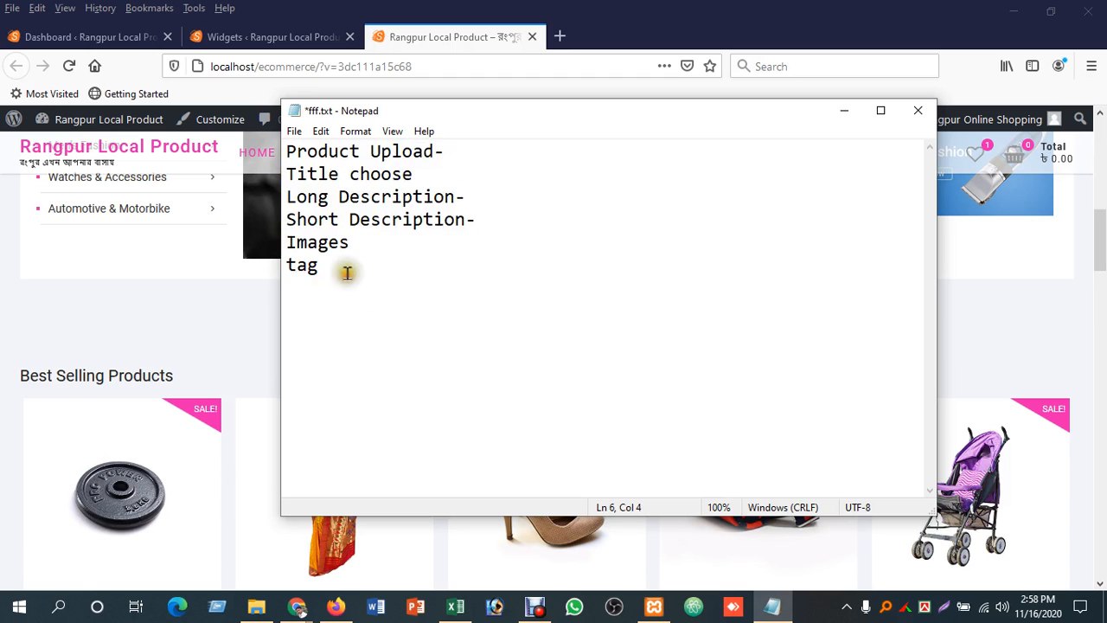
Step: Insert the line "Varition- 4 product" directly below the "Product Upload-" heading
click(469, 150)
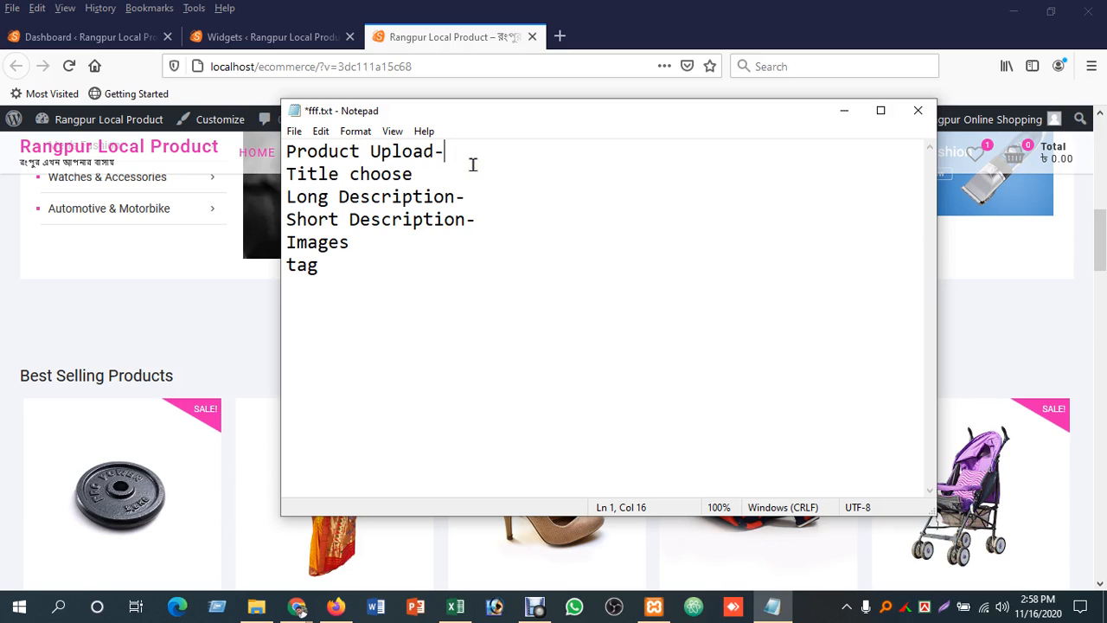
key(Return)
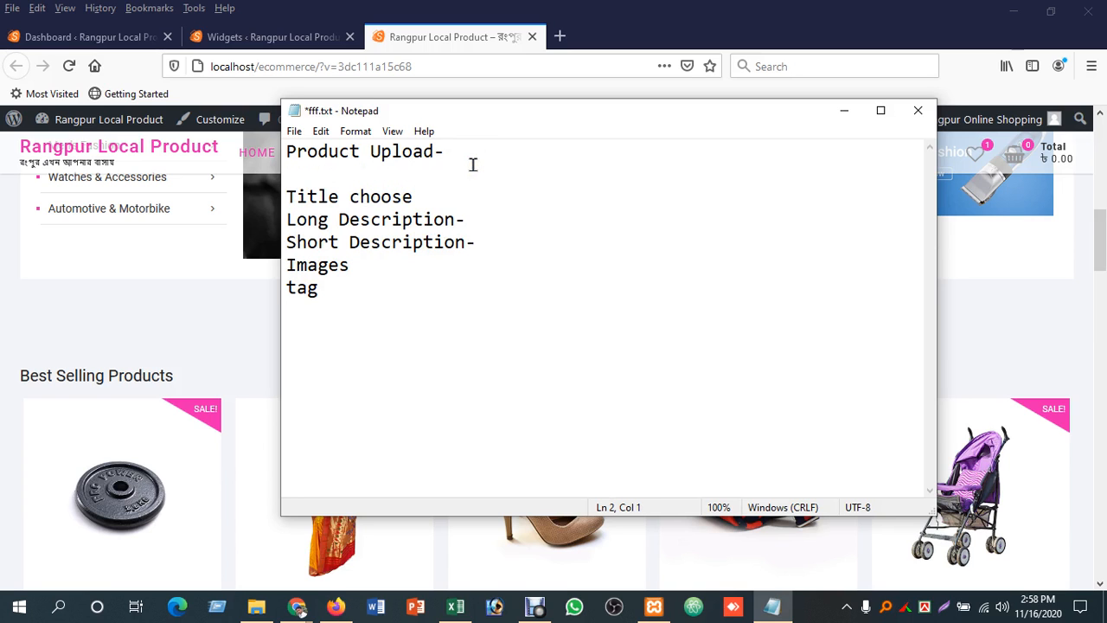
text(Val)
key(BackSpace)
text(rition-)
text(4)
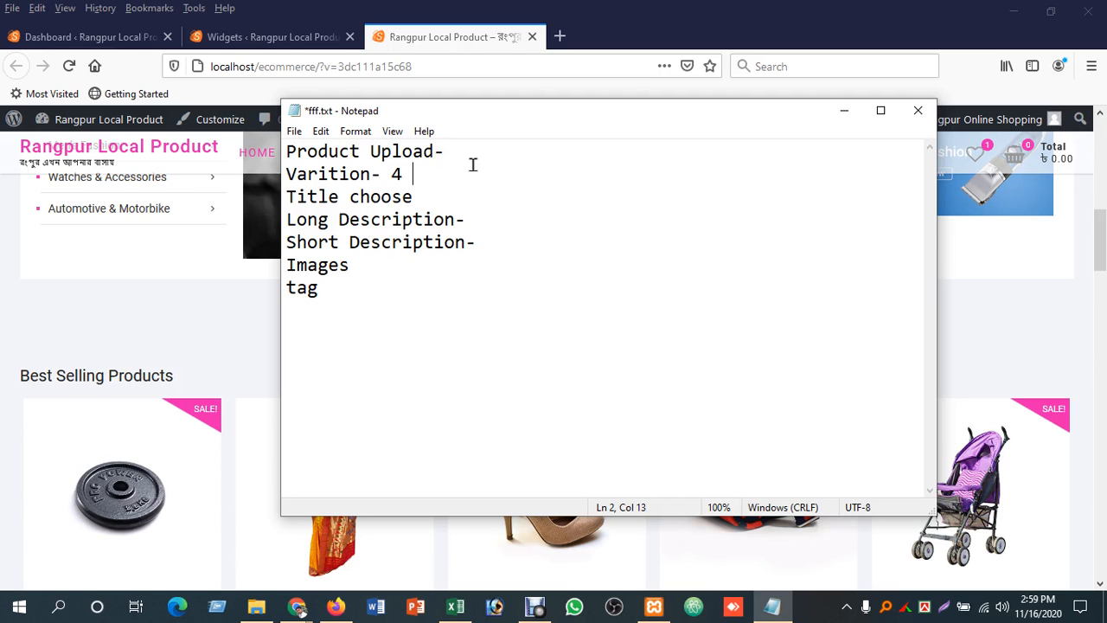
text(produc)
key(BackSpace)
text(ct)
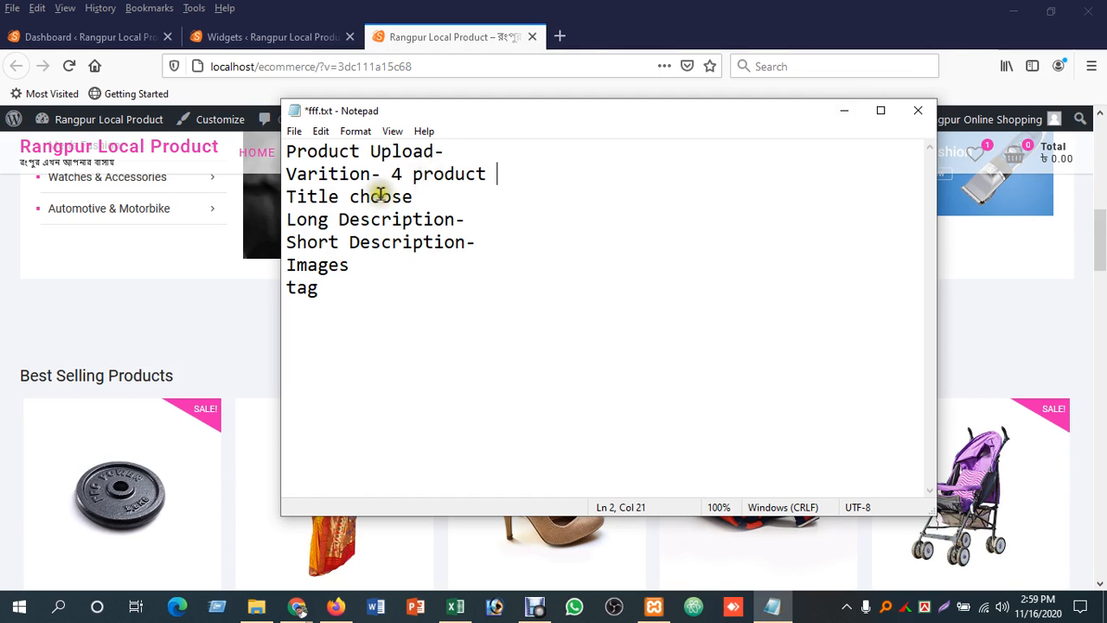
drag(284, 197, 465, 296)
click(467, 302)
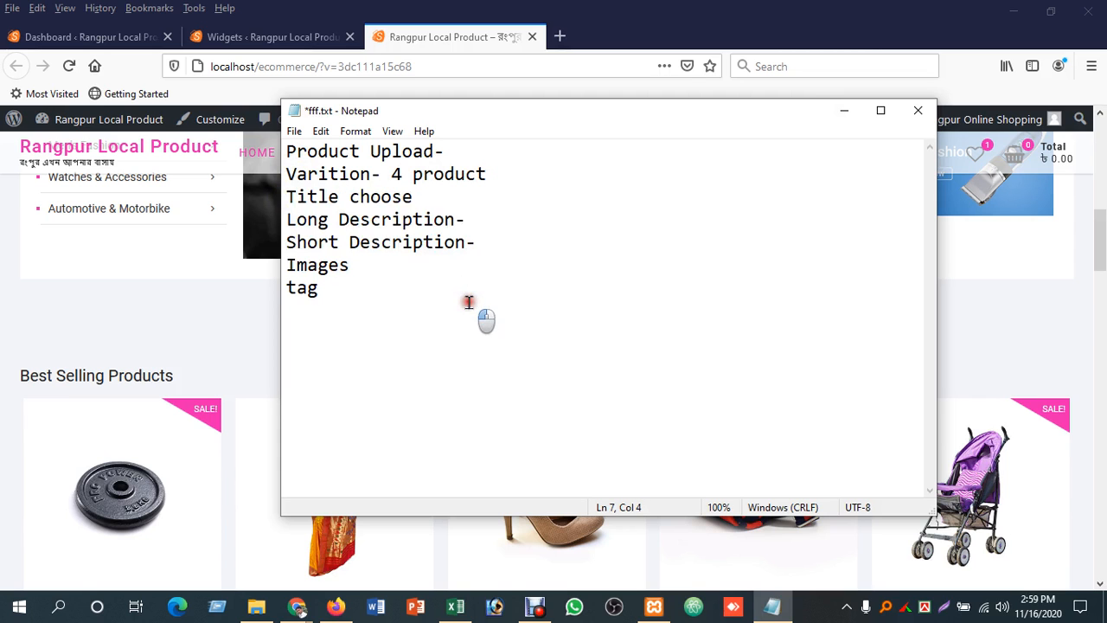
drag(319, 288, 286, 194)
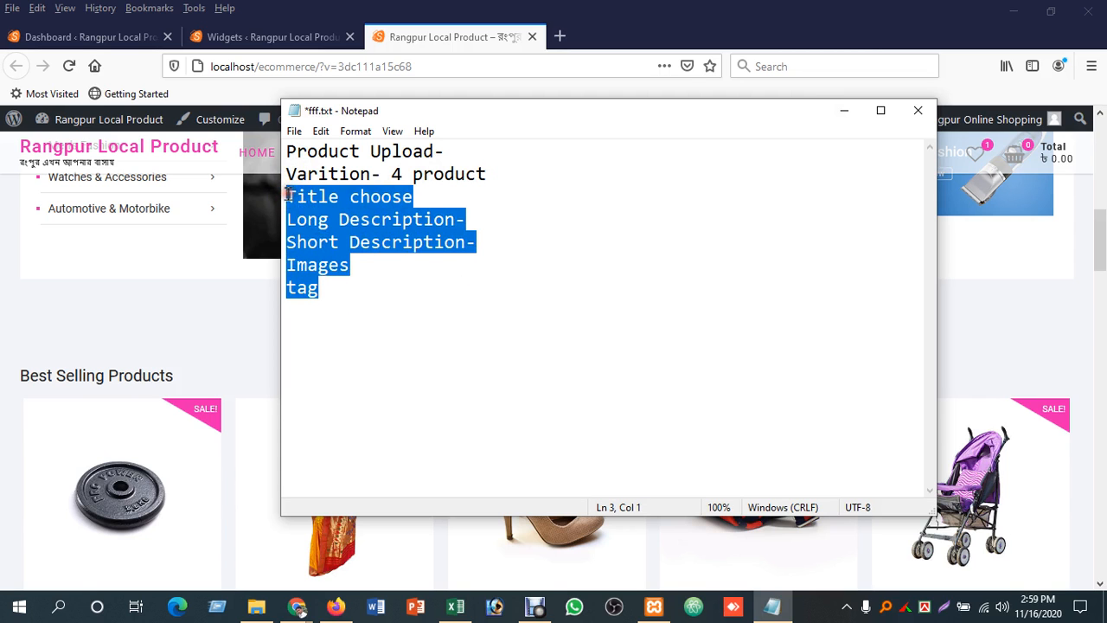
click(307, 242)
drag(336, 303, 288, 196)
Step: Switch to Firefox, close the Widgets page of the store site, and return to the WordPress Dashboard
click(89, 38)
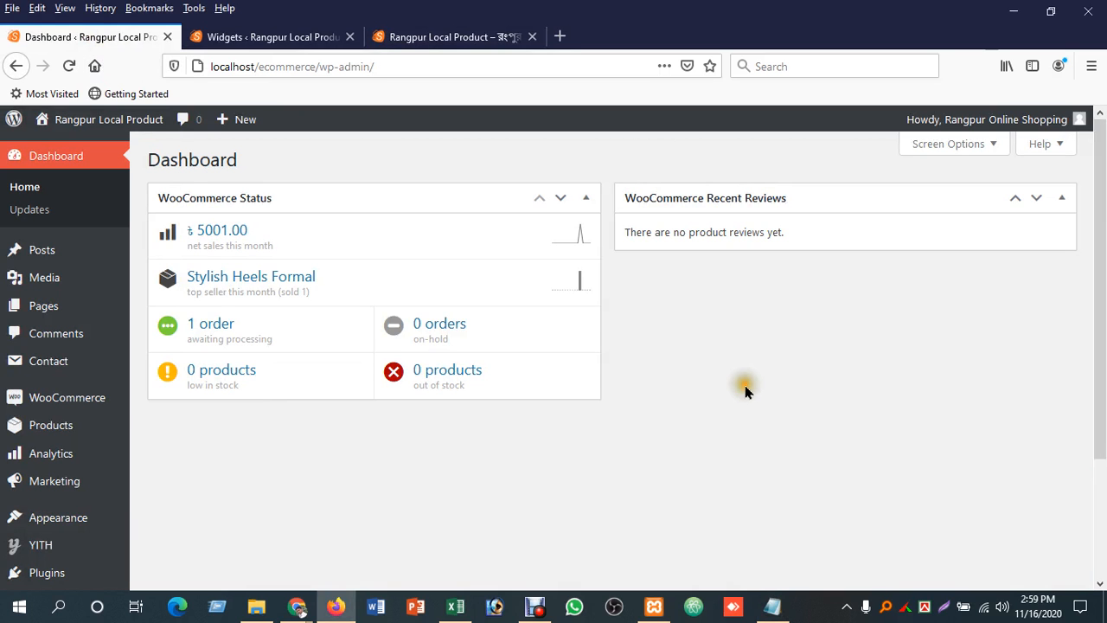
click(299, 35)
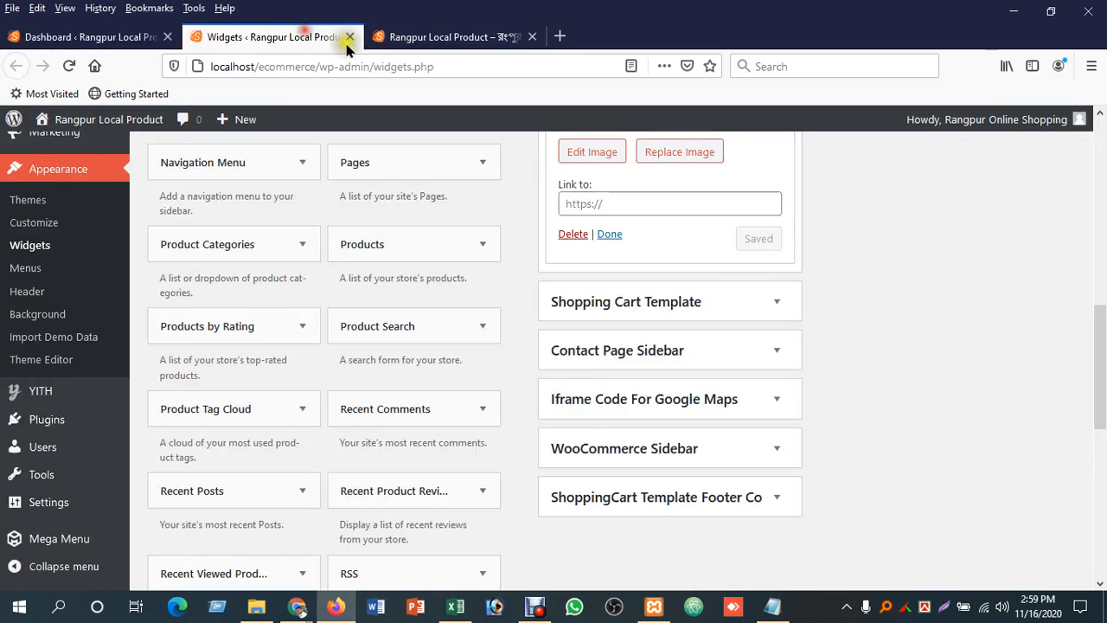
click(351, 37)
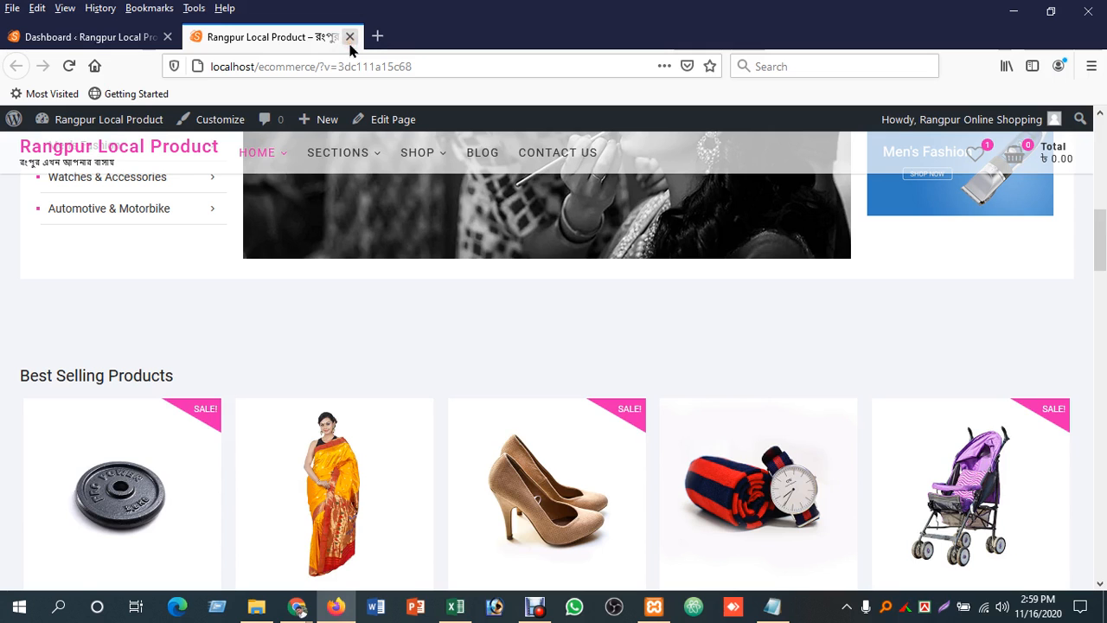
click(126, 41)
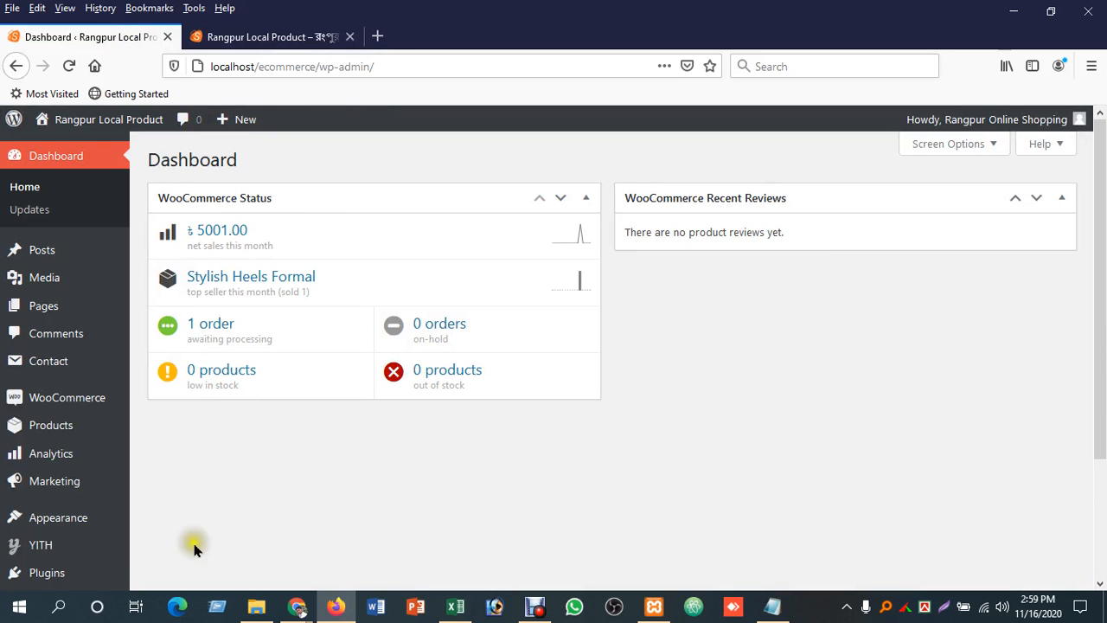
Step: Open the list of all WooCommerce products in the WordPress admin
mouse_move(90, 426)
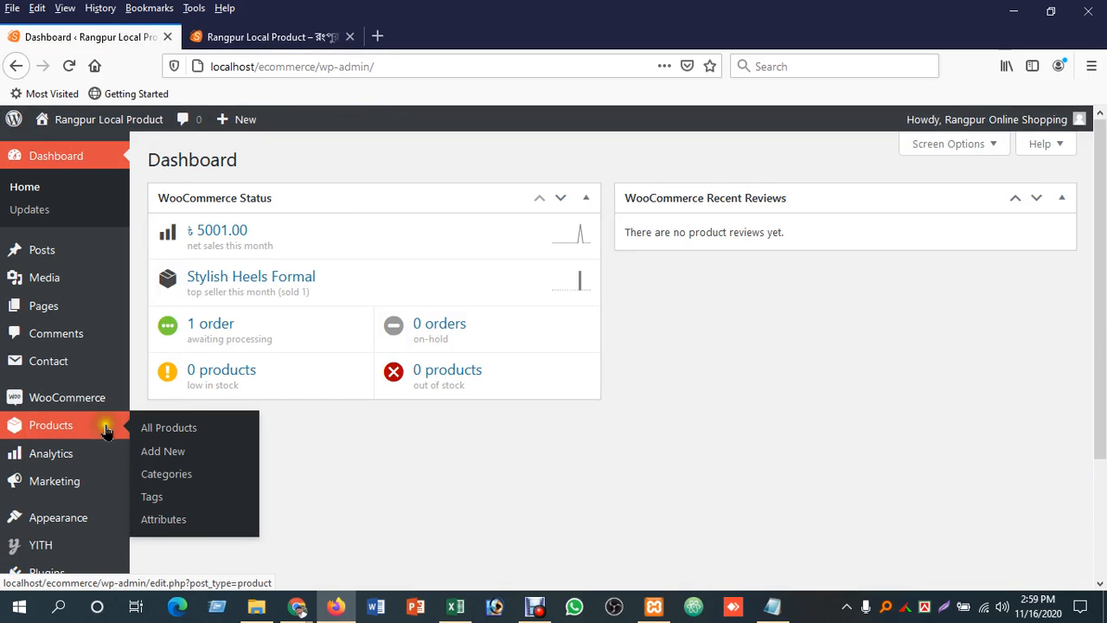
click(74, 428)
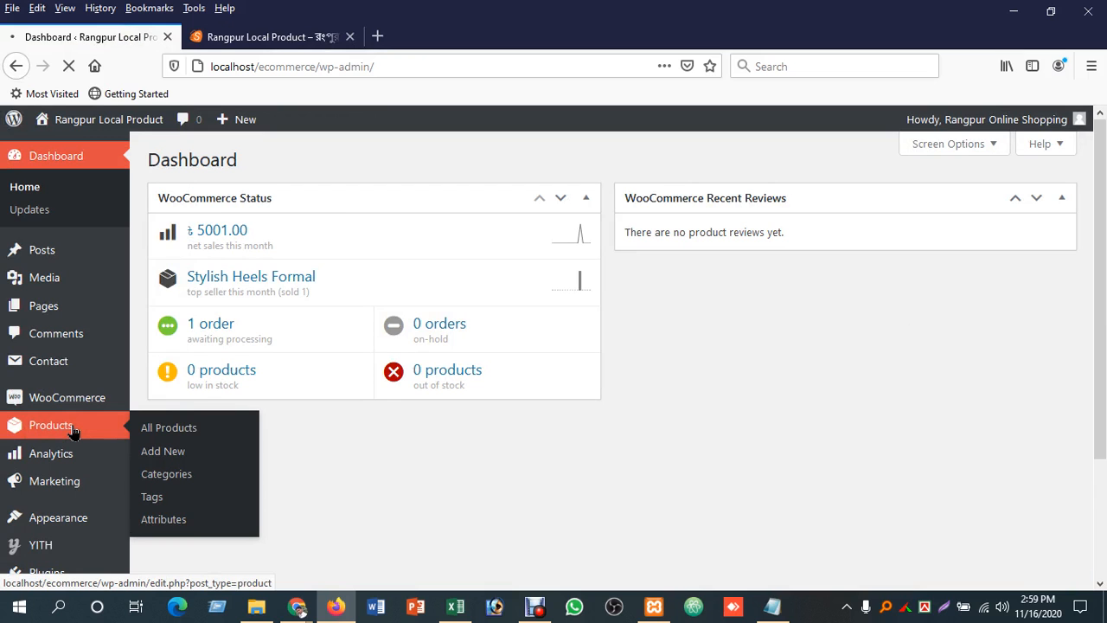
mouse_move(43, 251)
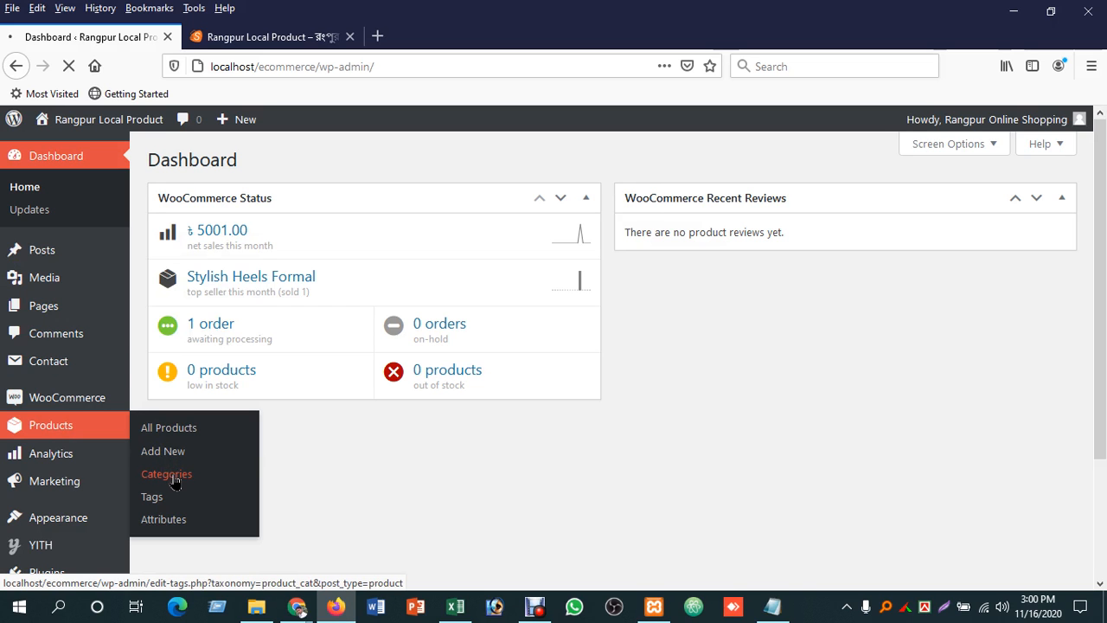
mouse_move(56, 308)
click(198, 334)
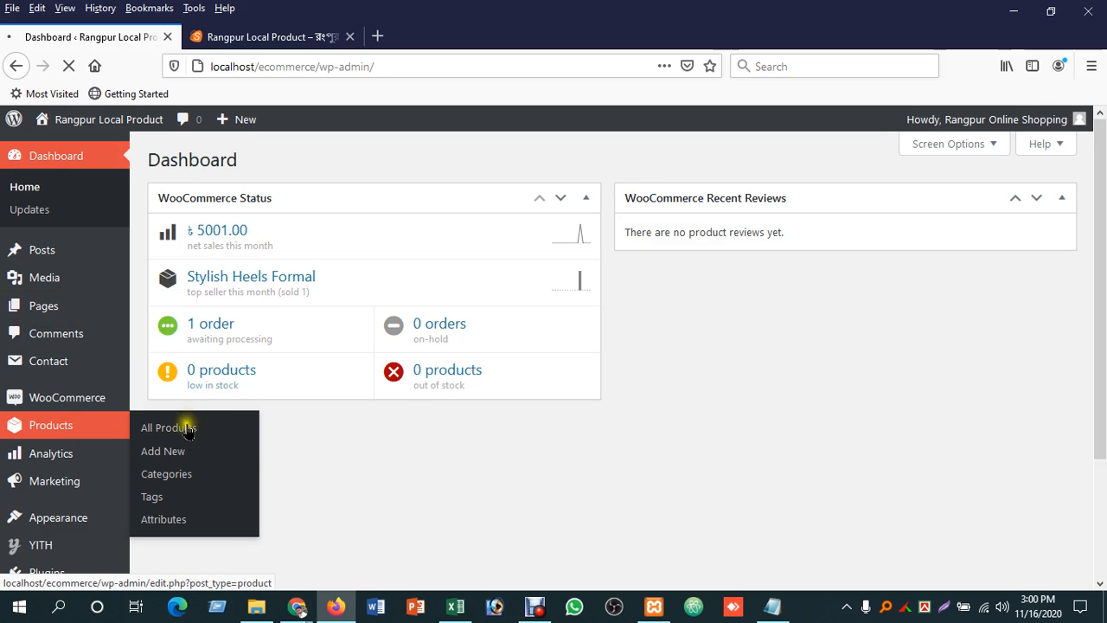
click(141, 422)
click(225, 522)
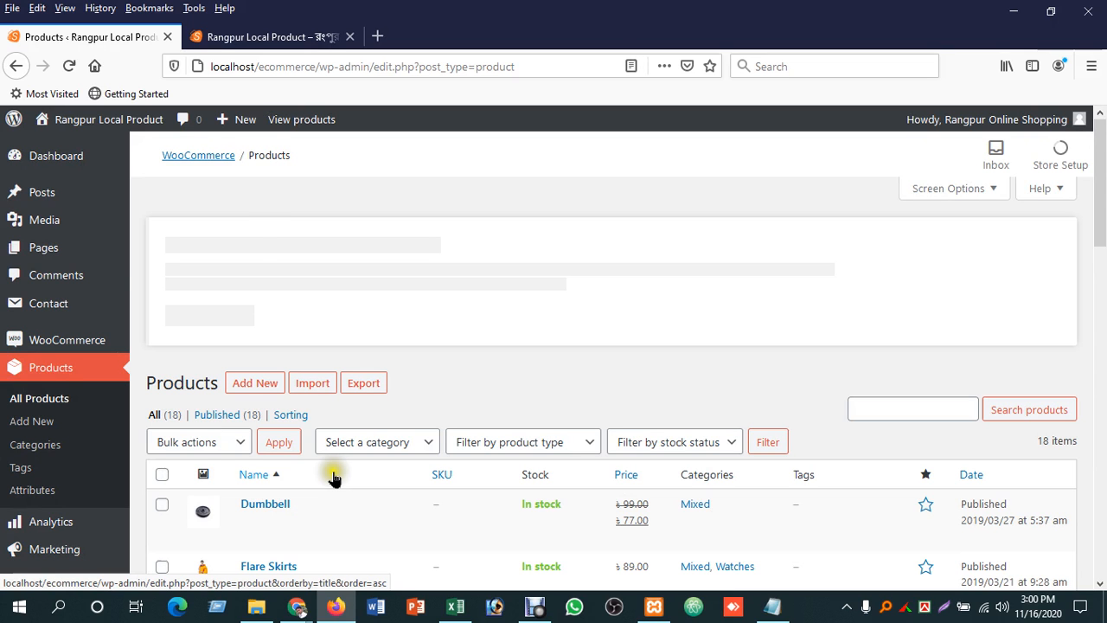
Step: Look through the whole product list, including the stock, price and category columns
mouse_move(92, 190)
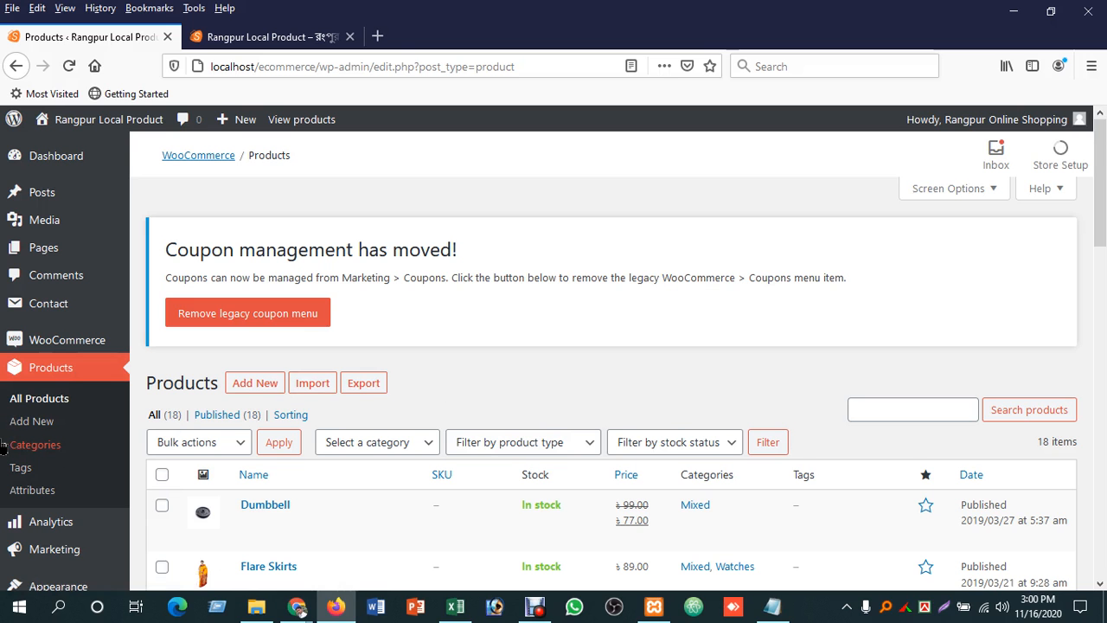
scroll(338, 390, down, 4)
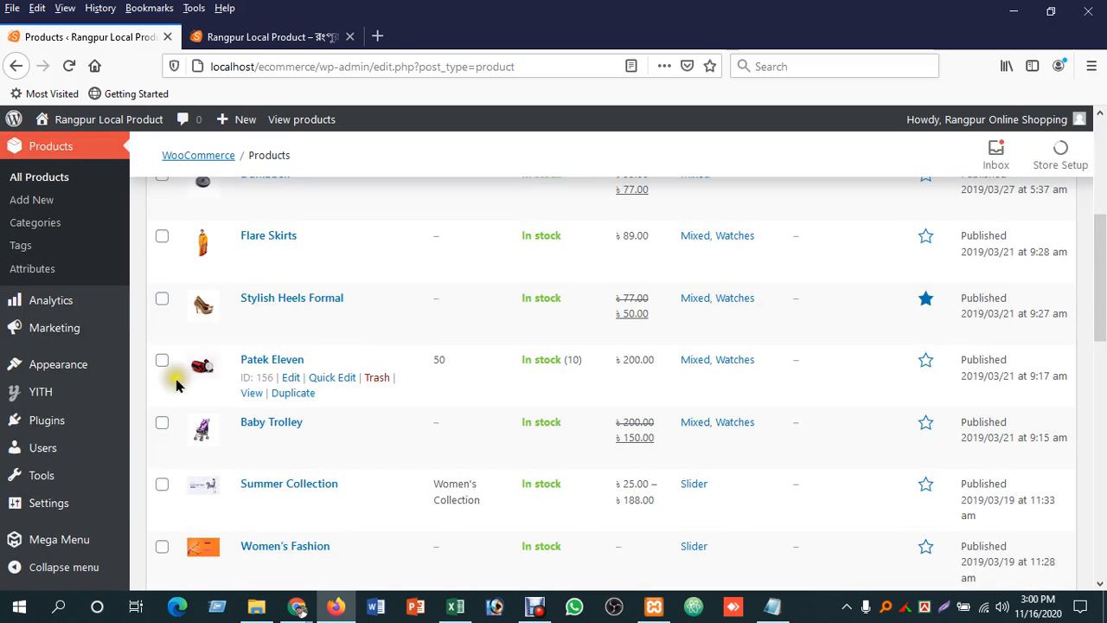
scroll(346, 494, up, 1)
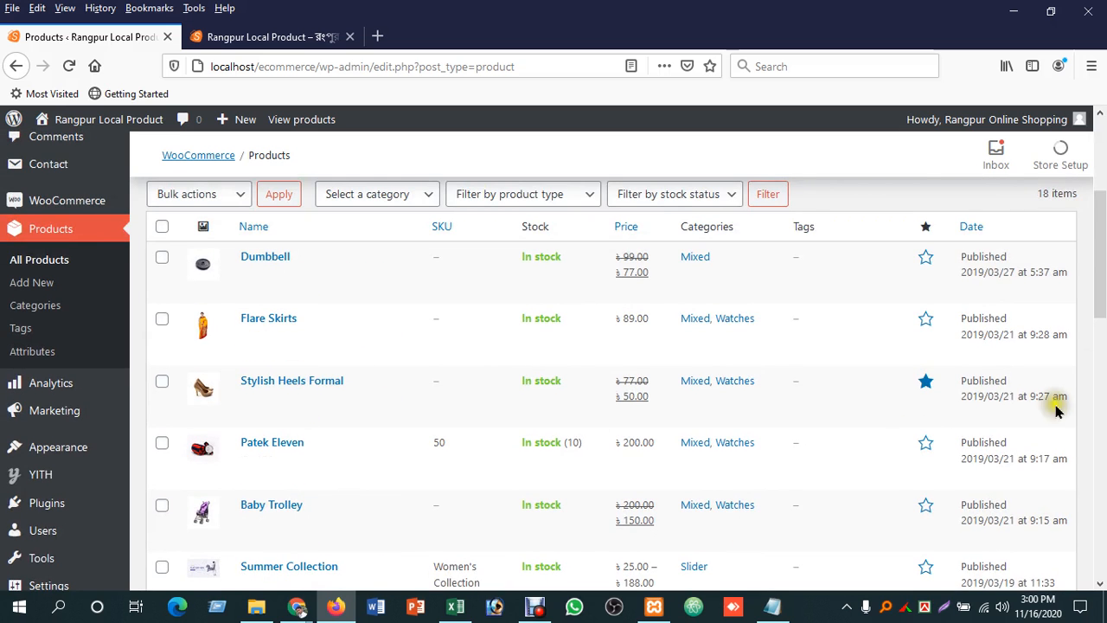
scroll(590, 489, down, 1)
scroll(591, 490, down, 12)
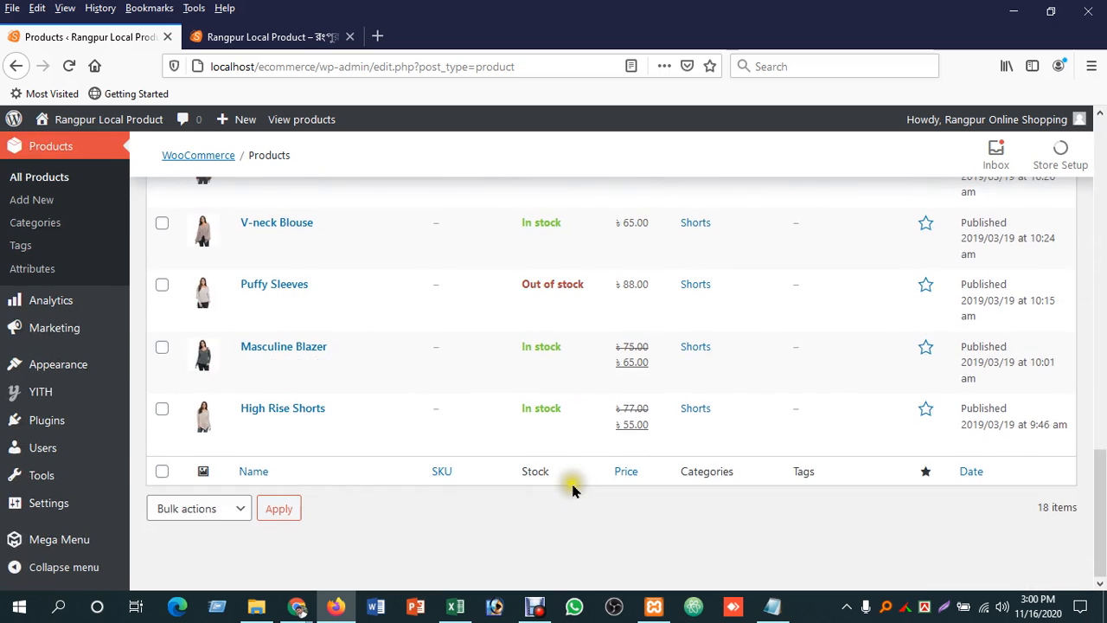
scroll(573, 484, up, 4)
scroll(571, 481, up, 8)
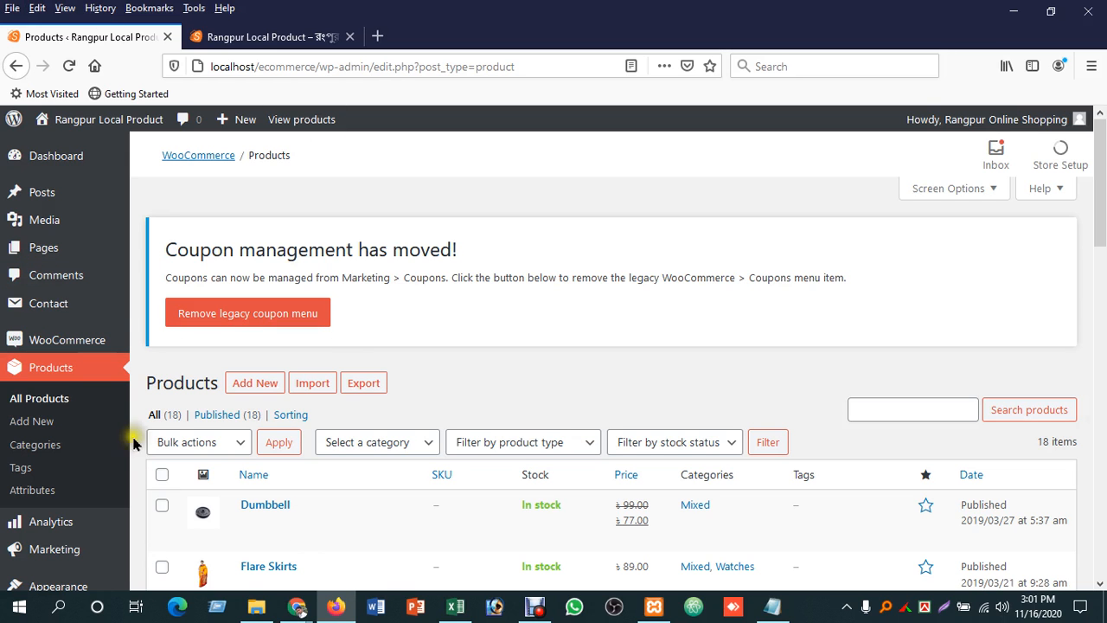
Step: Open the store's product categories page in a new browser tab and switch to it
scroll(103, 424, down, 1)
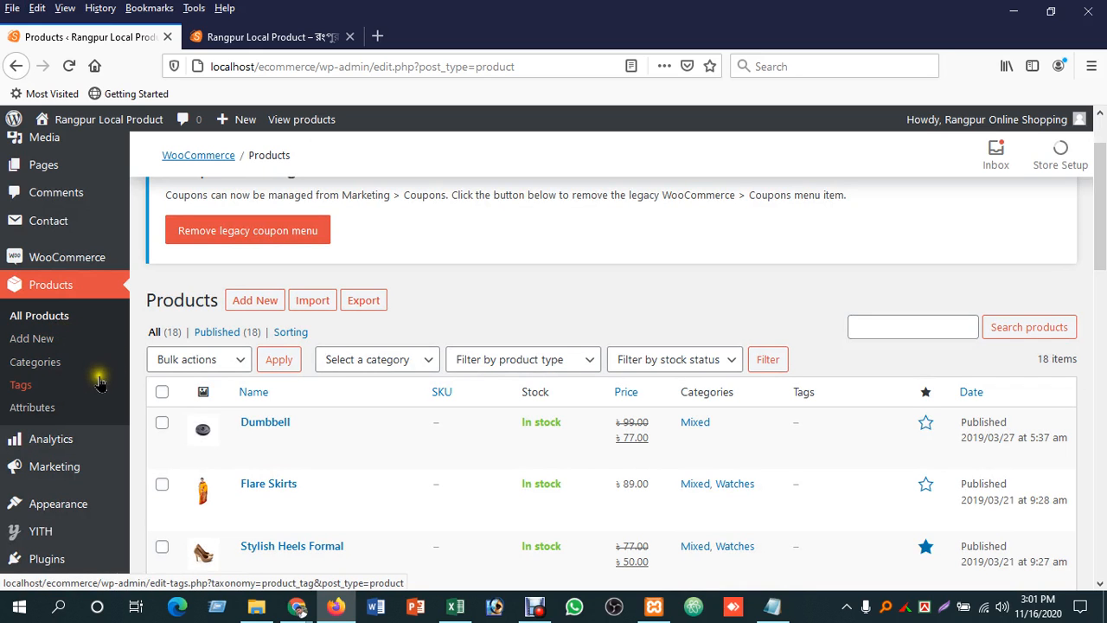
right_click(35, 370)
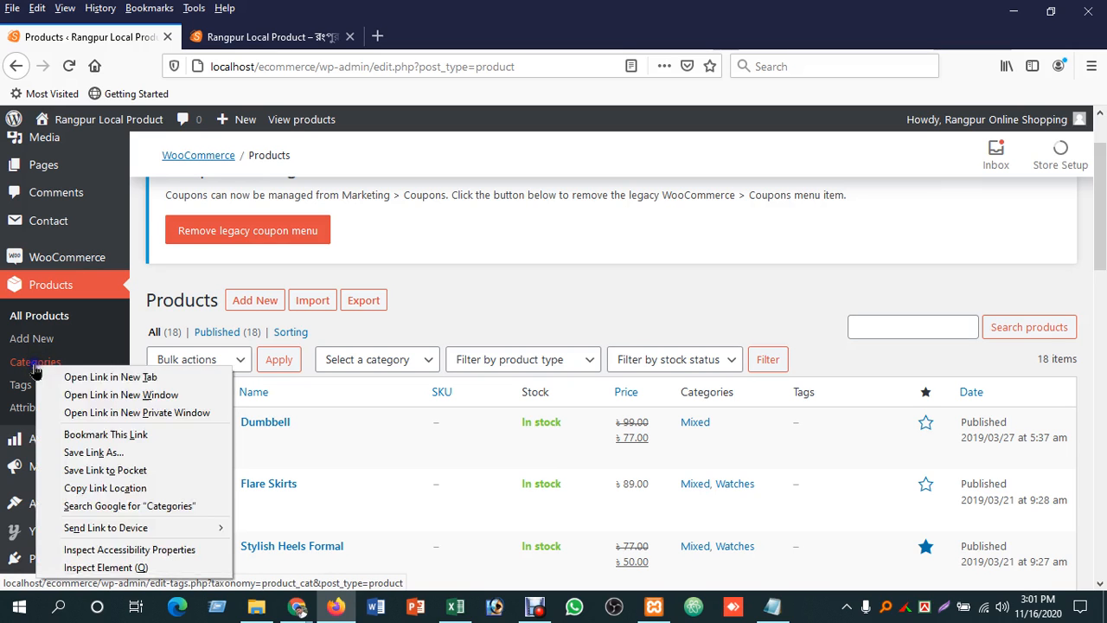
click(52, 381)
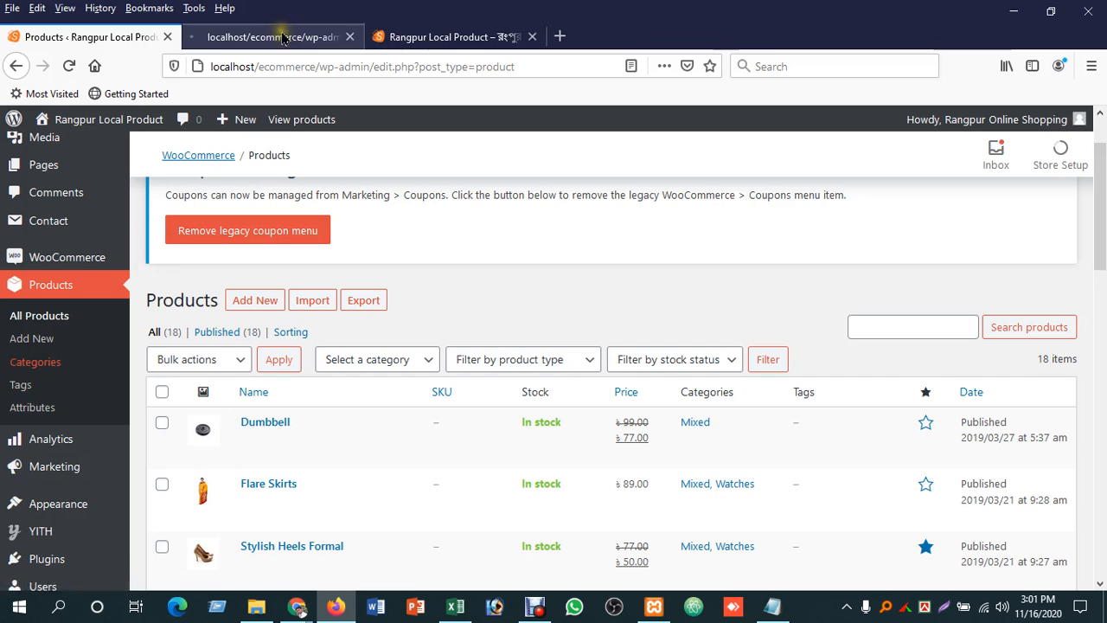
click(283, 38)
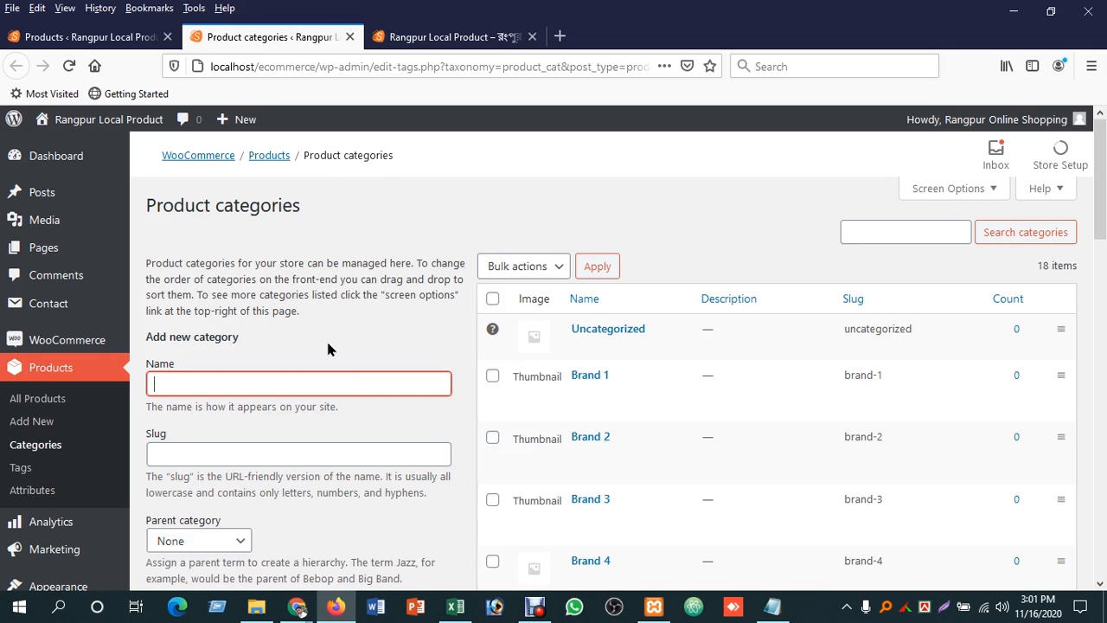
Step: Enter Men-Shirt as the name of the new product category
scroll(321, 366, down, 4)
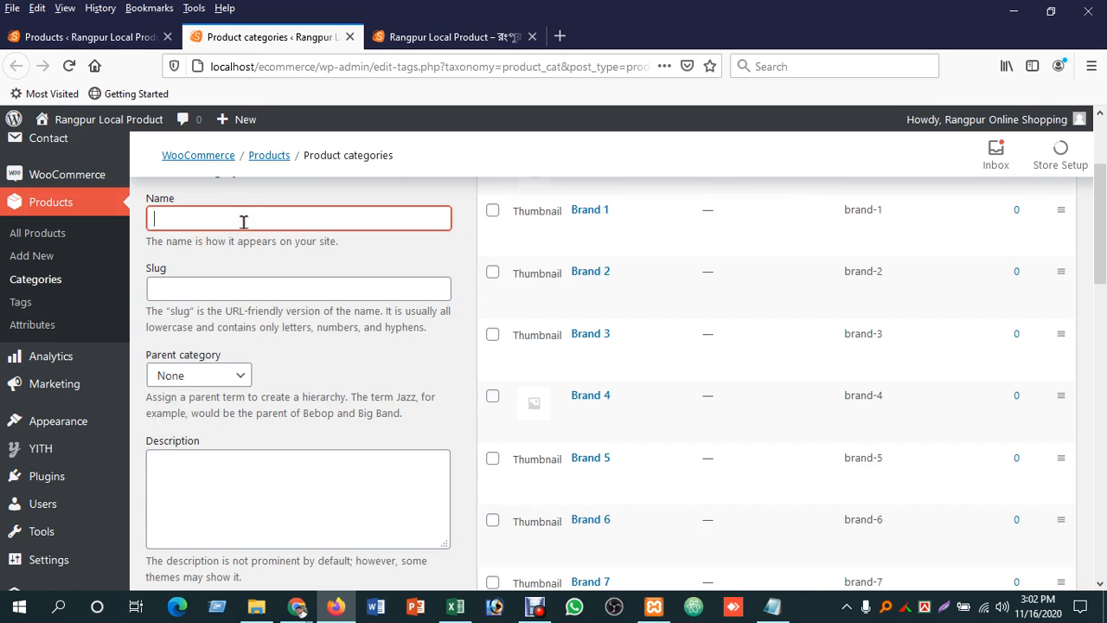
text(Men)
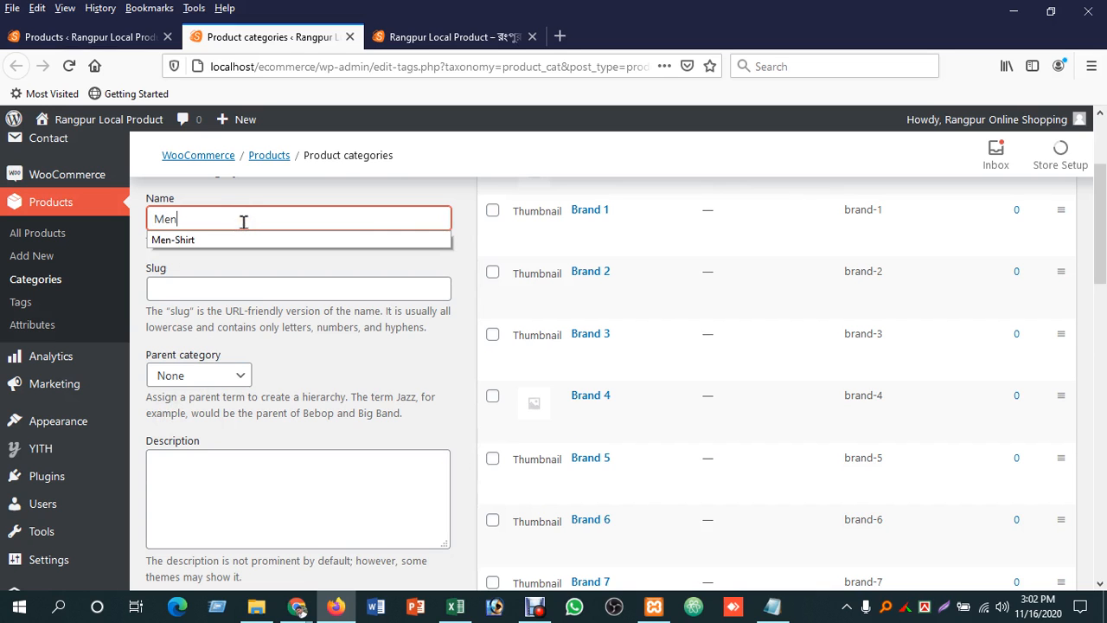
key(Down)
click(252, 242)
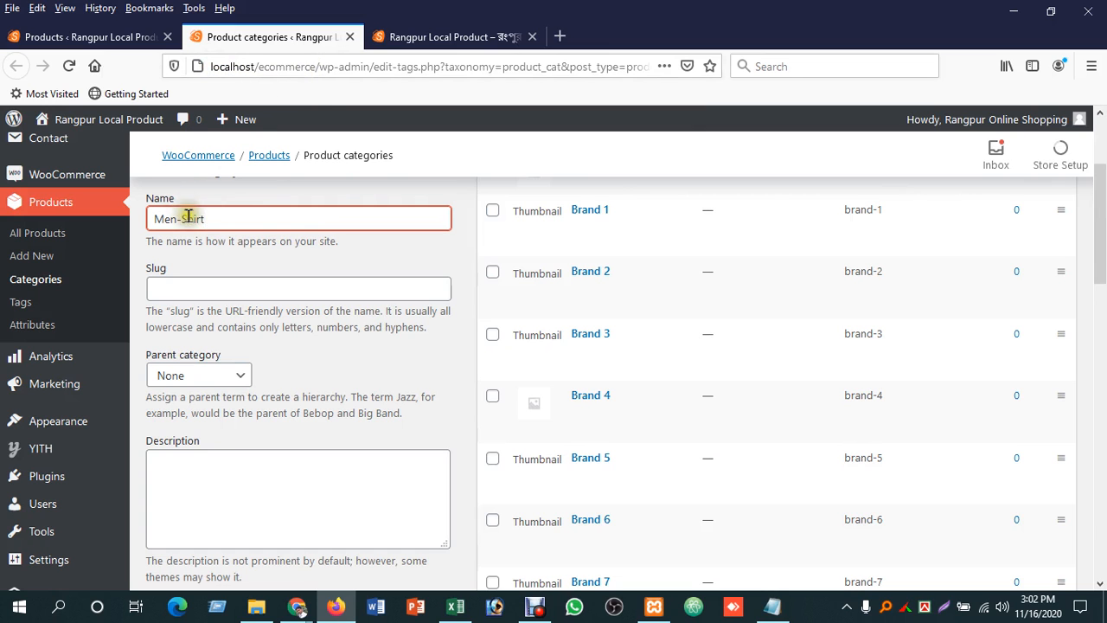
Step: View the Flare Skirts product page and its categories on the storefront, then return to the slug field of the new category form
click(428, 37)
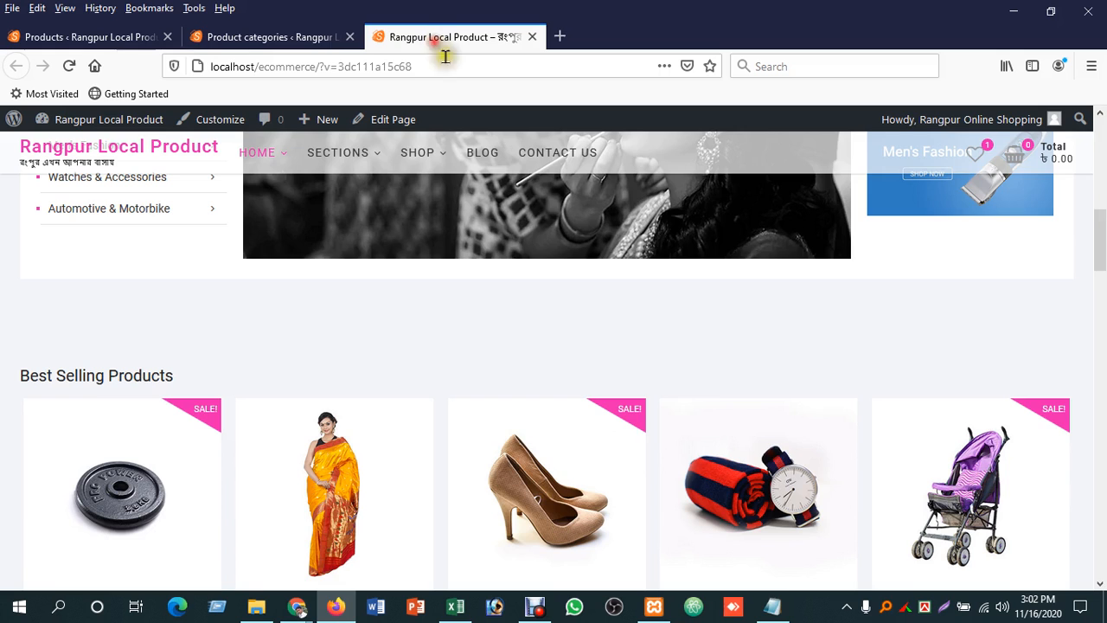
scroll(424, 450, down, 3)
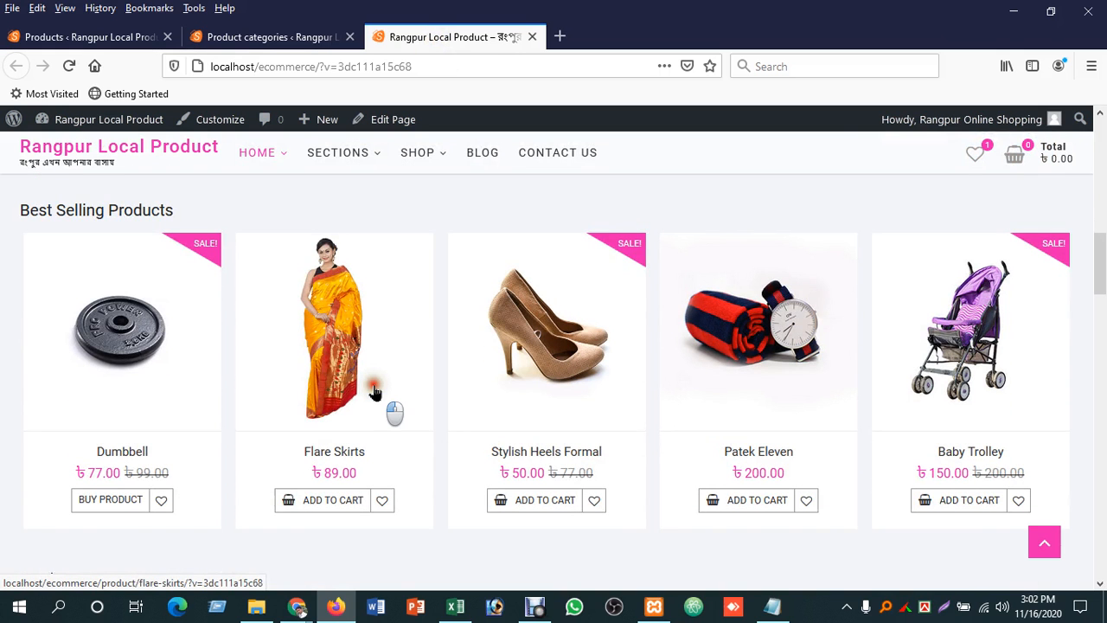
click(374, 392)
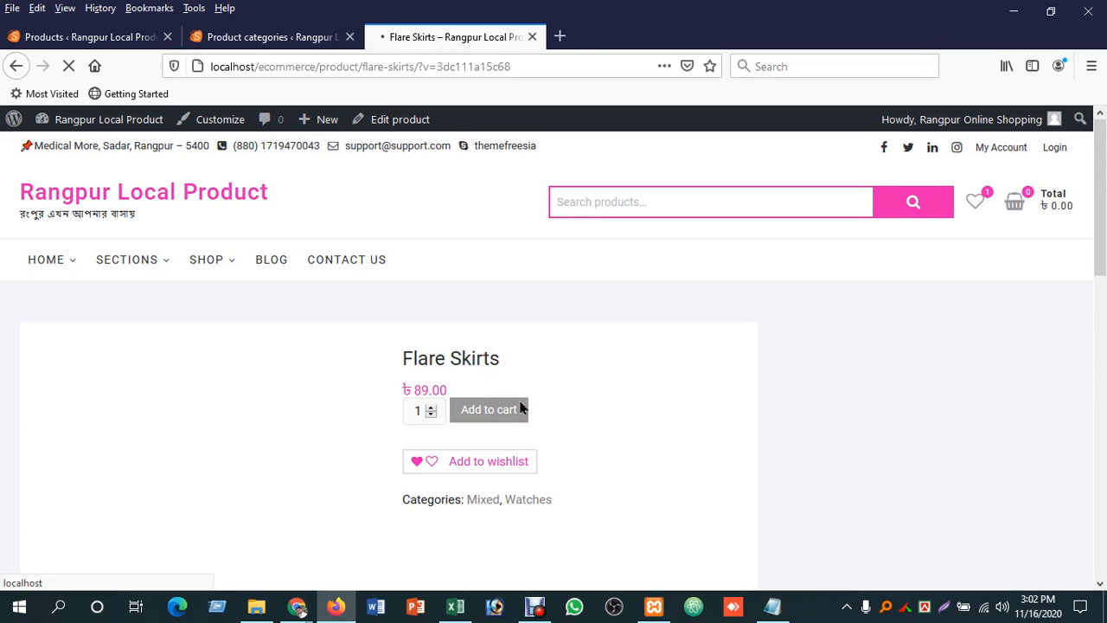
scroll(493, 372, down, 3)
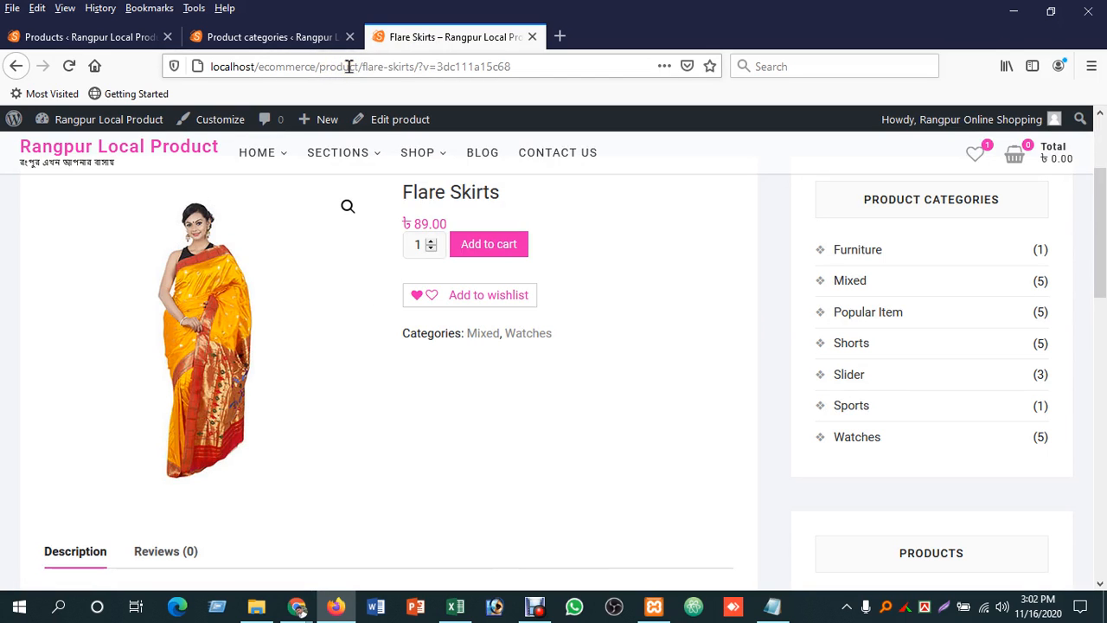
click(301, 42)
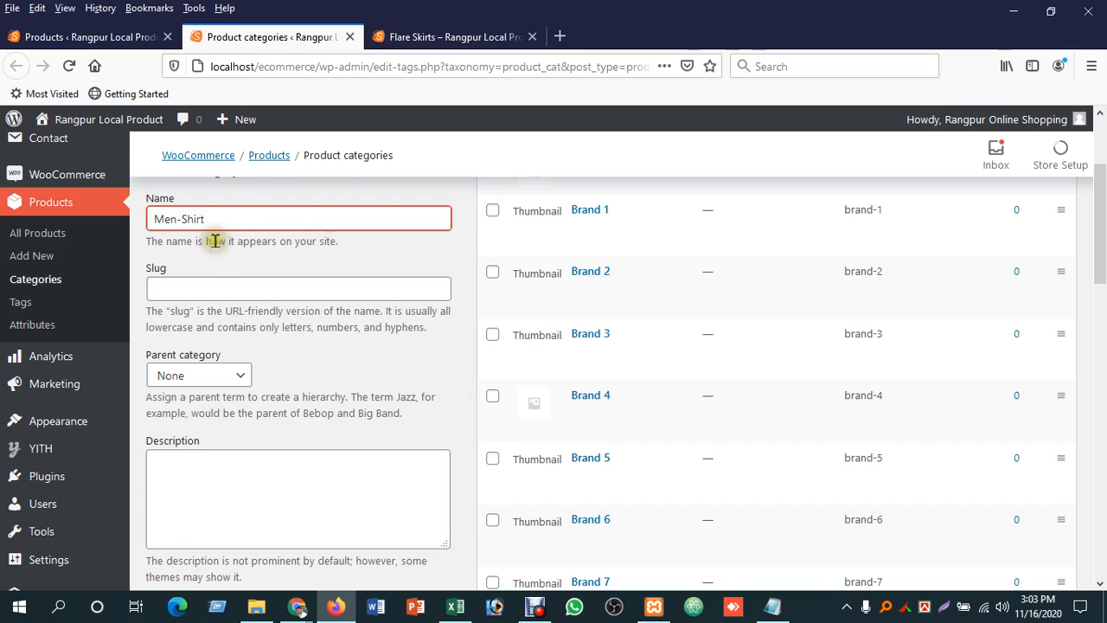
click(182, 288)
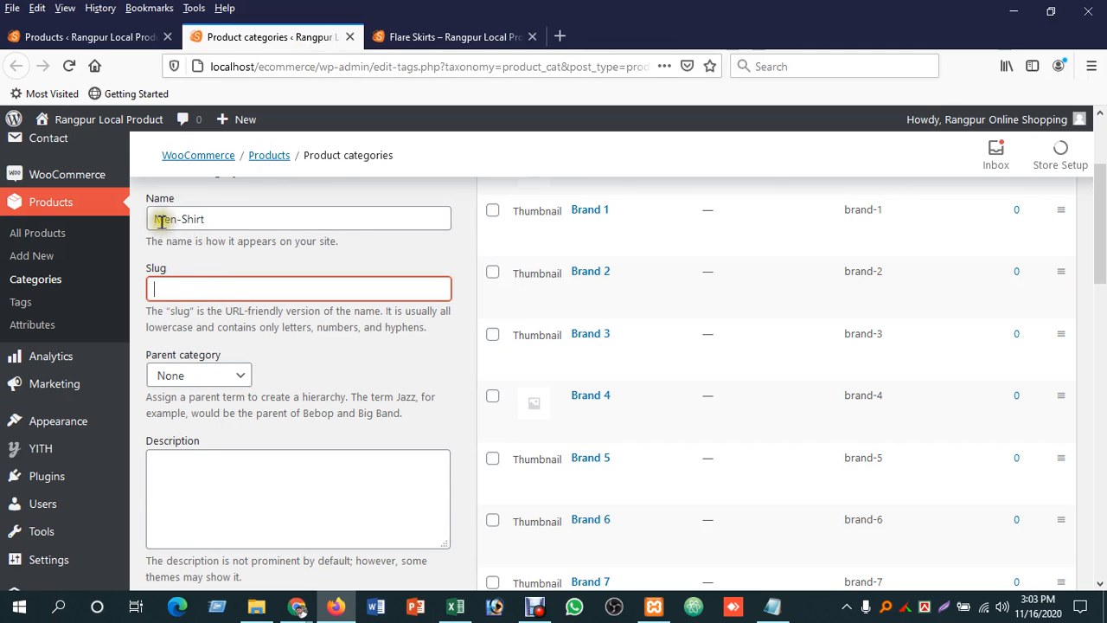
scroll(212, 309, down, 2)
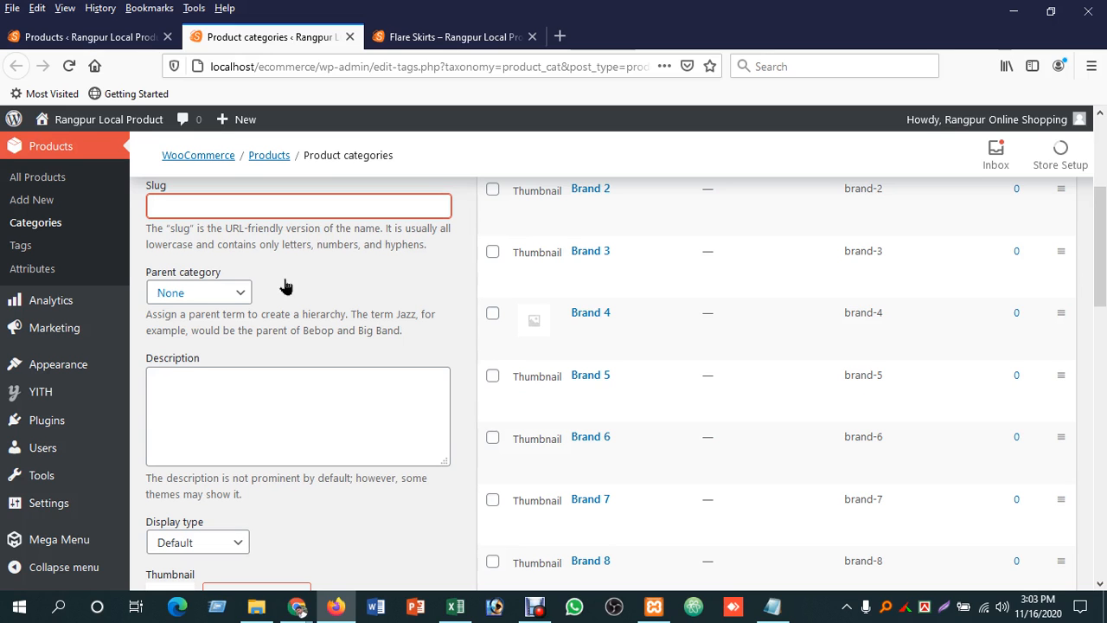
Step: Switch to Chrome and view the Apple Mac Mini product page and the desktop category listing on Evaly
click(297, 606)
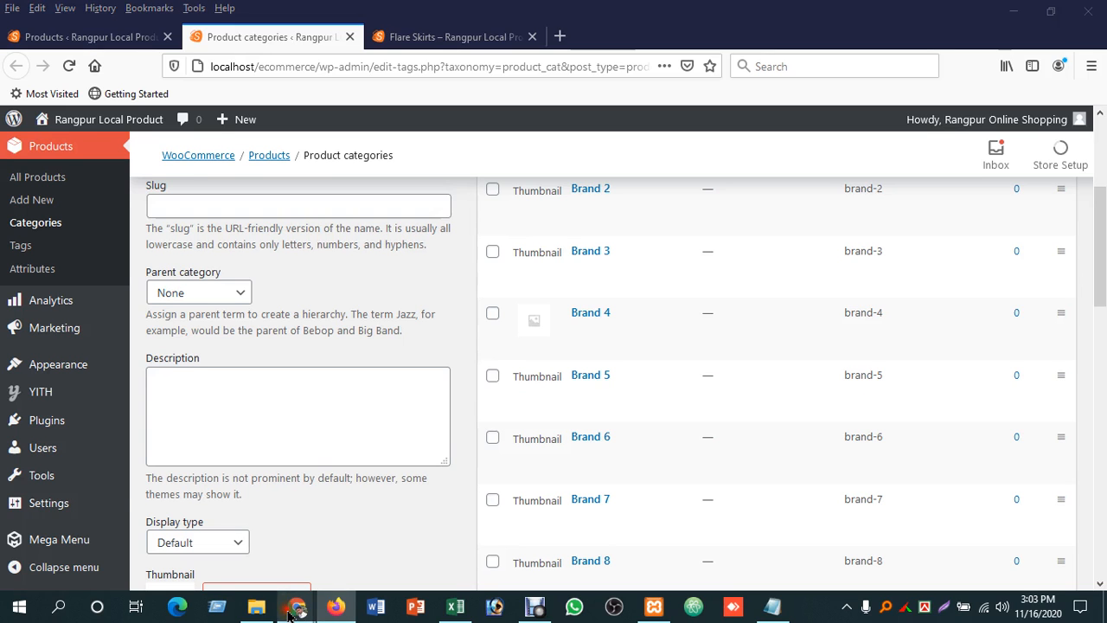
click(212, 538)
click(684, 13)
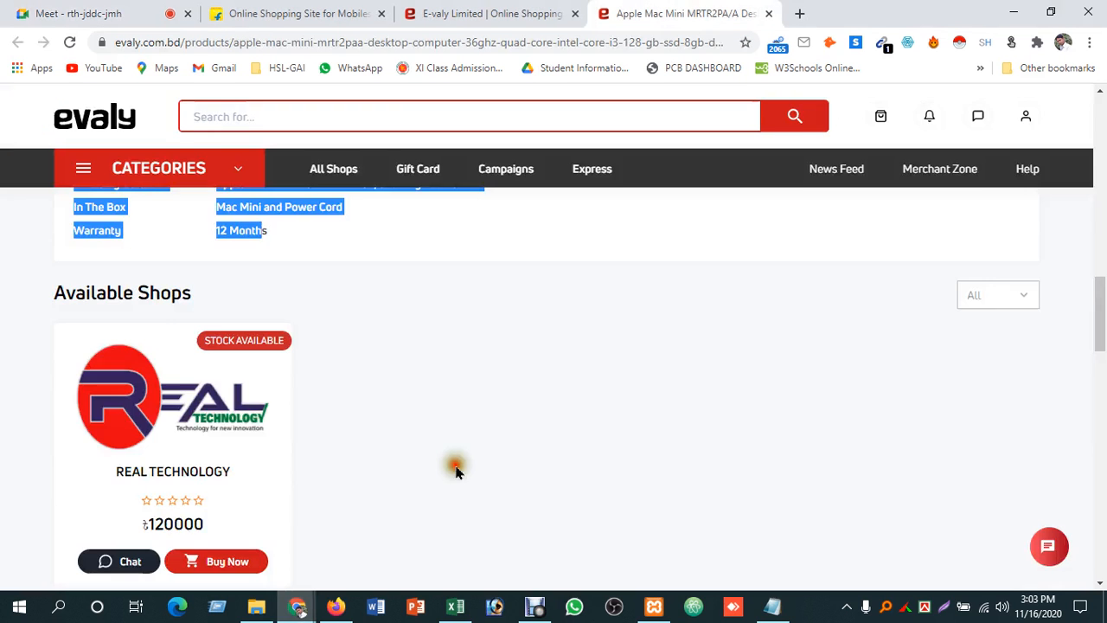
scroll(450, 461, up, 15)
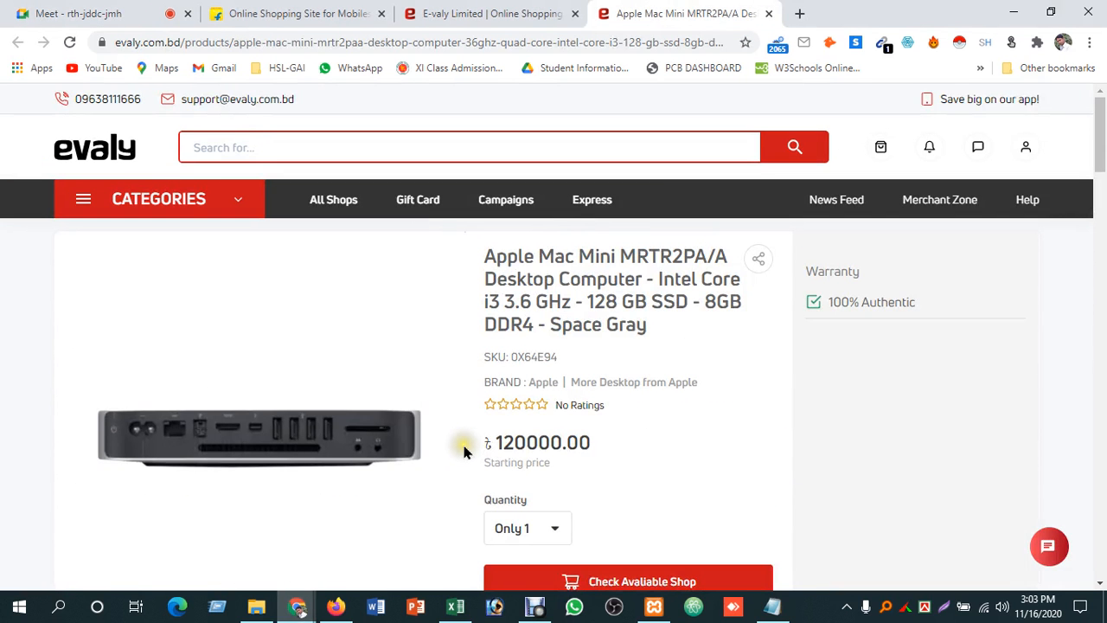
click(419, 16)
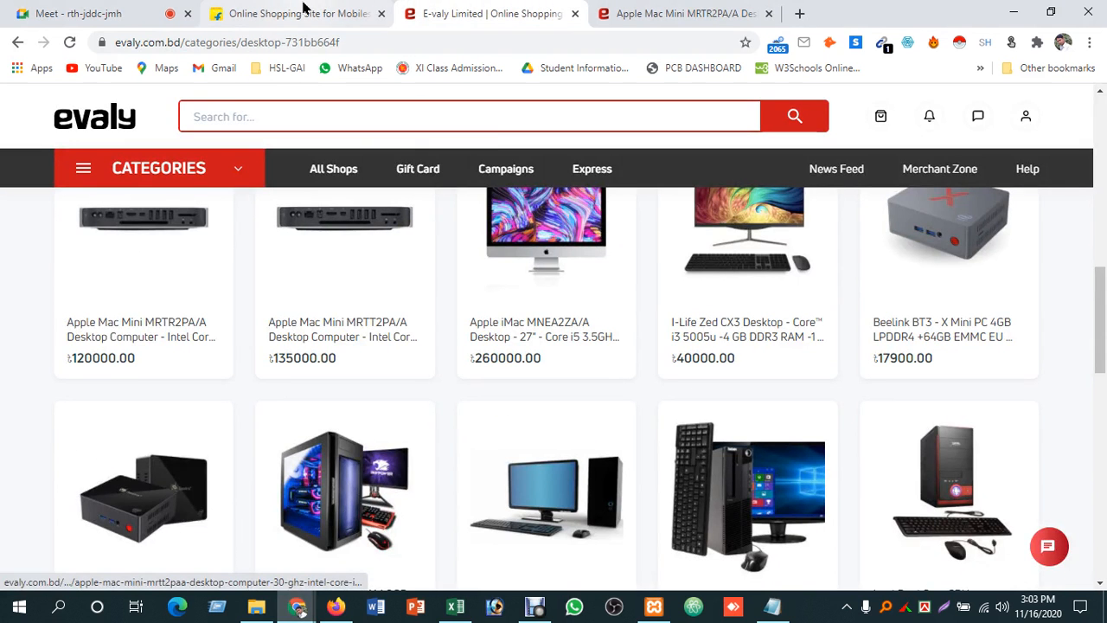
Step: Browse Flipkart's furniture listing without logging in and open the FurnCentral 1 Door collapsible wardrobe's product page
click(294, 13)
click(846, 135)
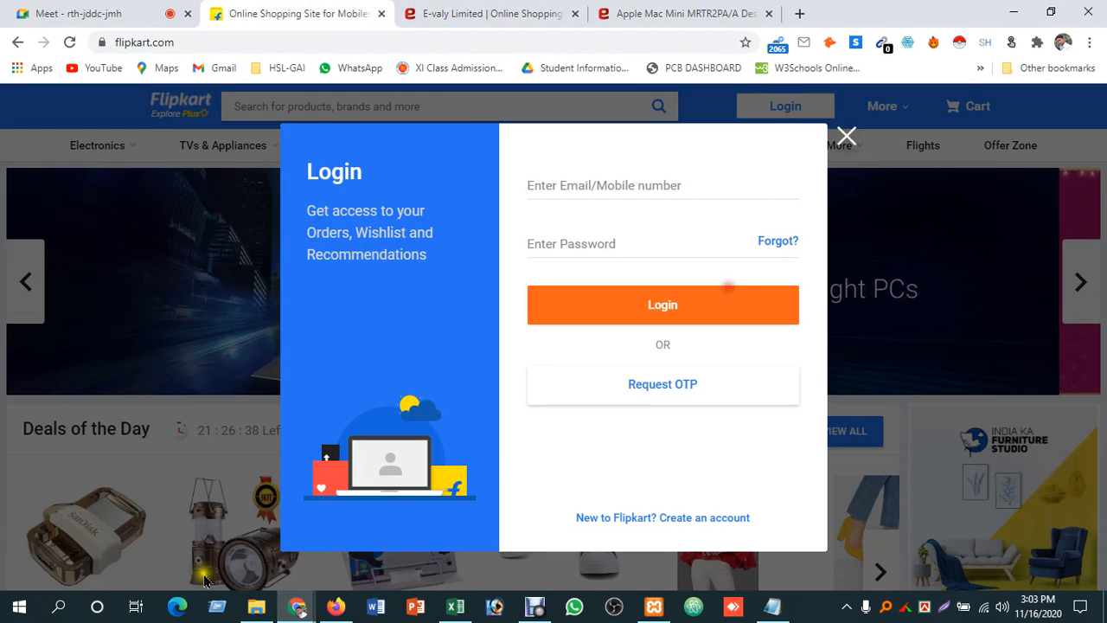
scroll(398, 430, down, 4)
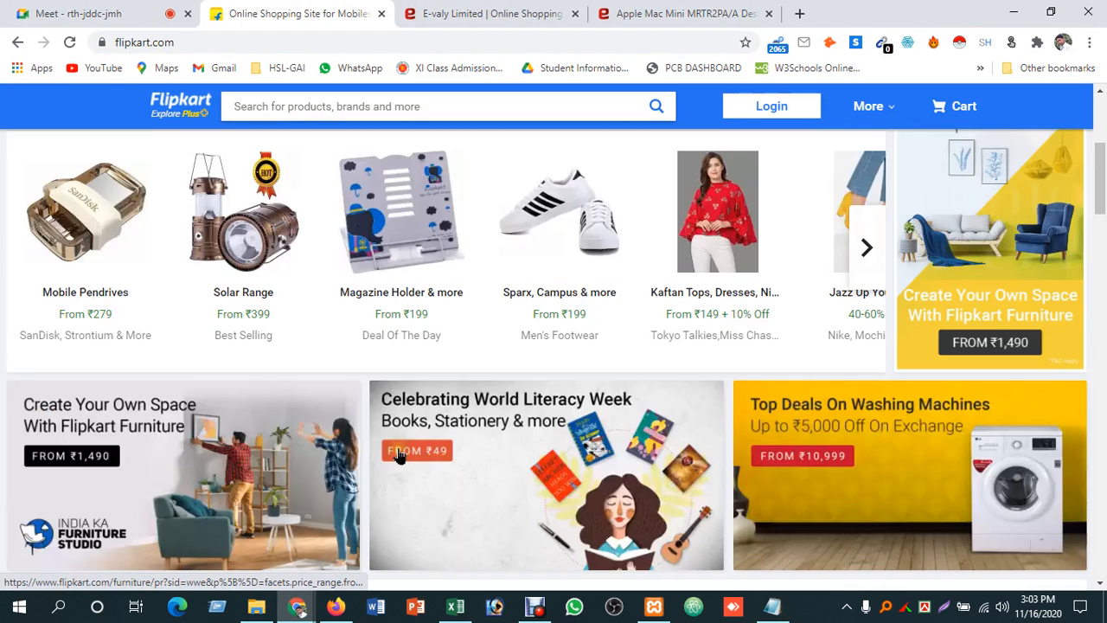
click(386, 294)
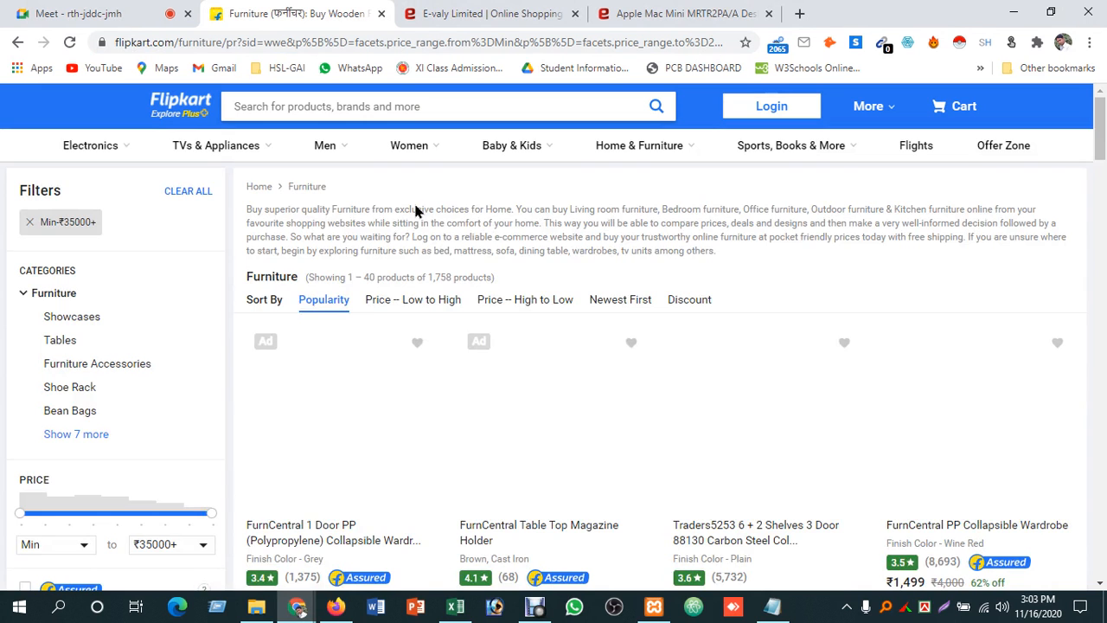
scroll(425, 338, down, 2)
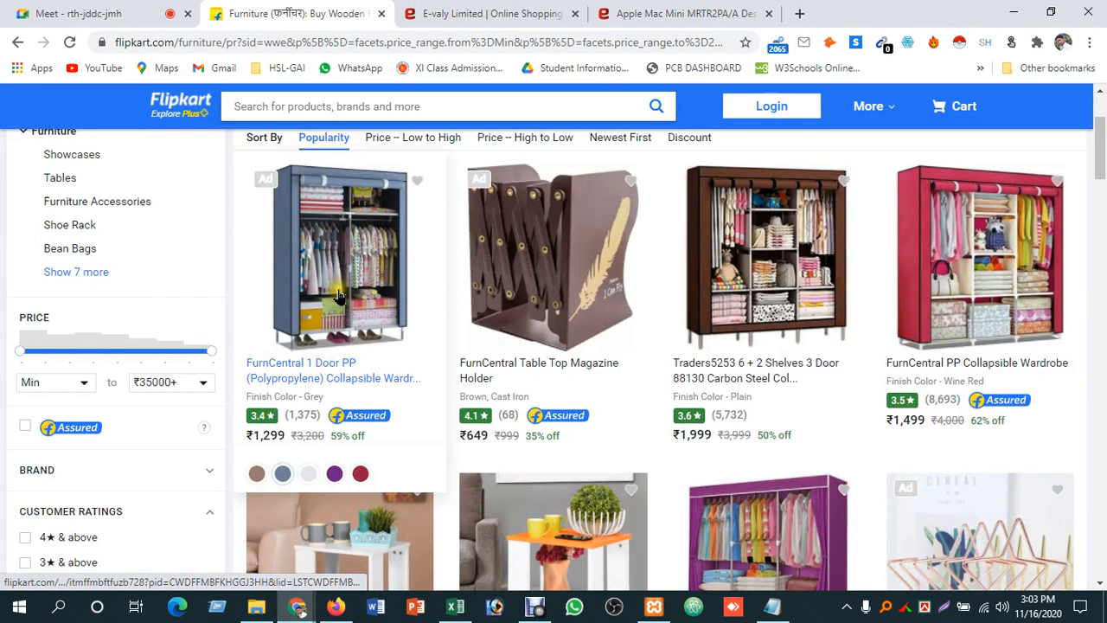
click(313, 381)
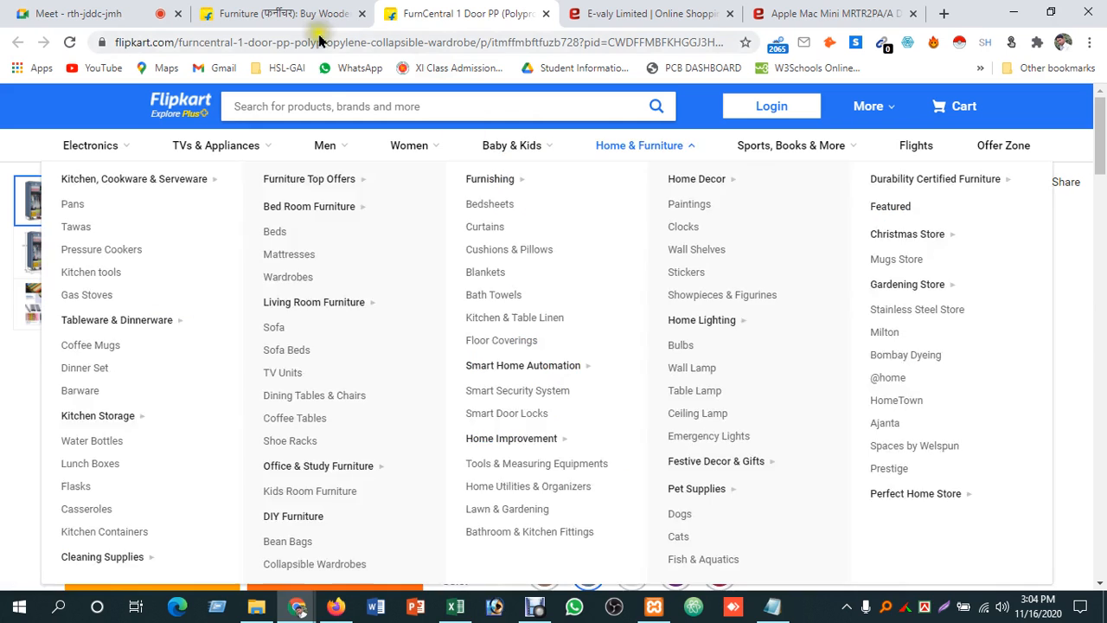
Step: Switch back to Firefox and look through the list of existing product categories
click(336, 605)
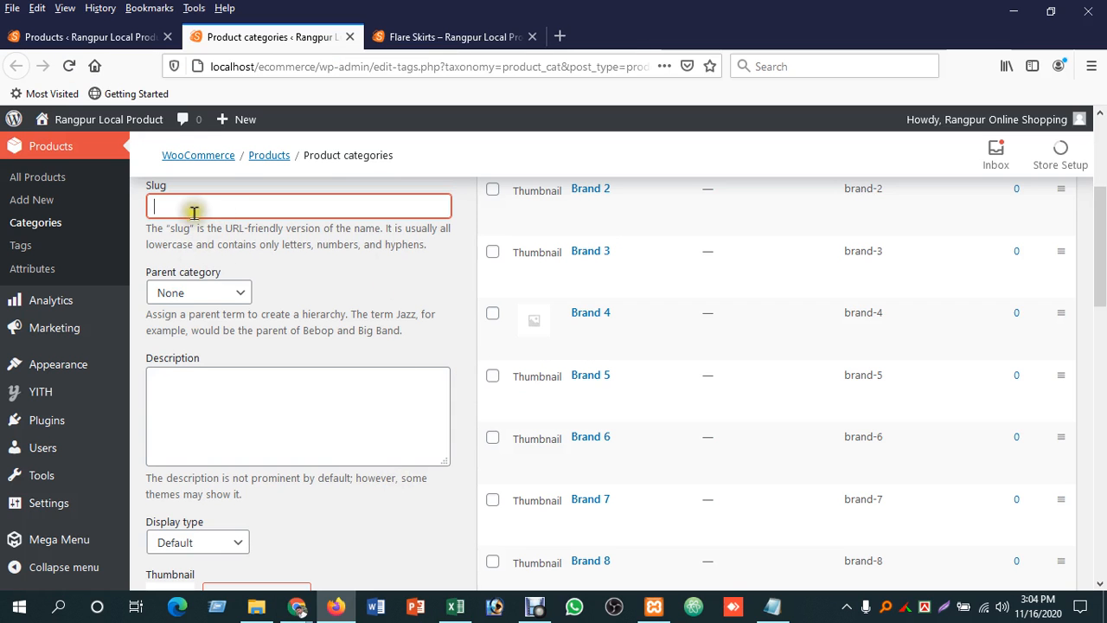
scroll(287, 260, up, 1)
scroll(287, 259, up, 1)
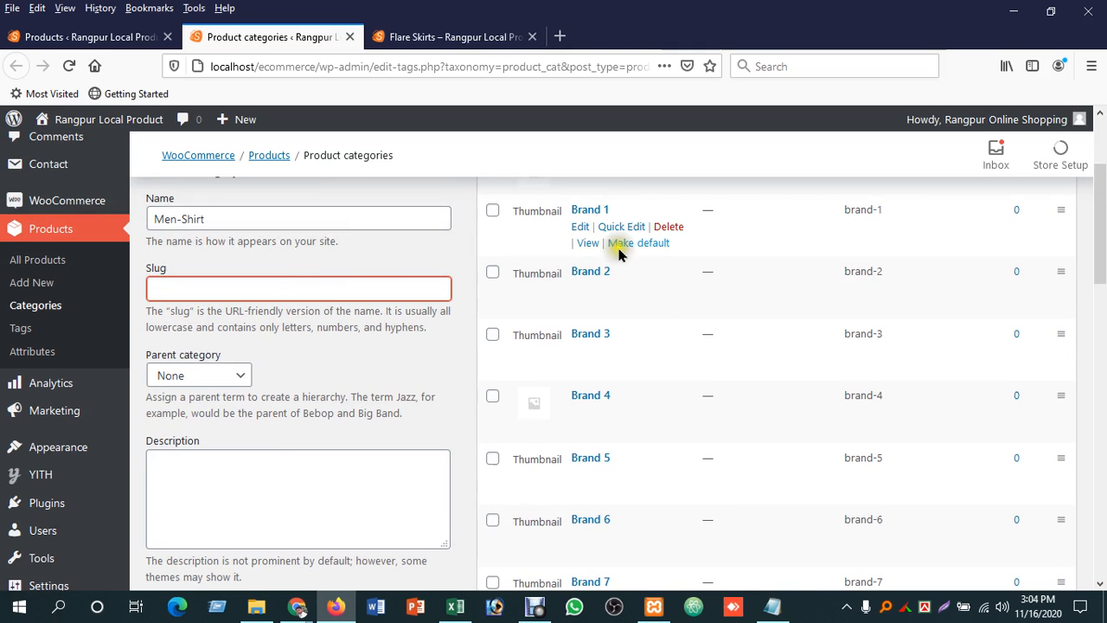
scroll(581, 536, down, 1)
scroll(581, 536, down, 6)
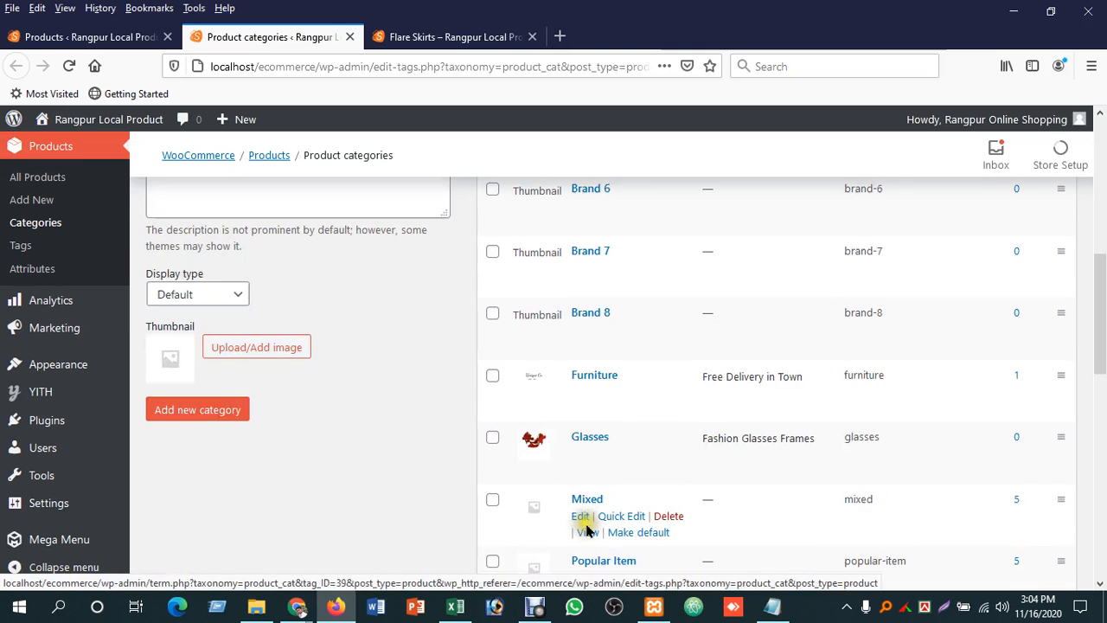
scroll(587, 530, up, 1)
scroll(587, 530, up, 10)
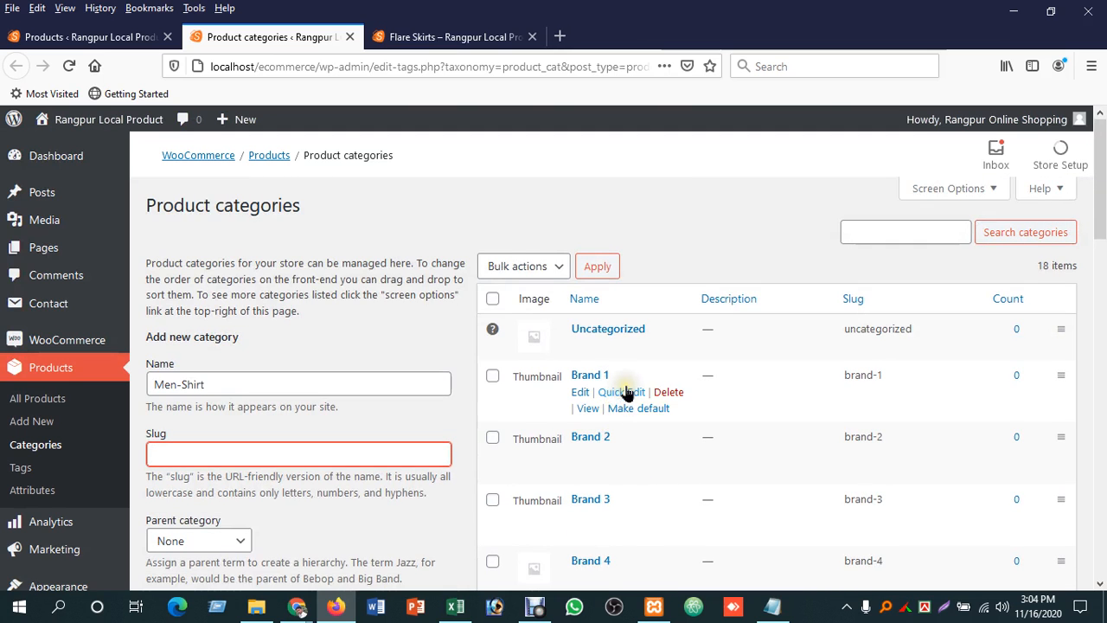
scroll(230, 486, down, 1)
scroll(229, 486, down, 3)
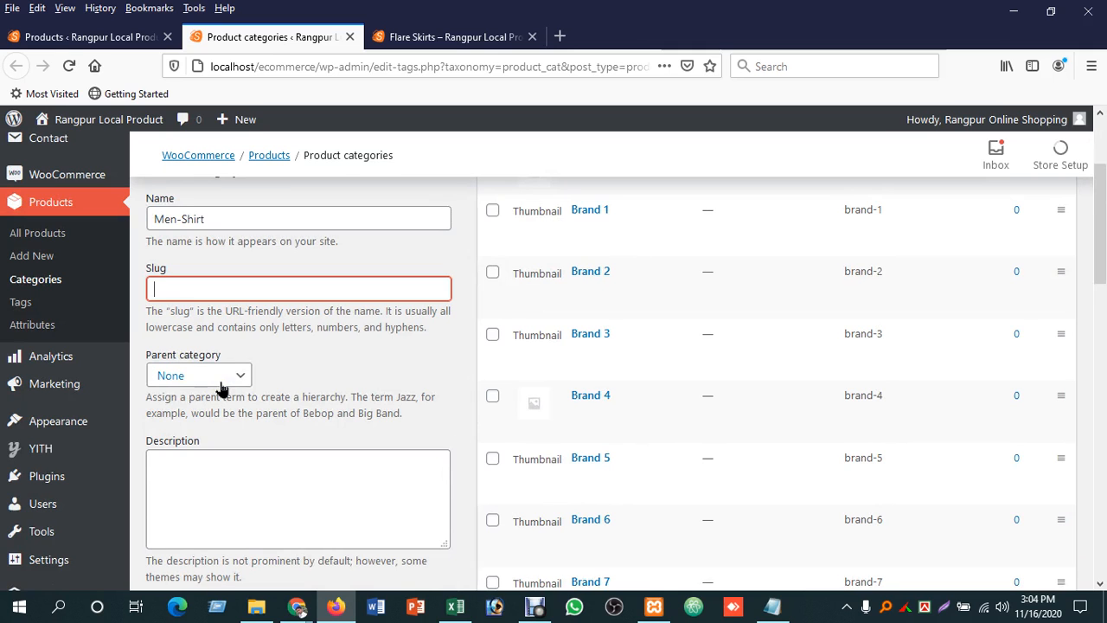
Step: Keep the new category's parent as None and set its display type to Products
click(222, 381)
click(222, 383)
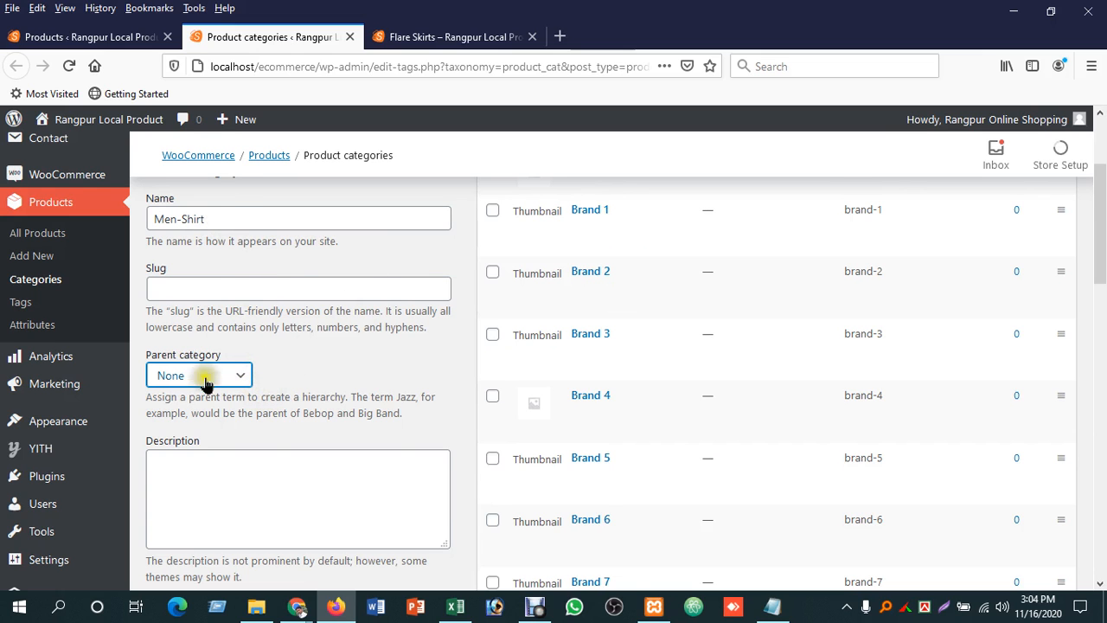
scroll(294, 417, down, 5)
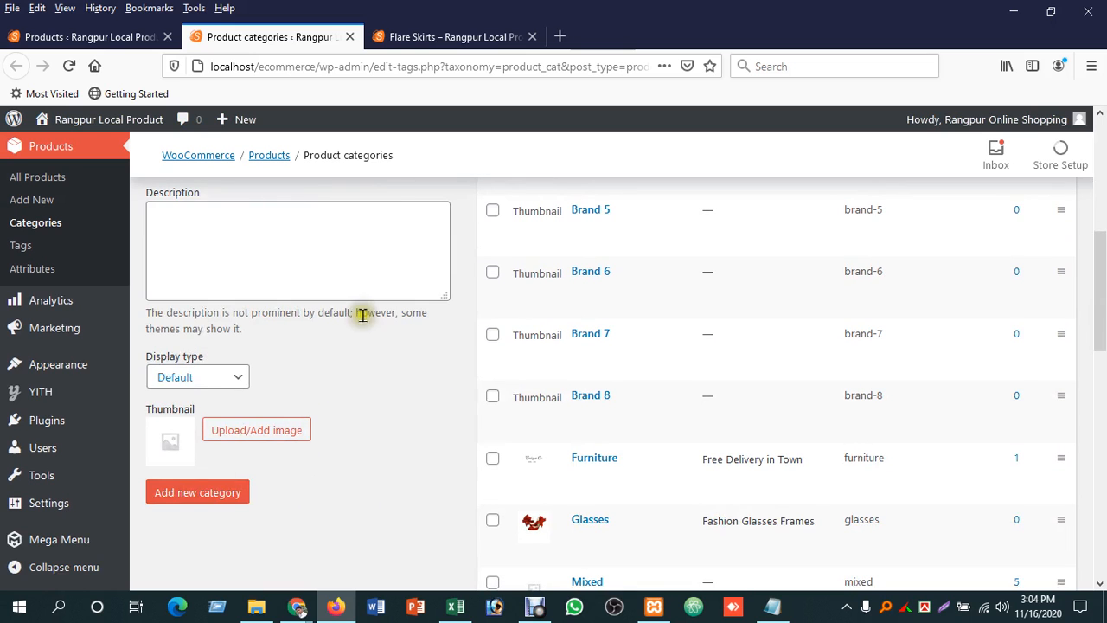
click(222, 378)
click(222, 378)
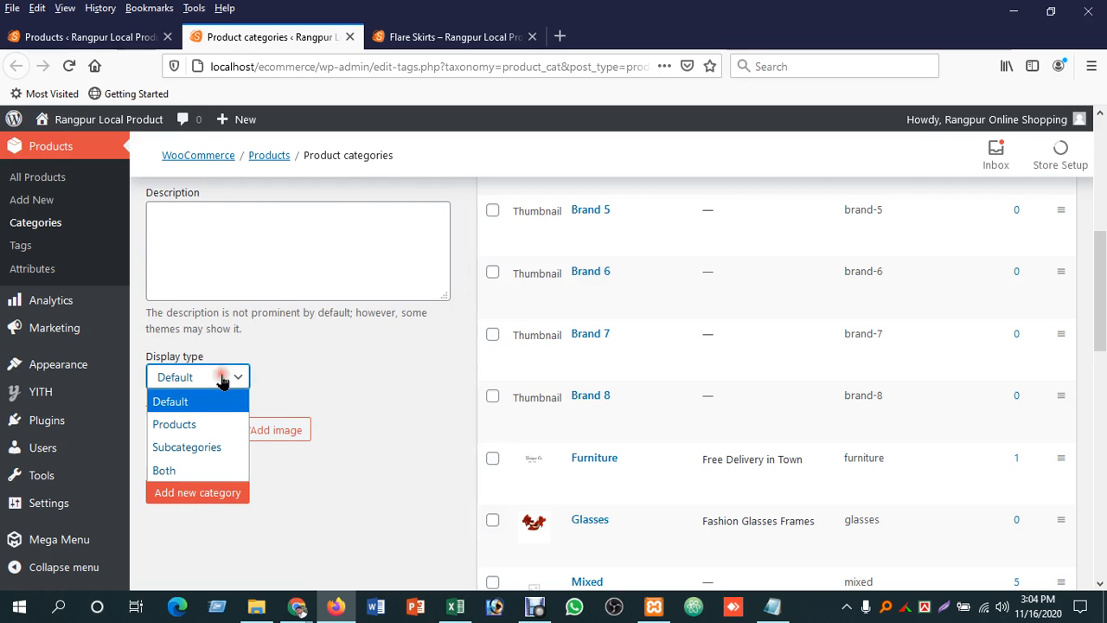
click(213, 433)
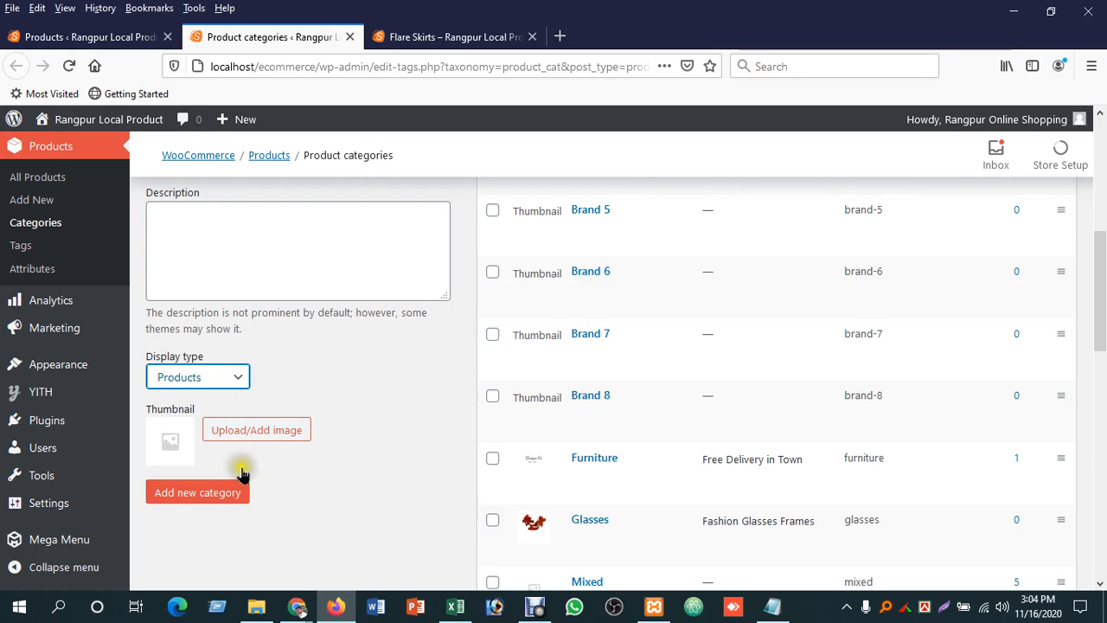
Step: Add the Men-Shirt category and check its entry in the category list
click(209, 502)
click(215, 508)
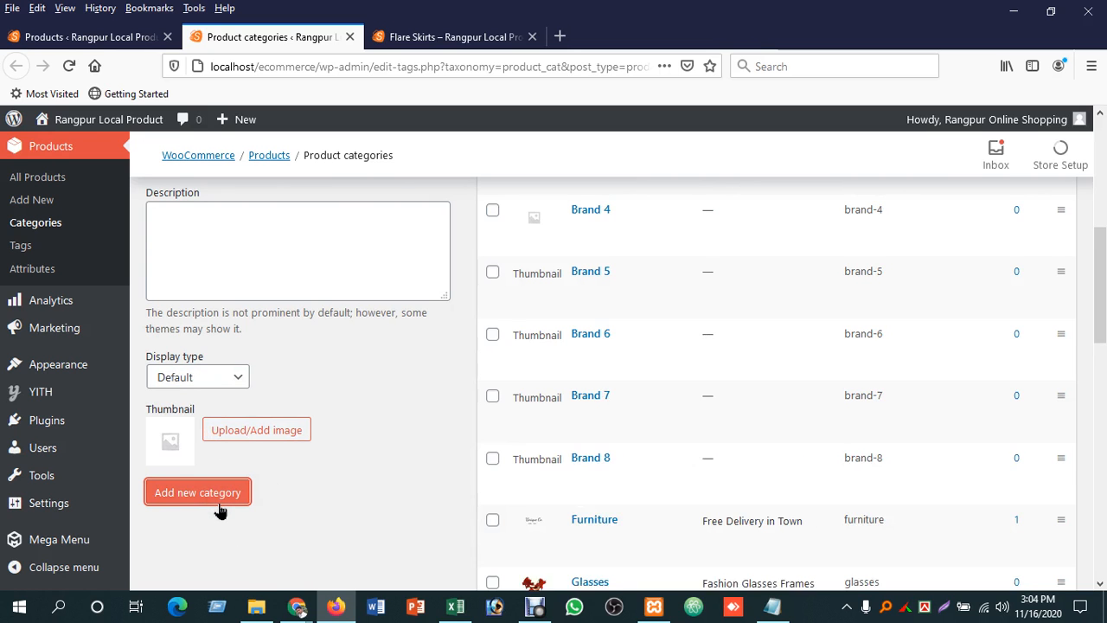
scroll(217, 510, up, 5)
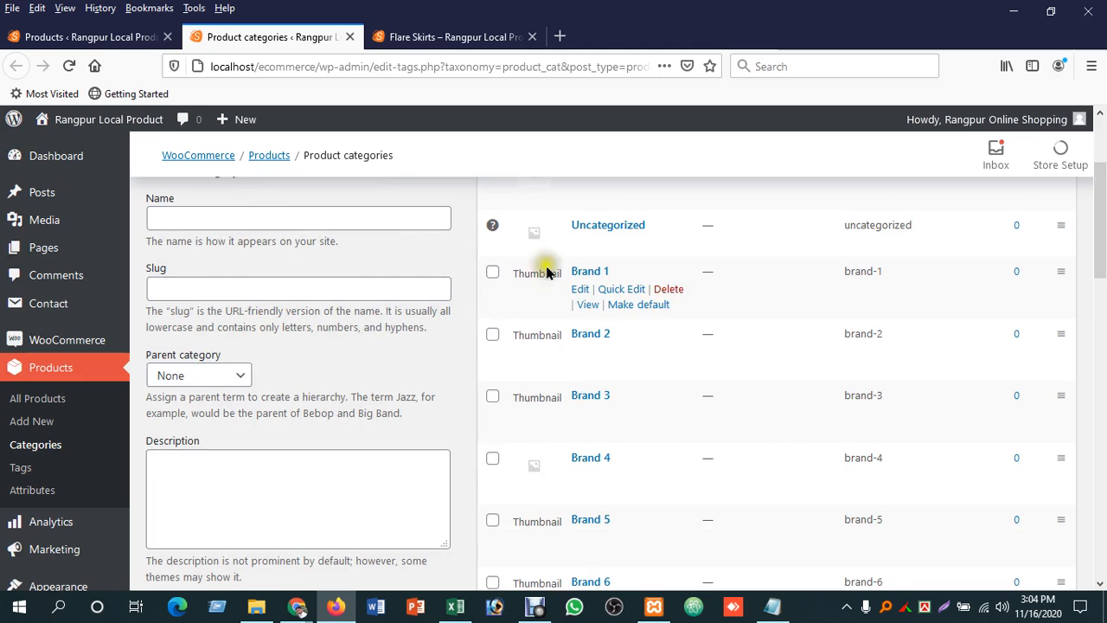
scroll(766, 334, up, 3)
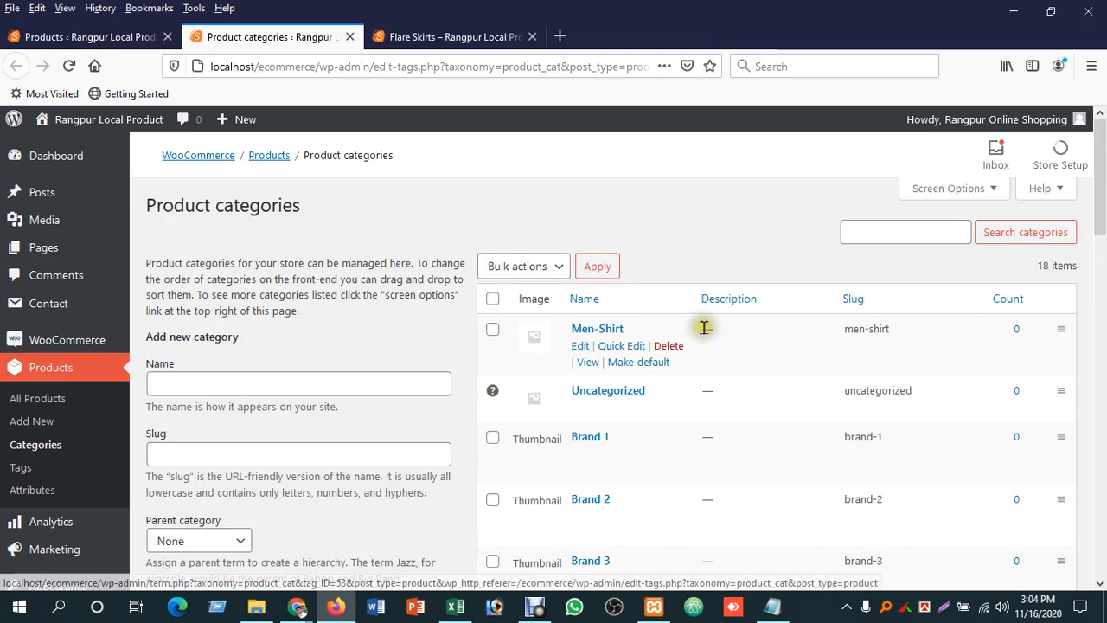
Step: Name the new product category Easyfashion and leave its slug empty
click(227, 385)
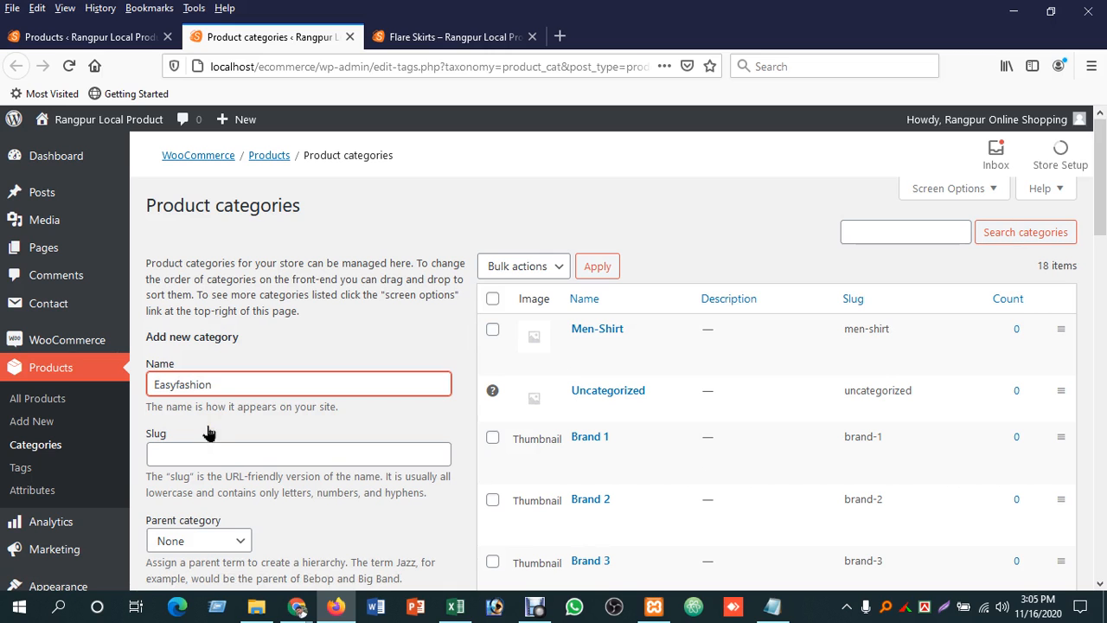
click(210, 452)
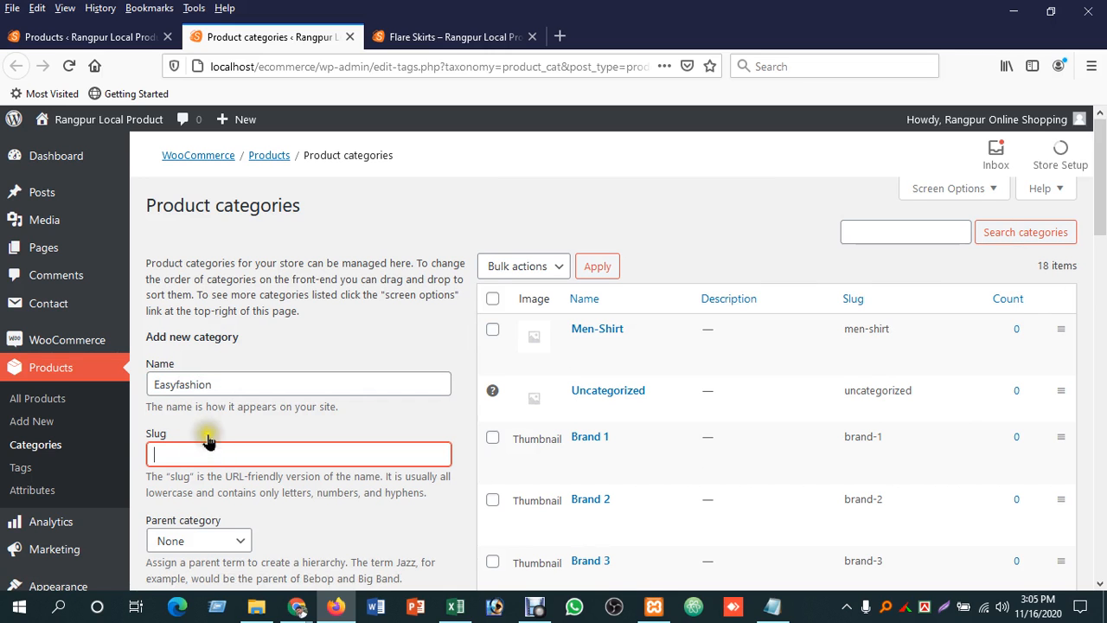
scroll(208, 437, down, 4)
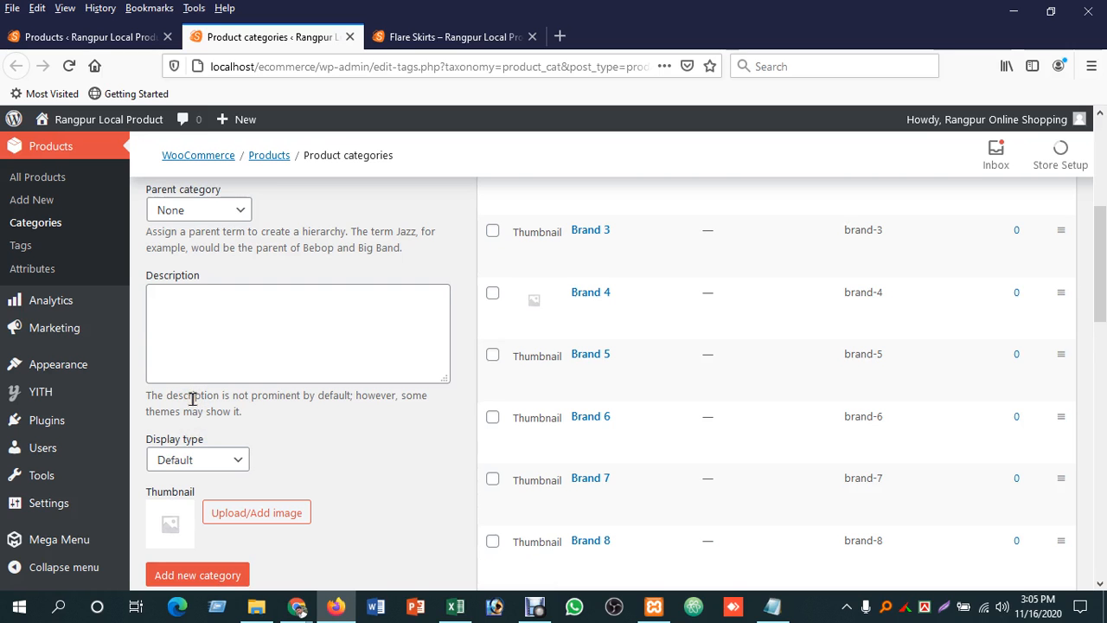
scroll(198, 424, down, 1)
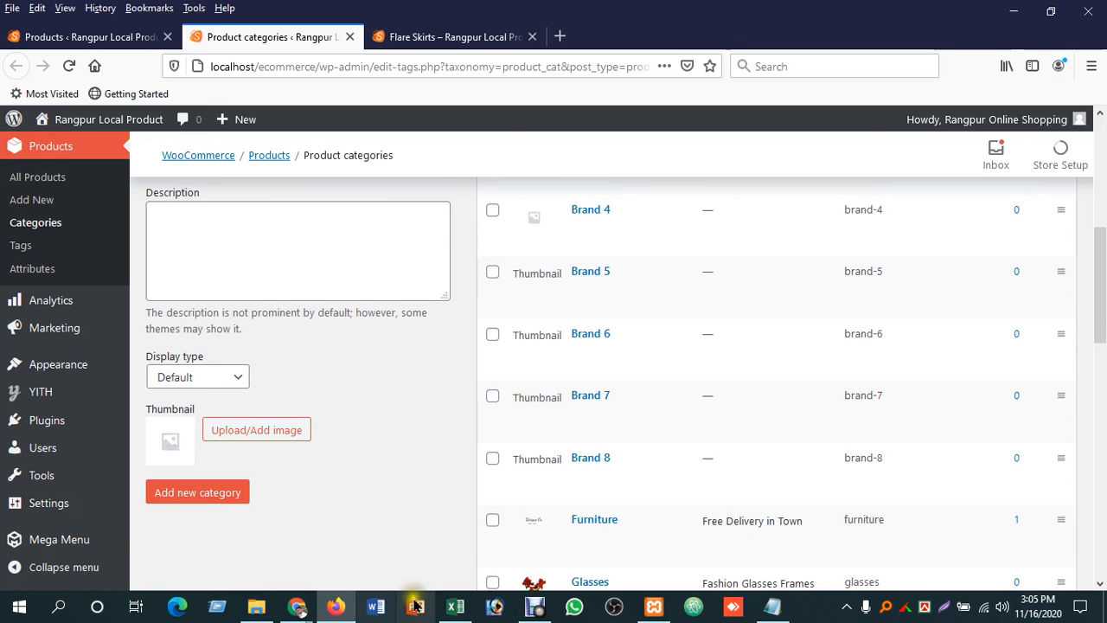
click(533, 608)
click(405, 446)
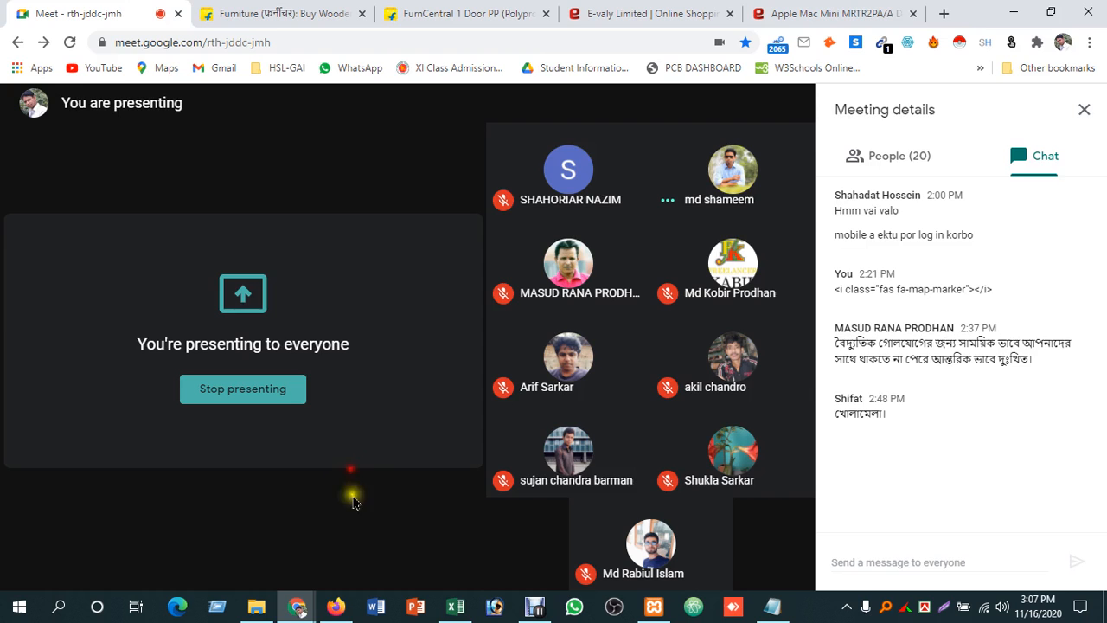
click(336, 606)
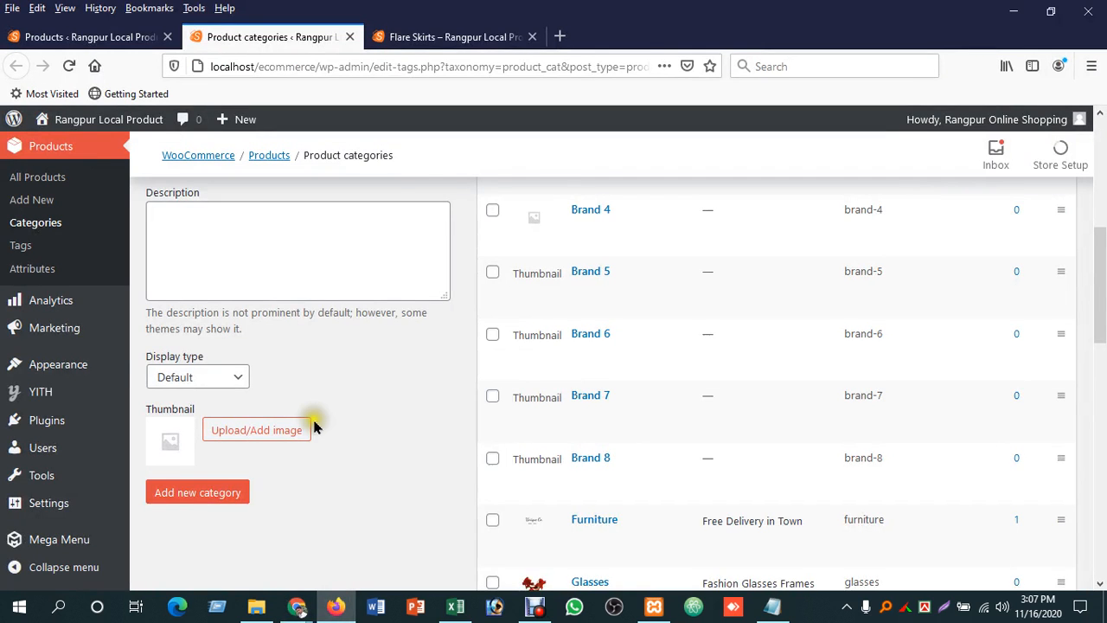
Step: Set the Easyfashion category's parent to Men-Shirt
scroll(315, 424, up, 4)
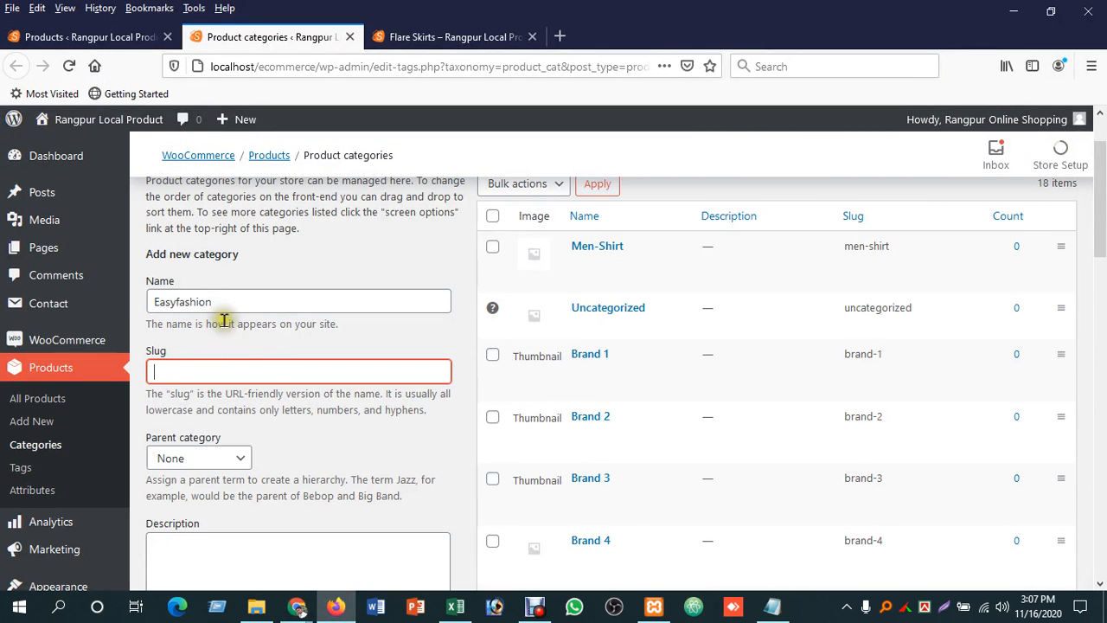
scroll(242, 370, down, 3)
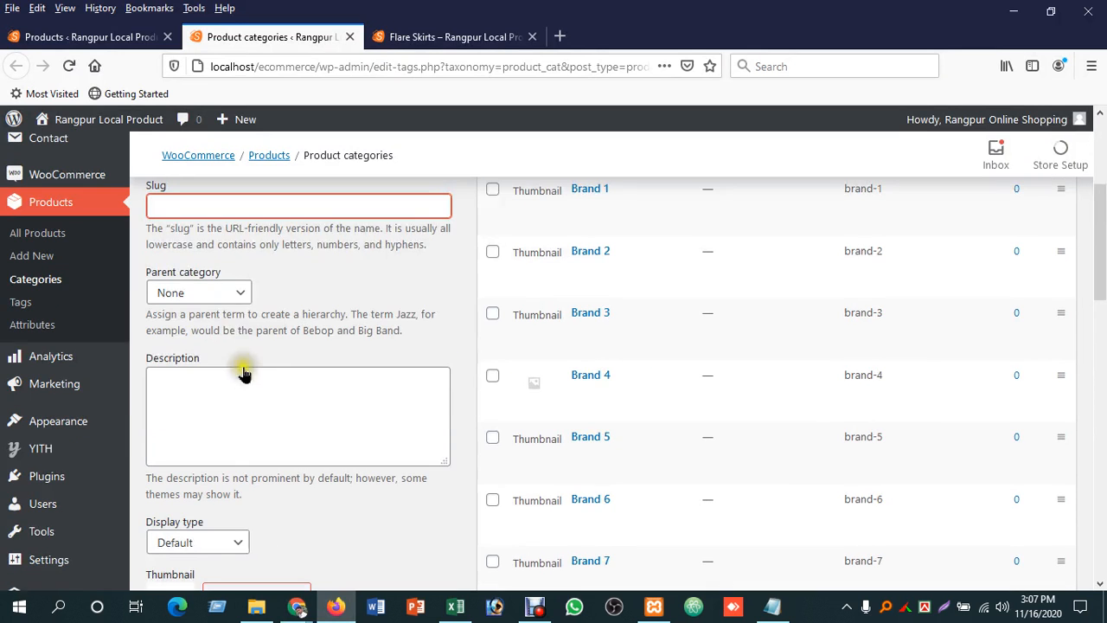
scroll(227, 247, up, 3)
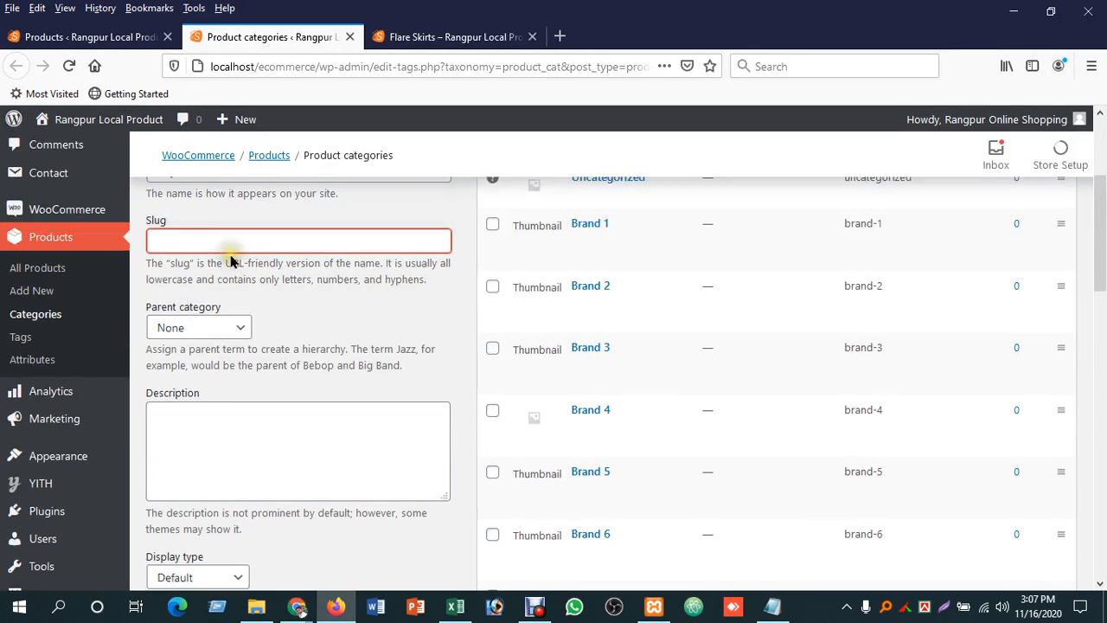
scroll(225, 349, down, 2)
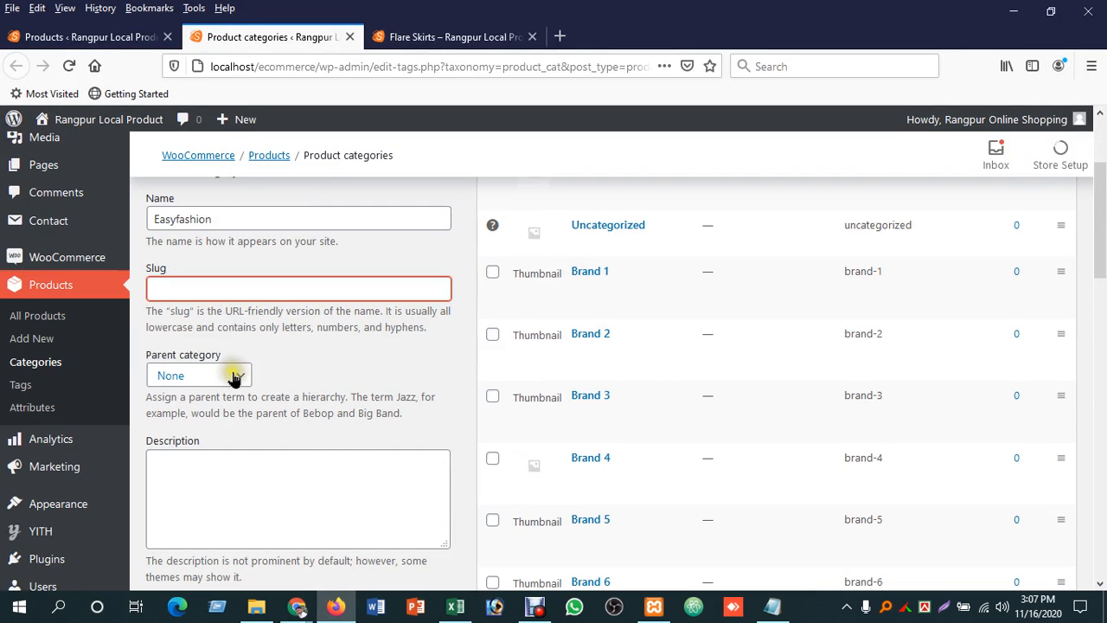
click(234, 377)
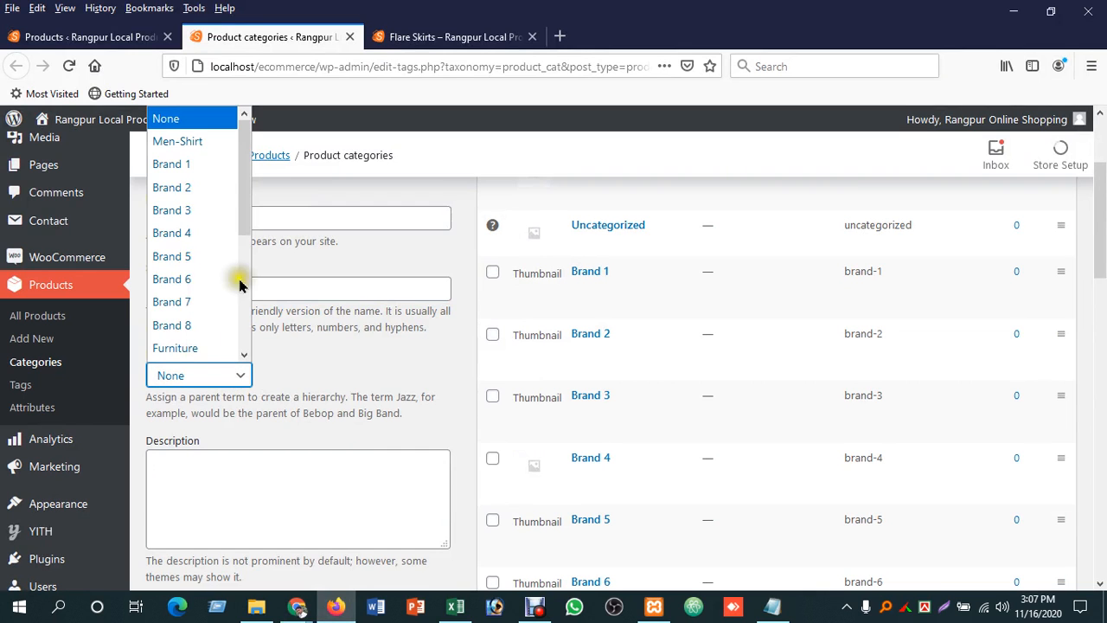
click(215, 143)
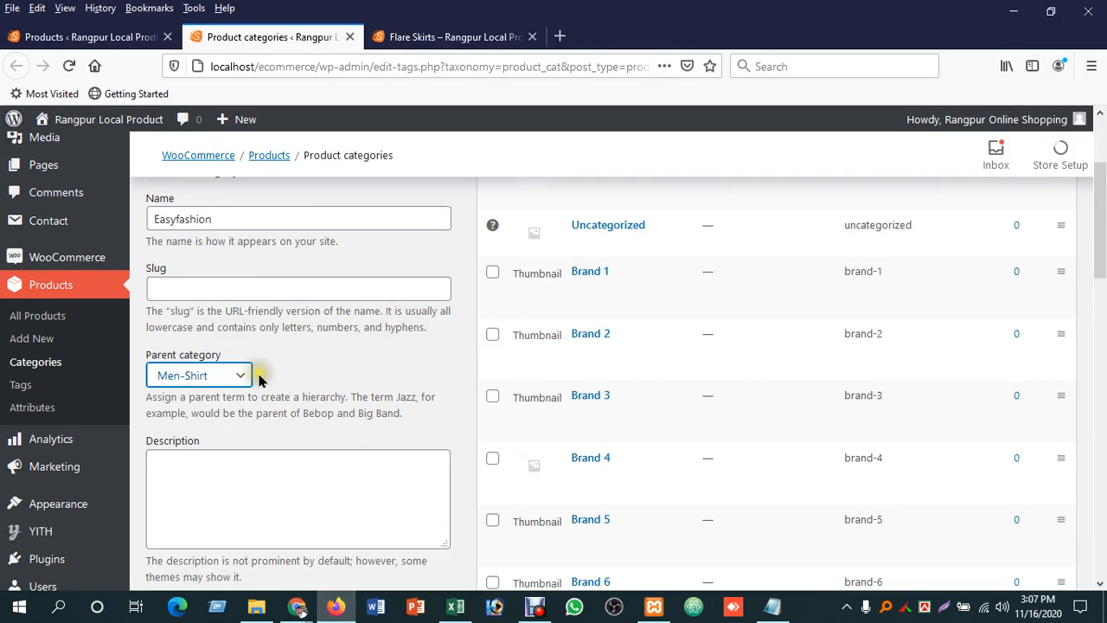
Step: Set the display type to Products, add the Easyfashion category and check its entry in the category list
scroll(258, 377, down, 2)
scroll(268, 309, down, 4)
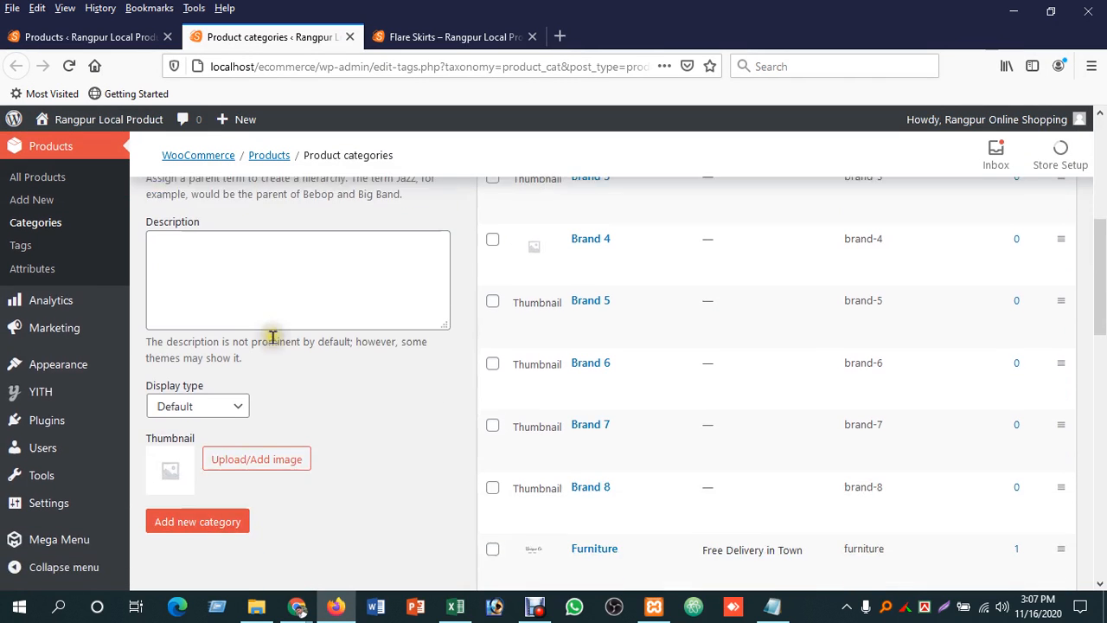
click(227, 379)
click(214, 424)
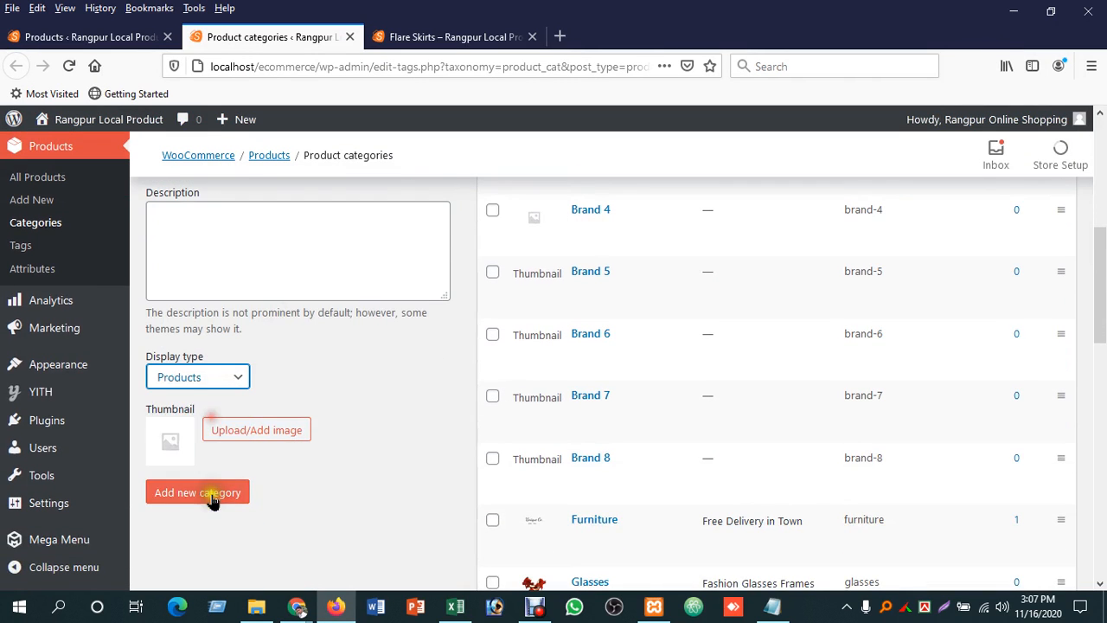
click(212, 493)
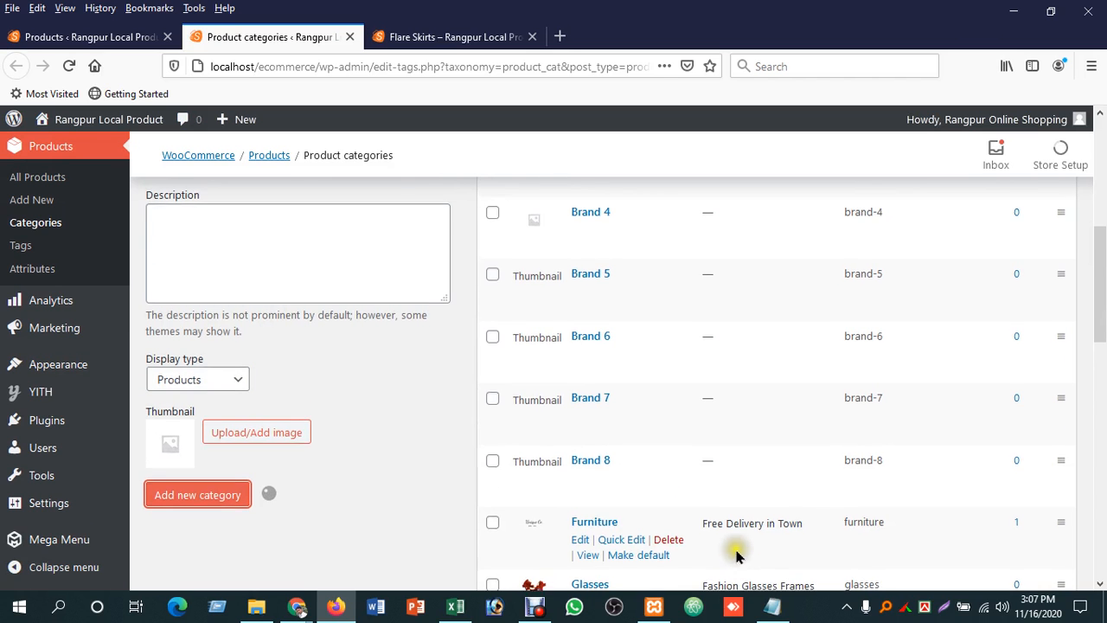
scroll(734, 549, up, 5)
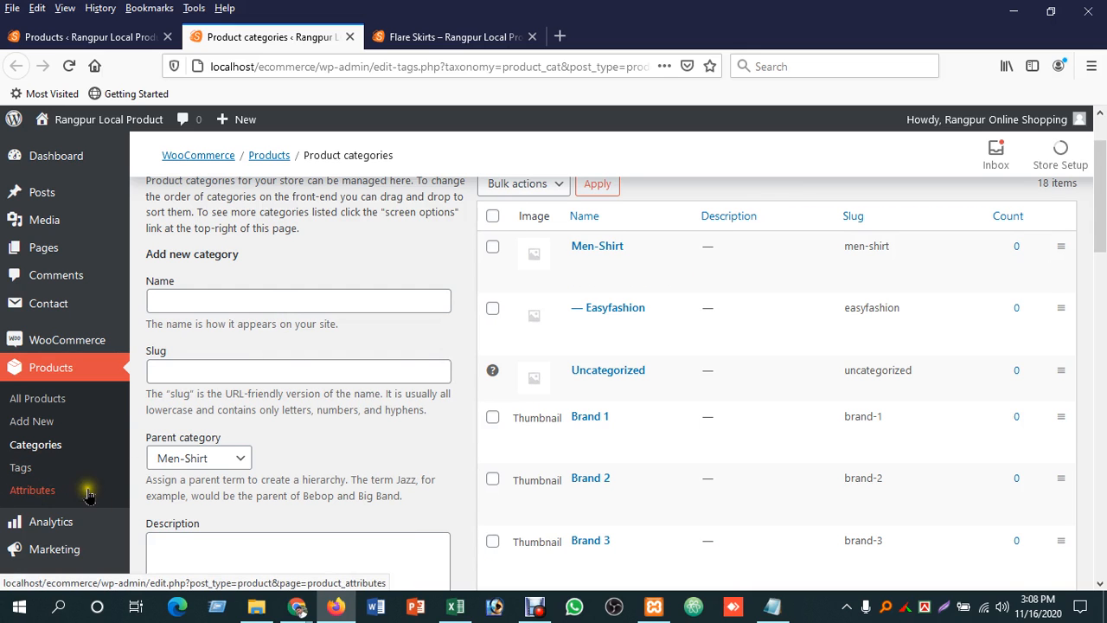
Step: Open the product attributes page, look at the attribute:color heading in the sample Excel file, and return to the new attribute form in Firefox
click(36, 497)
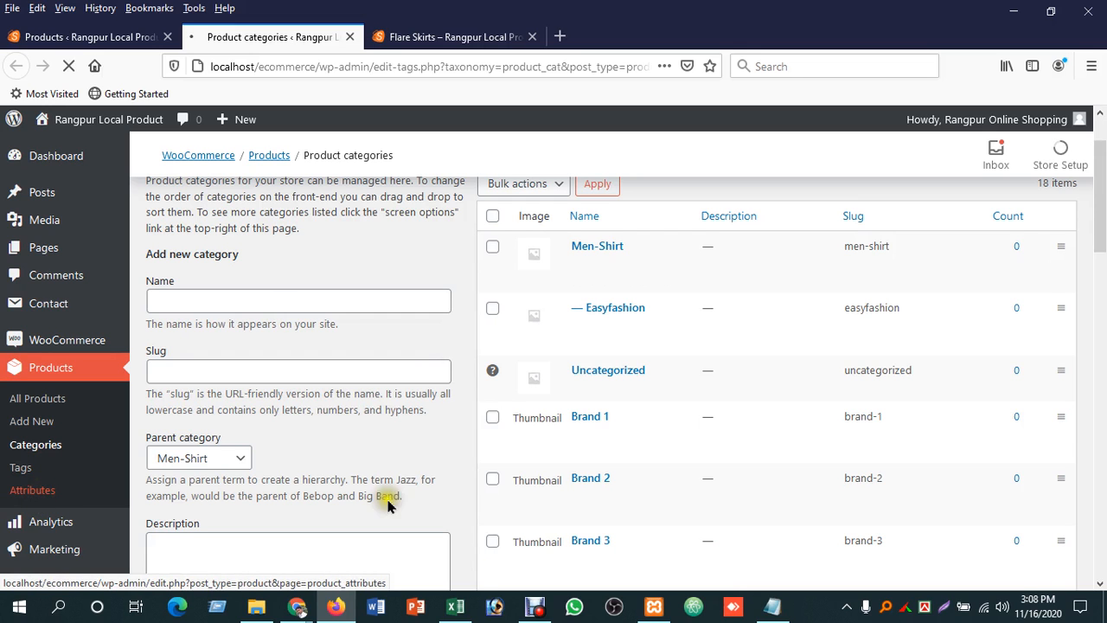
click(449, 608)
click(1003, 178)
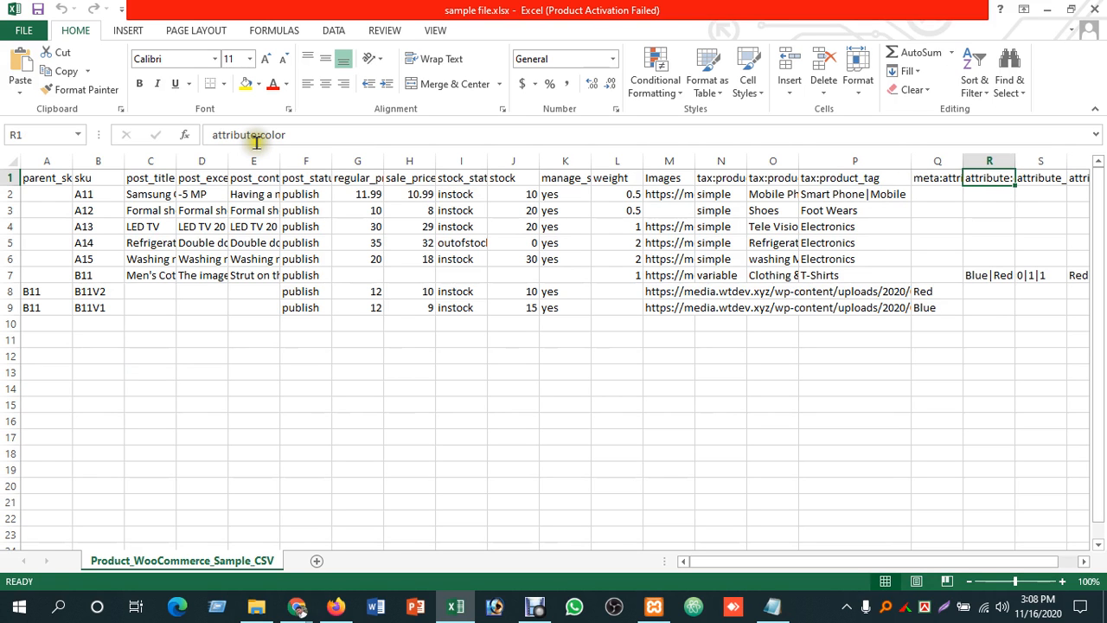
click(299, 608)
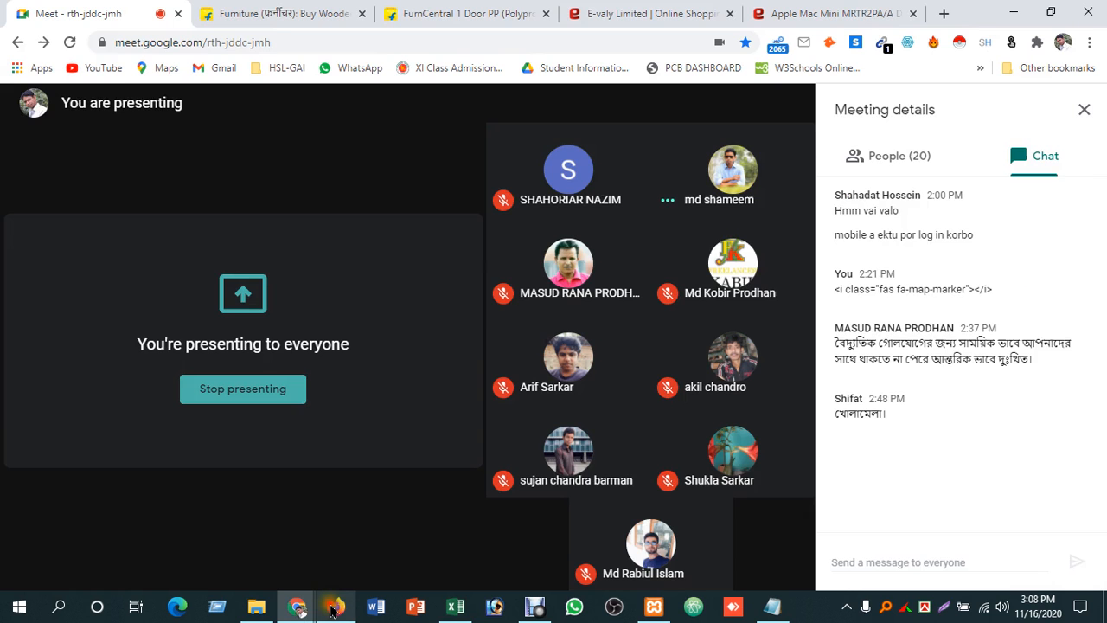
click(334, 609)
scroll(353, 489, down, 5)
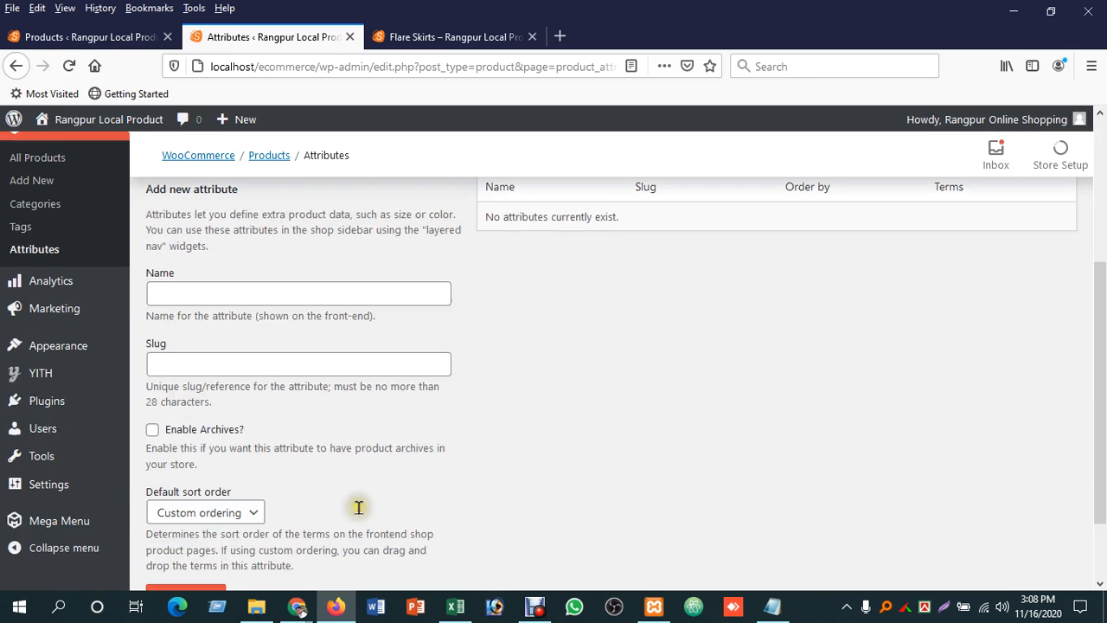
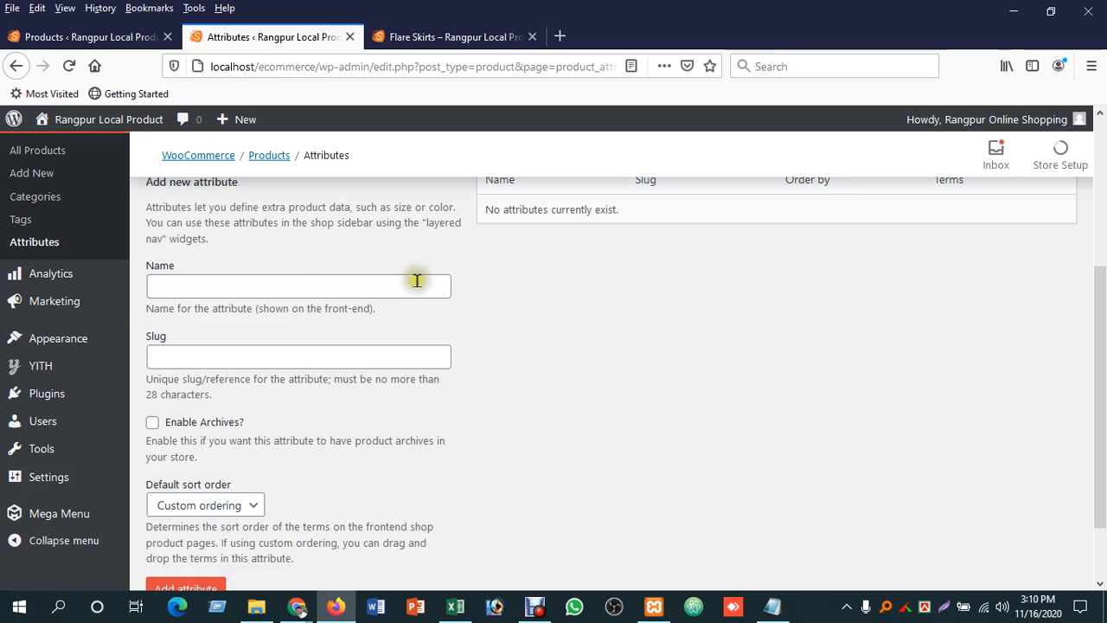
Step: Enter Size as the name of the new product attribute
scroll(411, 290, up, 3)
scroll(147, 381, down, 3)
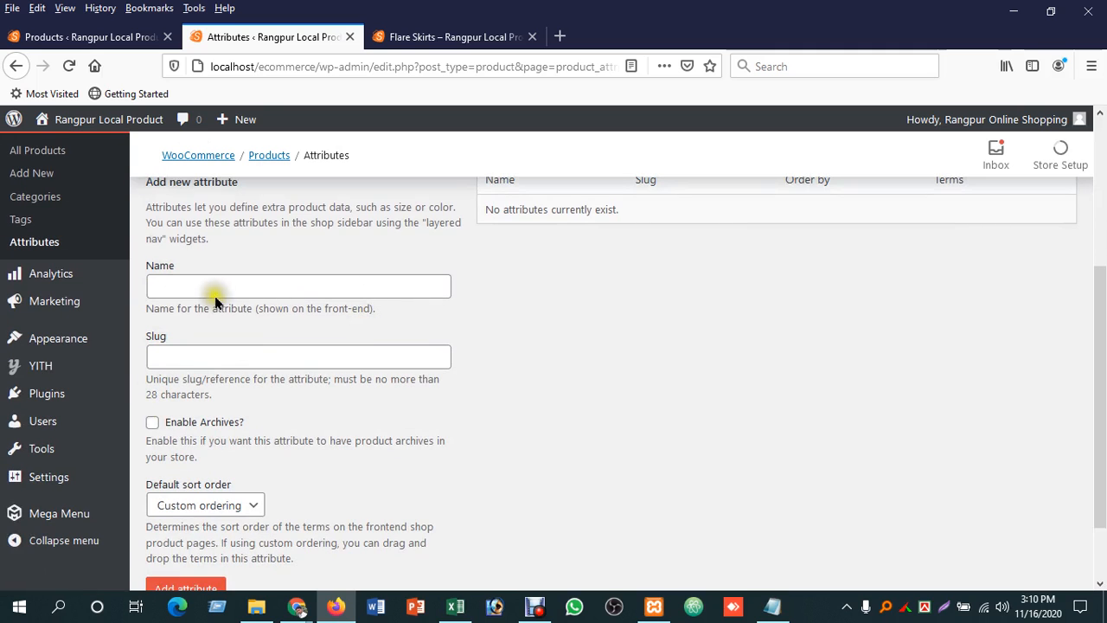
click(221, 287)
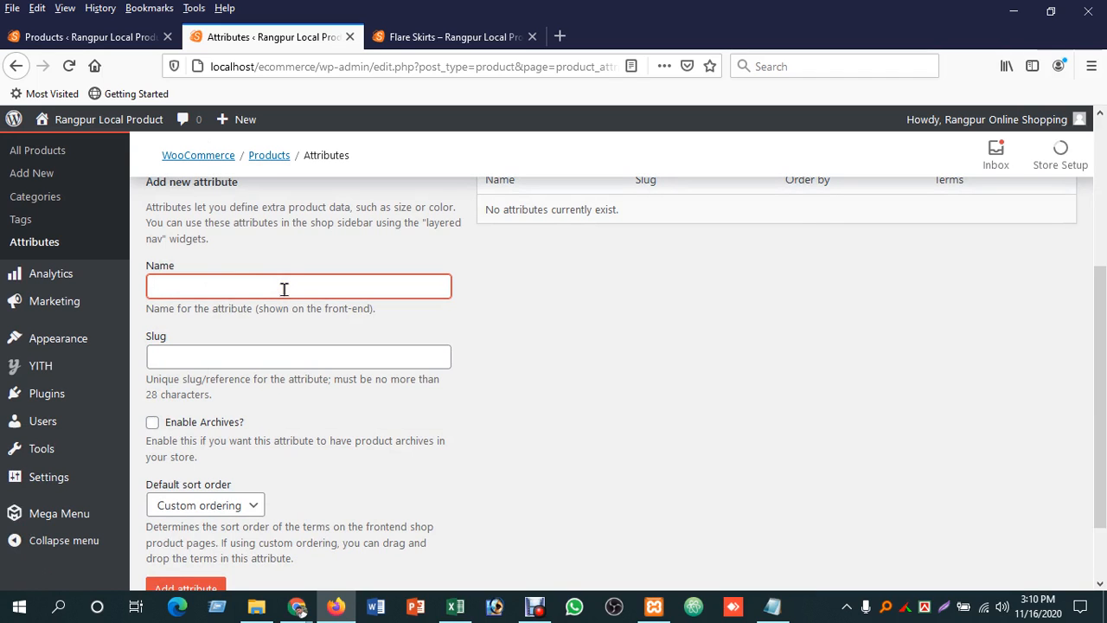
text(Size)
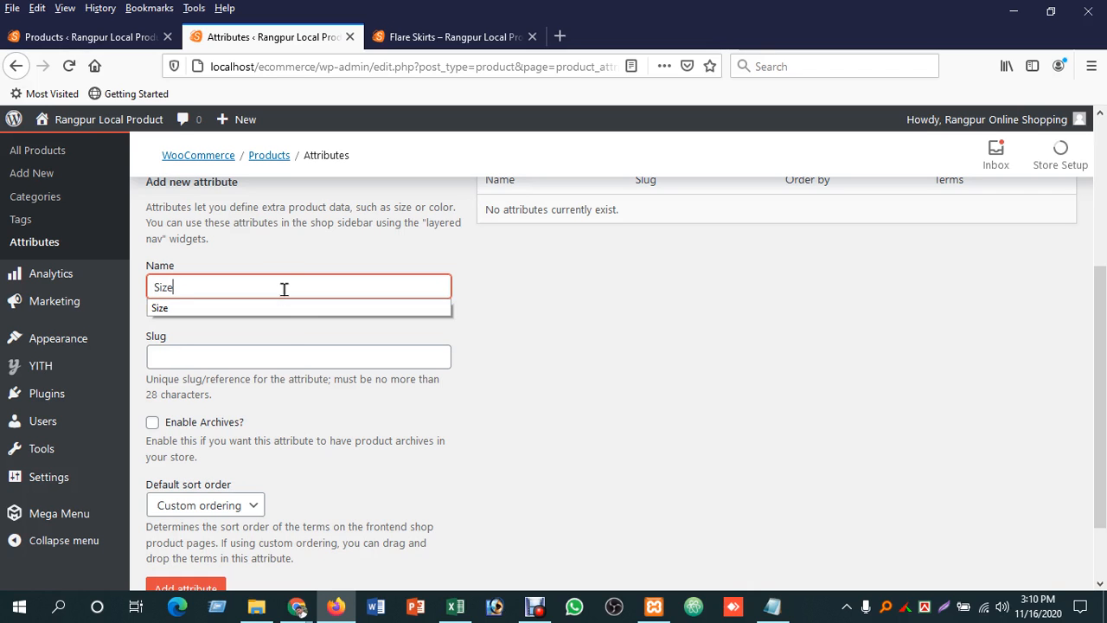
click(286, 314)
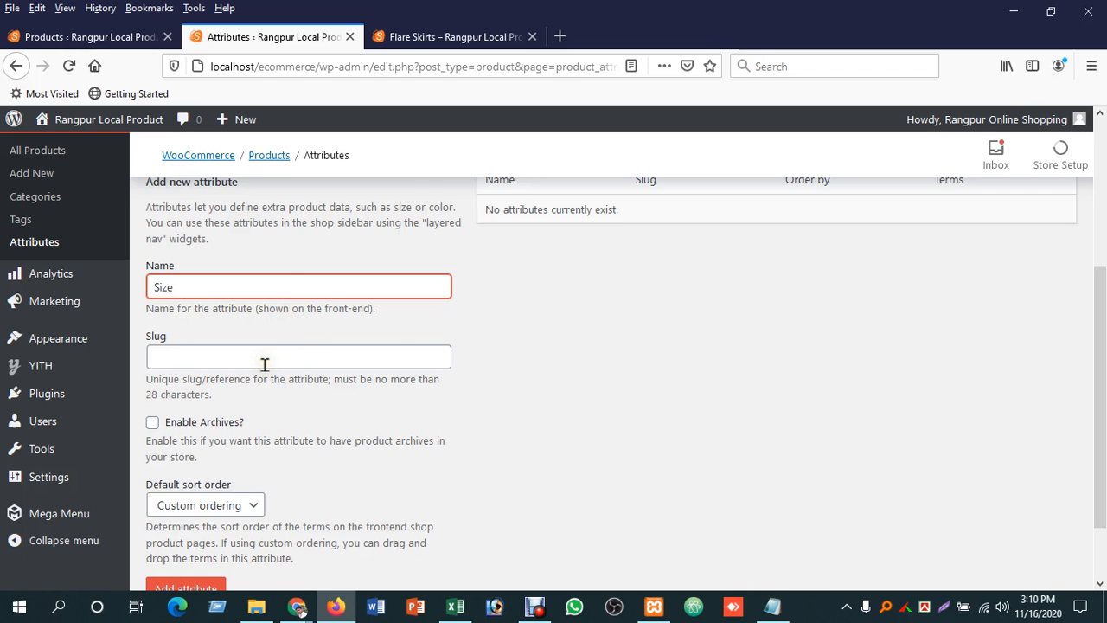
Step: Keep Custom ordering as the default sort order and add the Size attribute
scroll(268, 360, down, 2)
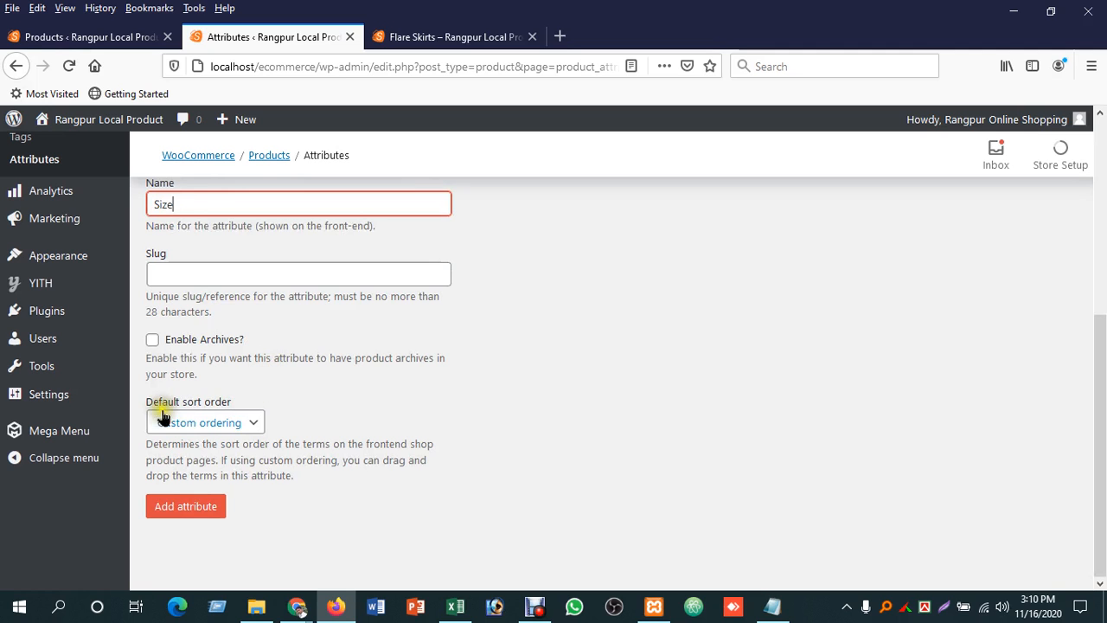
click(258, 423)
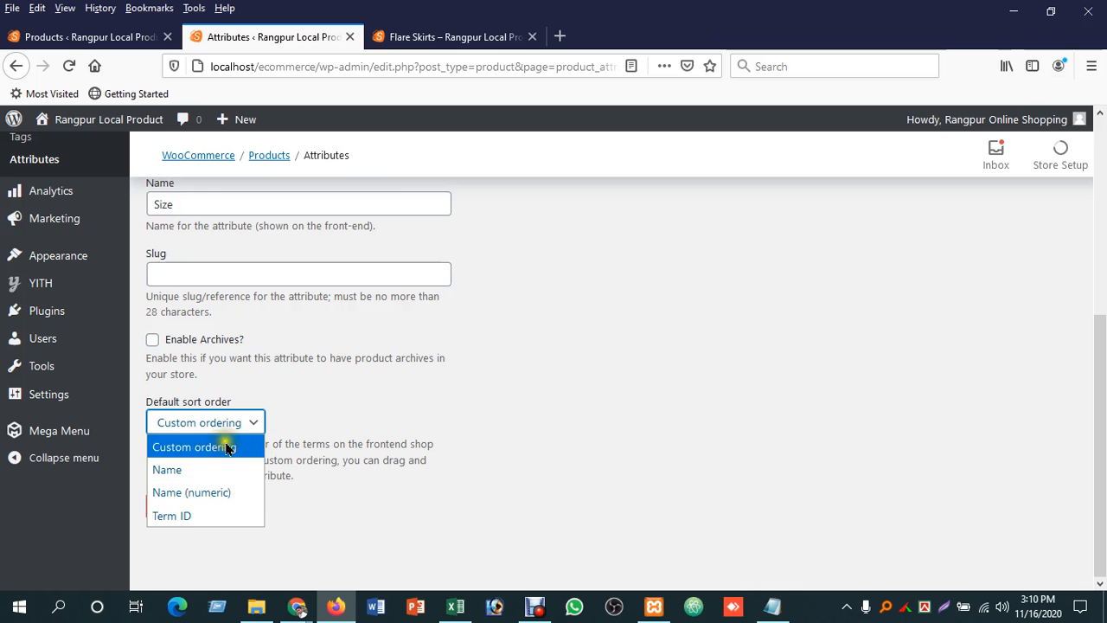
click(229, 424)
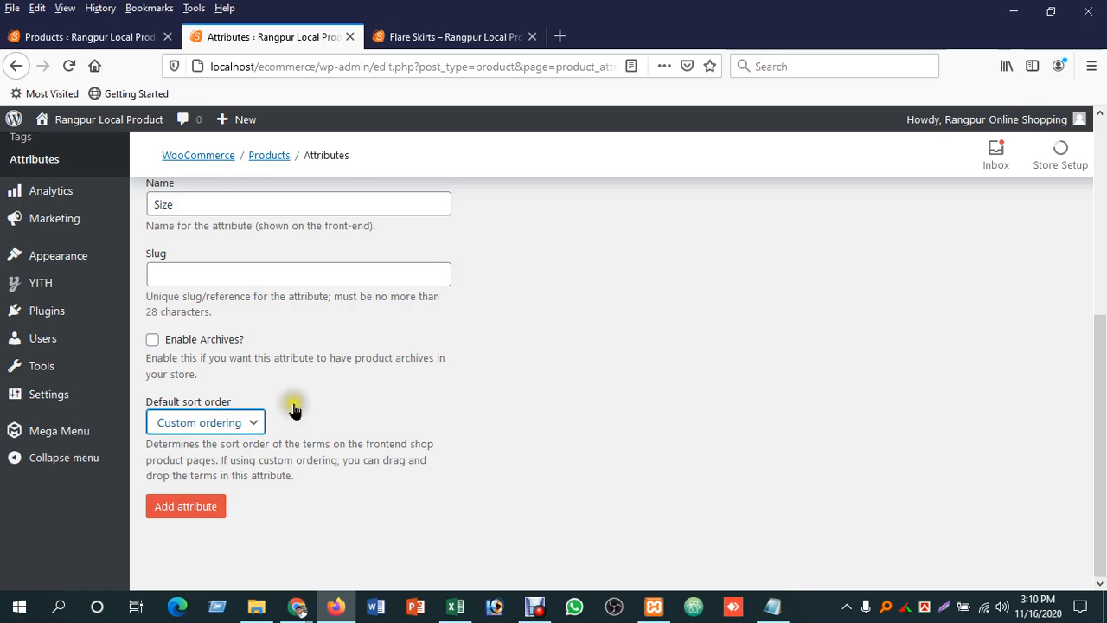
scroll(616, 363, up, 3)
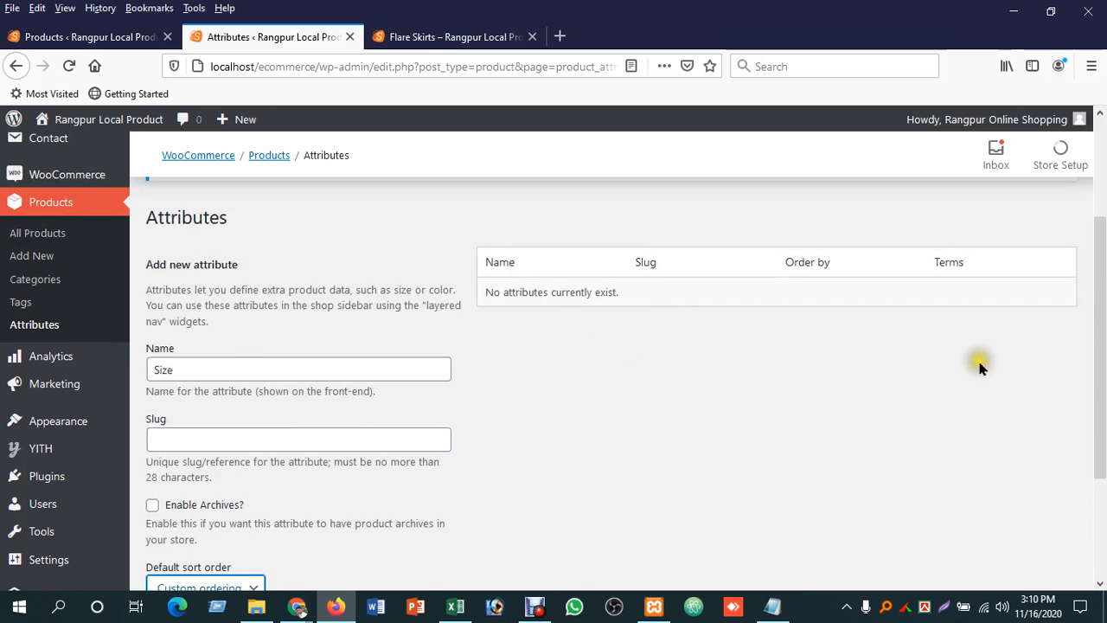
scroll(968, 372, down, 3)
click(222, 510)
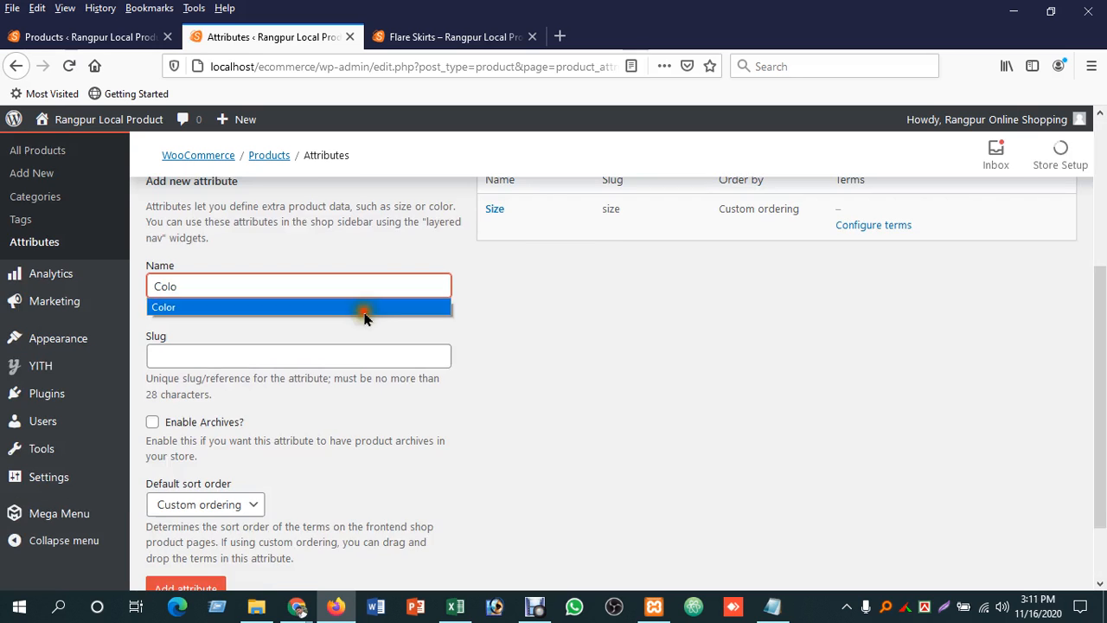
Step: Add a second attribute named Color with Custom ordering and check both entries in the attribute list
click(363, 310)
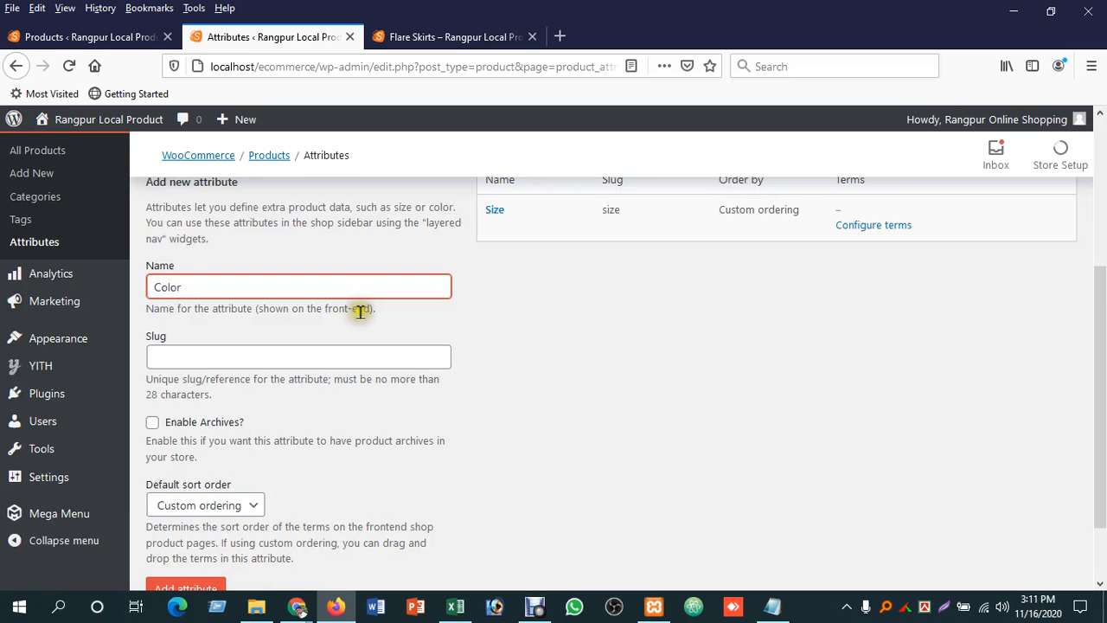
scroll(228, 363, down, 2)
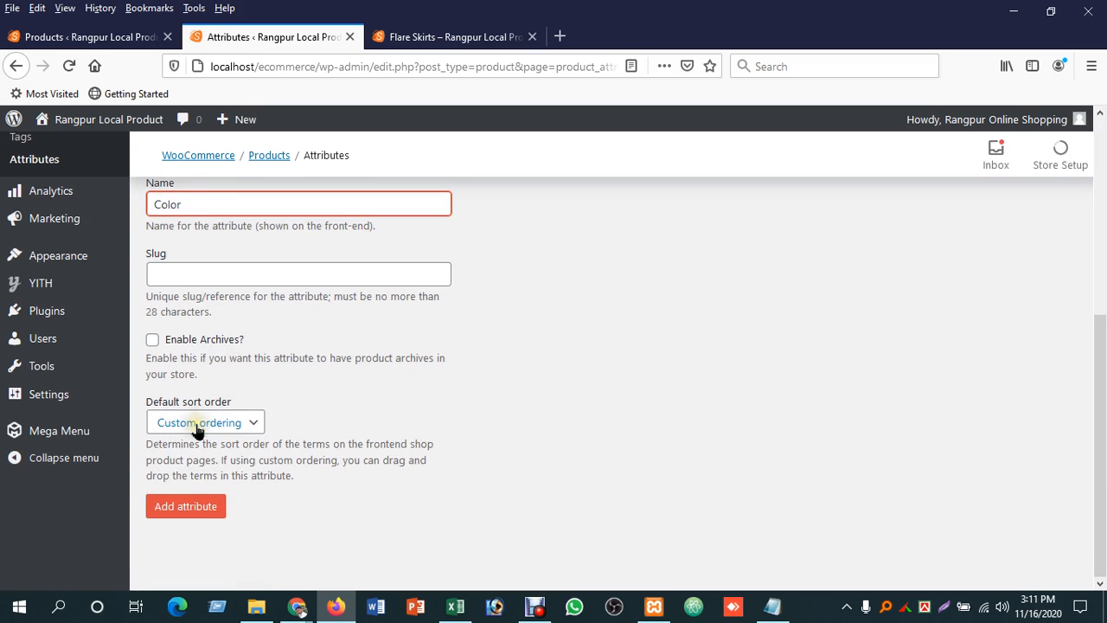
click(199, 519)
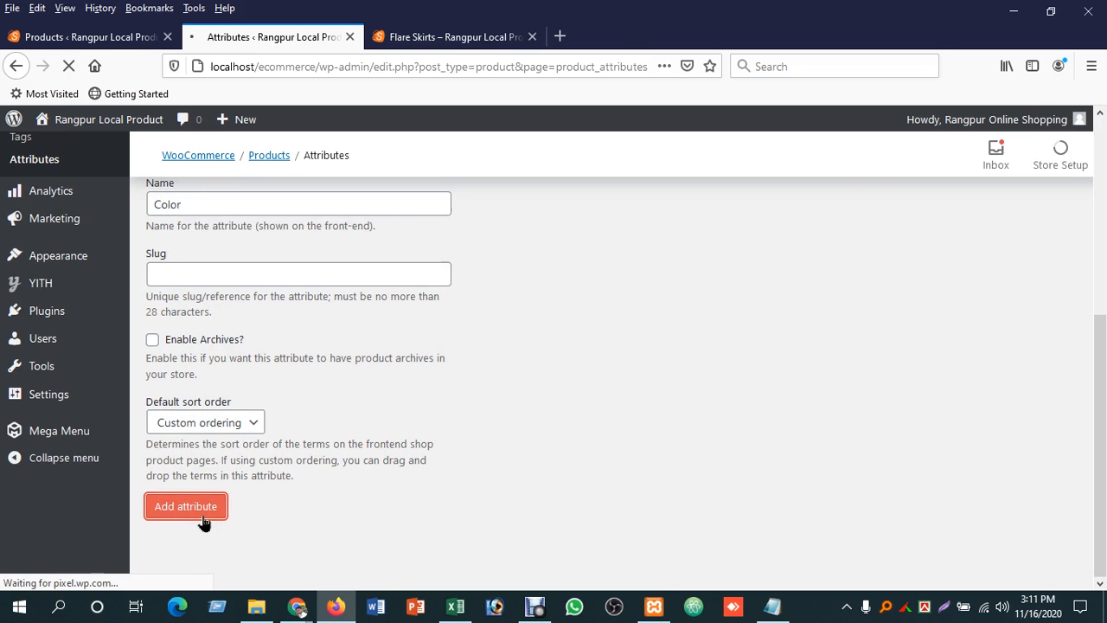
click(495, 457)
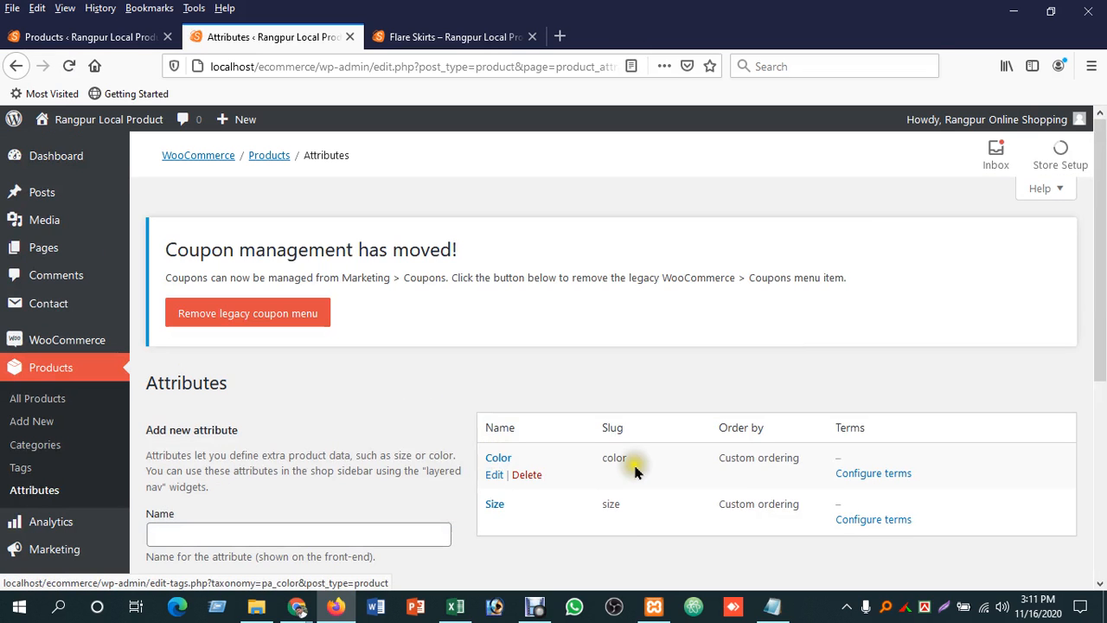
scroll(629, 482, down, 2)
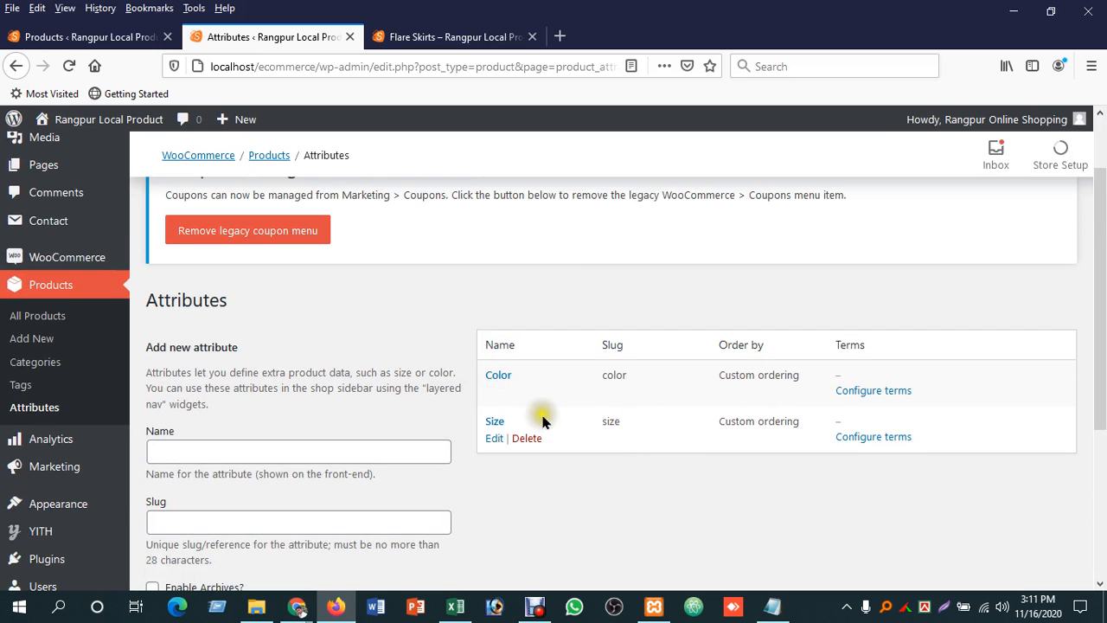
Step: Open the term configuration of the Color attribute and add Red as its first term
click(902, 390)
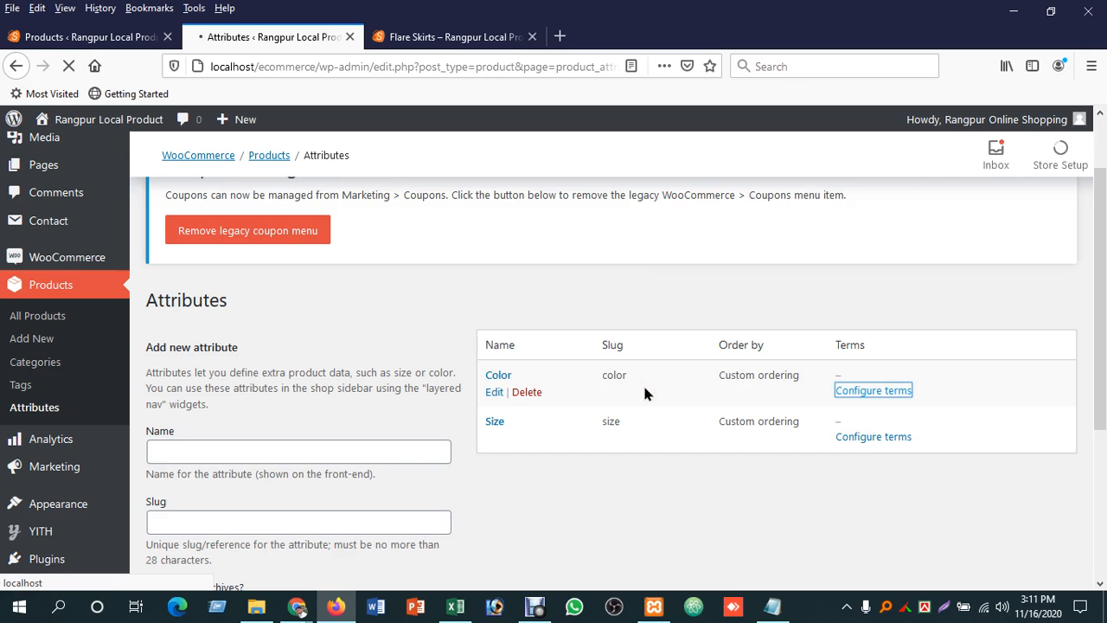
click(874, 392)
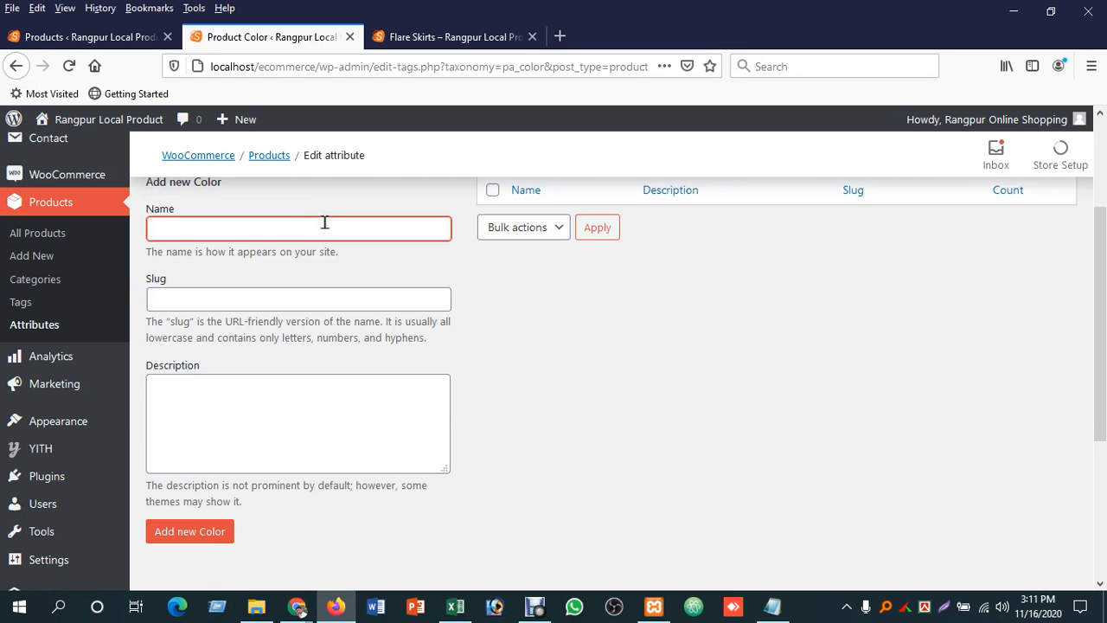
text(Re)
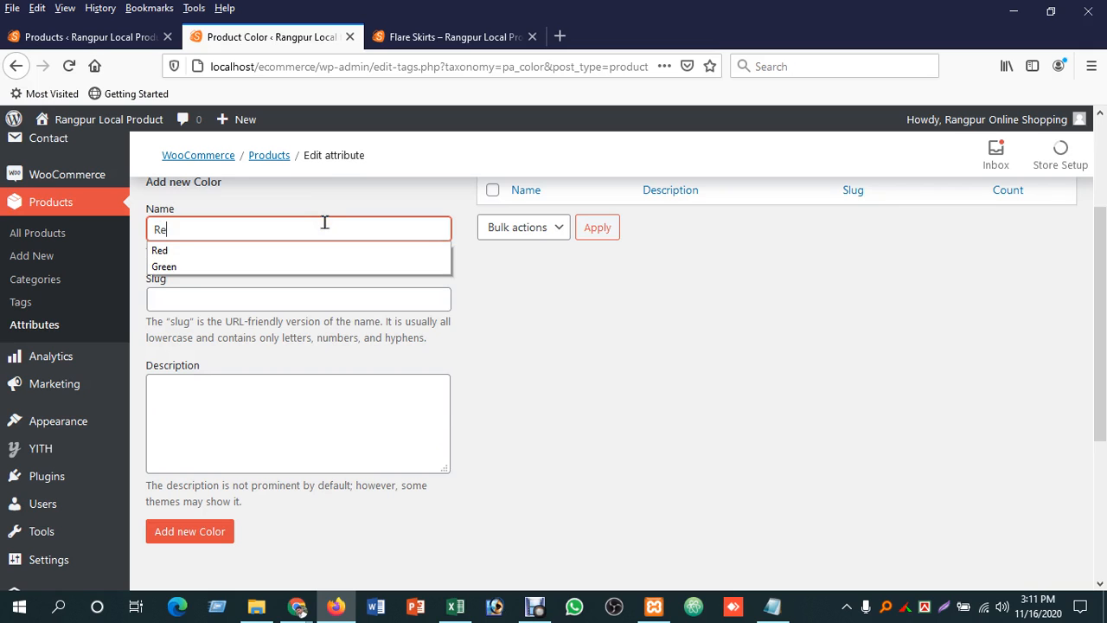
click(317, 251)
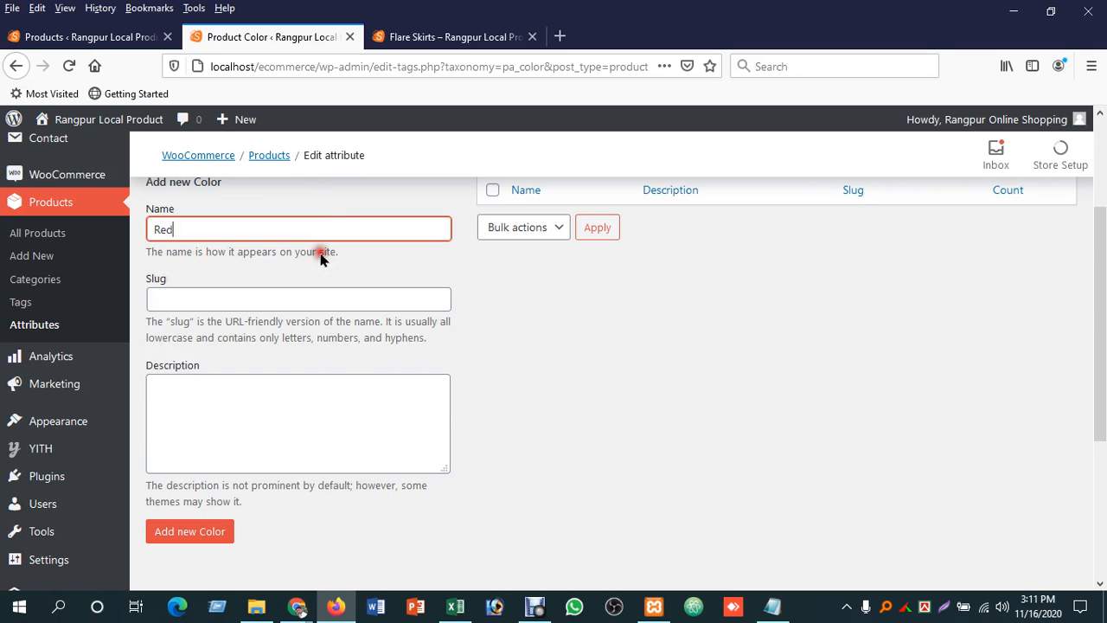
scroll(217, 441, down, 2)
click(205, 454)
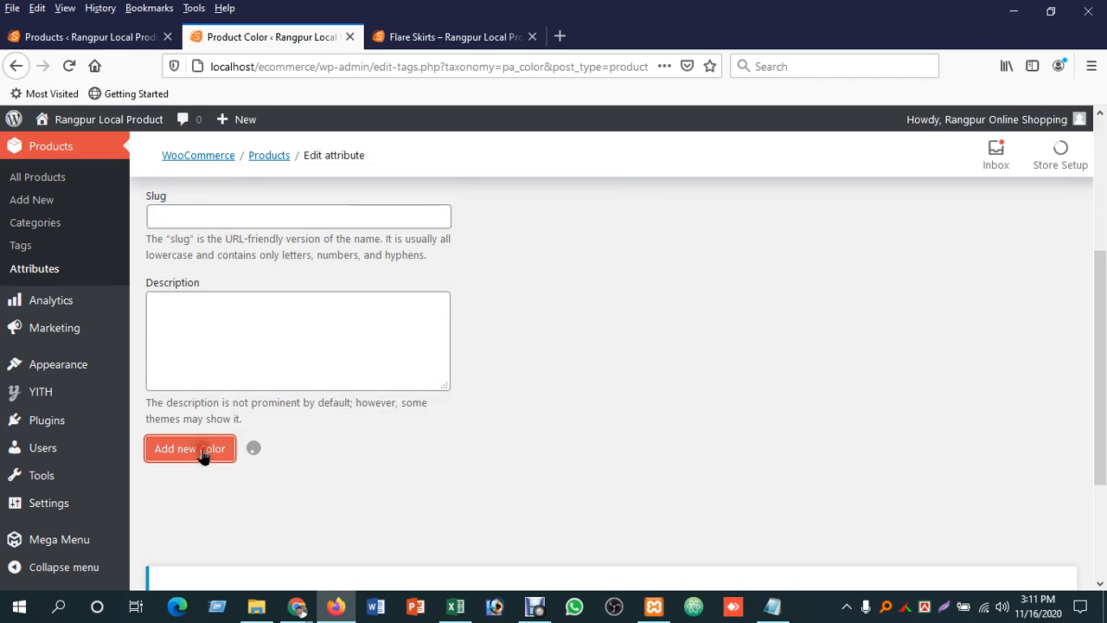
scroll(327, 399, down, 2)
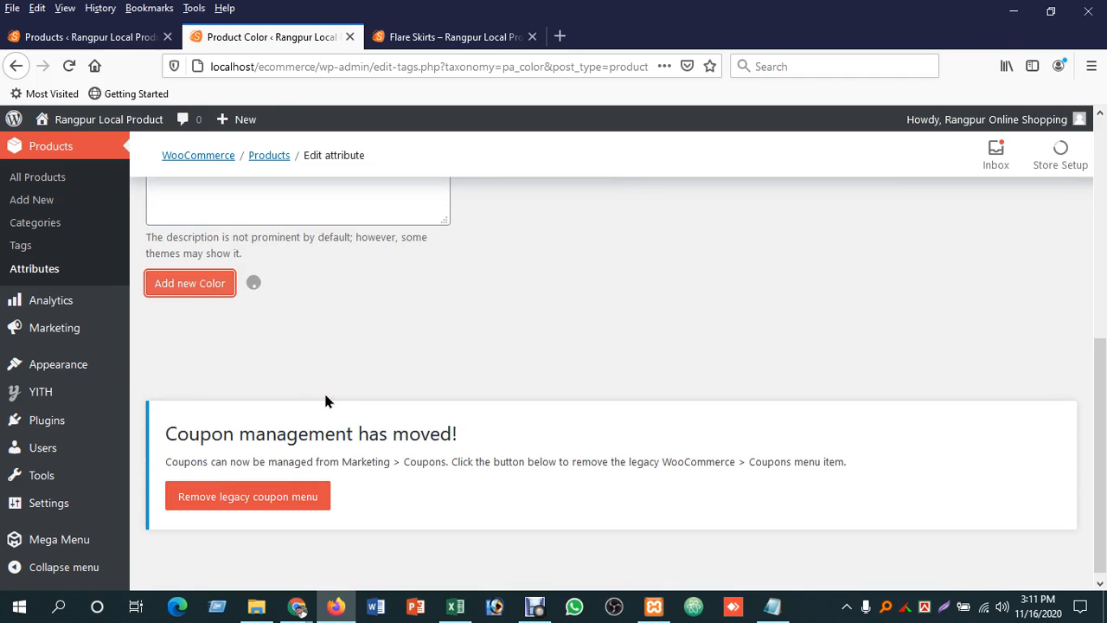
Step: Add Black as a new term of the Color attribute
scroll(327, 398, up, 4)
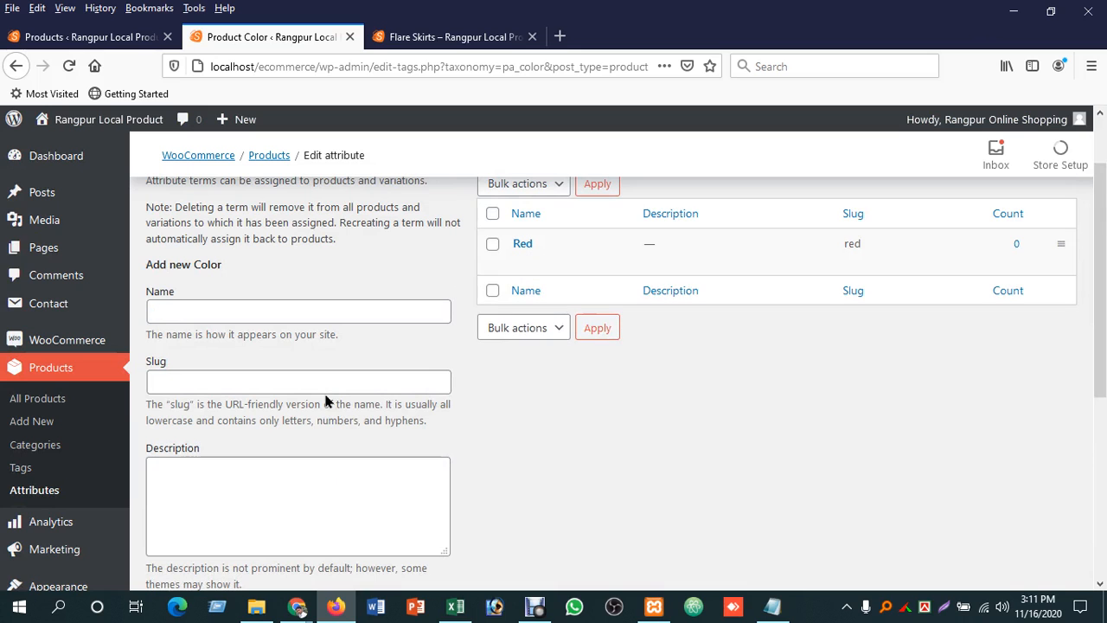
click(205, 311)
text(Black)
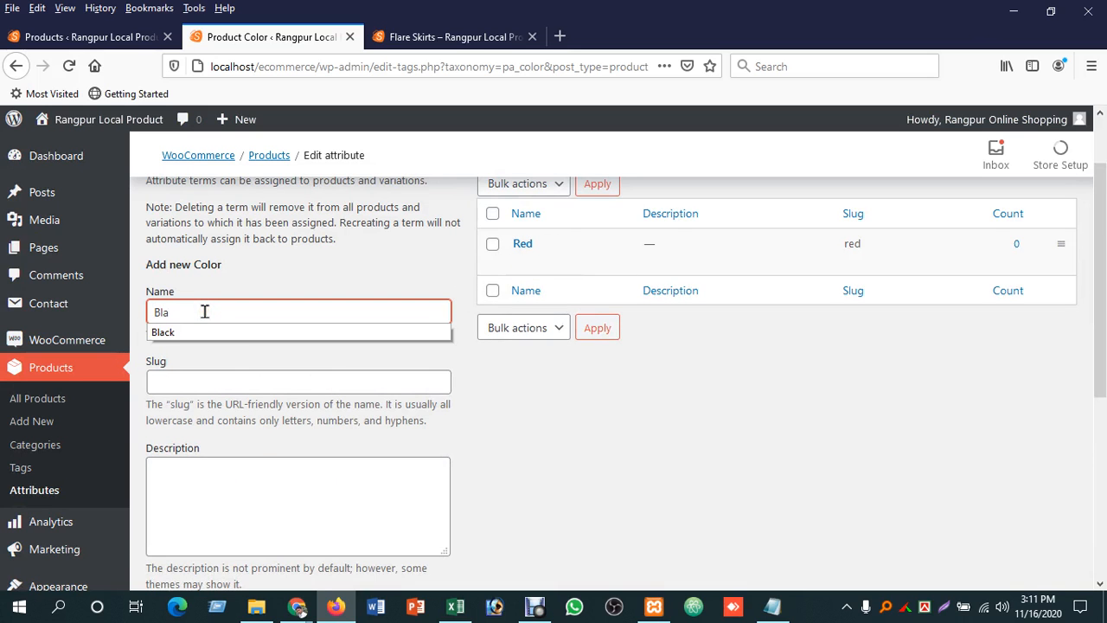
click(230, 332)
scroll(216, 393, down, 3)
click(206, 366)
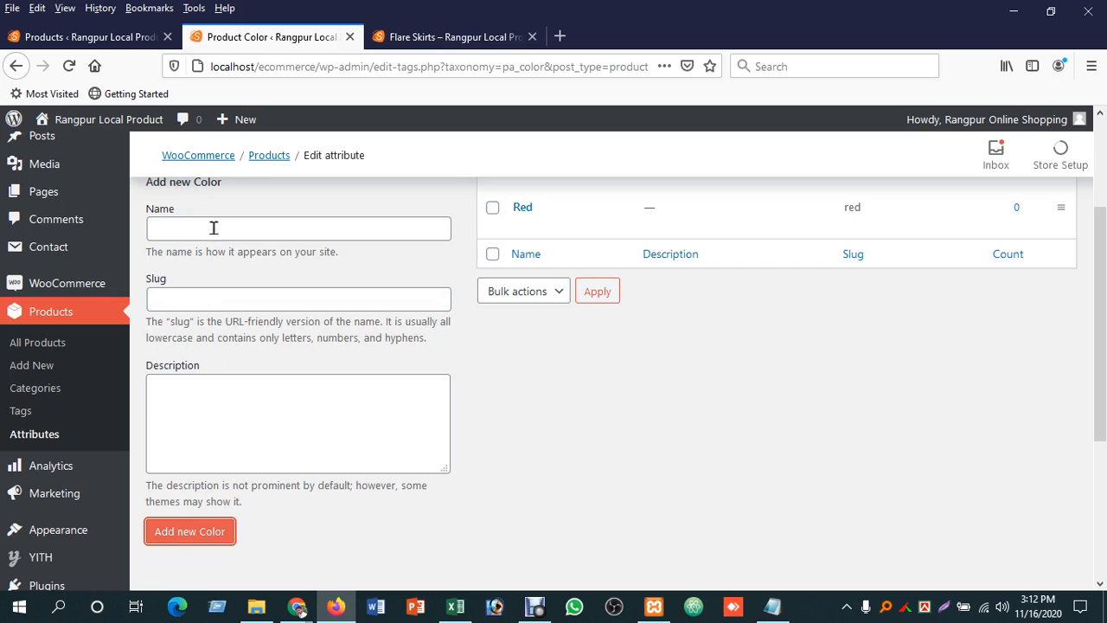
Step: Add Gray as a new term of the Color attribute, leaving slug and description empty
click(213, 228)
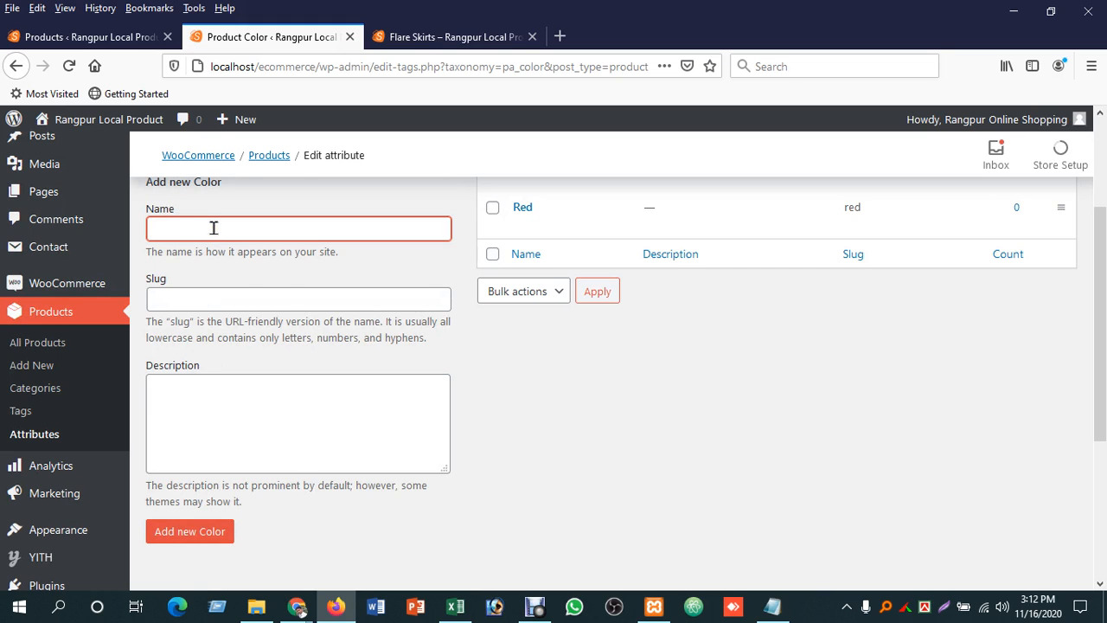
text(Gray)
click(214, 227)
click(212, 526)
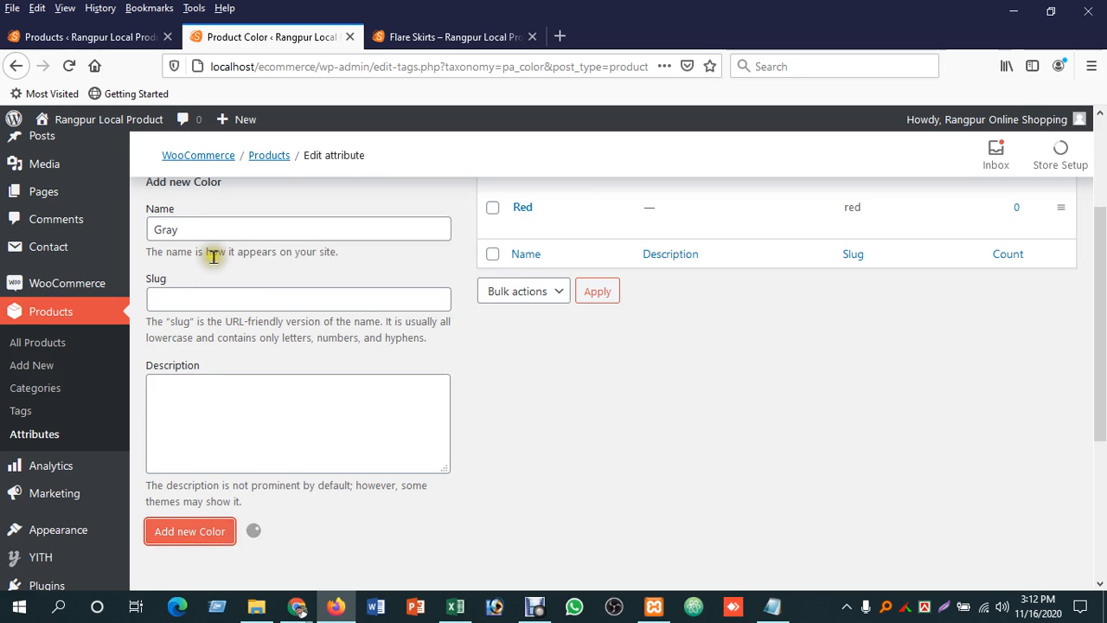
Step: Add the terms Pink and White to the Color attribute and check the list of colors
click(208, 230)
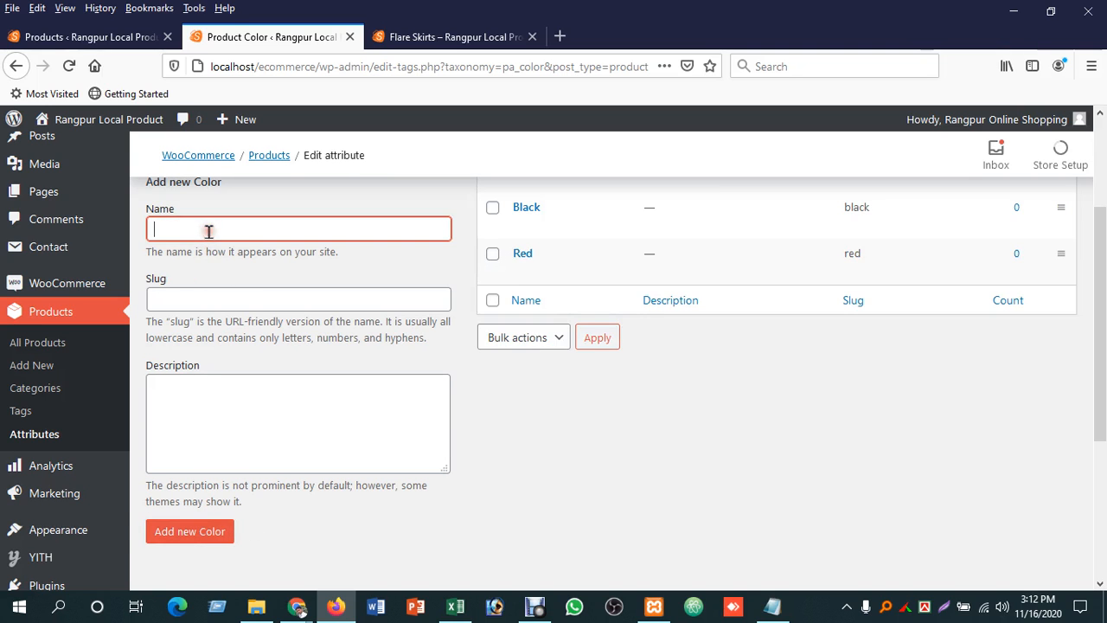
text(Pink)
click(194, 532)
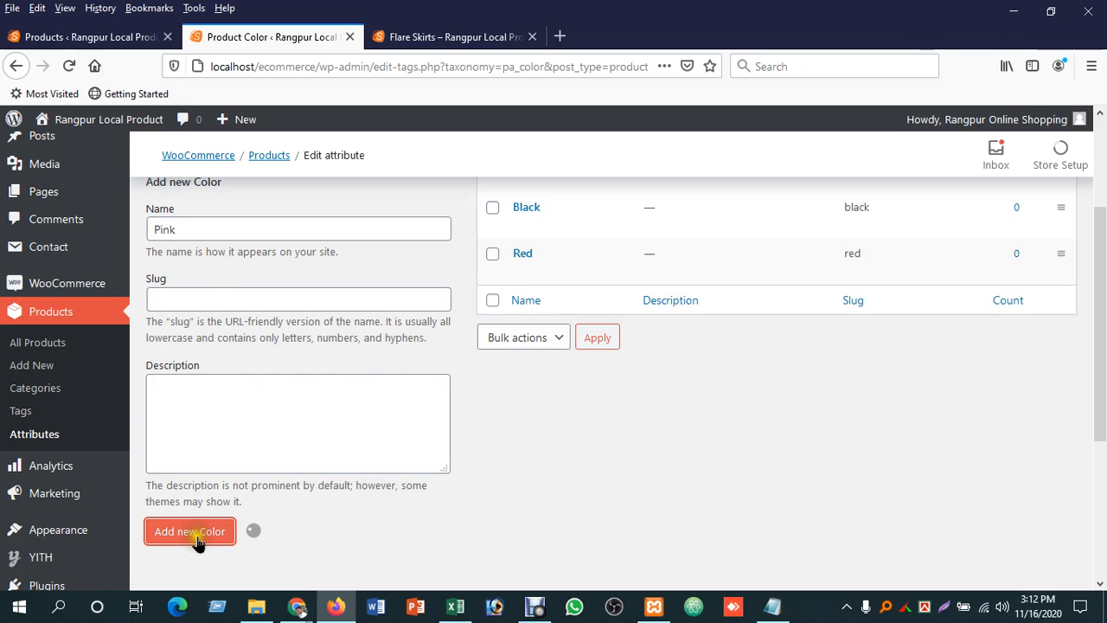
click(259, 234)
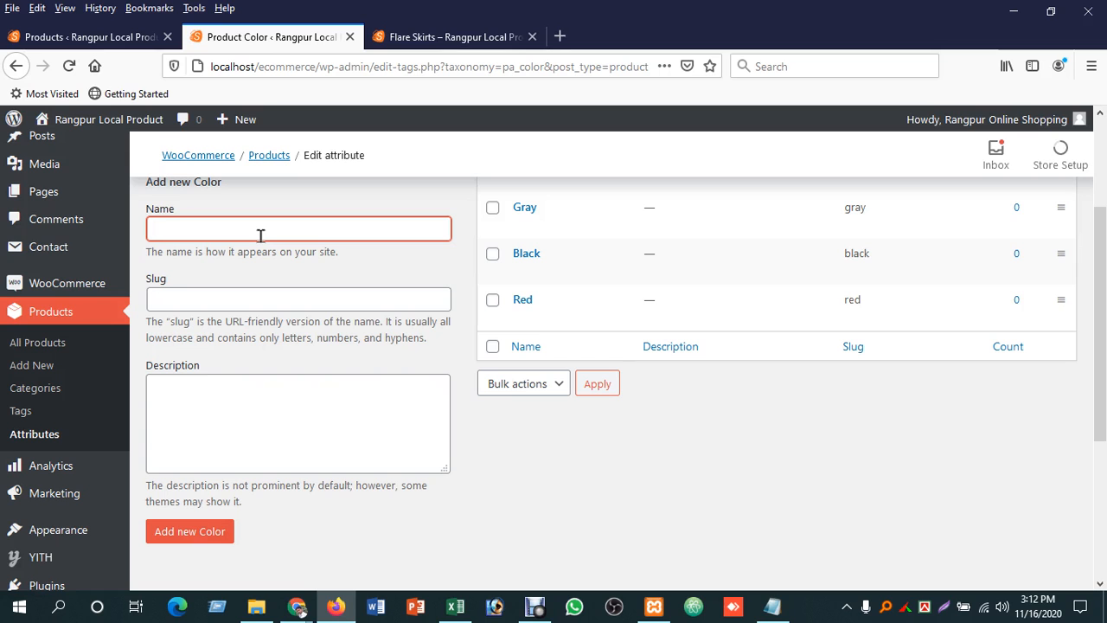
text(White)
click(223, 533)
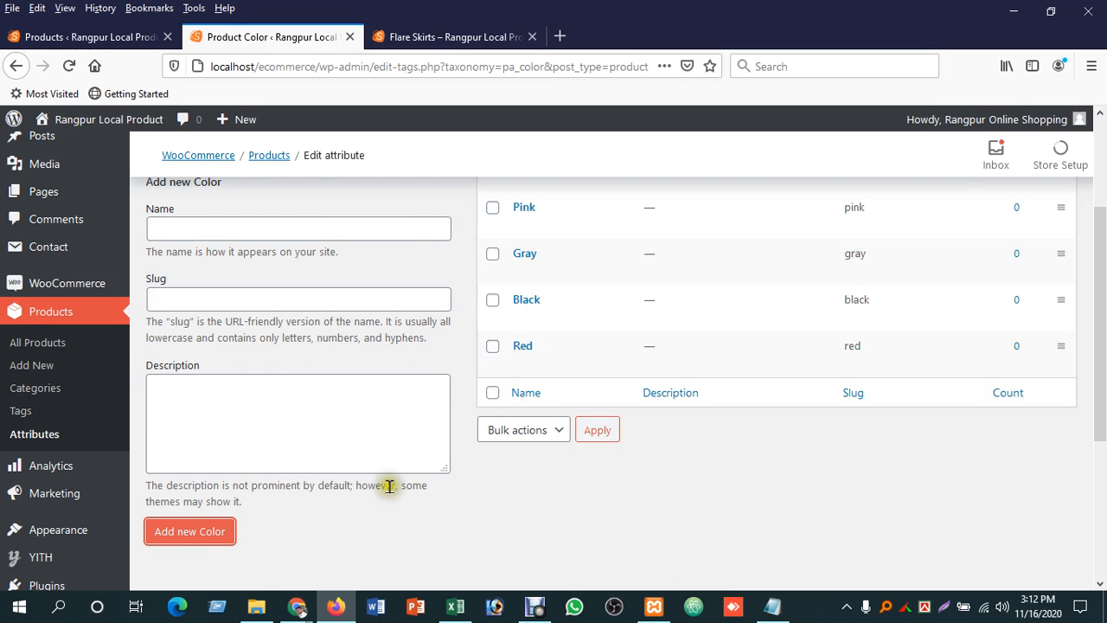
scroll(391, 486, up, 3)
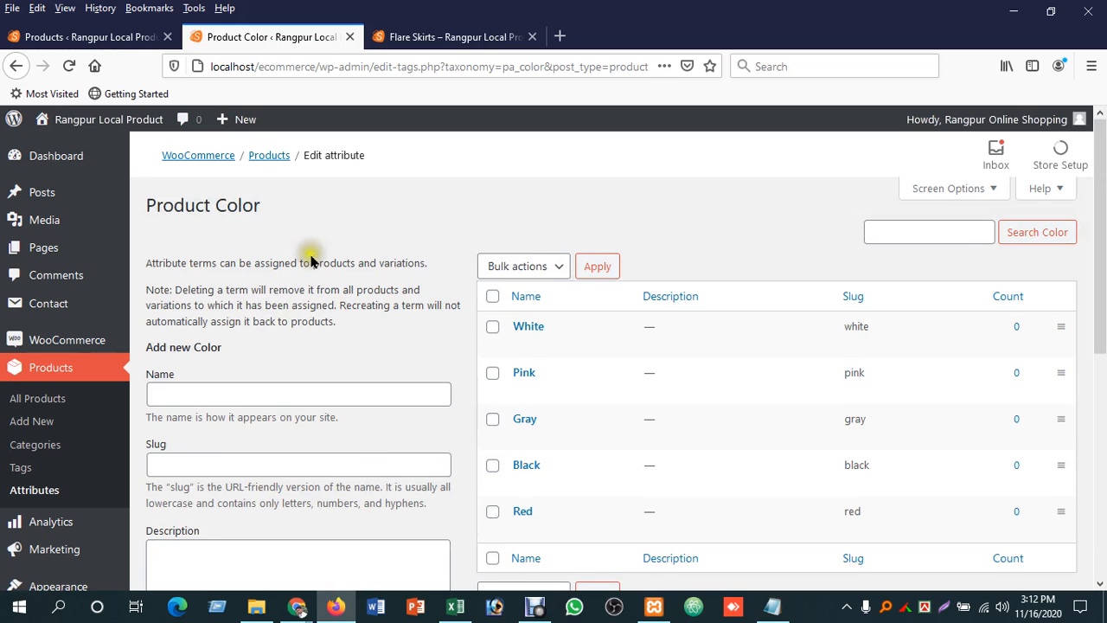
Step: Go back to the product attributes page and open the term configuration of the Size attribute in a new tab
click(265, 159)
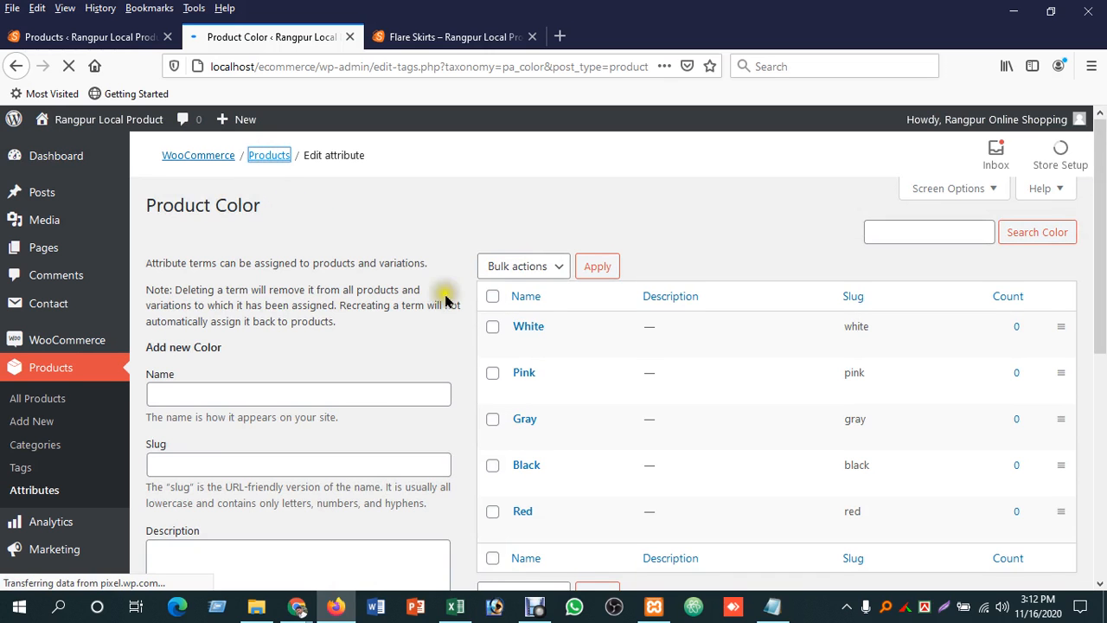
scroll(885, 388, down, 2)
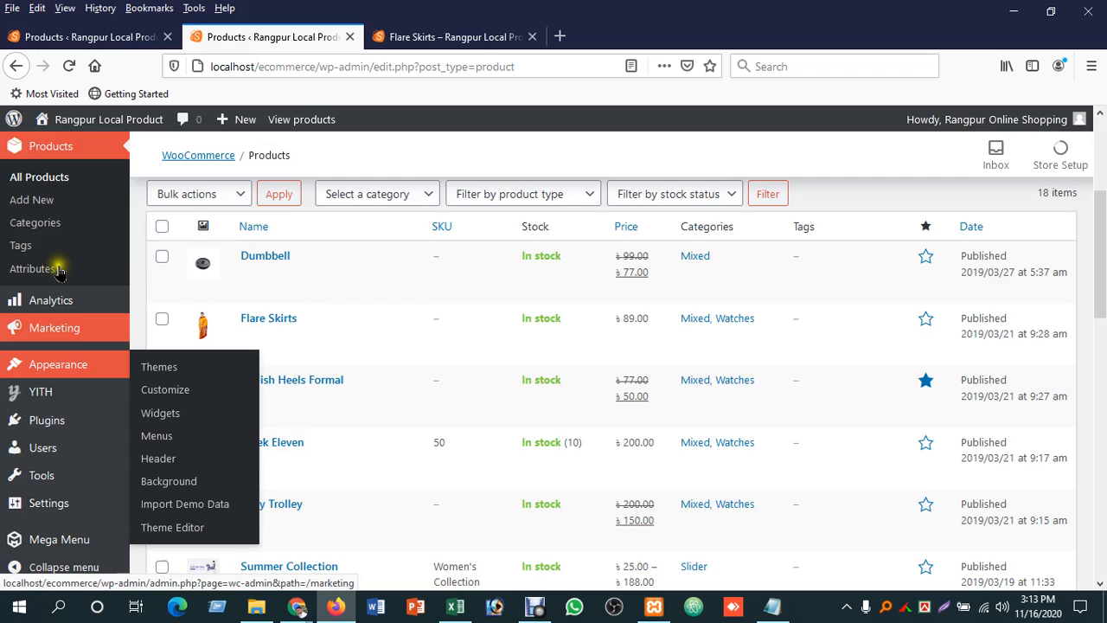
click(35, 268)
scroll(506, 453, up, 3)
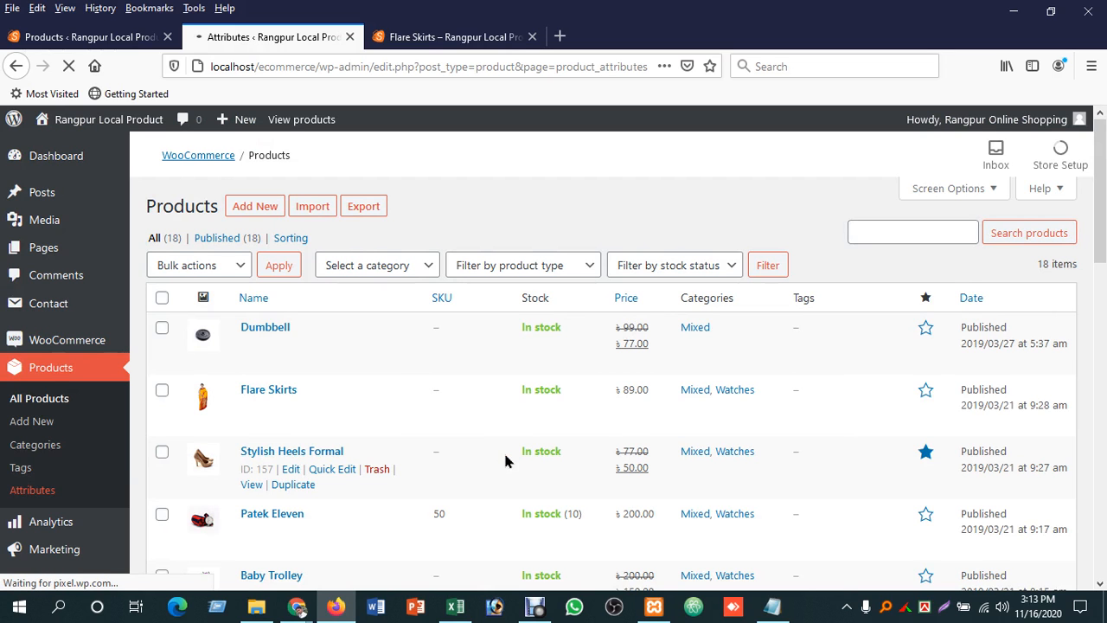
click(865, 356)
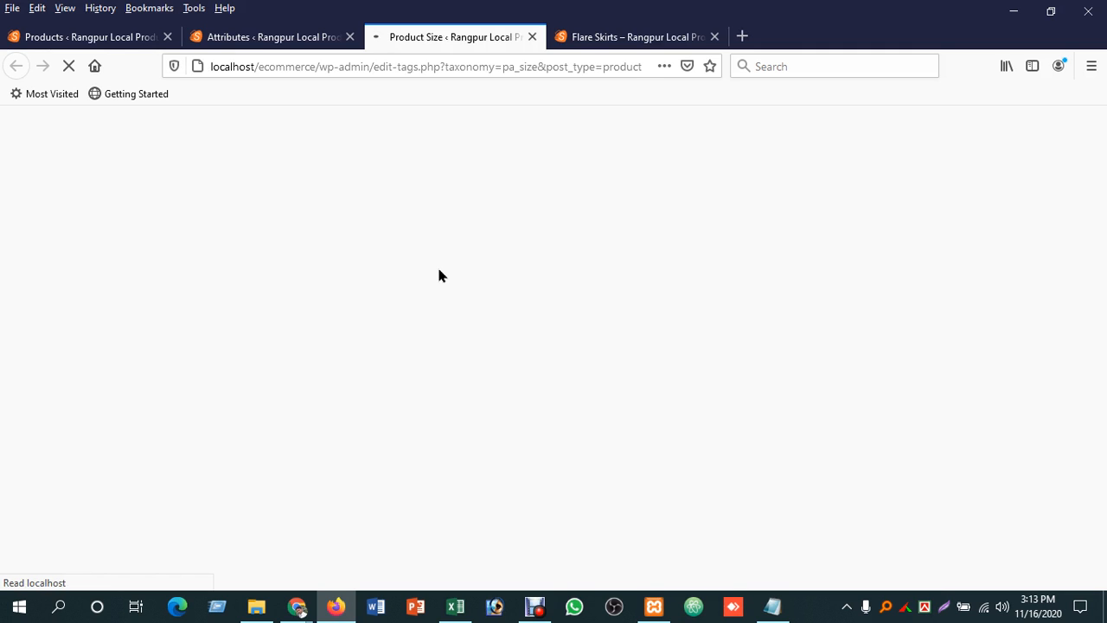
Step: Add L and M as the first two terms of the Size attribute
text(L)
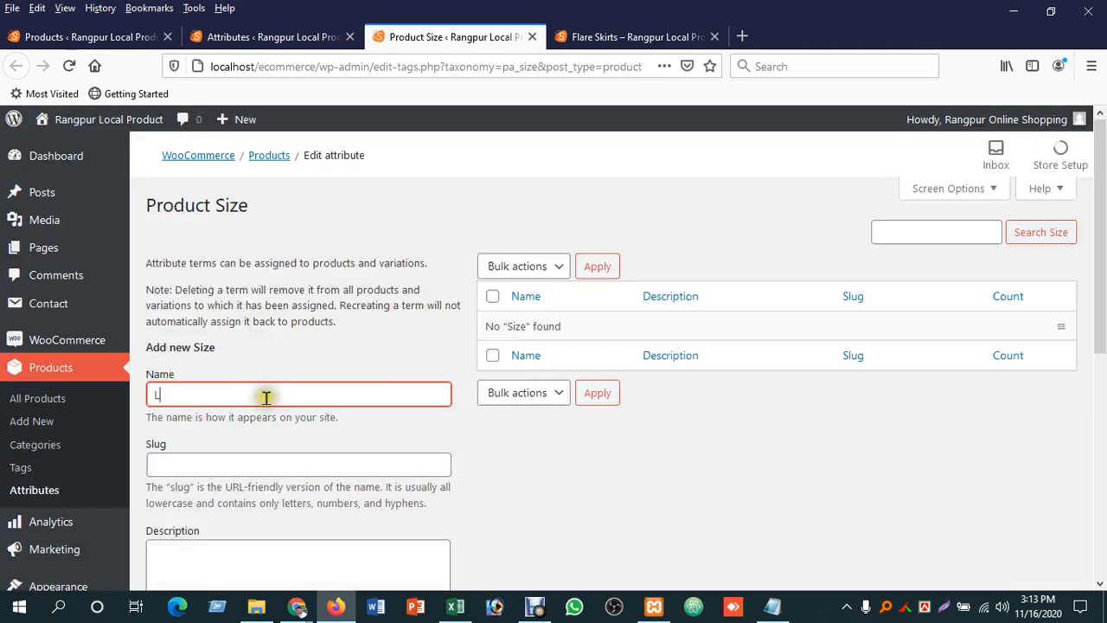
scroll(227, 539, down, 2)
click(216, 535)
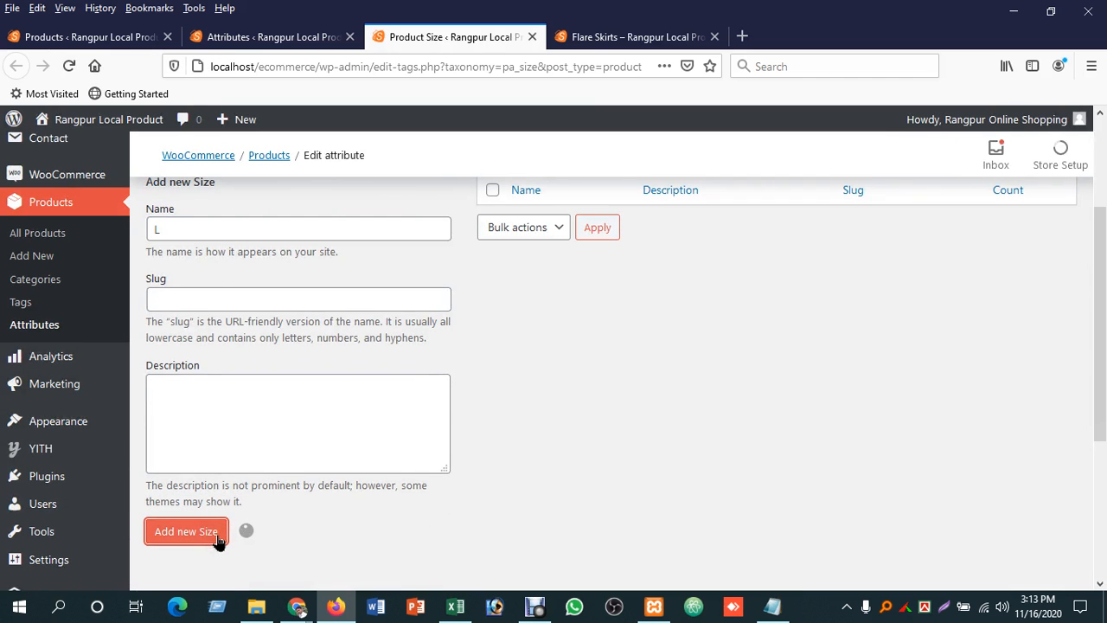
click(212, 222)
text(M)
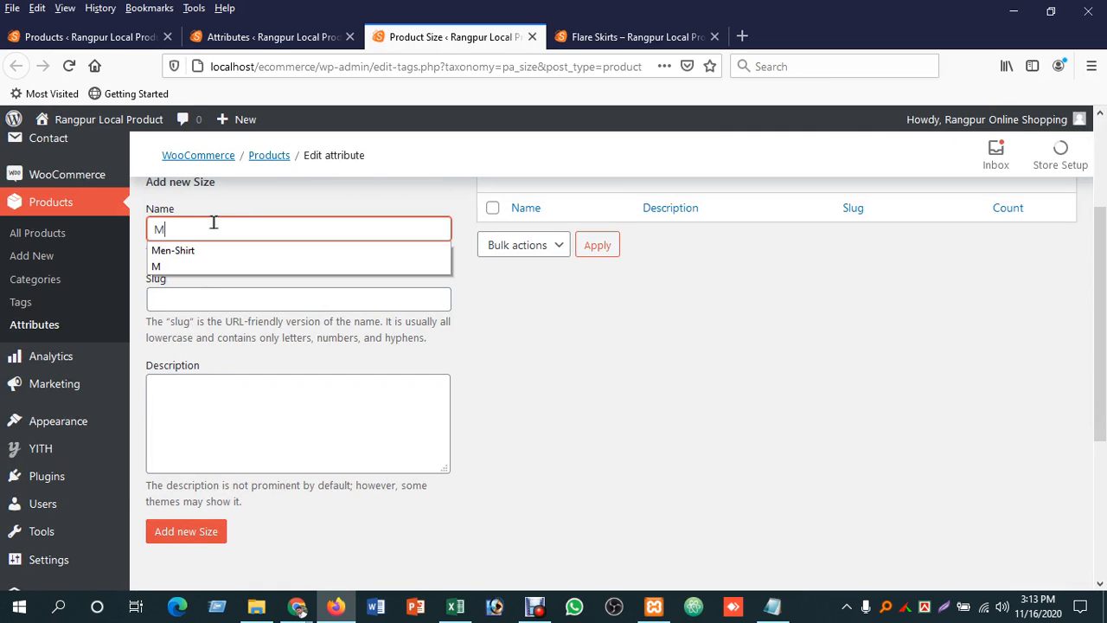
click(178, 534)
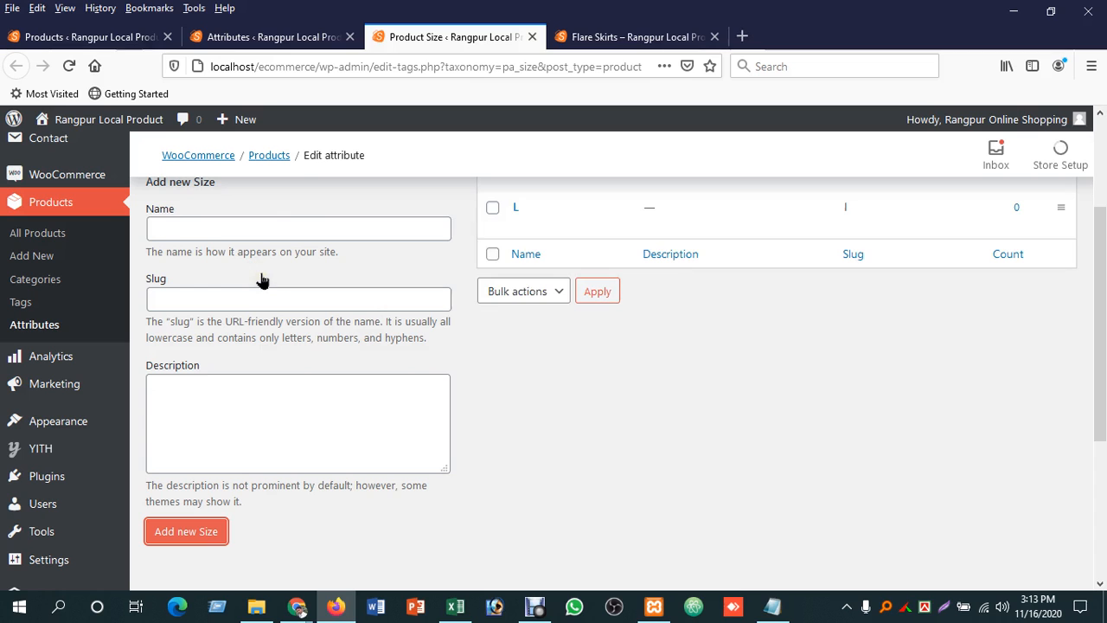
Step: Add XL as a further Size term and check the list of sizes
click(255, 228)
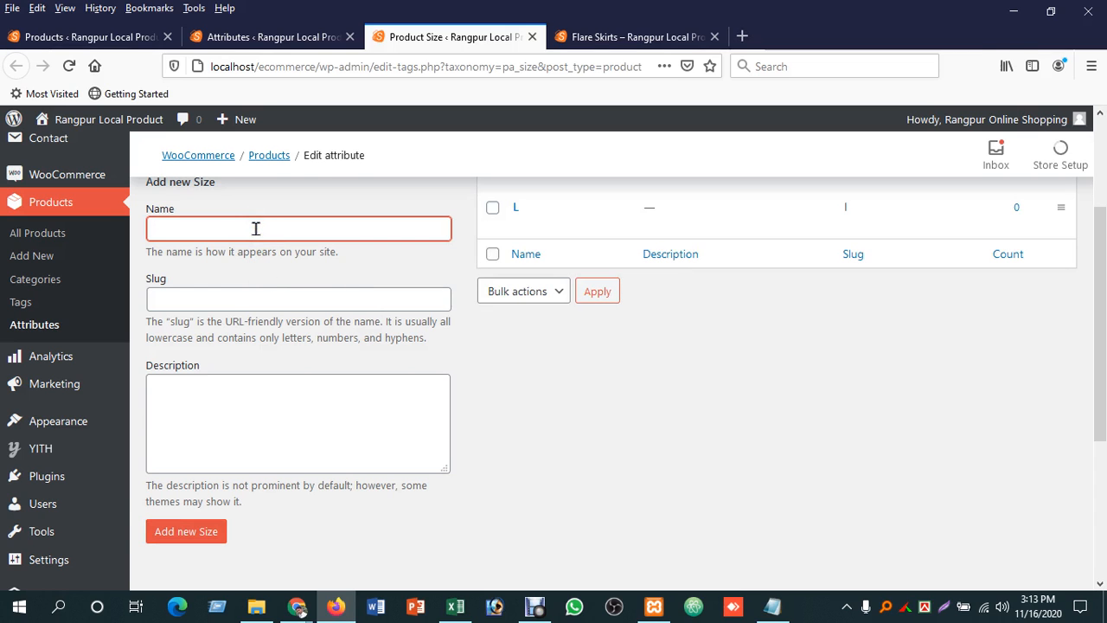
text(XL)
click(207, 532)
scroll(789, 461, up, 2)
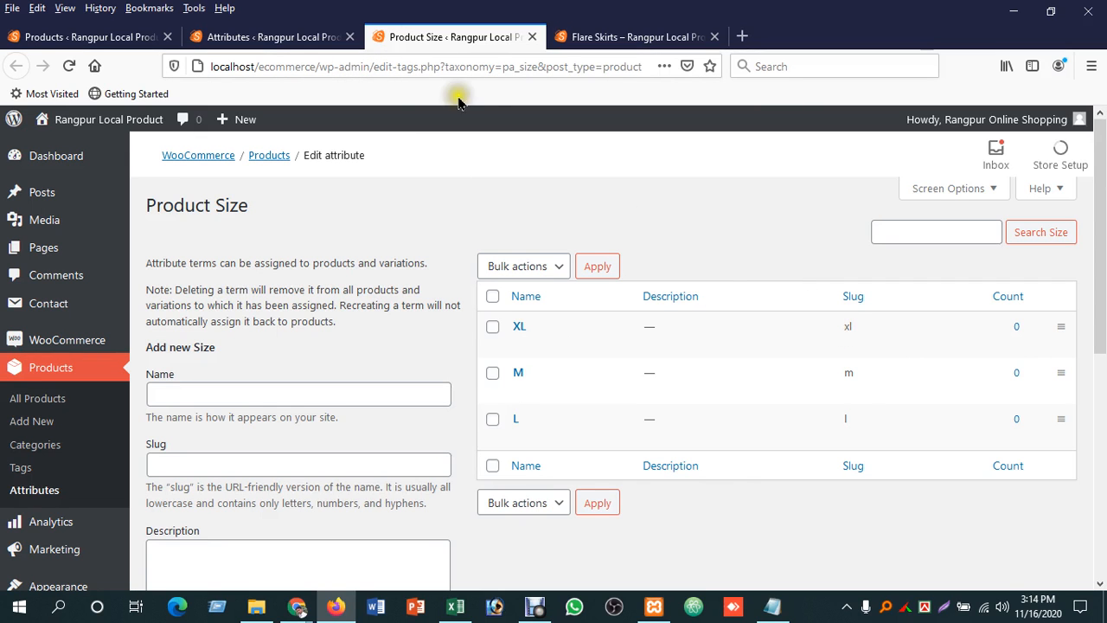
scroll(594, 504, down, 2)
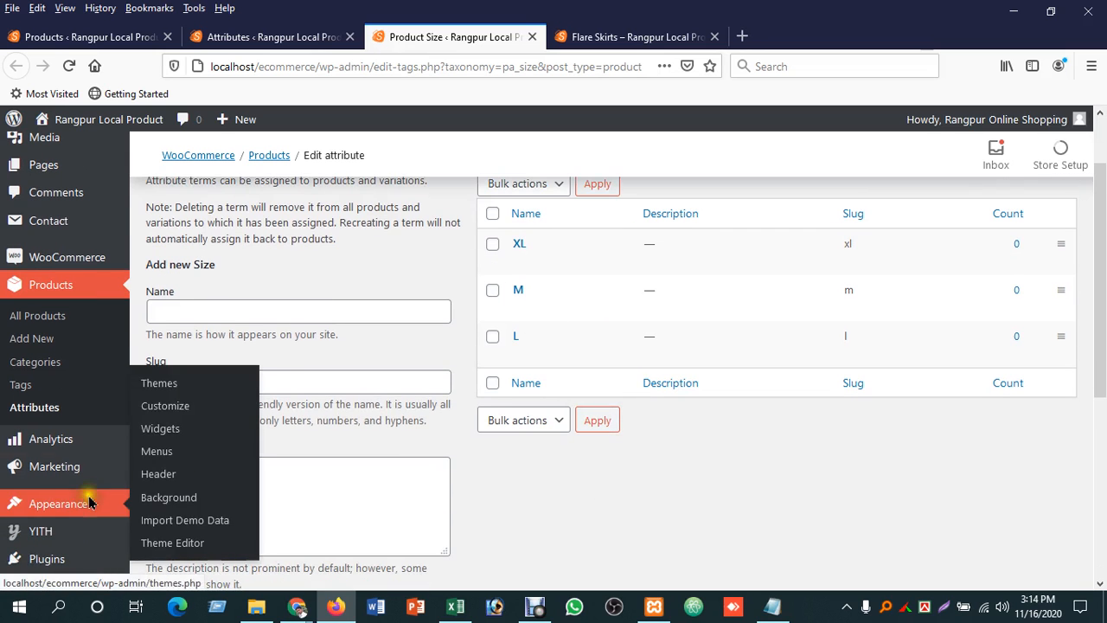
scroll(588, 328, up, 2)
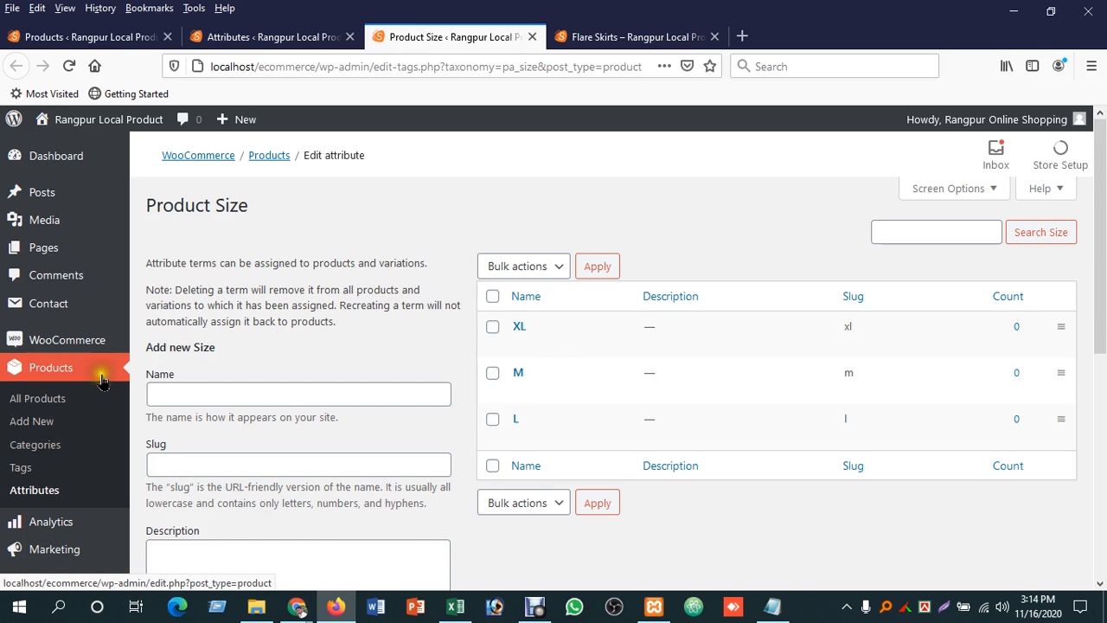
scroll(597, 484, down, 3)
scroll(594, 471, up, 2)
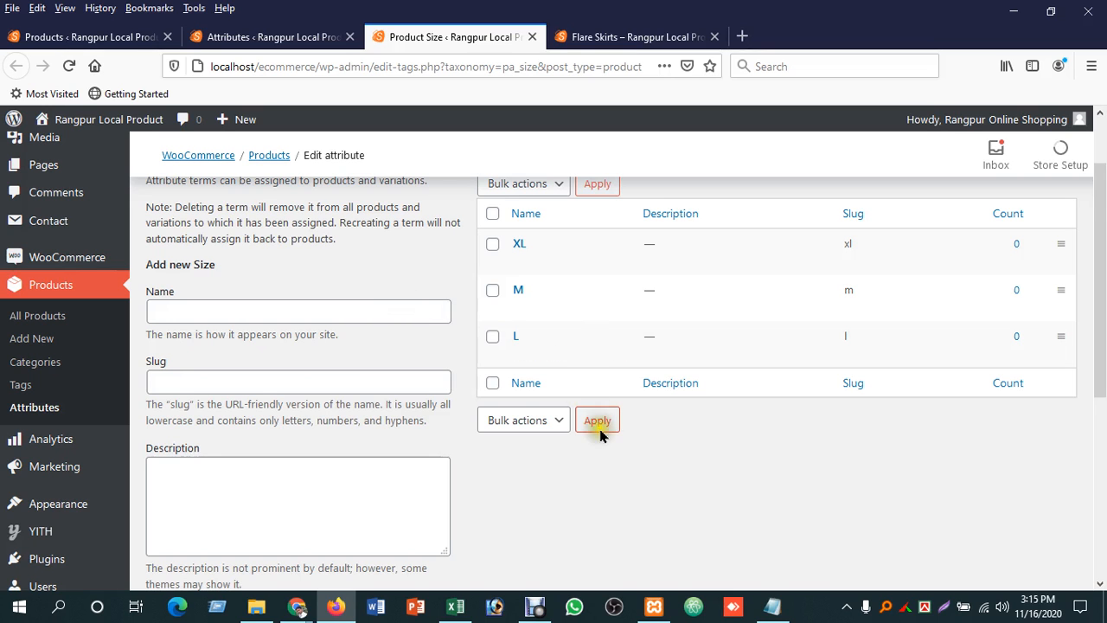
mouse_move(521, 311)
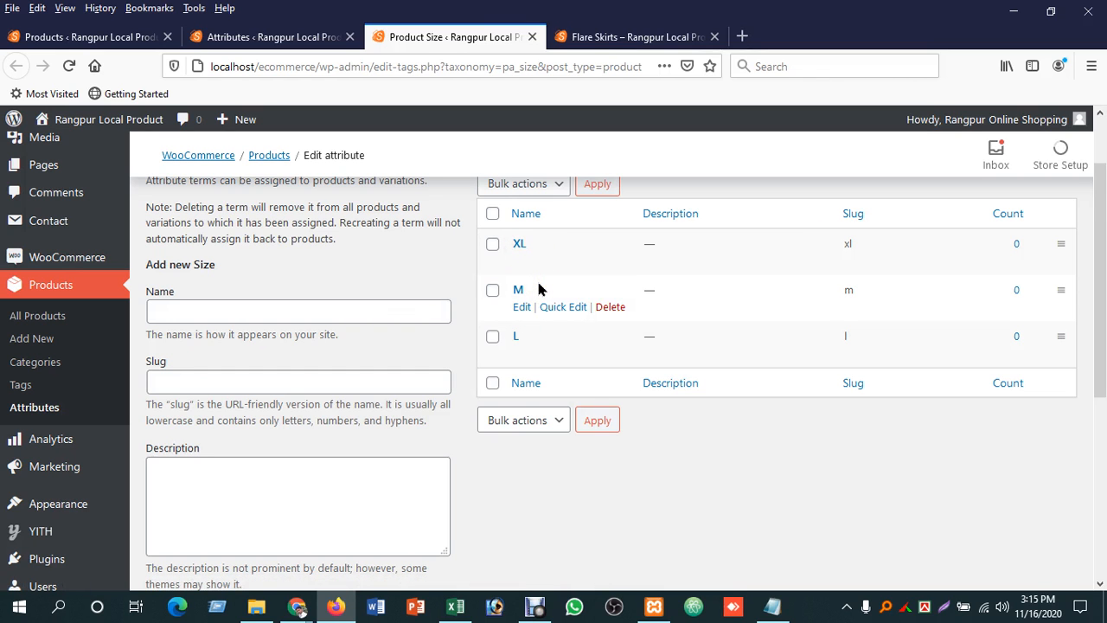
scroll(553, 256, up, 2)
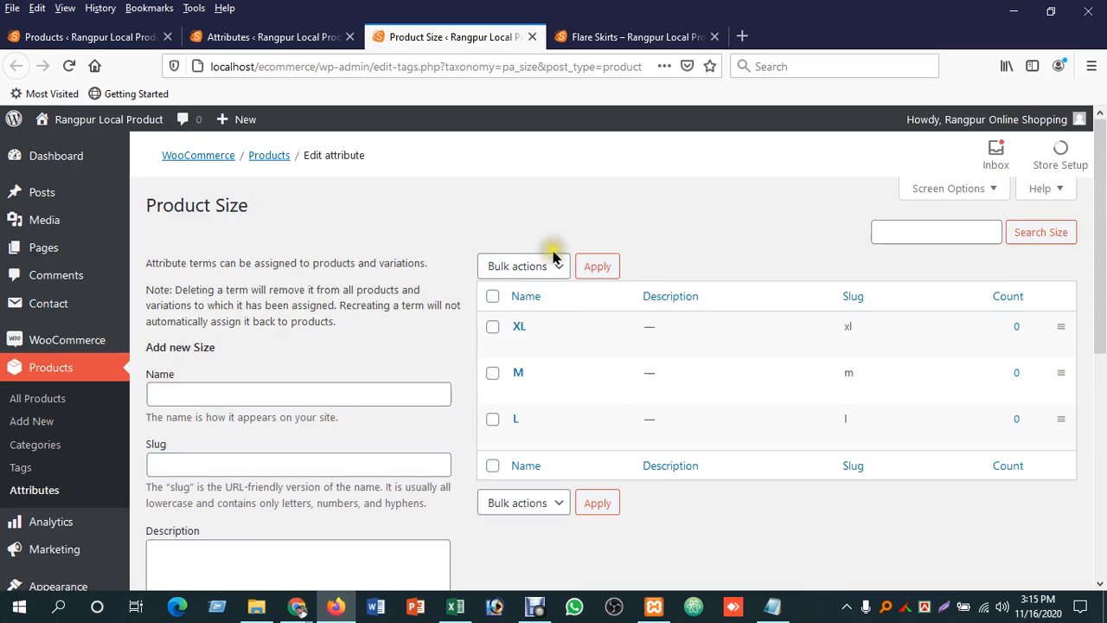
click(558, 268)
click(558, 268)
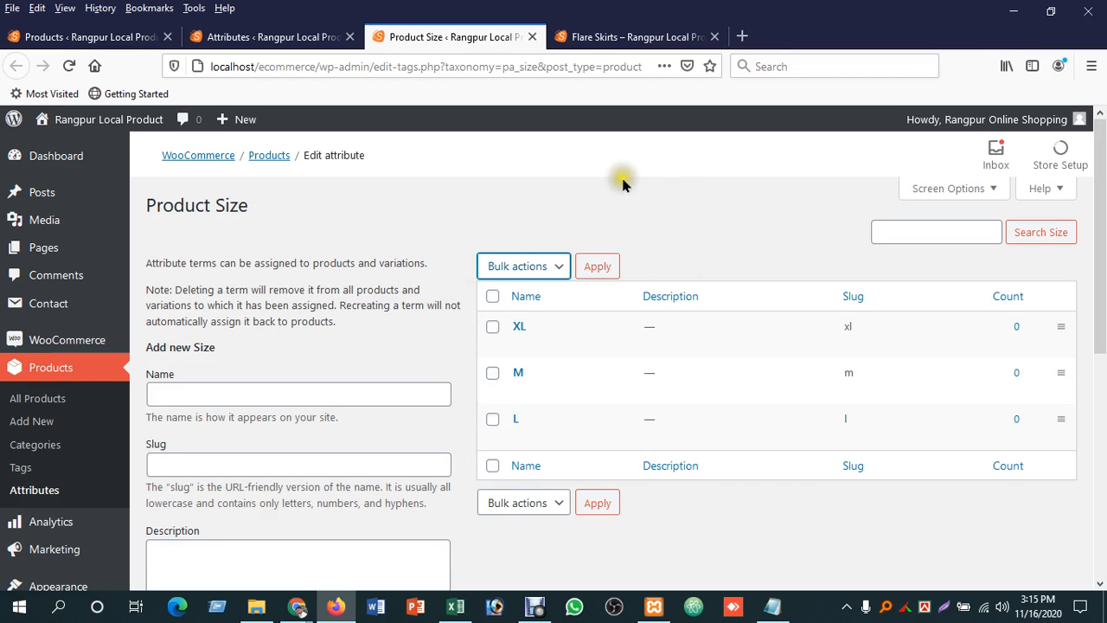
click(824, 417)
click(824, 413)
click(822, 413)
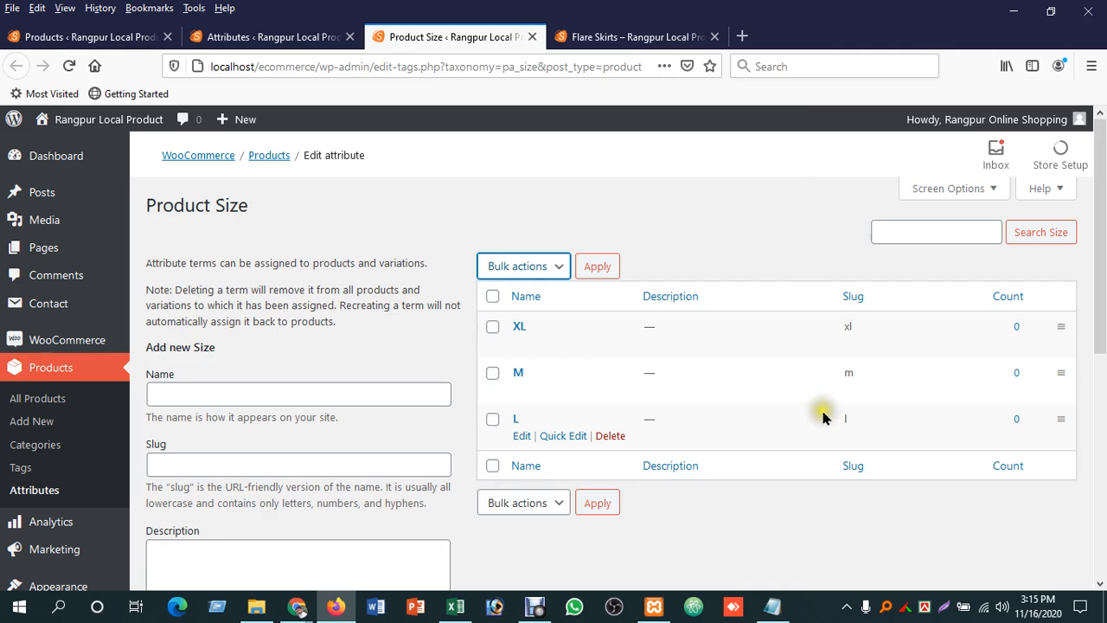
click(822, 411)
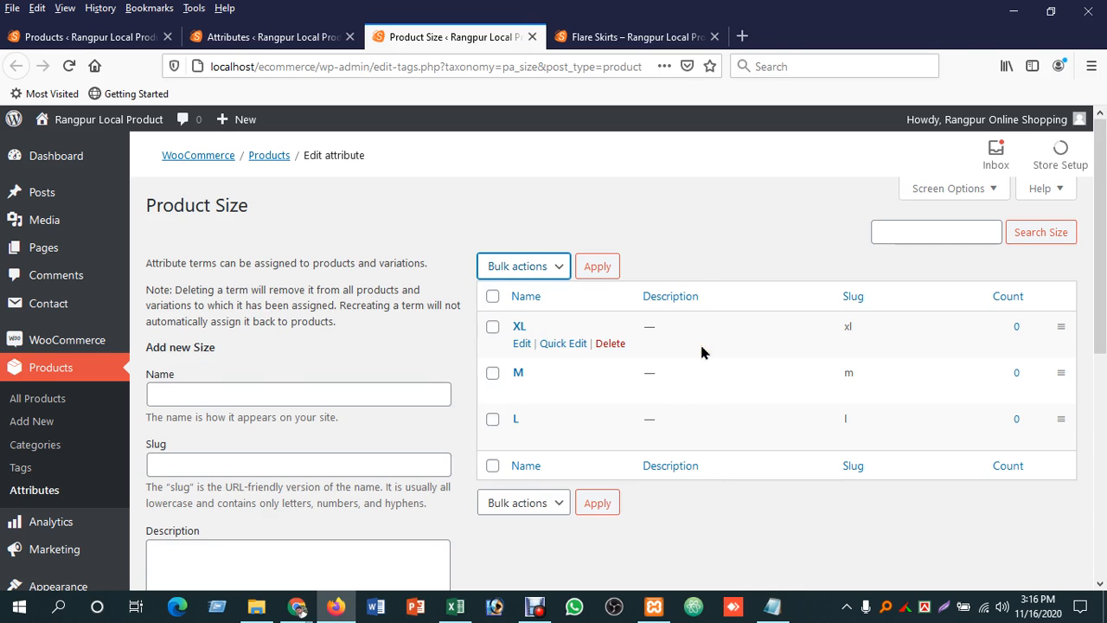
scroll(664, 517, down, 1)
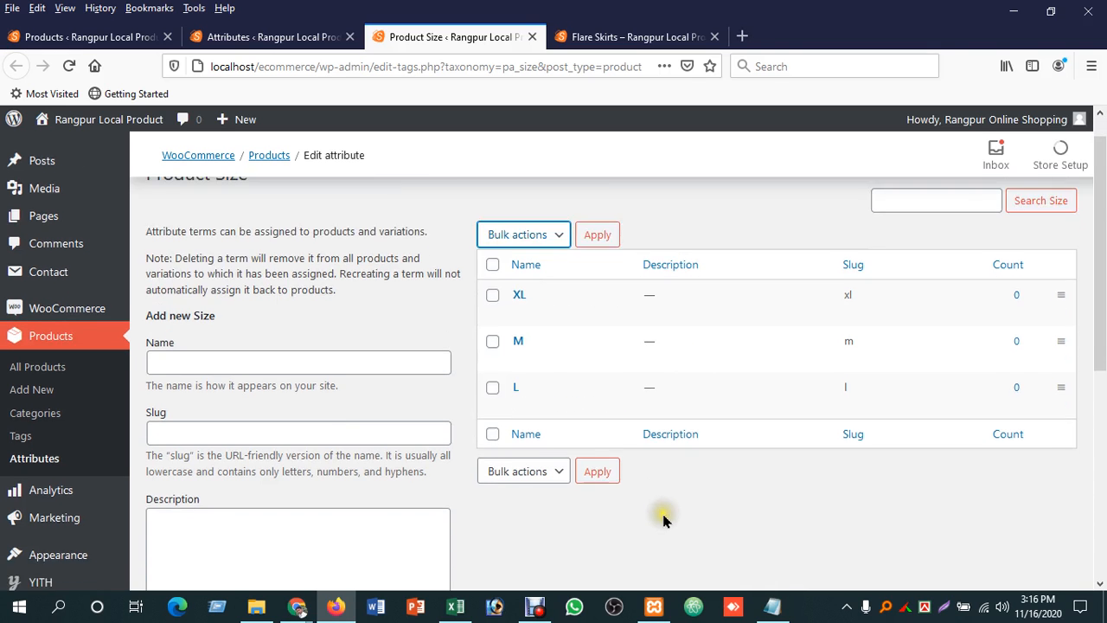
Step: Open the form for adding a new product and close the Flare Skirts tab
scroll(663, 518, down, 3)
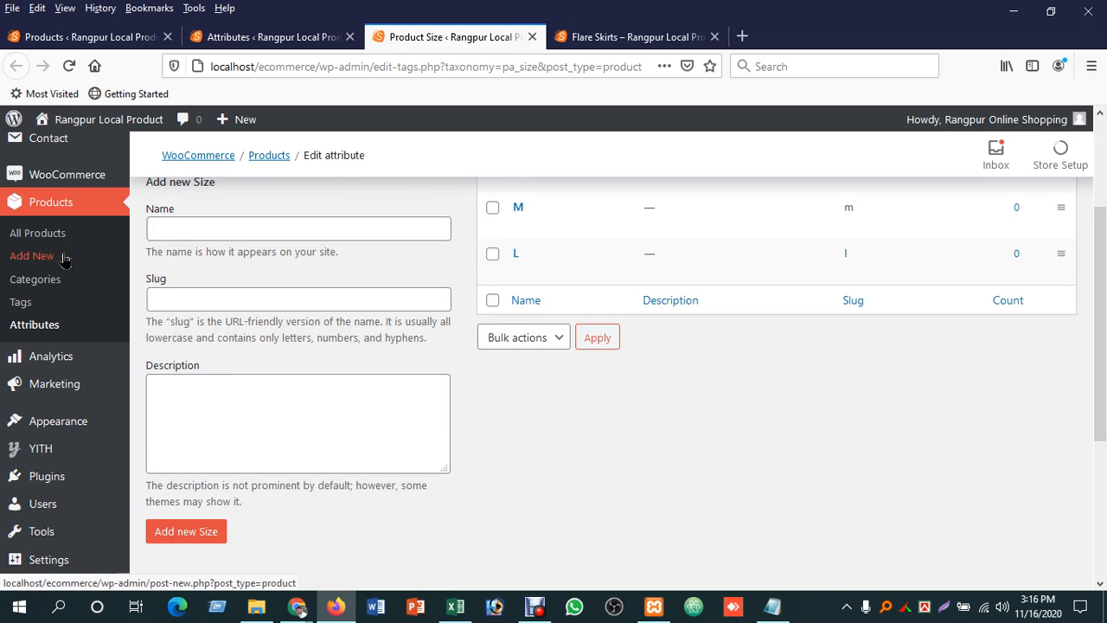
scroll(65, 246, up, 3)
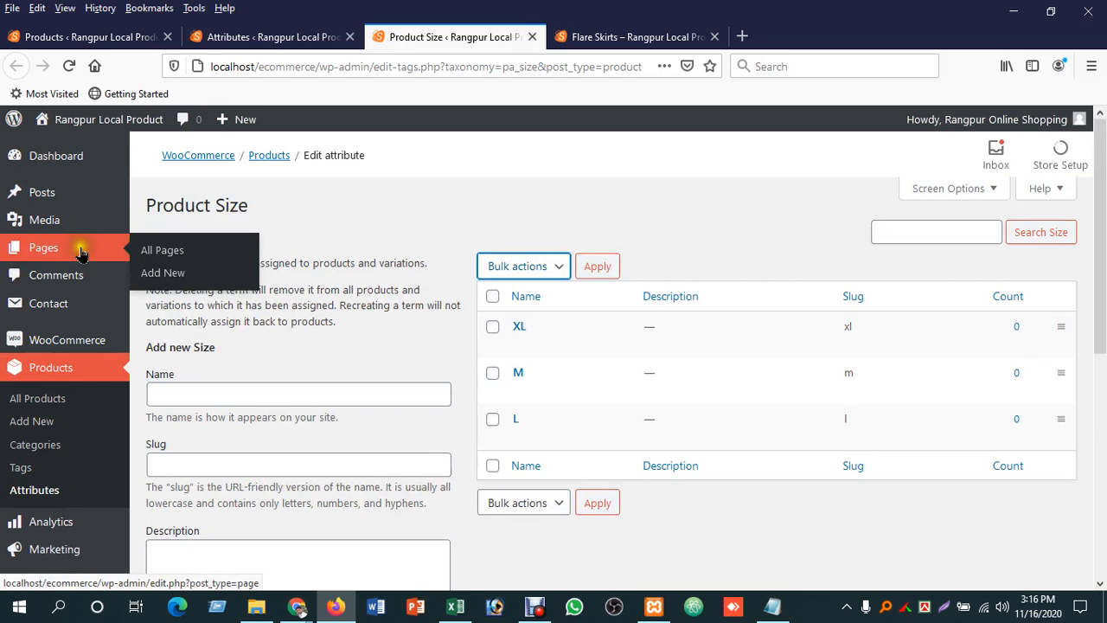
click(24, 423)
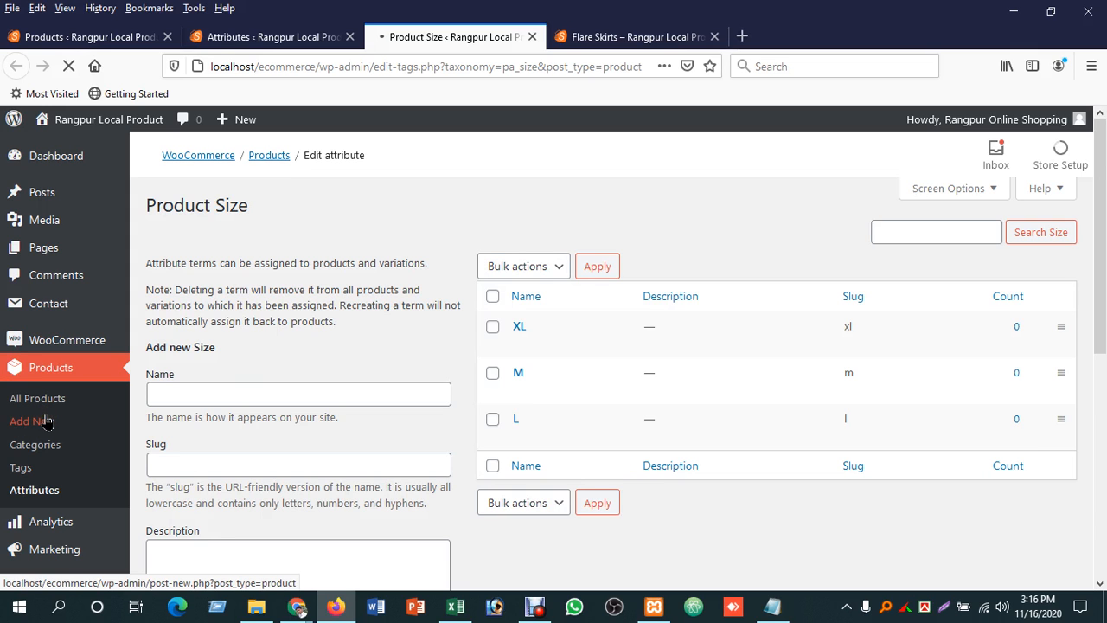
click(712, 38)
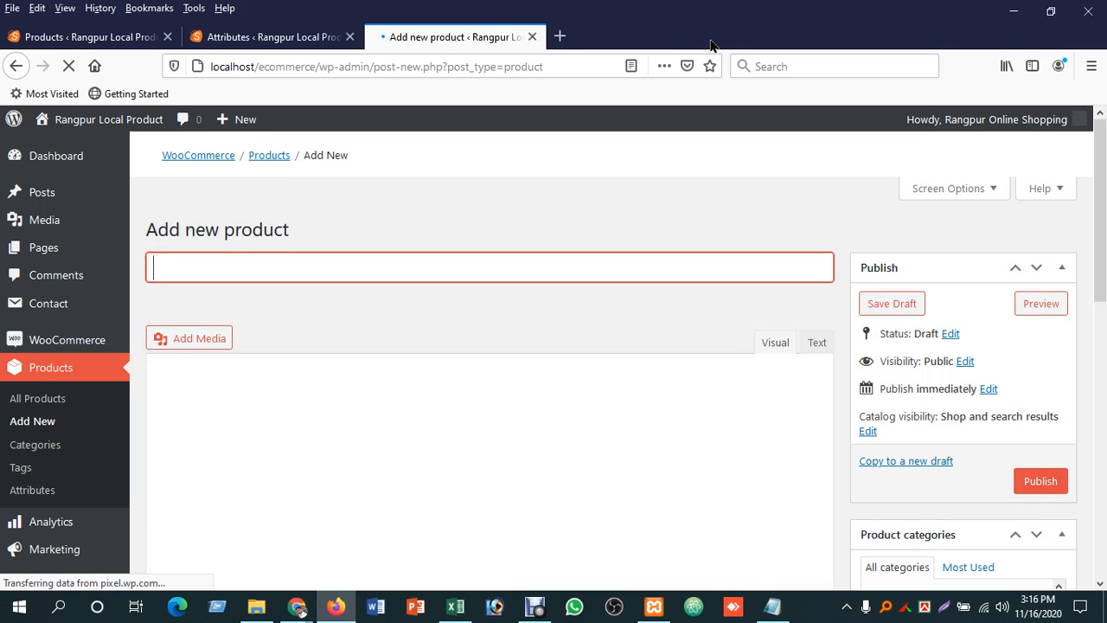
Step: Examine the new product form's name, description, short description and product data sections
click(284, 403)
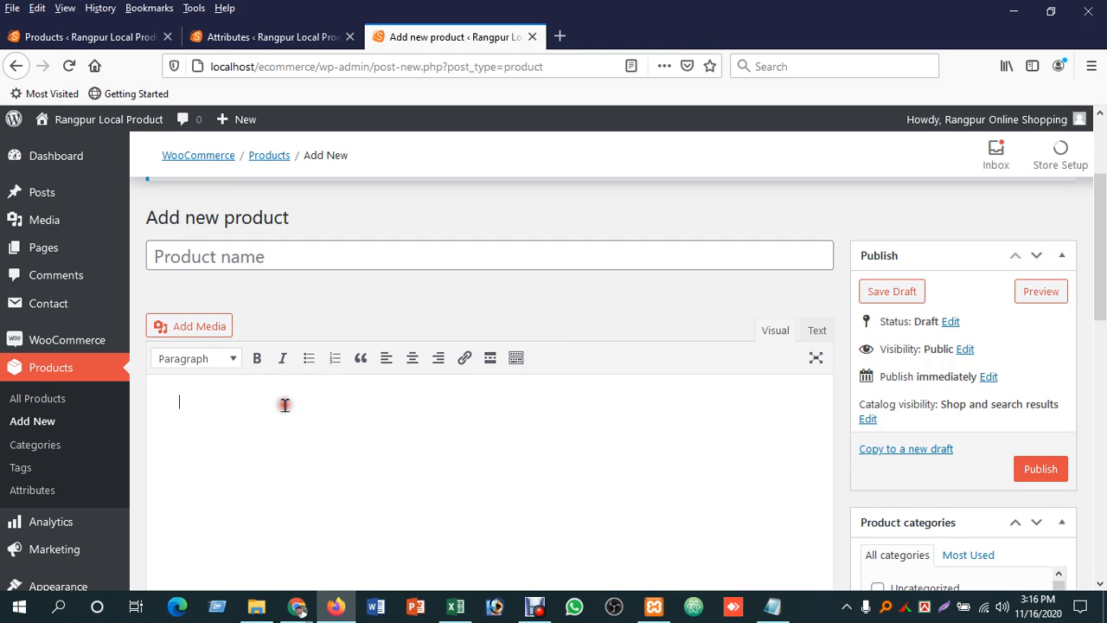
click(296, 251)
click(311, 410)
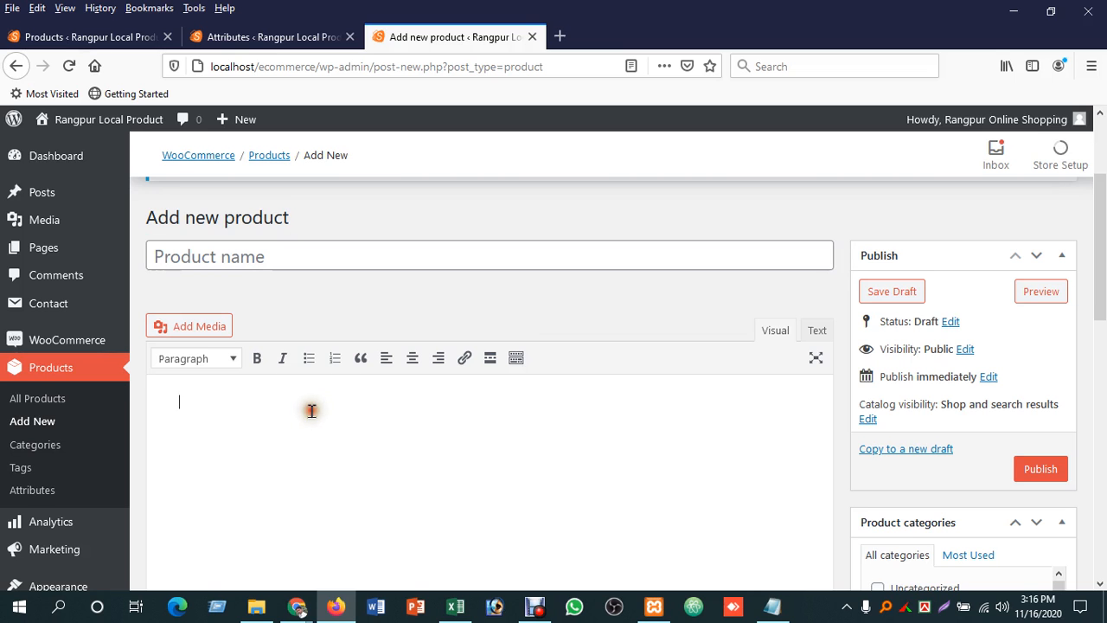
scroll(311, 424, down, 5)
scroll(311, 435, down, 3)
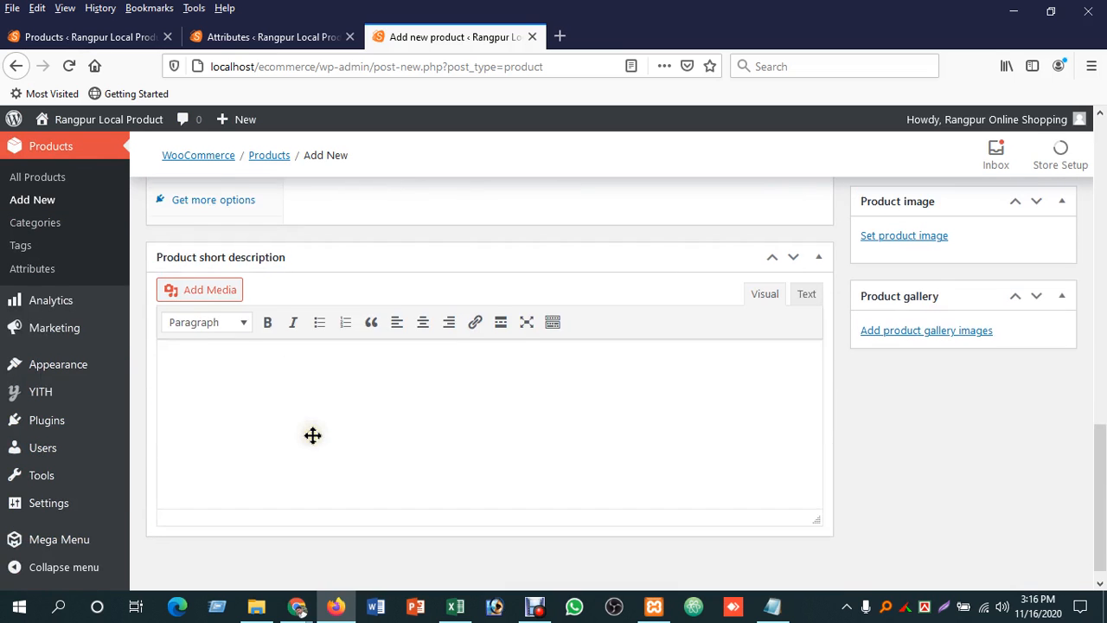
click(273, 387)
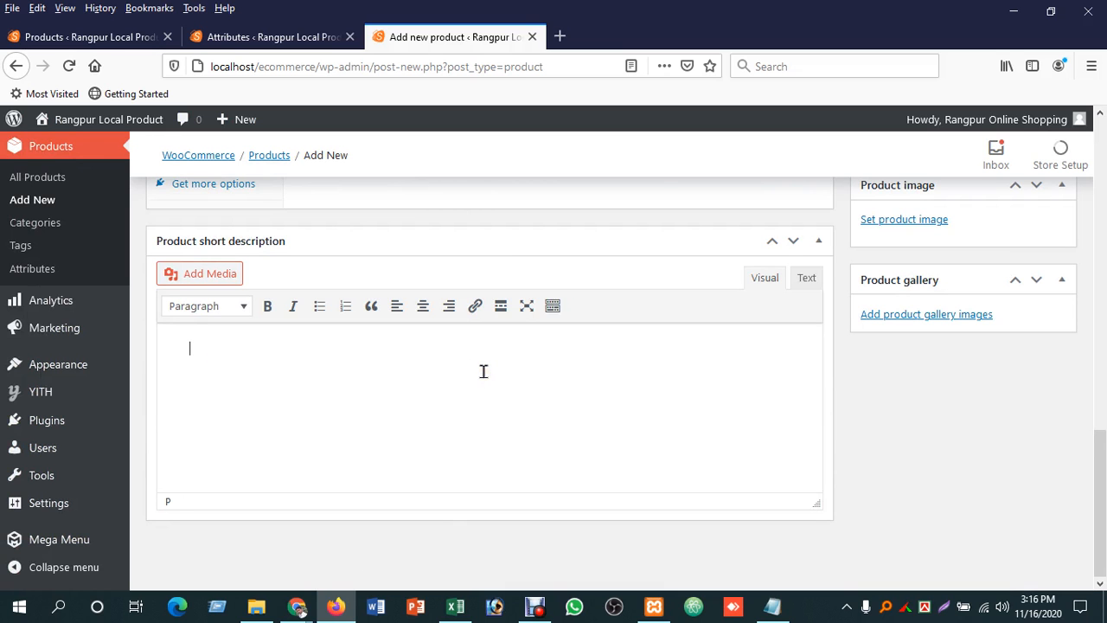
scroll(483, 371, up, 3)
scroll(484, 371, up, 4)
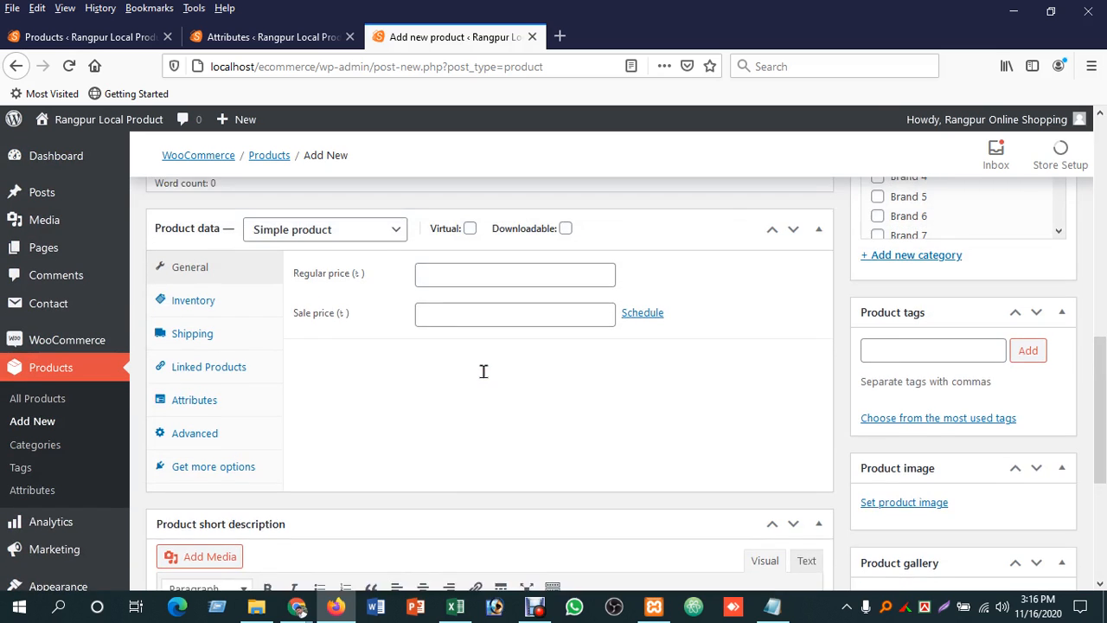
scroll(482, 378, down, 3)
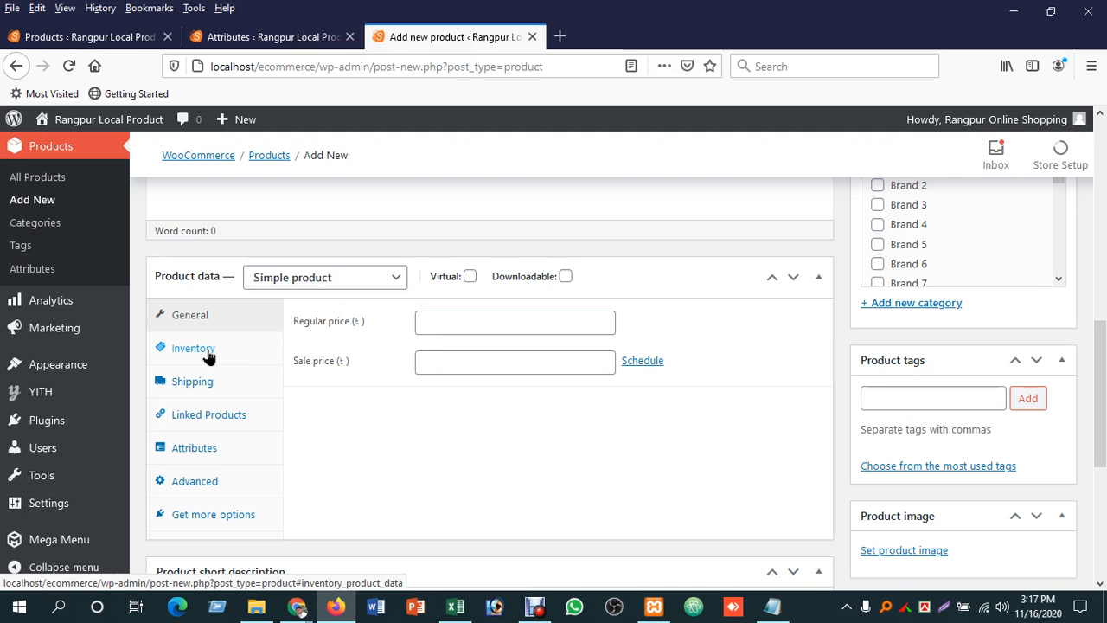
scroll(216, 353, up, 4)
mouse_move(54, 252)
mouse_move(79, 192)
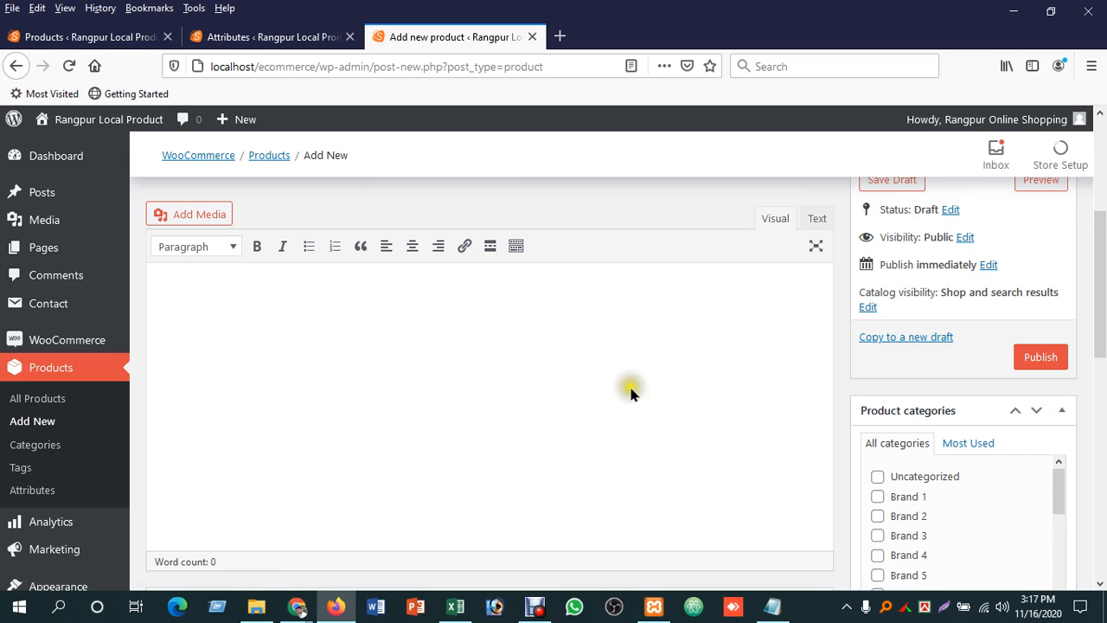
Step: Look through the new product's publish settings, category list, tags, product image and product gallery sections
scroll(630, 392, up, 1)
scroll(630, 392, up, 2)
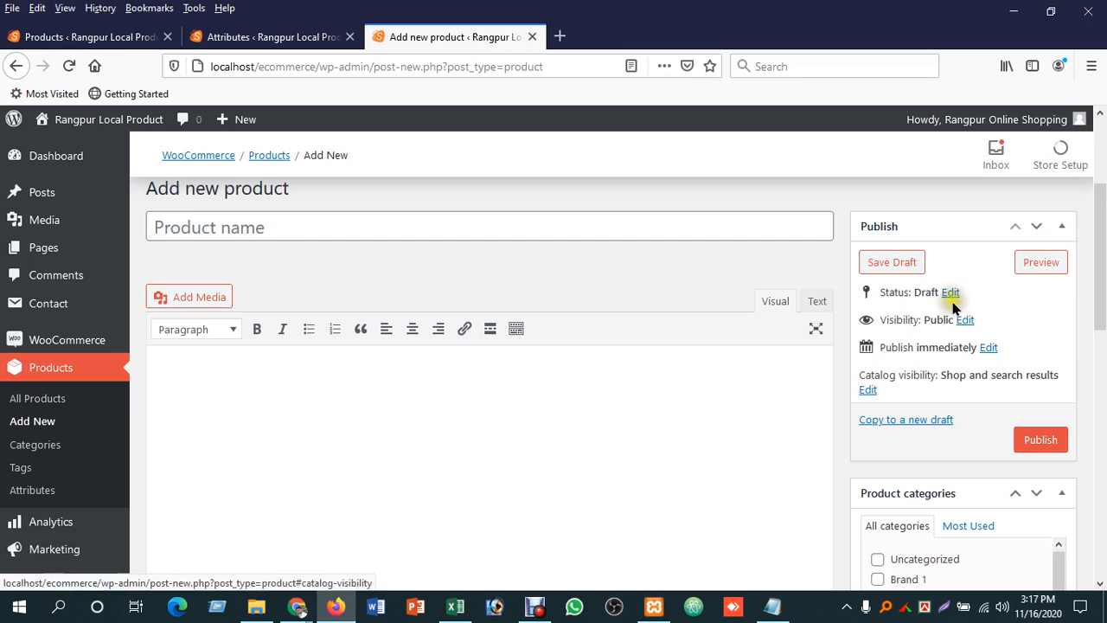
scroll(992, 400, down, 2)
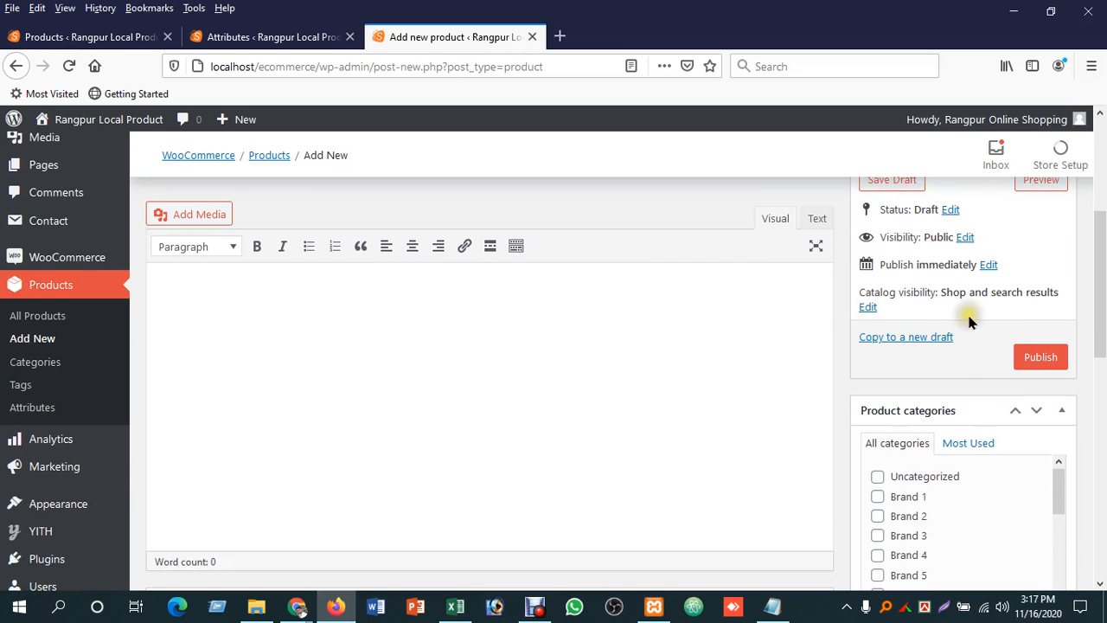
scroll(939, 366, down, 2)
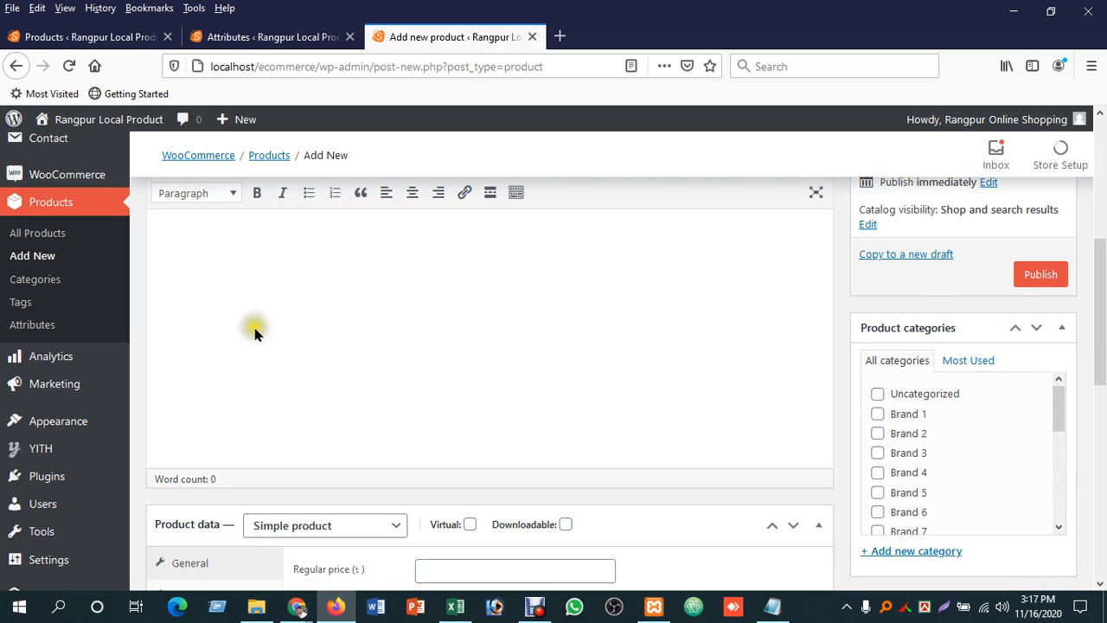
scroll(914, 420, down, 5)
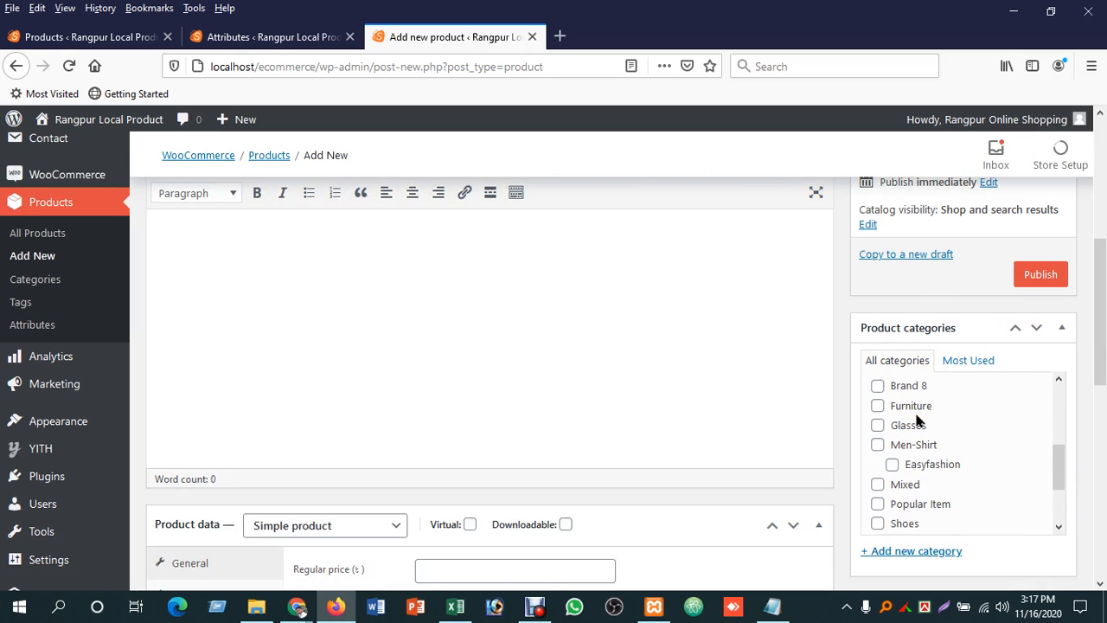
scroll(918, 420, down, 1)
scroll(908, 424, up, 2)
scroll(959, 462, down, 3)
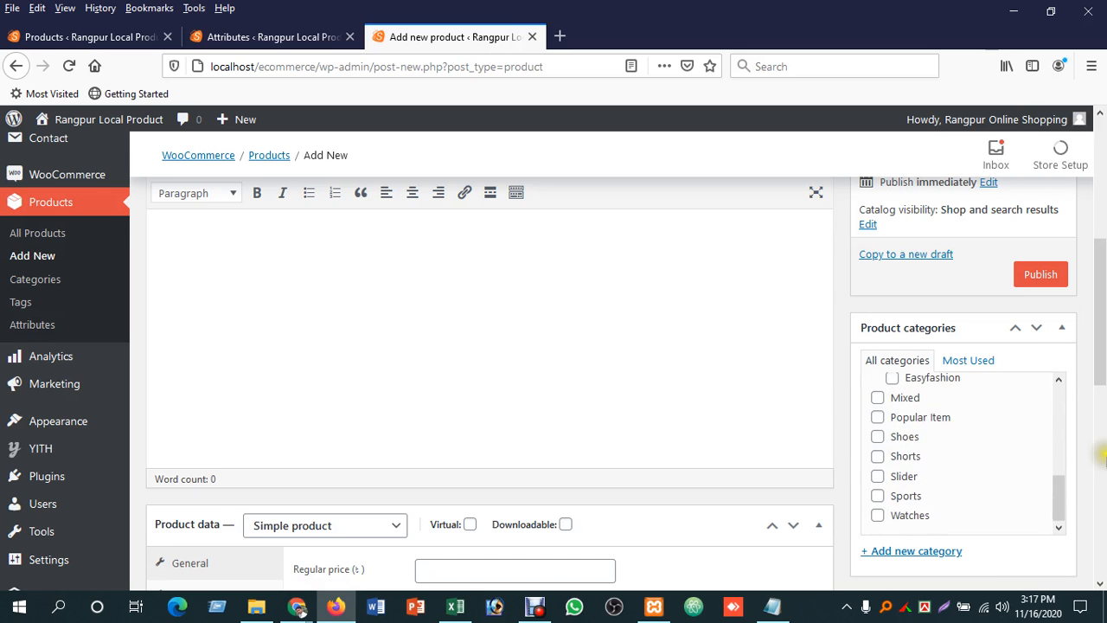
scroll(1104, 461, down, 2)
scroll(939, 465, down, 1)
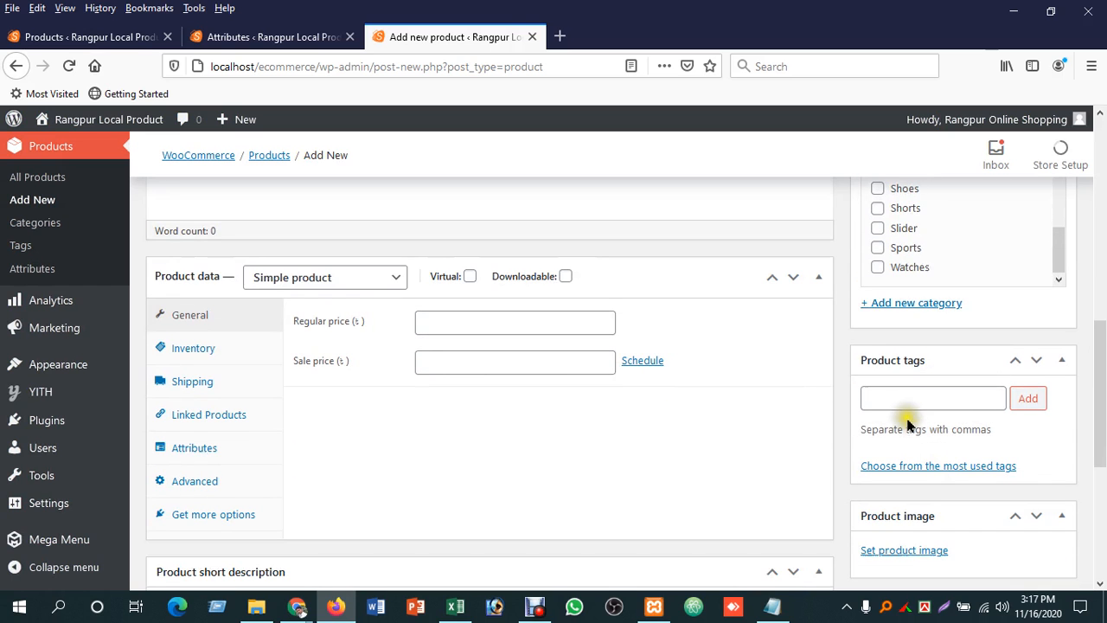
scroll(1037, 416, down, 1)
scroll(1044, 430, down, 1)
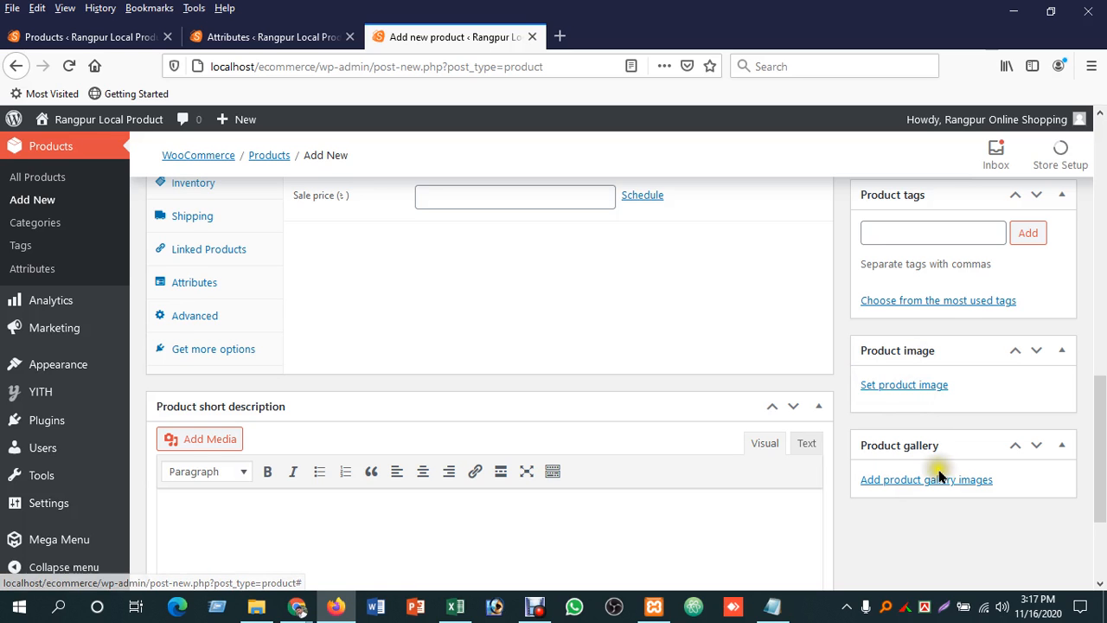
Step: Switch to Chrome, open an empty tab and examine the FurnCentral wardrobe page with its product pictures on Flipkart
mouse_move(296, 603)
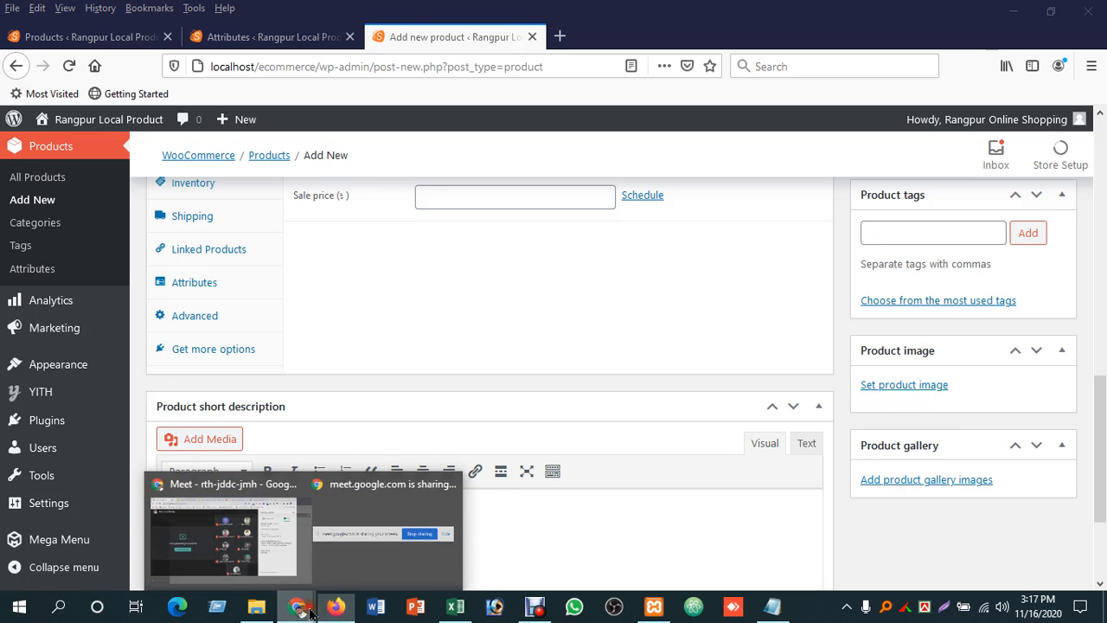
click(241, 564)
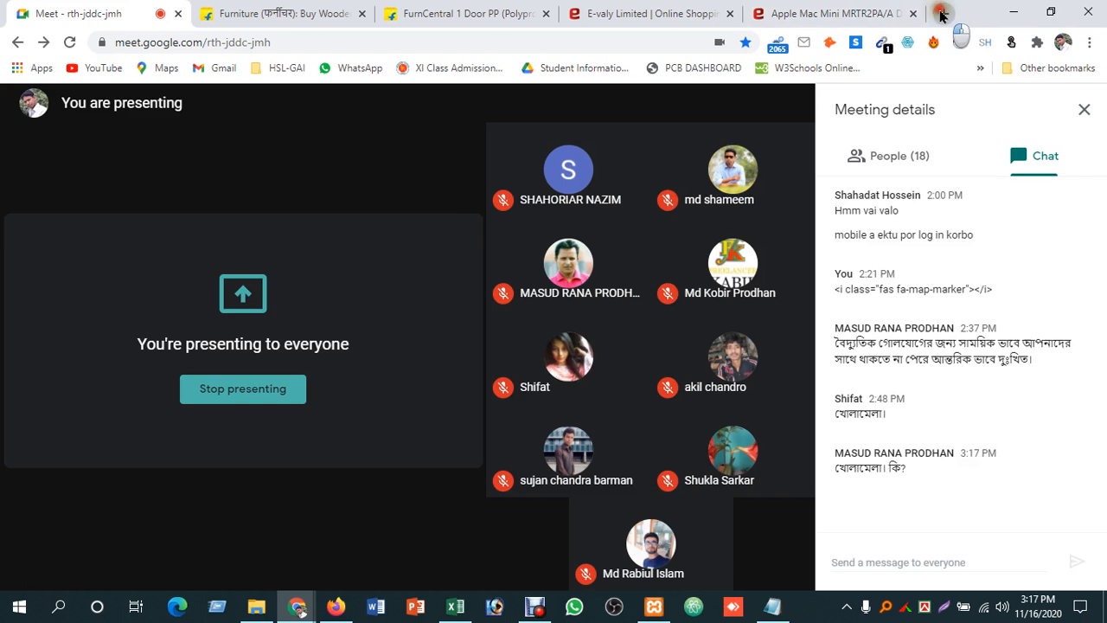
click(941, 14)
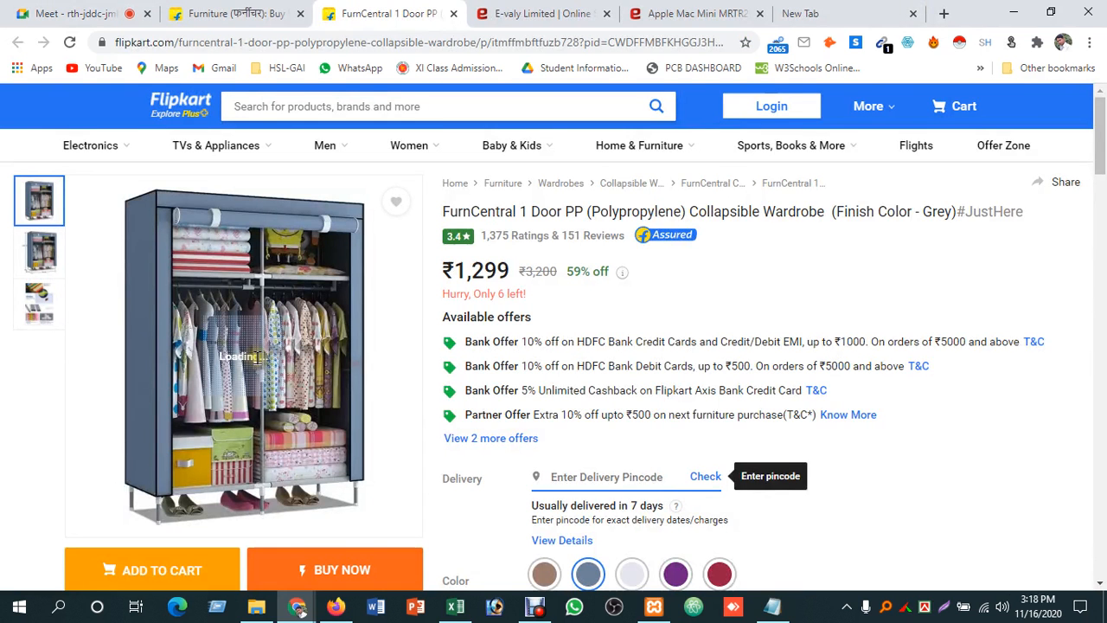
scroll(257, 356, down, 3)
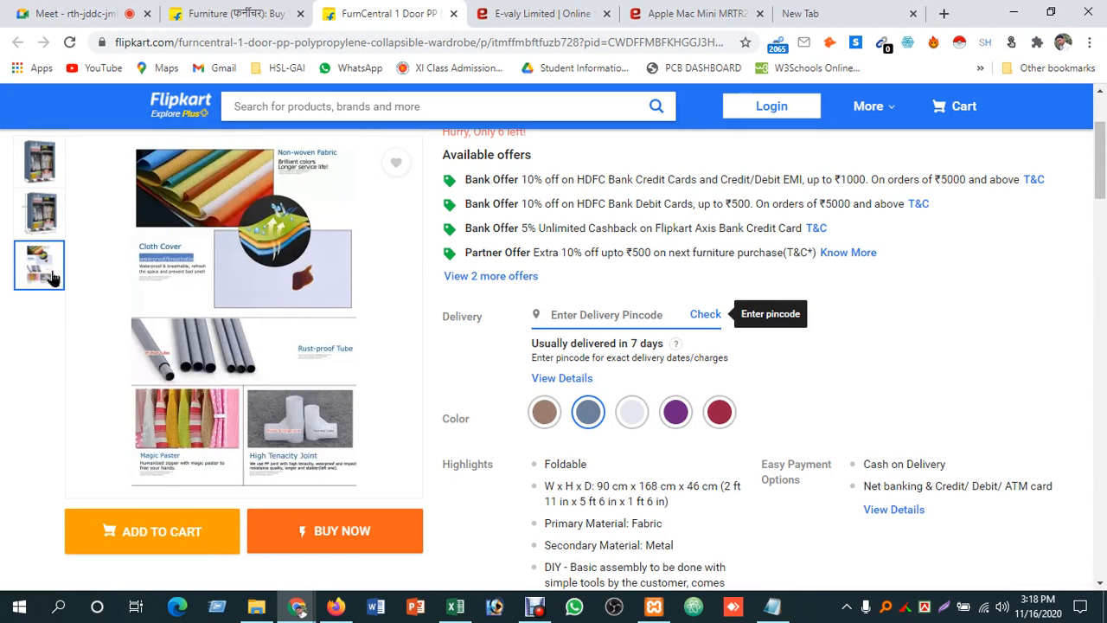
scroll(51, 277, up, 2)
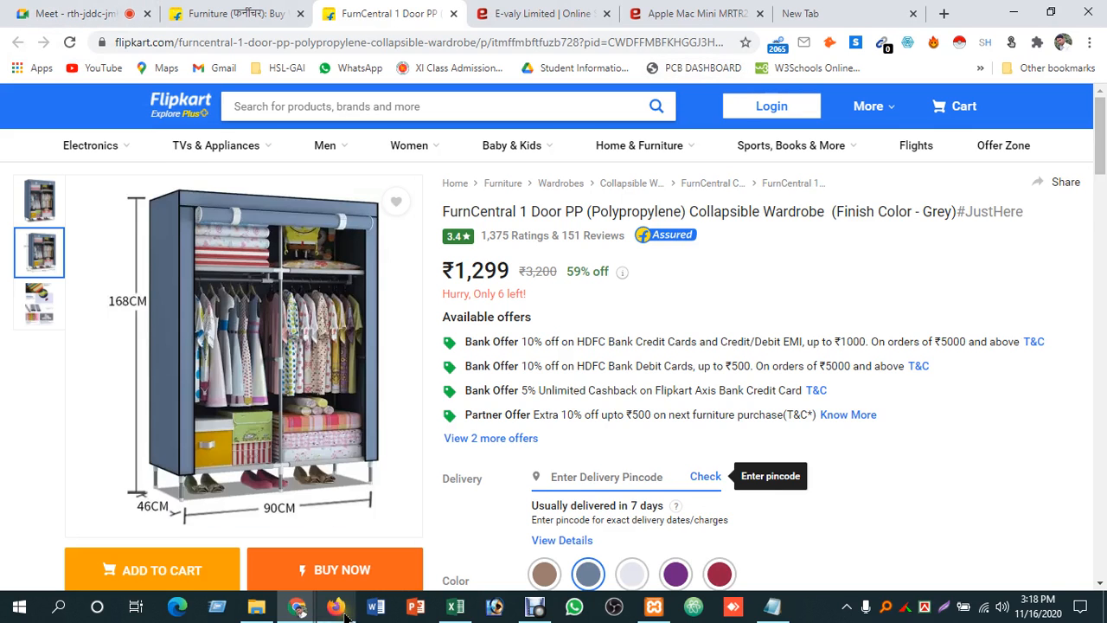
Step: Look at the Apple Mac Mini page on evaly, the meeting chat and evaly's desktop category listing
click(742, 9)
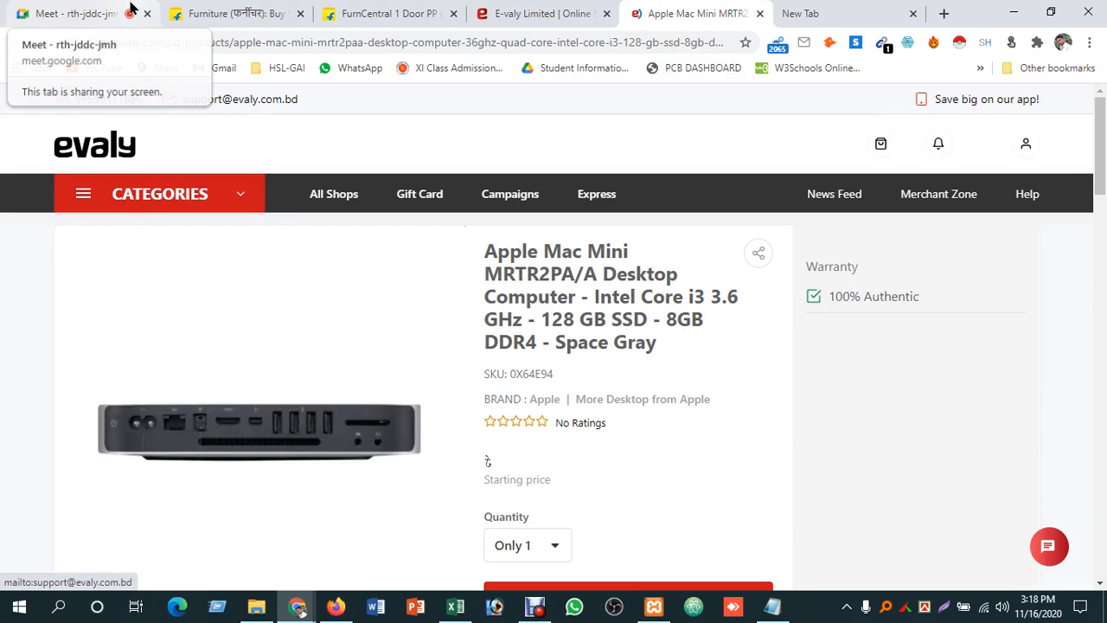
click(130, 7)
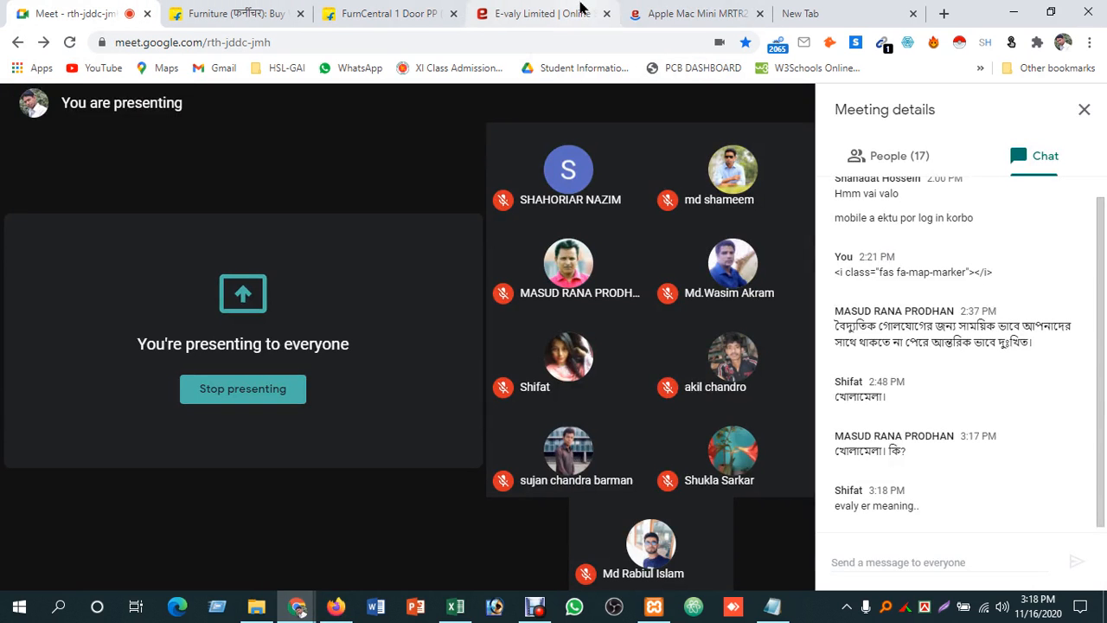
click(581, 7)
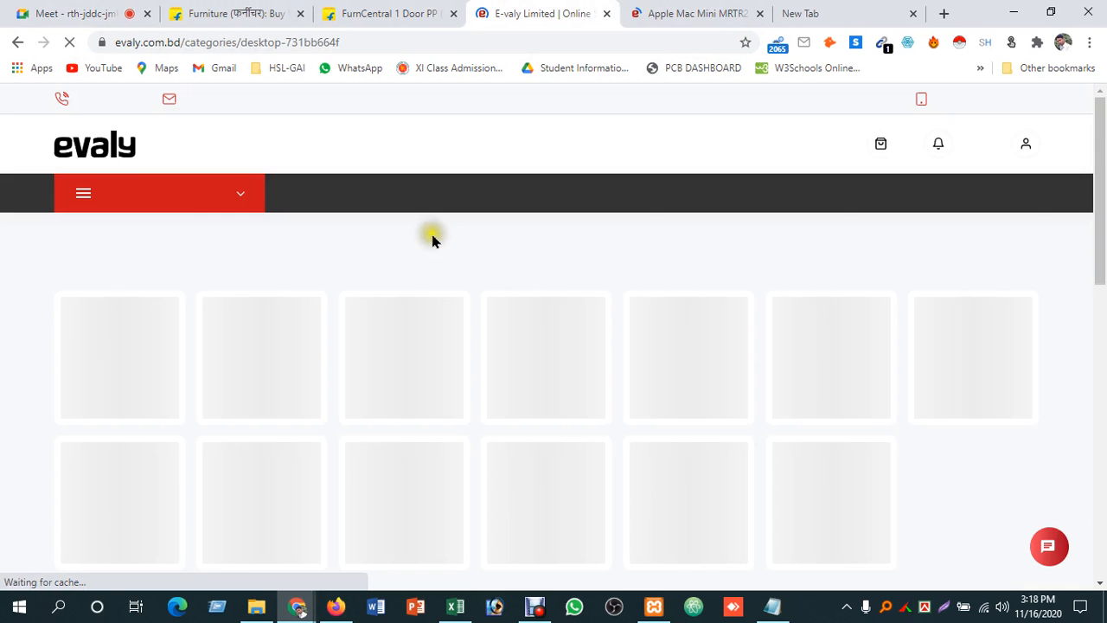
scroll(437, 152, down, 5)
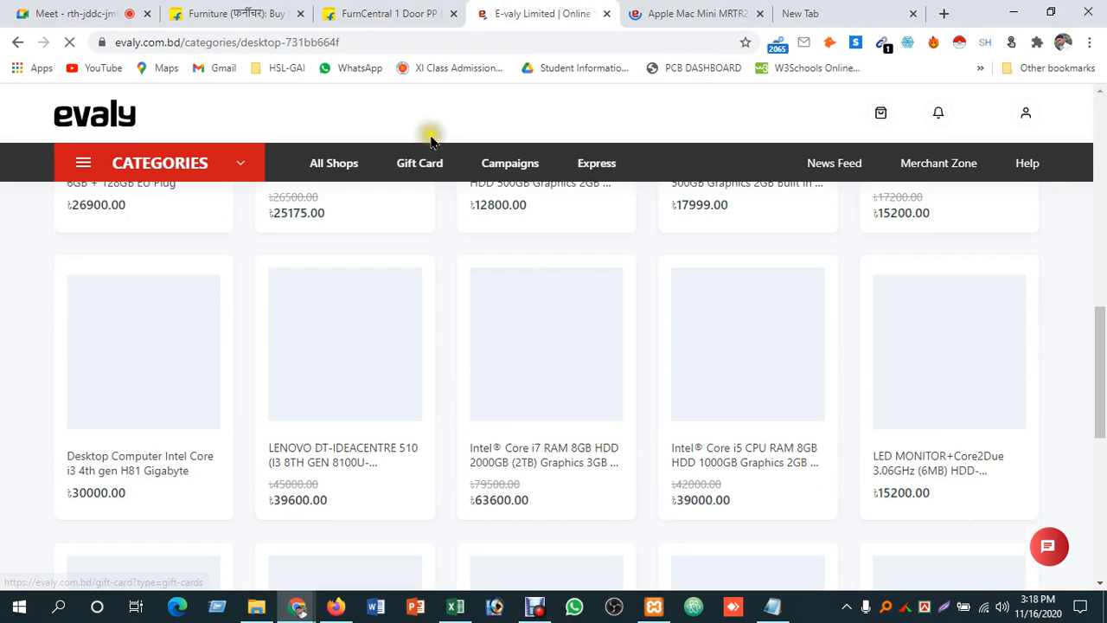
Step: Search Flipkart for "shirt" and open the Aawari men's regular fit shirt from the results
key(ctrl+shift+Tab)
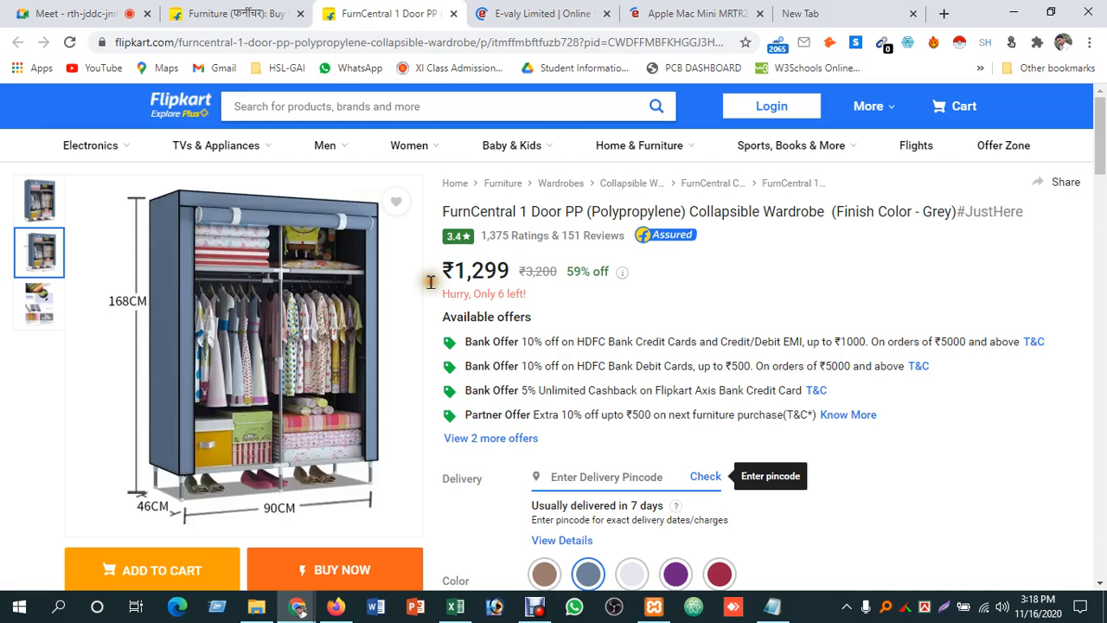
click(362, 108)
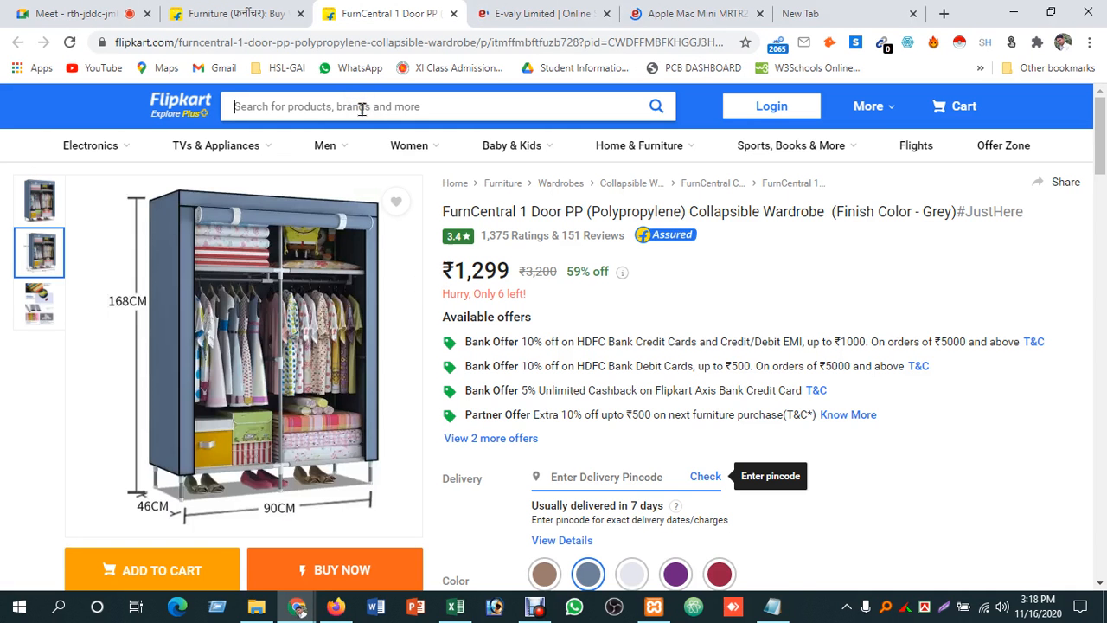
text(shirt)
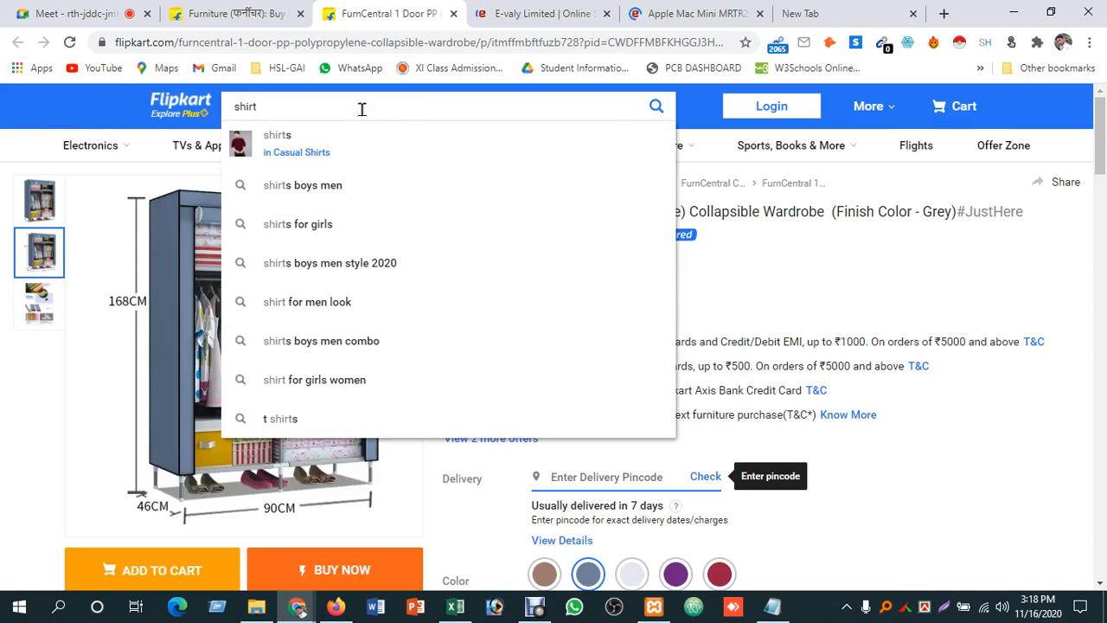
key(Return)
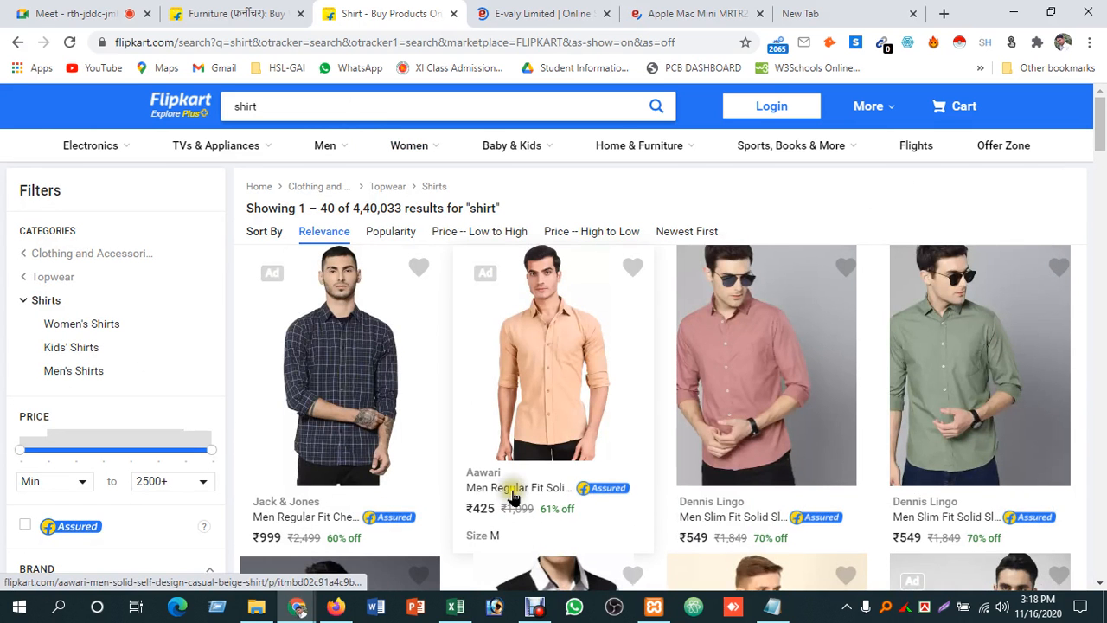
click(513, 496)
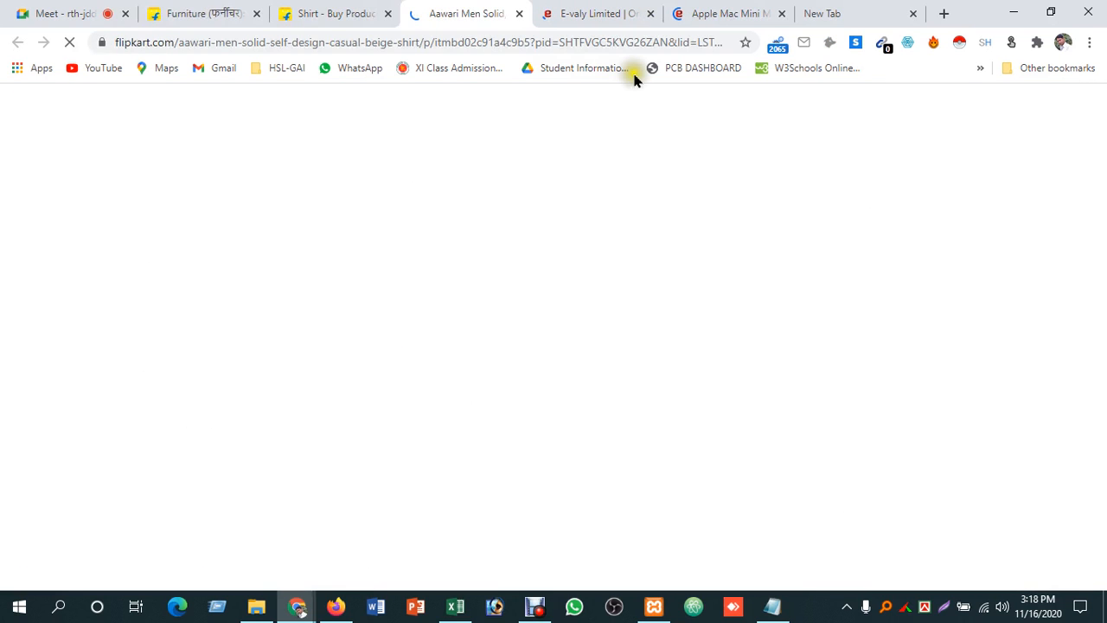
Step: Close the two evaly tabs and the empty new tab
click(650, 13)
click(650, 13)
click(650, 13)
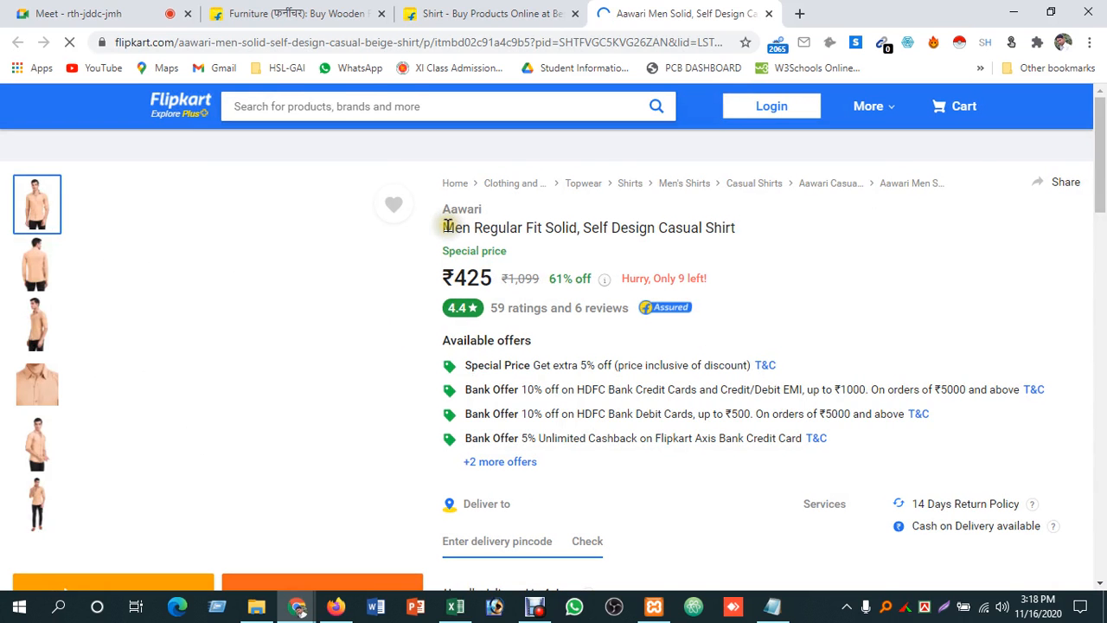
Step: Copy the title "Men Regular Fit Solid, Self Design Casual Shirt" from Flipkart into the new product's name in Firefox
drag(446, 226, 743, 238)
key(ctrl+c)
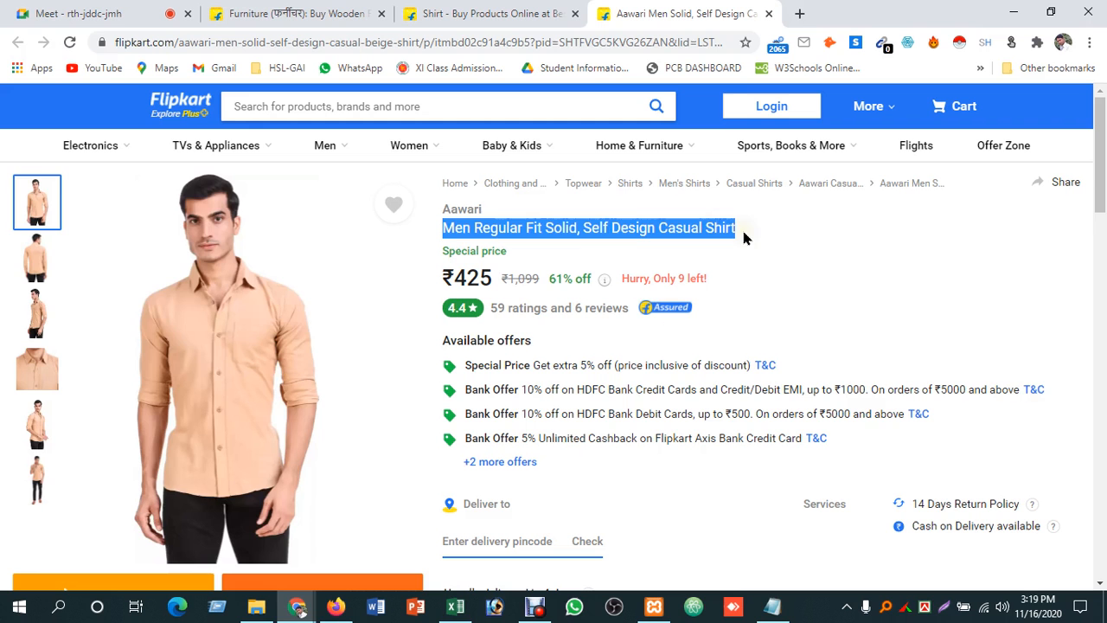
click(335, 605)
scroll(482, 317, up, 10)
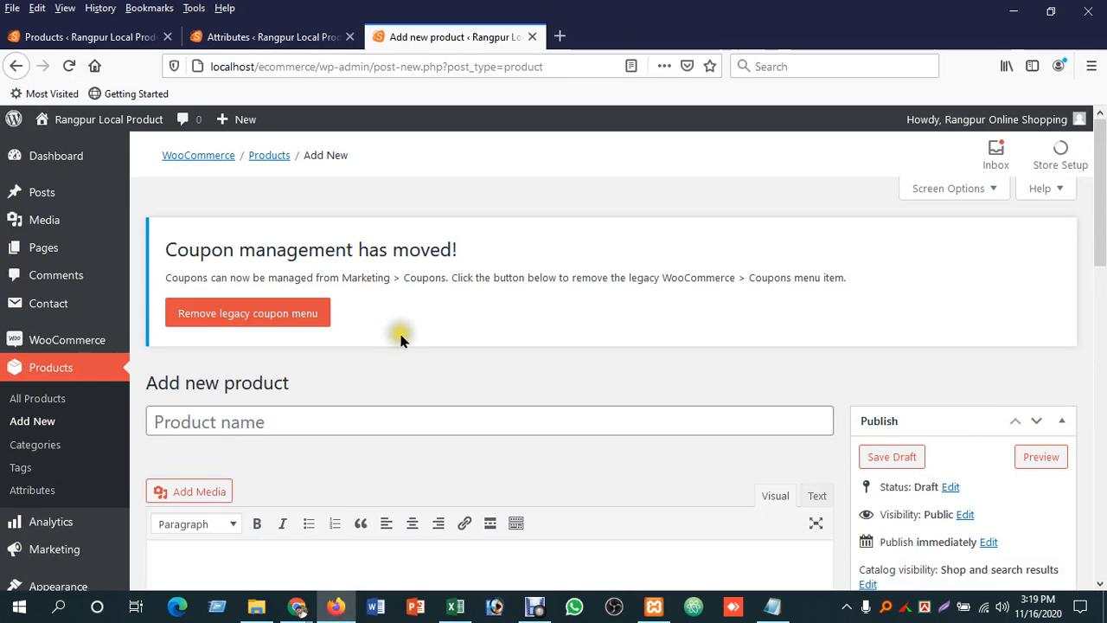
click(407, 424)
key(ctrl+v)
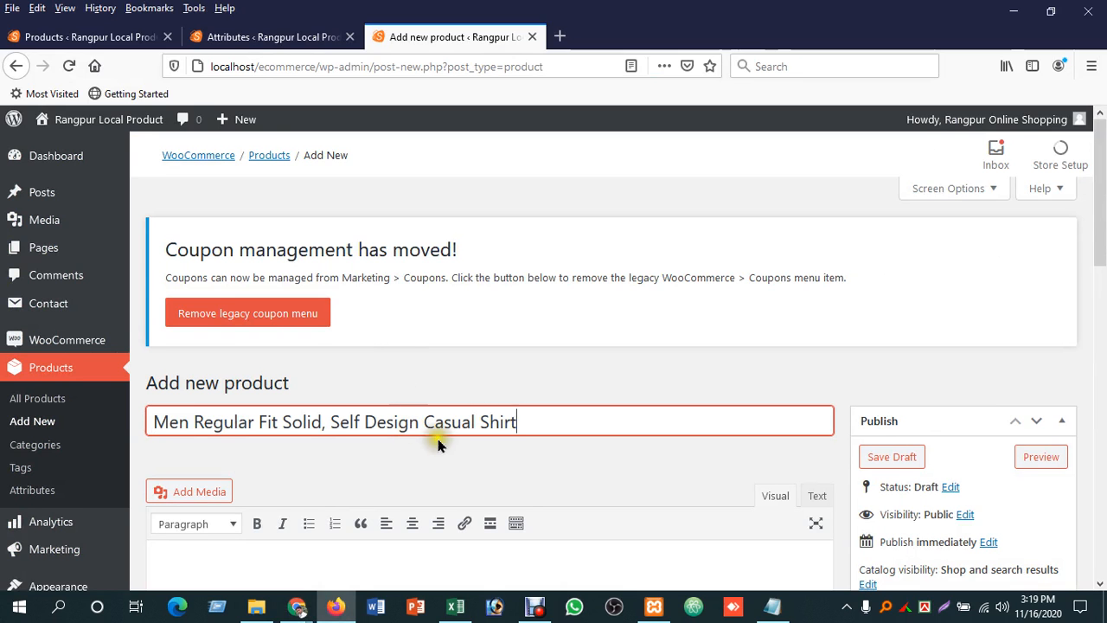
Step: Return to the Flipkart shirt page in Chrome and look through its colors, sizes, specification and remaining content
scroll(432, 432, down, 2)
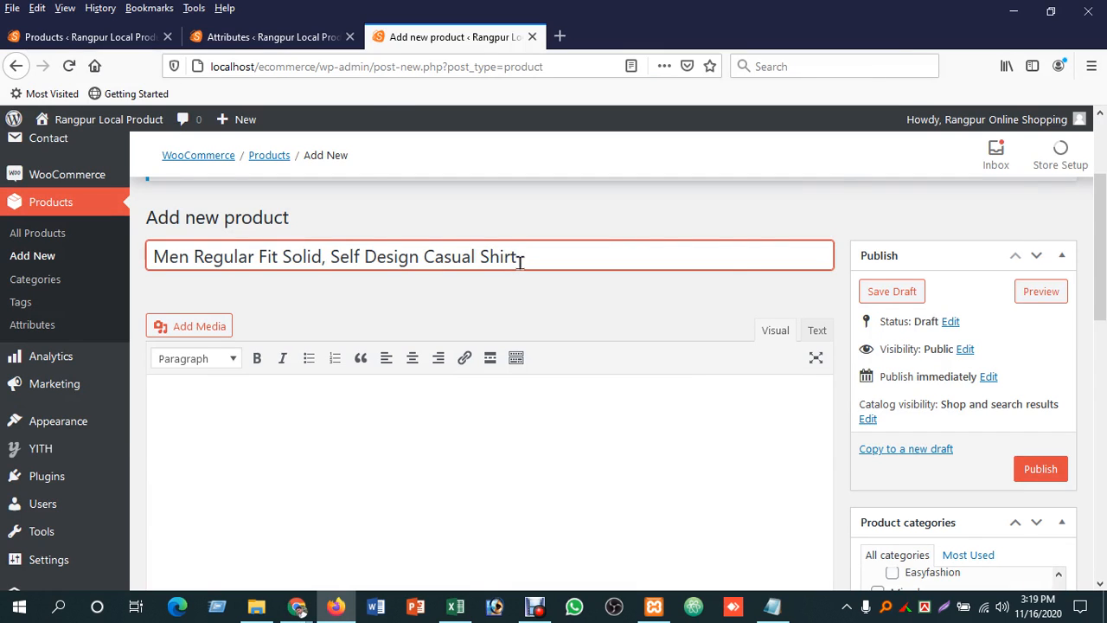
key(alt+Tab)
scroll(522, 322, down, 14)
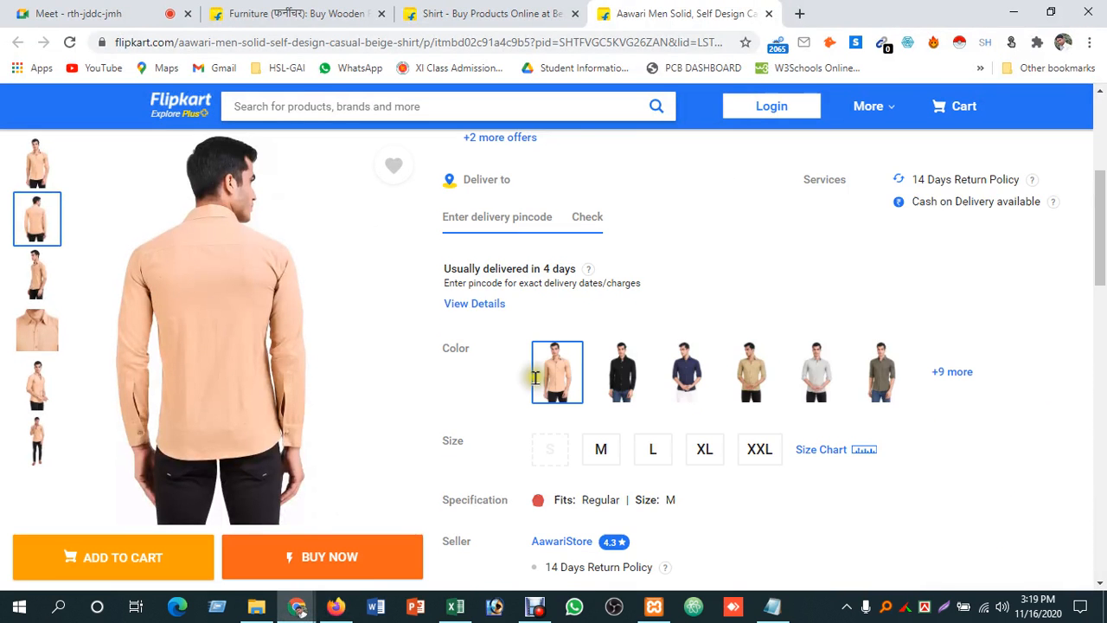
scroll(512, 405, down, 6)
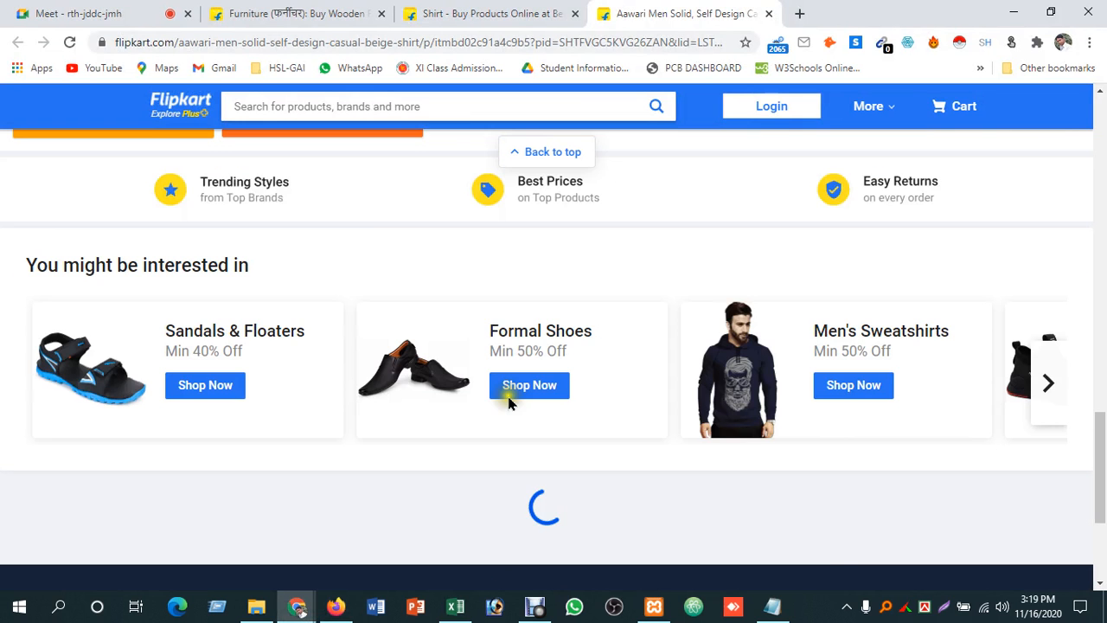
scroll(507, 401, down, 8)
scroll(502, 411, down, 3)
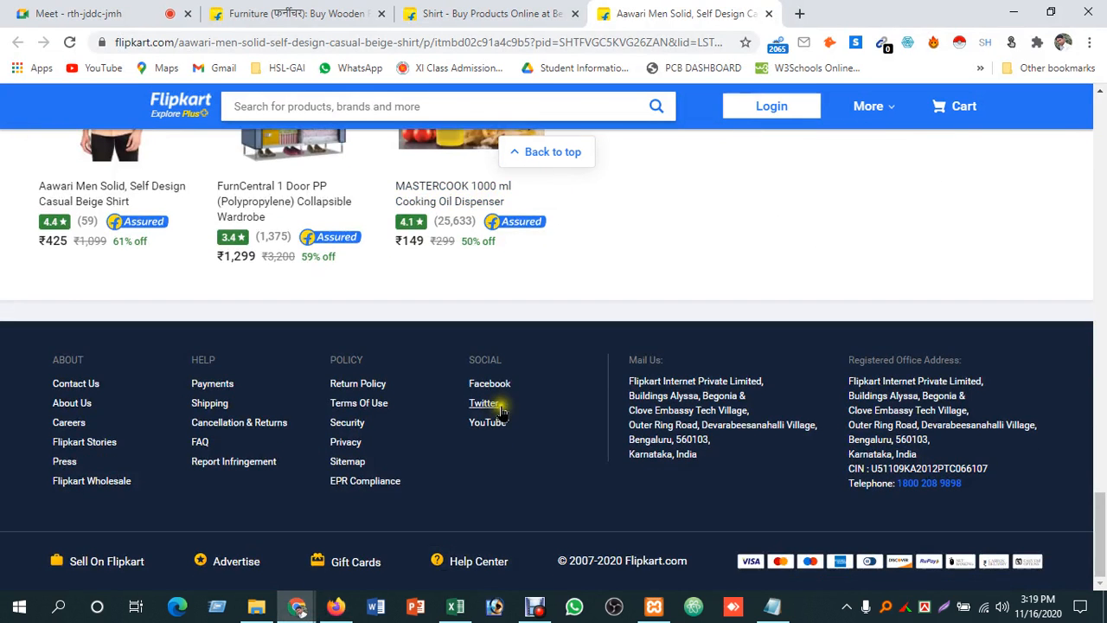
Step: Review the beige shirt's Flipkart listing, covering its bank offers, delivery, colours, sizes, specification and seller
scroll(497, 405, up, 10)
scroll(498, 405, up, 12)
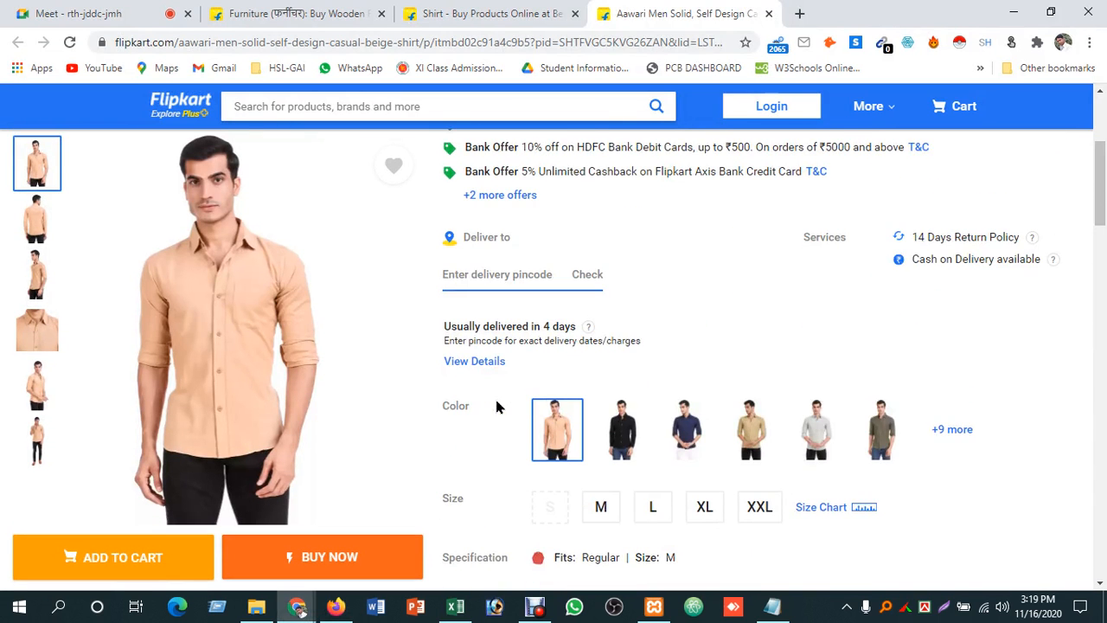
scroll(497, 407, up, 2)
scroll(497, 407, down, 1)
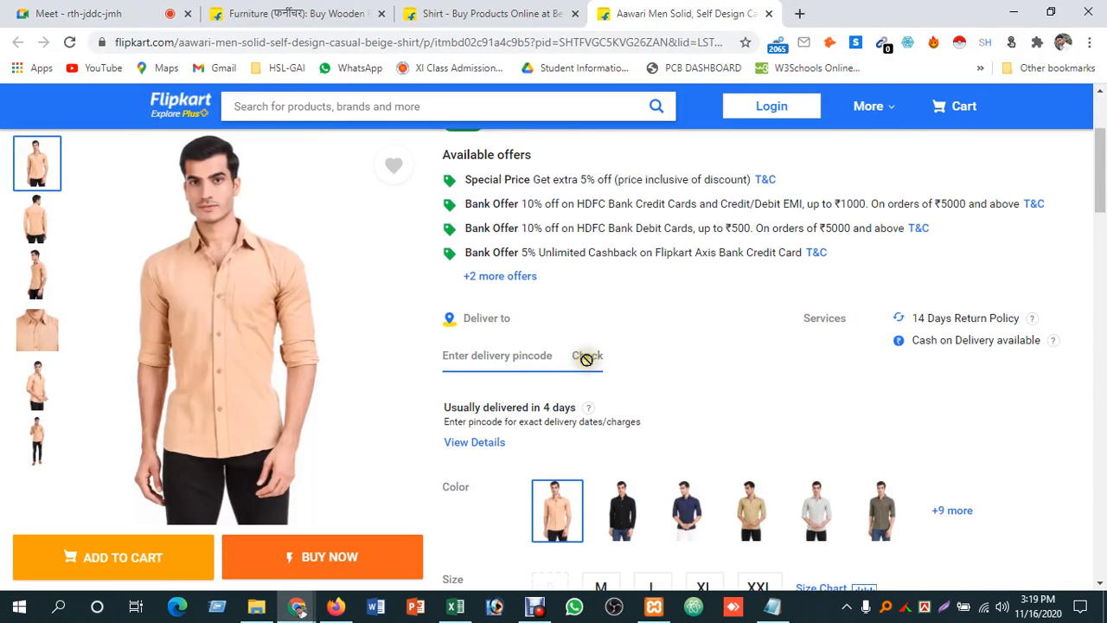
scroll(586, 356, down, 1)
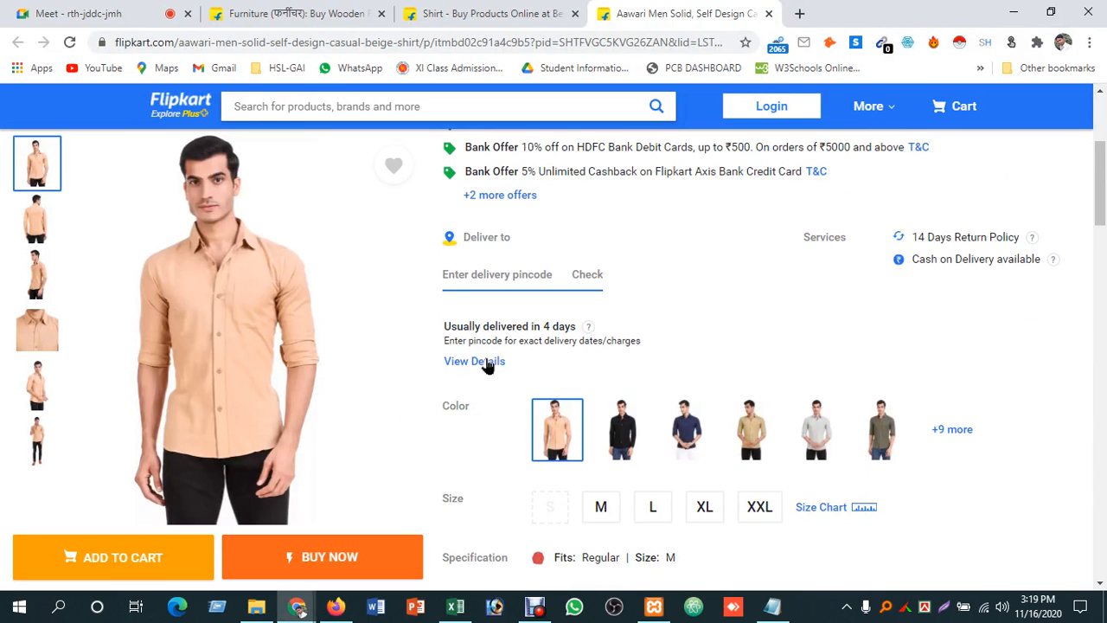
scroll(487, 366, down, 1)
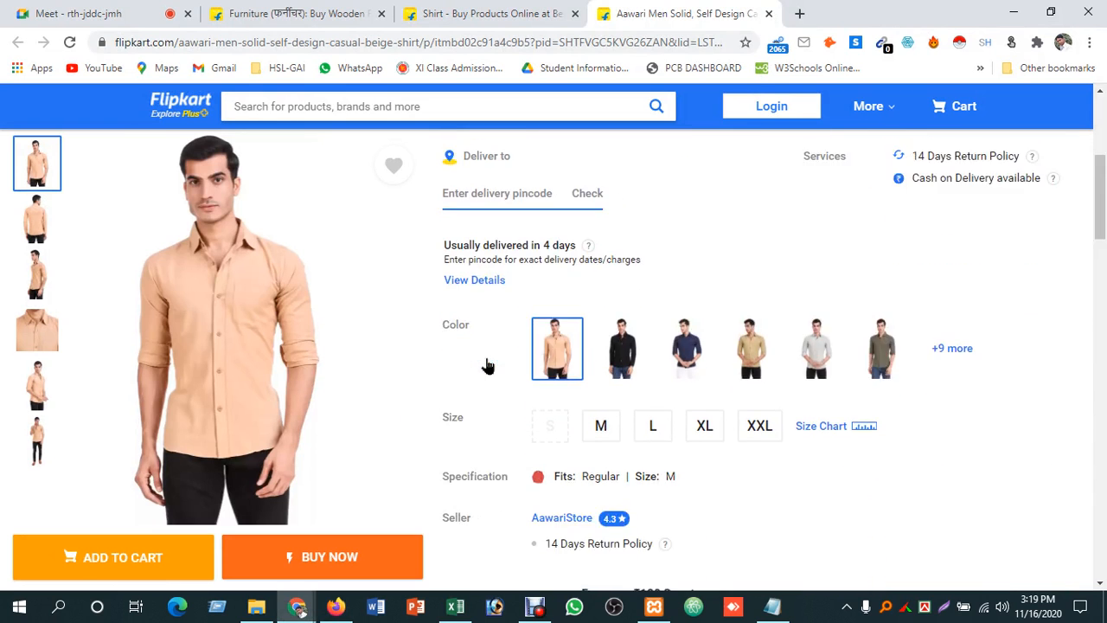
scroll(487, 366, down, 3)
scroll(487, 363, down, 1)
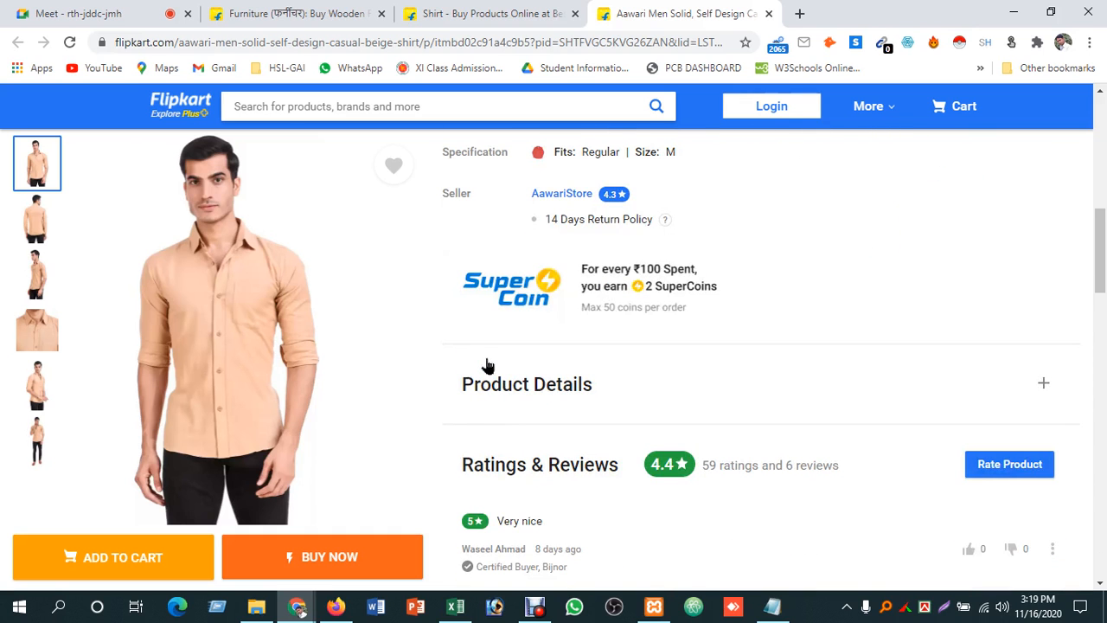
Step: Expand the shirt's Product Details and read through style code, fit, fabric, sleeve, pattern and color
click(1008, 388)
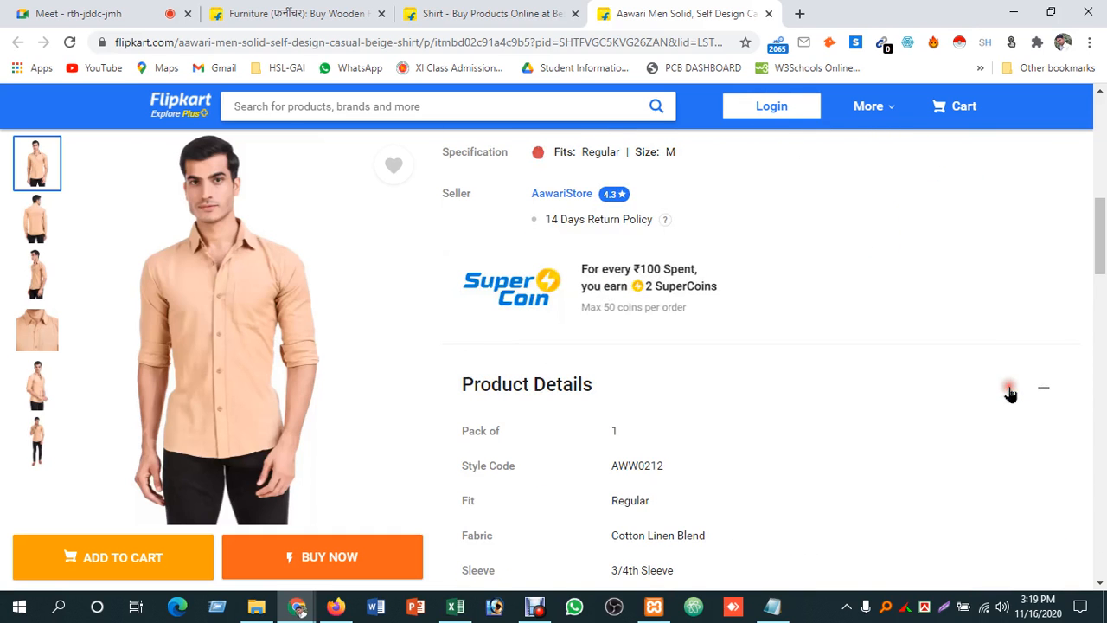
scroll(672, 437, down, 3)
scroll(648, 303, down, 2)
scroll(647, 320, up, 1)
scroll(647, 322, up, 2)
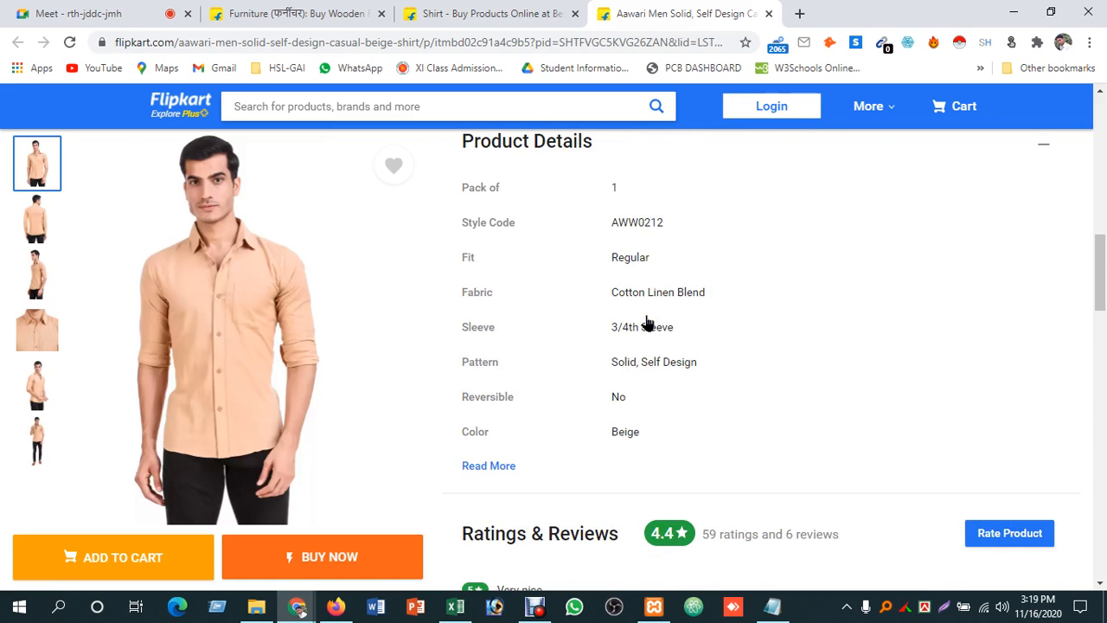
scroll(647, 322, up, 6)
scroll(647, 322, up, 3)
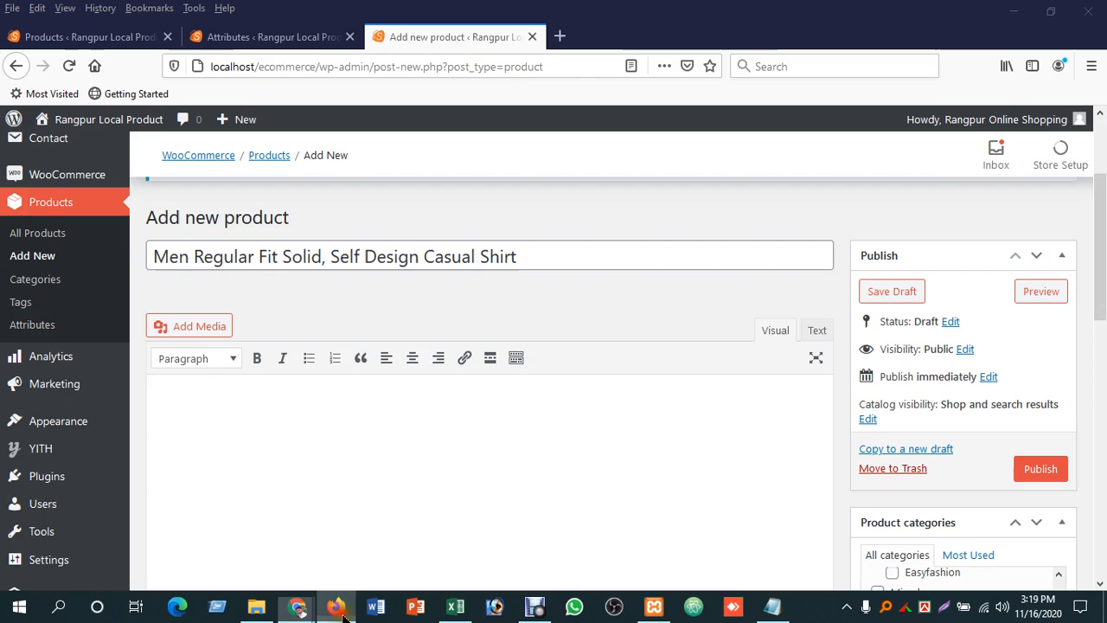
Step: On the Flipkart shirt page in Chrome, copy the HDFC Bank Credit Cards and Credit/Debit EMI offer text
click(296, 607)
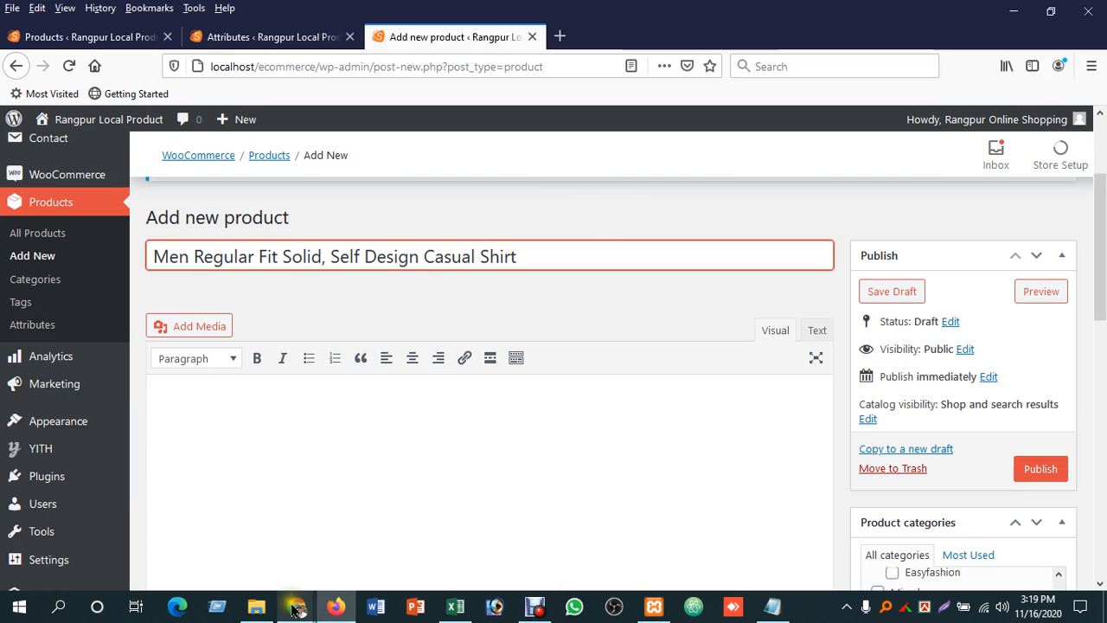
mouse_move(297, 607)
click(195, 525)
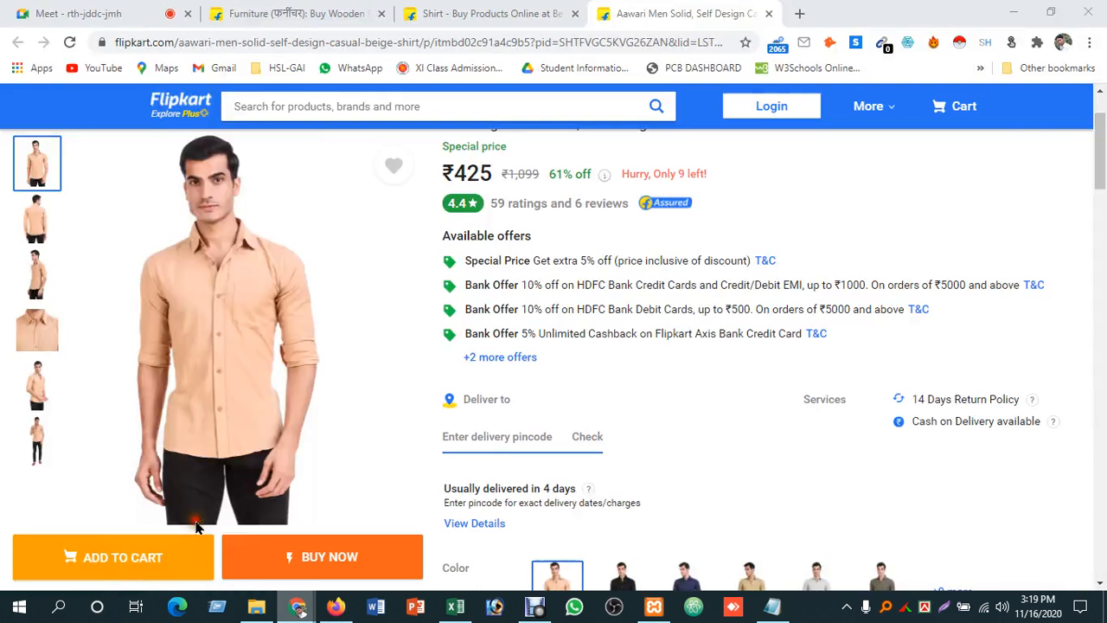
drag(526, 285, 1020, 284)
key(ctrl+c)
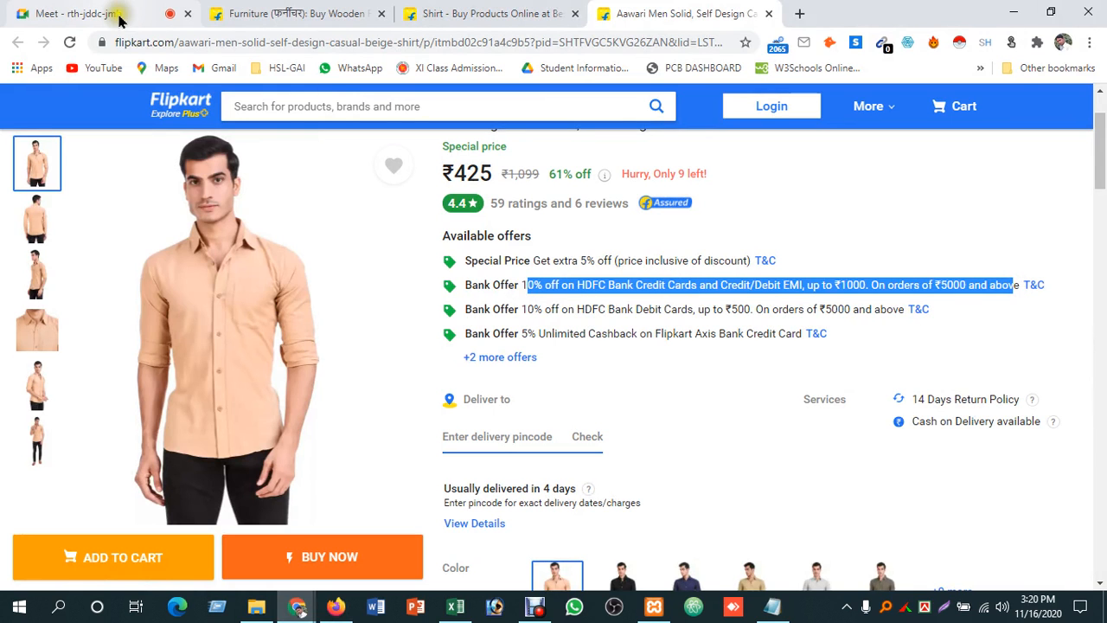
Step: Switch to the WooCommerce product page in Firefox and paste the copied HDFC Bank offer text into the main product description
key(alt+Tab)
click(403, 448)
key(ctrl+v)
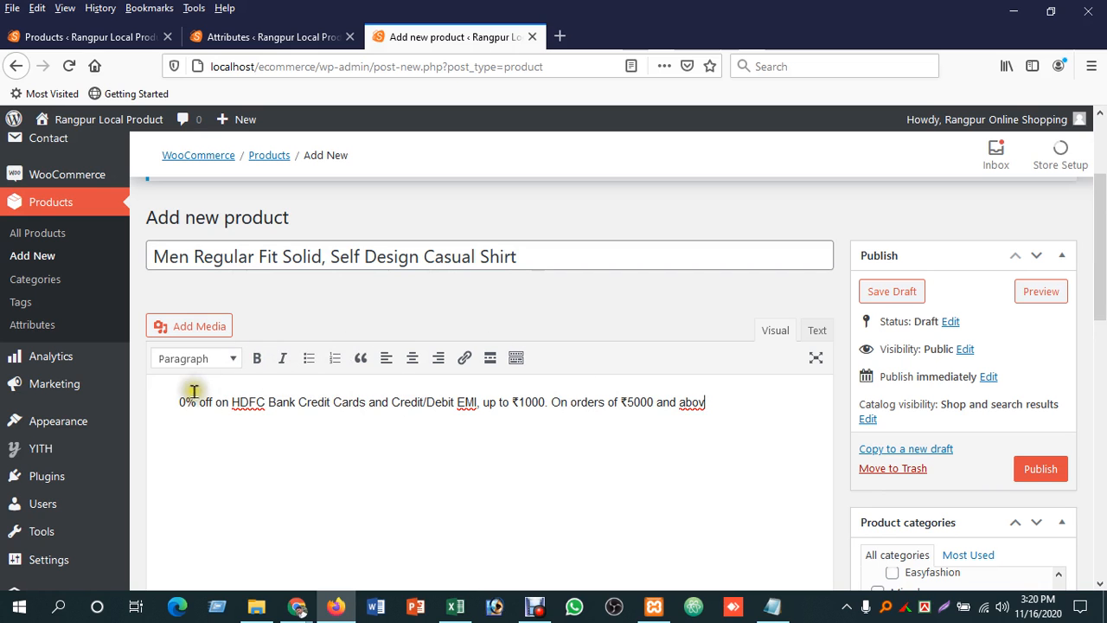
Step: Paste the same HDFC Bank offer text into the Product short description
scroll(623, 449, down, 1)
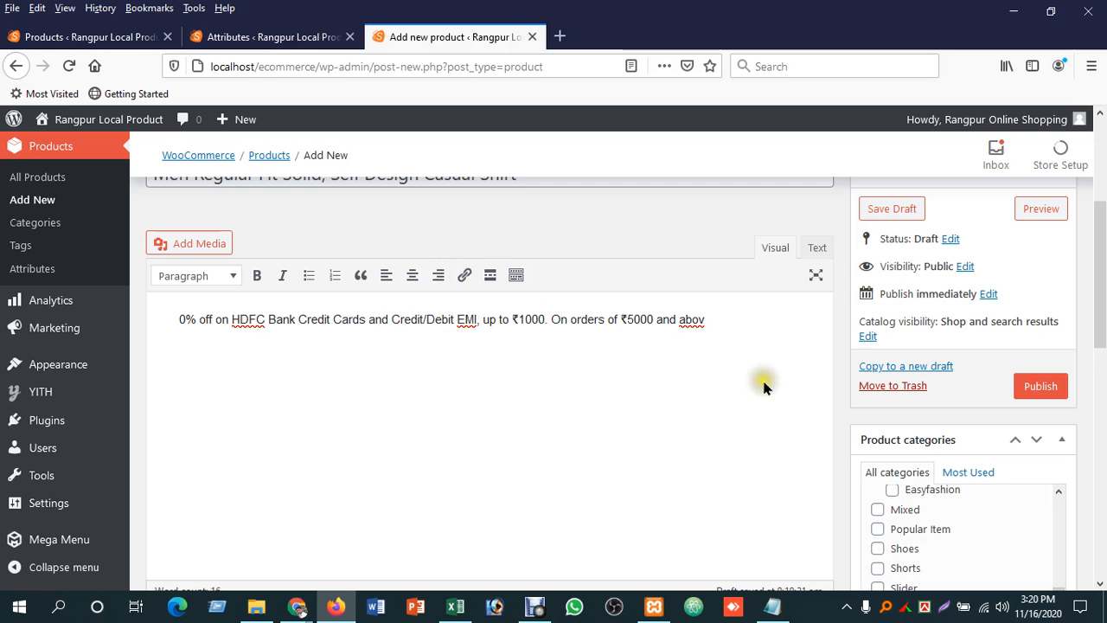
scroll(506, 422, down, 1)
scroll(506, 422, down, 3)
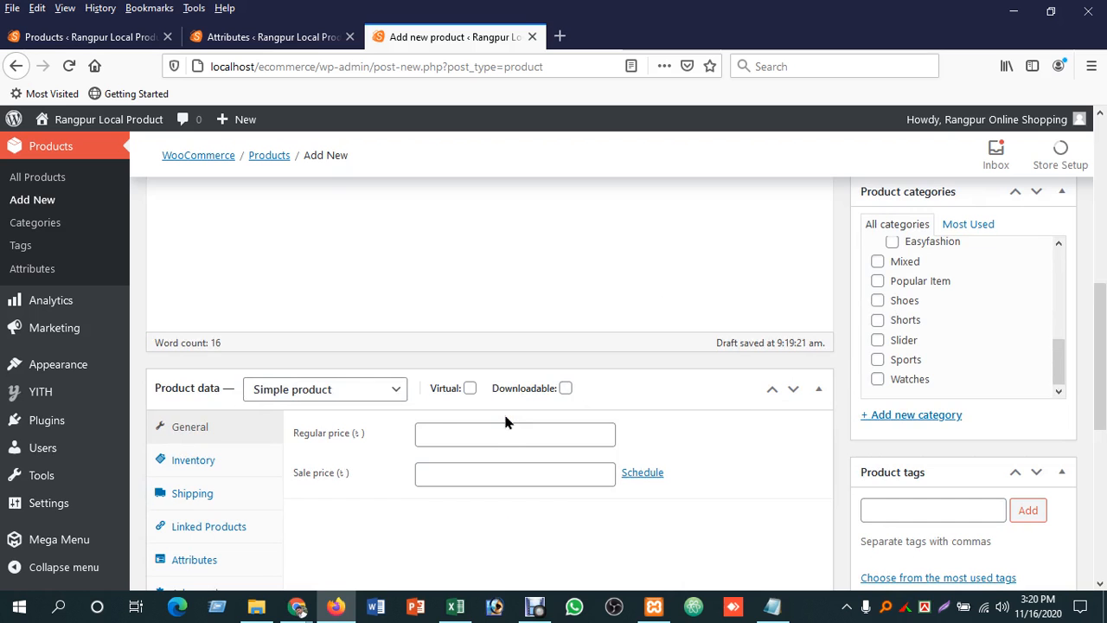
scroll(506, 422, up, 7)
scroll(506, 422, down, 9)
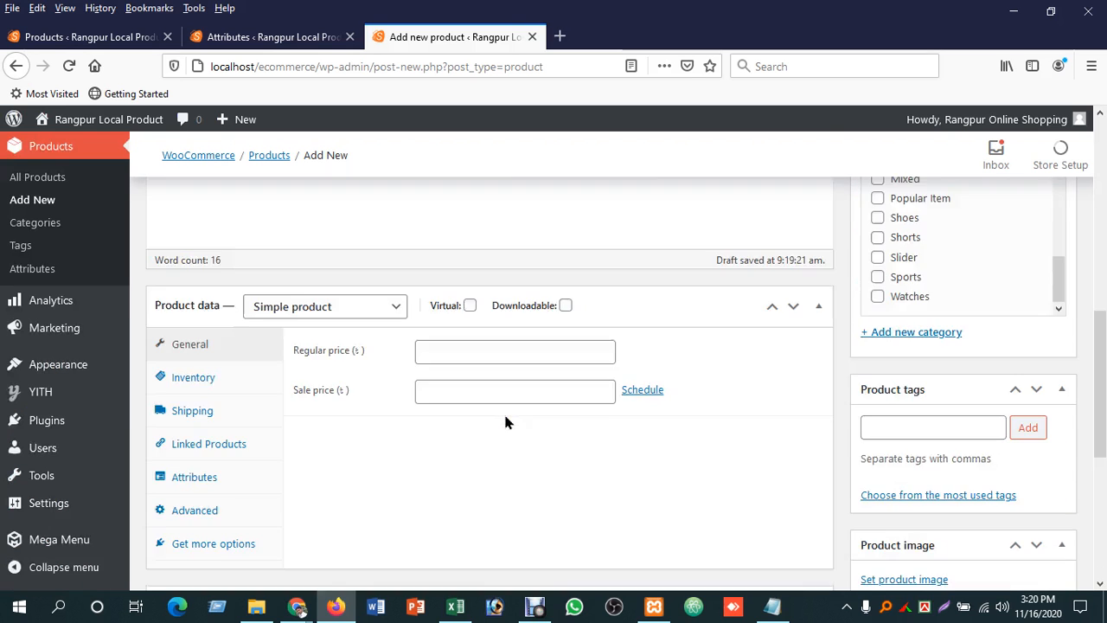
scroll(506, 422, down, 3)
click(503, 411)
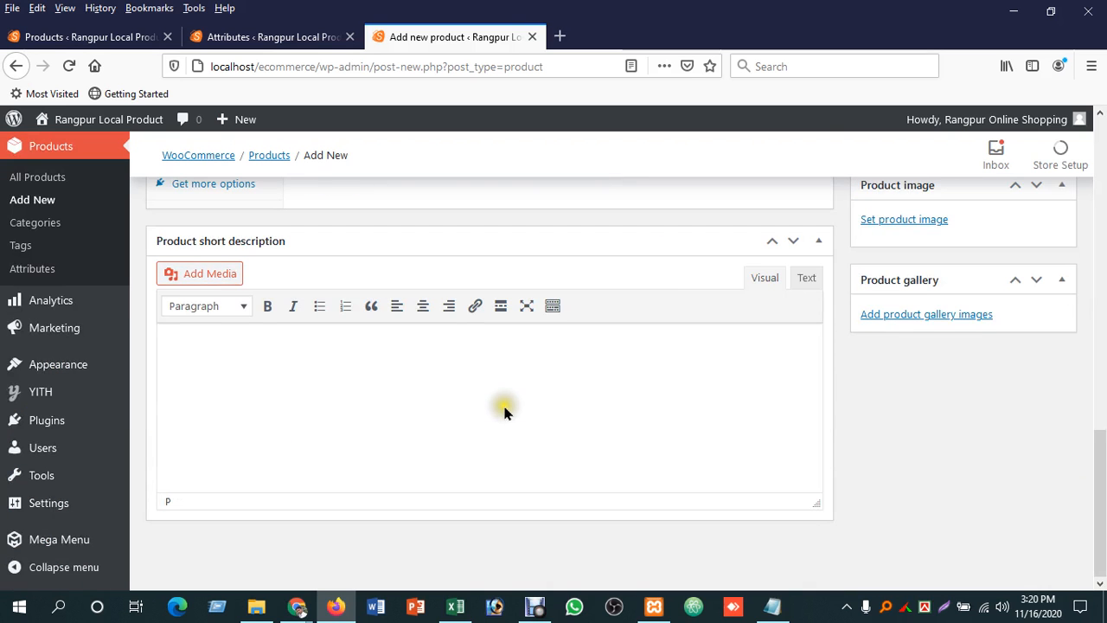
key(ctrl+v)
Step: Examine the Product data section and the available product types, leaving Simple product selected
scroll(502, 399, up, 10)
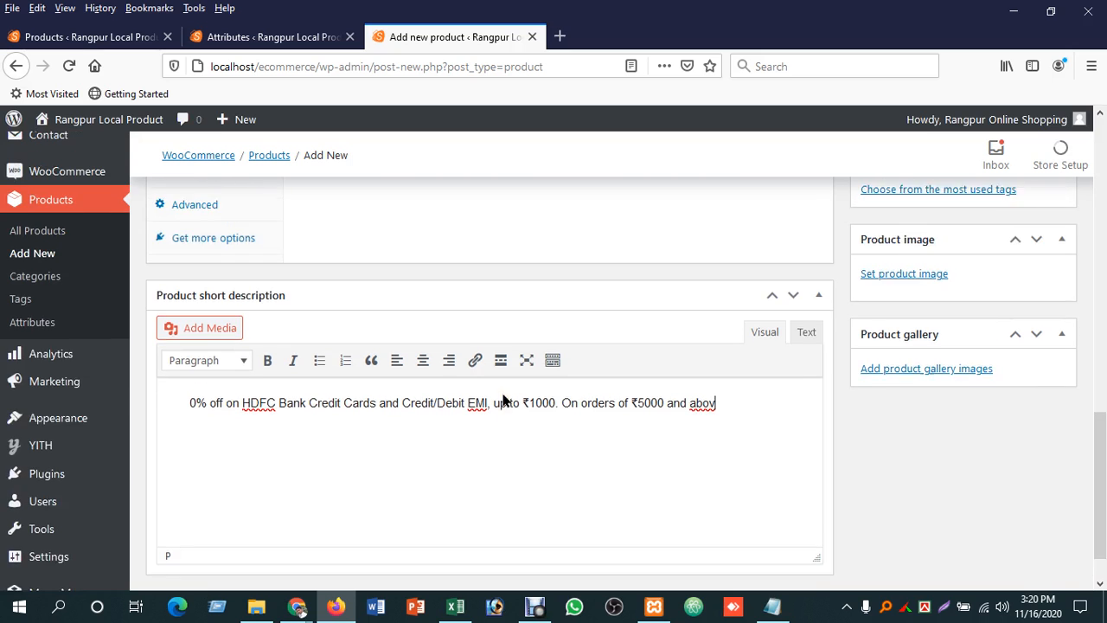
scroll(513, 388, down, 3)
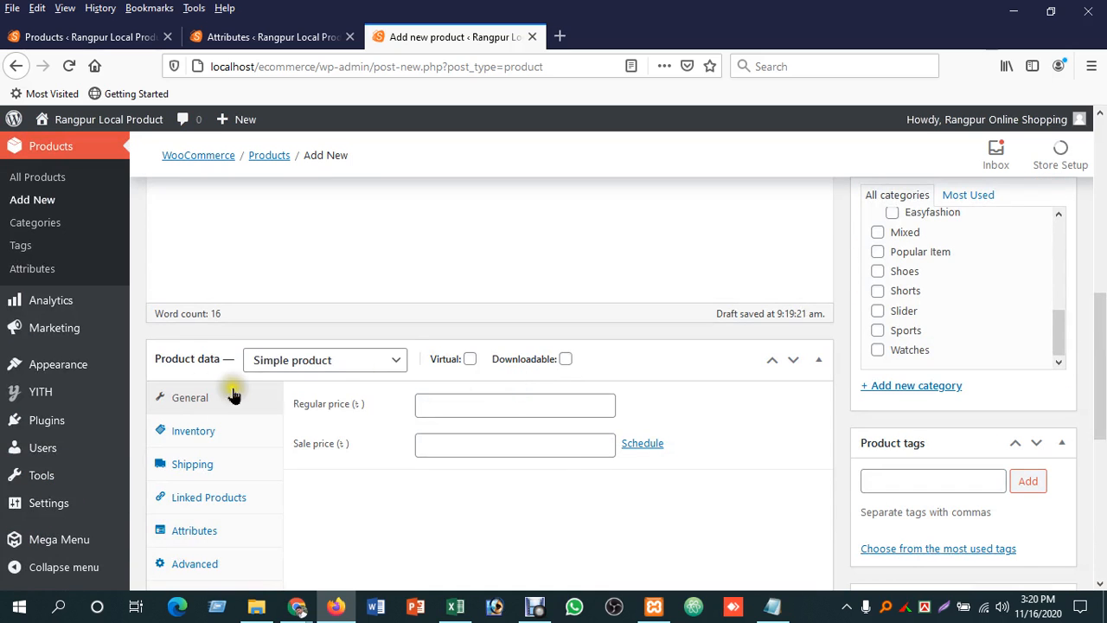
scroll(693, 410, down, 1)
scroll(692, 407, down, 1)
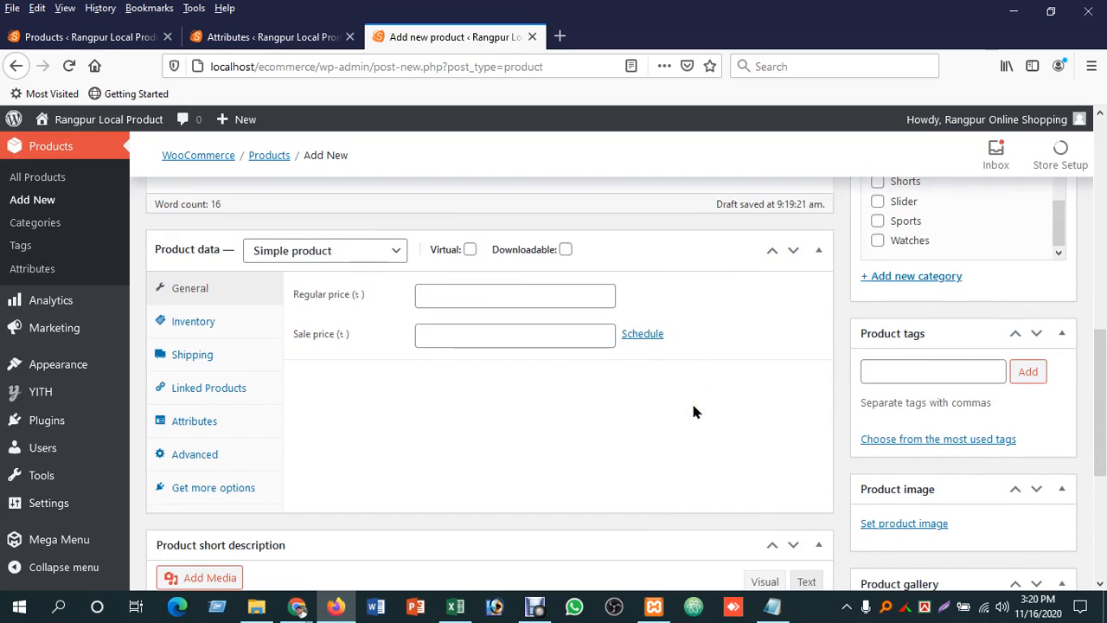
scroll(683, 396, up, 1)
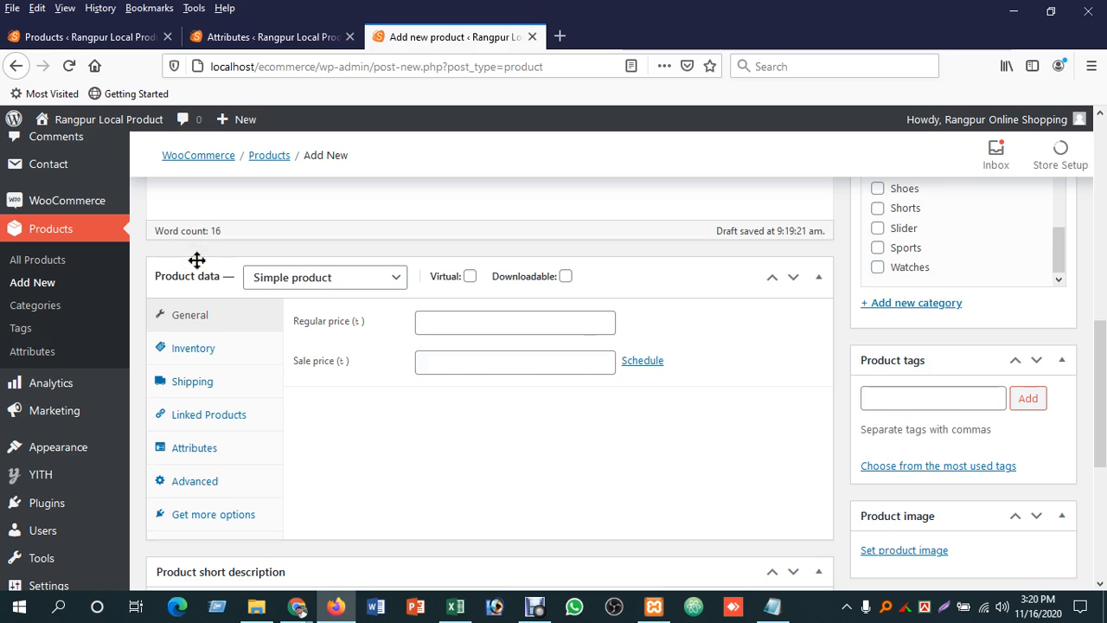
click(354, 281)
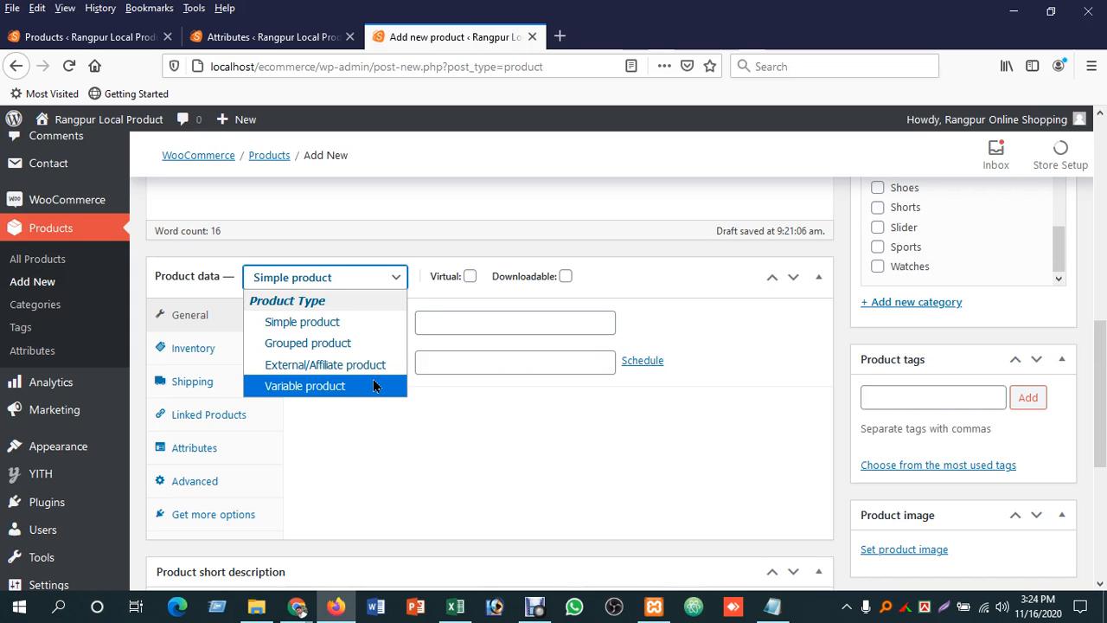
click(403, 456)
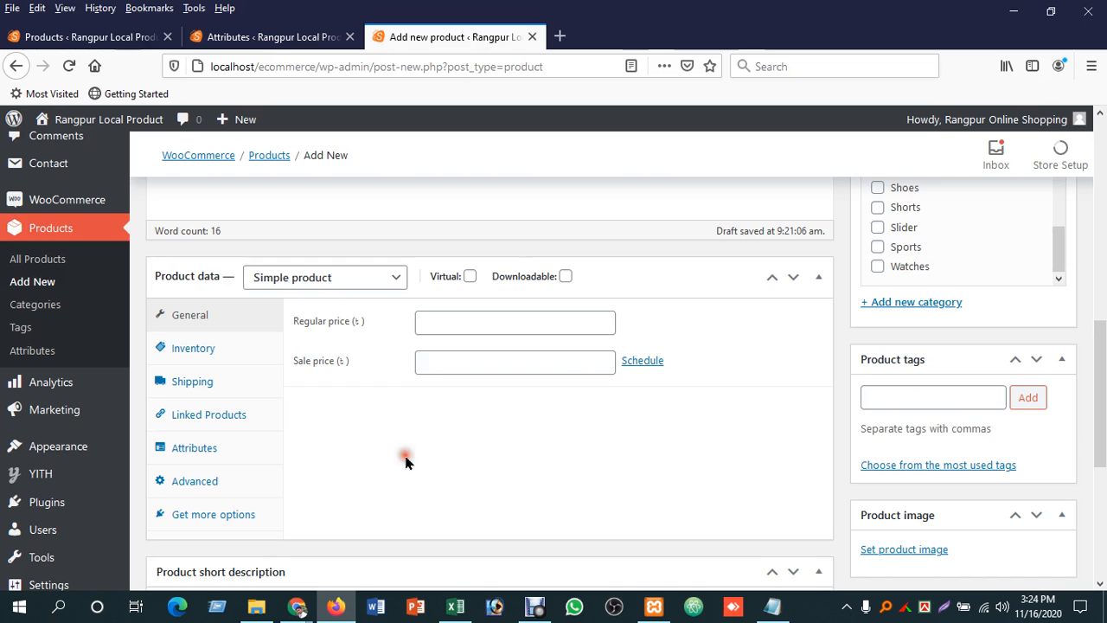
click(396, 277)
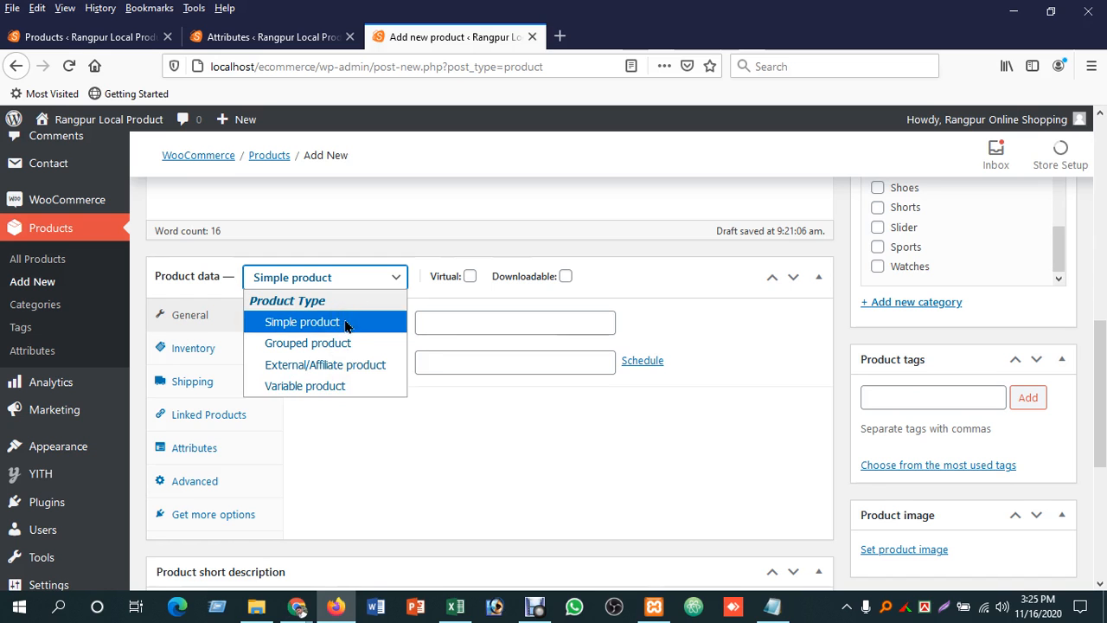
click(416, 426)
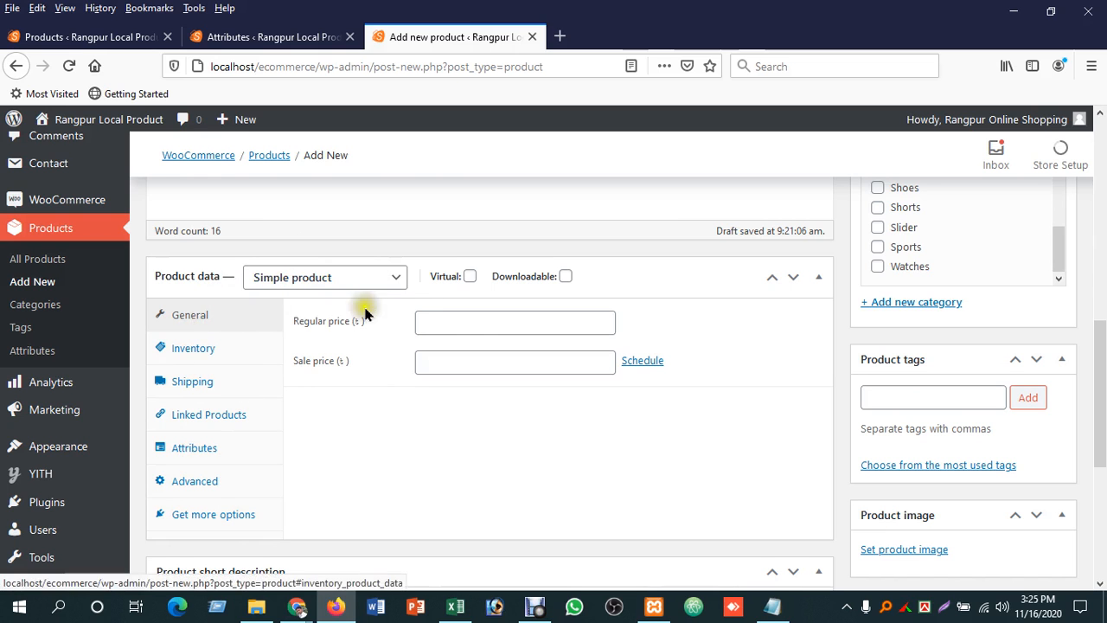
Step: Switch the product type to Grouped product and on to External/Affiliate product to compare their data fields
click(386, 285)
click(321, 342)
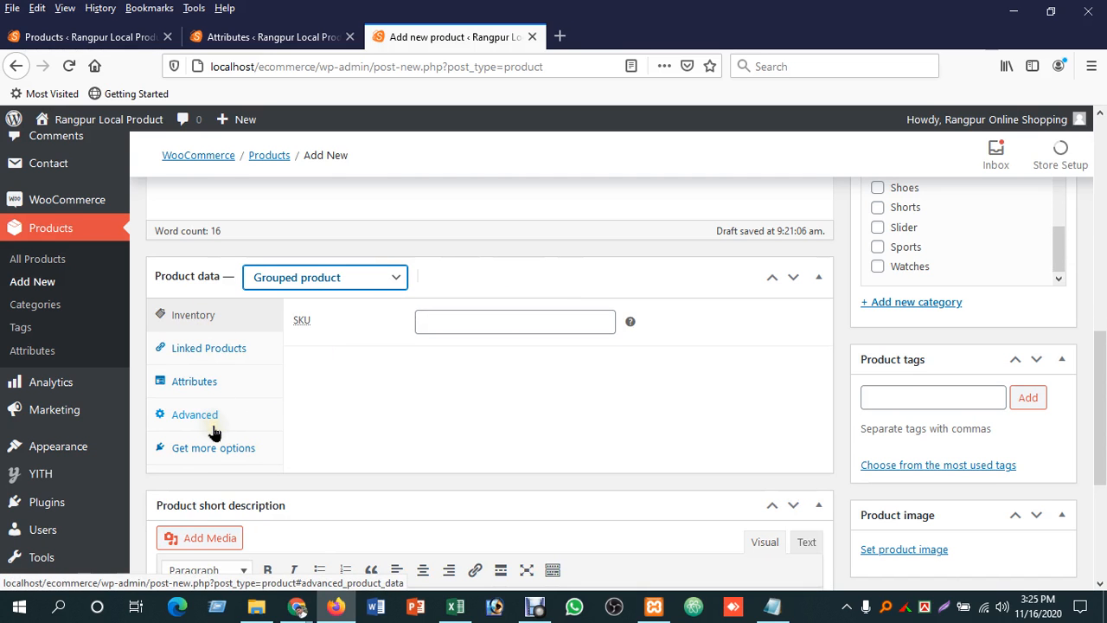
click(357, 286)
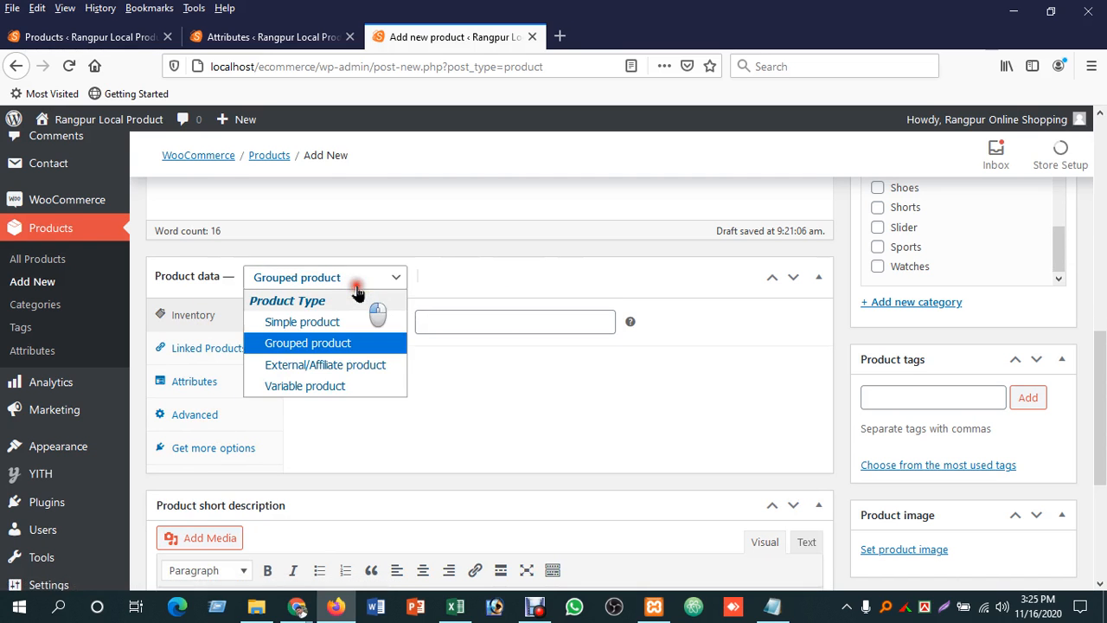
click(326, 368)
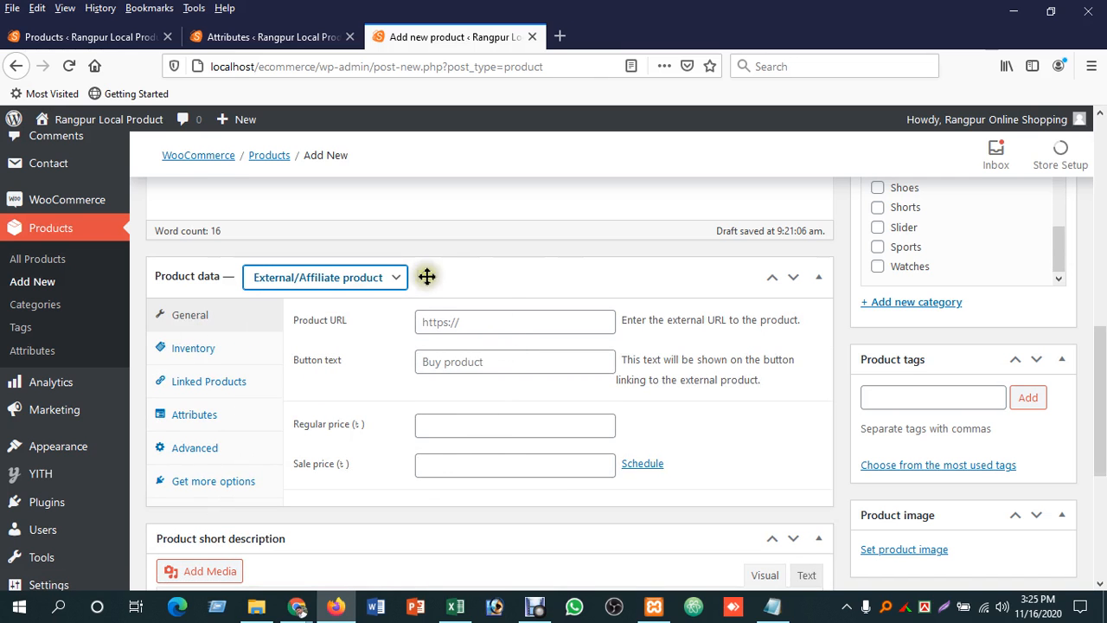
Step: Set the product type to Variable product and recheck the product type options
click(387, 281)
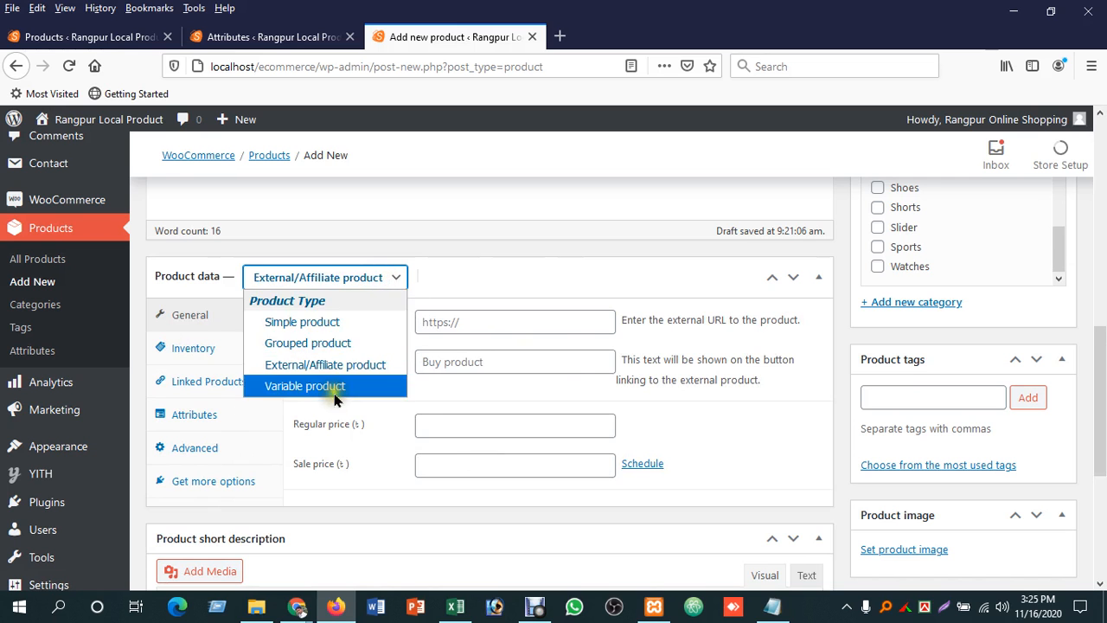
click(334, 398)
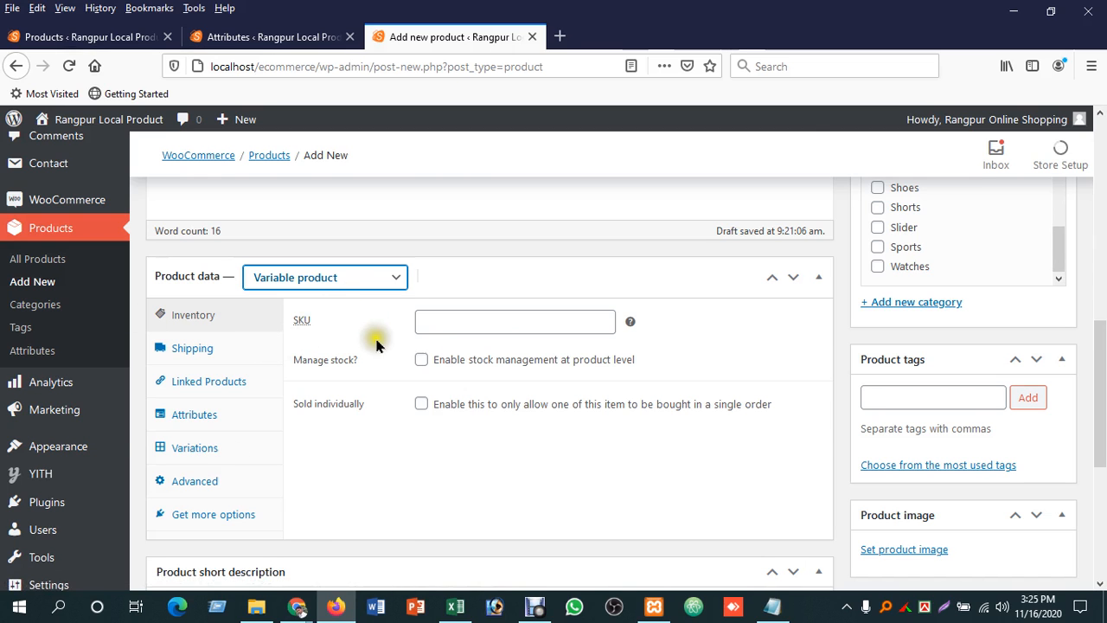
click(403, 283)
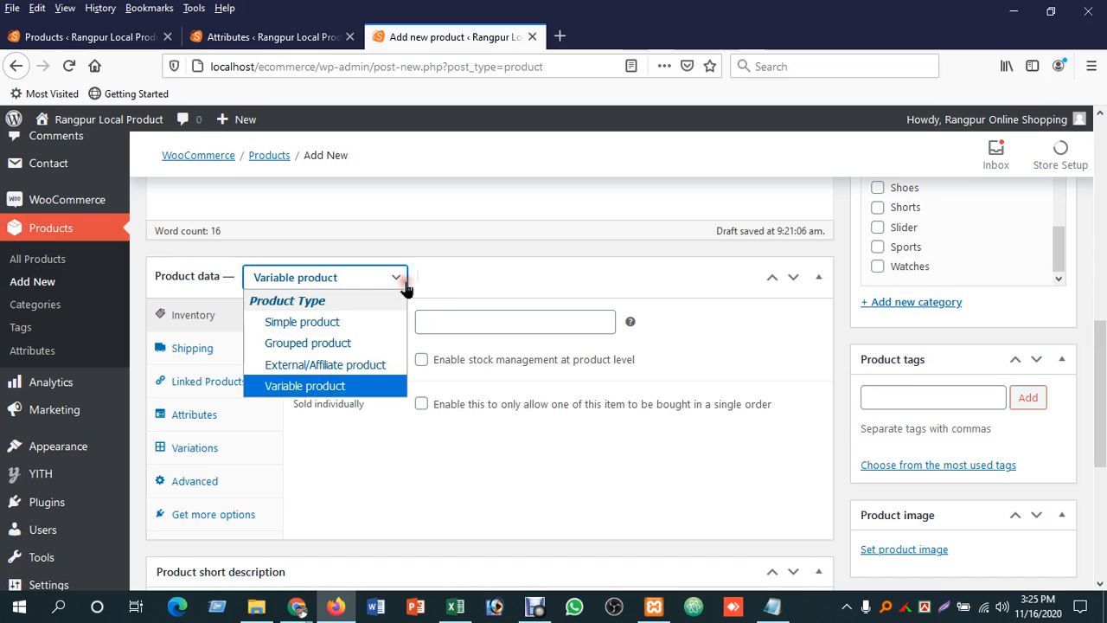
click(331, 386)
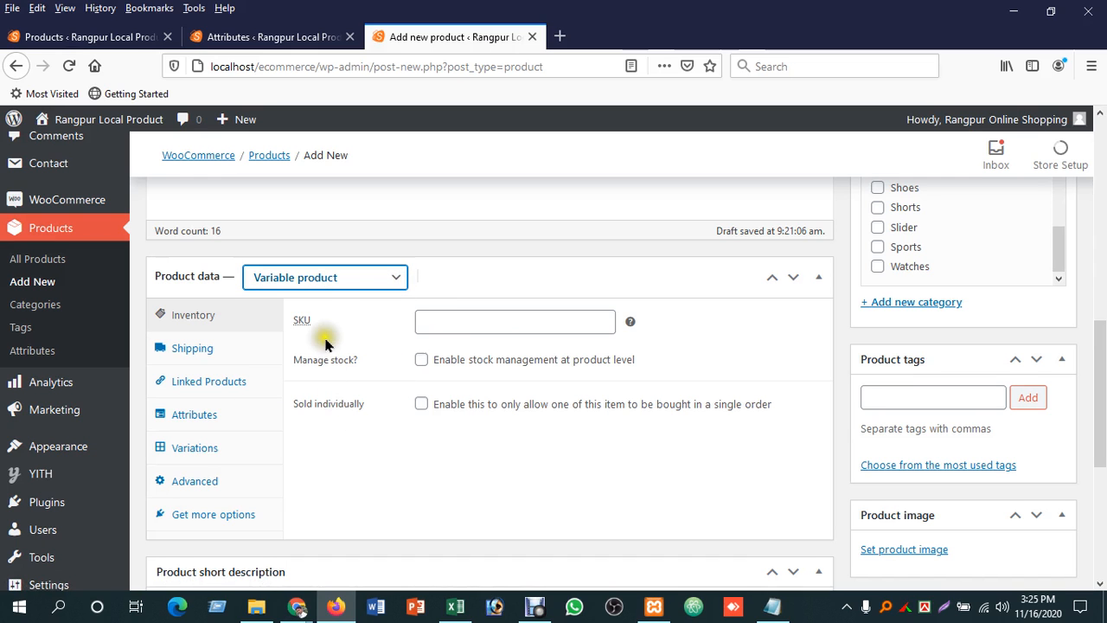
Step: Cycle the product type through Simple product and Grouped product, ending on External/Affiliate product
click(348, 285)
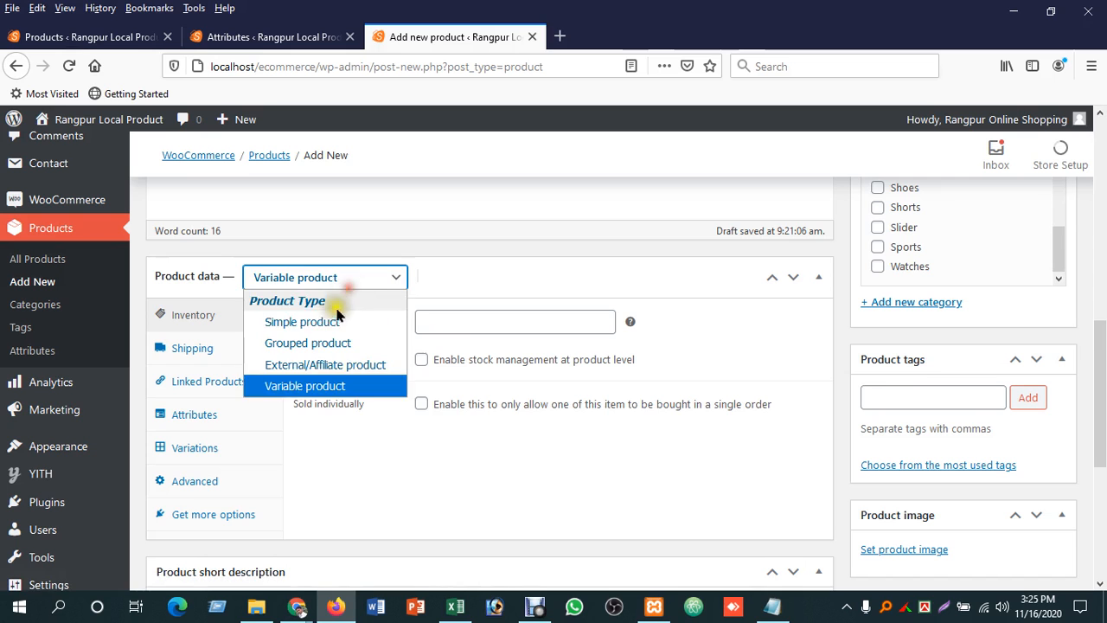
click(337, 322)
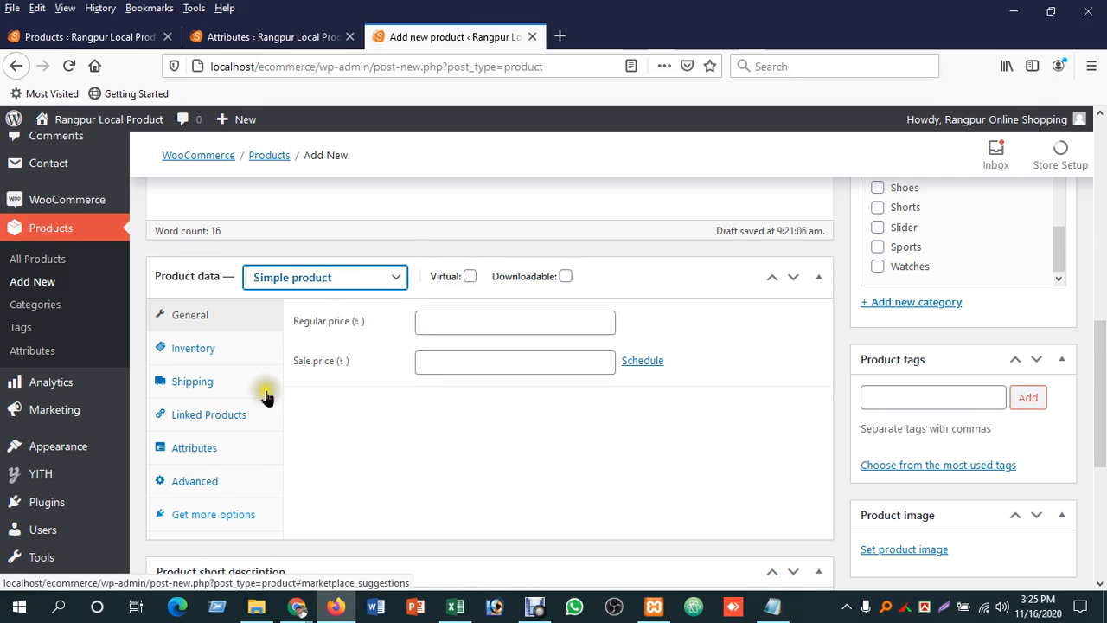
click(403, 286)
click(324, 341)
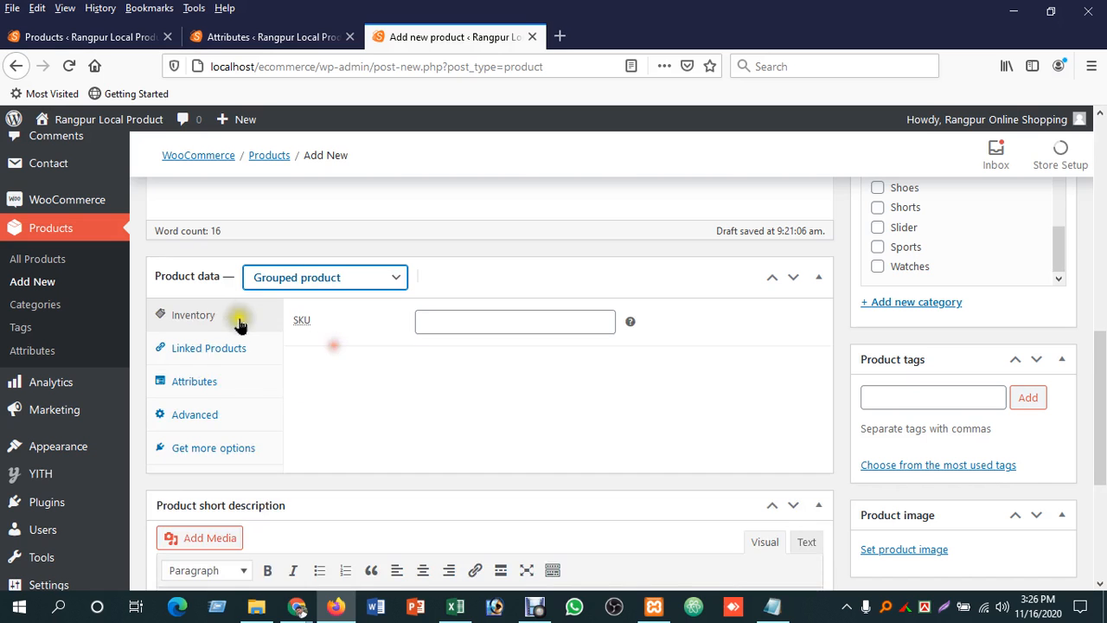
click(405, 281)
click(308, 366)
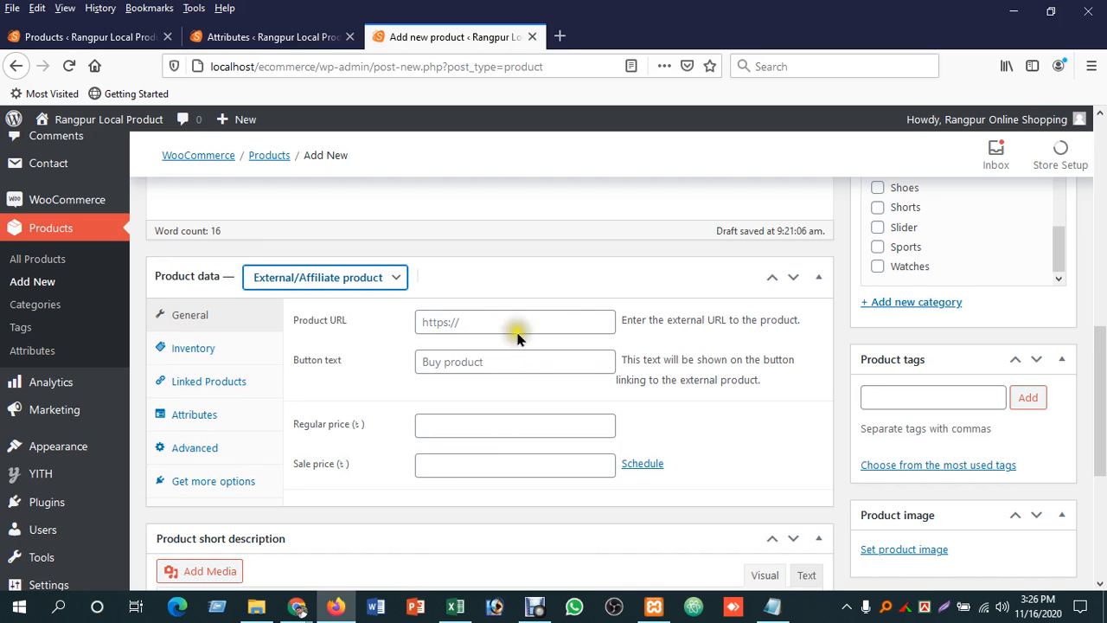
Step: Set the product type to Variable product and enter SK251X as the SKU
click(358, 283)
click(302, 389)
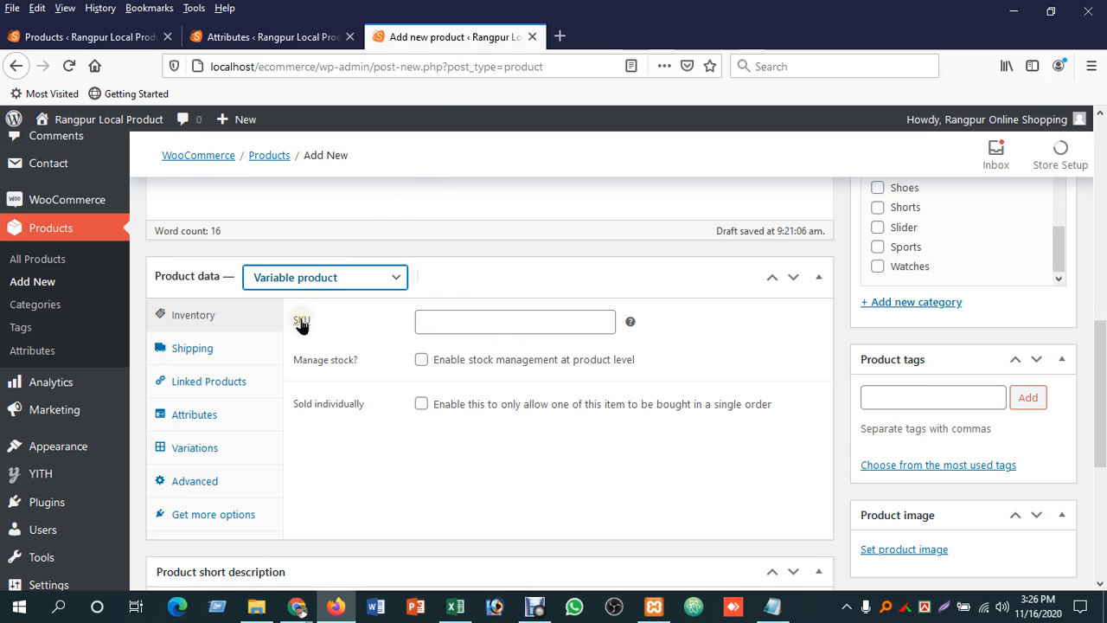
click(458, 313)
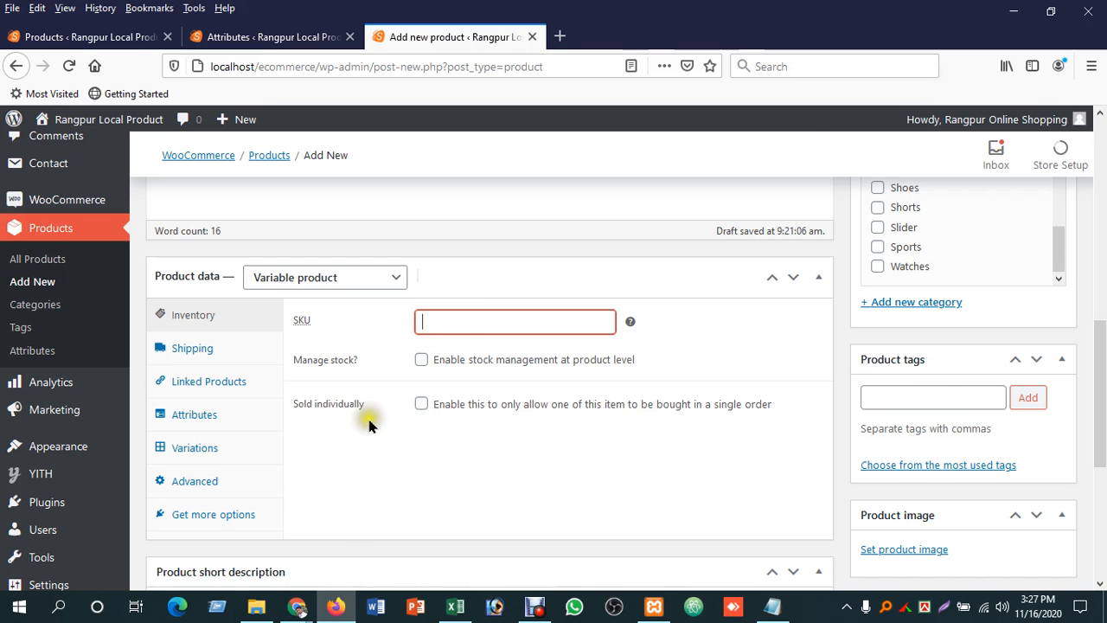
text(SK251X)
Step: Enable stock management at product level and set the stock quantity to 25
click(421, 359)
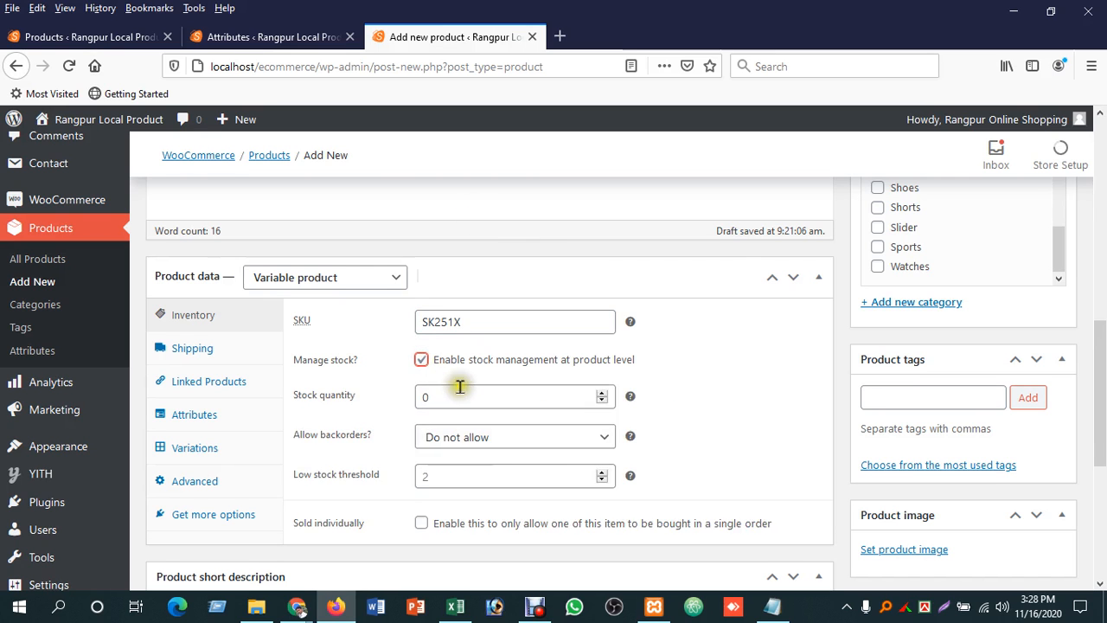
click(461, 395)
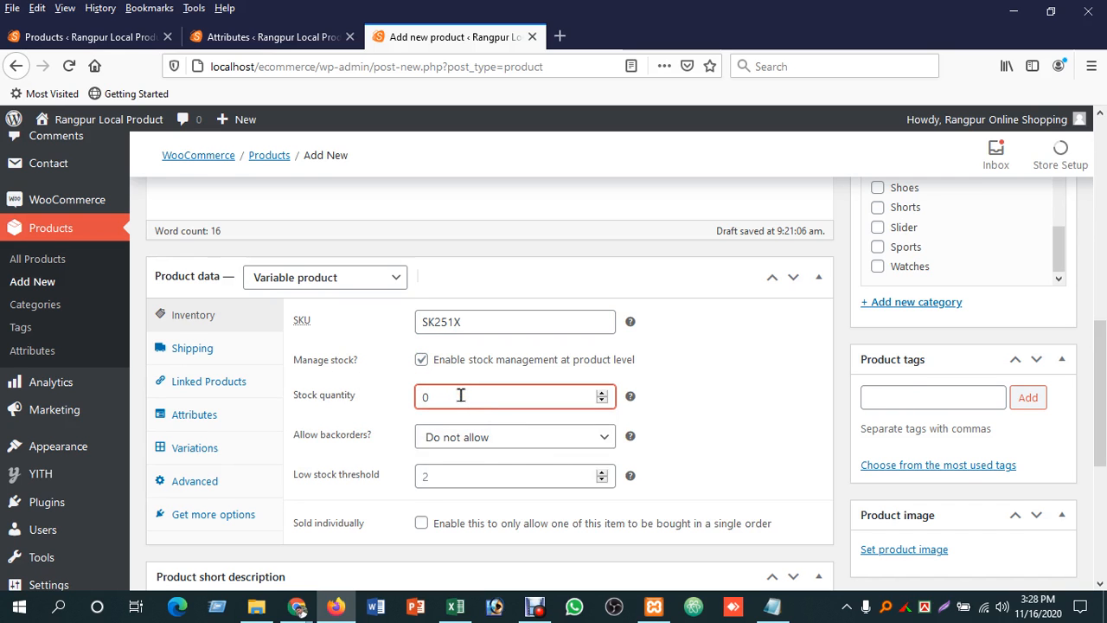
key(BackSpace)
text(25)
Step: Examine the backorder options, their help text and the low stock threshold, leaving backorders at Do not allow
scroll(430, 453, down, 2)
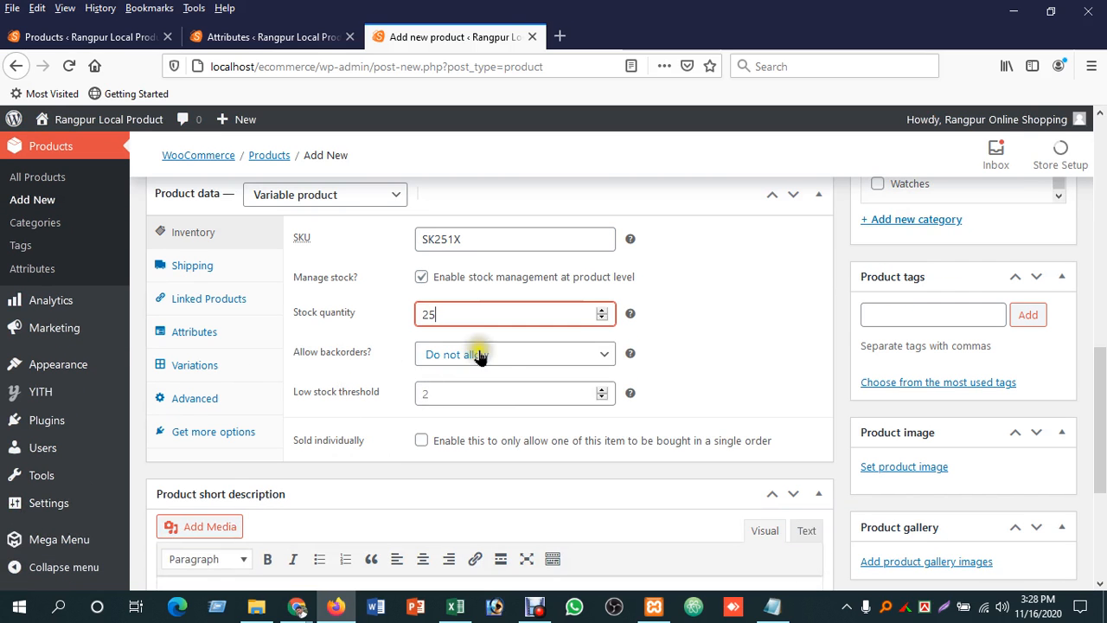
click(522, 357)
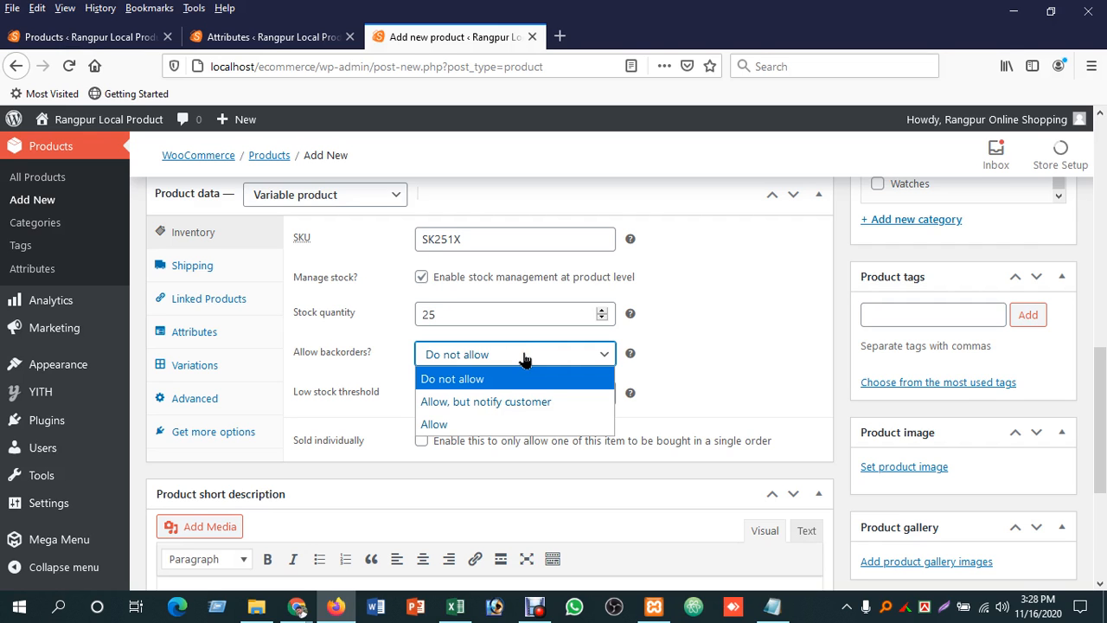
click(693, 355)
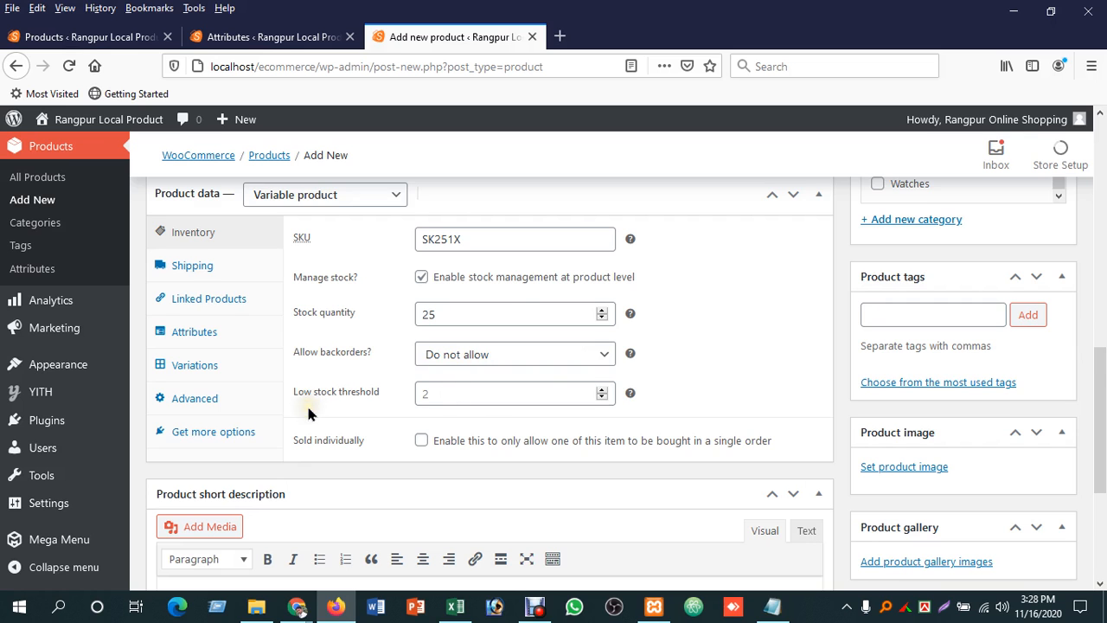
scroll(307, 413, down, 2)
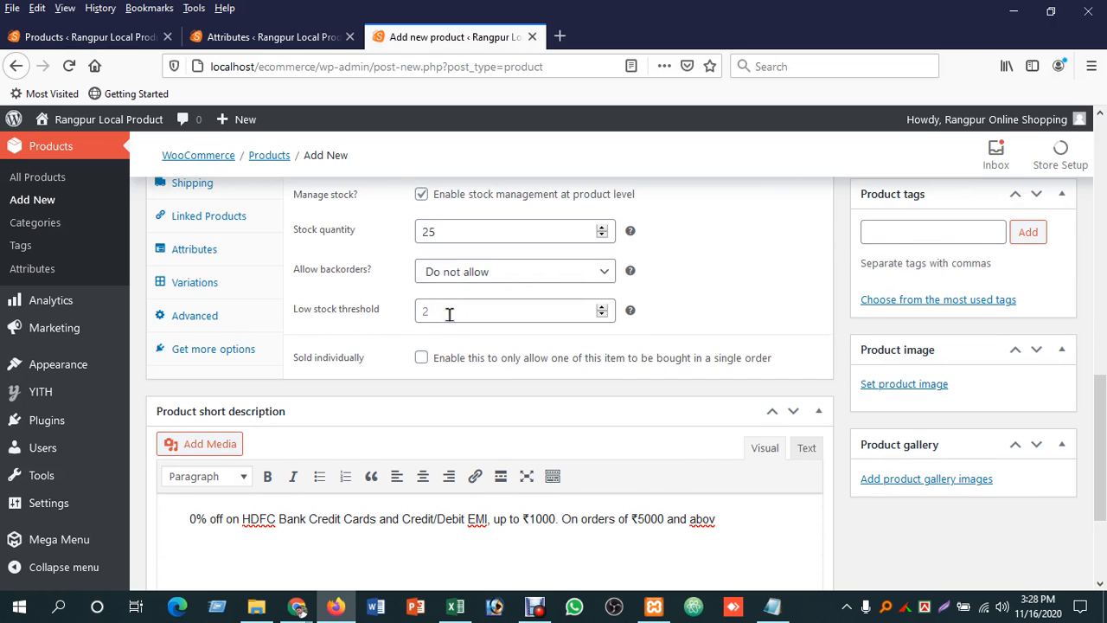
click(449, 314)
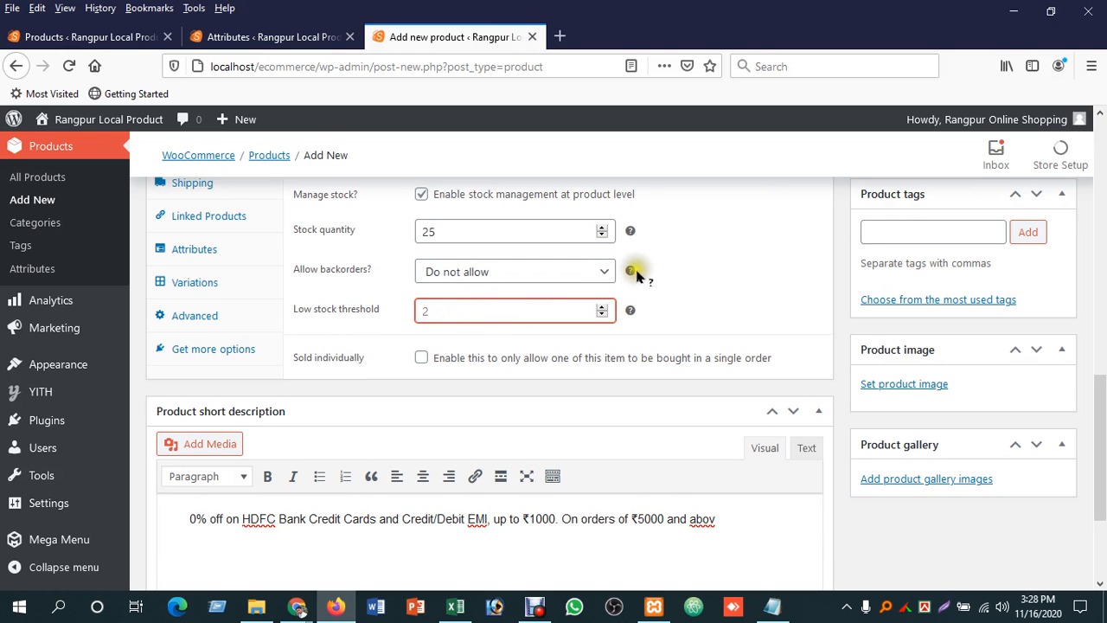
mouse_move(632, 272)
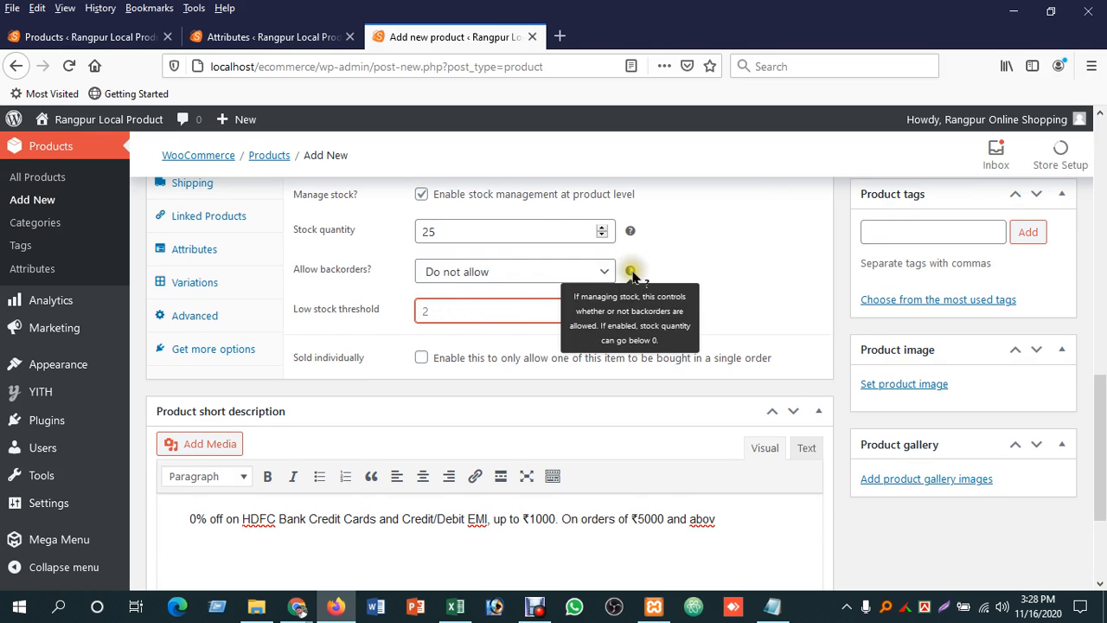
scroll(253, 414, up, 3)
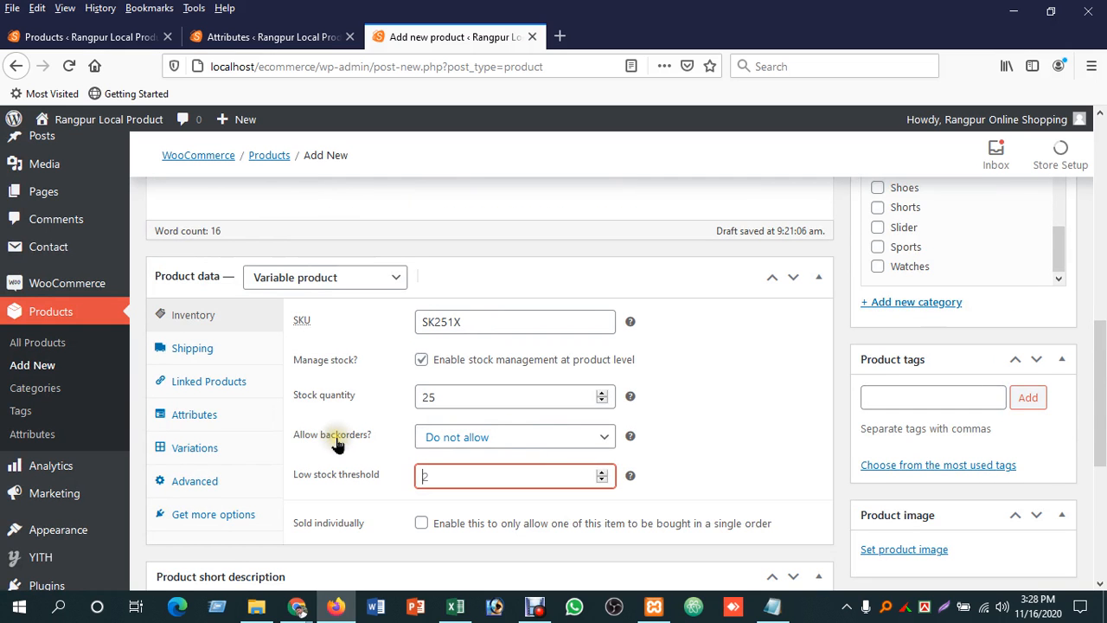
click(439, 396)
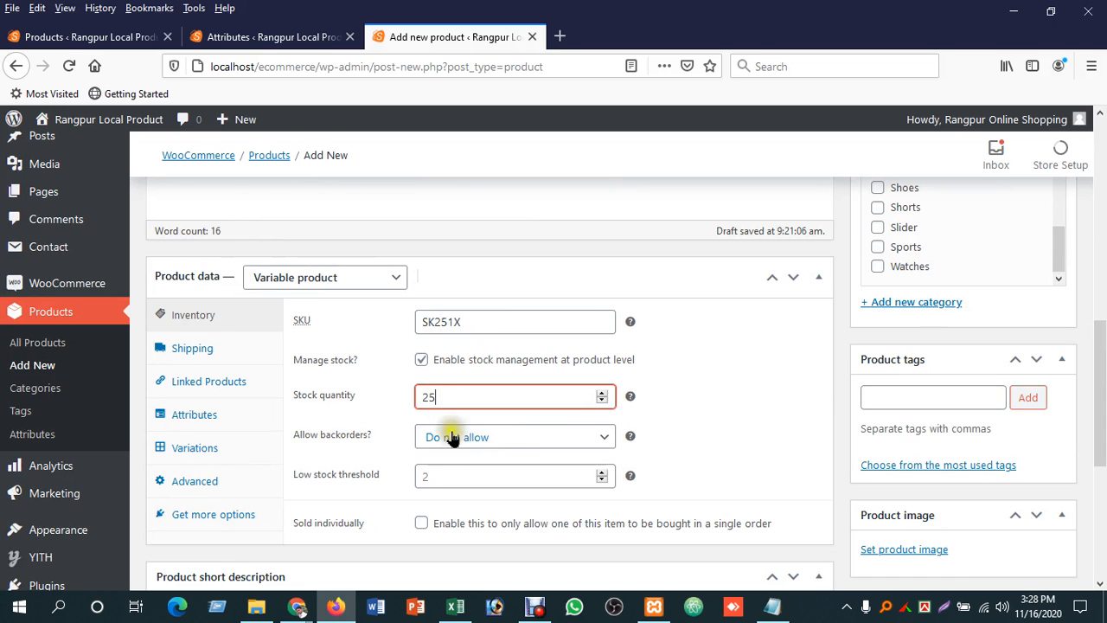
click(655, 440)
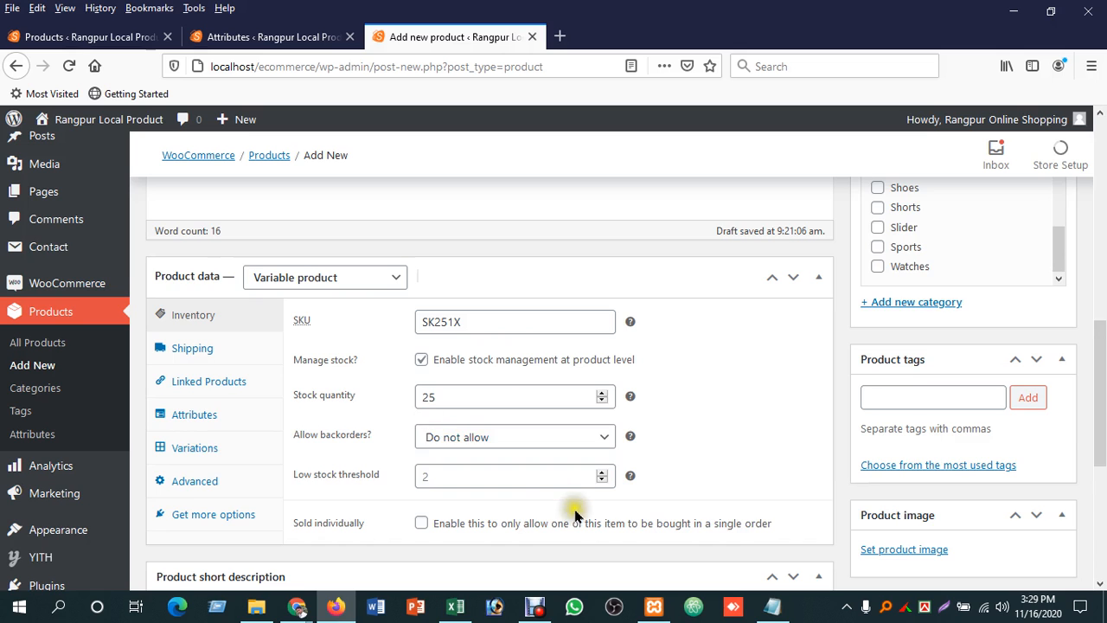
scroll(573, 517, down, 4)
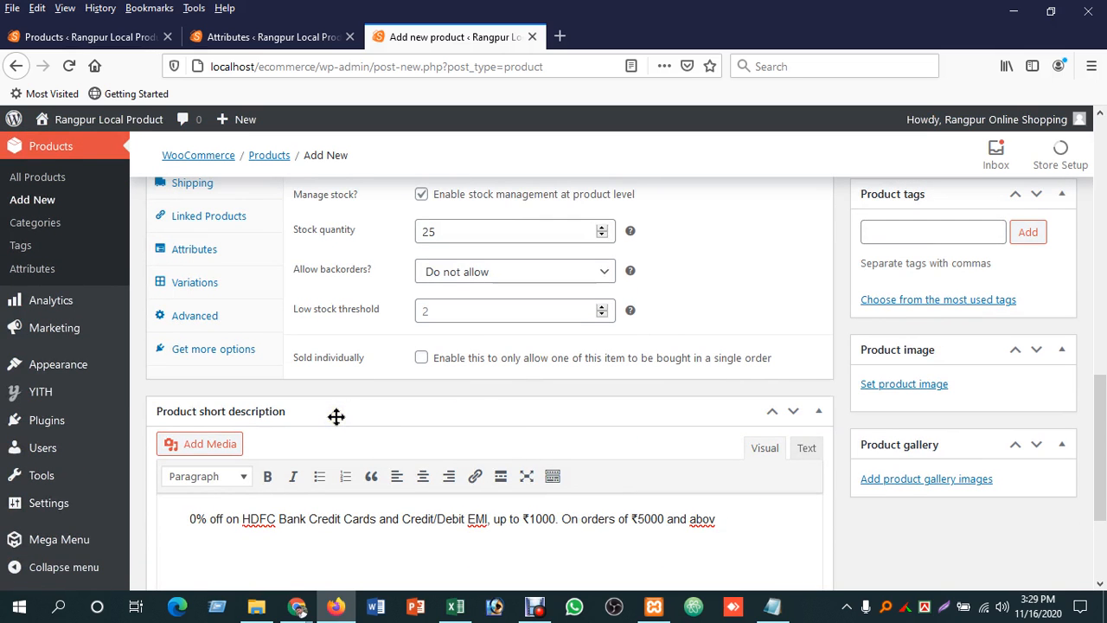
scroll(251, 363, up, 2)
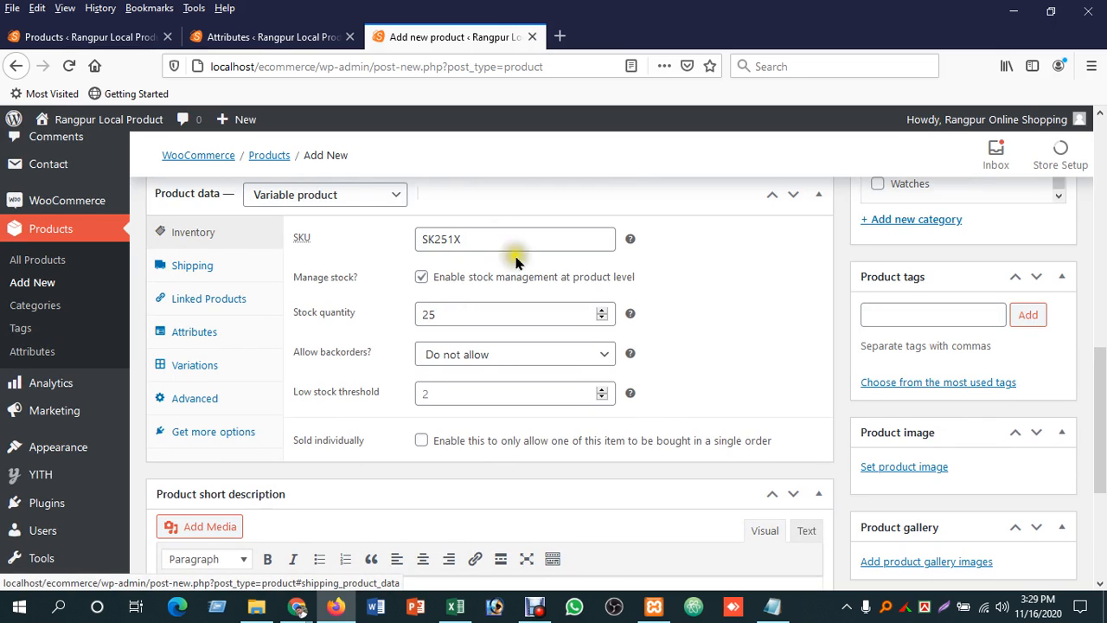
Step: Set the product's shipping class to Female Graments in its shipping data
click(159, 272)
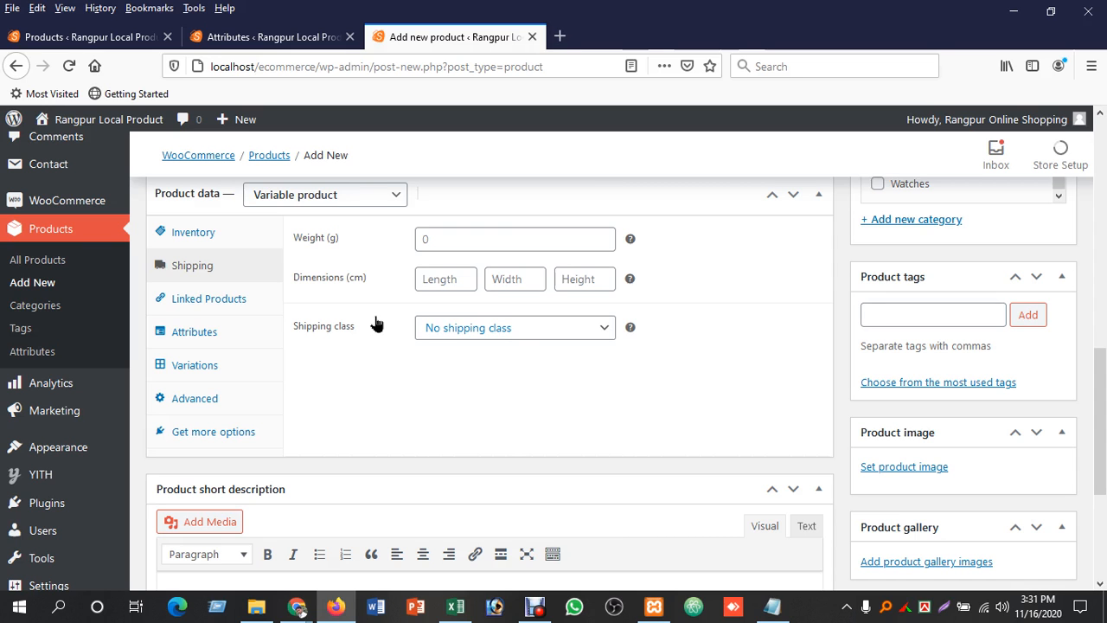
click(515, 332)
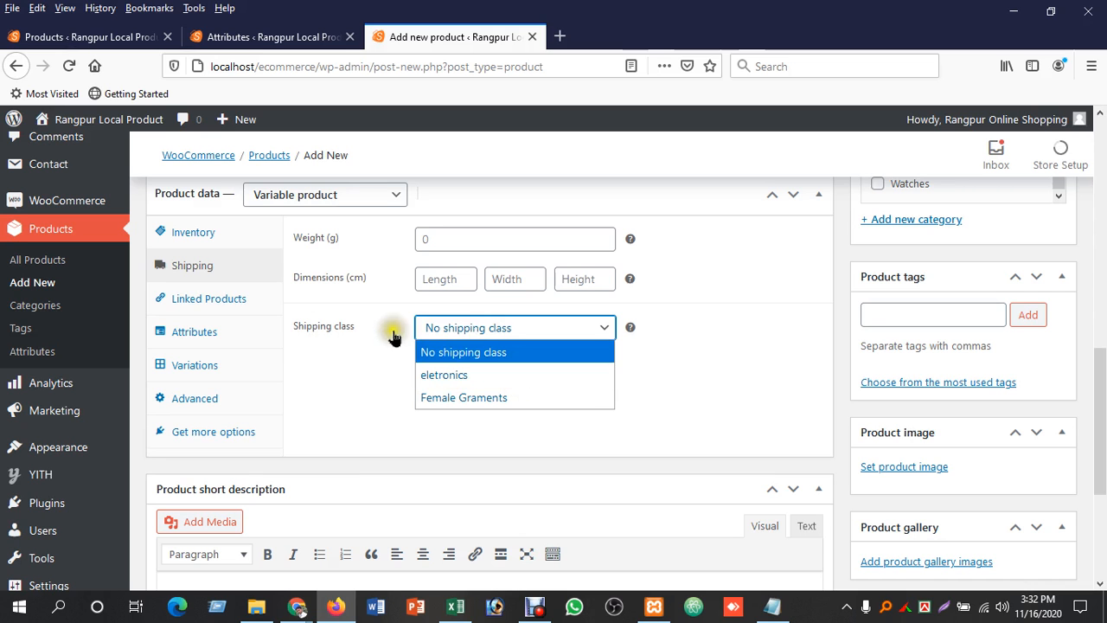
key(Down)
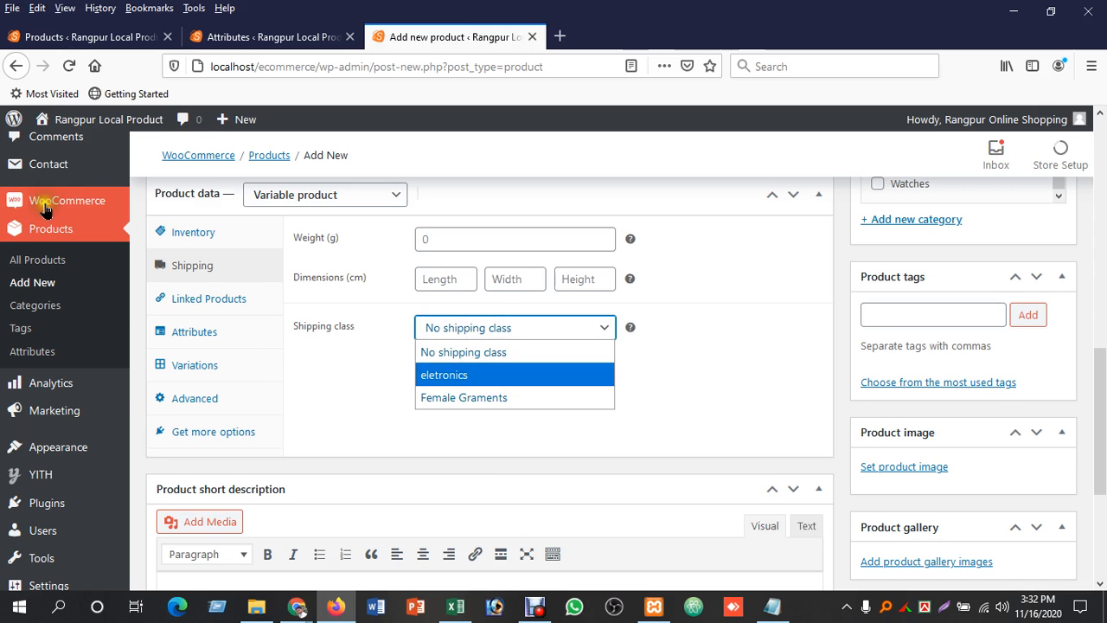
click(519, 394)
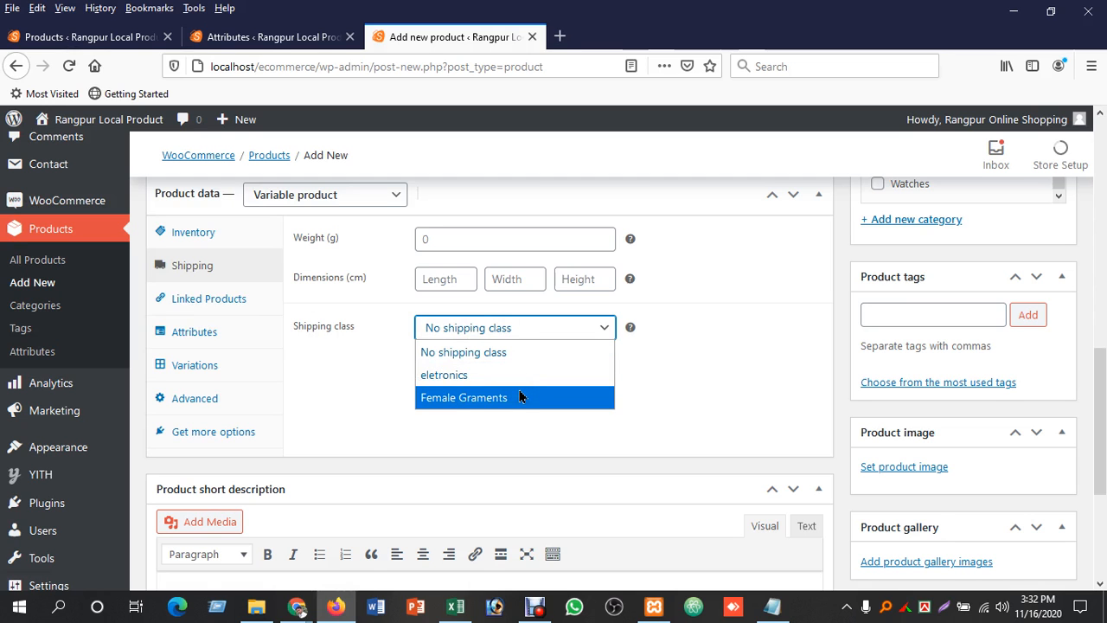
click(524, 379)
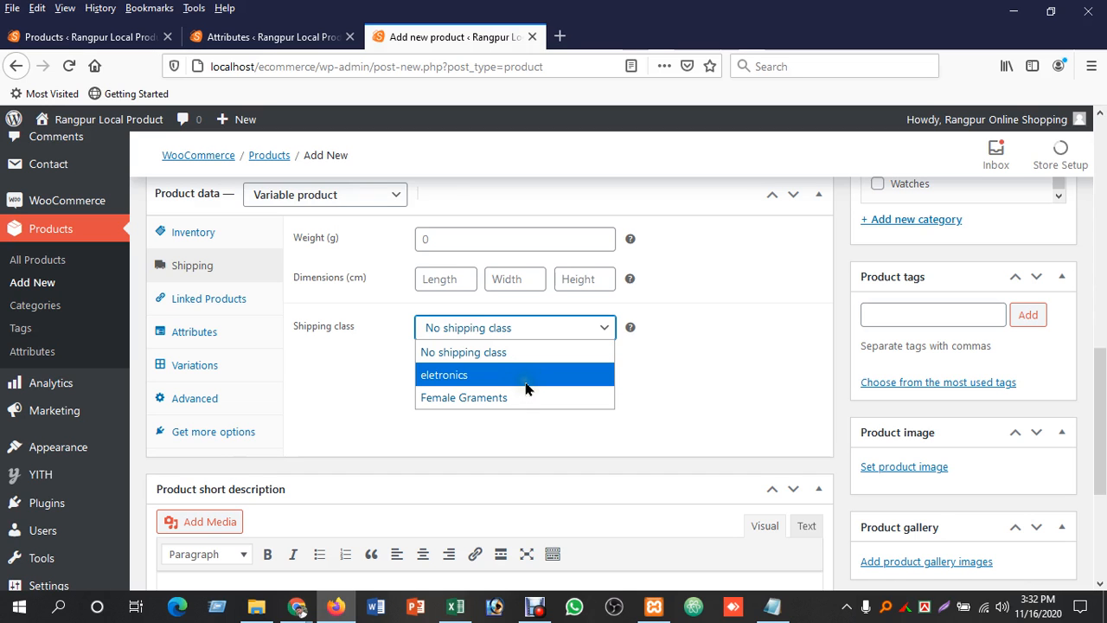
click(529, 398)
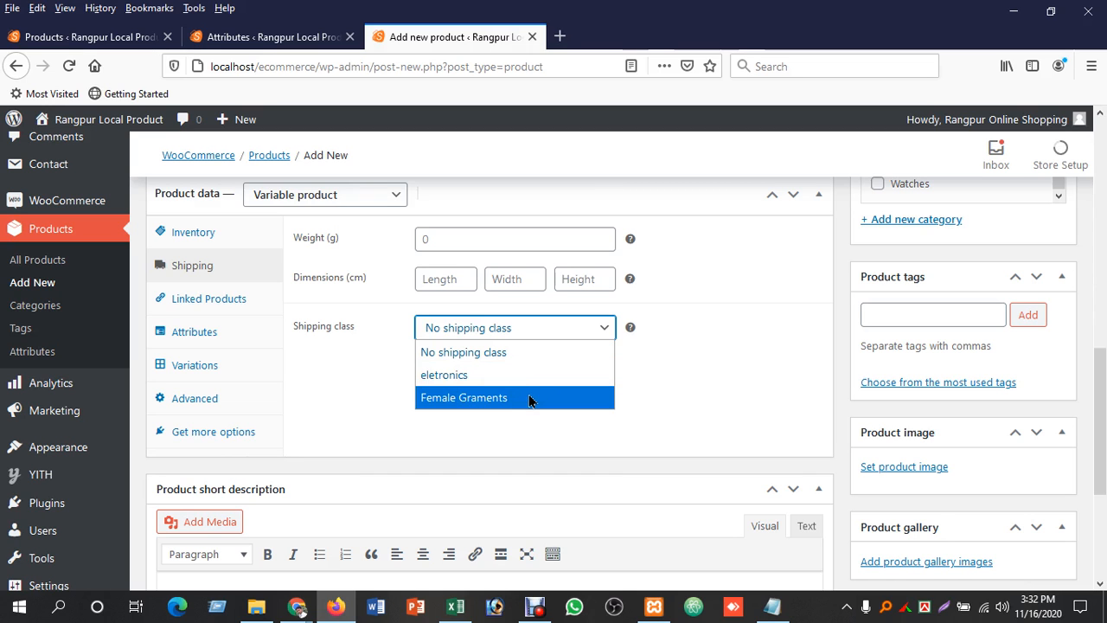
click(531, 381)
click(535, 397)
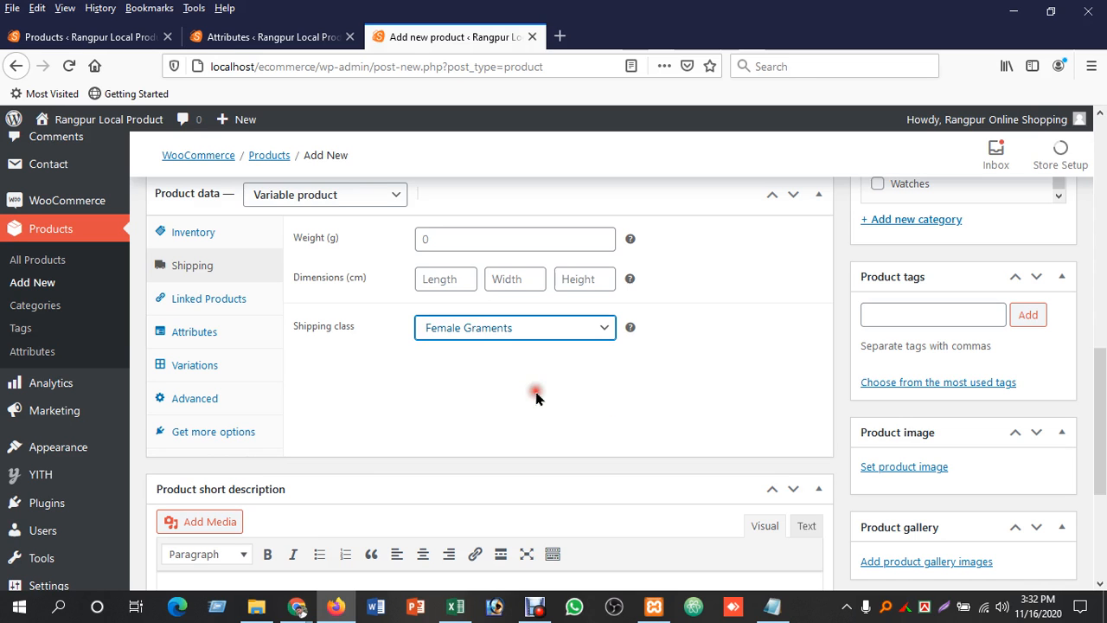
Step: Examine the upsell and cross-sell fields in the product's linked products data
scroll(643, 403, up, 2)
scroll(707, 415, down, 1)
scroll(705, 411, down, 1)
click(227, 304)
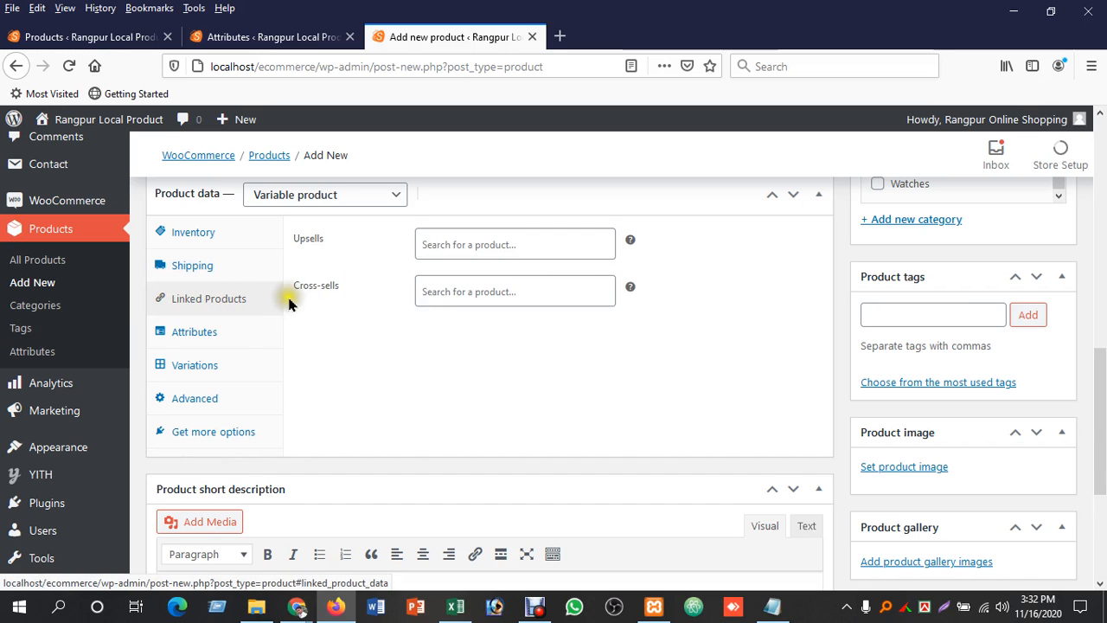
click(540, 243)
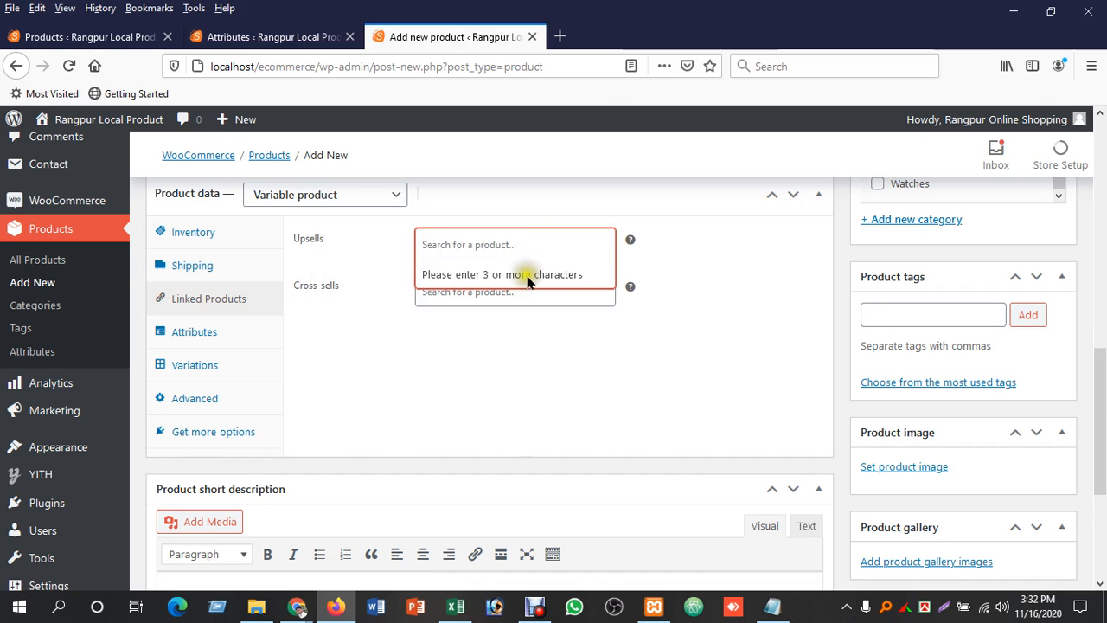
click(707, 274)
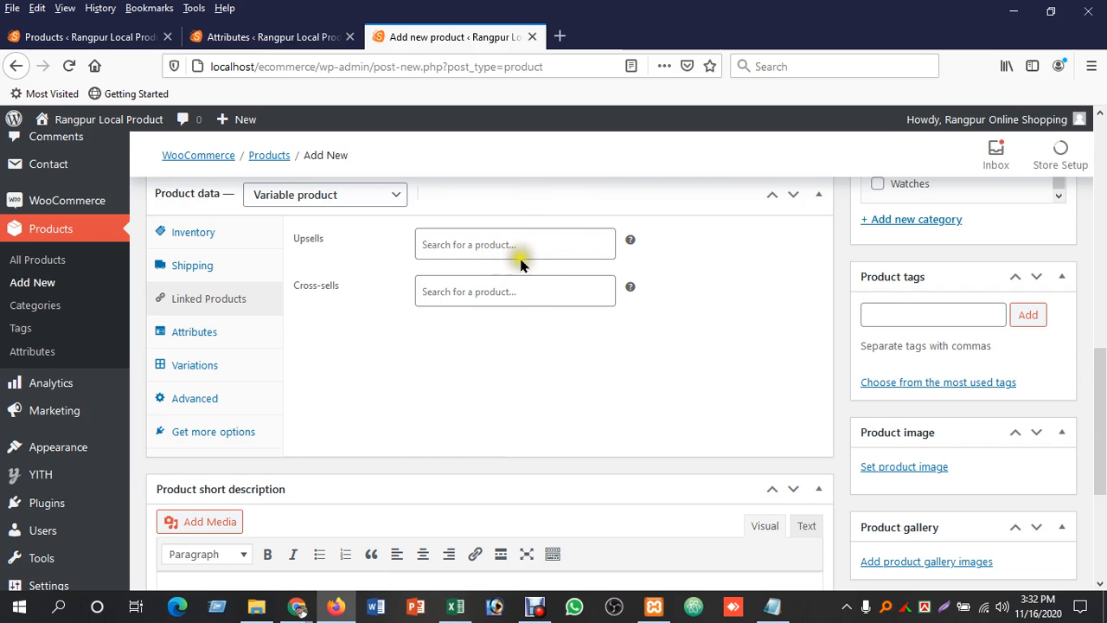
scroll(852, 350, up, 5)
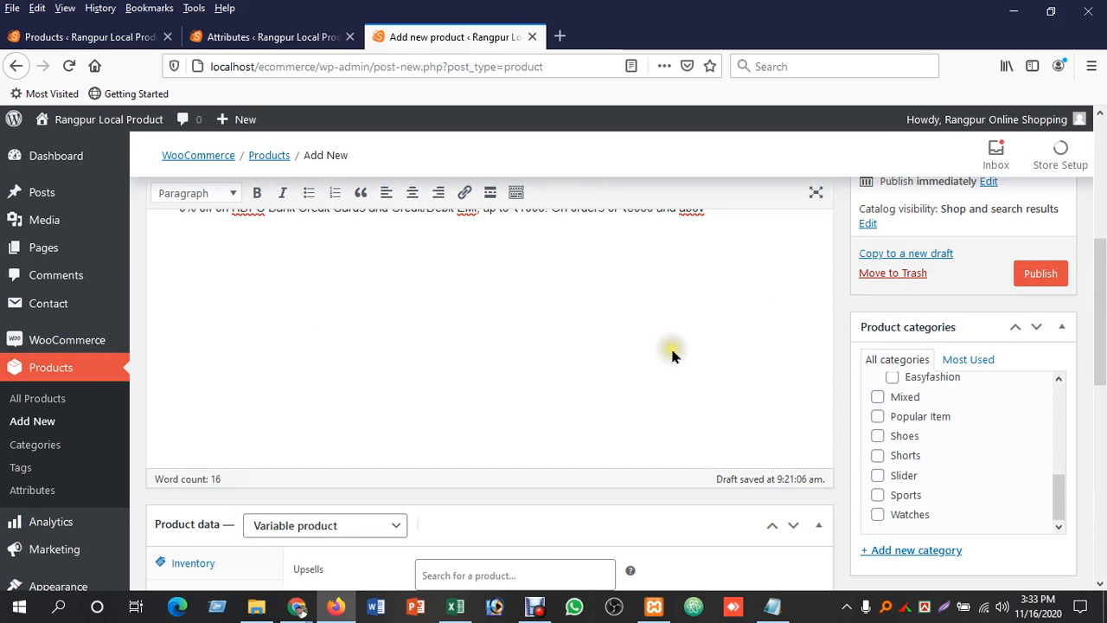
scroll(511, 374, down, 5)
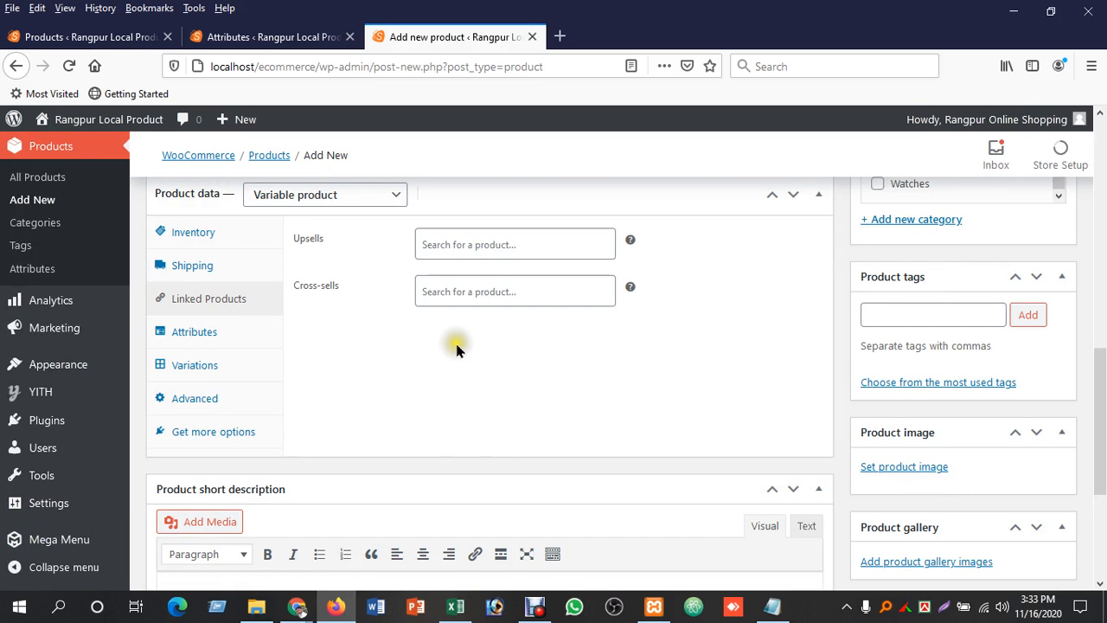
Step: Add the existing Color attribute to the product
click(213, 335)
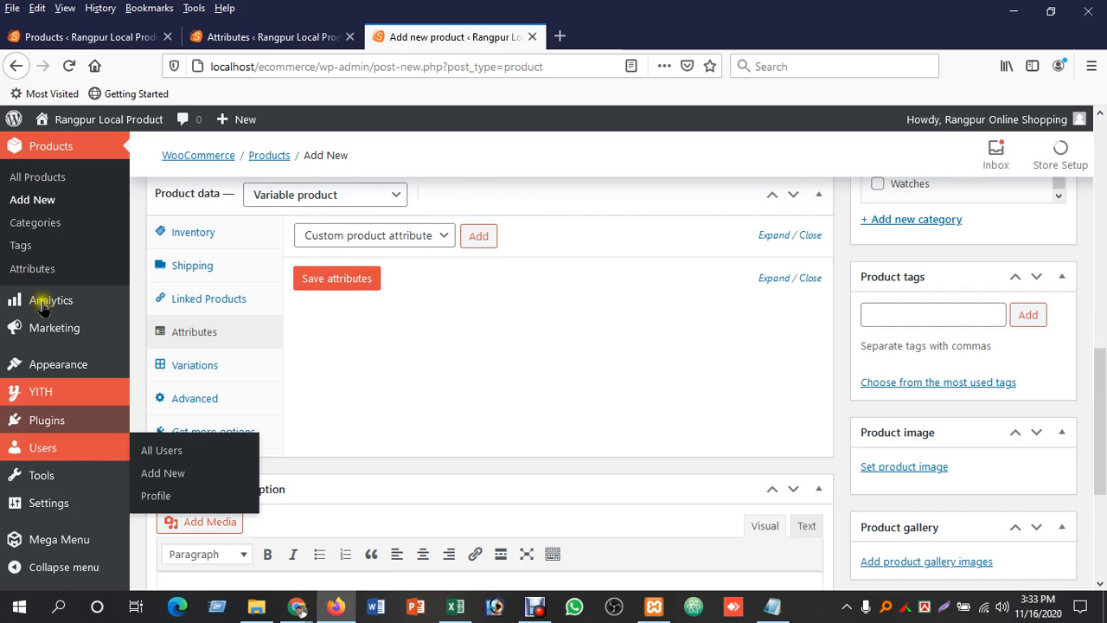
mouse_move(36, 292)
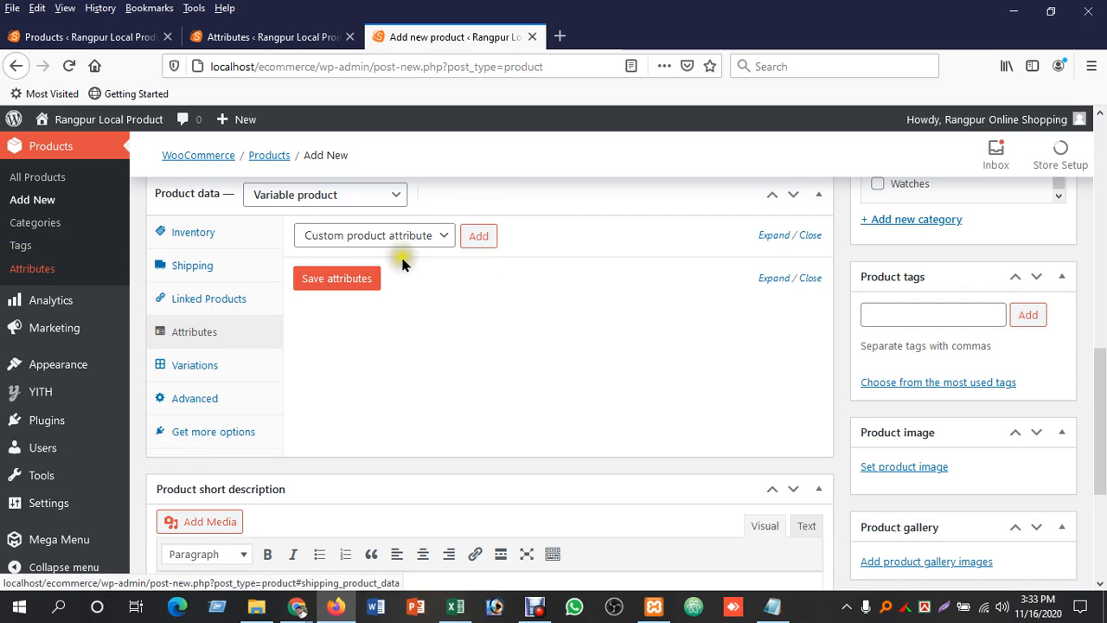
click(421, 240)
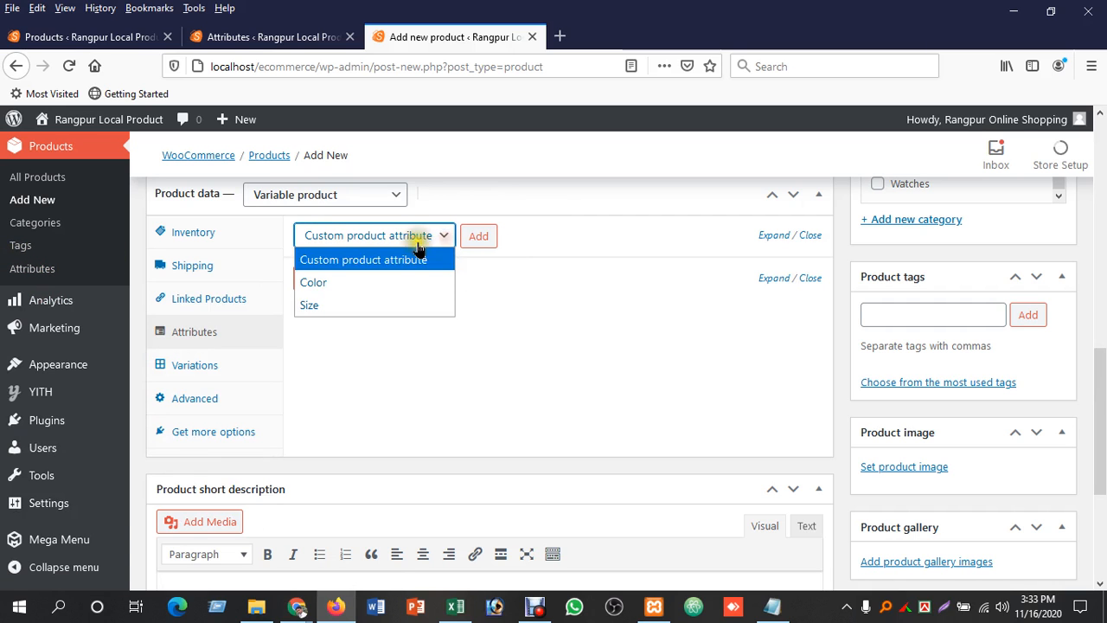
click(381, 295)
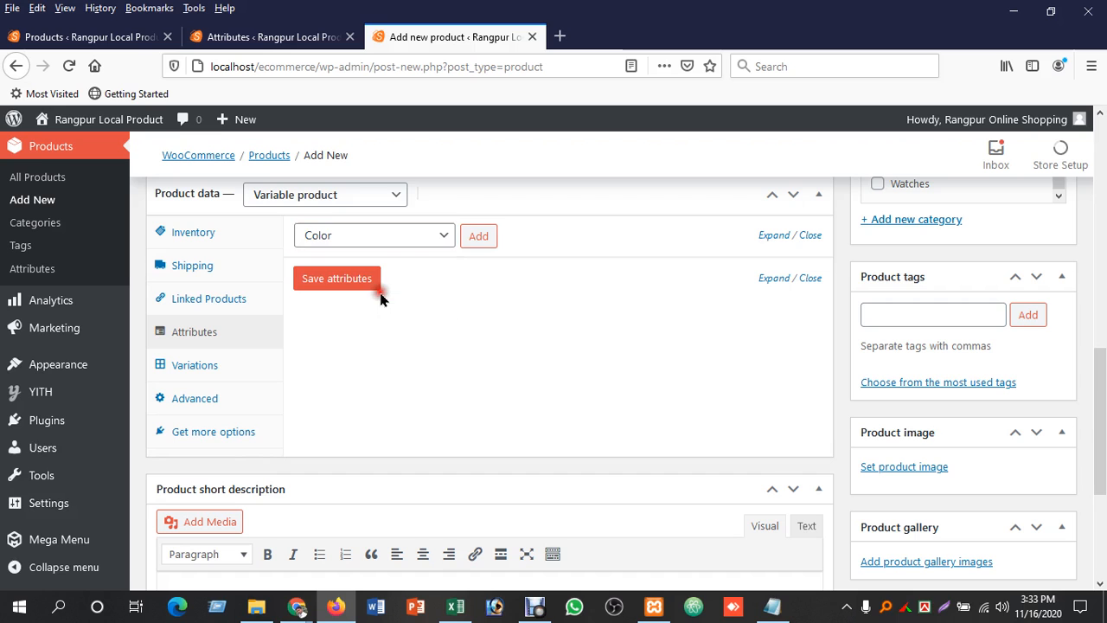
click(476, 241)
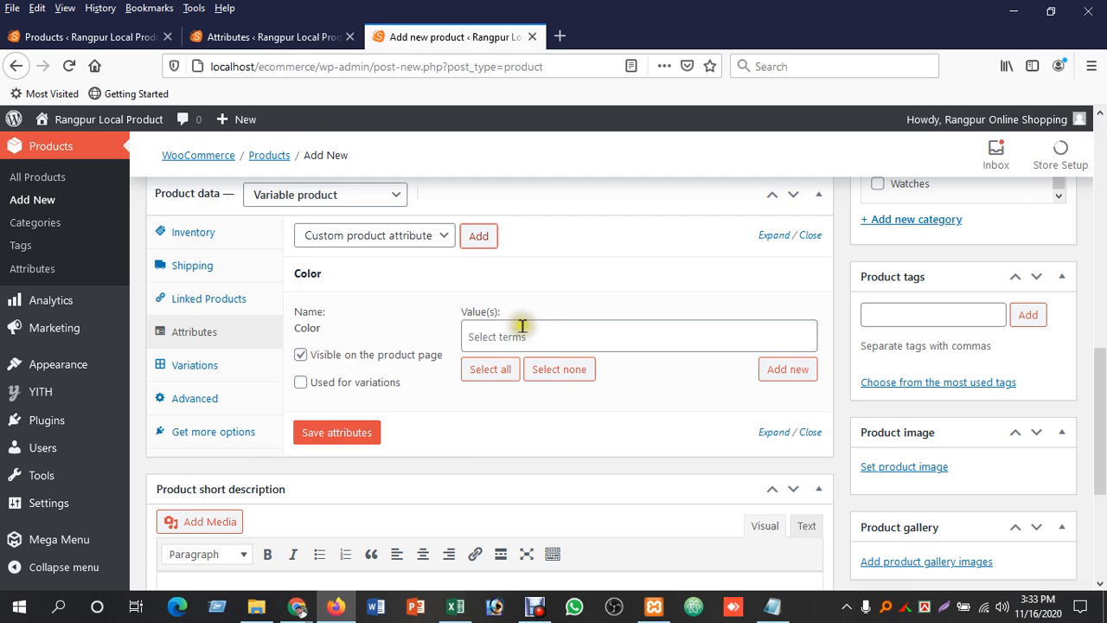
Step: Give the Color attribute the values Black, Gray, Red and White, and save it as used for variations
click(521, 331)
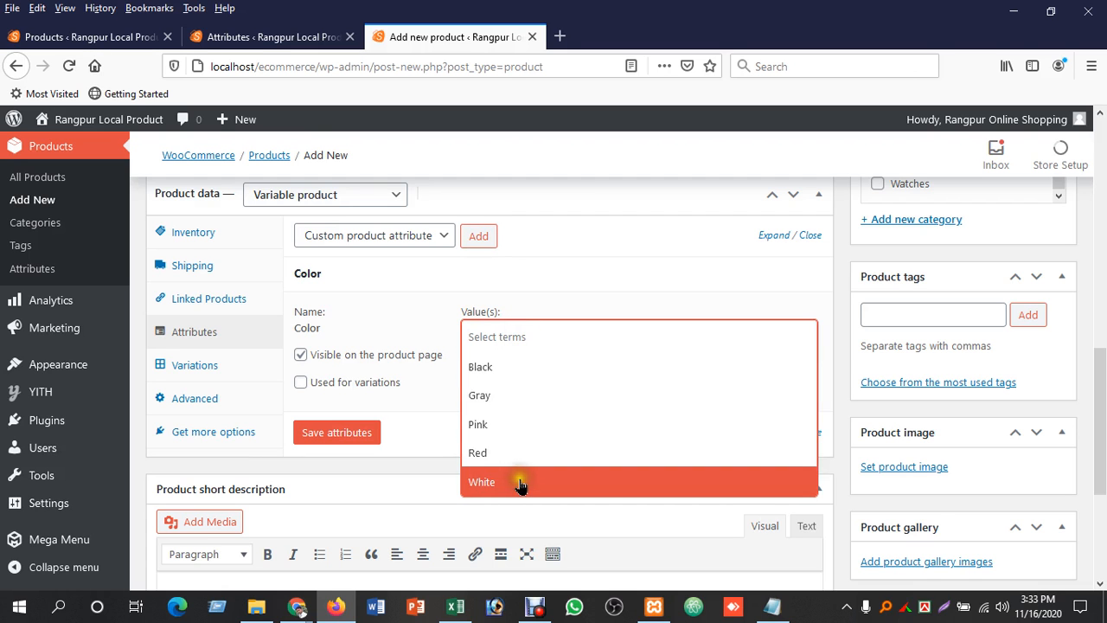
click(515, 372)
click(548, 338)
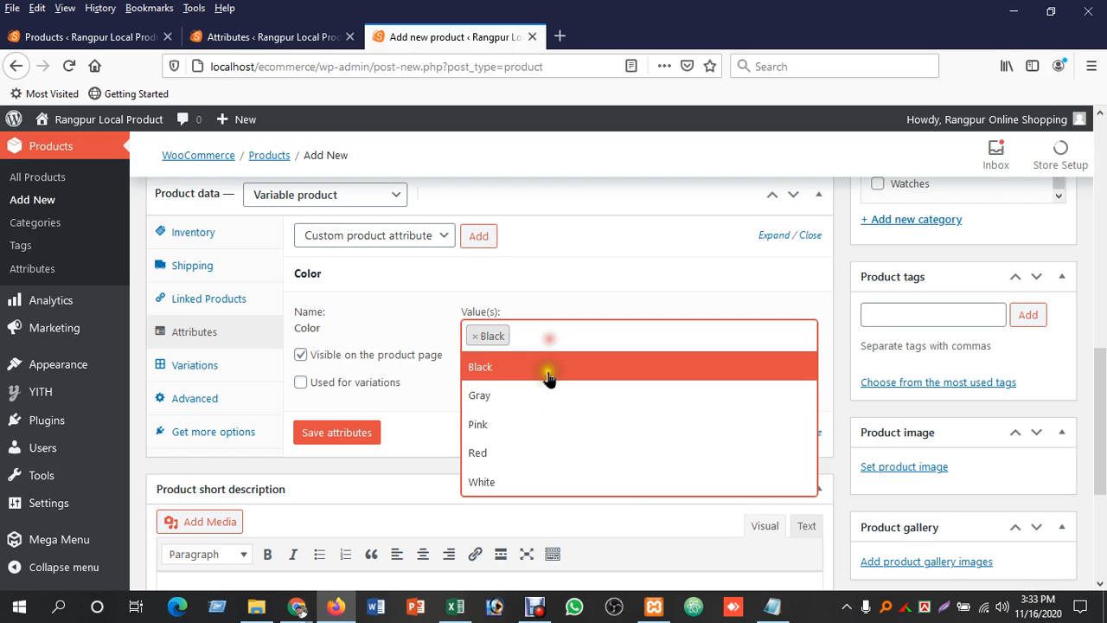
click(543, 411)
click(618, 333)
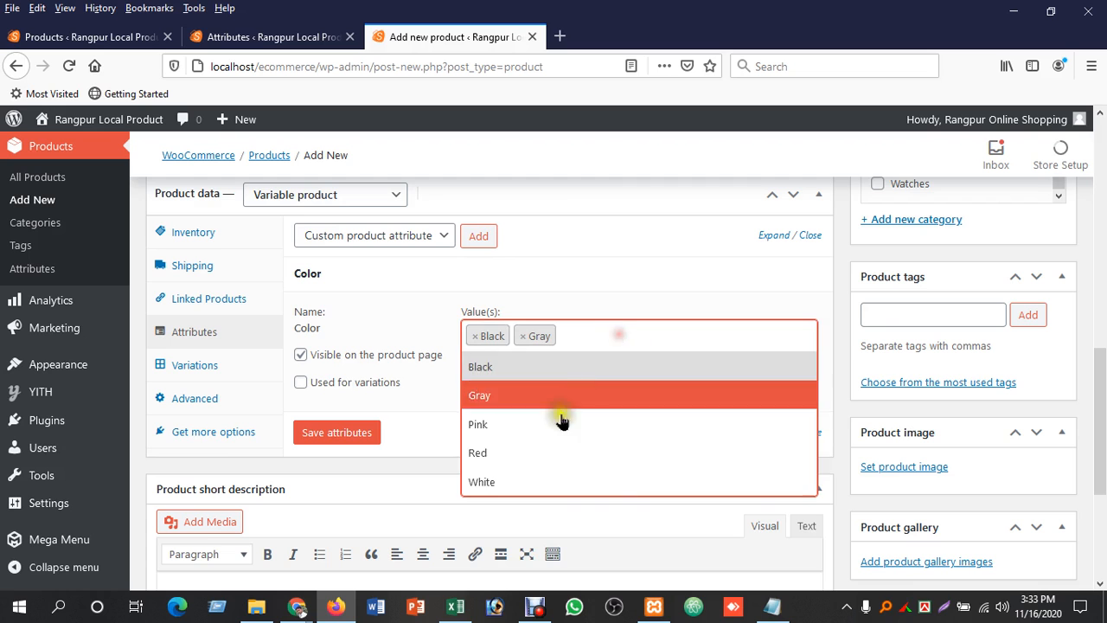
click(531, 446)
click(626, 344)
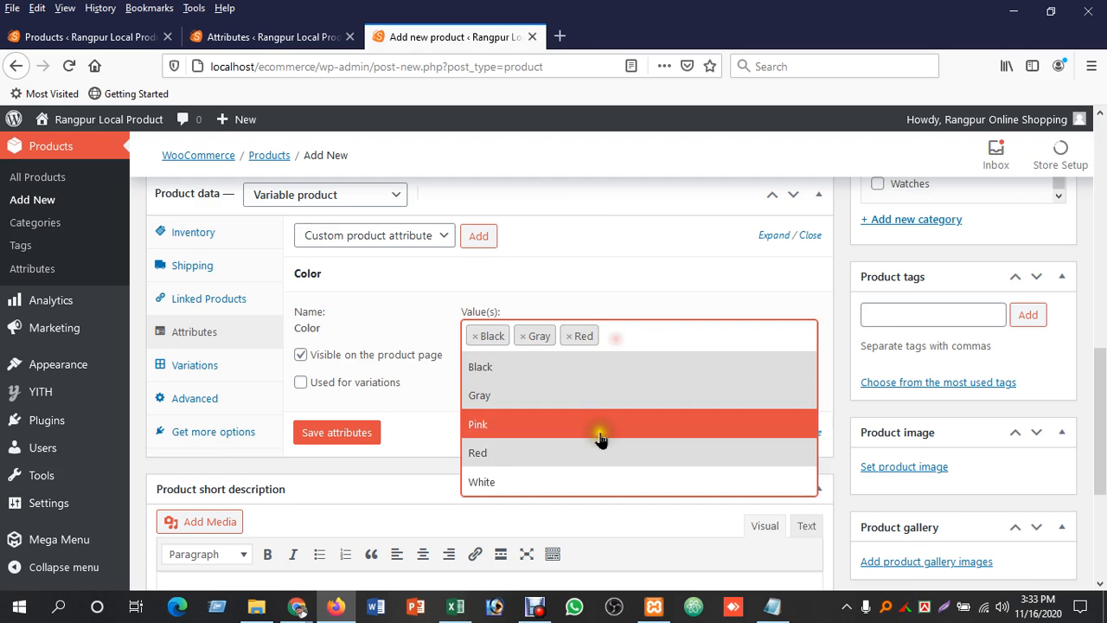
click(565, 481)
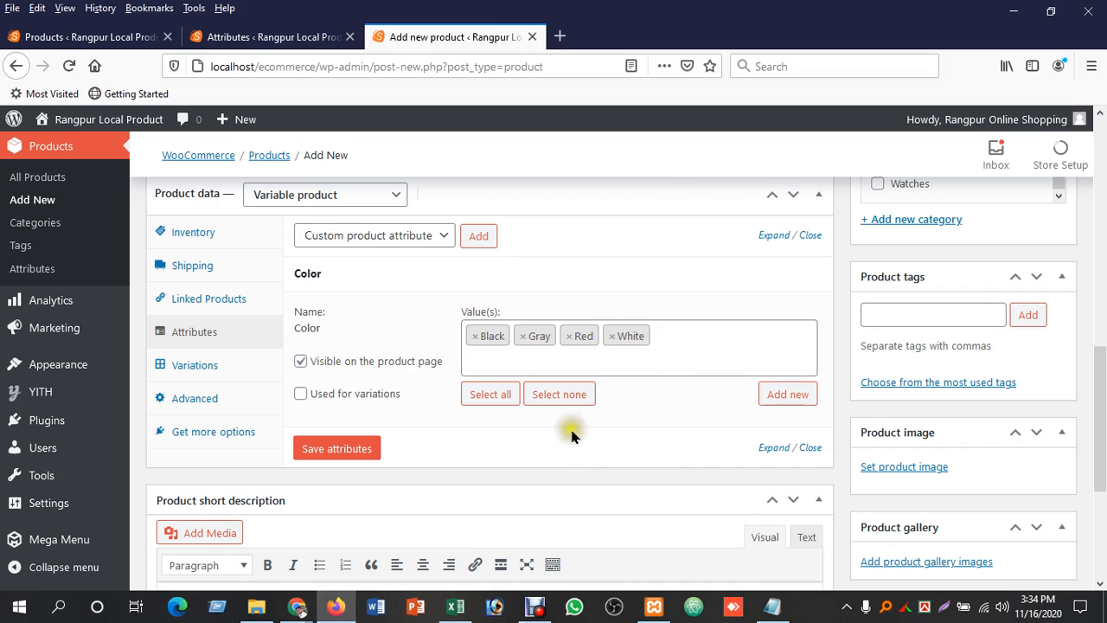
click(302, 395)
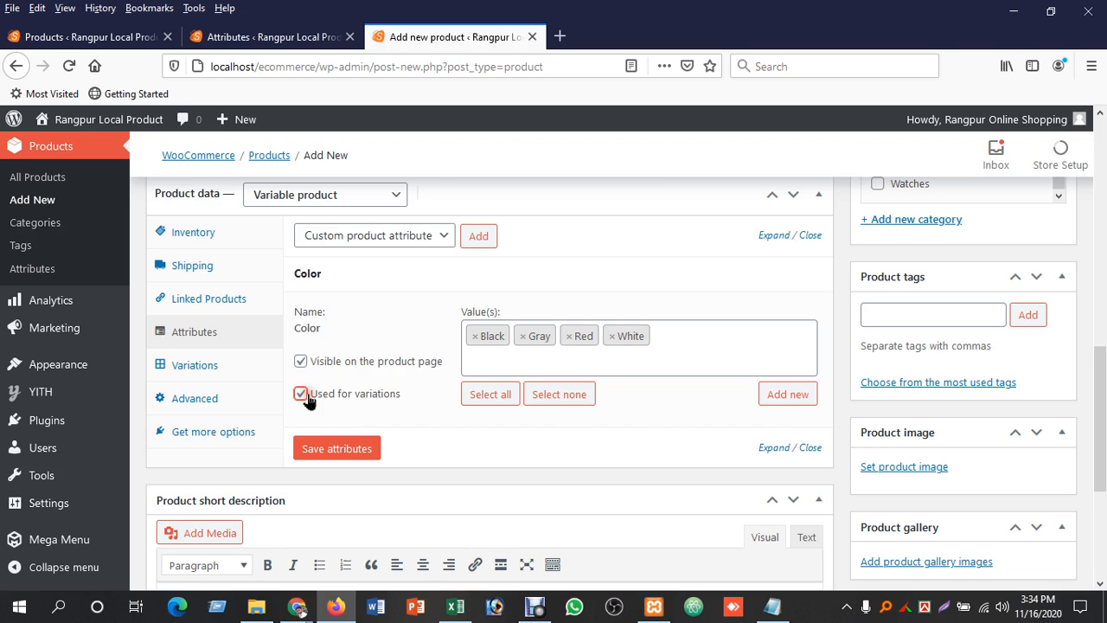
click(334, 447)
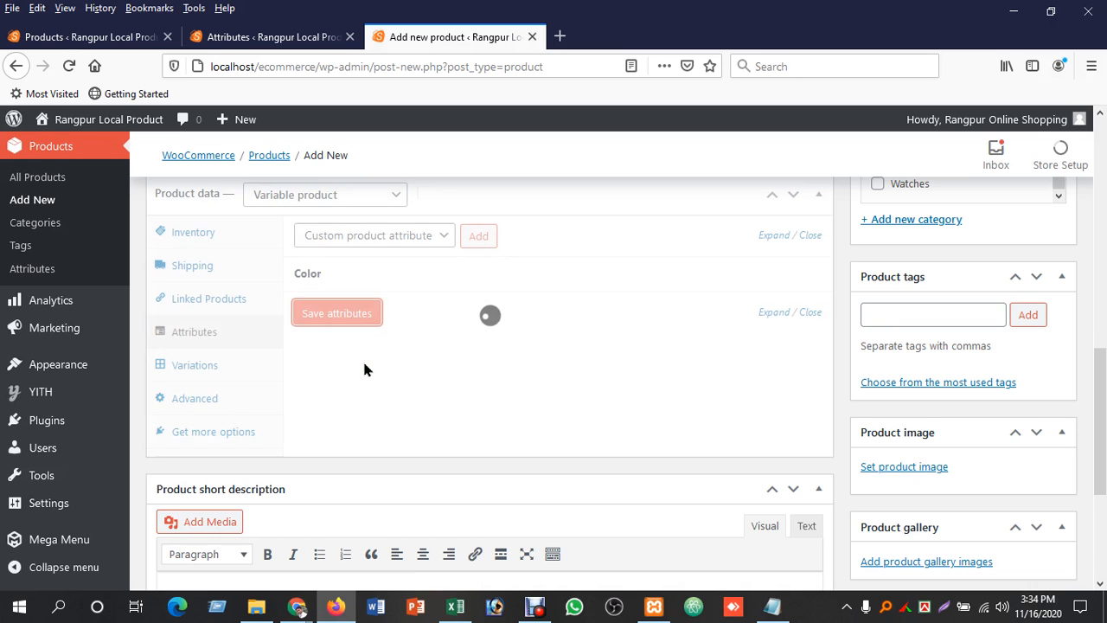
Step: Add the existing Size attribute to the product
click(444, 238)
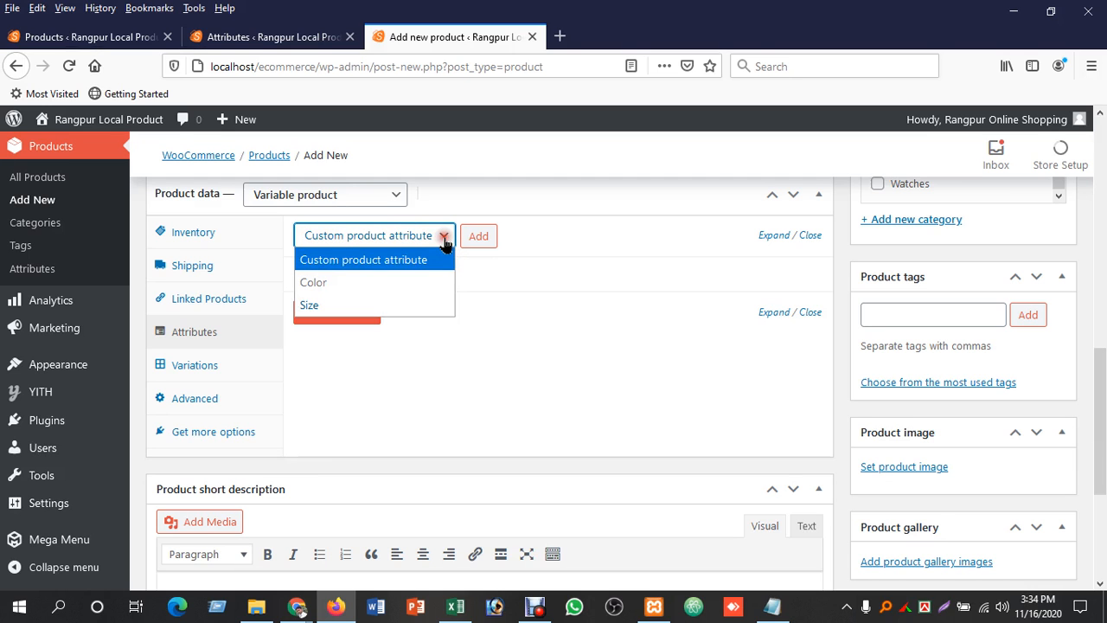
click(332, 307)
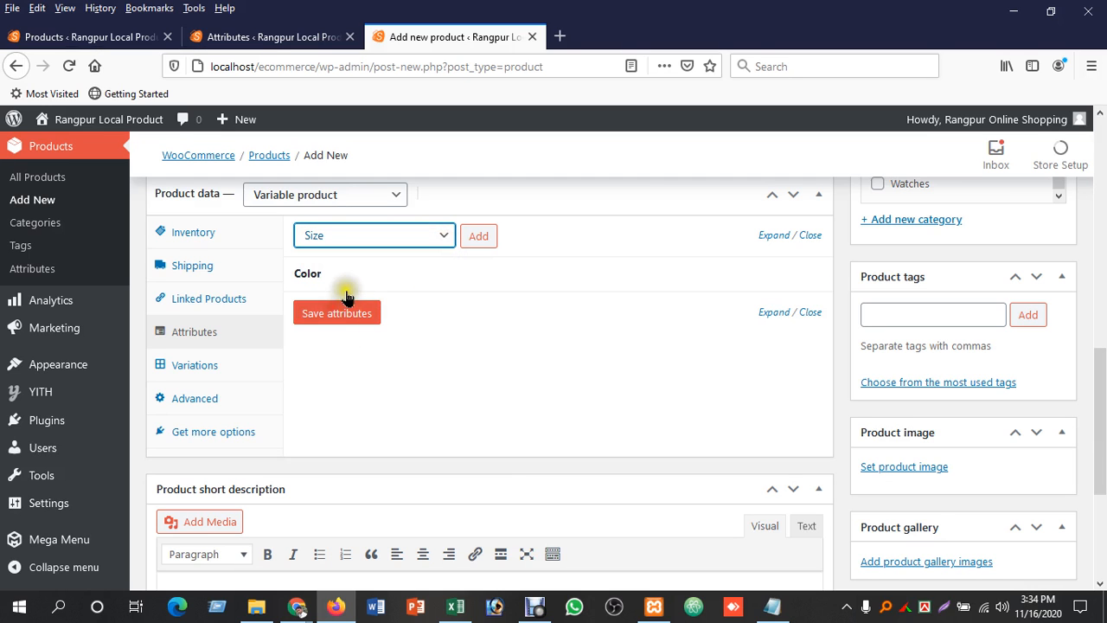
click(475, 239)
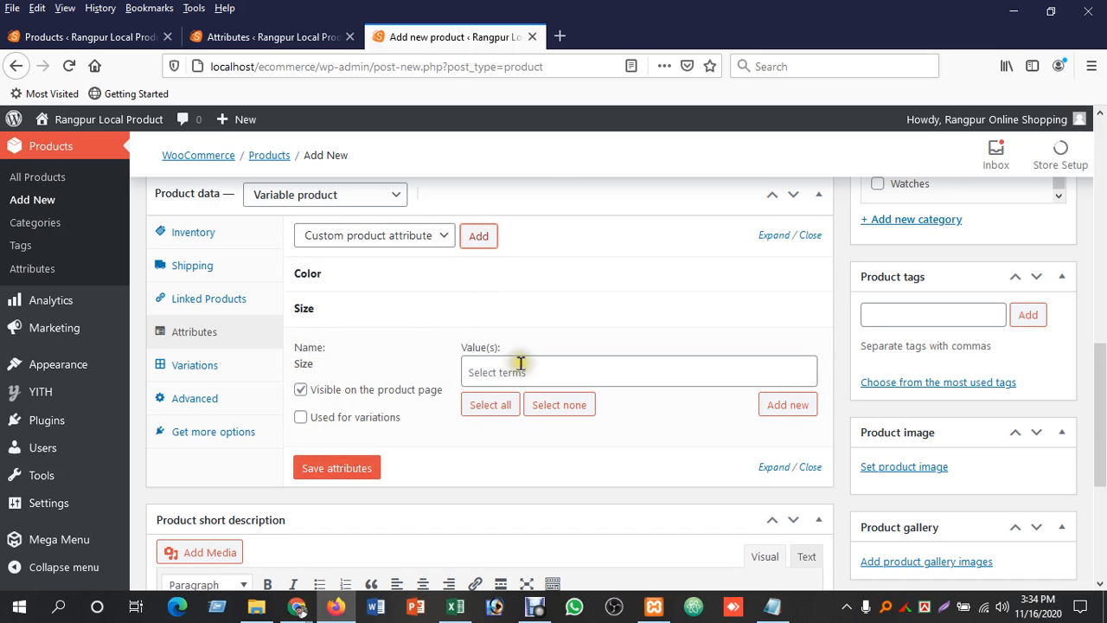
Step: Give the Size attribute the values L, M and XL, and save it as used for variations
click(520, 364)
click(505, 426)
click(543, 370)
click(553, 407)
click(603, 371)
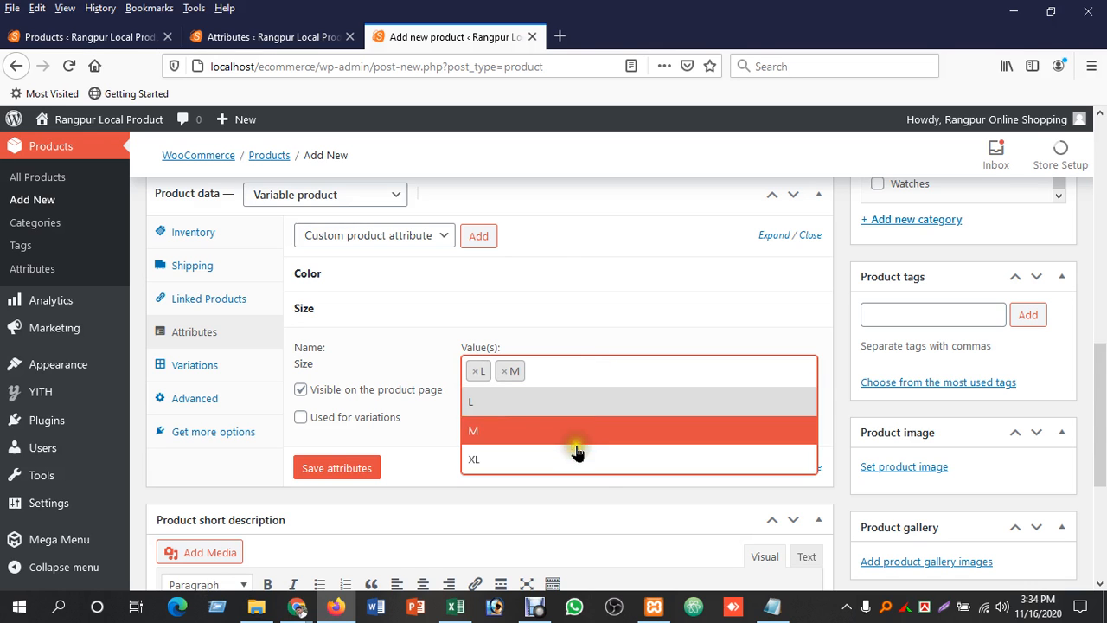
click(574, 458)
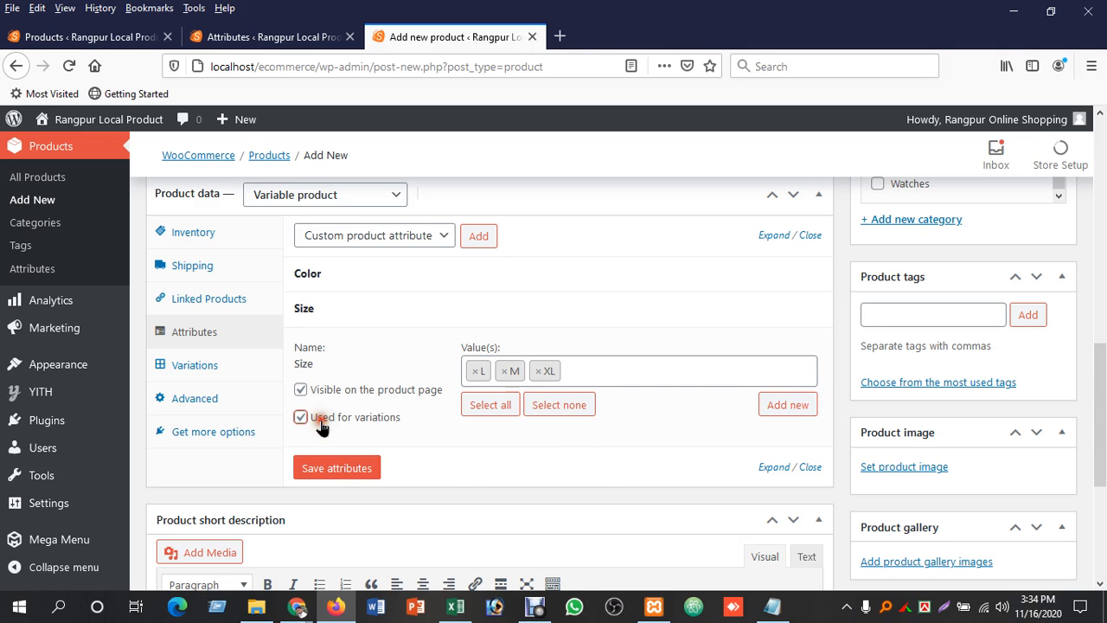
click(333, 472)
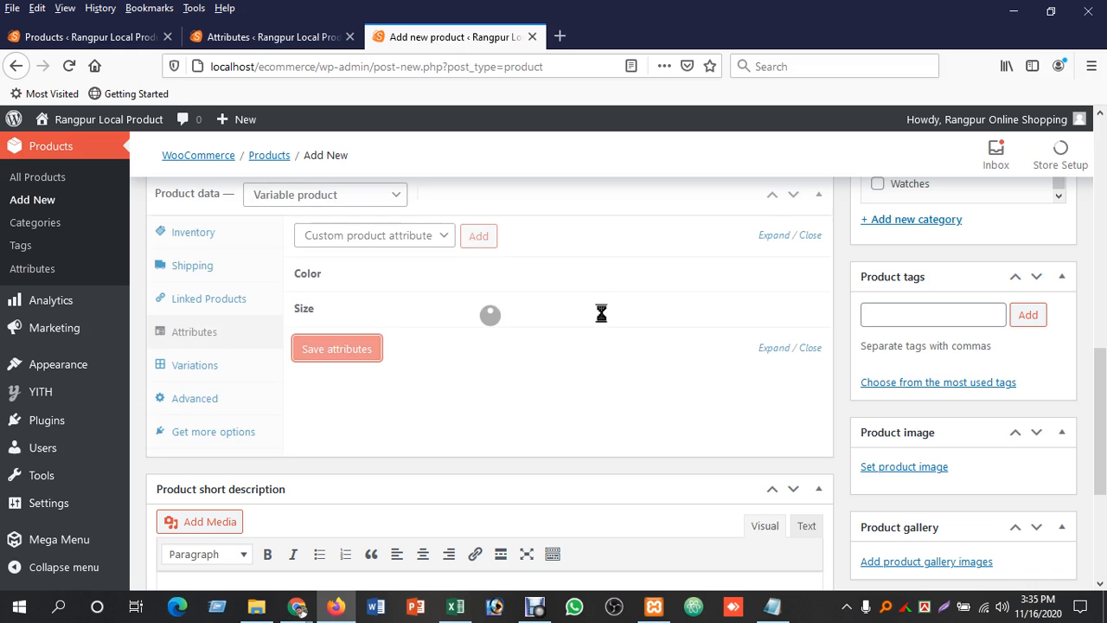
click(775, 313)
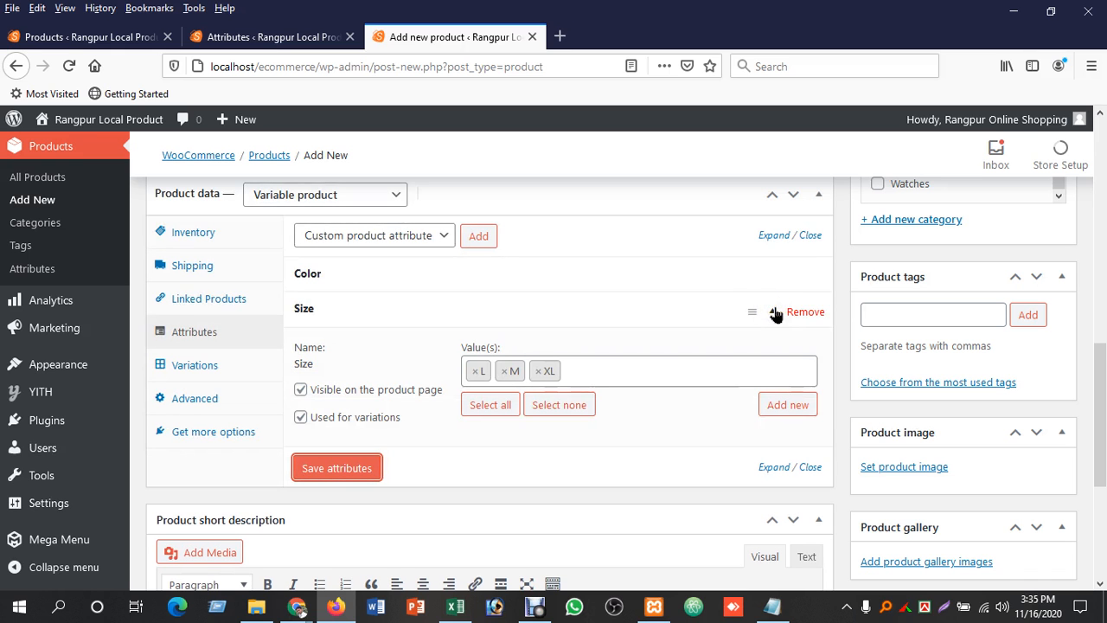
click(775, 313)
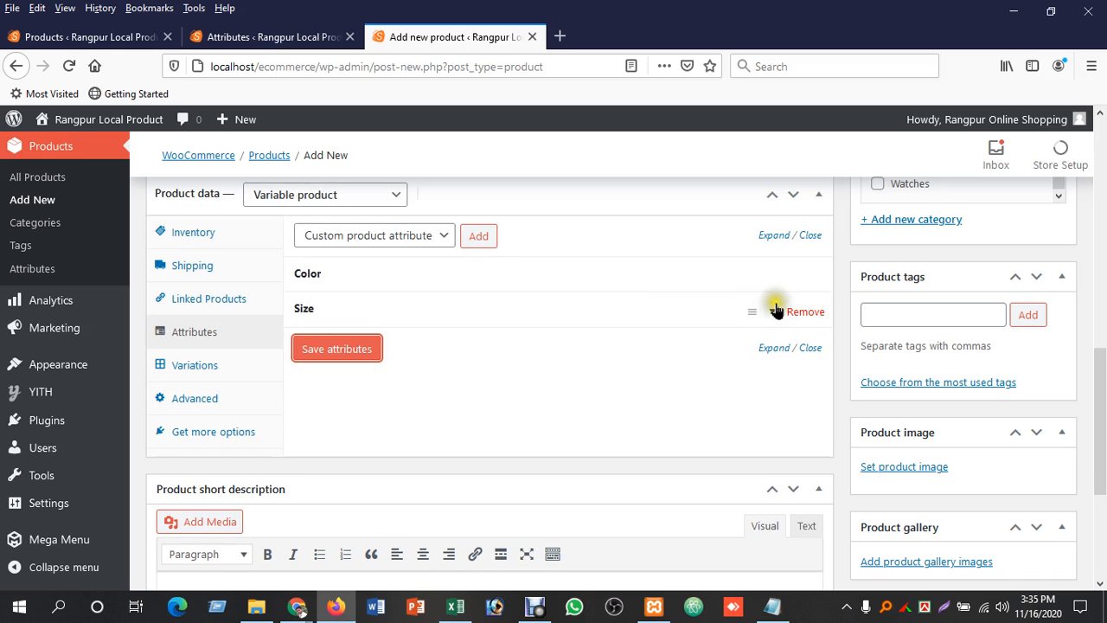
Step: Create the product's variations from all attributes and confirm the generation
click(182, 366)
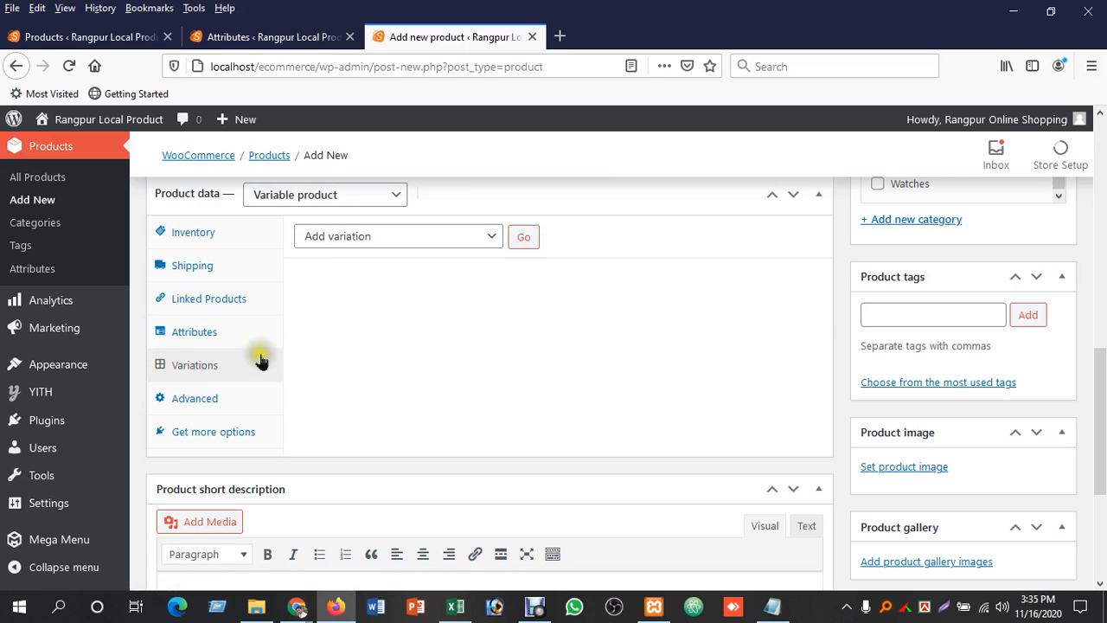
click(493, 237)
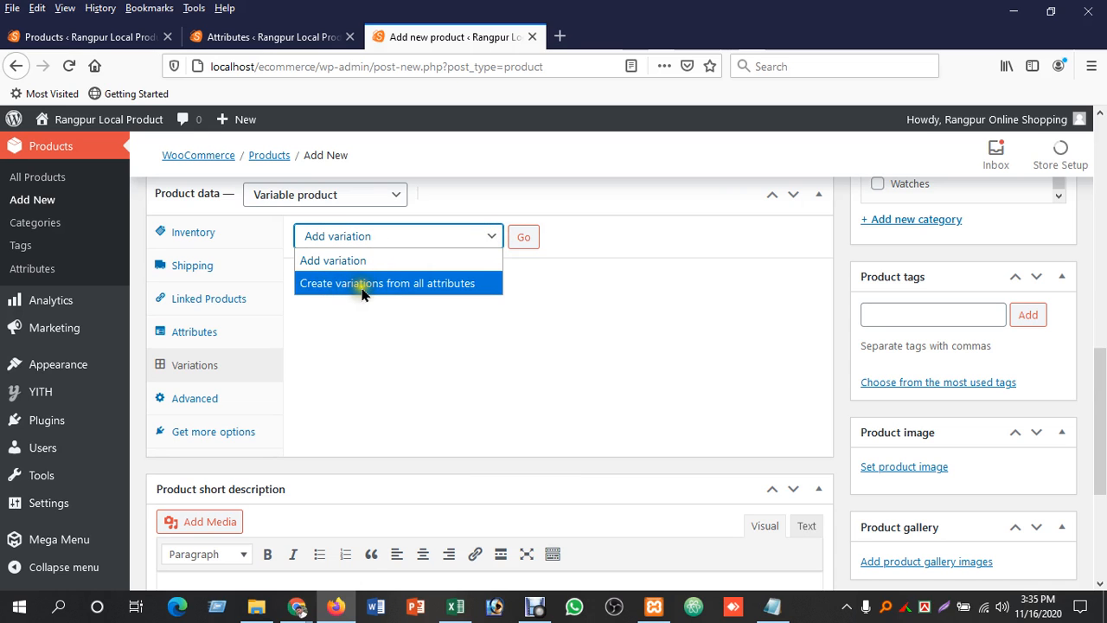
click(434, 284)
click(526, 239)
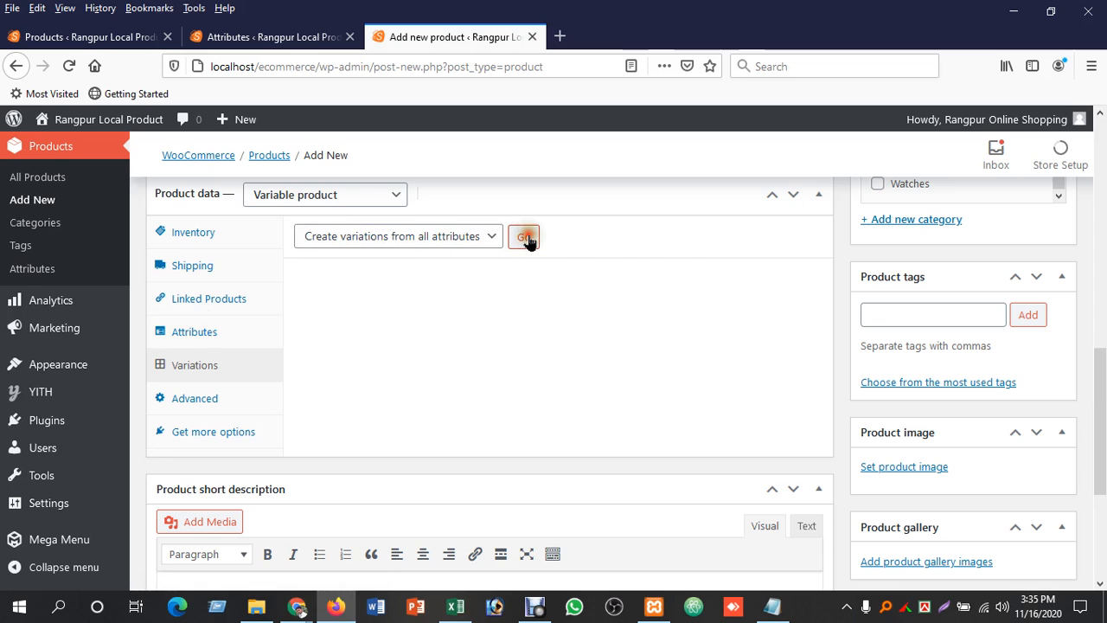
click(776, 320)
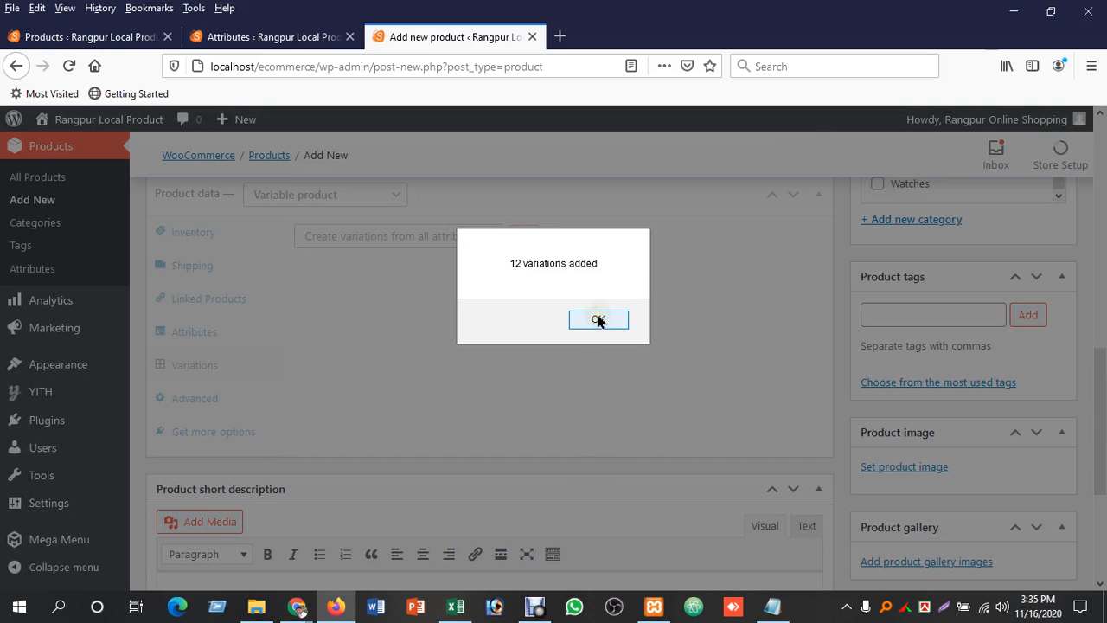
click(598, 320)
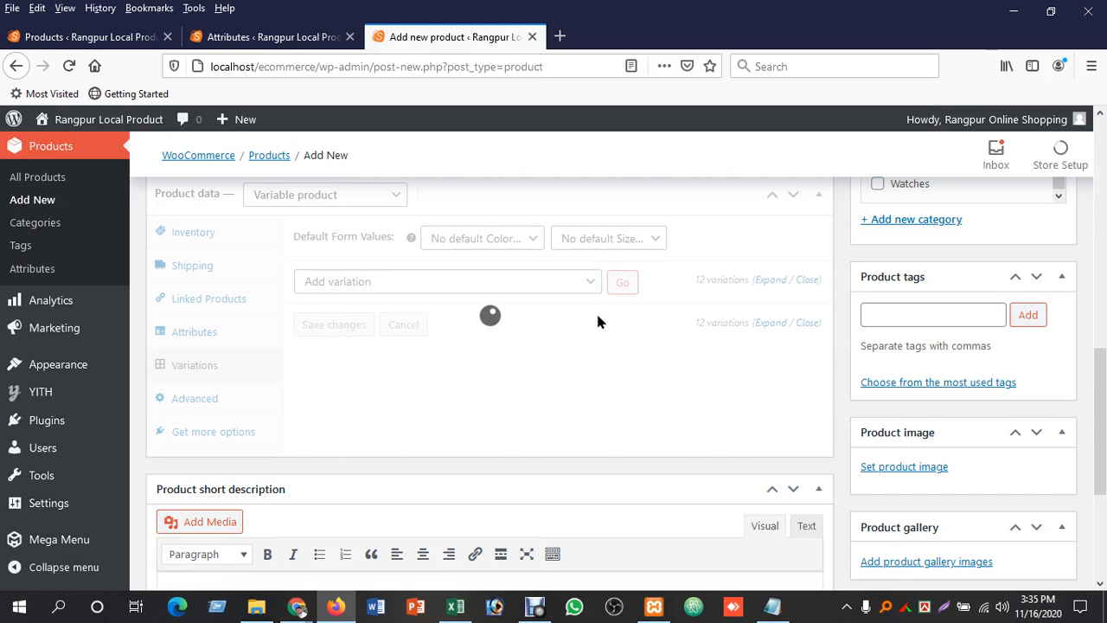
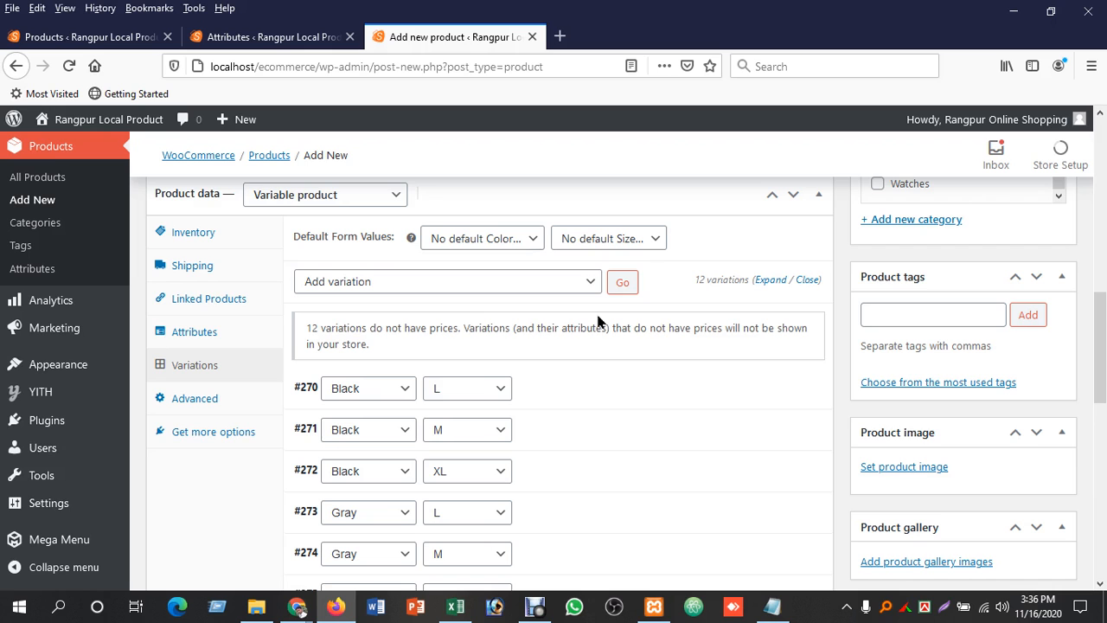
Step: Examine the list of generated color and size variations and the default form values above it
scroll(349, 395, down, 4)
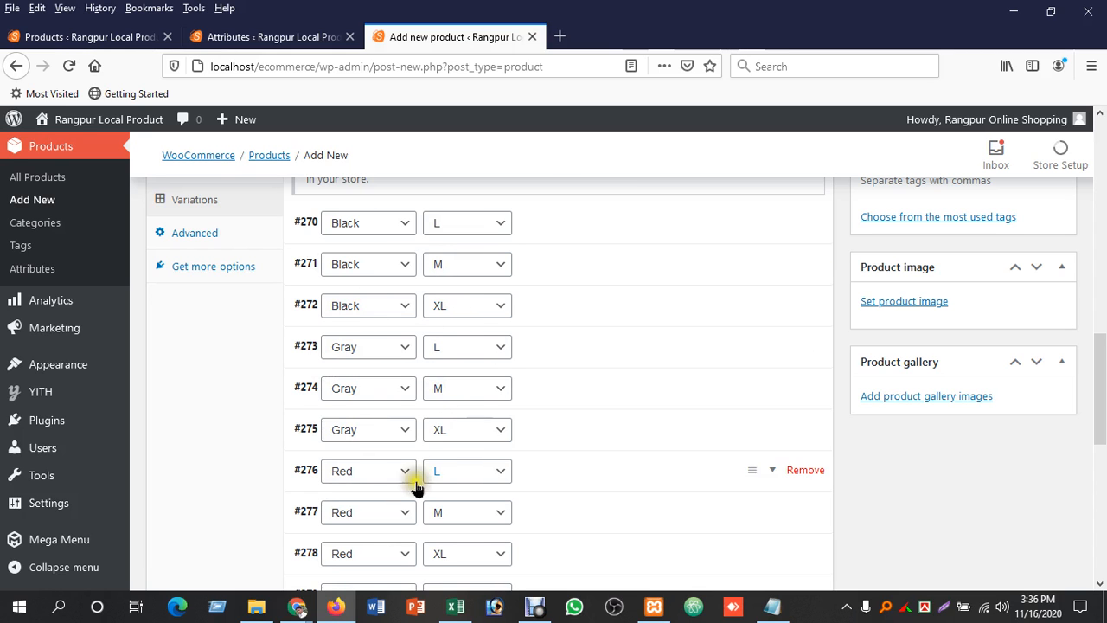
scroll(428, 448, down, 1)
scroll(430, 451, up, 4)
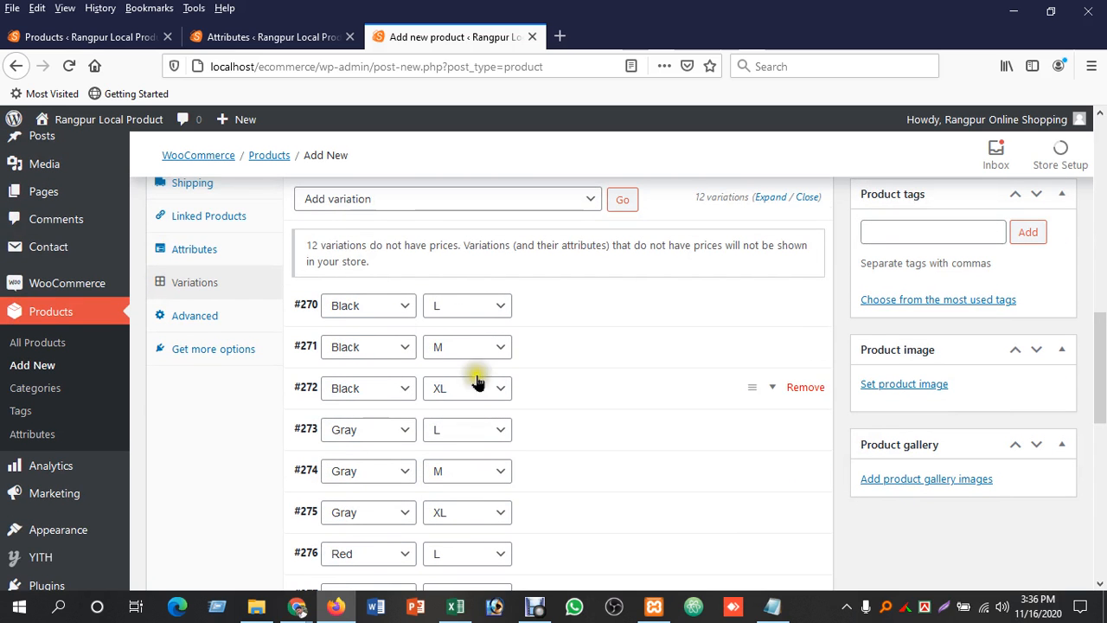
scroll(483, 451, down, 4)
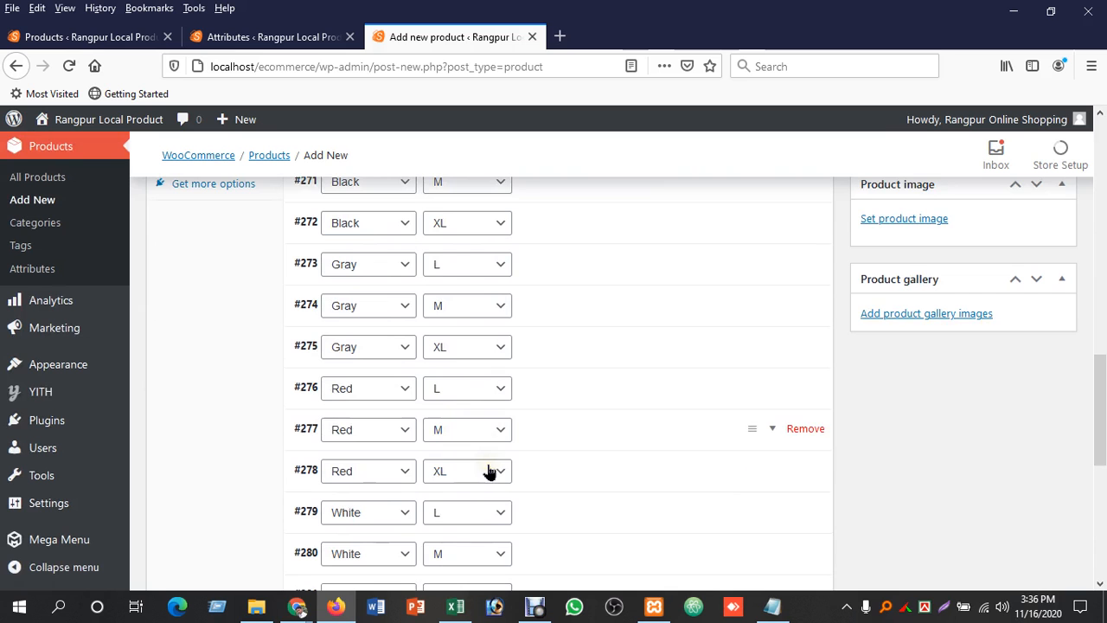
scroll(489, 456, down, 4)
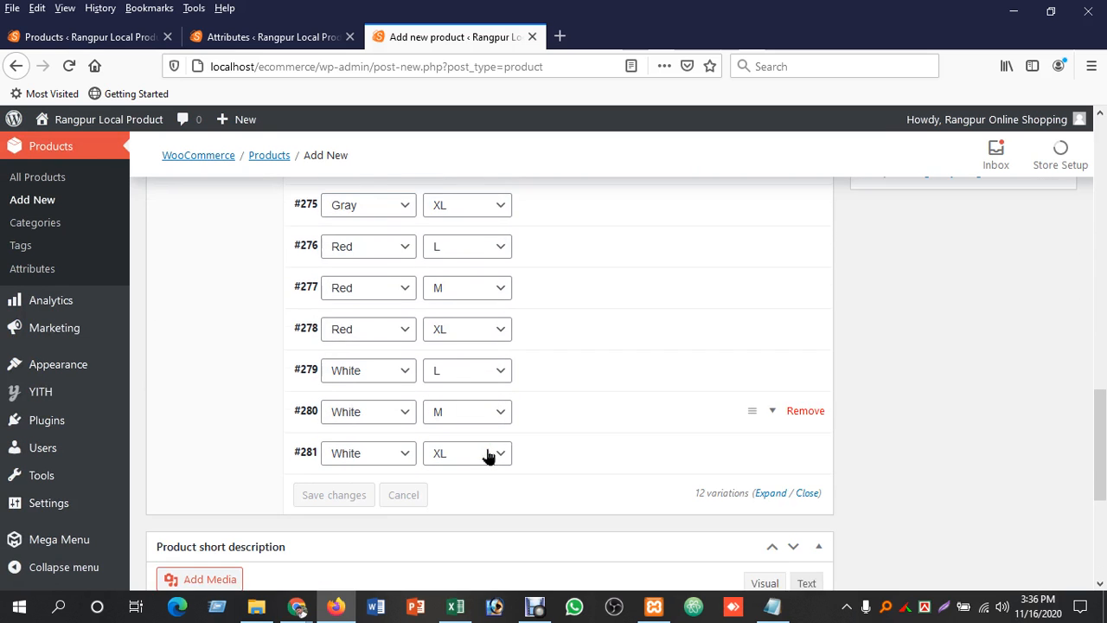
scroll(489, 455, up, 6)
scroll(489, 456, up, 2)
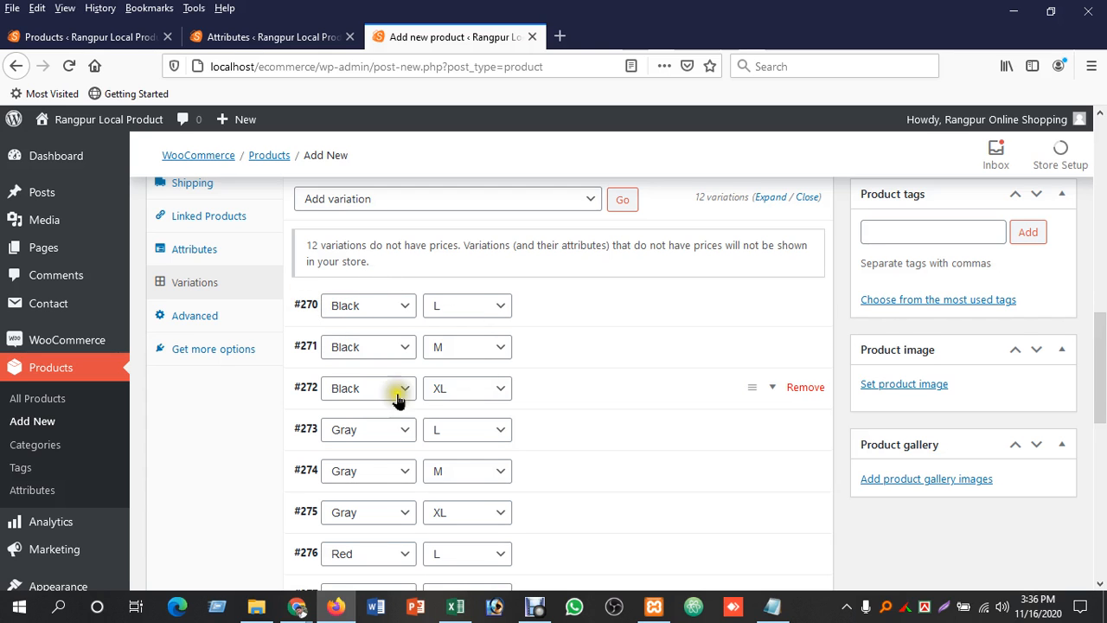
scroll(372, 341, up, 4)
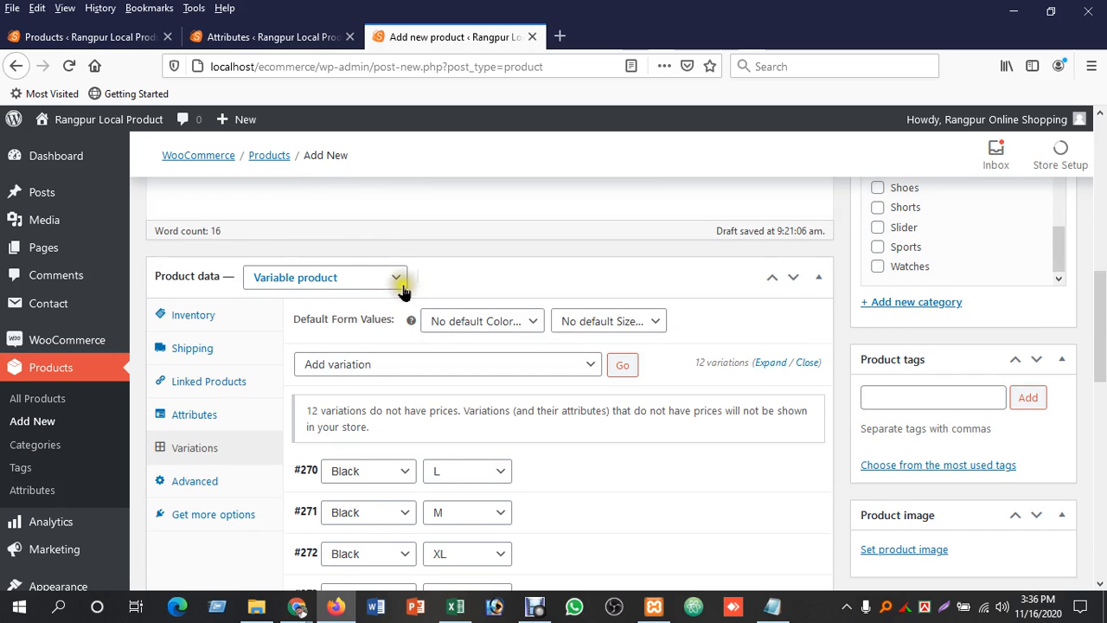
click(449, 311)
scroll(463, 329, down, 3)
scroll(327, 390, down, 2)
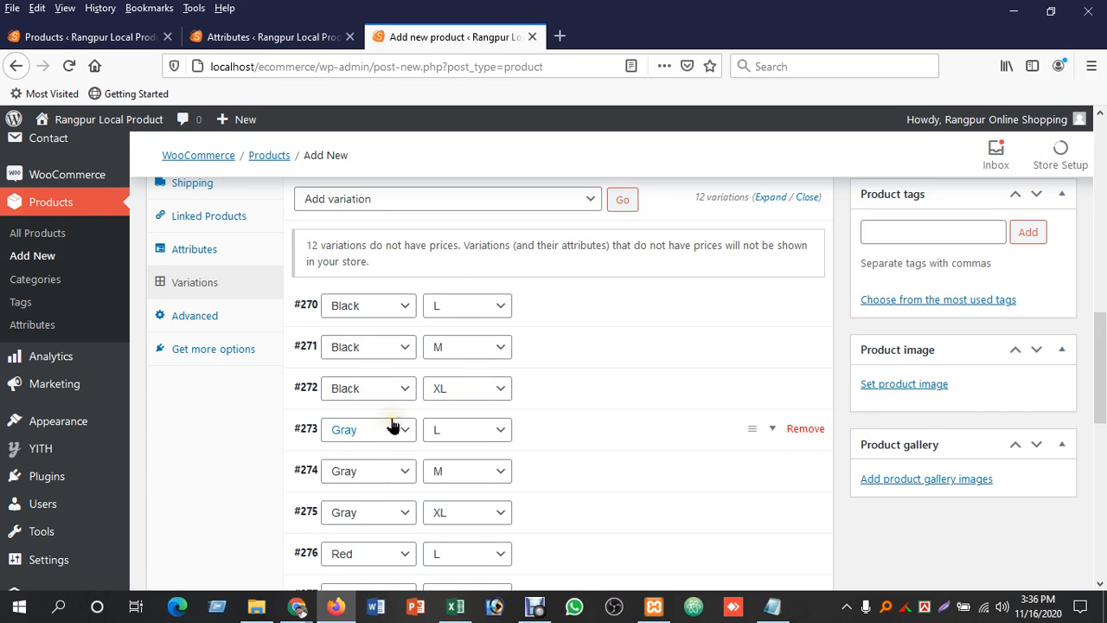
scroll(395, 425, up, 2)
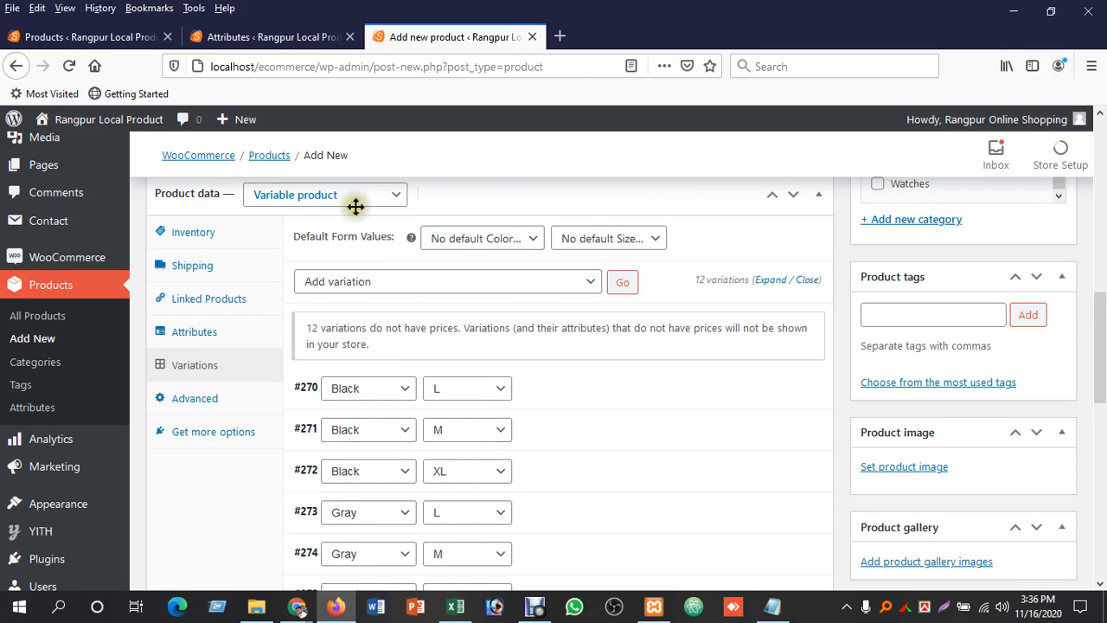
Step: Expand the Black, L variation and examine its price, weight, dimensions, shipping class and description fields
scroll(563, 398, down, 1)
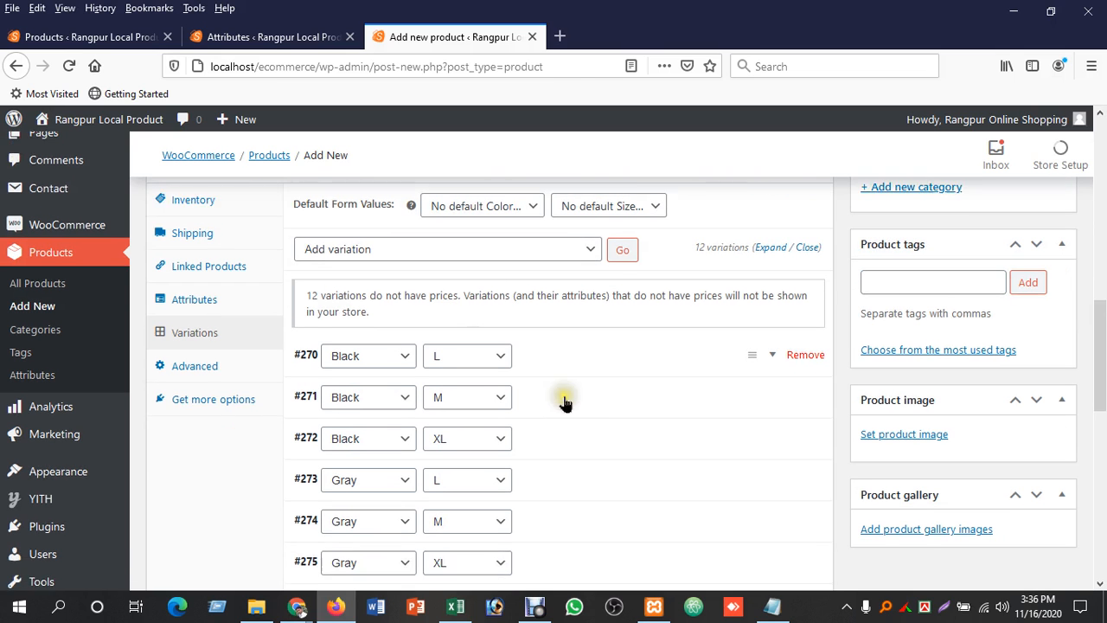
scroll(563, 398, down, 1)
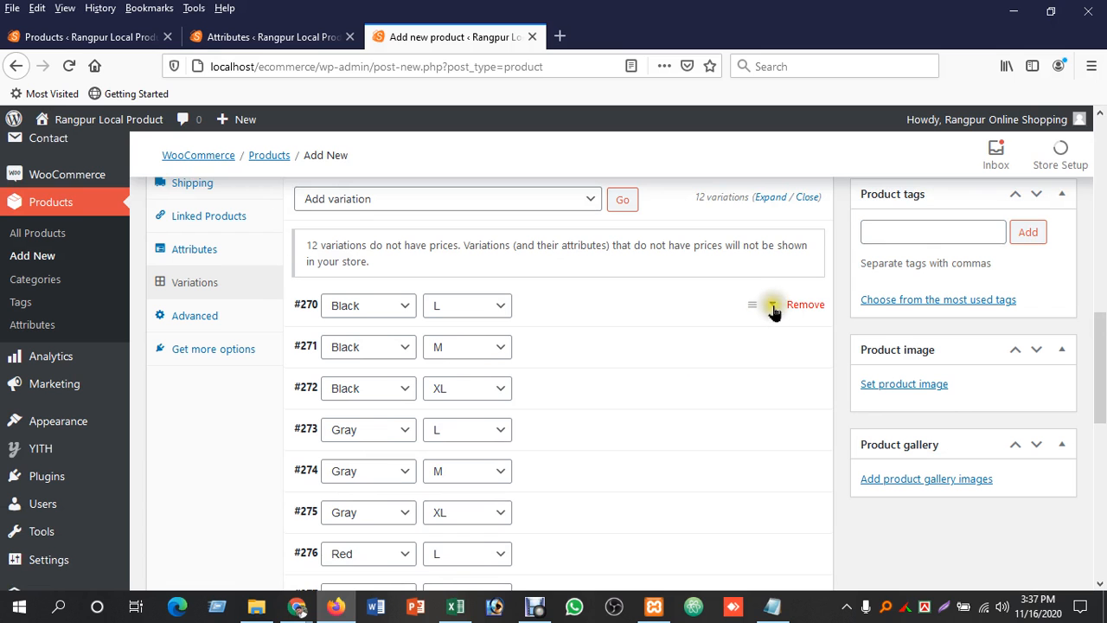
click(789, 324)
scroll(572, 374, down, 5)
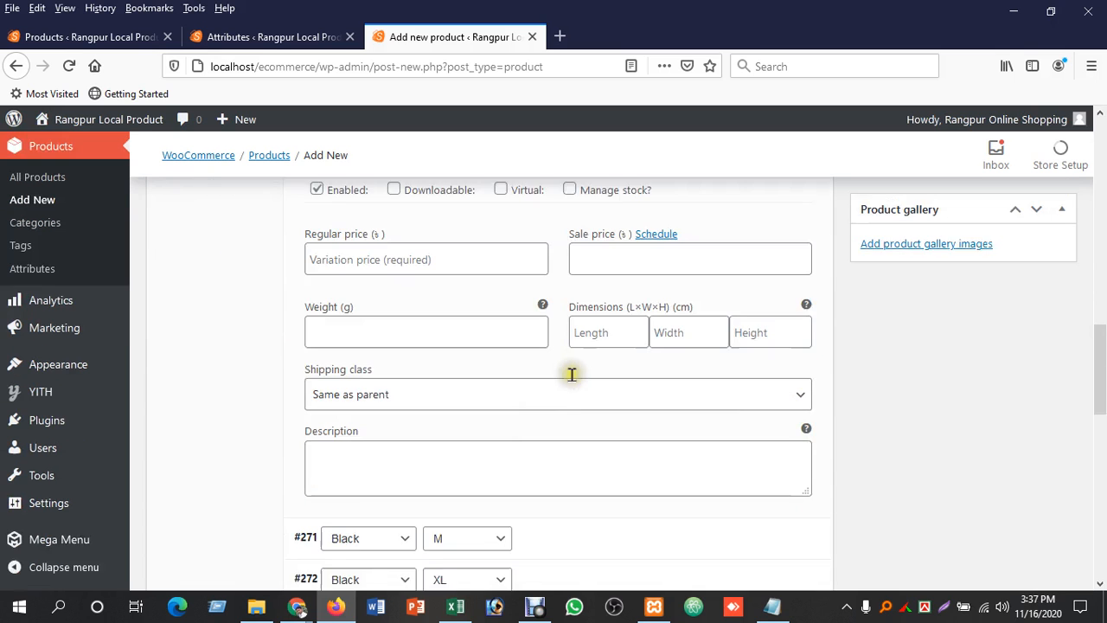
scroll(572, 377, down, 4)
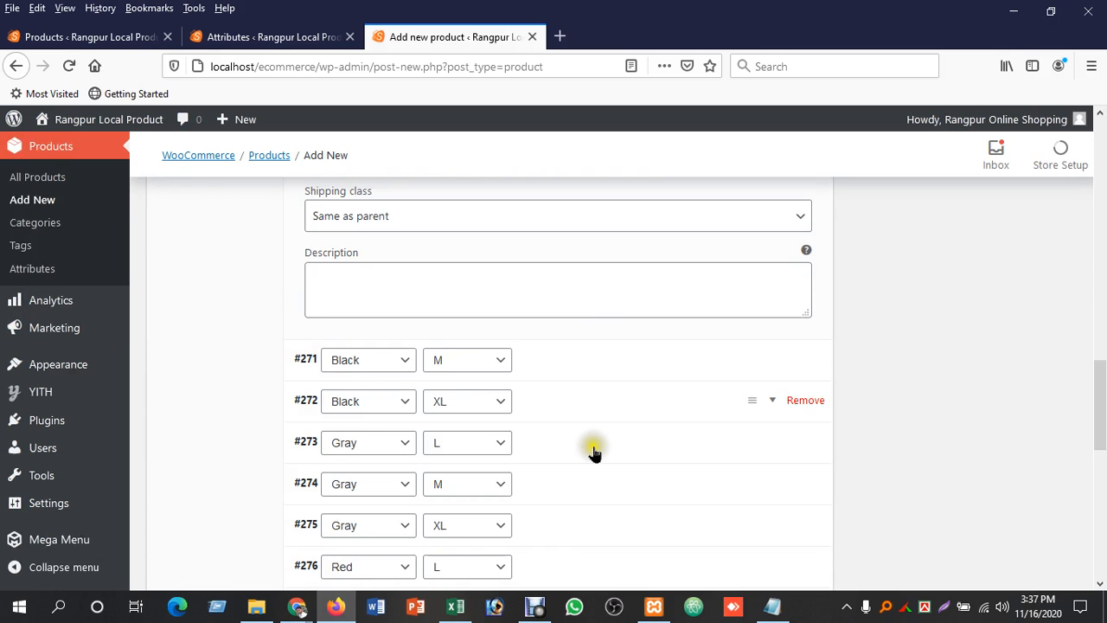
scroll(588, 432, down, 9)
scroll(597, 463, down, 6)
scroll(598, 467, up, 4)
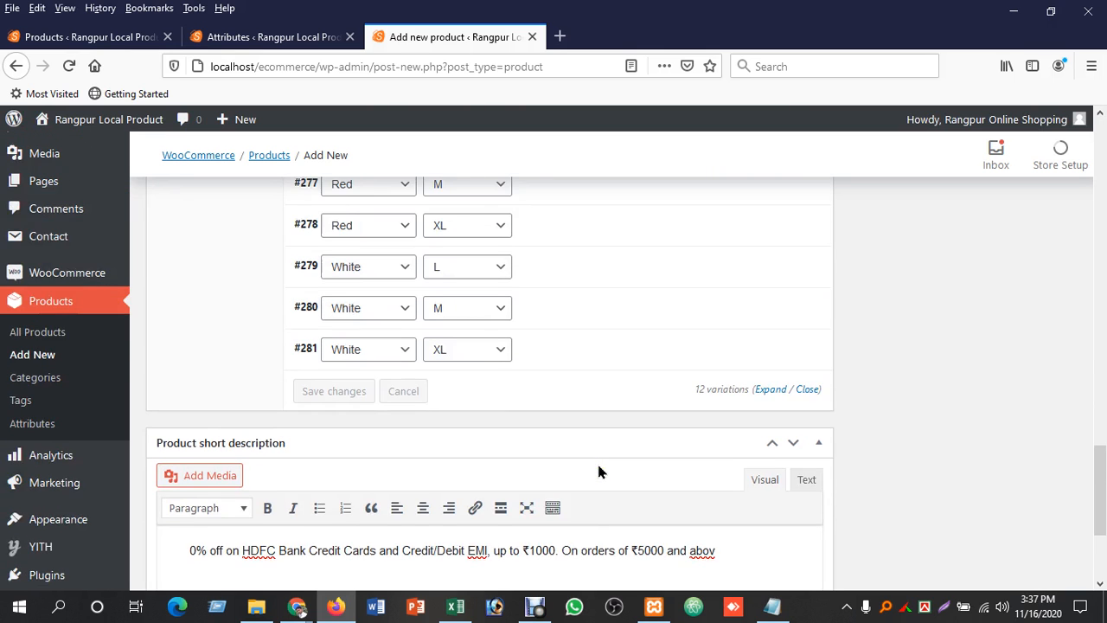
scroll(596, 460, up, 15)
scroll(597, 463, up, 6)
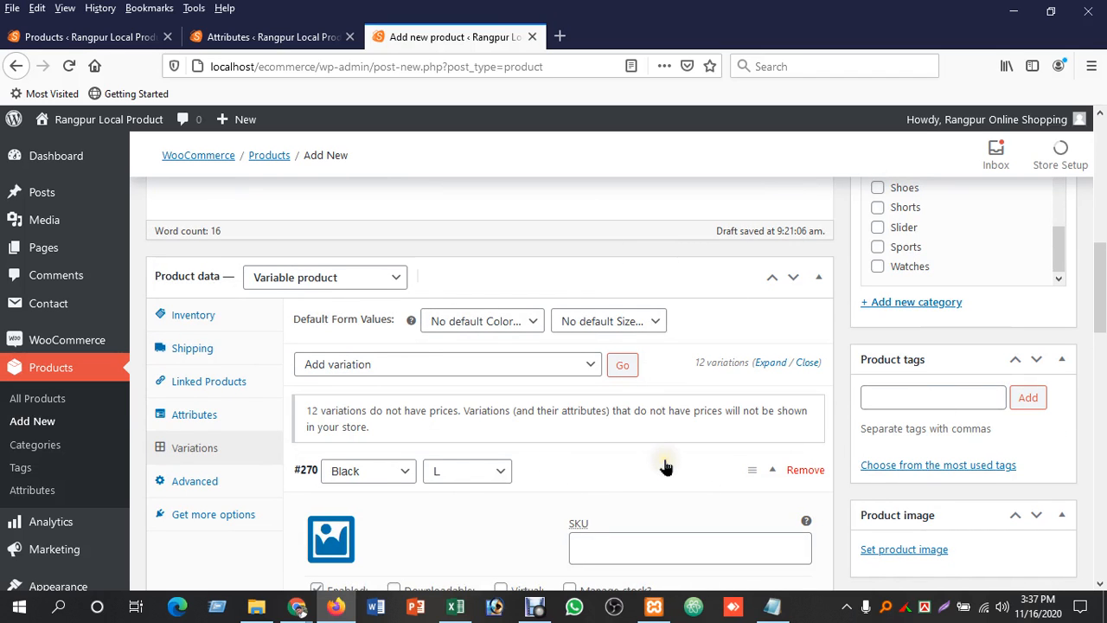
Step: Examine the Black, L variation's image, SKU and price fields and the stock options shown when stock management is enabled
scroll(666, 468, down, 2)
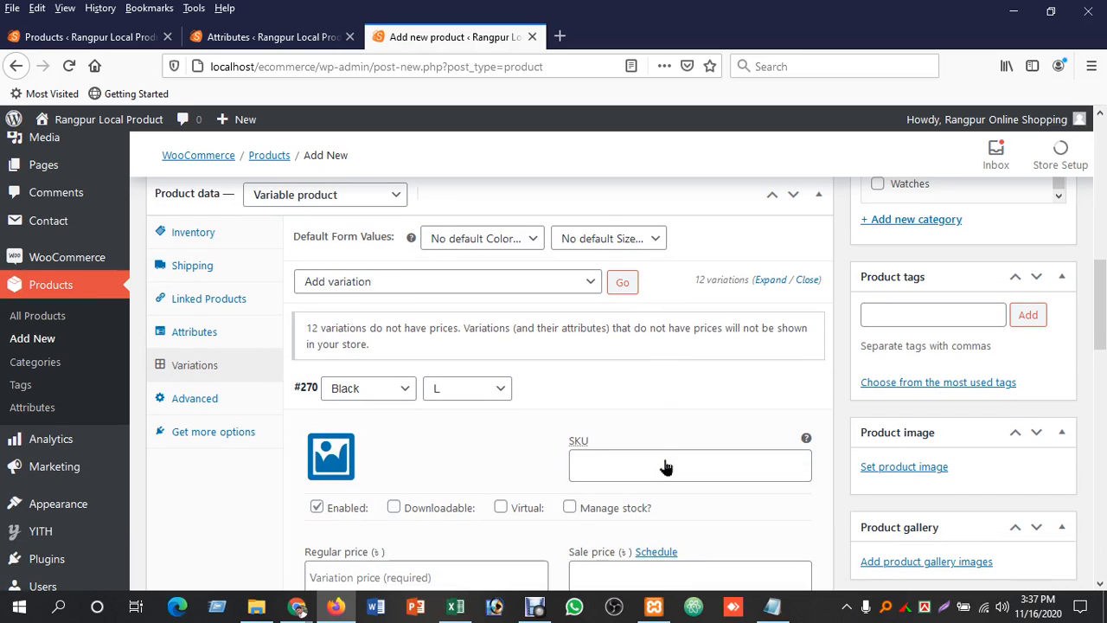
click(666, 468)
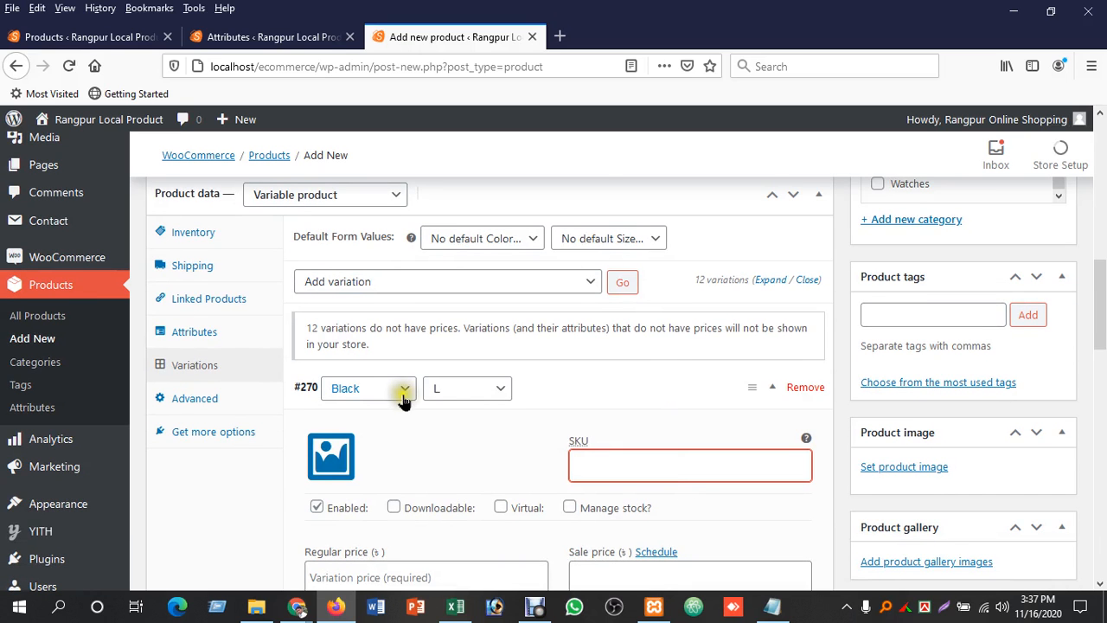
scroll(450, 387, down, 2)
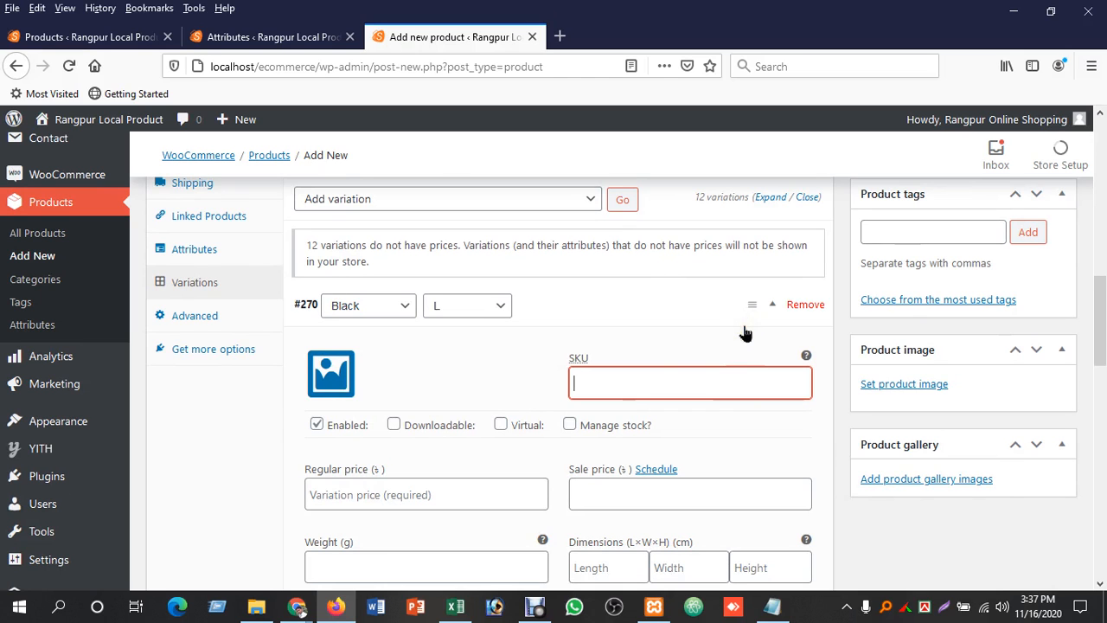
click(742, 347)
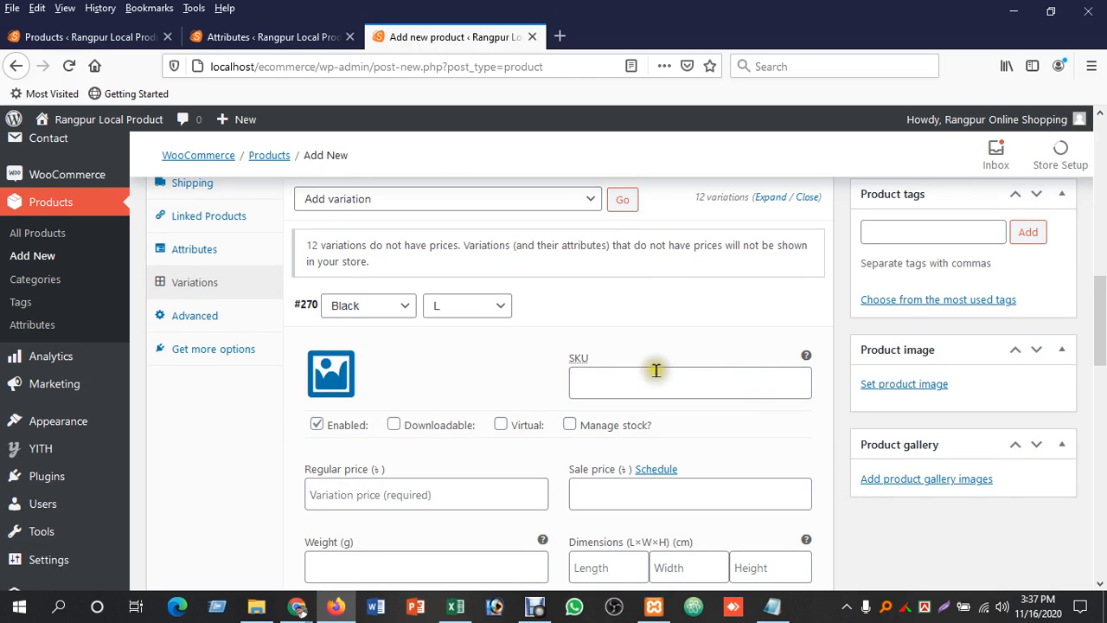
scroll(744, 390, down, 2)
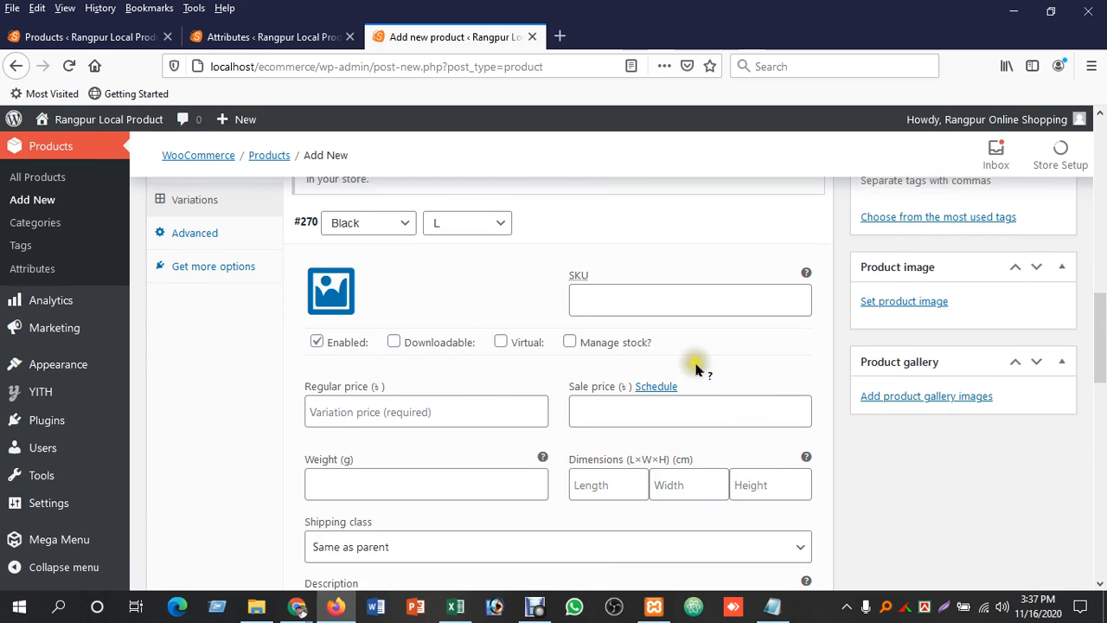
scroll(480, 373, down, 2)
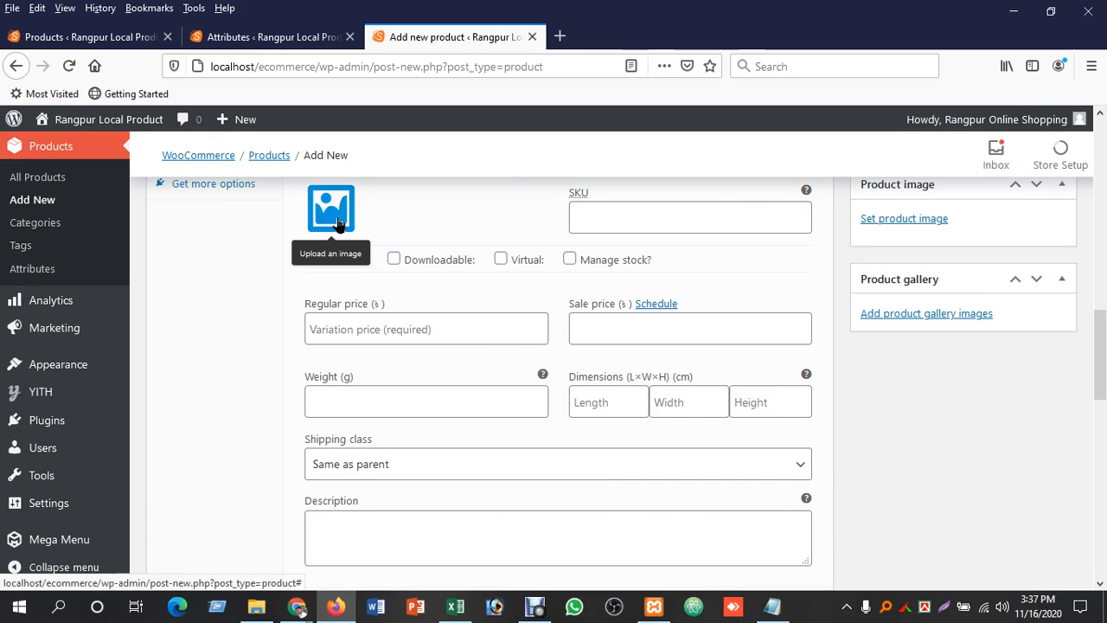
click(570, 259)
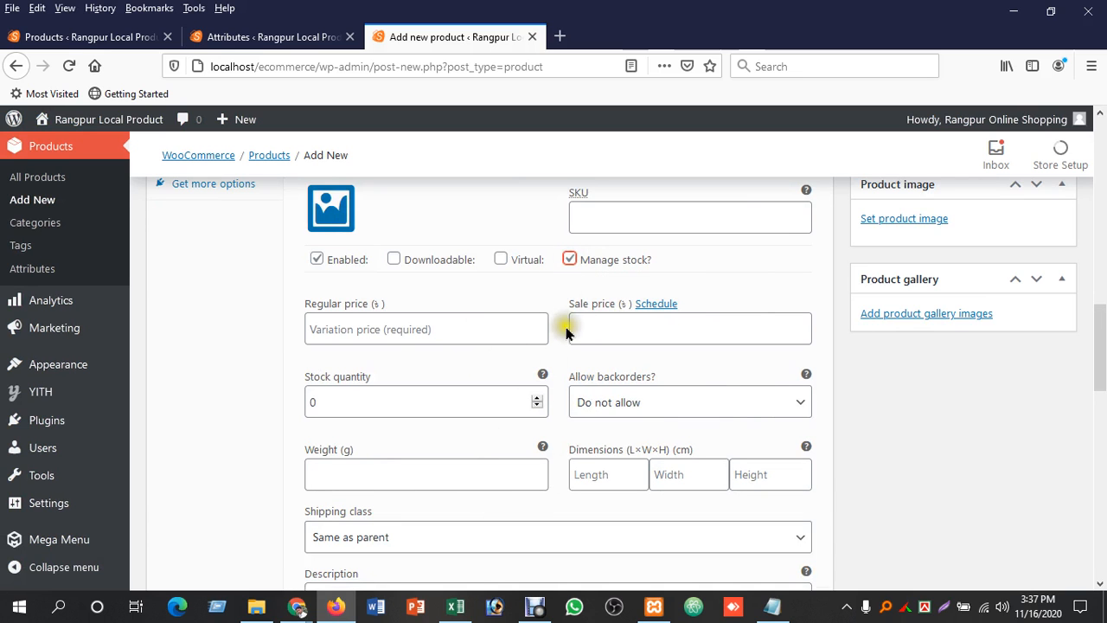
click(568, 260)
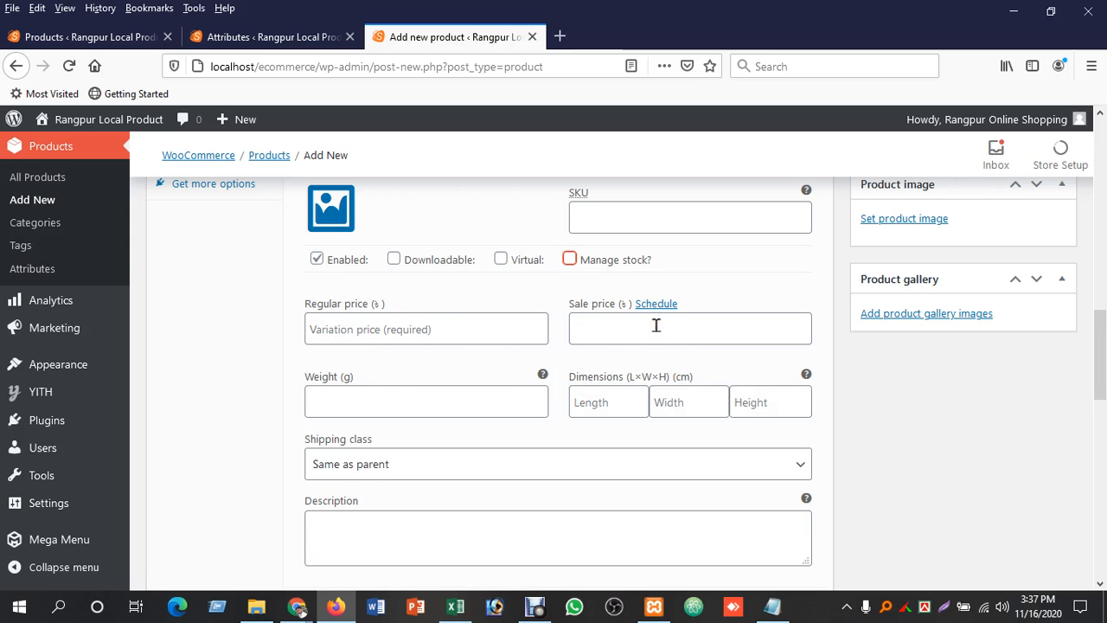
Step: Give the Black, L variation a regular price of 300 and a sale price of 249
click(354, 333)
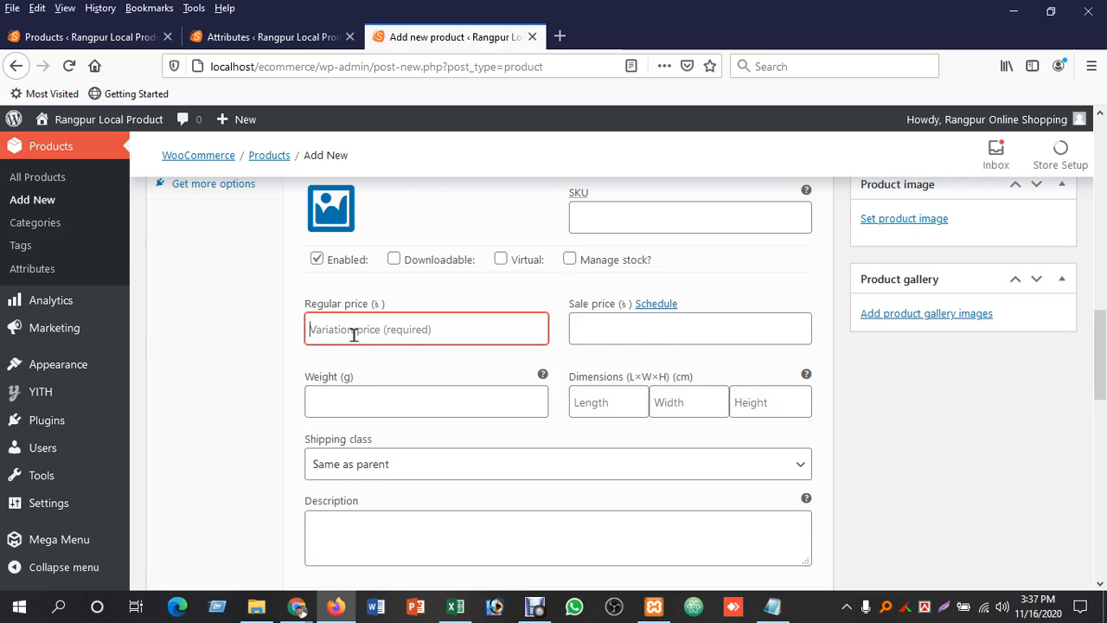
text(2)
text(59)
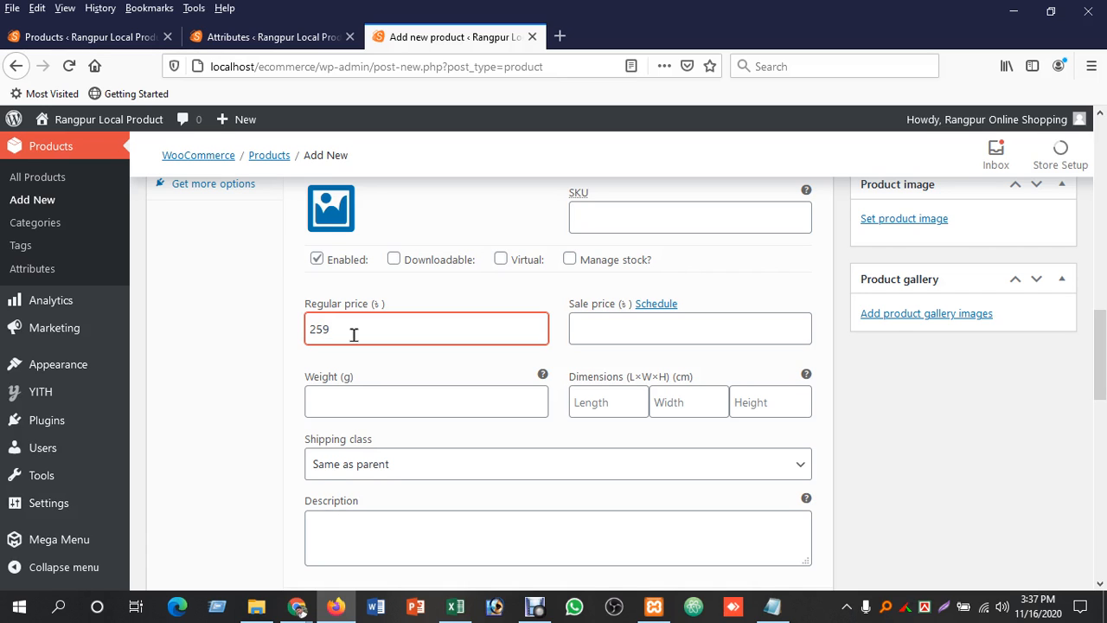
key(BackSpace)
text(300)
click(666, 330)
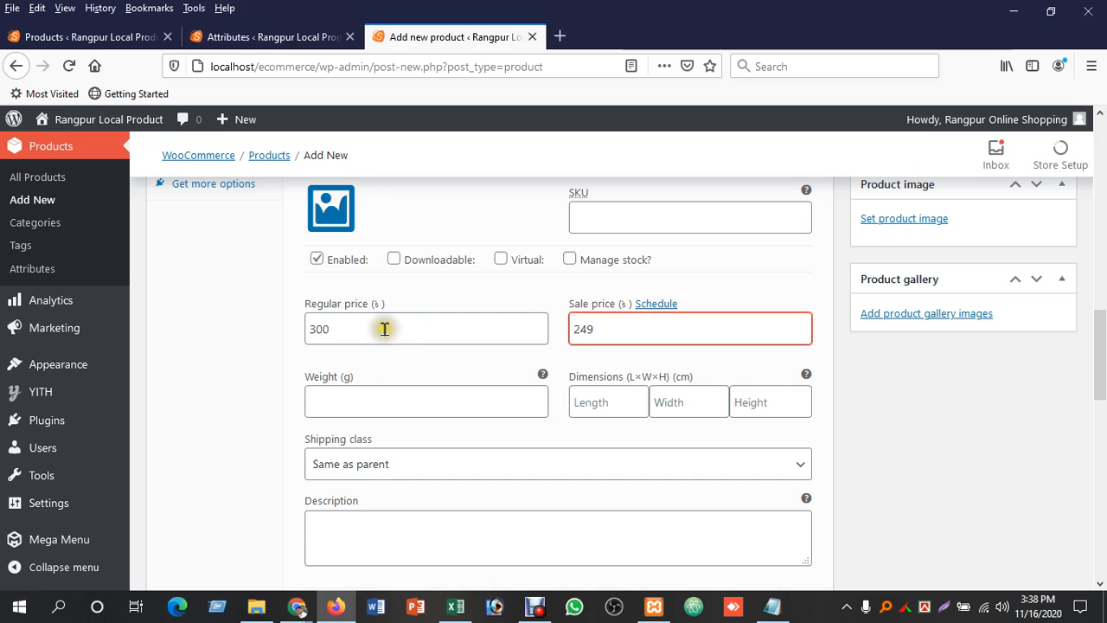
Step: Change the Black, L variation's regular price to 500 and check it against the sale price
drag(317, 328, 302, 328)
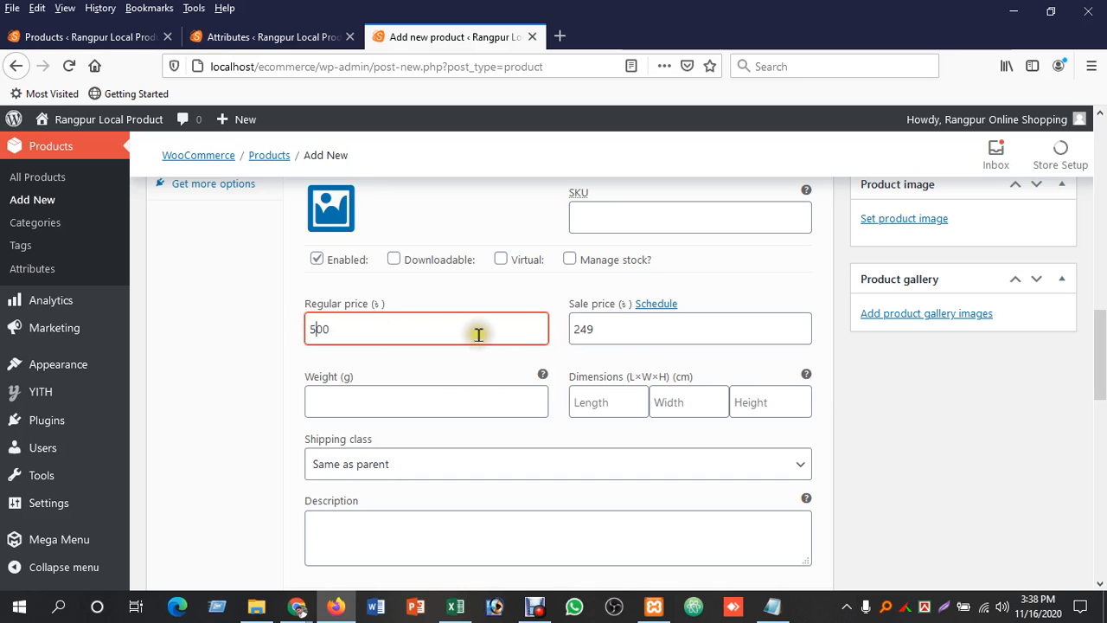
click(623, 342)
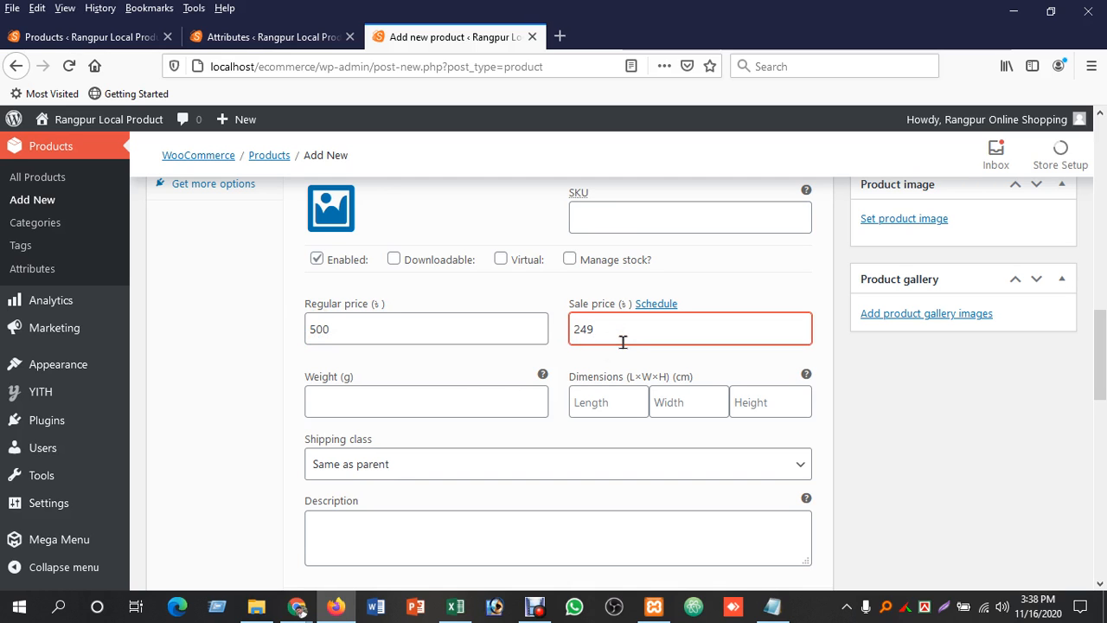
scroll(537, 366, down, 2)
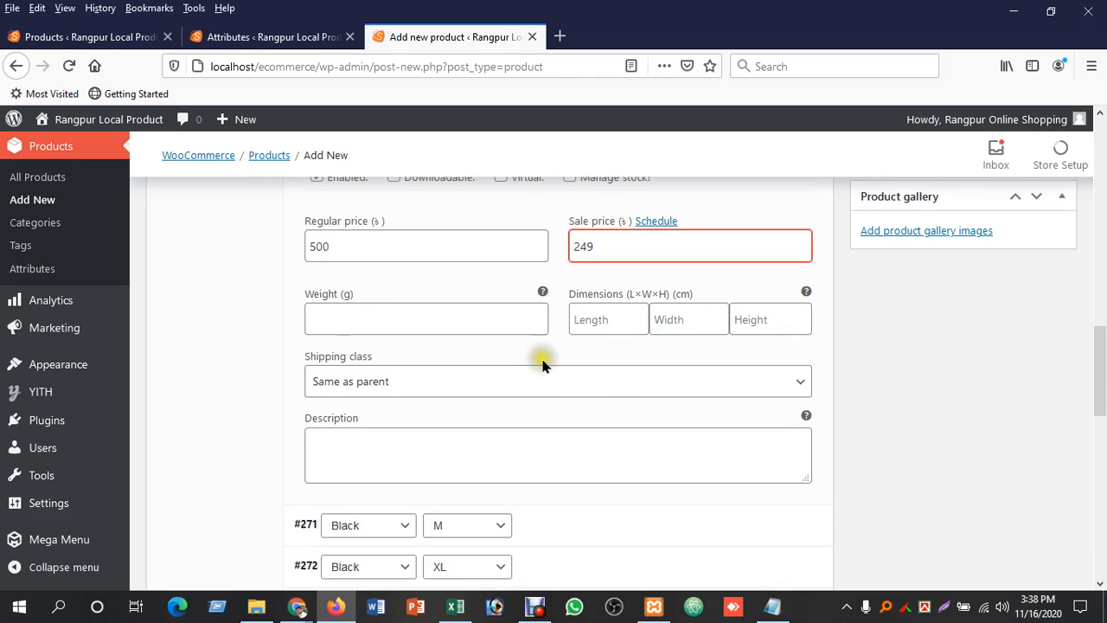
scroll(541, 366, up, 2)
click(630, 330)
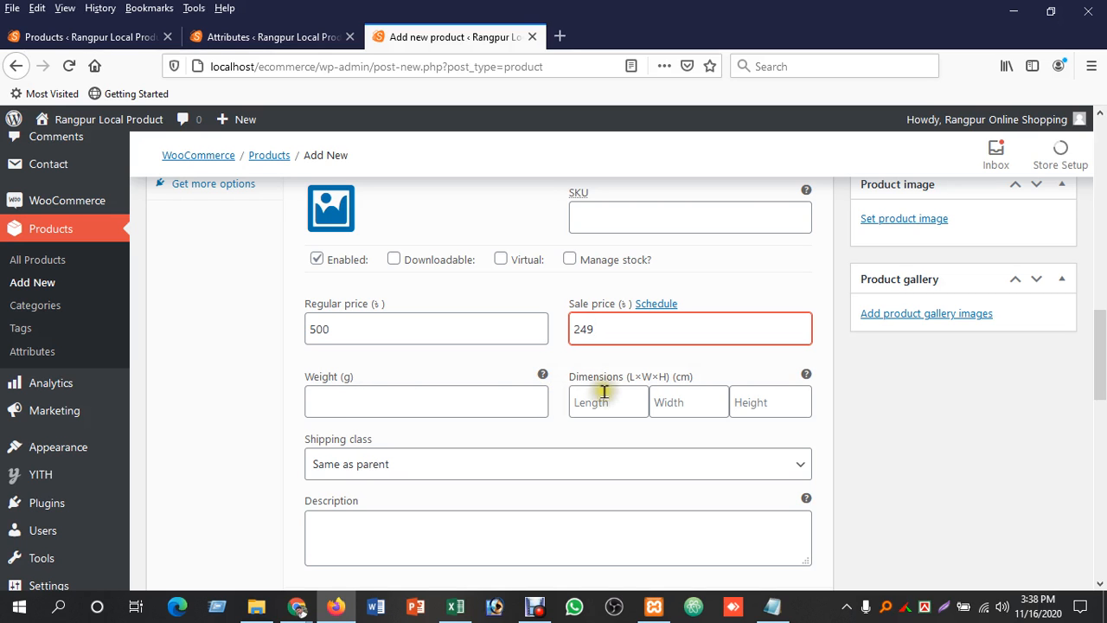
Step: Set the Black, L variation's shipping class to Female Graments
scroll(860, 413, down, 3)
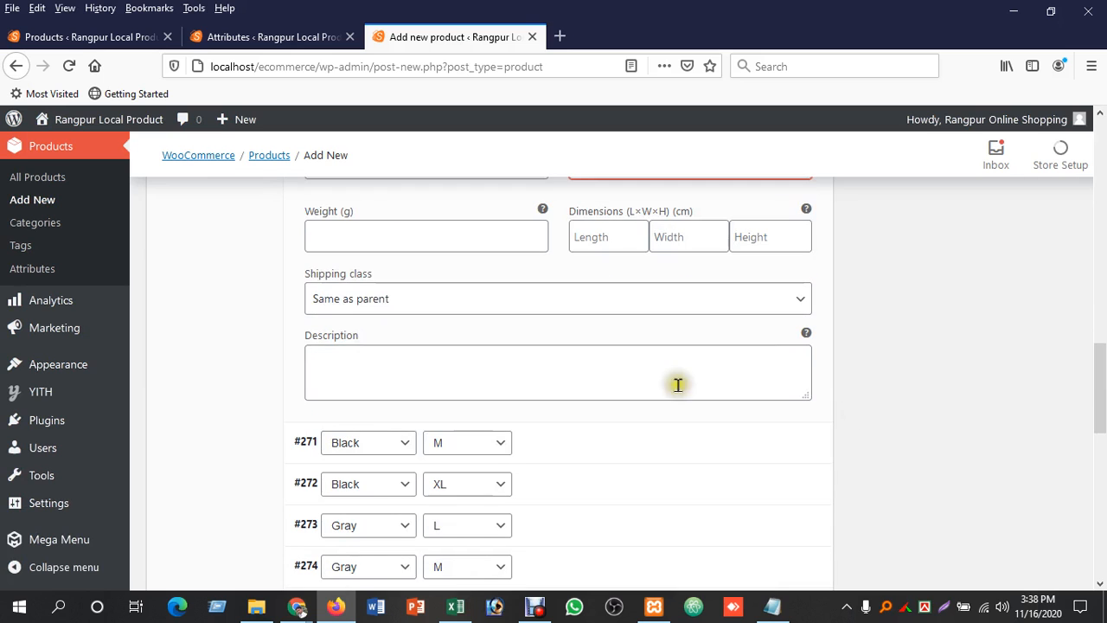
click(558, 298)
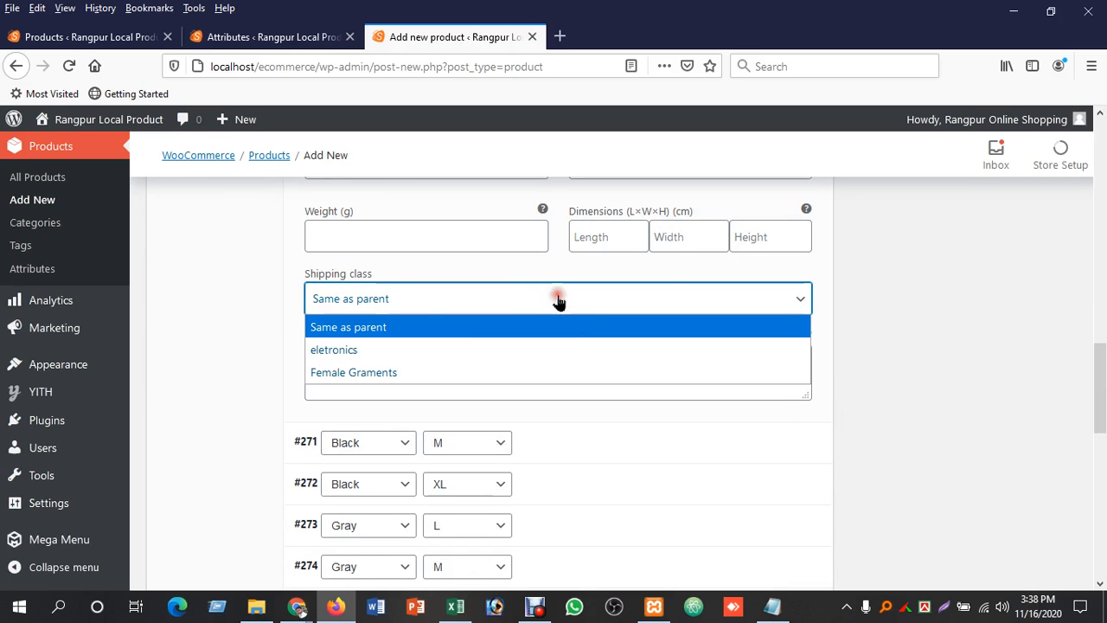
click(398, 353)
click(448, 292)
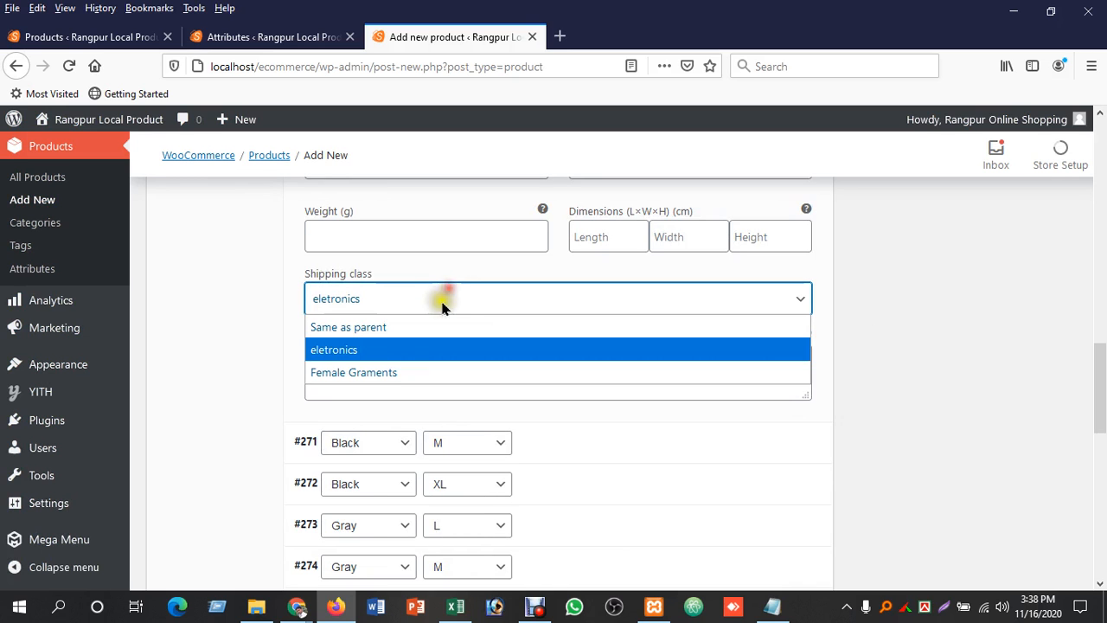
click(417, 372)
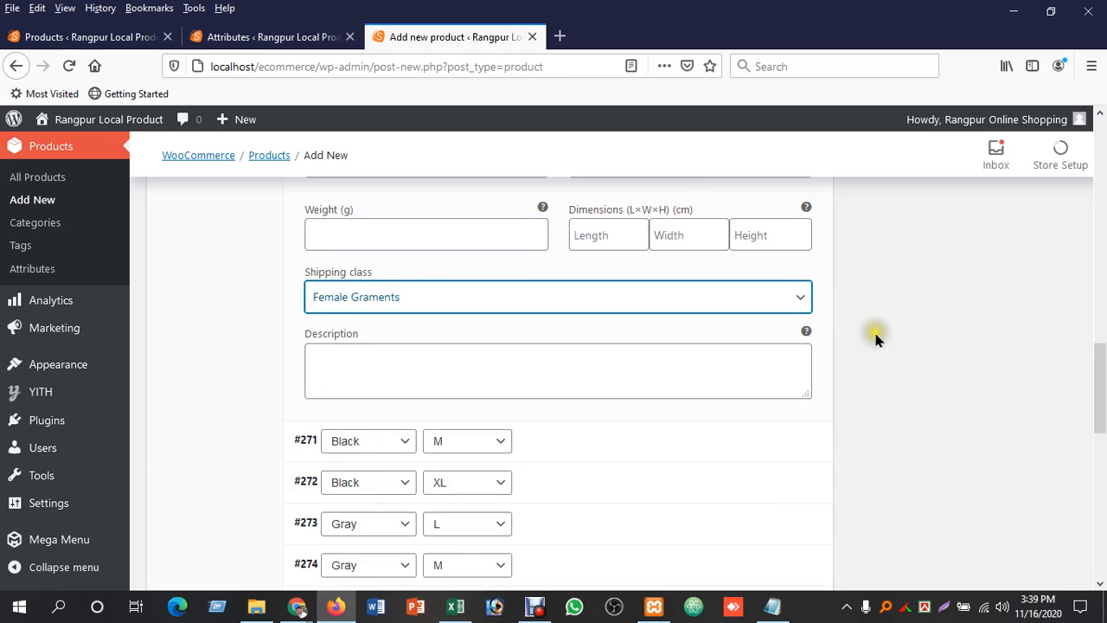
Step: Expand the Black, M variation and set its regular price to 500, leaving its weight empty
scroll(874, 337, down, 2)
scroll(643, 346, up, 8)
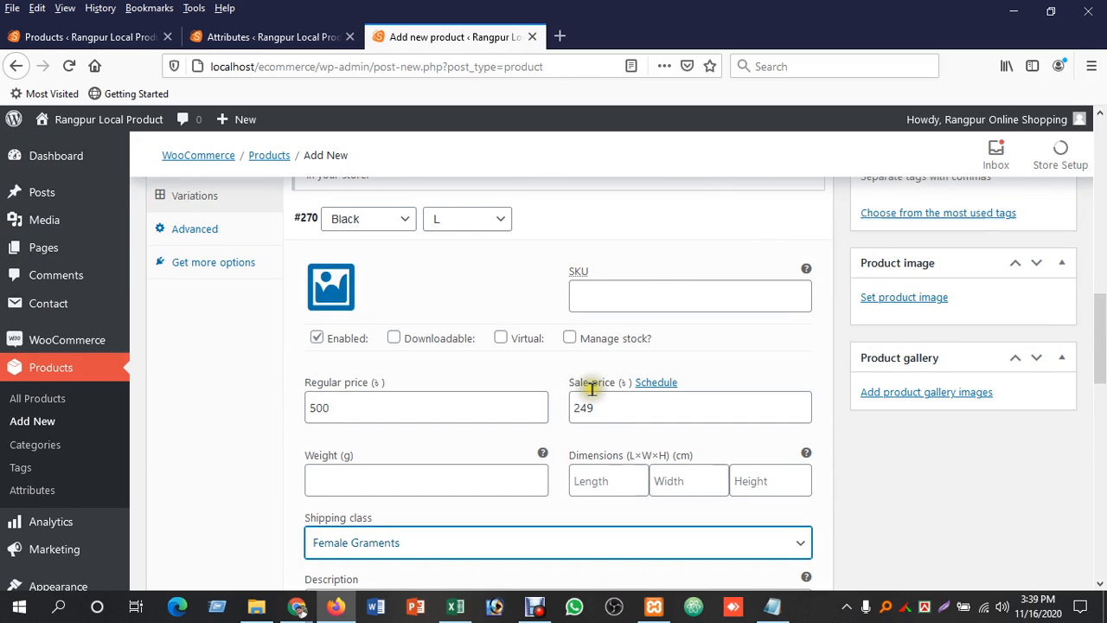
scroll(596, 381, down, 8)
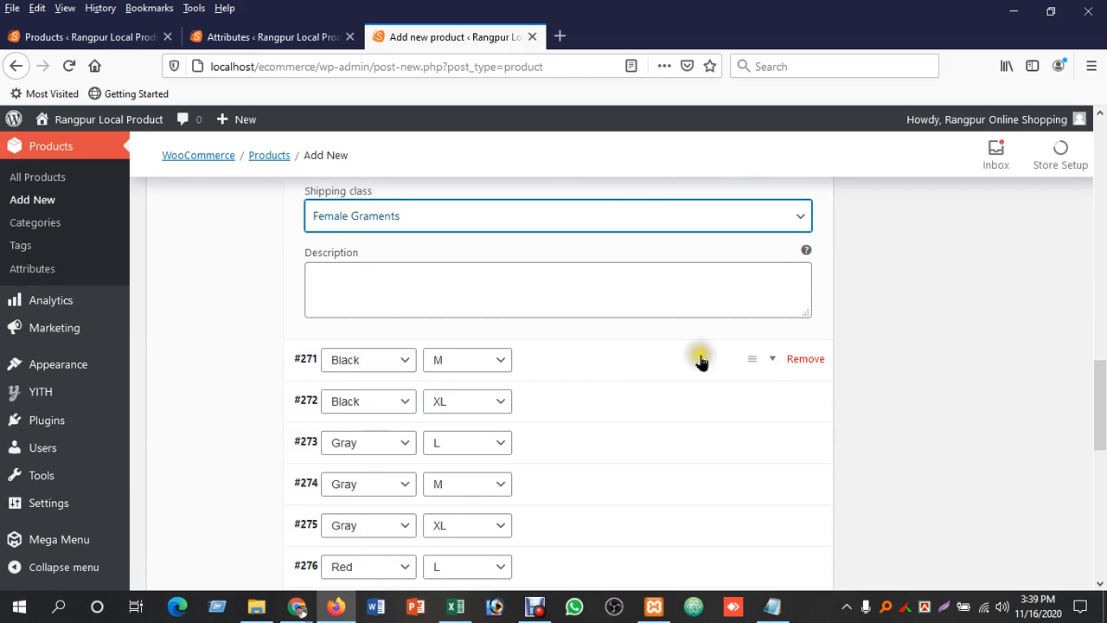
click(768, 368)
scroll(413, 432, down, 4)
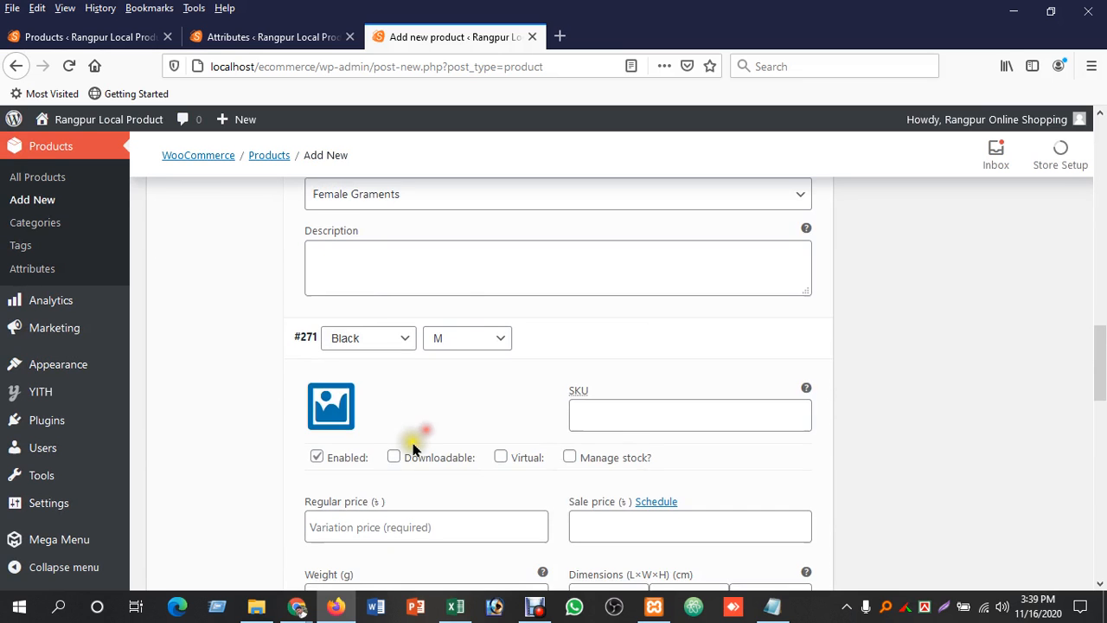
click(438, 446)
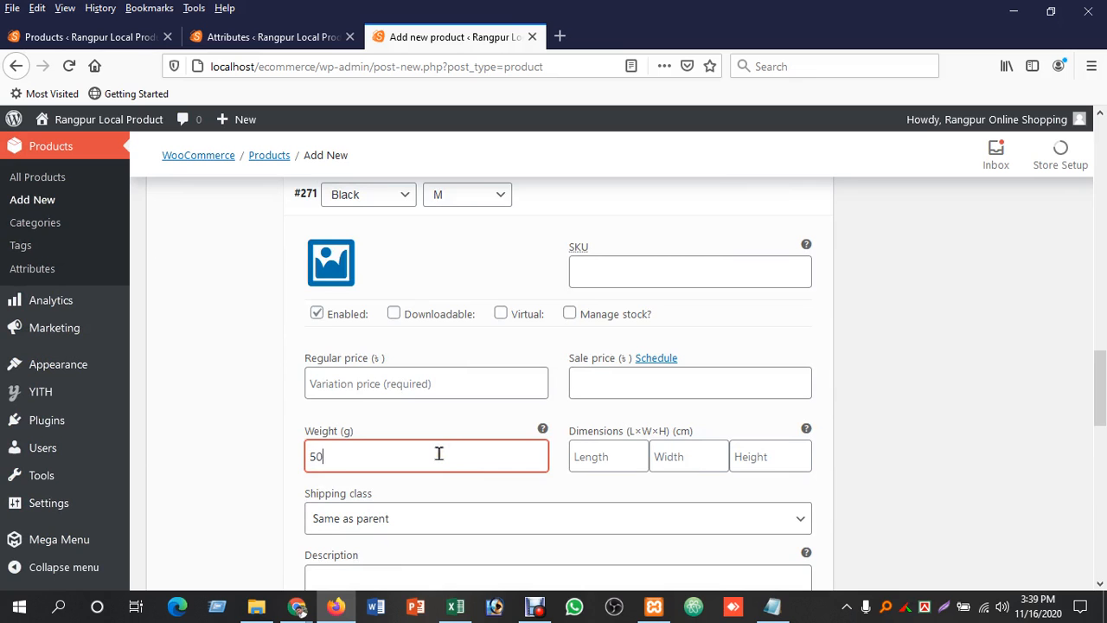
key(Tab)
drag(439, 454, 197, 456)
click(344, 382)
text(500)
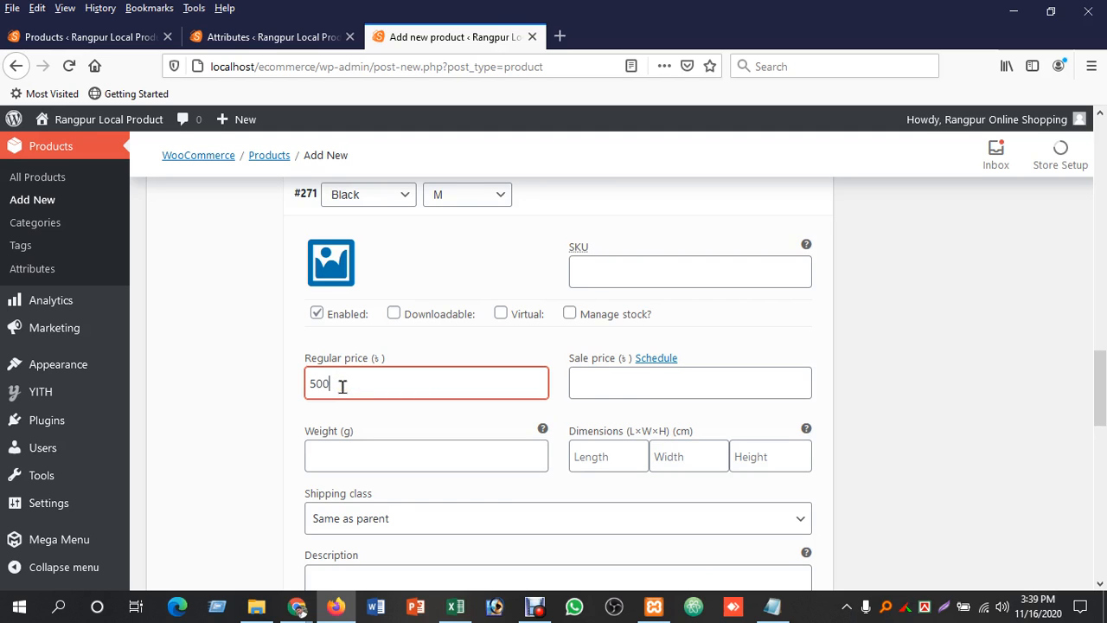
Step: Set the Black, M variation's sale price to 249 and collapse the variation
click(616, 385)
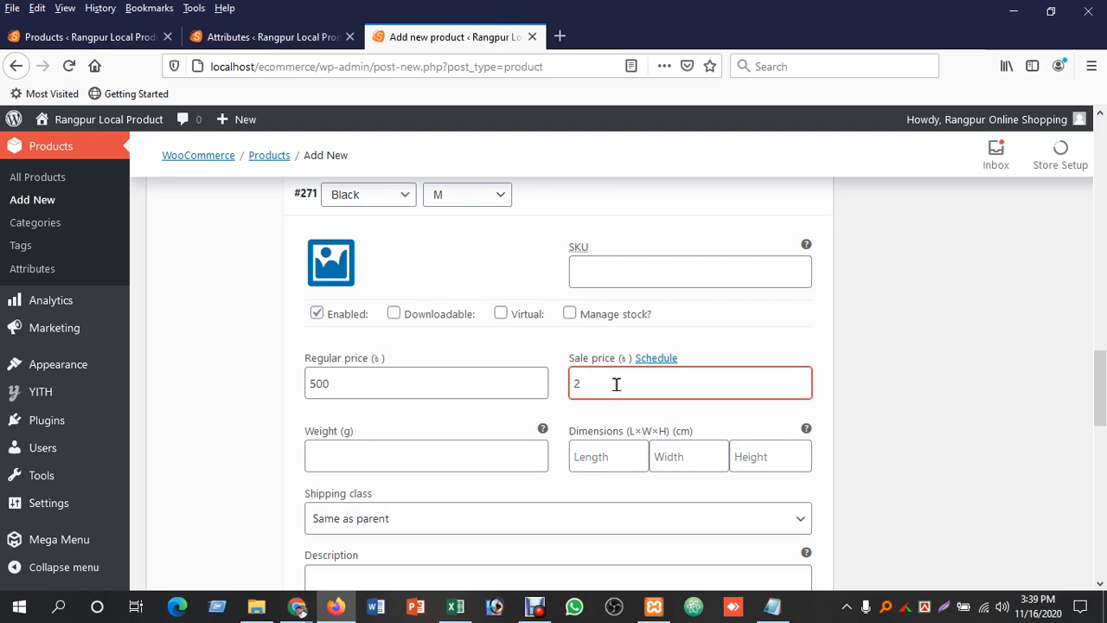
scroll(619, 383, up, 3)
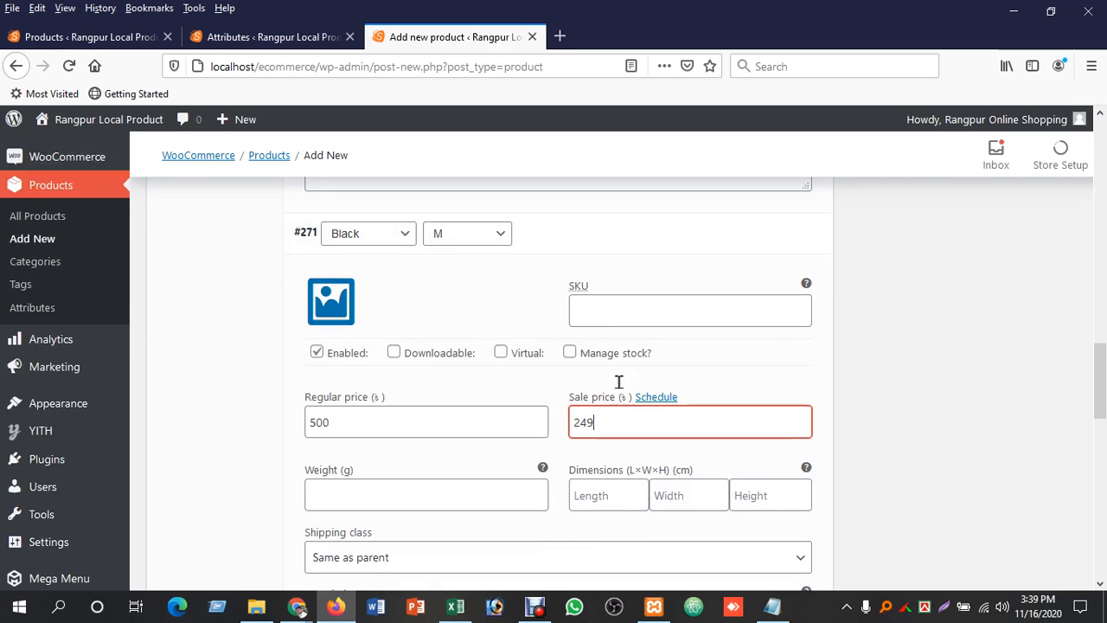
scroll(781, 359, up, 1)
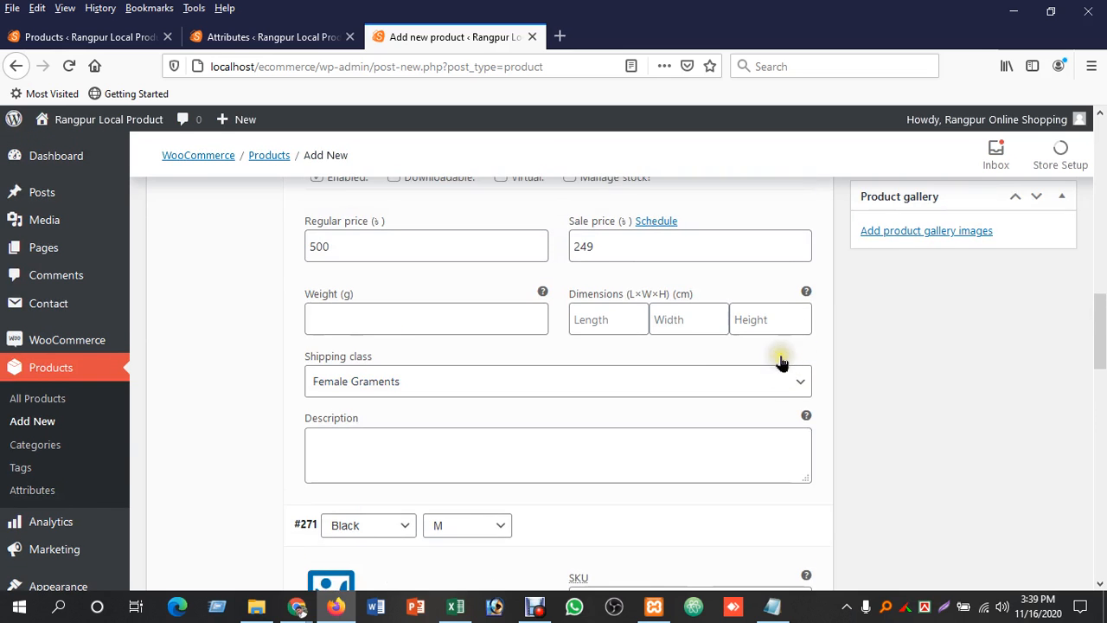
scroll(778, 372, down, 2)
click(773, 360)
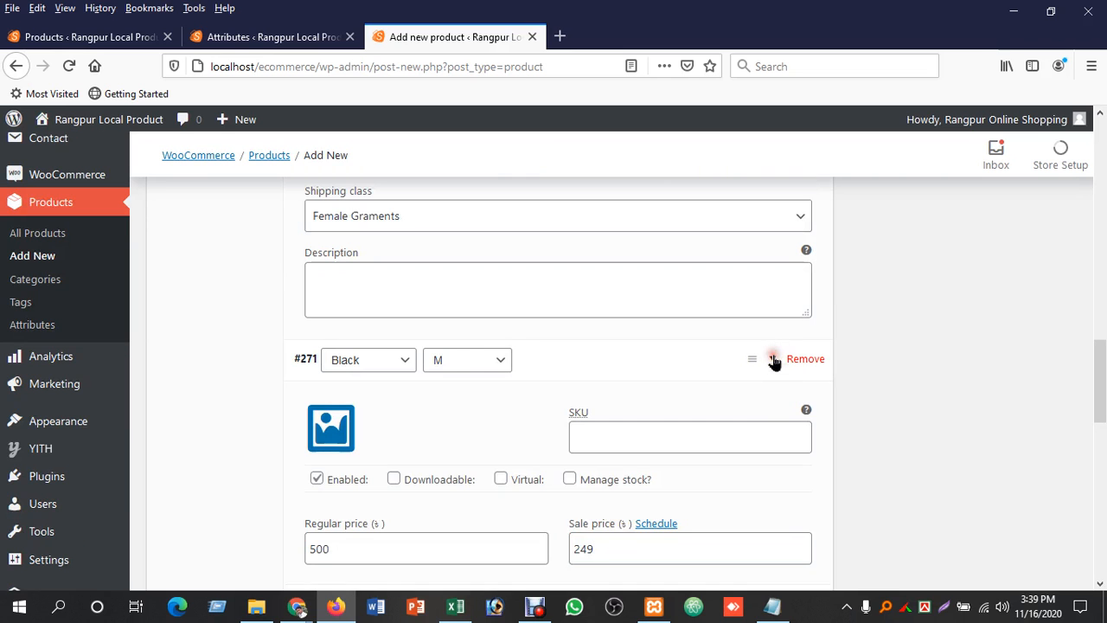
Step: Expand the Black, XL variation and give it a regular price of 500 and a sale price of 249
click(772, 403)
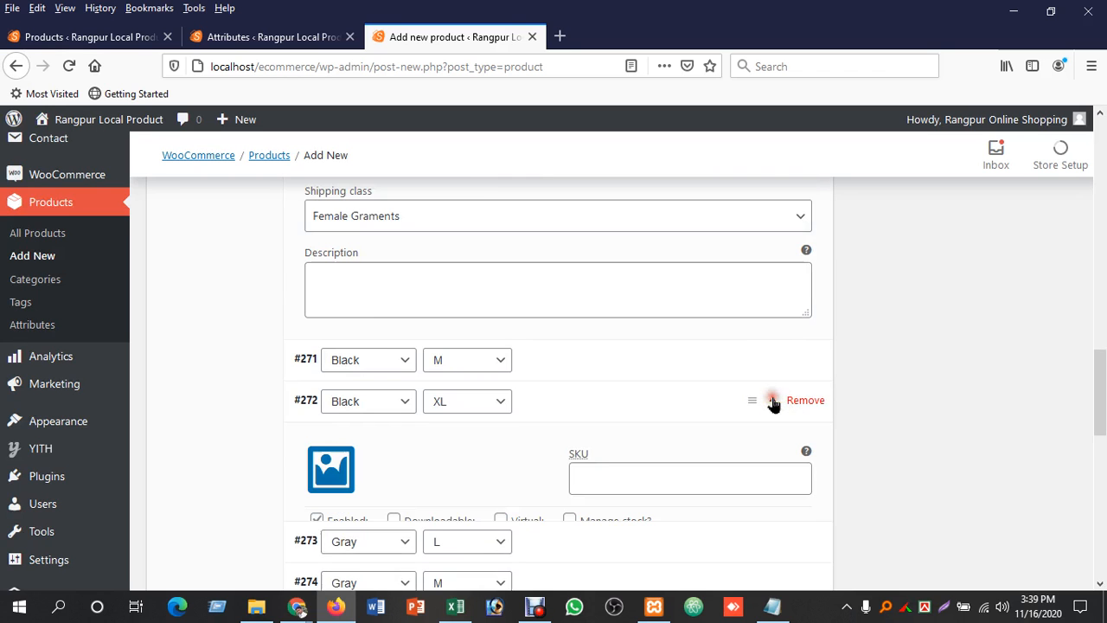
scroll(507, 553, down, 2)
click(385, 422)
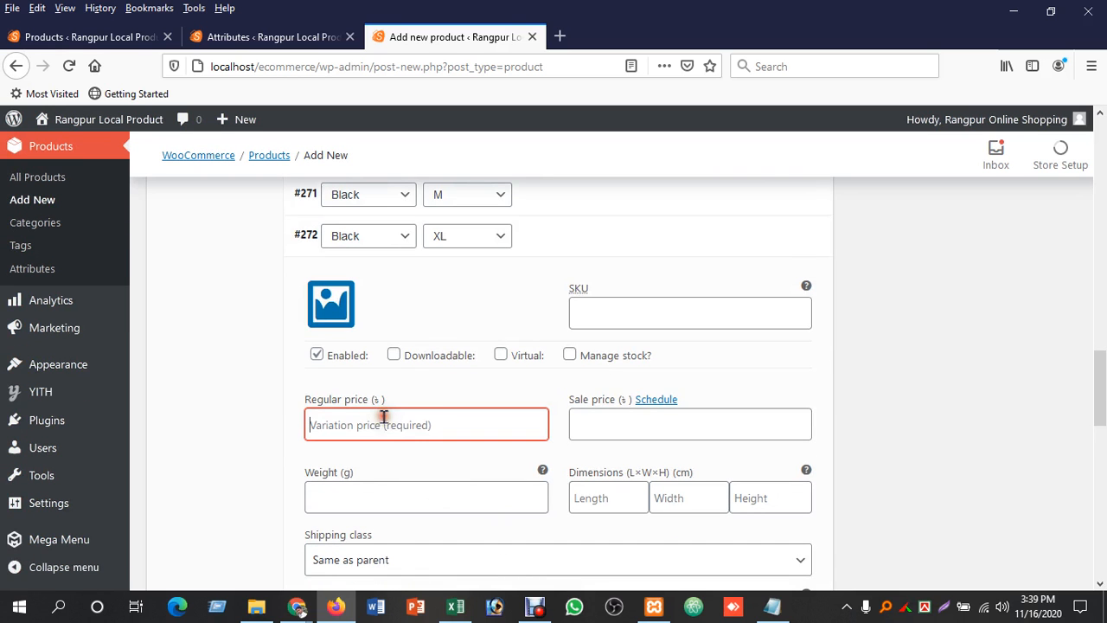
text(500)
key(Tab)
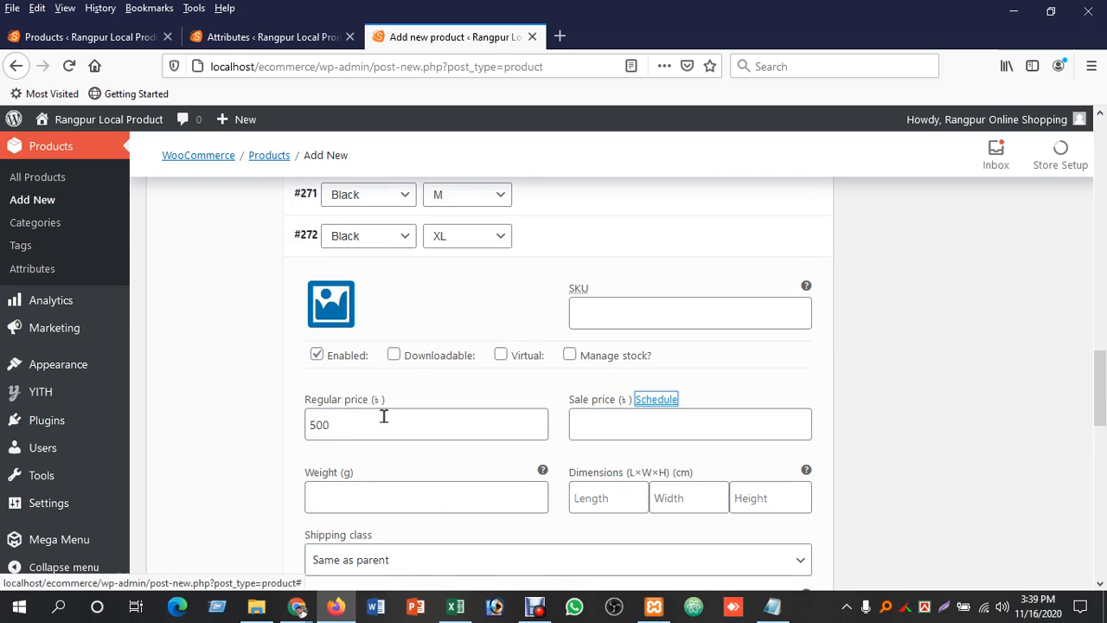
click(600, 432)
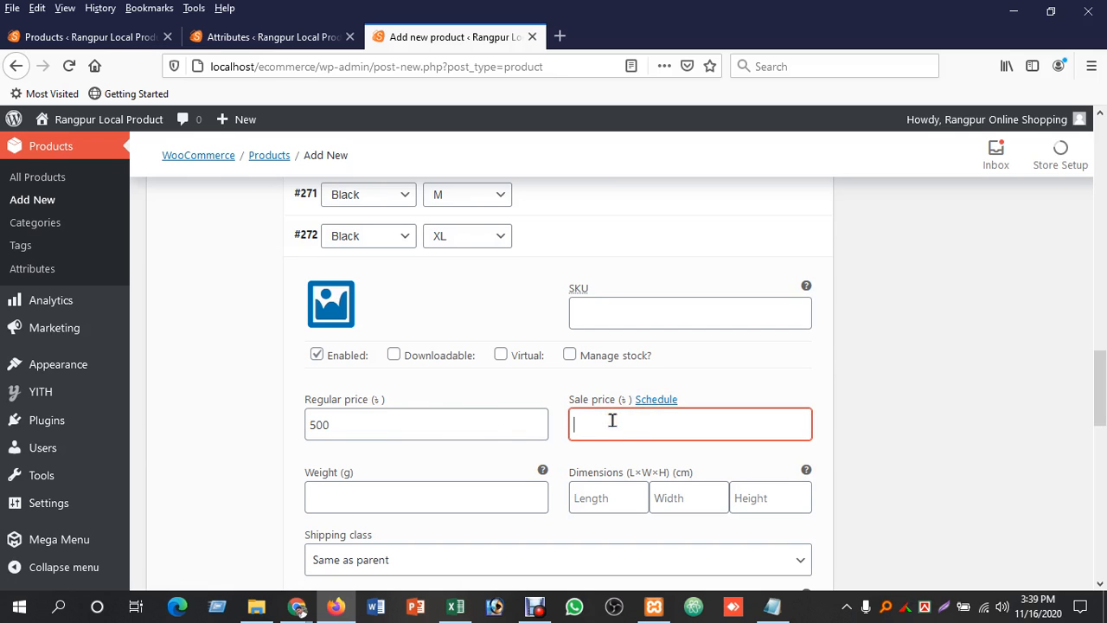
drag(611, 421, 555, 424)
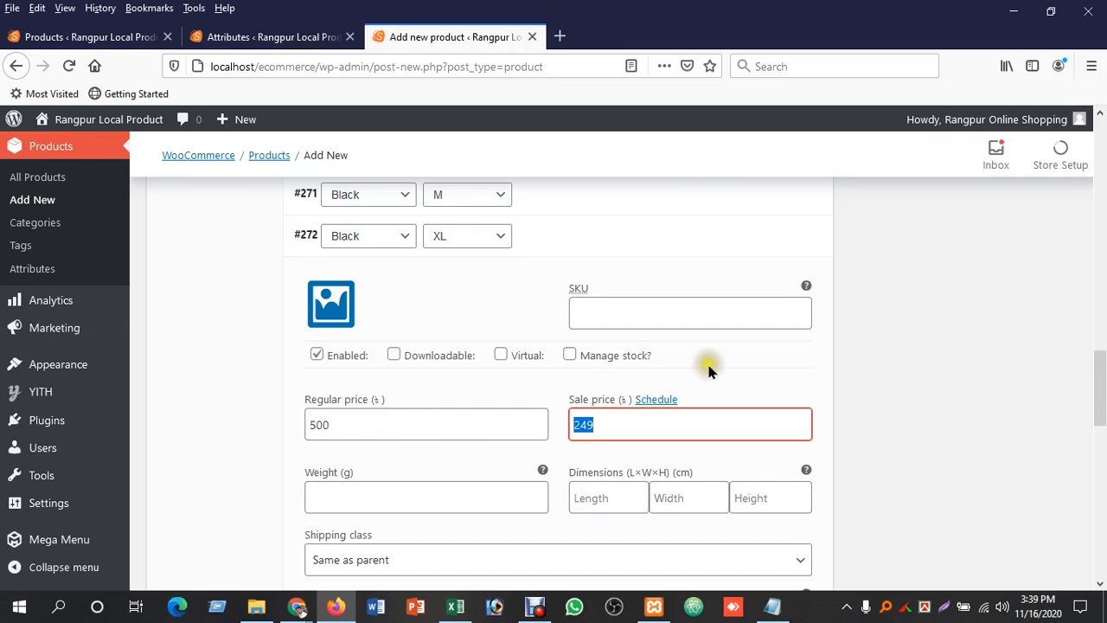
scroll(712, 364, up, 4)
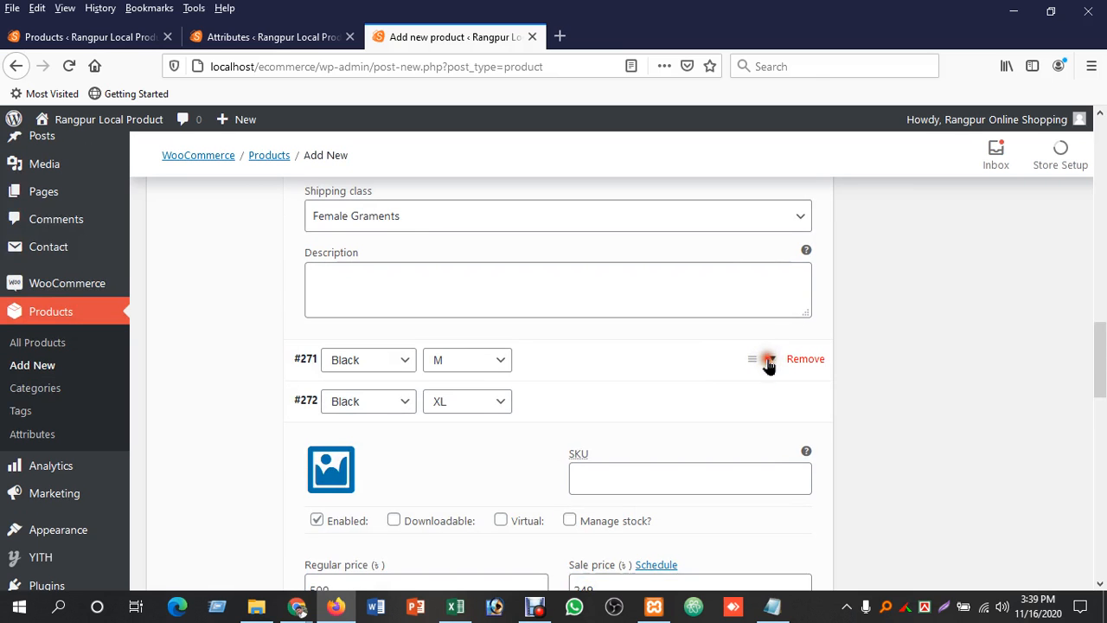
click(768, 362)
click(768, 362)
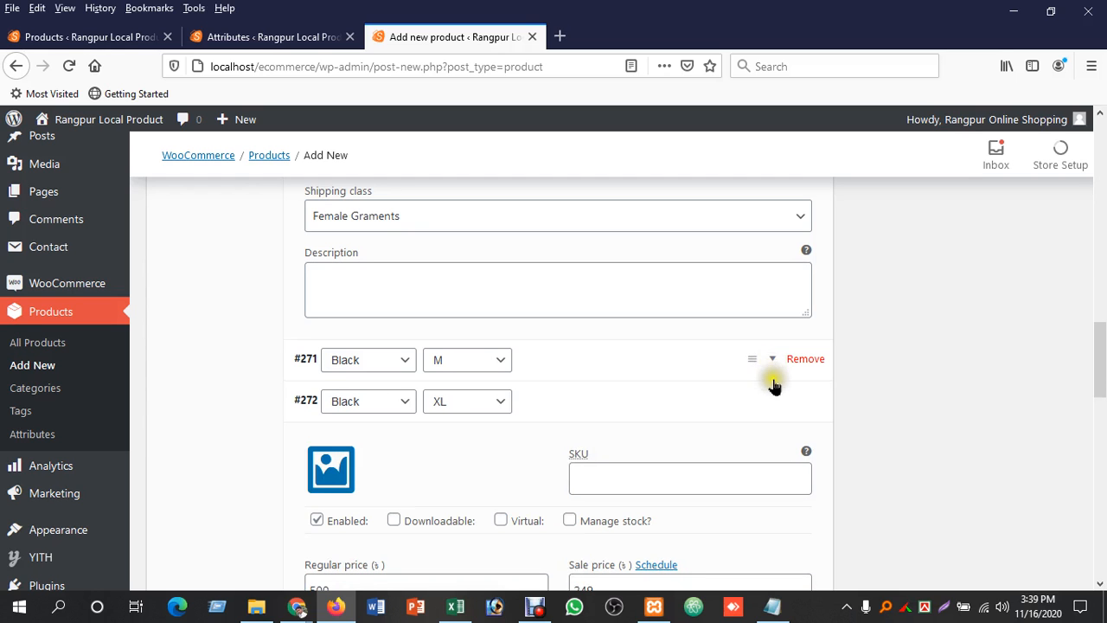
Step: Collapse the Black, XL variation, then expand Gray, L, set its regular price to 500 and collapse it
scroll(774, 408, down, 1)
scroll(774, 408, down, 3)
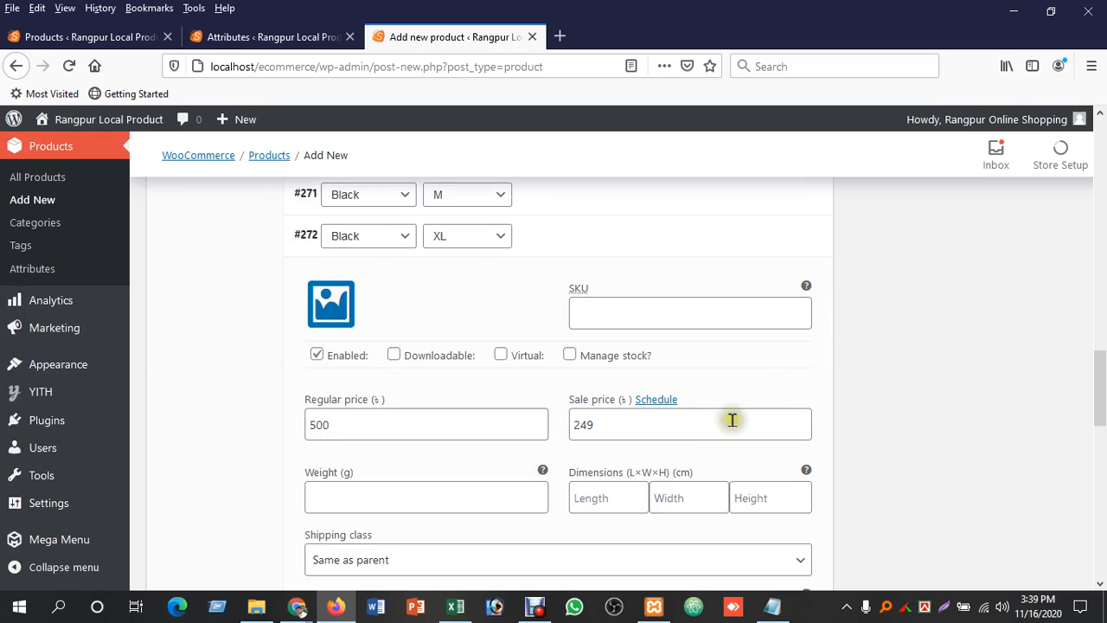
click(773, 244)
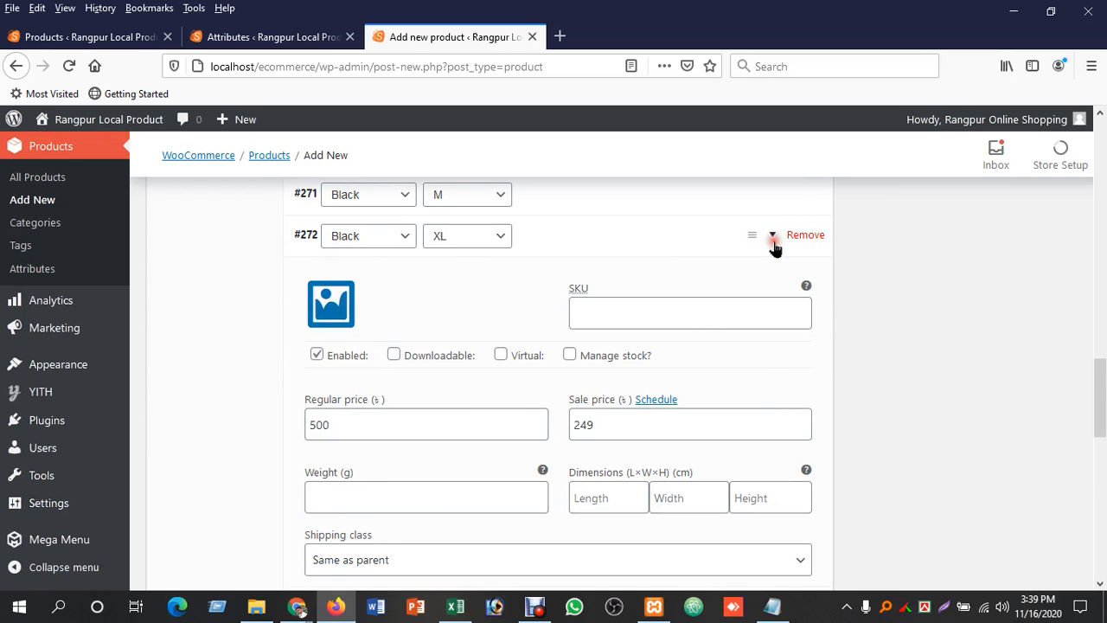
click(775, 276)
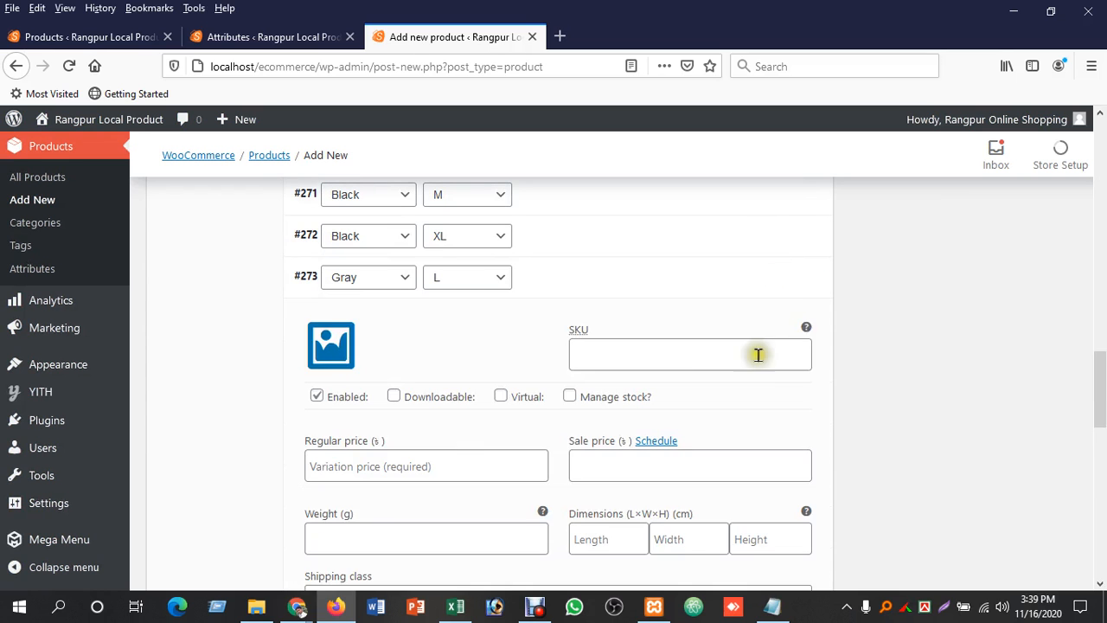
scroll(507, 415, down, 4)
click(695, 306)
text(249)
click(406, 301)
text(500)
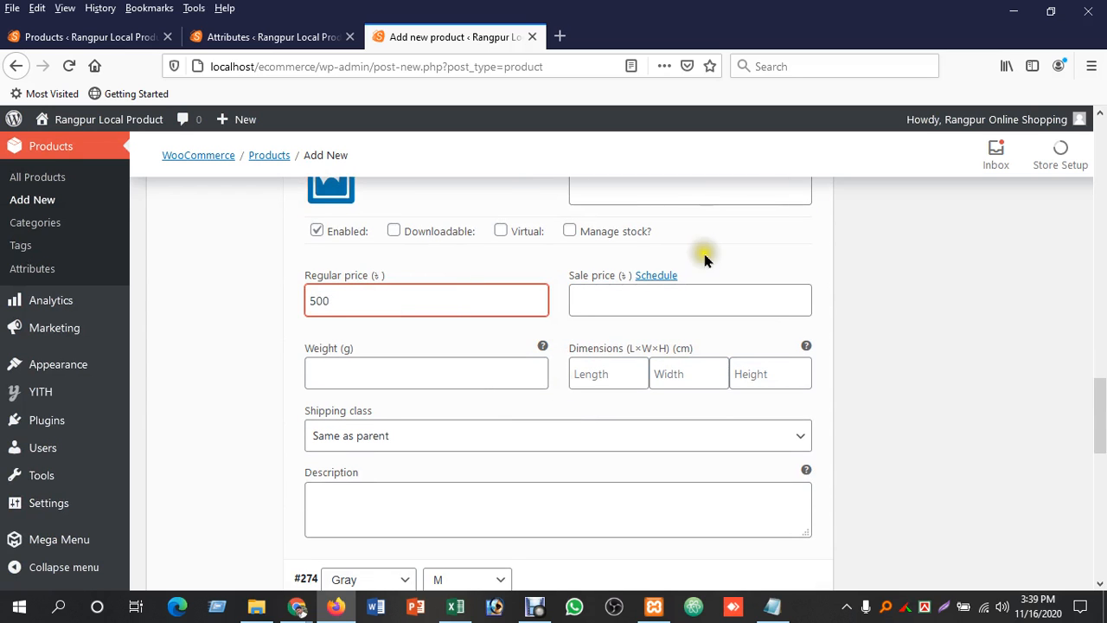
scroll(715, 274, up, 5)
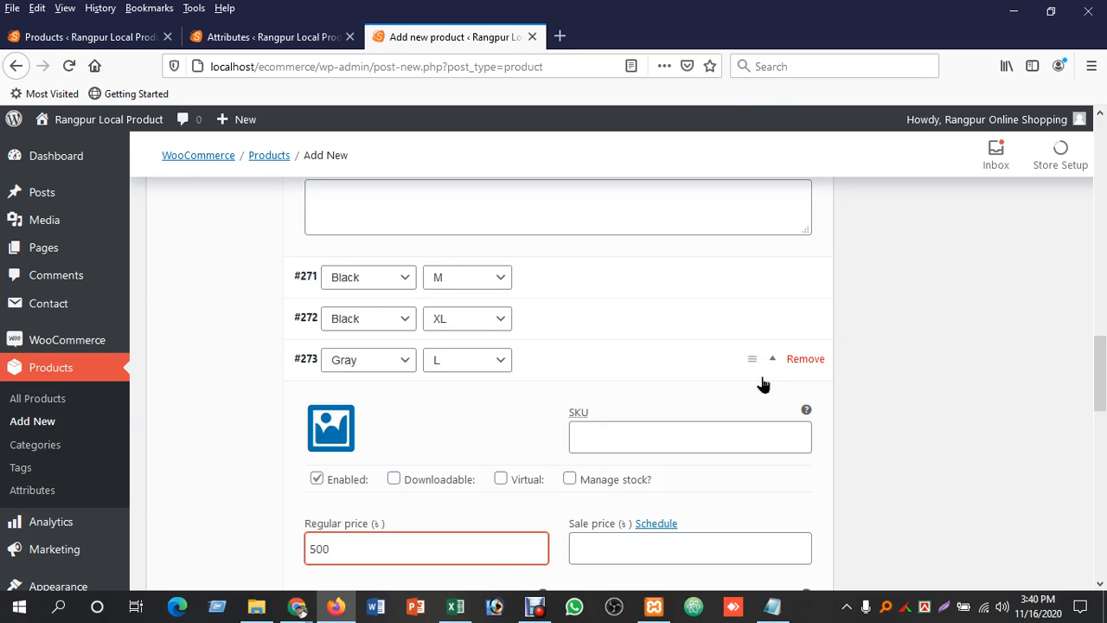
click(772, 372)
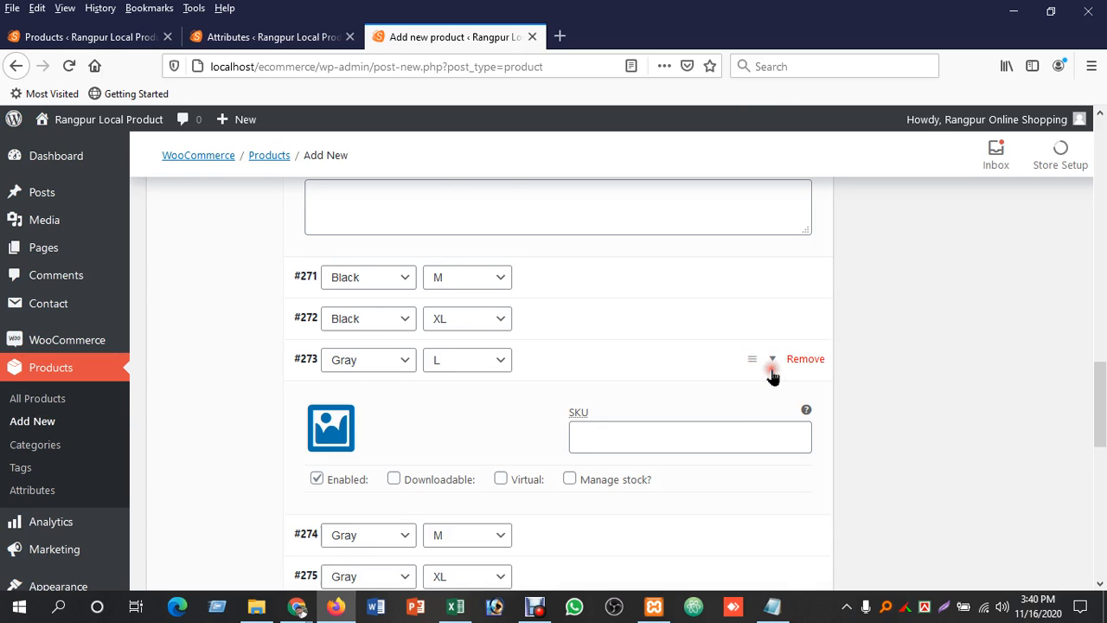
Step: Reopen the Gray, L variation to check its prices and collapse it again
scroll(772, 377, down, 2)
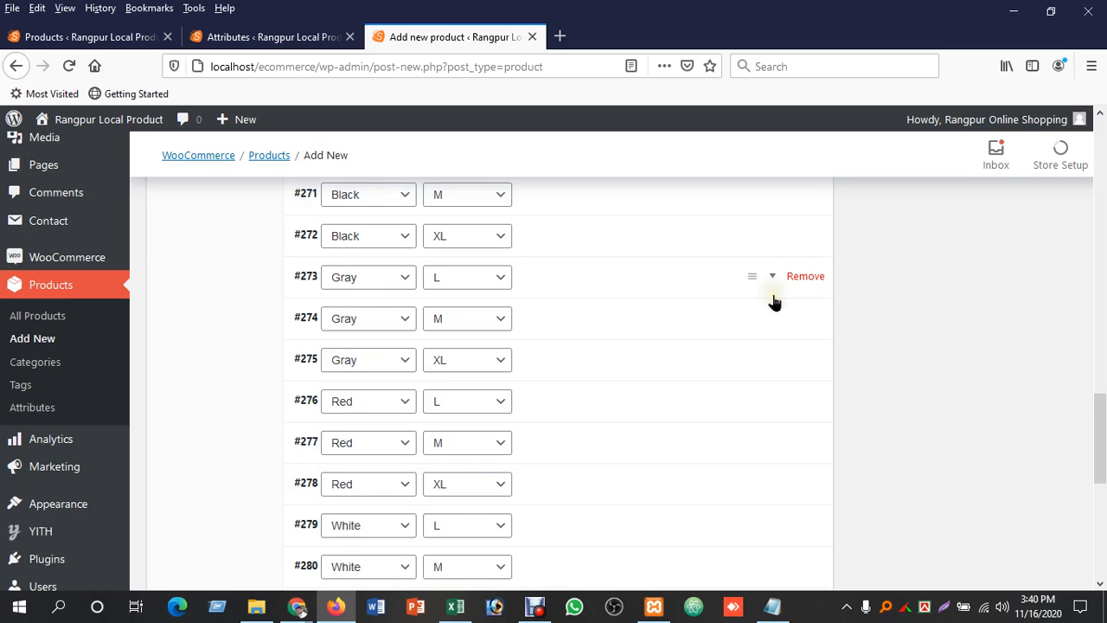
click(772, 281)
scroll(770, 286, down, 2)
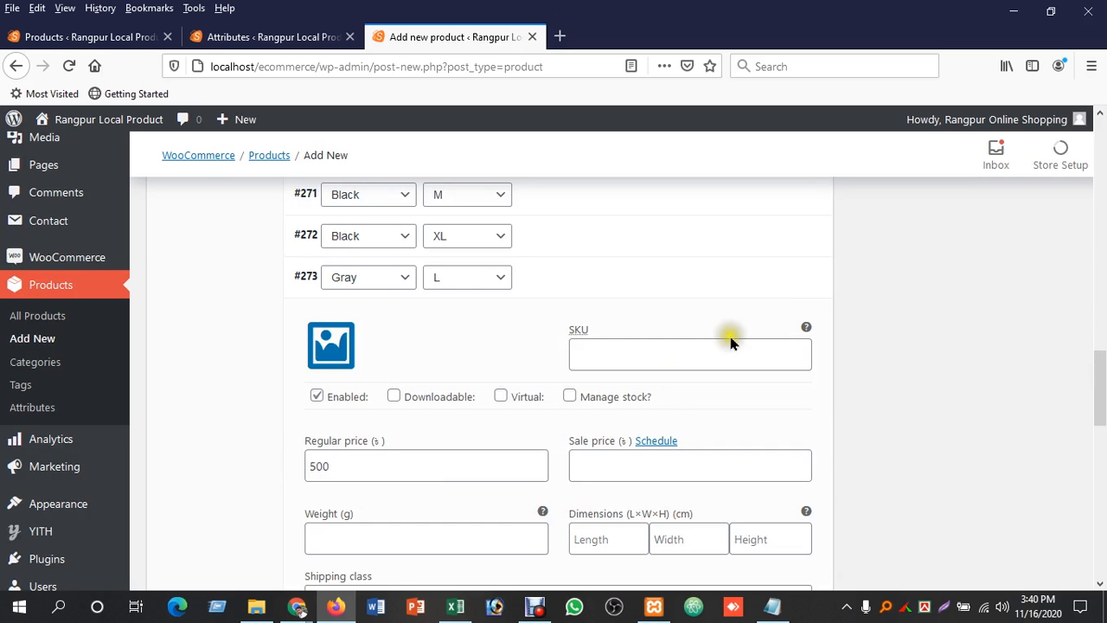
click(768, 194)
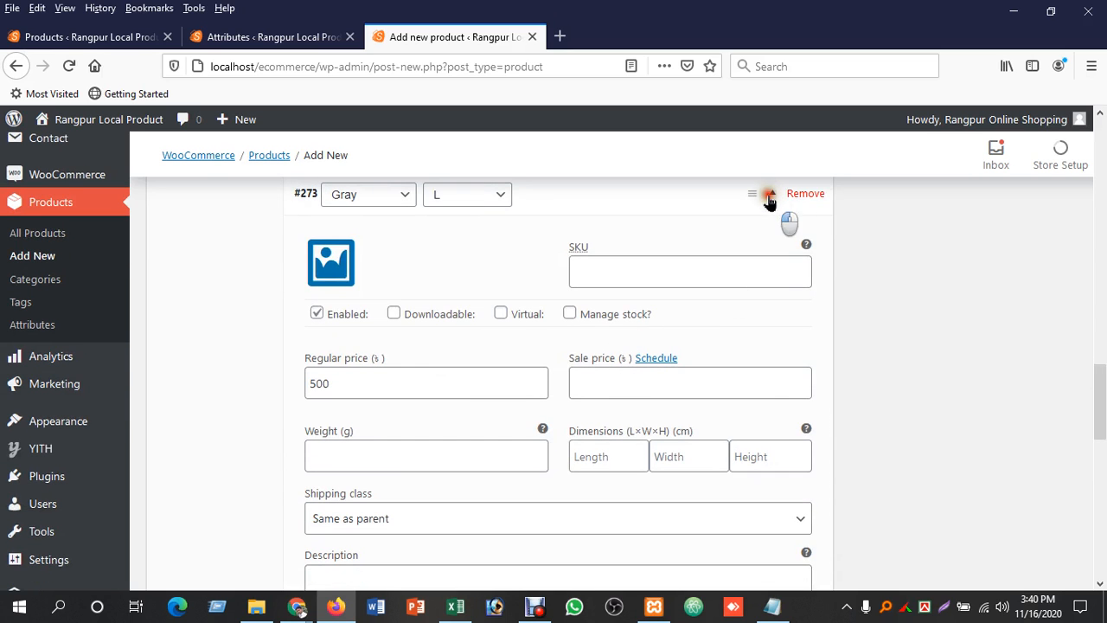
Step: Expand the Gray, M variation, set its regular price to 500 and sale price to 249, and collapse it
click(771, 227)
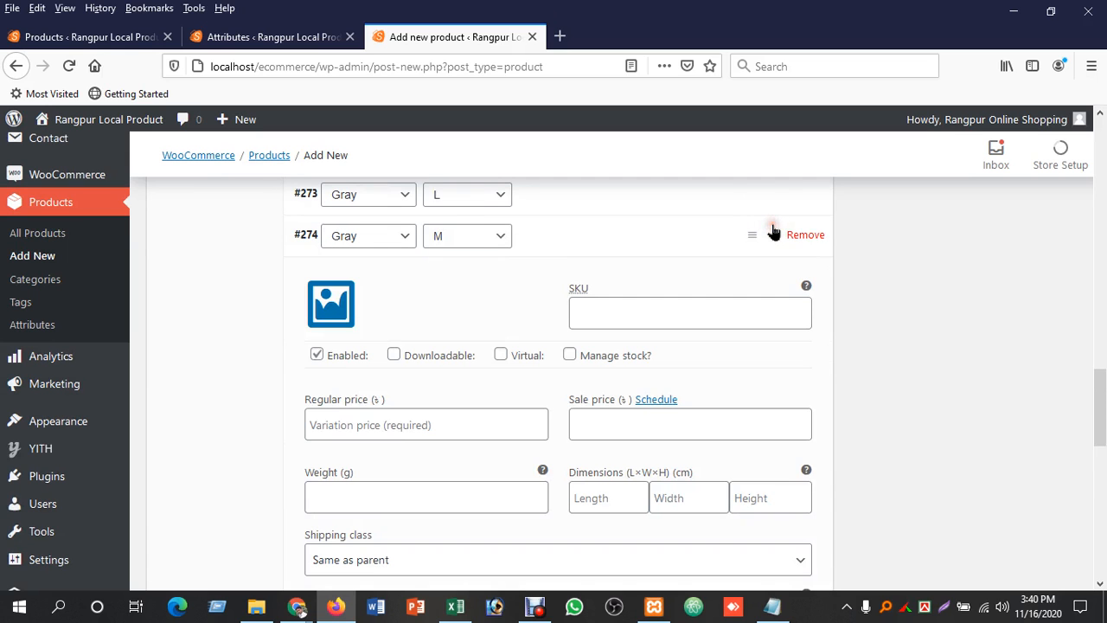
click(399, 425)
text(500)
key(Tab)
key(Tab)
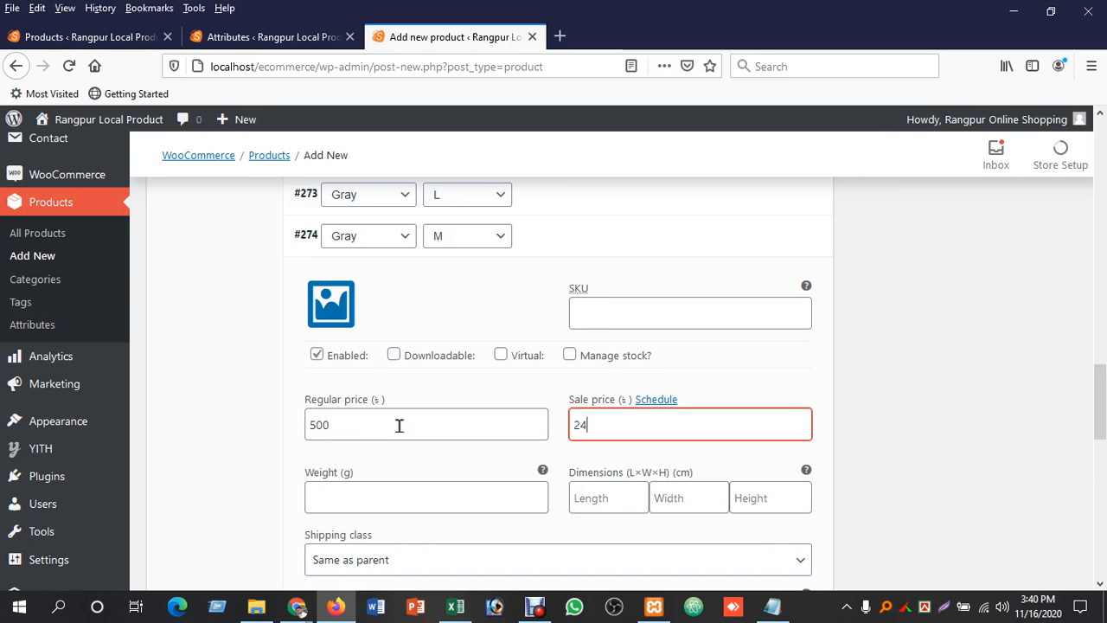
scroll(701, 338, up, 2)
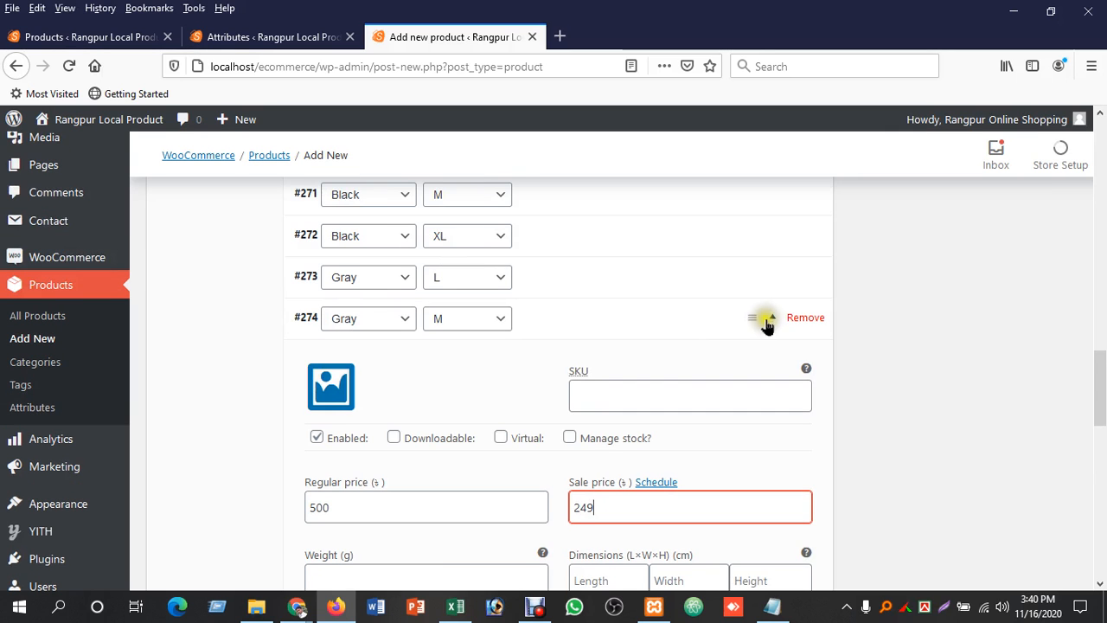
click(772, 322)
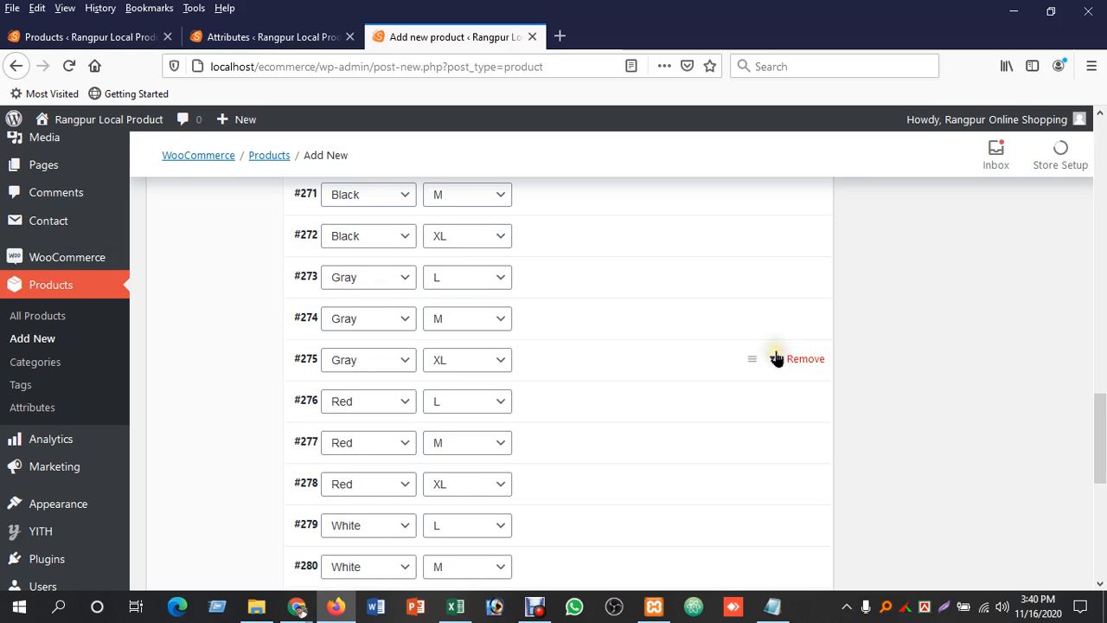
Step: Give the Gray, XL variation a regular price of 500 and a sale price of 249, and collapse it
click(773, 357)
click(416, 551)
text(50)
click(586, 555)
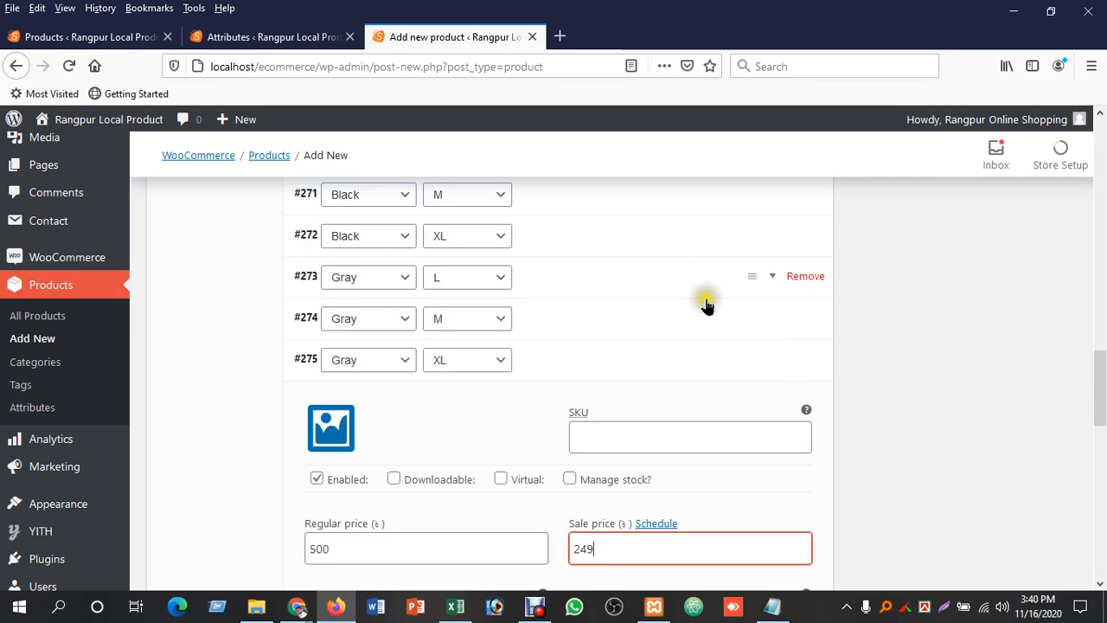
click(770, 358)
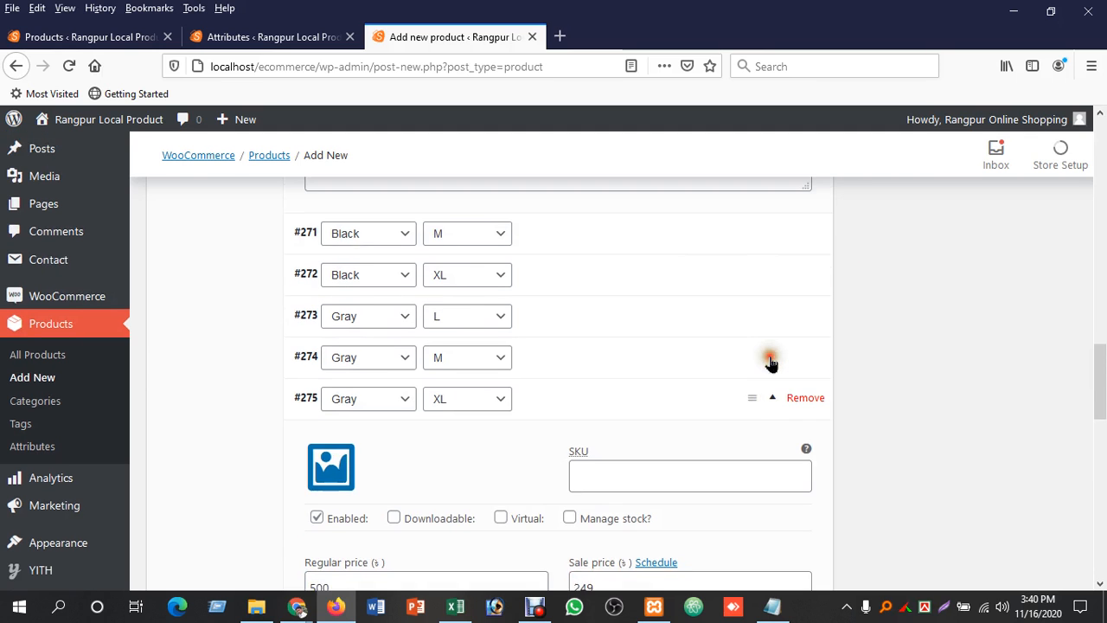
Step: Save the variation changes and check the variations section for missing prices
scroll(772, 467, down, 3)
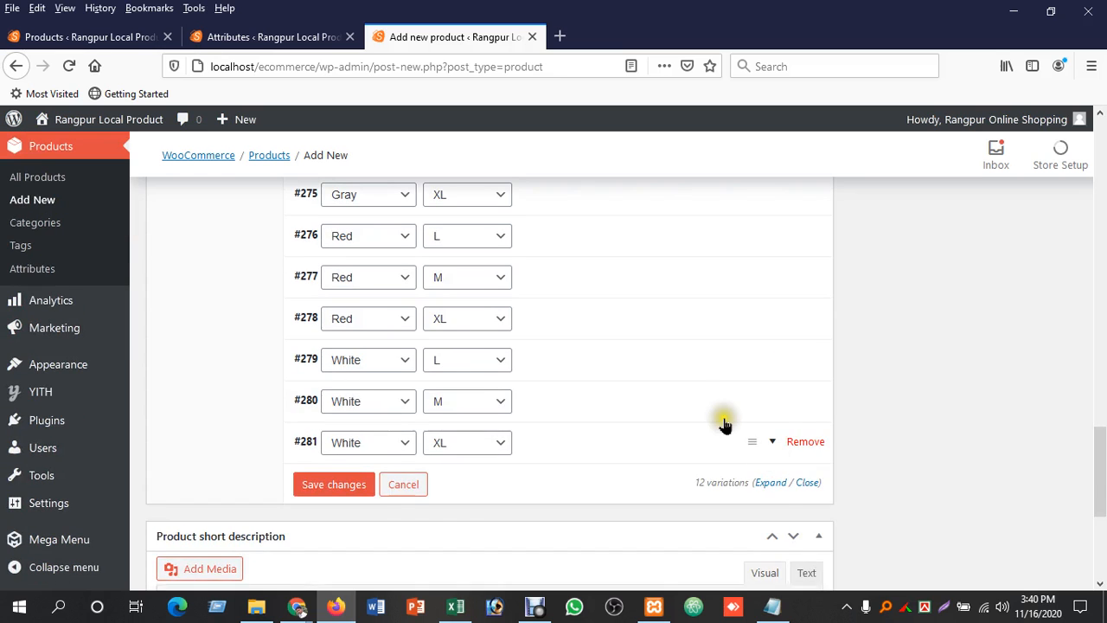
scroll(324, 419, down, 1)
click(327, 414)
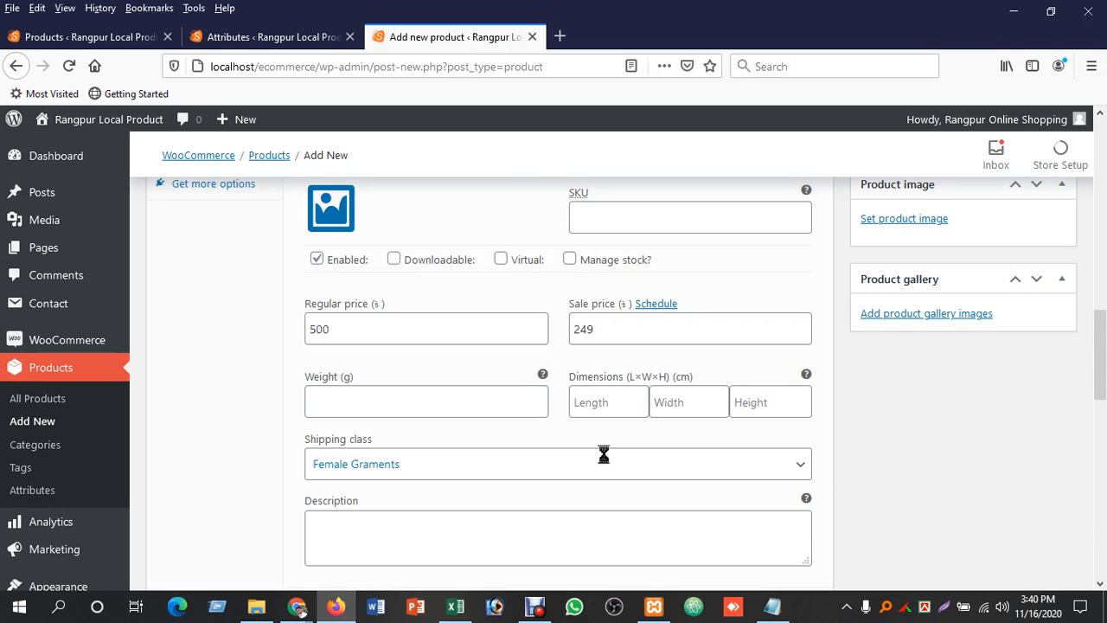
scroll(604, 454, up, 5)
scroll(604, 455, up, 2)
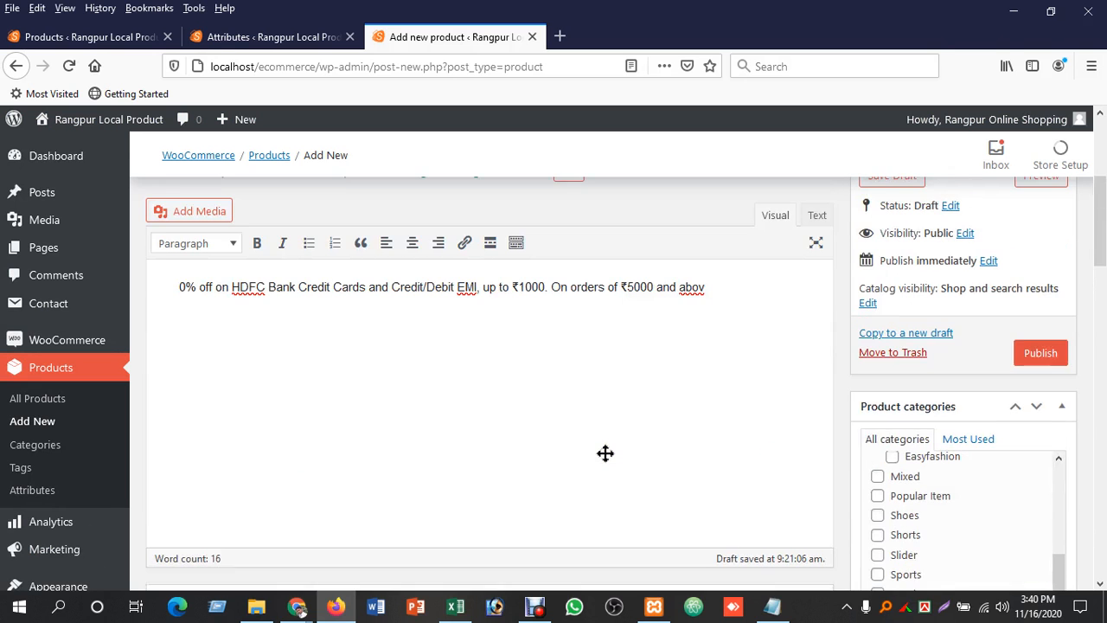
scroll(605, 467, down, 5)
scroll(609, 472, down, 1)
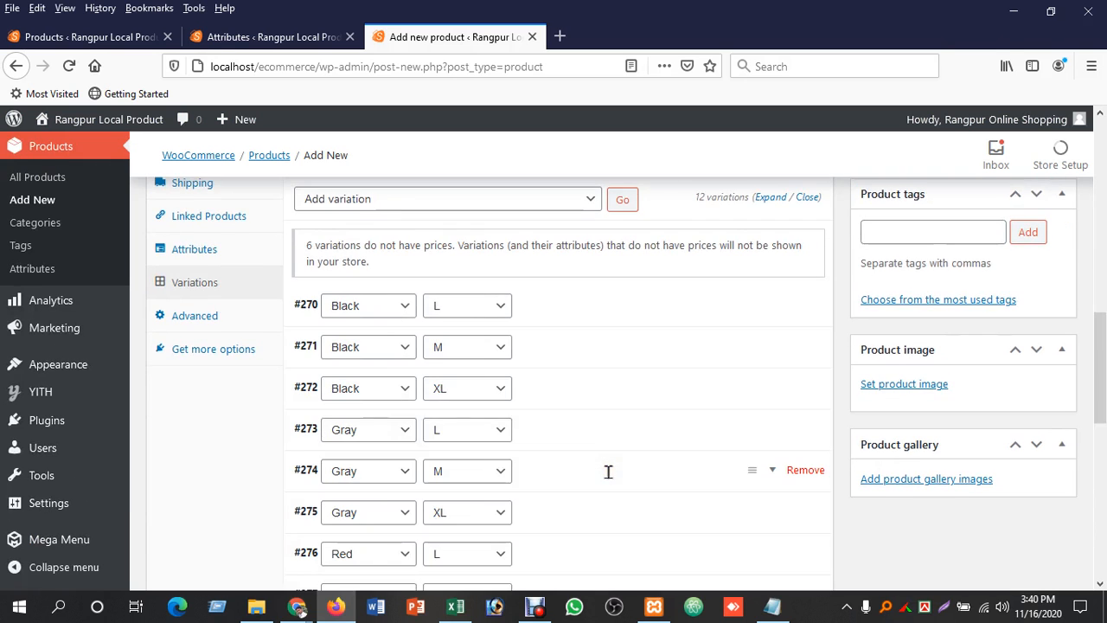
scroll(608, 472, up, 3)
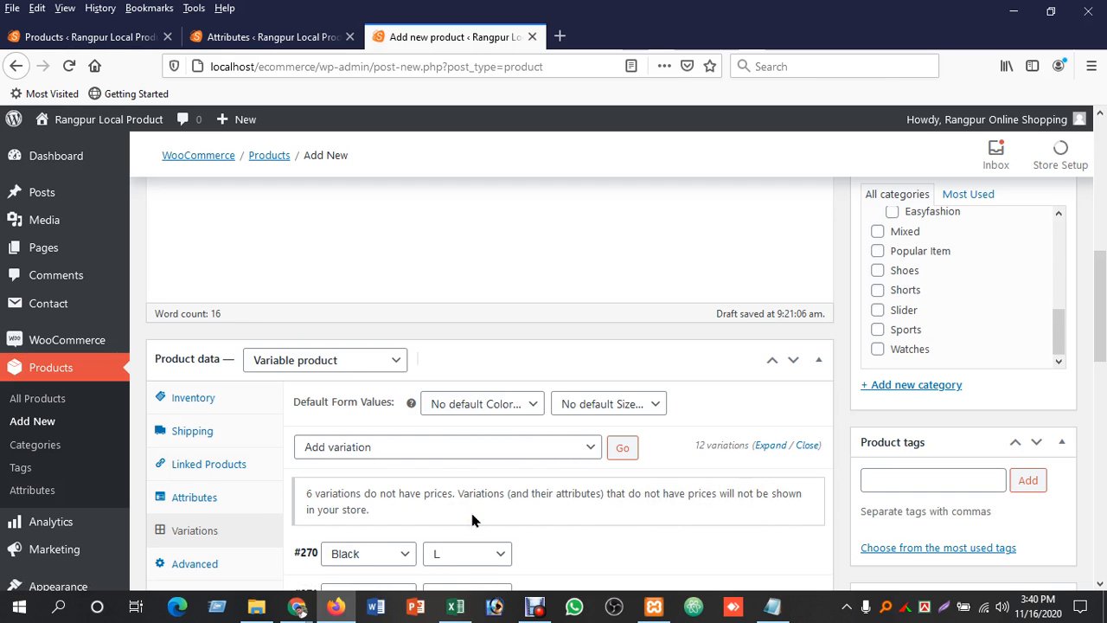
Step: Set the White, XL variation's regular price to 500 and sale price to 249, and save the variation changes
scroll(485, 512, down, 1)
scroll(485, 511, down, 5)
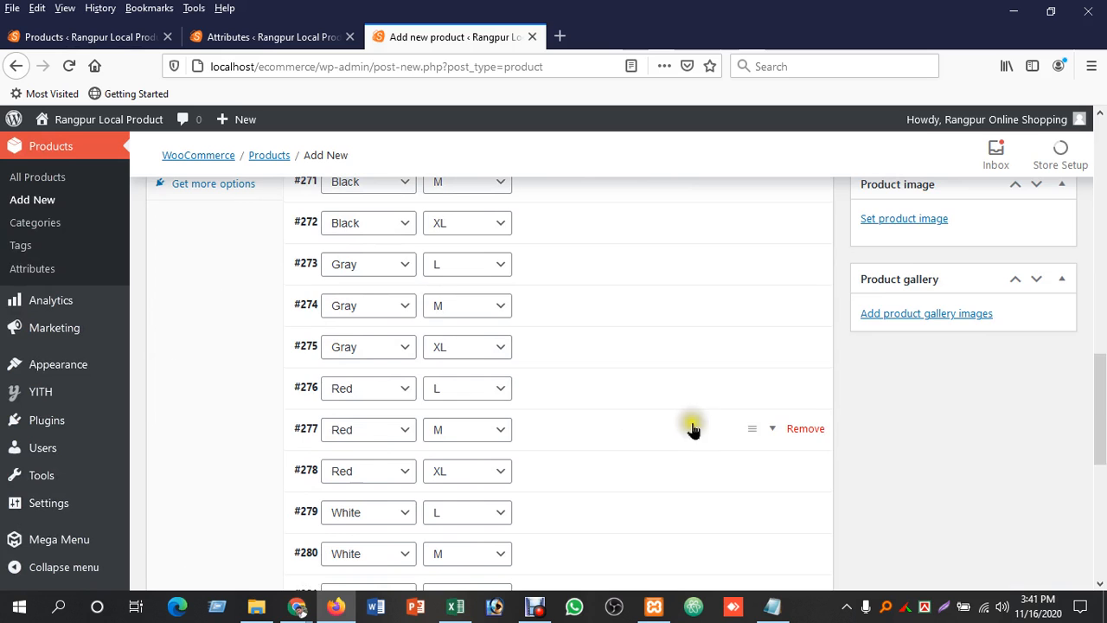
scroll(783, 477, down, 3)
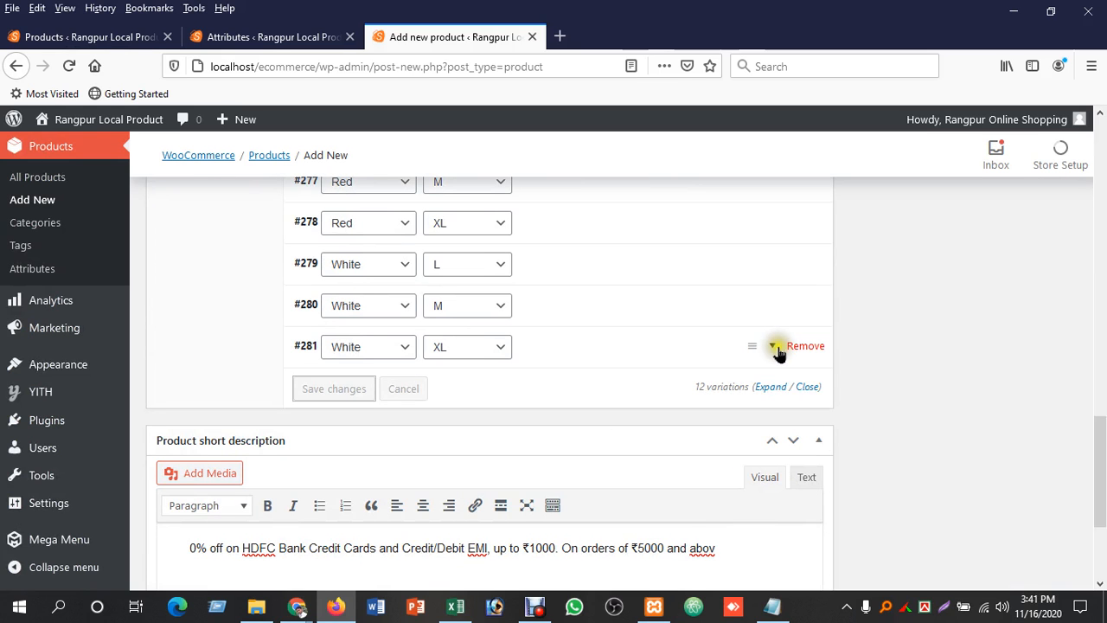
click(781, 351)
scroll(519, 471, down, 1)
click(453, 447)
text(5)
key(Tab)
key(Tab)
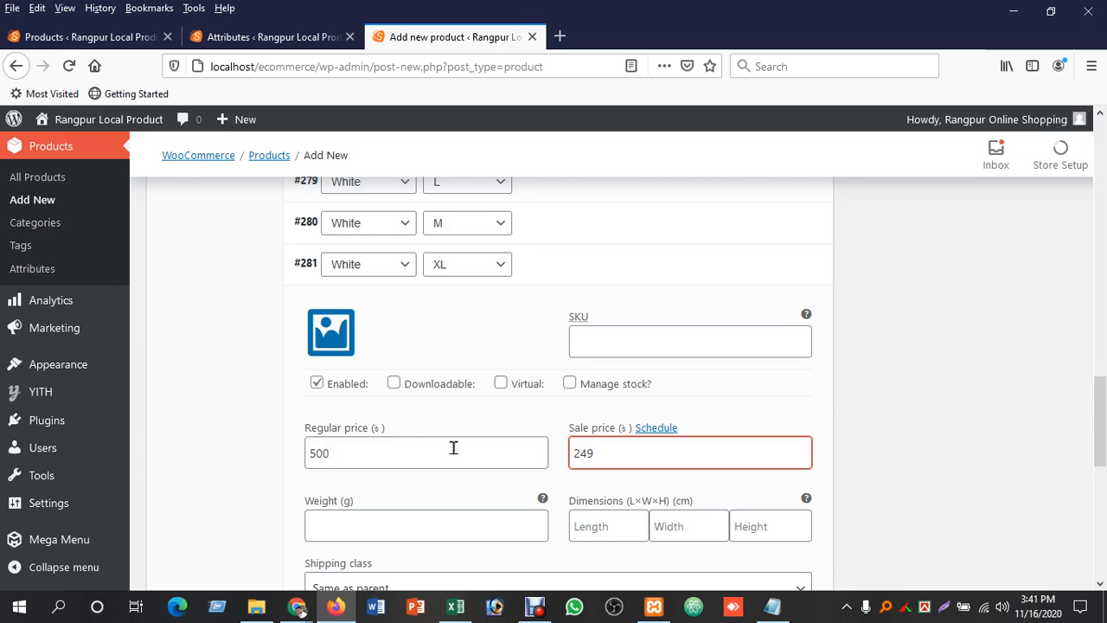
scroll(456, 459, down, 5)
click(335, 485)
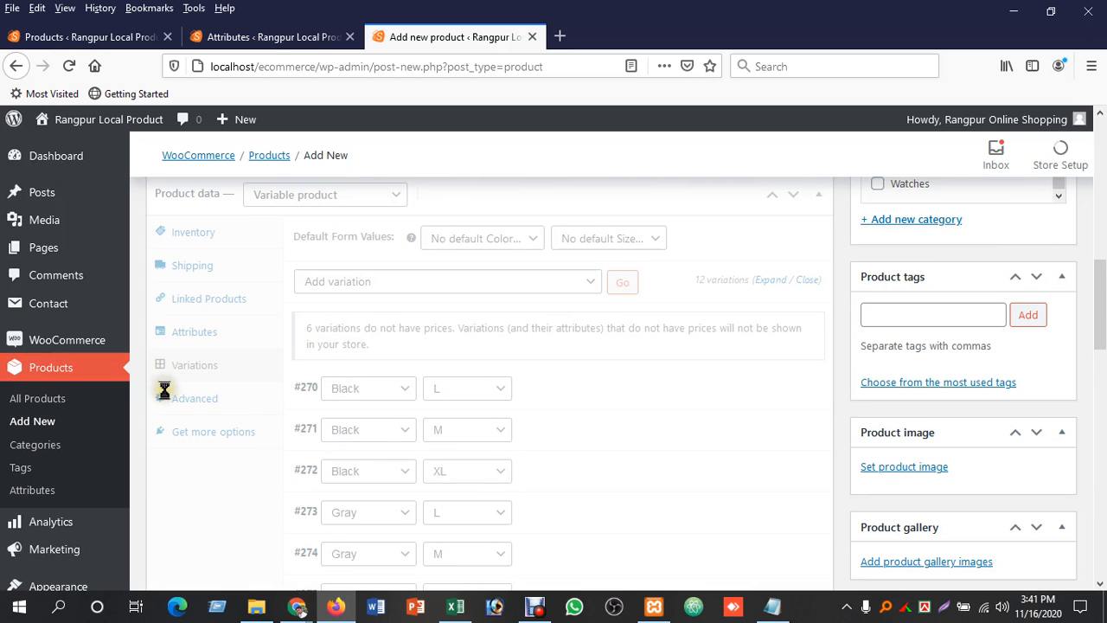
Step: Look over the product's advanced settings, the recommended extensions, and the short and main descriptions
click(178, 403)
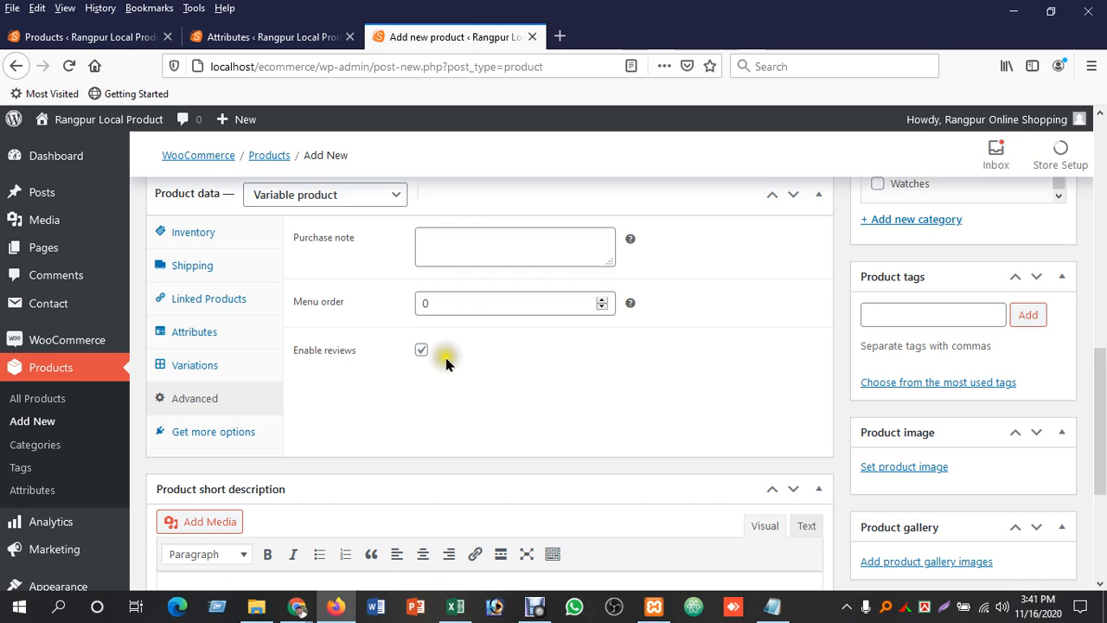
click(519, 305)
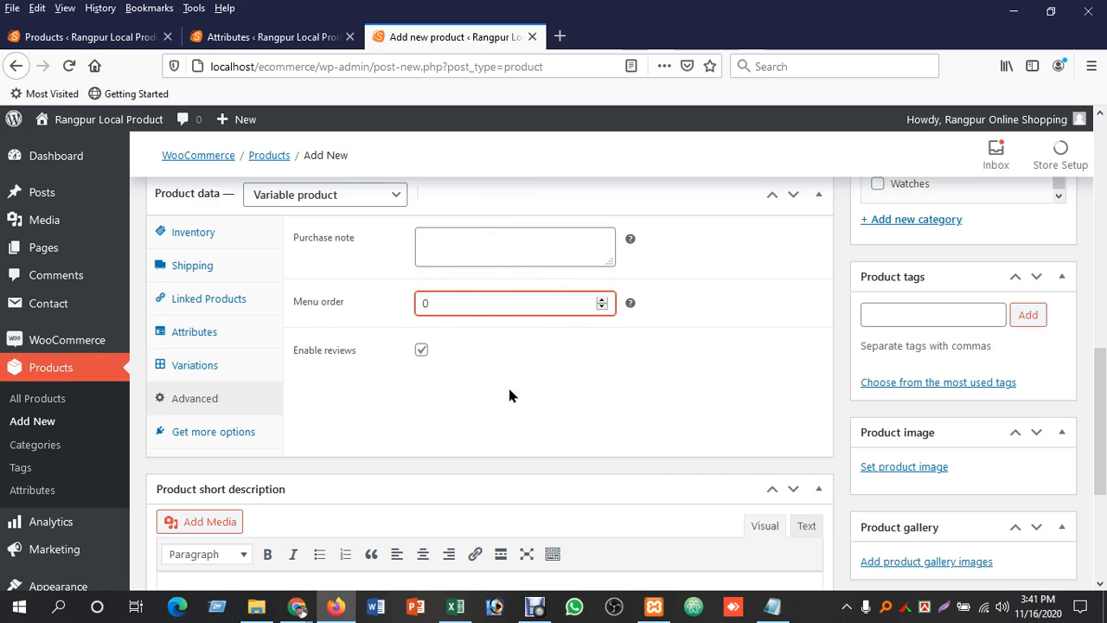
click(213, 433)
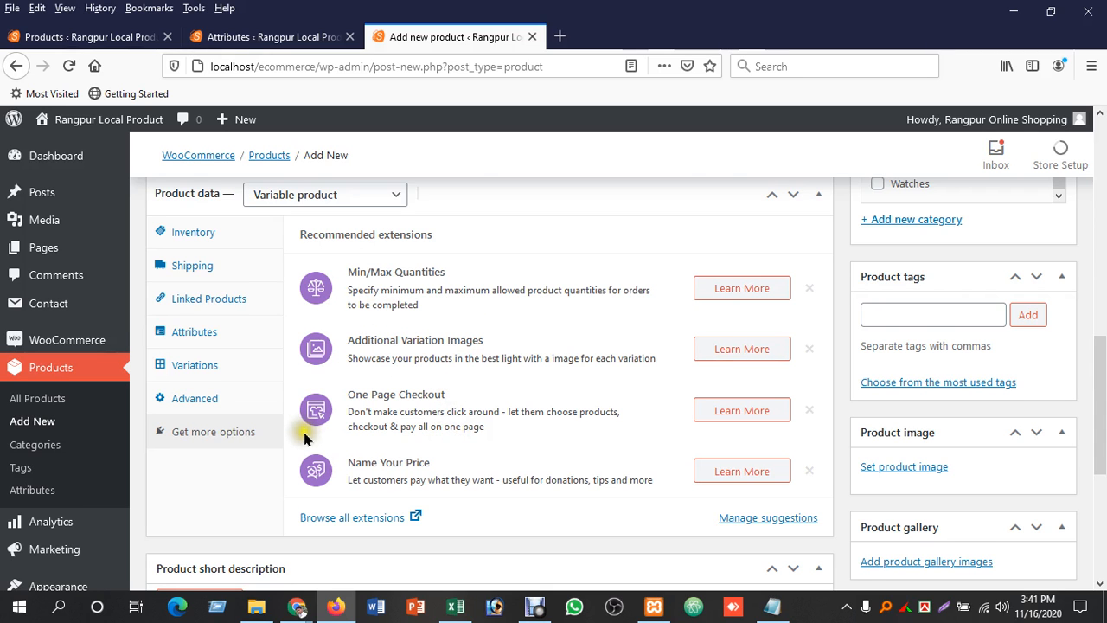
scroll(304, 436, down, 4)
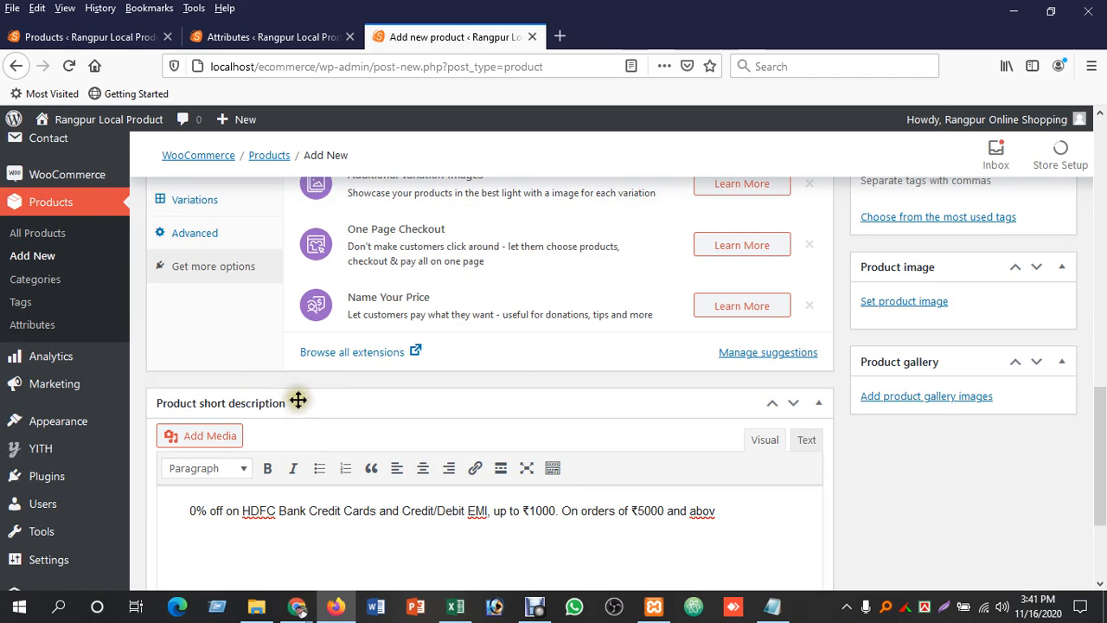
scroll(178, 368, up, 4)
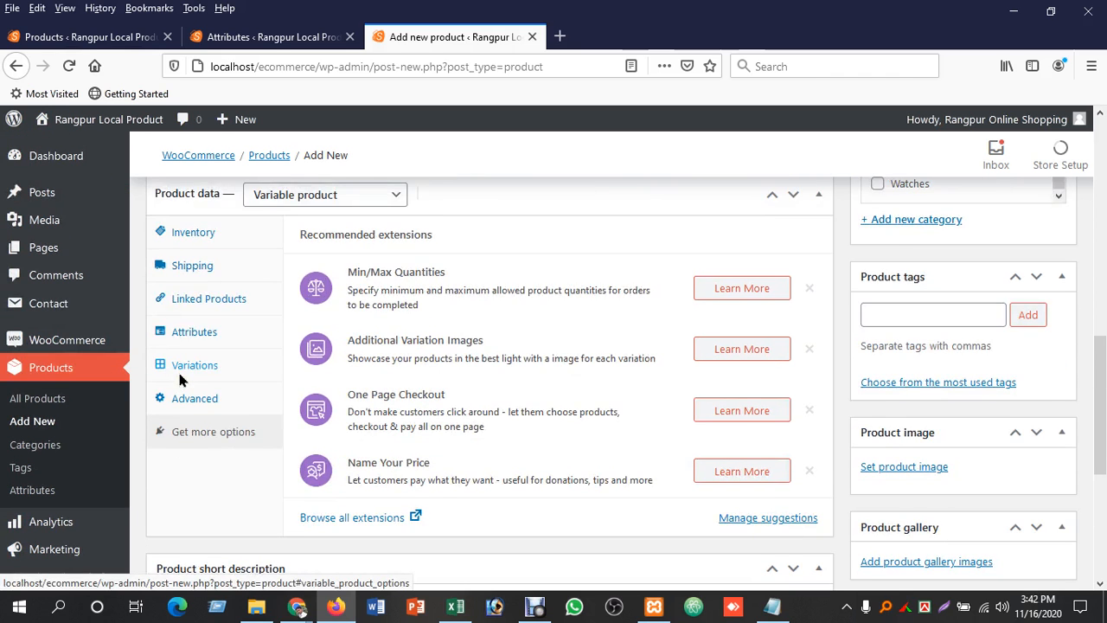
scroll(182, 379, up, 2)
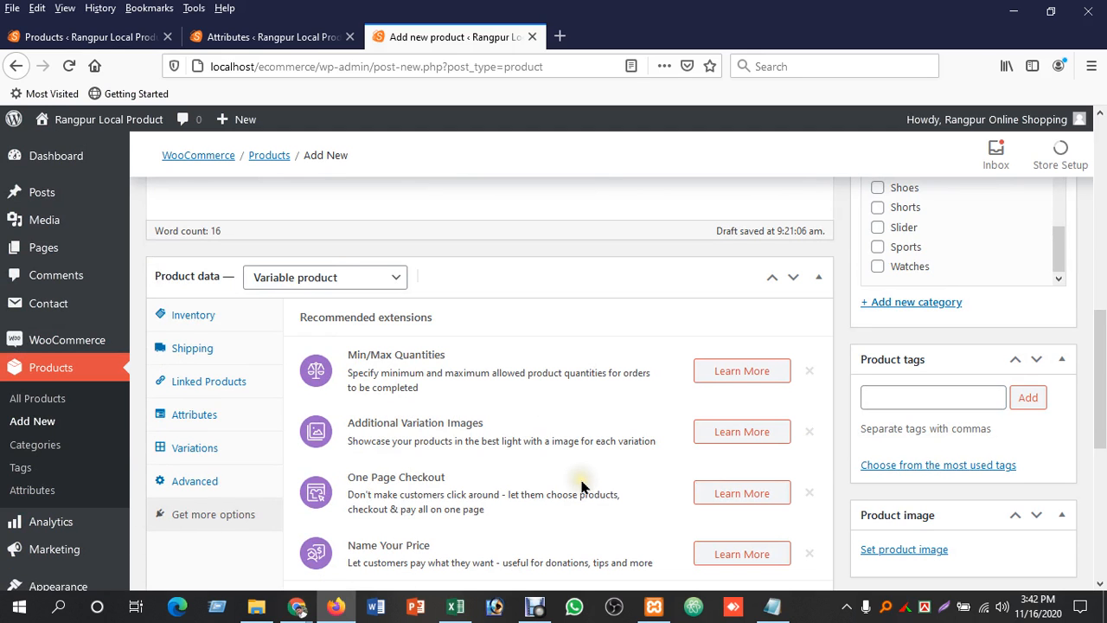
scroll(581, 484, up, 1)
scroll(580, 476, up, 5)
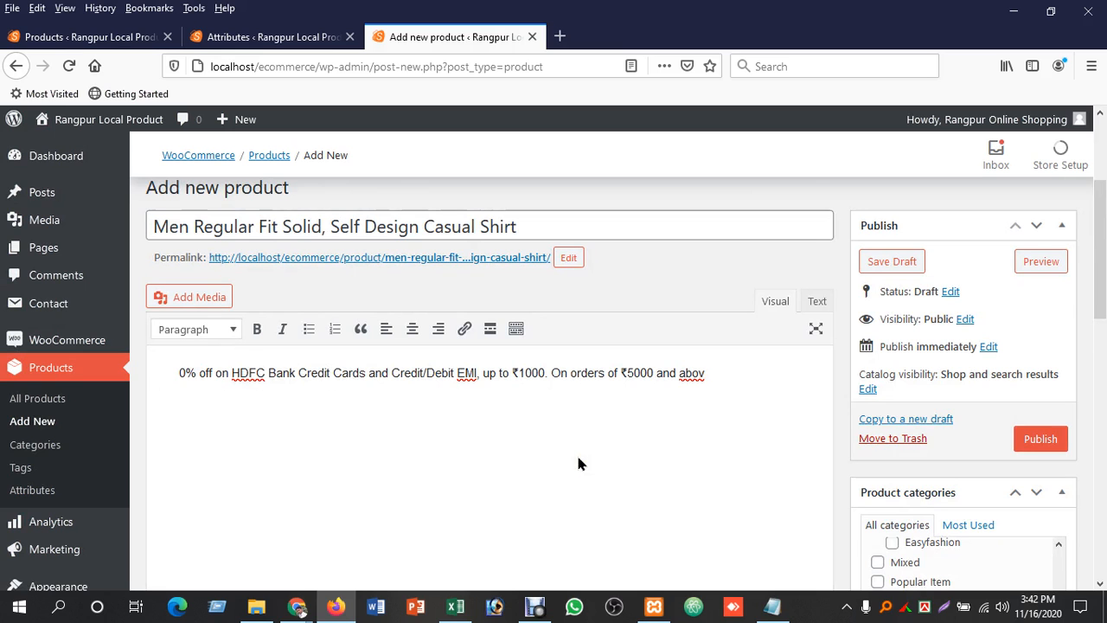
click(687, 398)
Step: Assign the product to the Men-Shirt category
scroll(687, 397, down, 3)
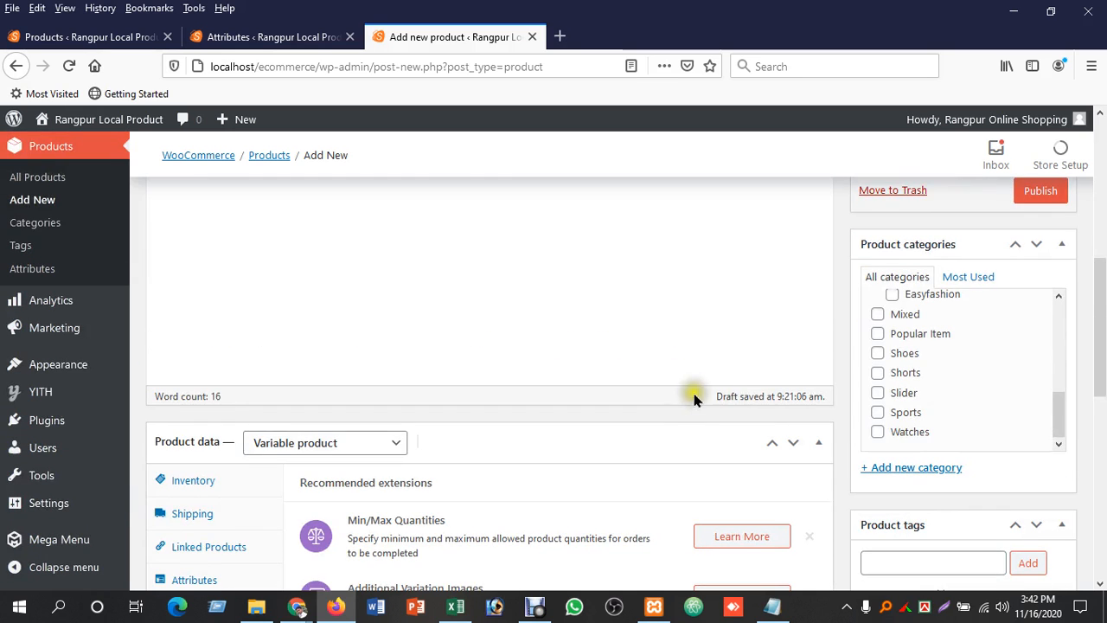
scroll(1057, 326, up, 2)
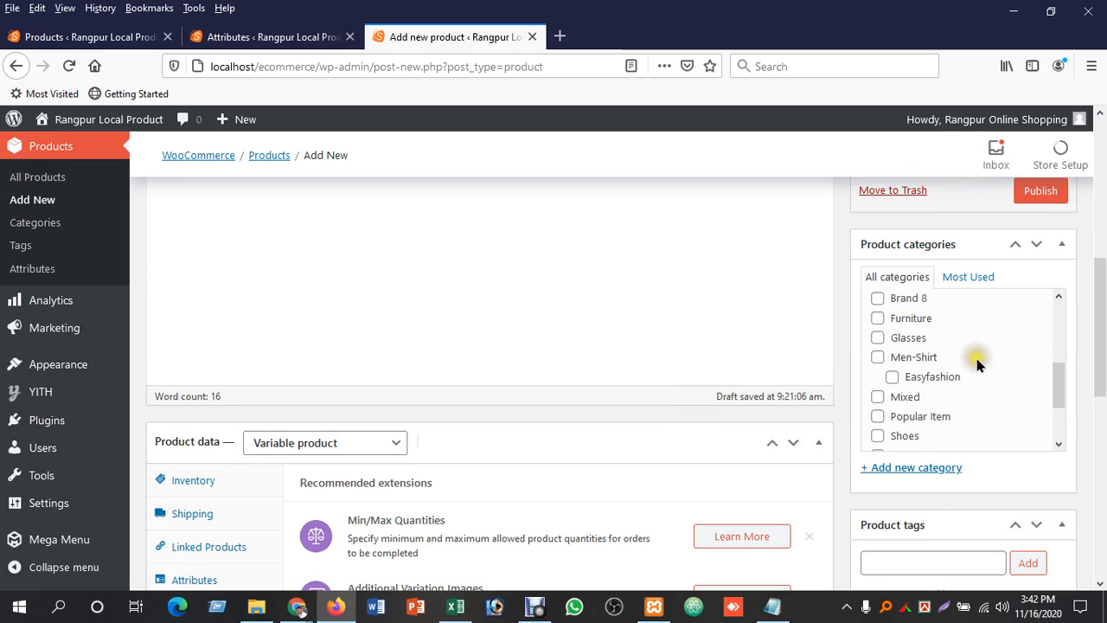
scroll(978, 363, up, 4)
scroll(977, 371, down, 1)
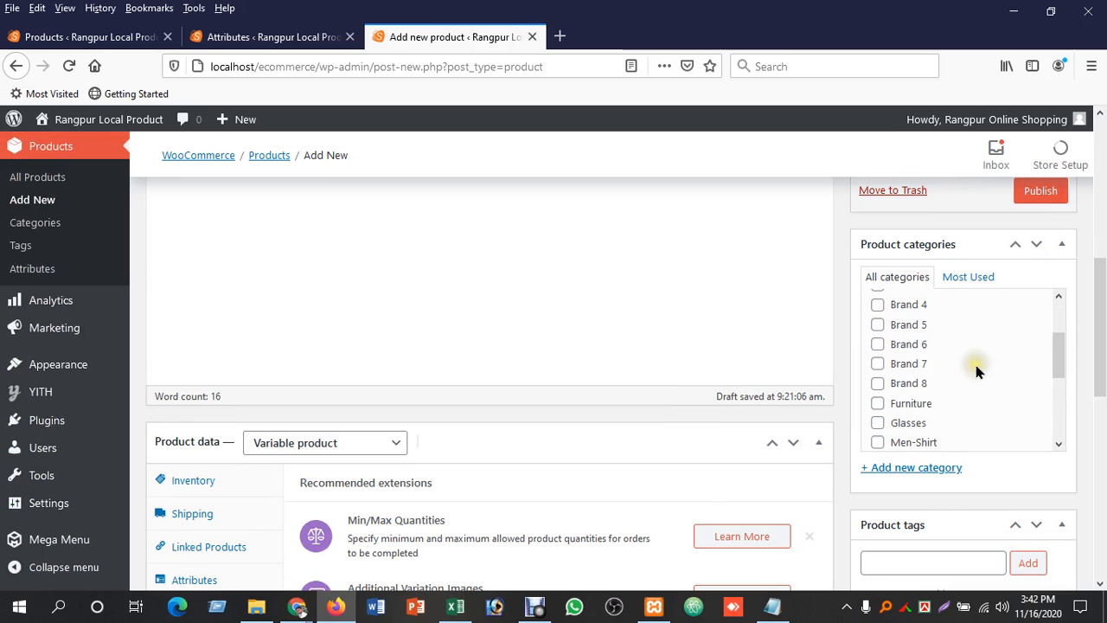
scroll(976, 370, down, 2)
click(877, 357)
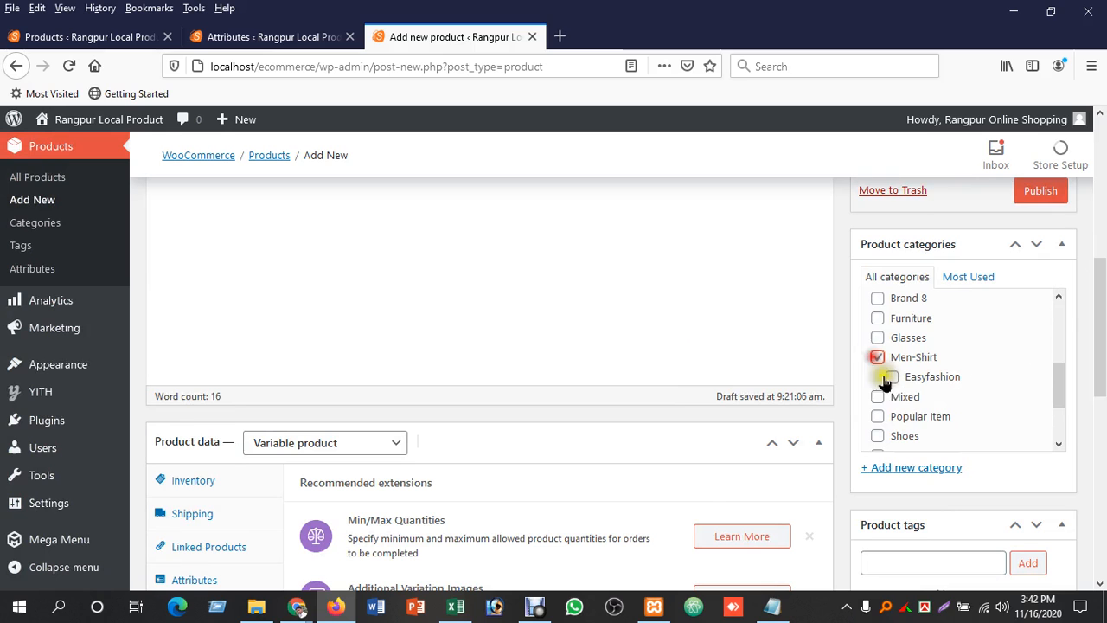
Step: Assign the product to the Easyfashion, Popular Item, Mixed and Shorts categories as well
click(891, 376)
click(877, 417)
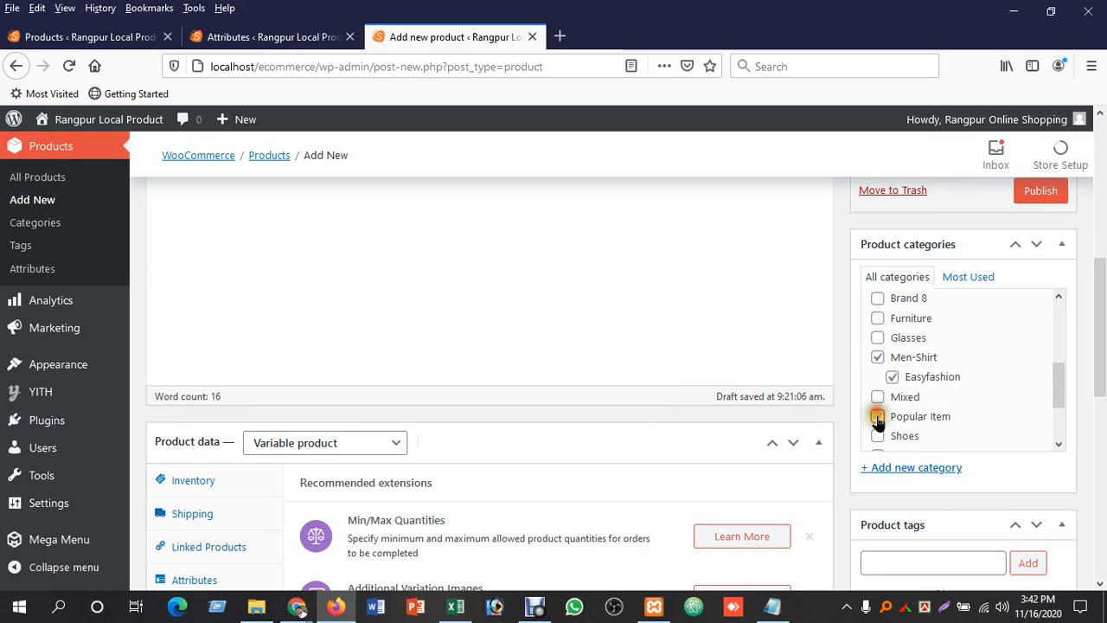
click(877, 397)
scroll(884, 406, down, 1)
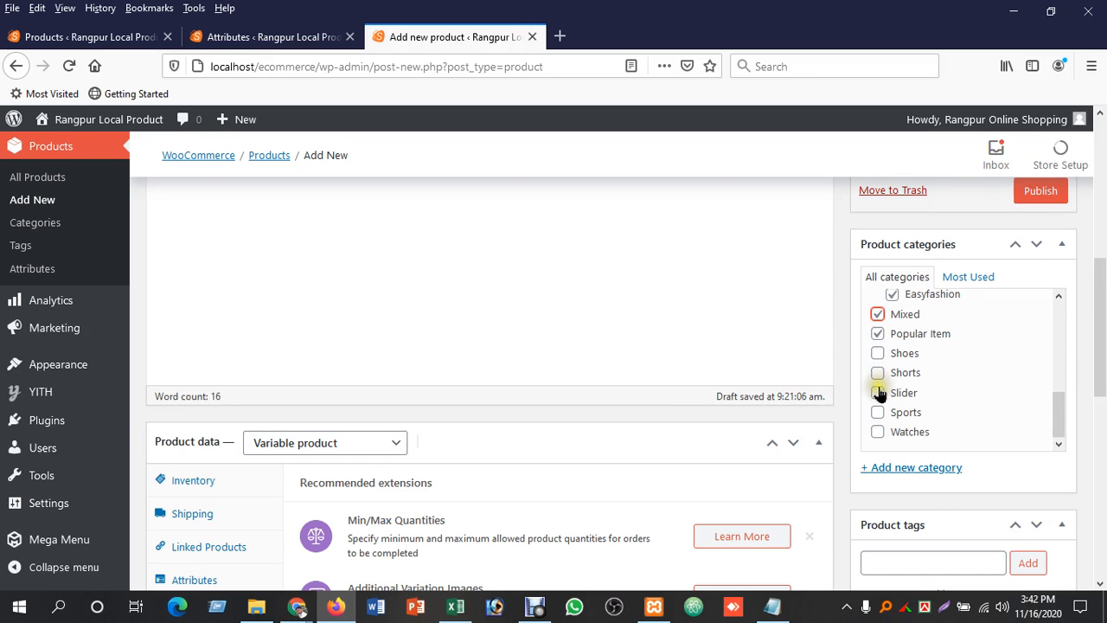
click(877, 372)
scroll(917, 423, down, 2)
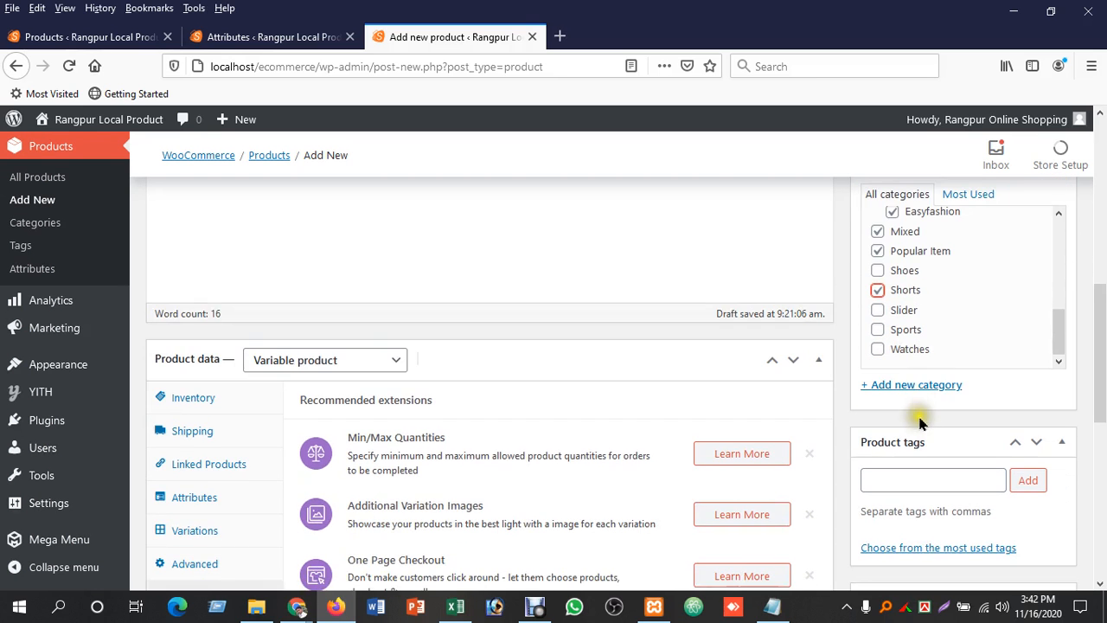
Step: Add the product tags "Shirt" and "tshirt"
scroll(920, 410, down, 4)
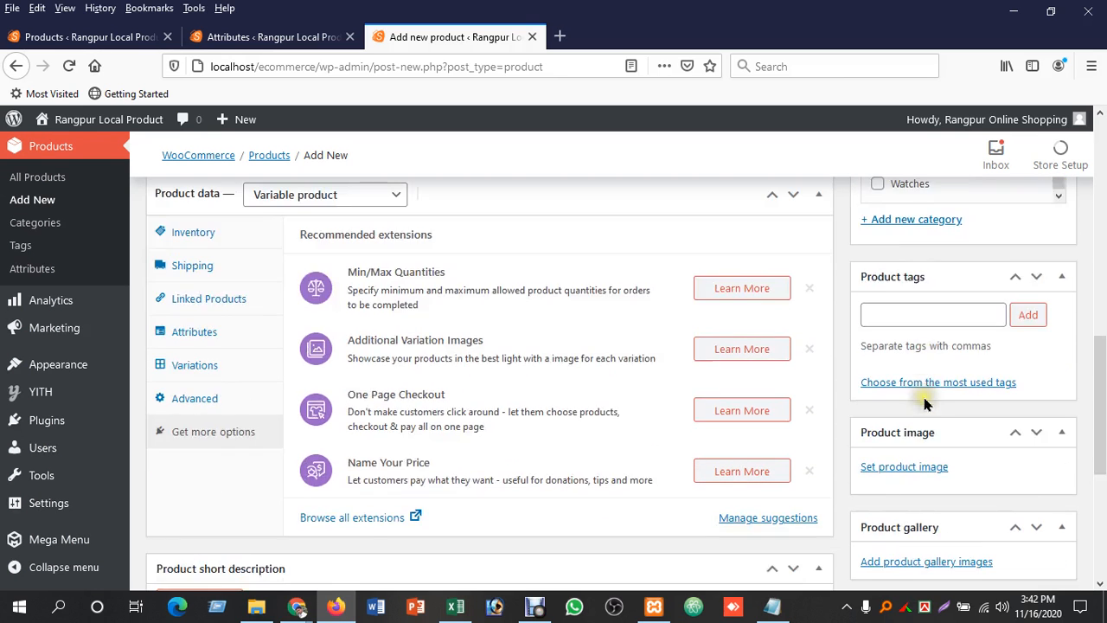
click(916, 309)
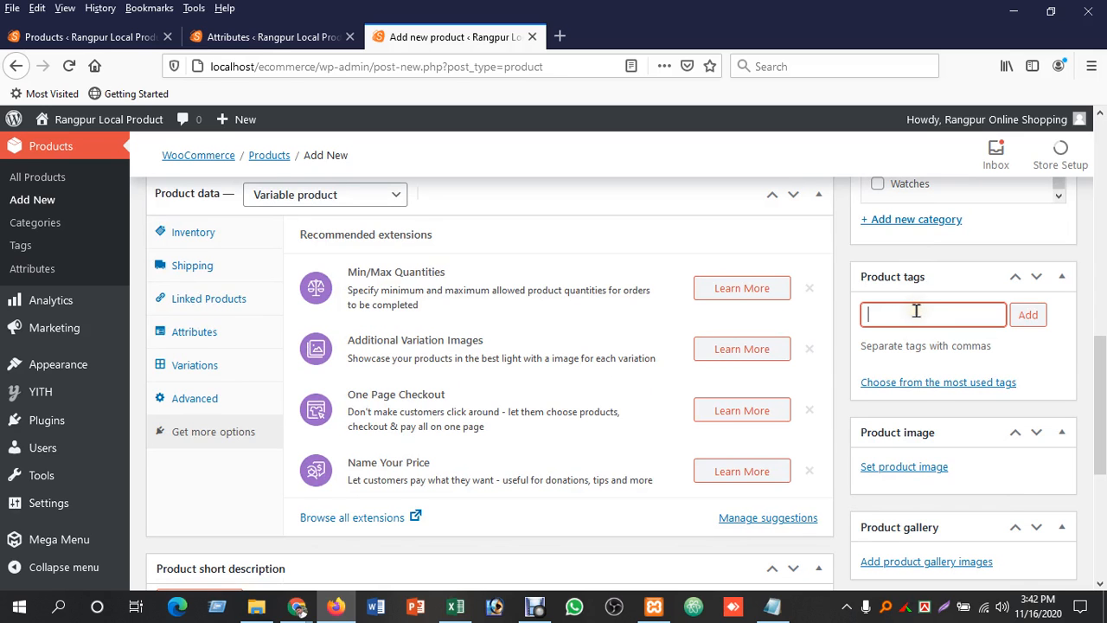
text(Shirt)
key(Return)
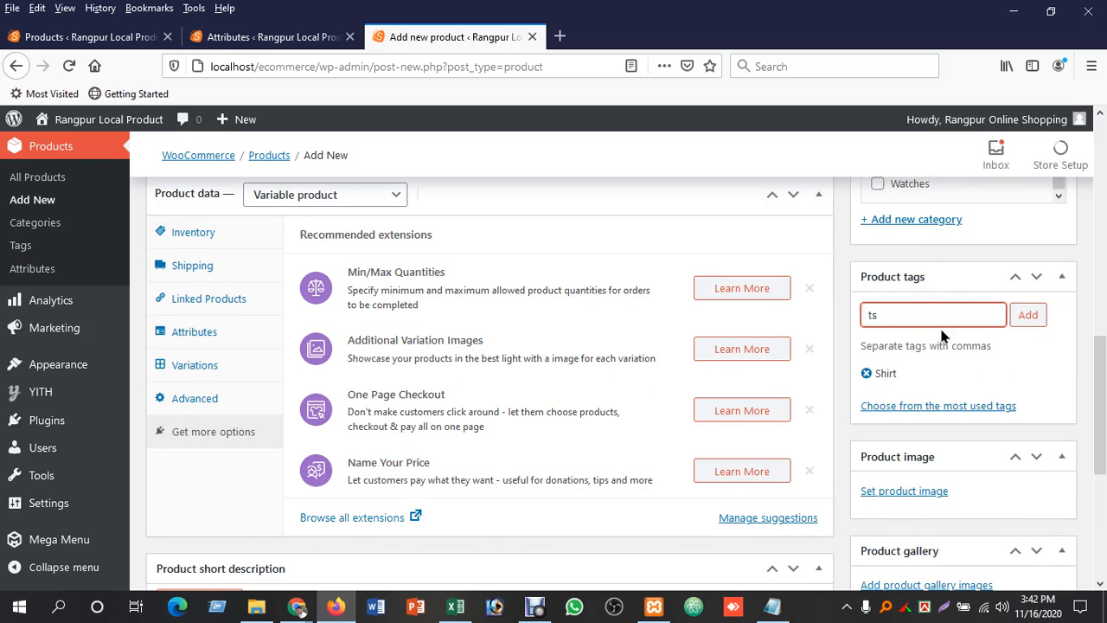
text(tshirt)
key(Return)
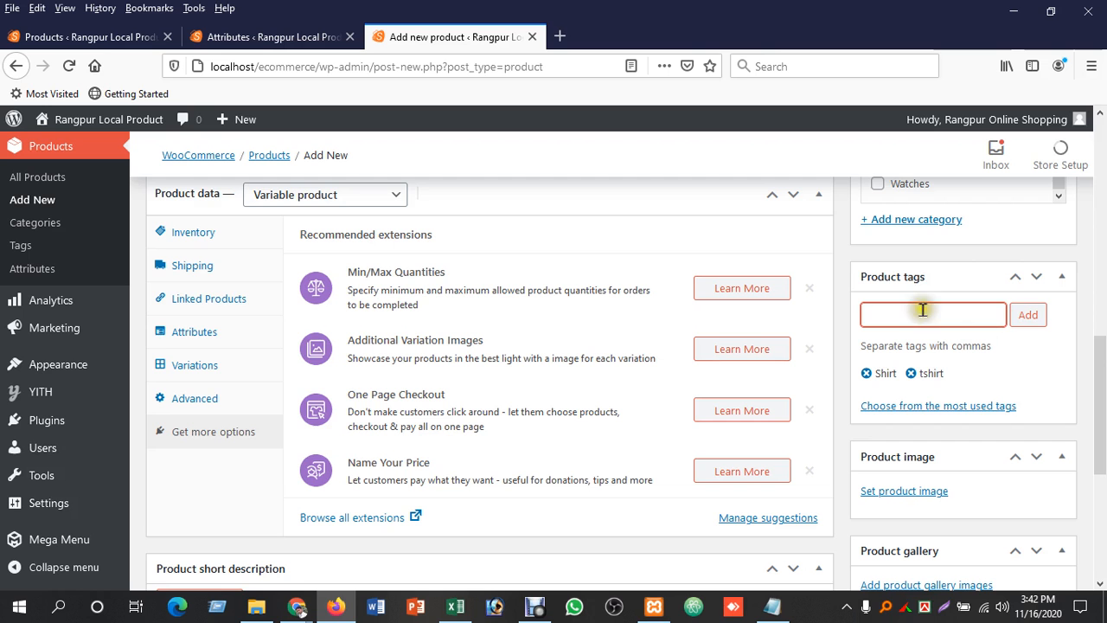
Step: Upload 13.jpg from the Desktop's Product folder for use as the product image
scroll(969, 314, up, 4)
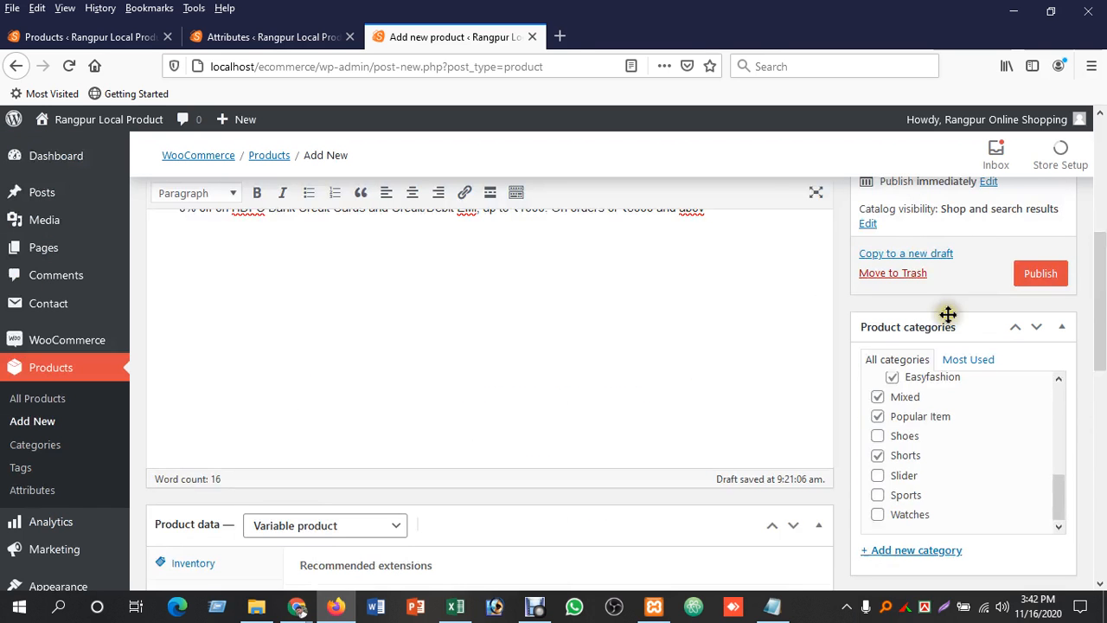
scroll(981, 440, down, 4)
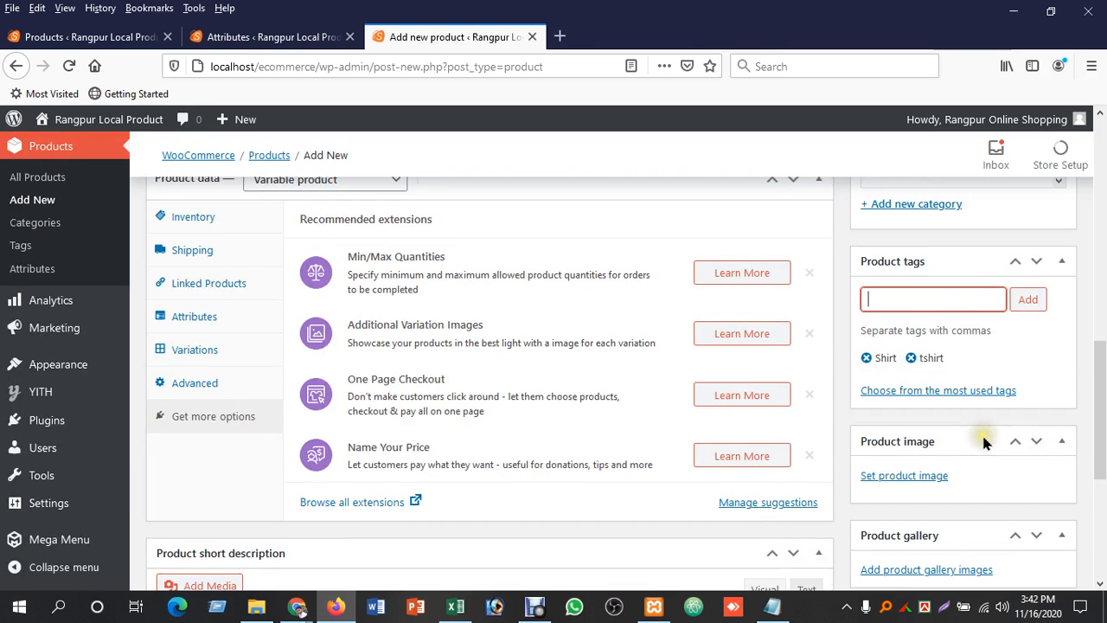
scroll(984, 442, down, 1)
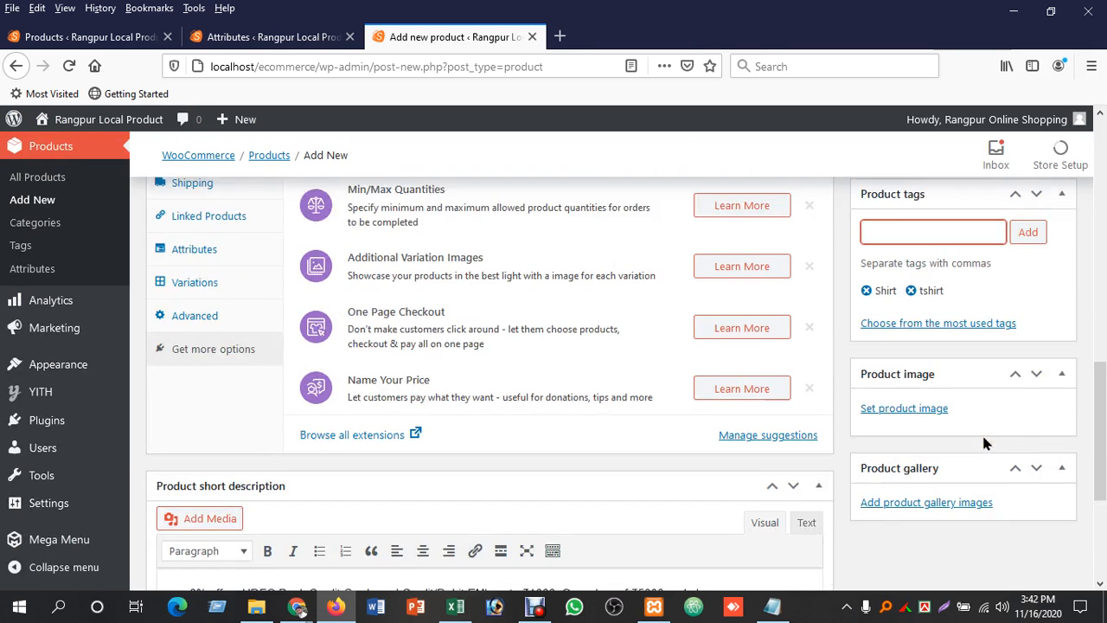
click(905, 415)
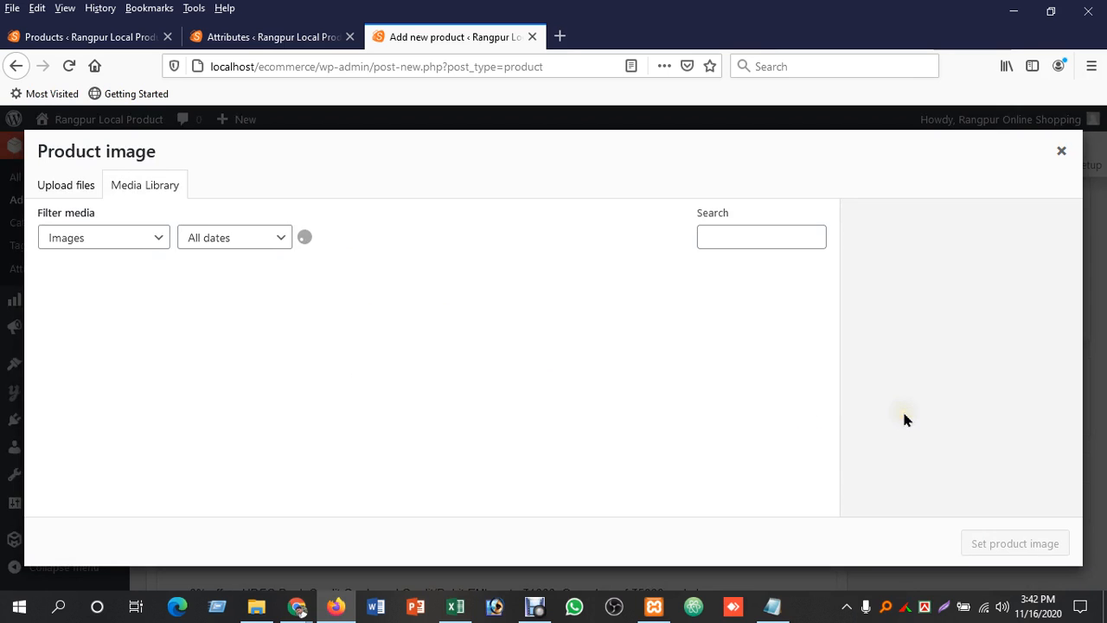
click(57, 188)
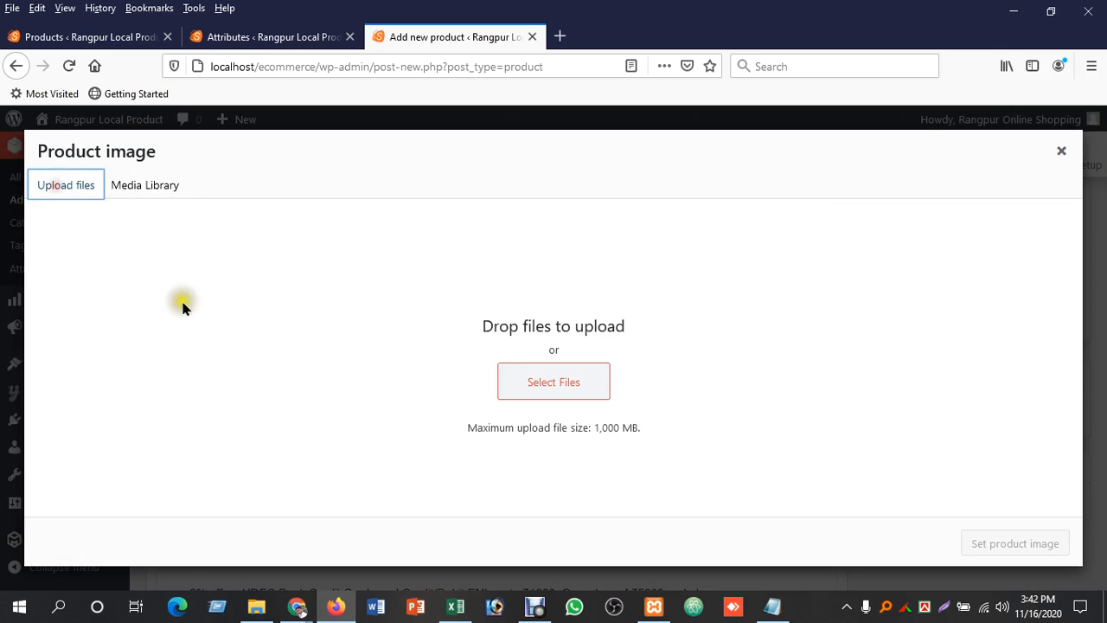
click(558, 376)
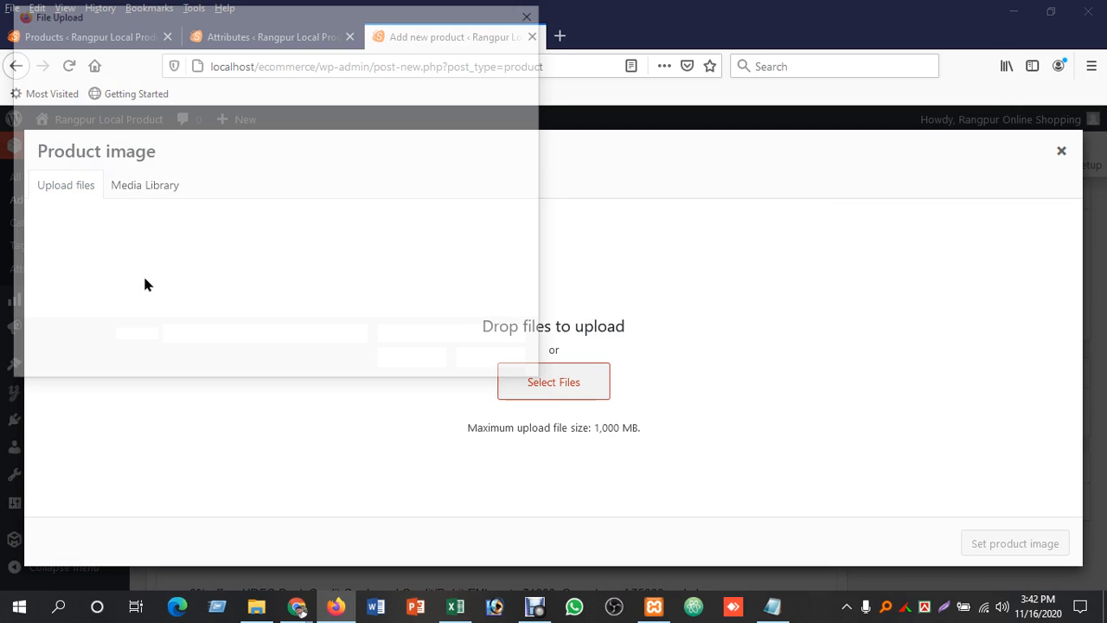
scroll(330, 201, down, 3)
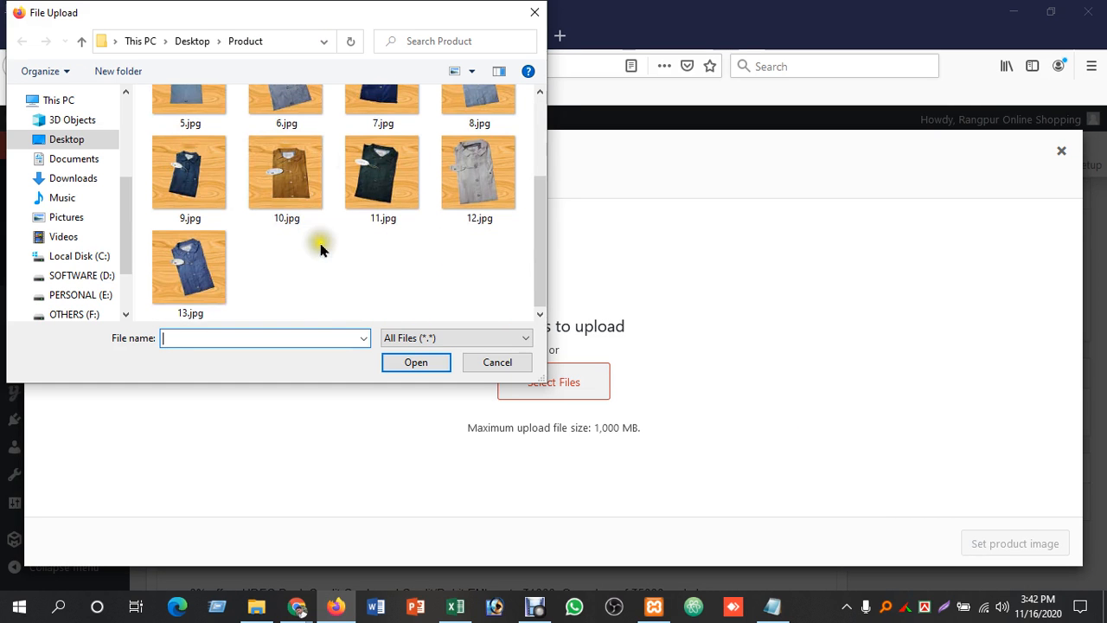
click(220, 264)
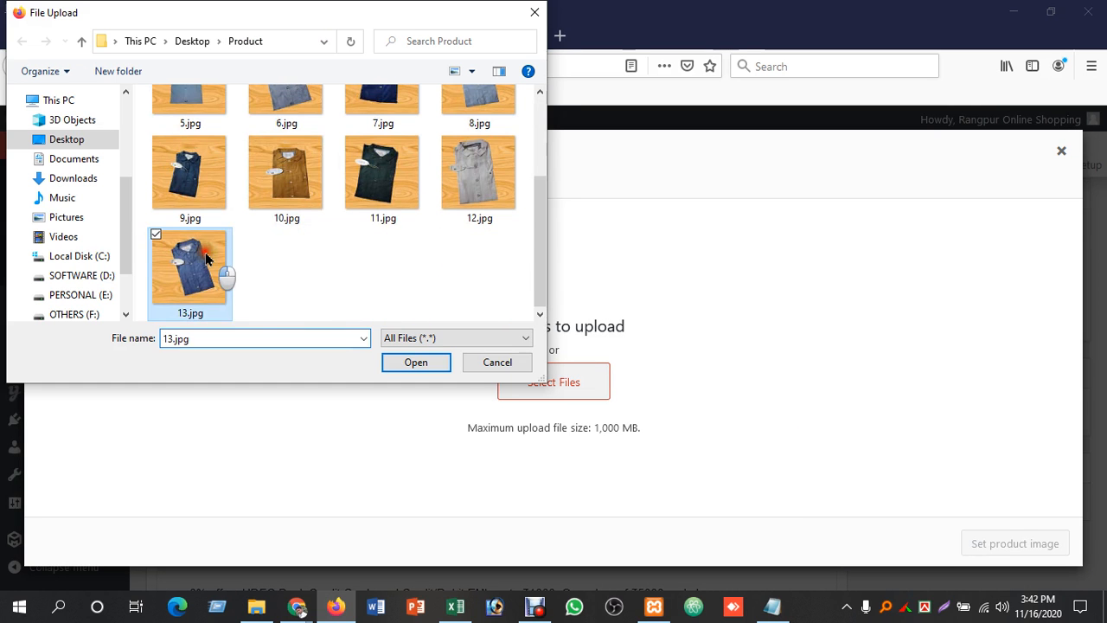
click(419, 362)
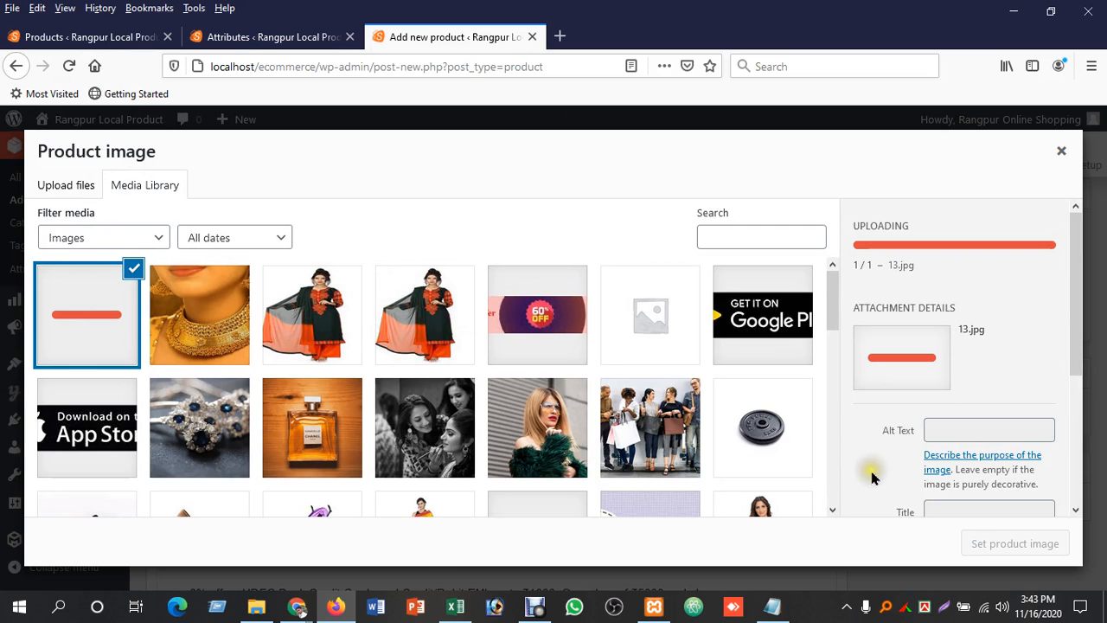
Step: Review the attachment details of the uploaded 13.jpg and set it as the product image
scroll(1077, 350, down, 1)
drag(1077, 350, 1078, 445)
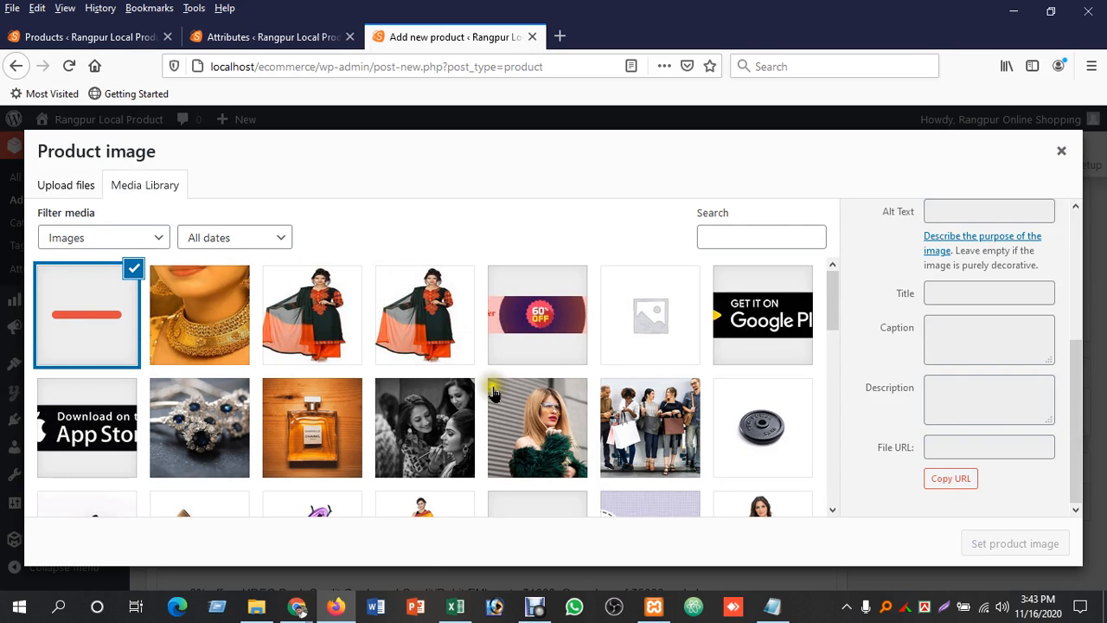
scroll(959, 351, up, 3)
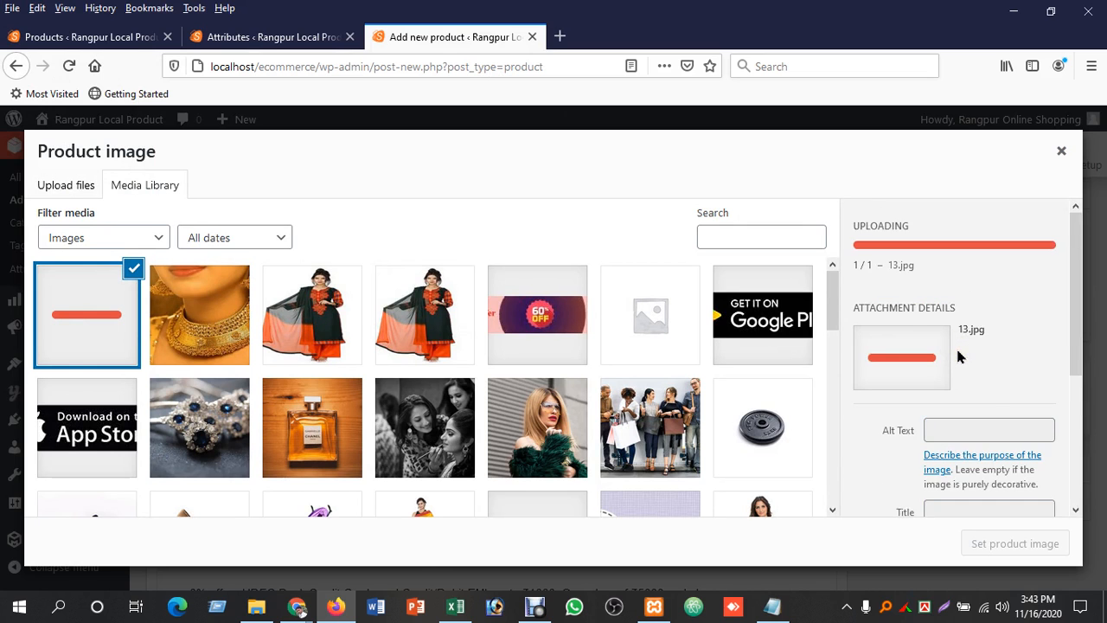
scroll(962, 406, down, 2)
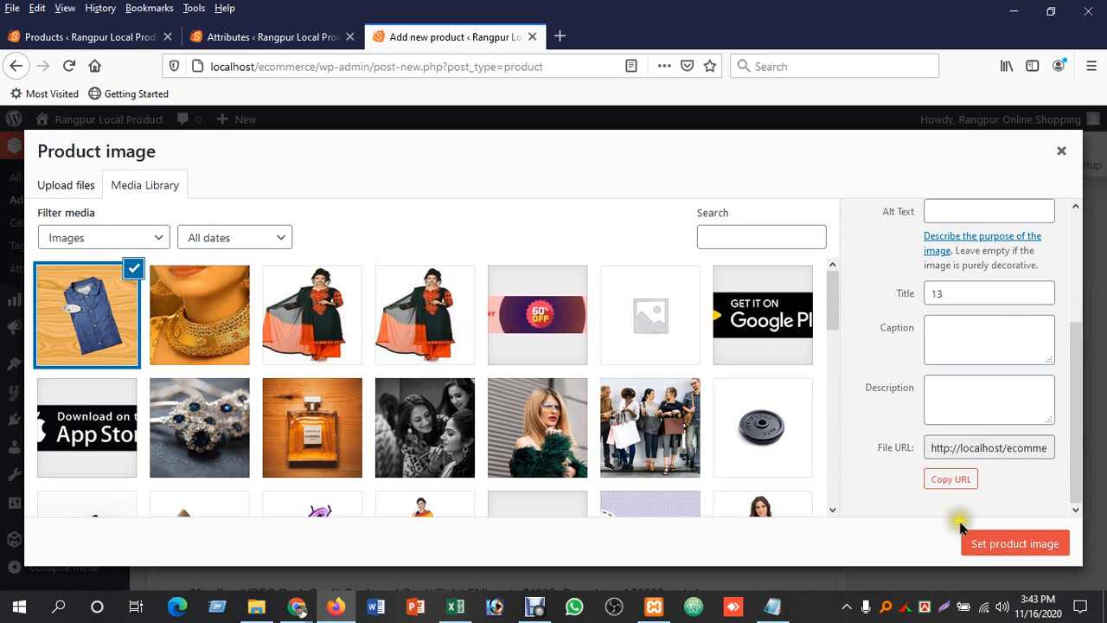
click(983, 542)
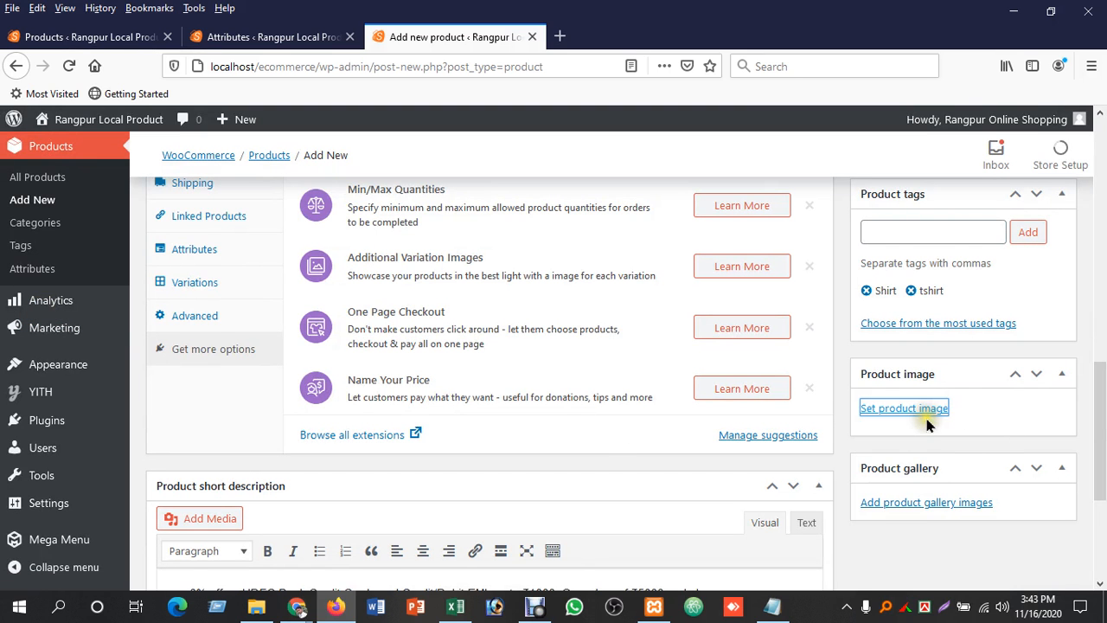
Step: Upload 6.jpg through 11.jpg from the Desktop's Product folder for the product gallery
scroll(951, 432, down, 3)
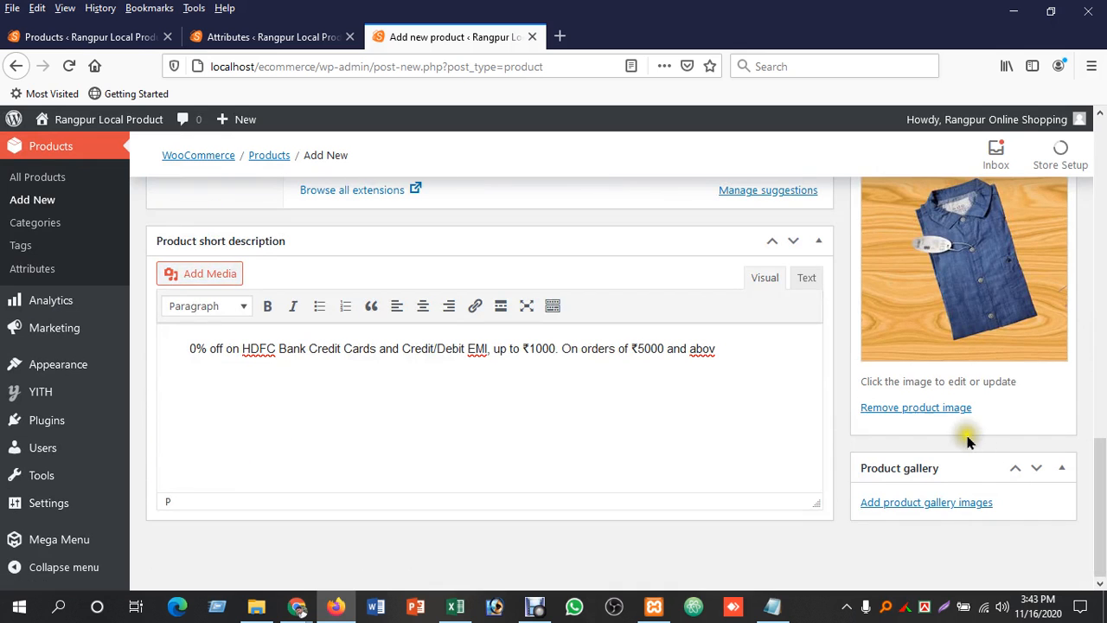
click(924, 503)
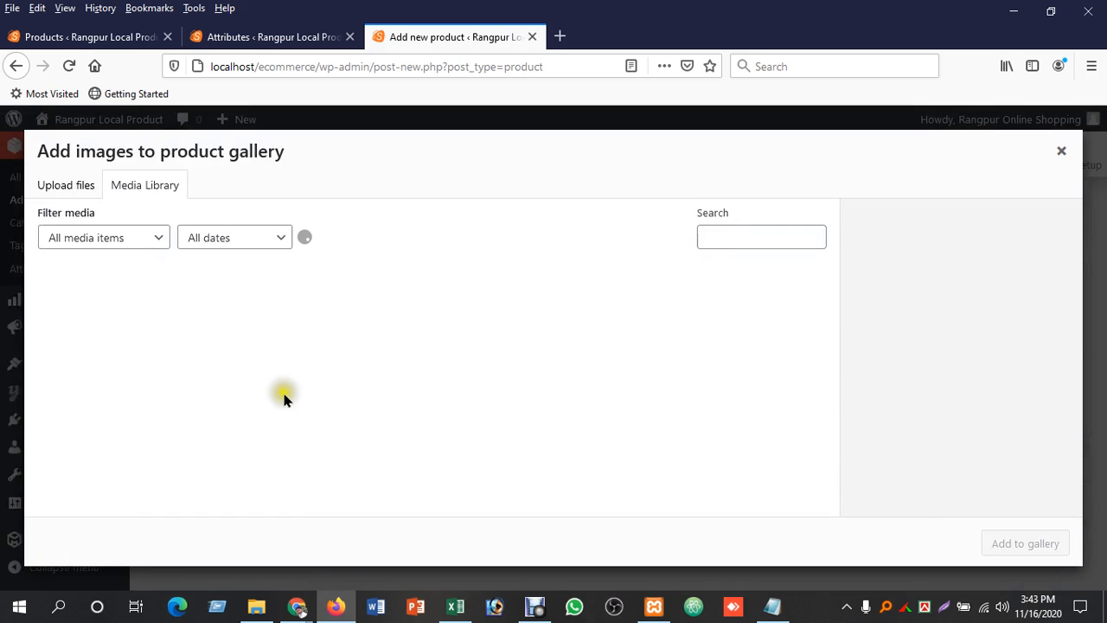
click(67, 183)
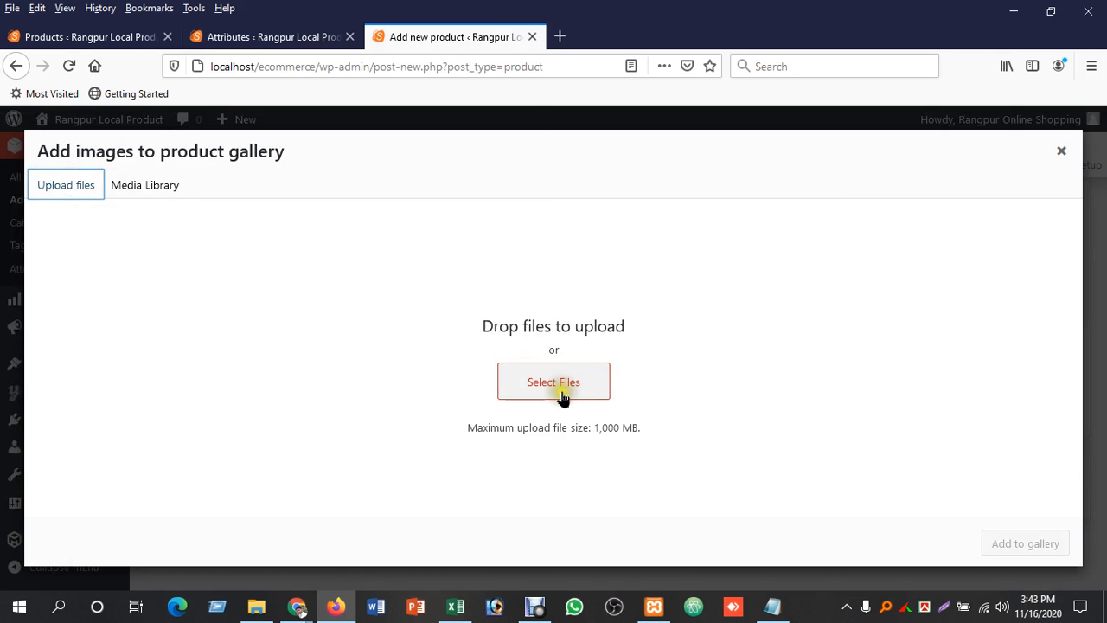
click(560, 386)
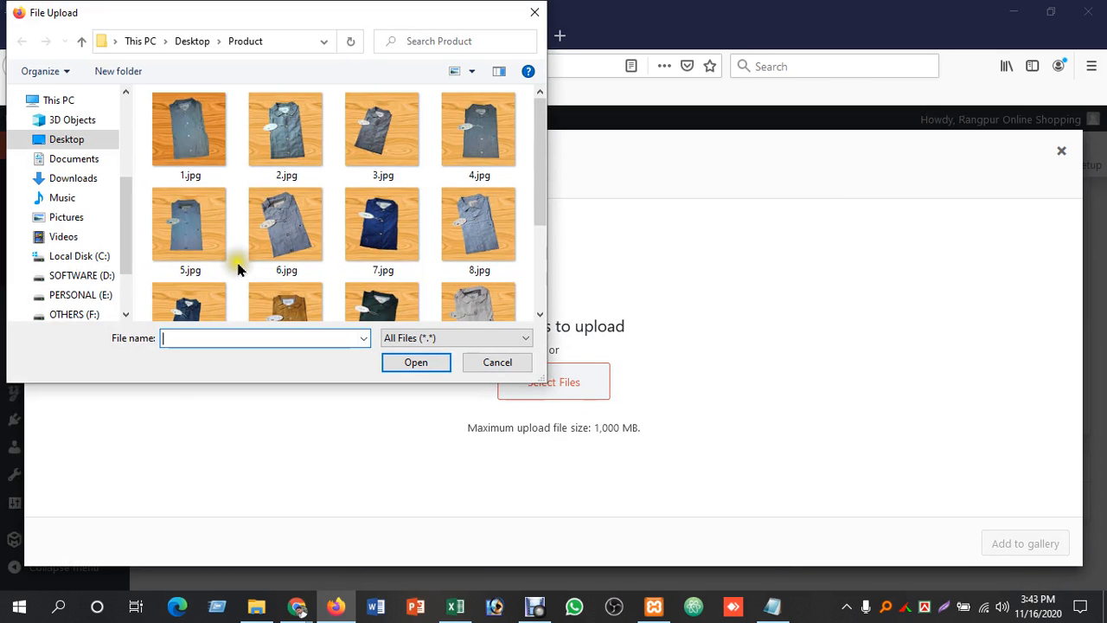
click(281, 232)
click(379, 235)
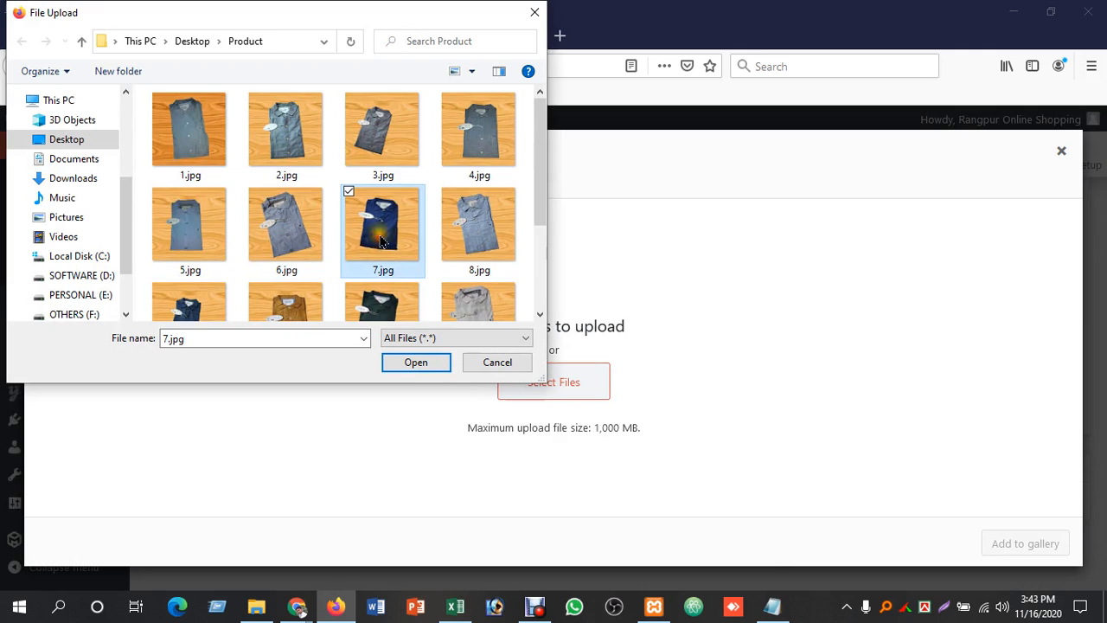
click(252, 191)
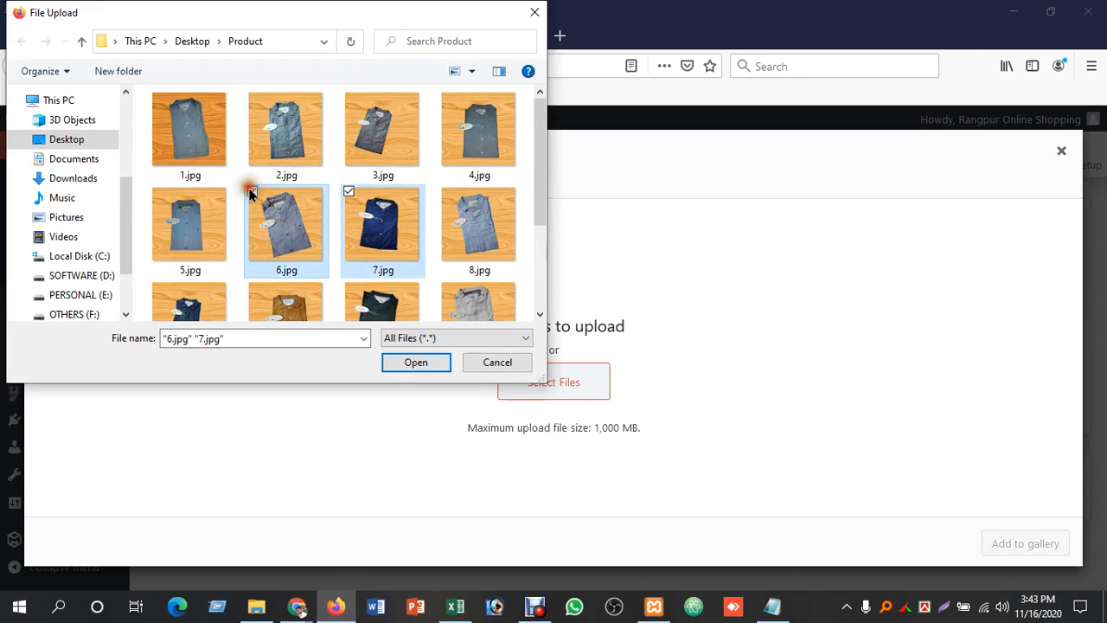
click(444, 192)
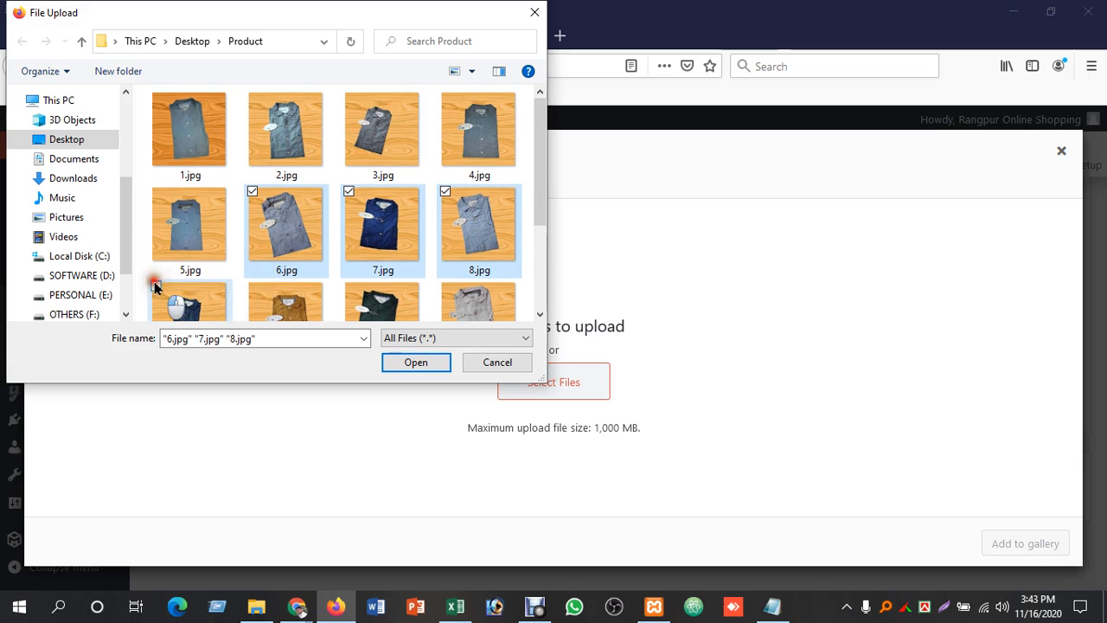
click(153, 281)
click(253, 236)
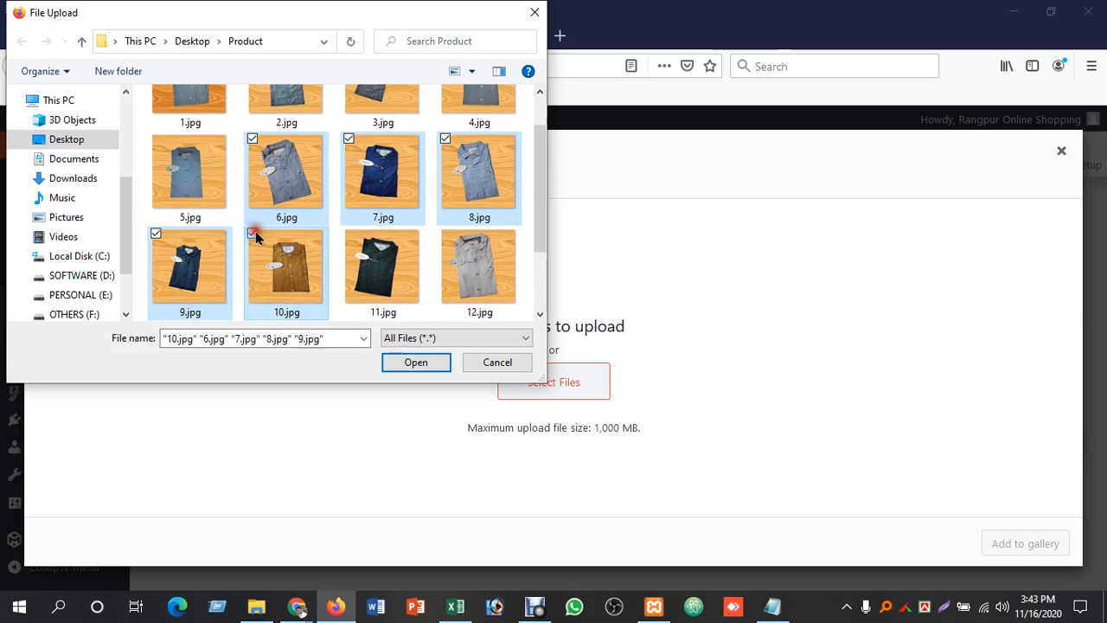
click(347, 232)
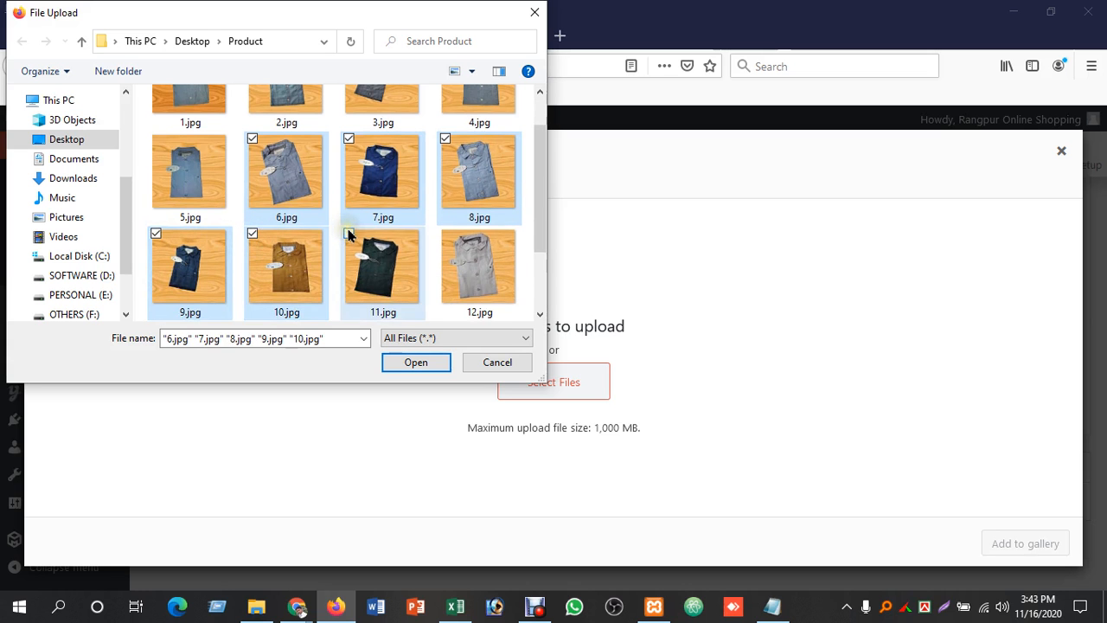
click(416, 363)
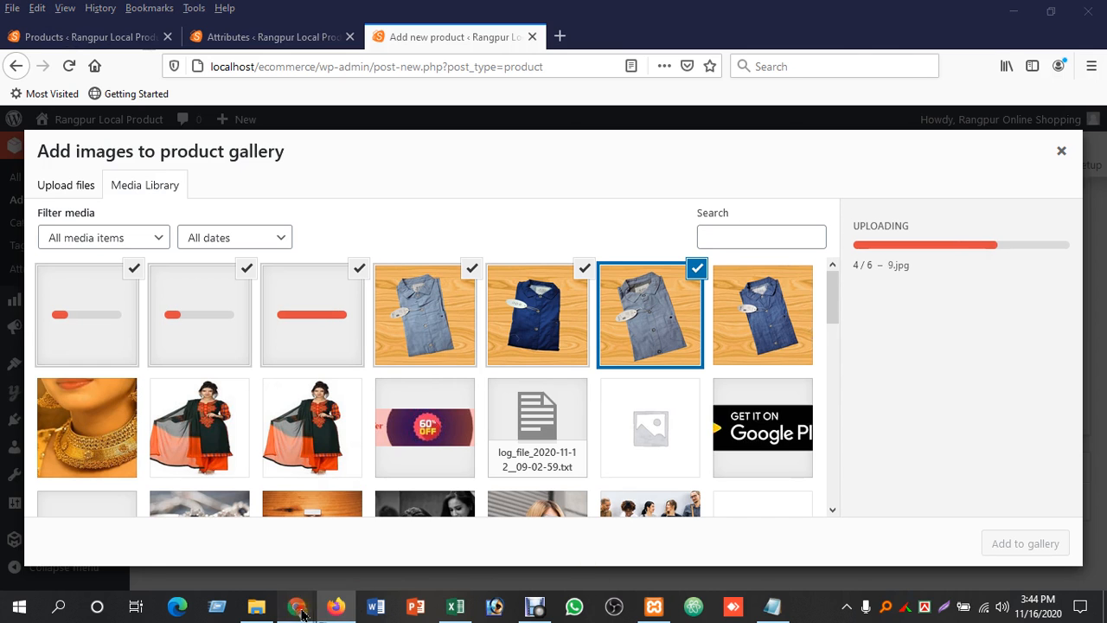
Step: Switch to Chrome, search Google for "men shirt" in a new tab, and look through the shirt image results
mouse_move(297, 606)
click(259, 531)
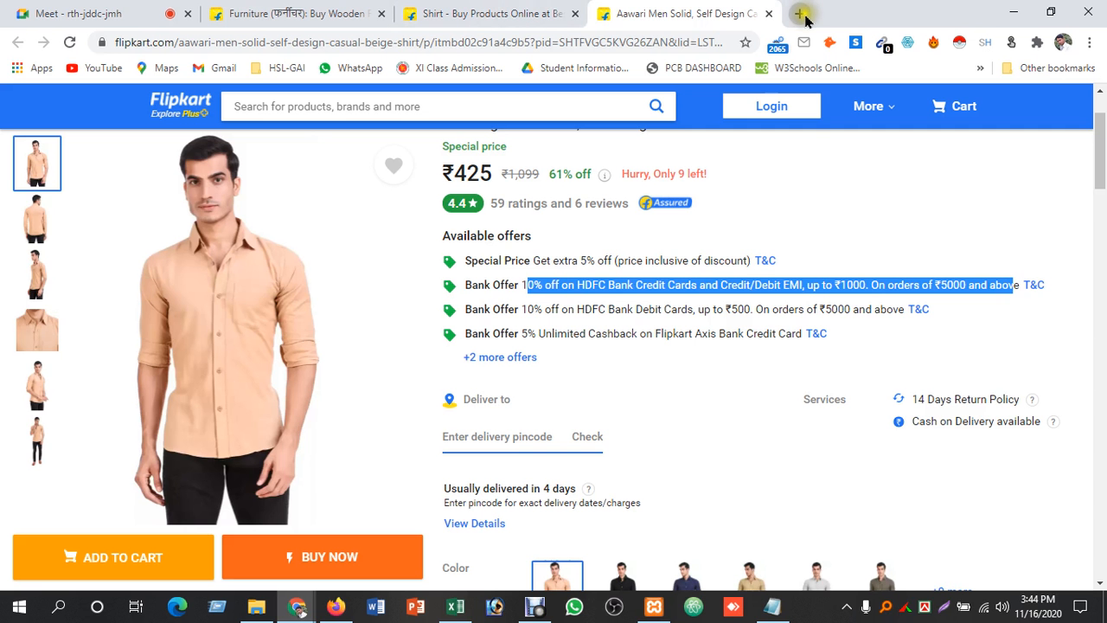
click(801, 13)
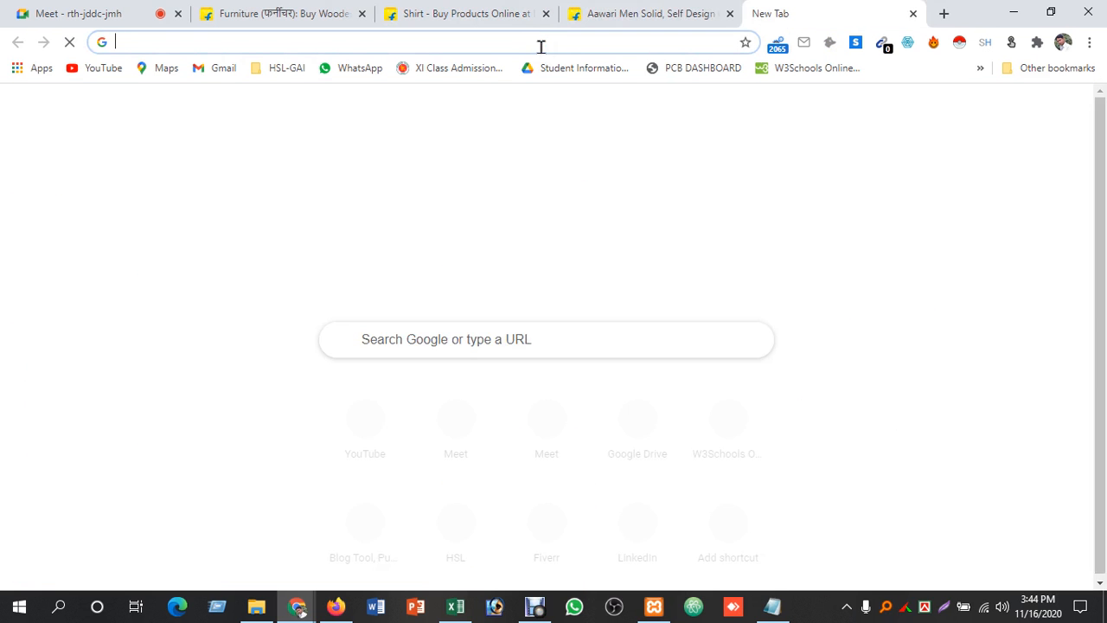
text(me)
text(shirt)
key(Return)
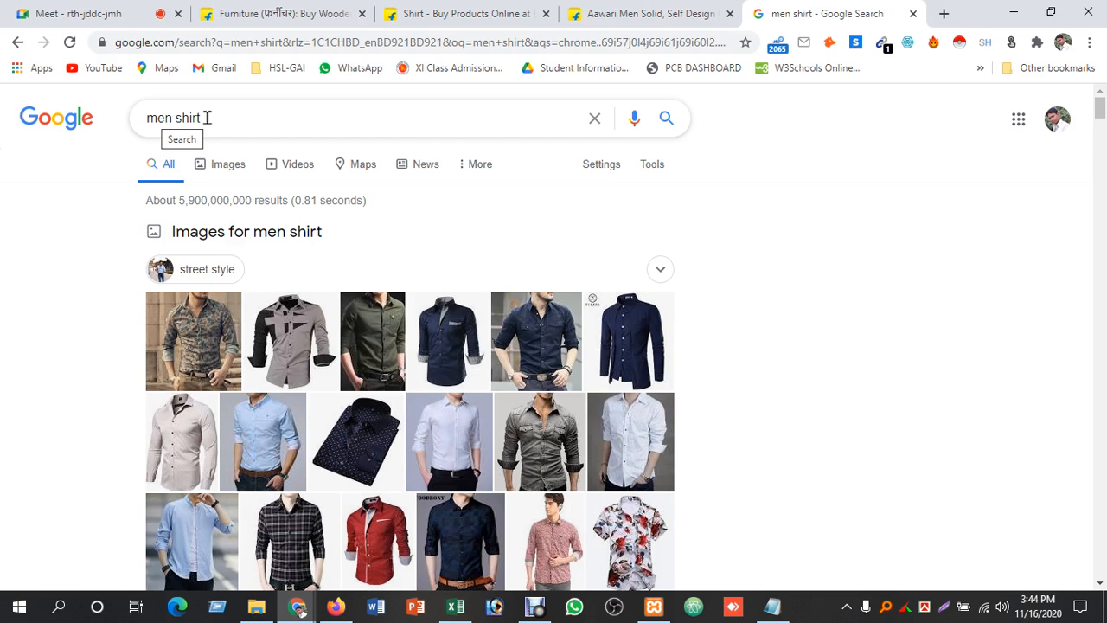
scroll(440, 381, down, 4)
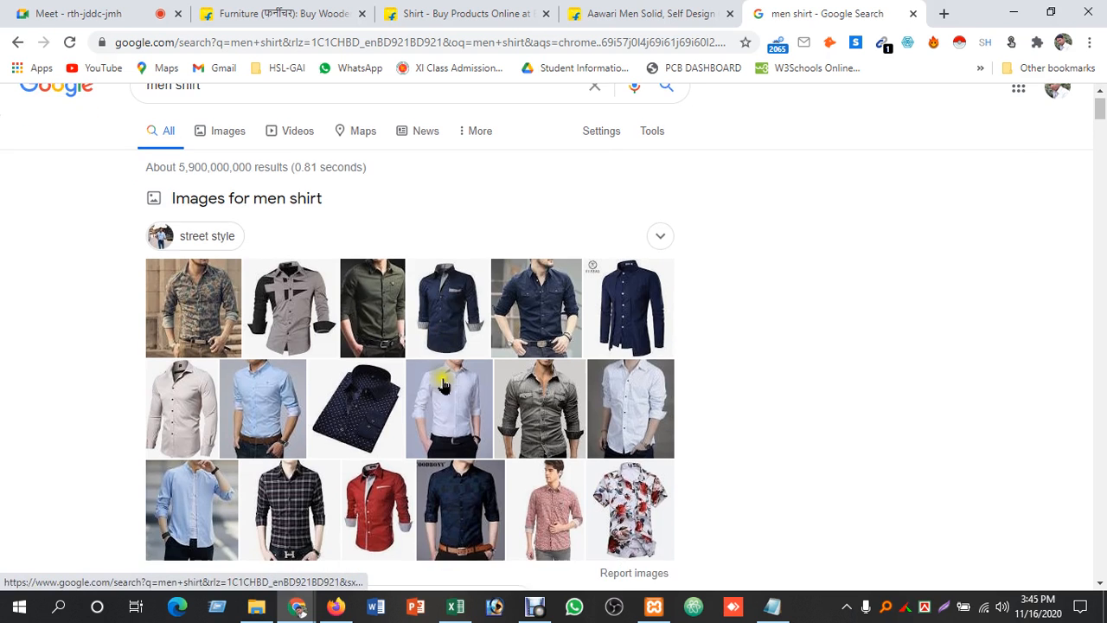
scroll(441, 396, up, 2)
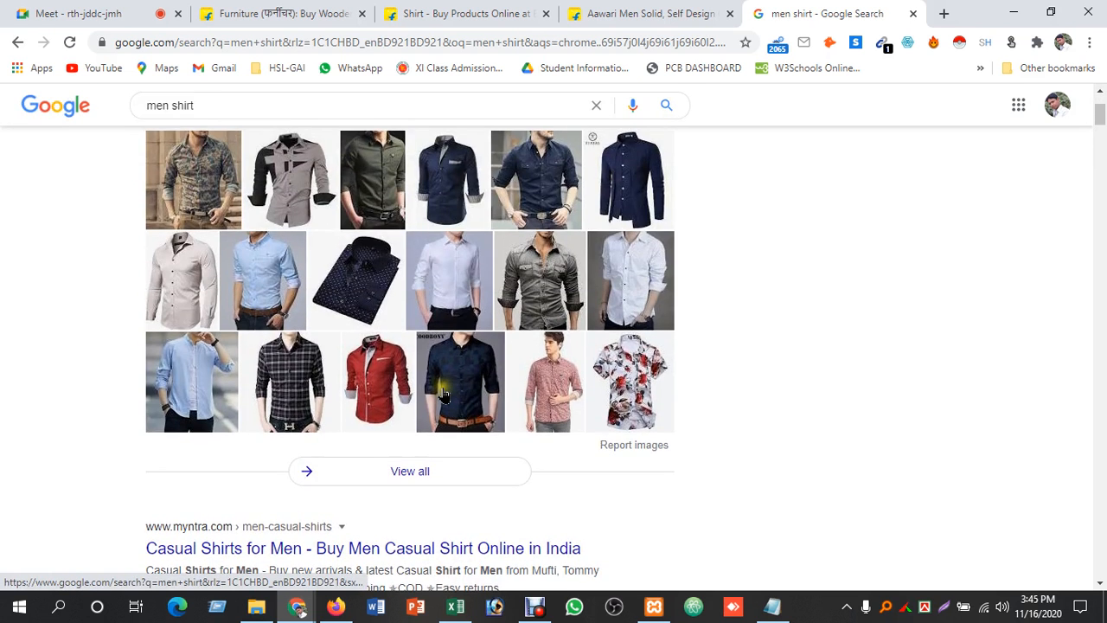
Step: Switch back to Firefox and add the six selected shirt images to the product gallery
scroll(443, 394, up, 2)
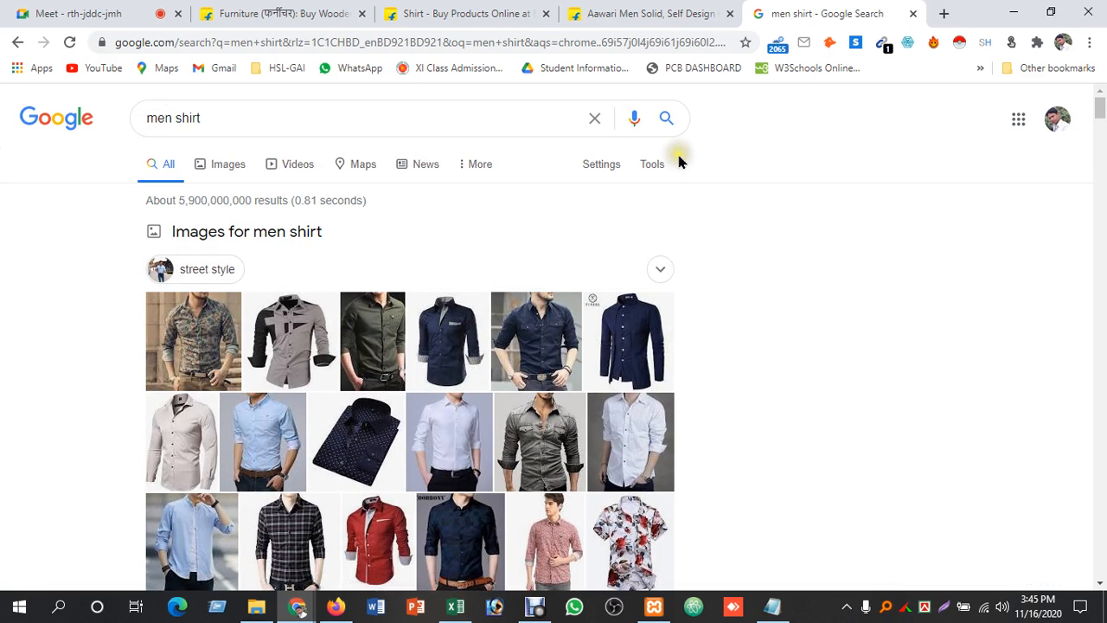
click(336, 606)
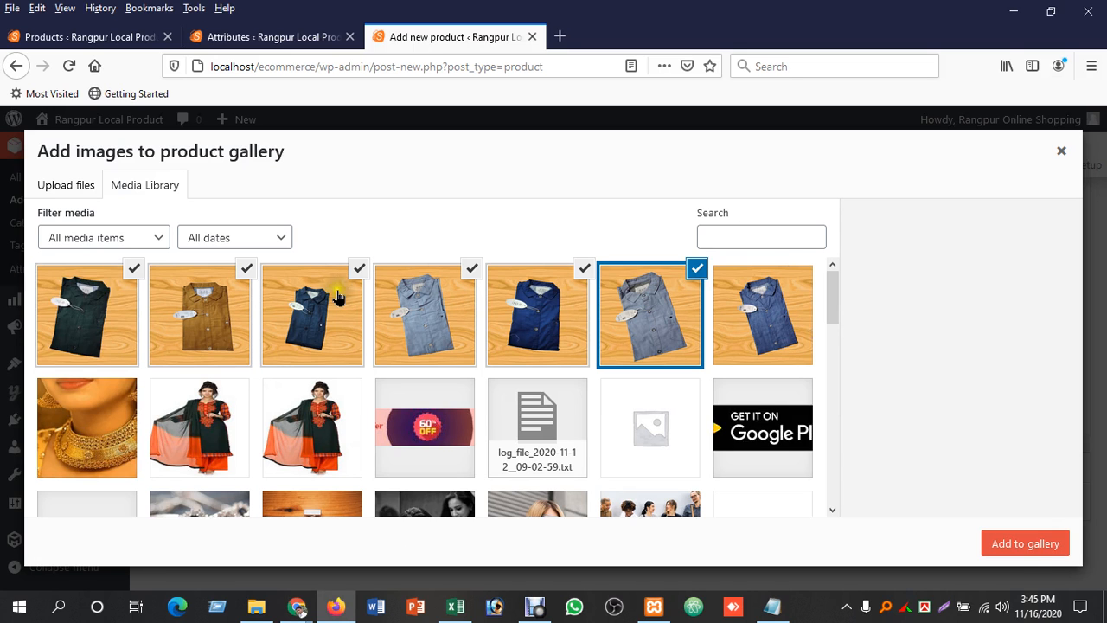
click(1019, 545)
click(1018, 546)
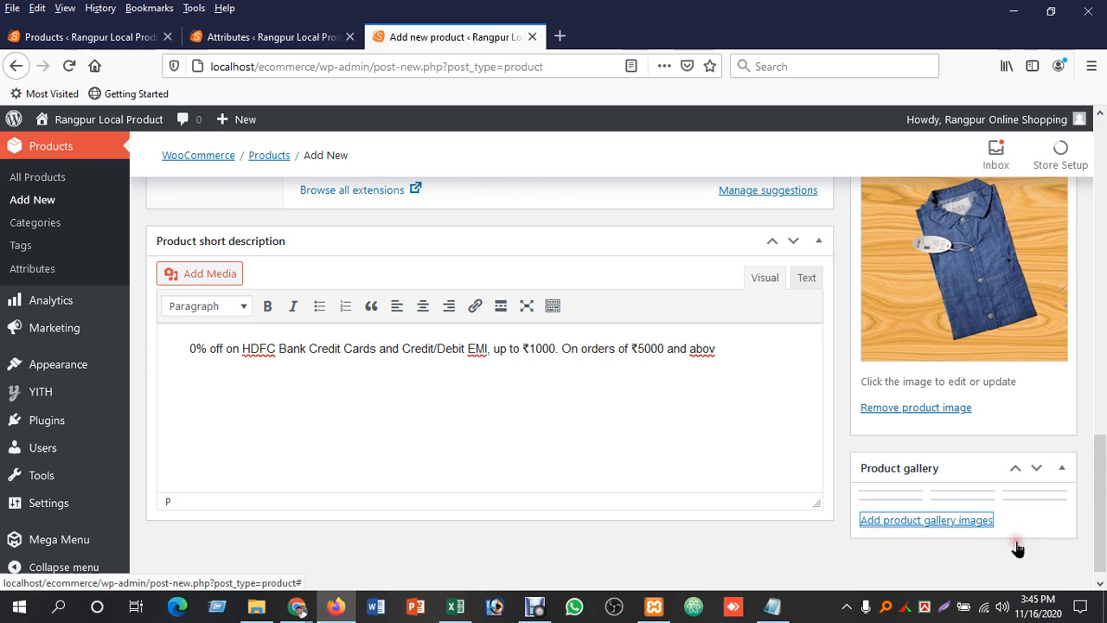
drag(1103, 459, 1103, 506)
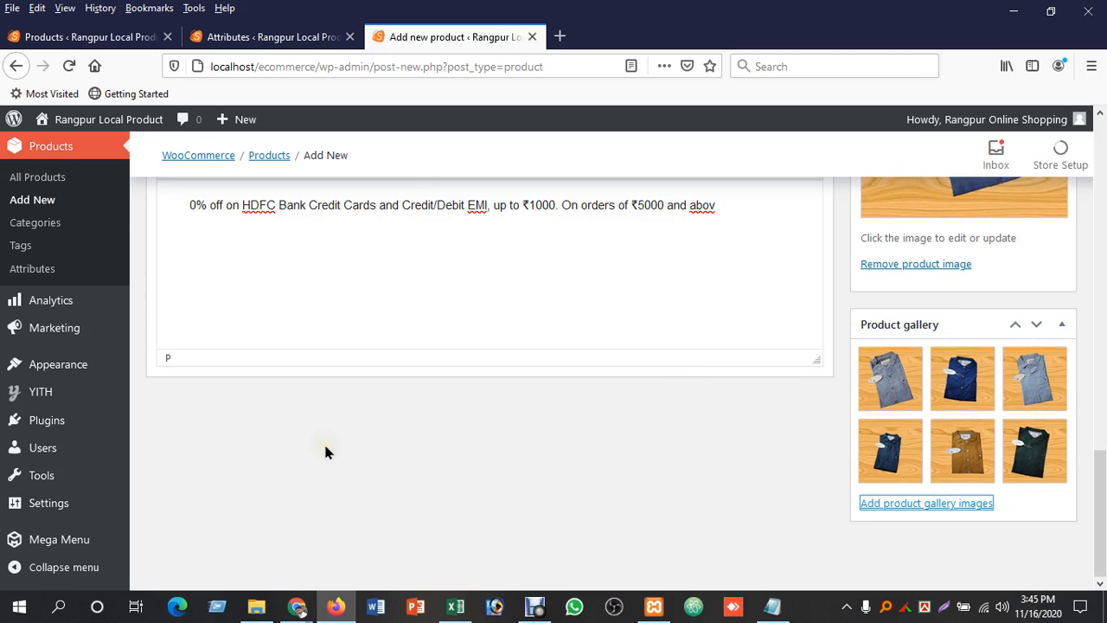
Step: Look over the completed product form and publish the Men Regular Fit Solid, Self Design Casual Shirt product
scroll(325, 449, up, 5)
scroll(326, 449, up, 10)
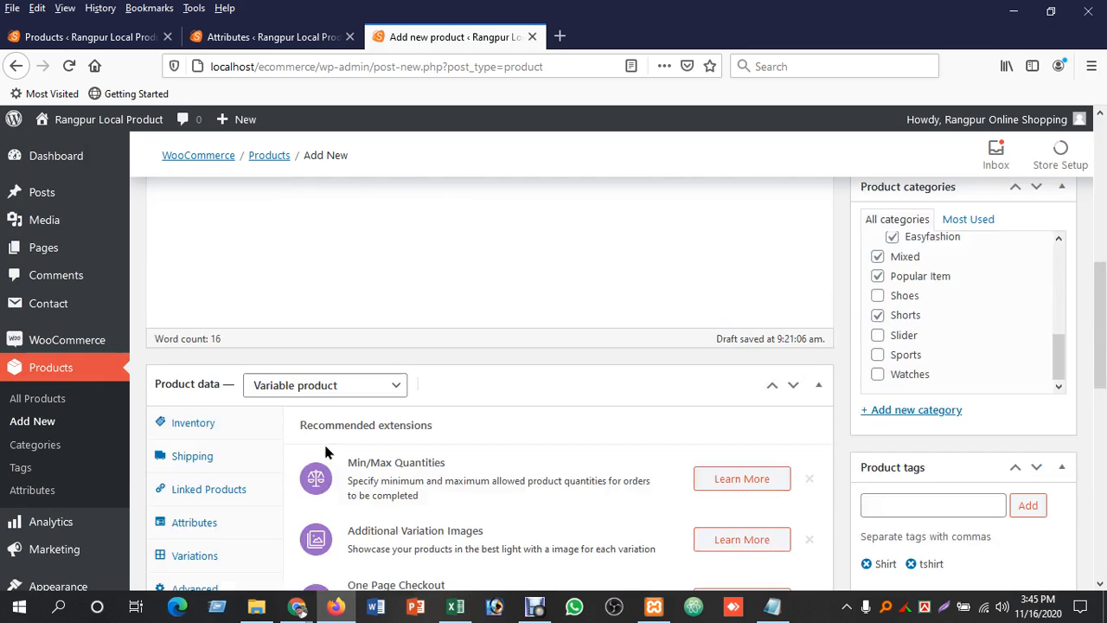
scroll(325, 451, up, 3)
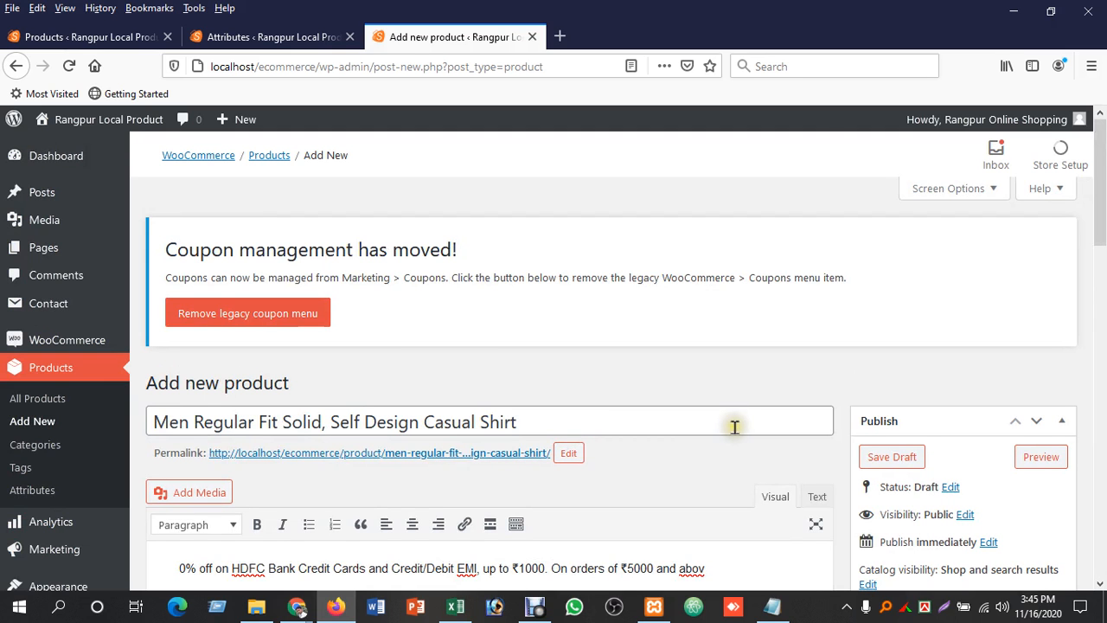
scroll(734, 427, down, 1)
scroll(735, 428, down, 10)
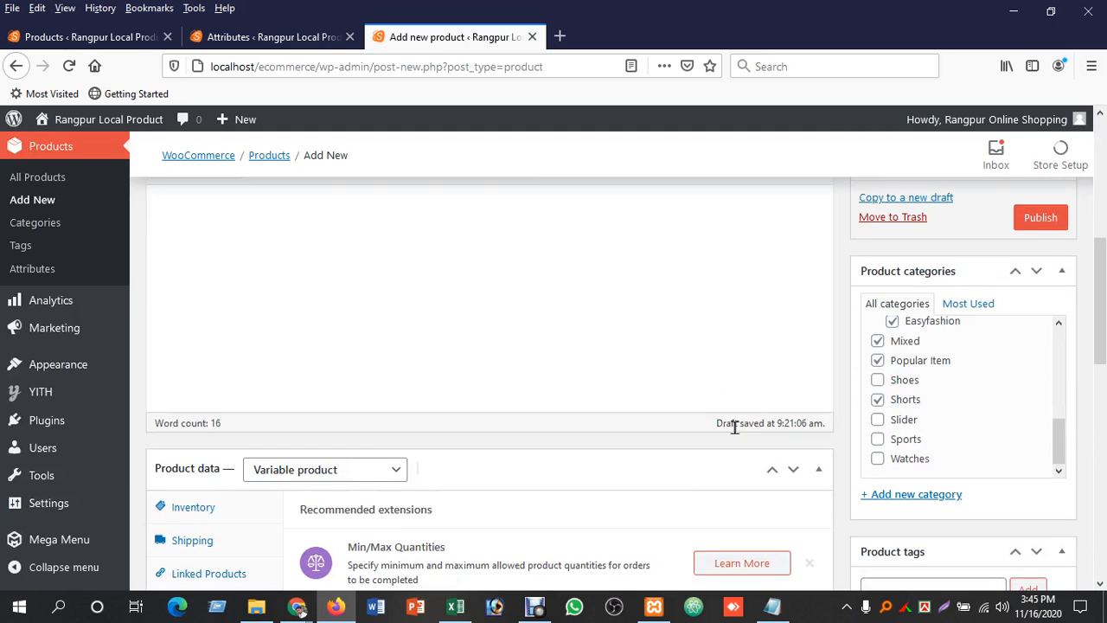
scroll(735, 422, up, 5)
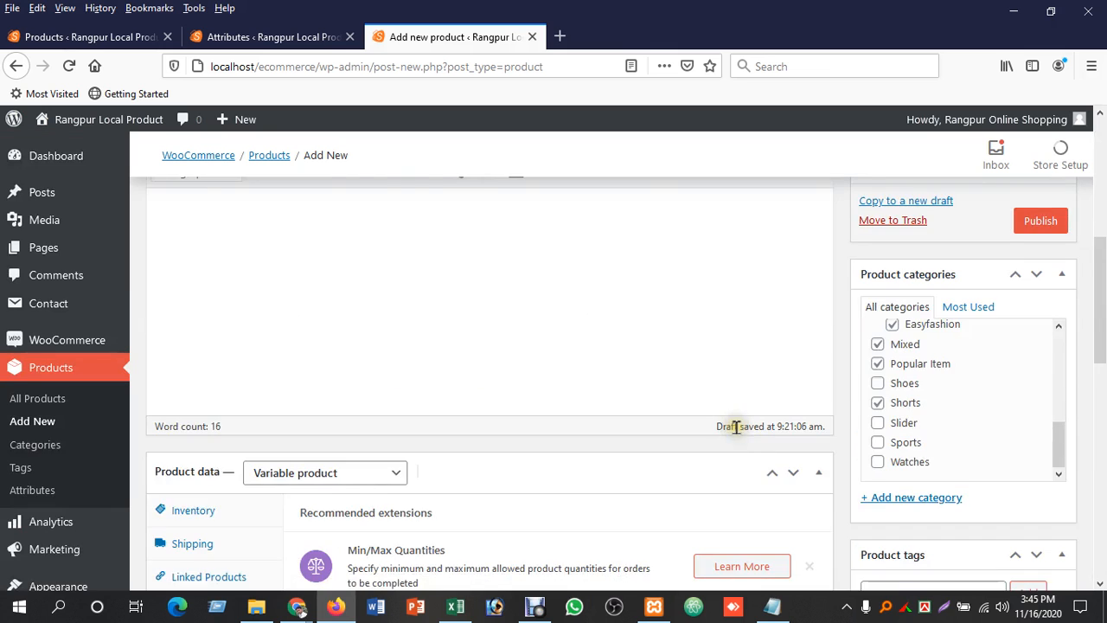
scroll(736, 428, up, 2)
scroll(736, 427, up, 8)
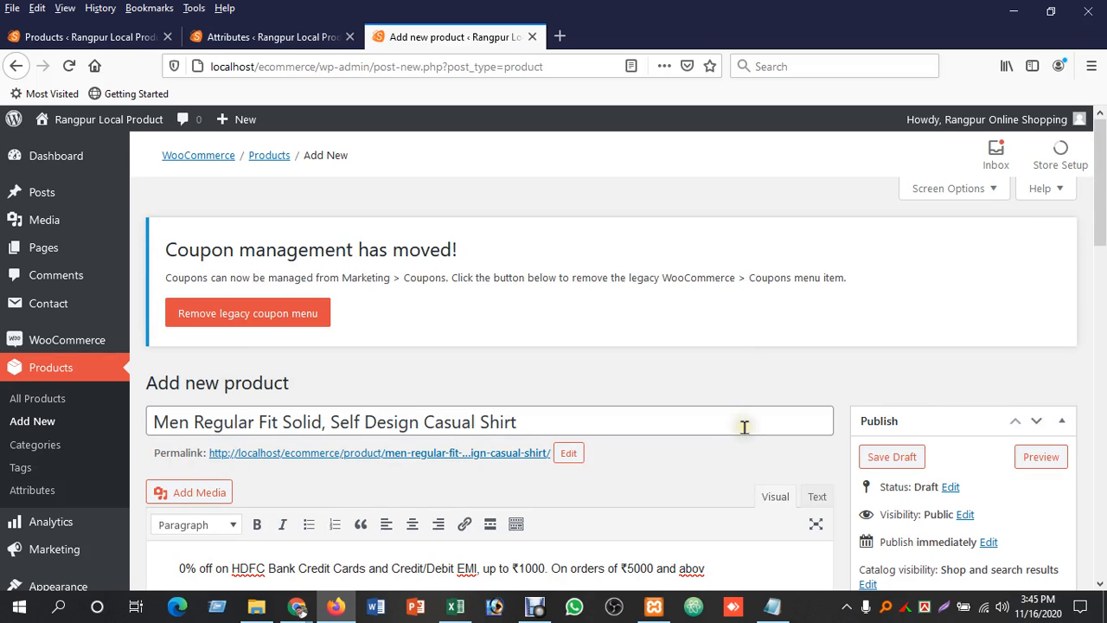
scroll(743, 426, down, 6)
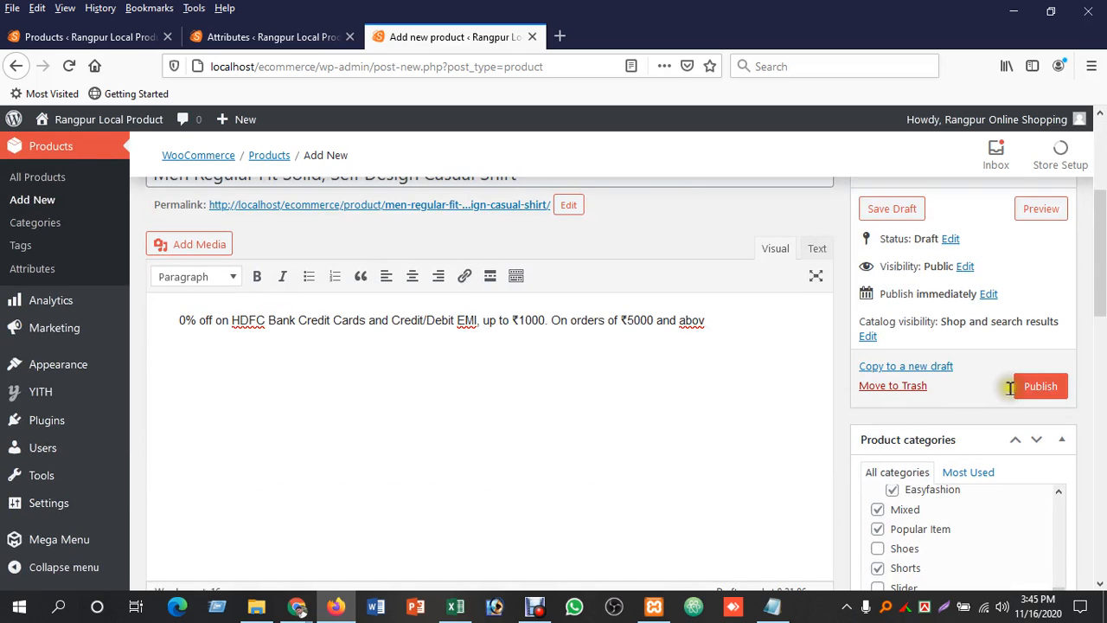
click(1039, 386)
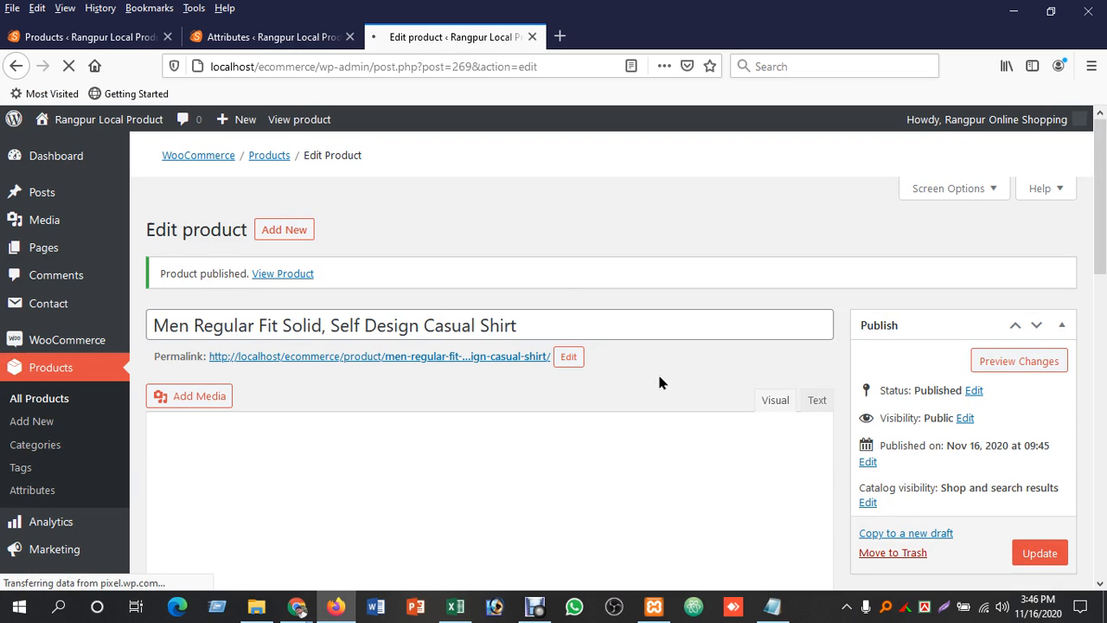
Step: Copy the localhost/ecommerce address and open the store's home page with it in a new browser tab
drag(315, 67, 182, 61)
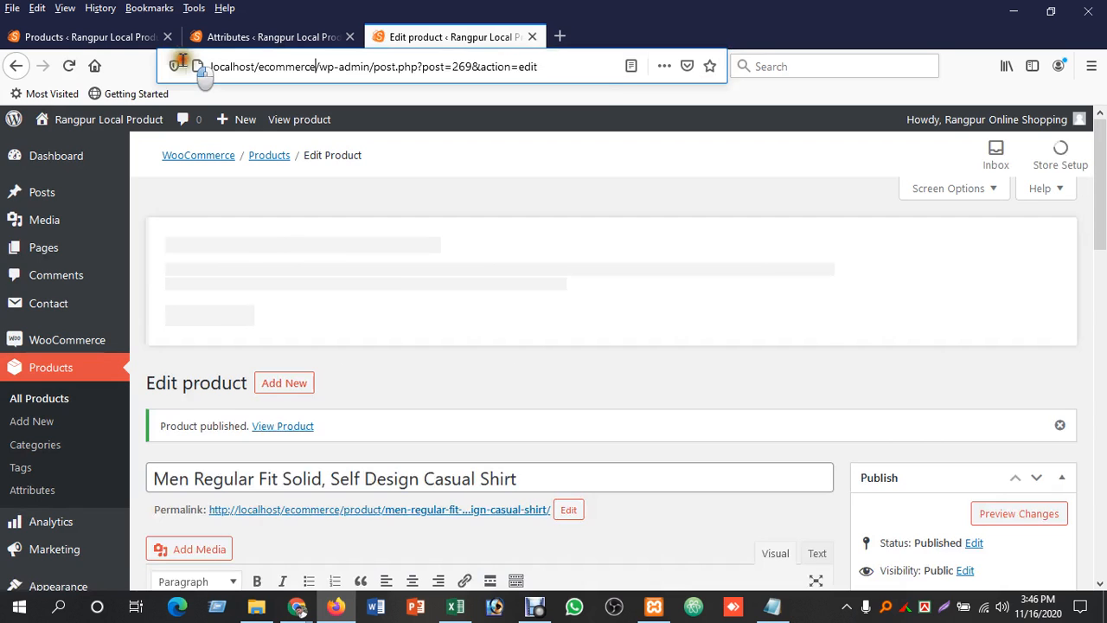
click(559, 36)
right_click(572, 69)
click(629, 156)
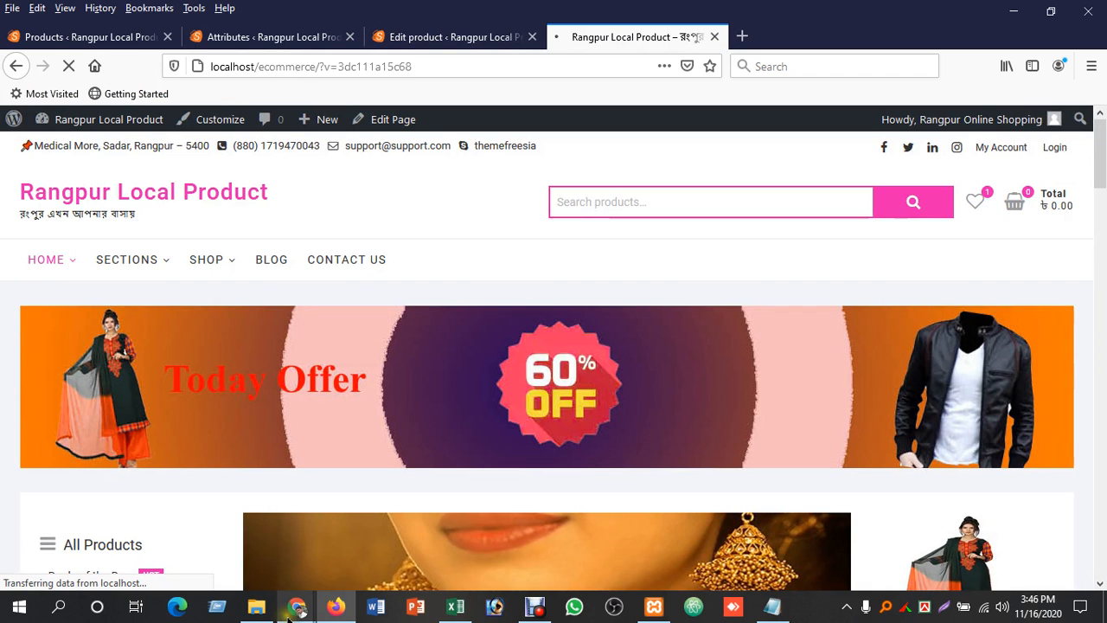
Step: Switch to Chrome, load the localhost/ecommerce store and open the new casual shirt's page from Best Selling Products
click(295, 607)
text(localhost)
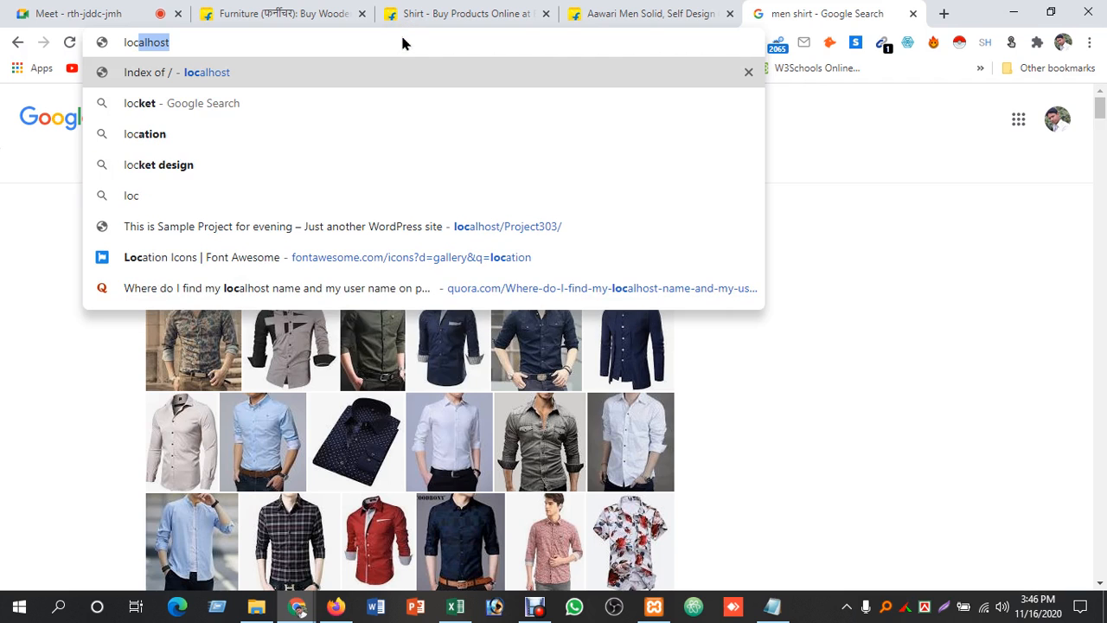
key(Return)
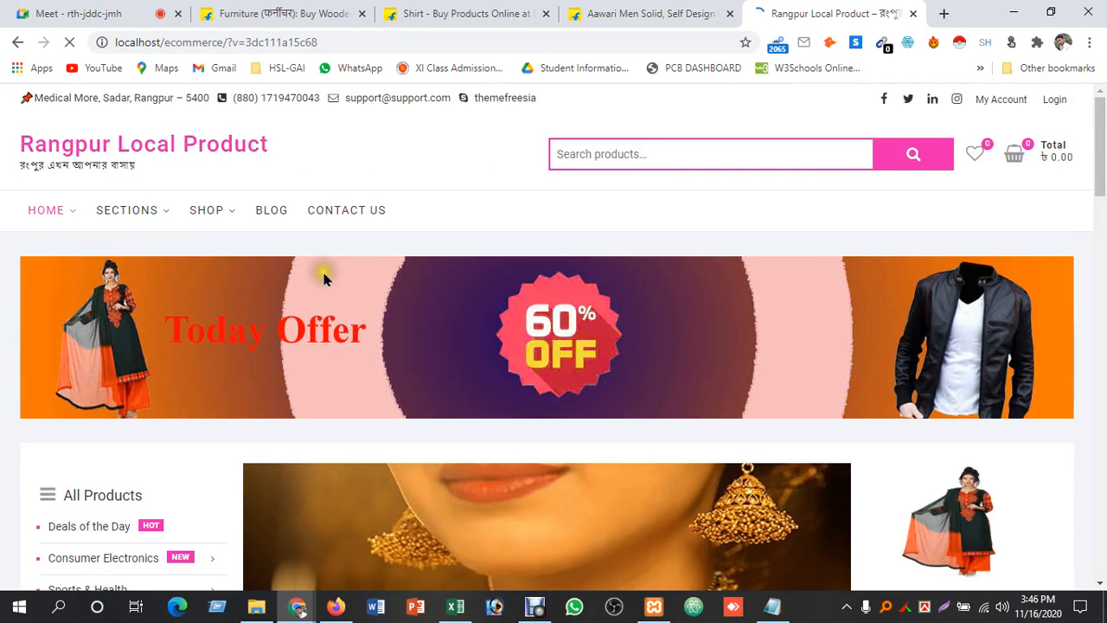
scroll(278, 487, down, 10)
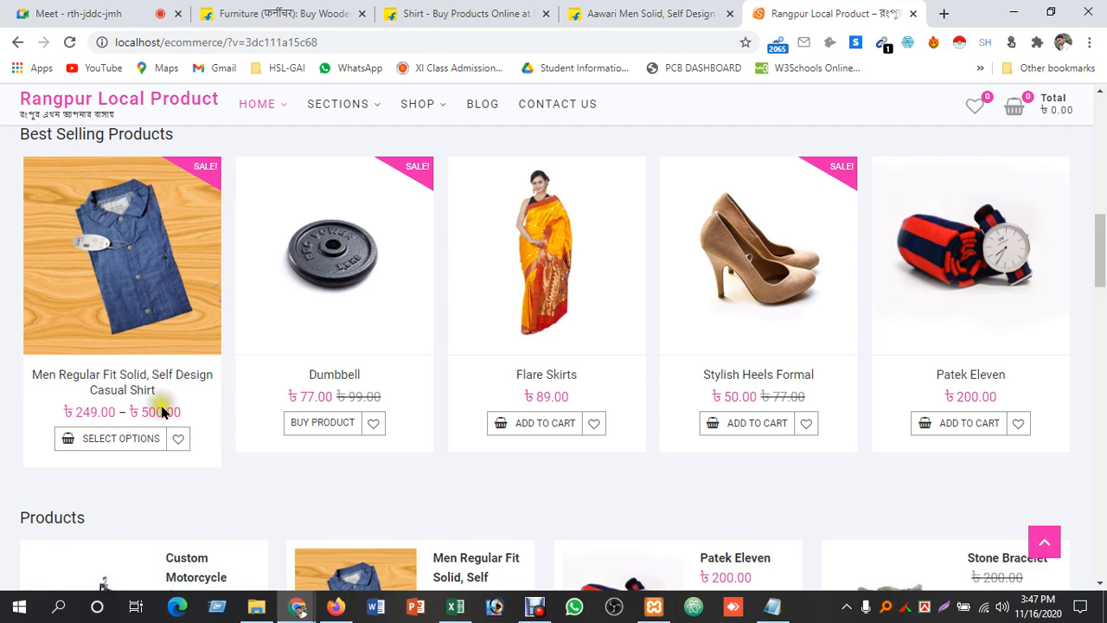
click(137, 391)
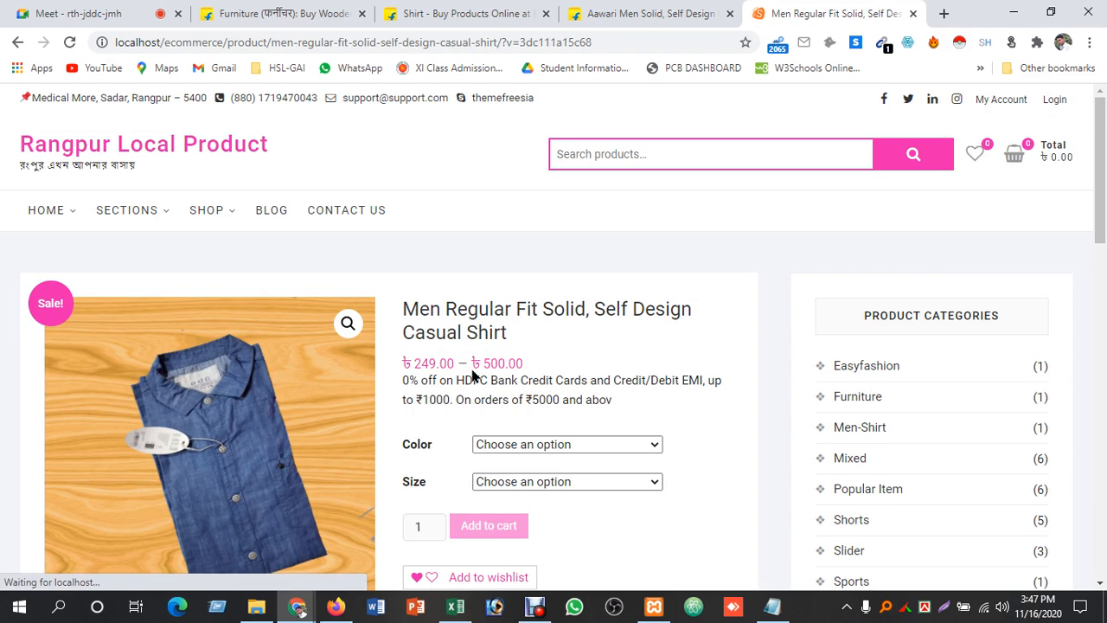
Step: Choose color Black and size M on the shirt's product page to check that variation's price
scroll(487, 365, down, 1)
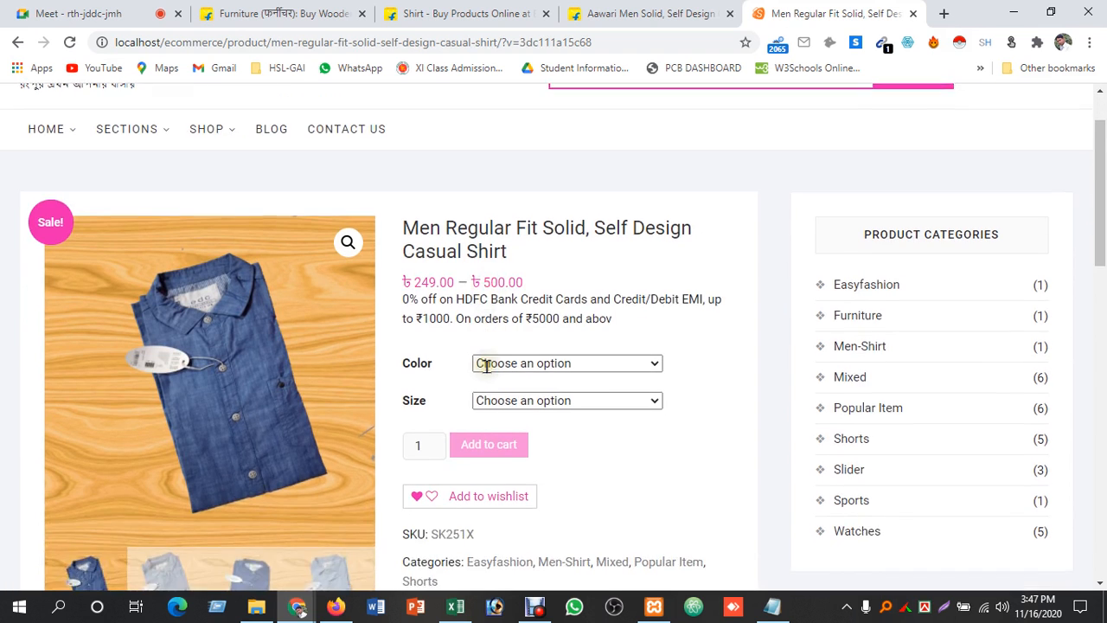
scroll(487, 365, down, 1)
scroll(486, 365, up, 1)
click(588, 364)
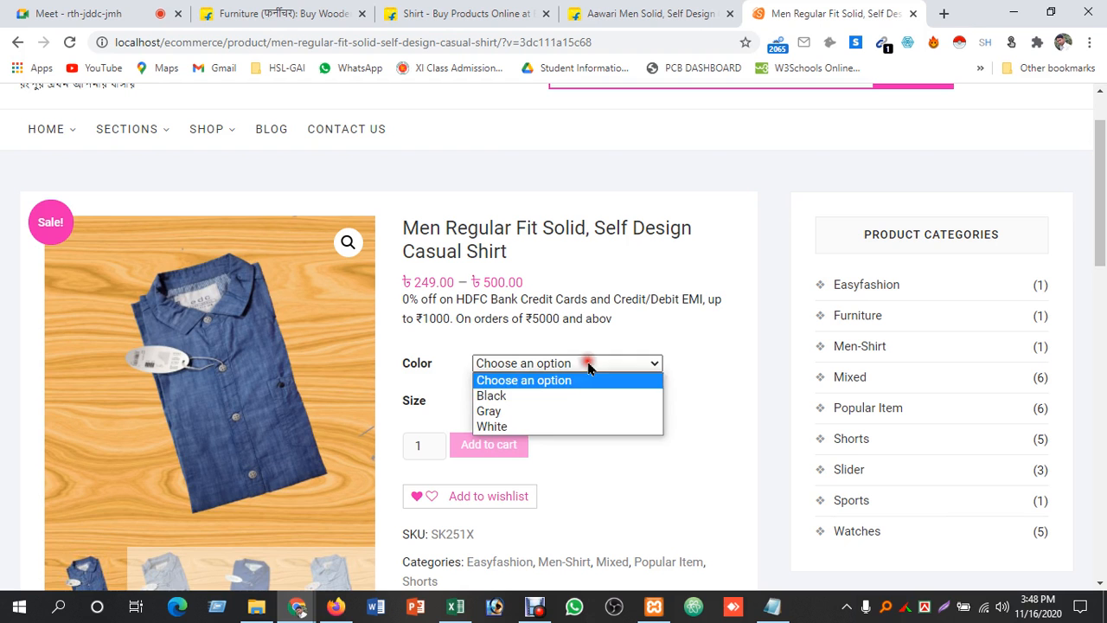
click(562, 394)
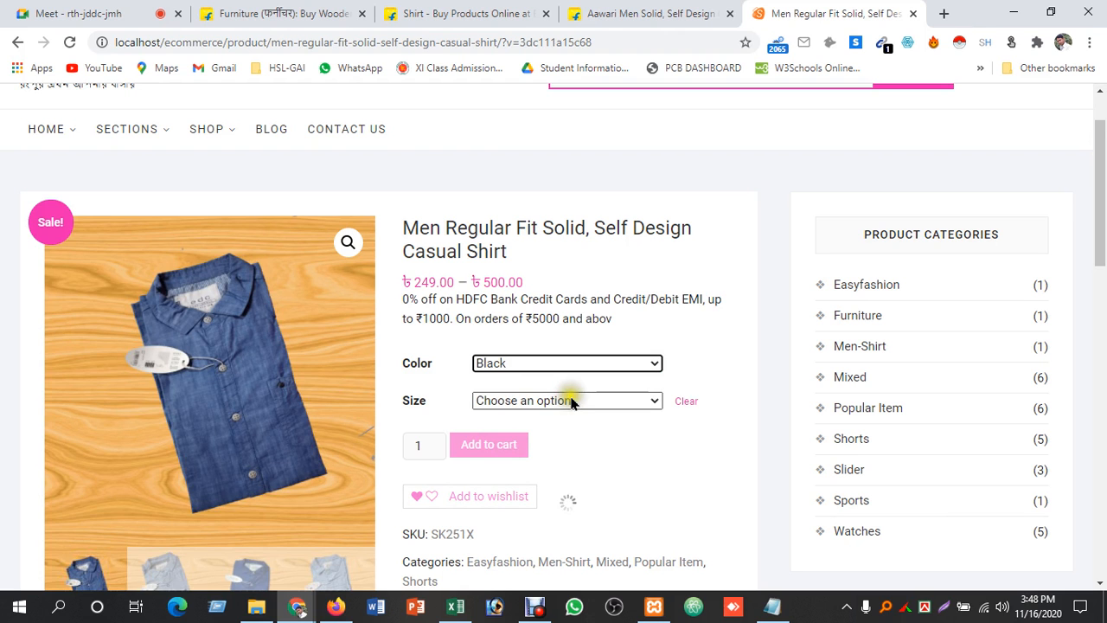
click(567, 400)
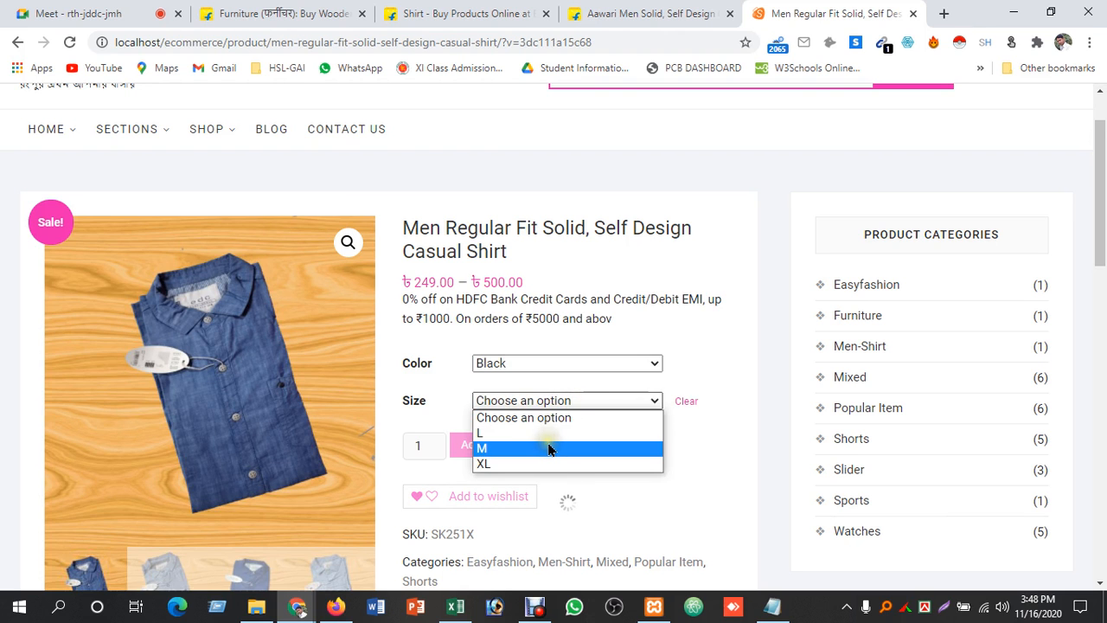
click(549, 448)
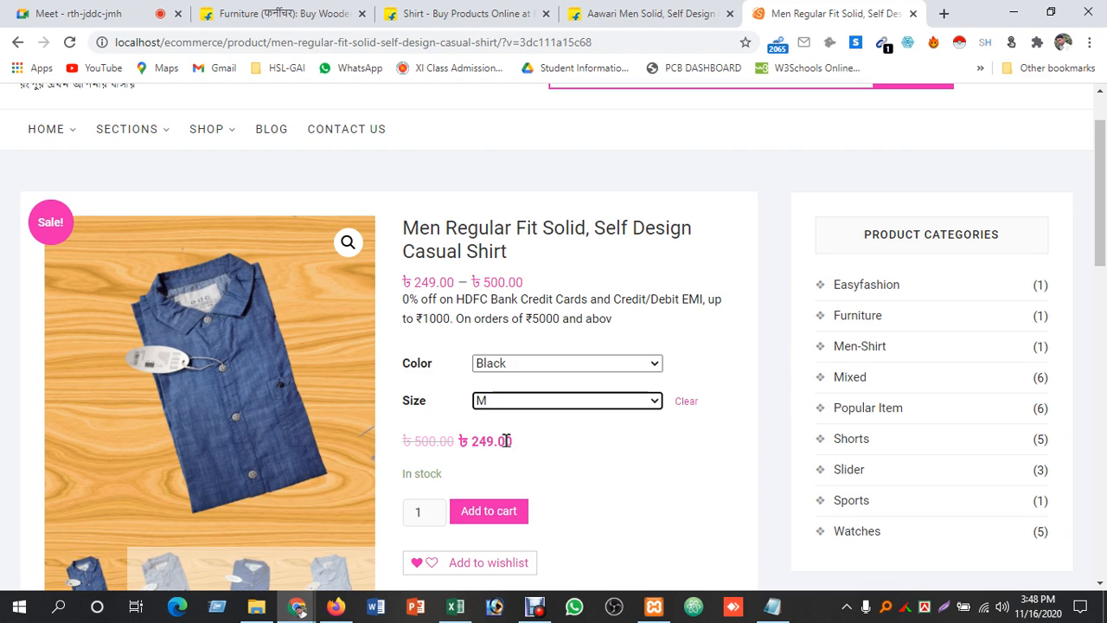
Step: Change the shirt's selected variation to color Gray and size XL to check its price
scroll(506, 441, up, 1)
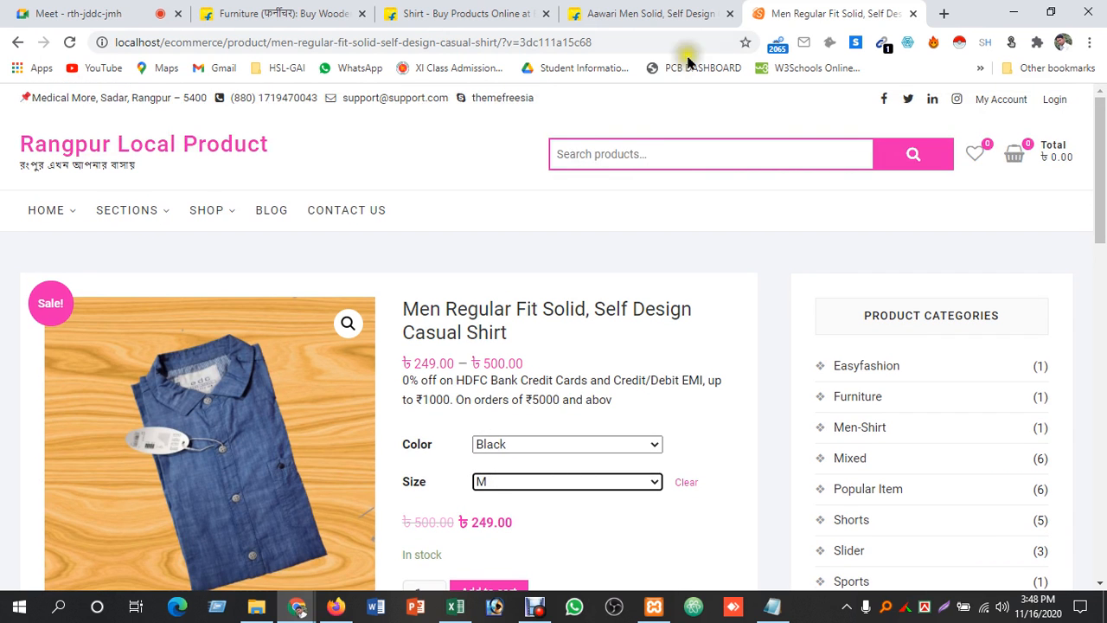
scroll(553, 402, down, 2)
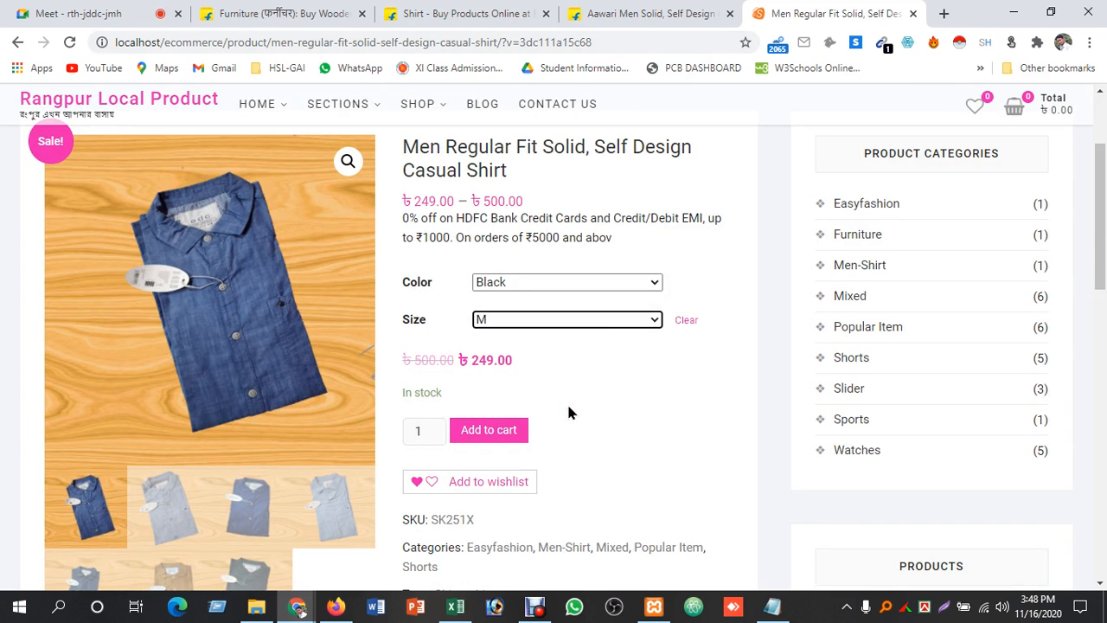
click(586, 282)
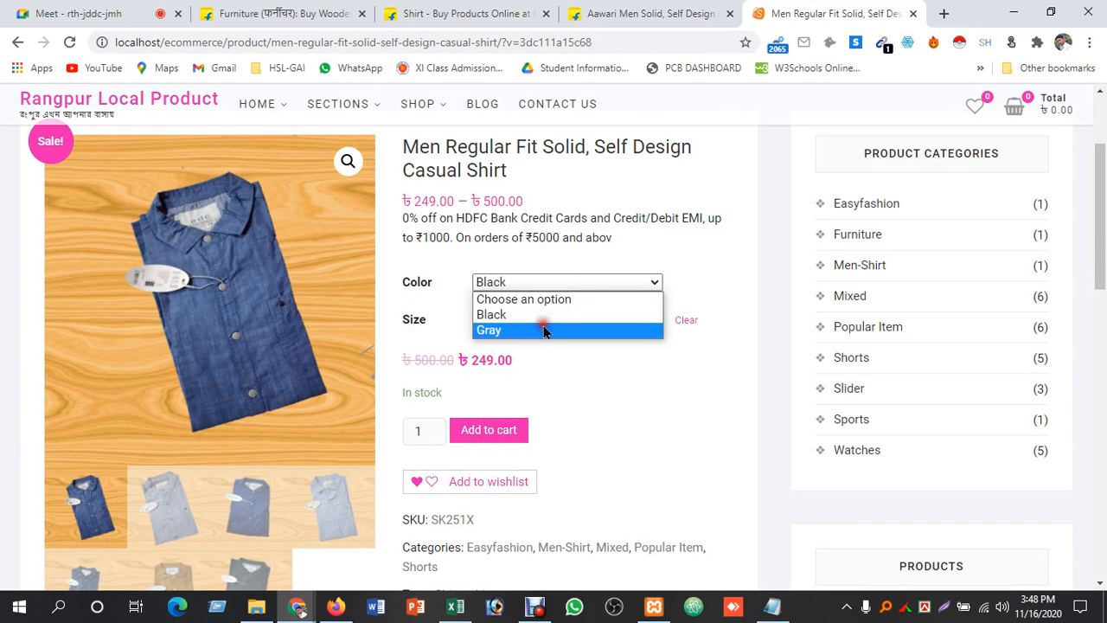
click(541, 329)
click(543, 320)
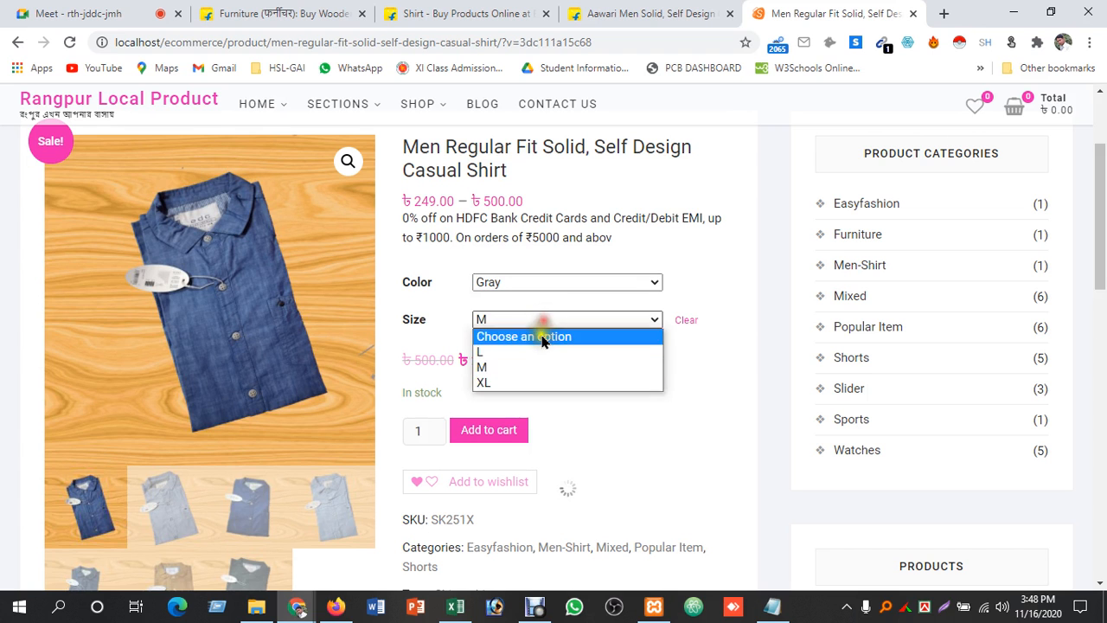
click(541, 383)
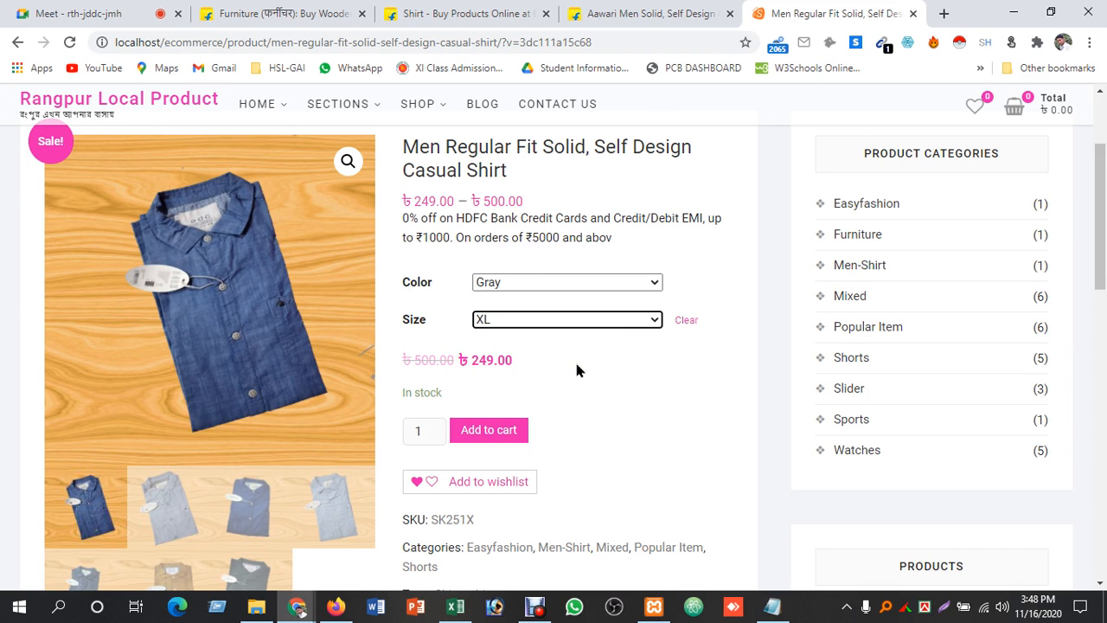
Step: View several of the shirt's gallery images on the product page, finishing with the first one in the second row
mouse_move(216, 230)
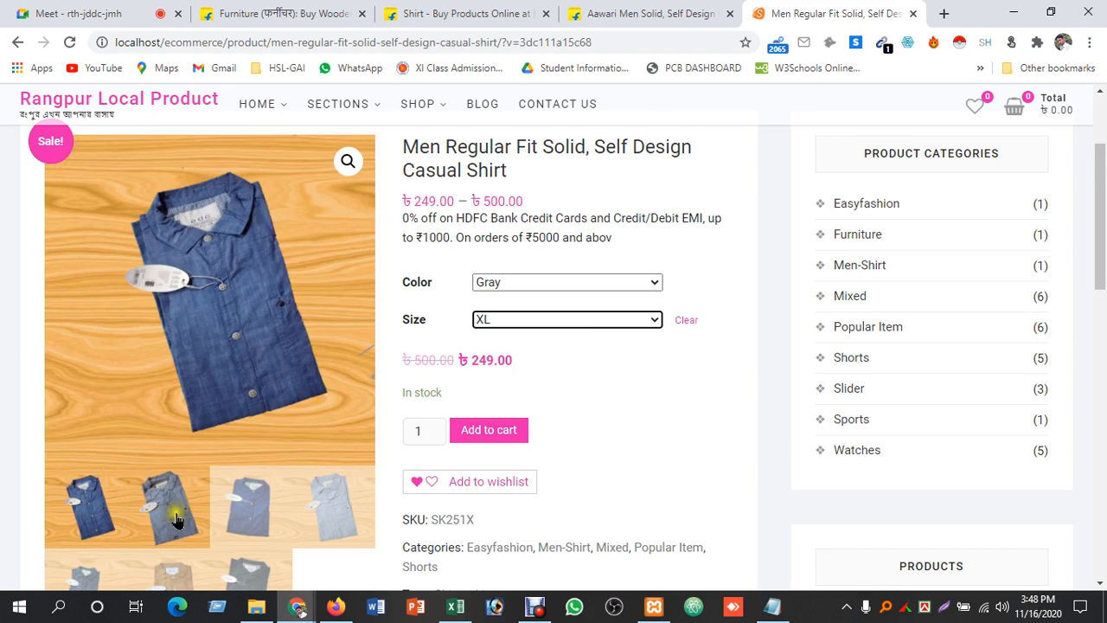
scroll(197, 447, down, 1)
click(246, 428)
click(319, 428)
click(270, 517)
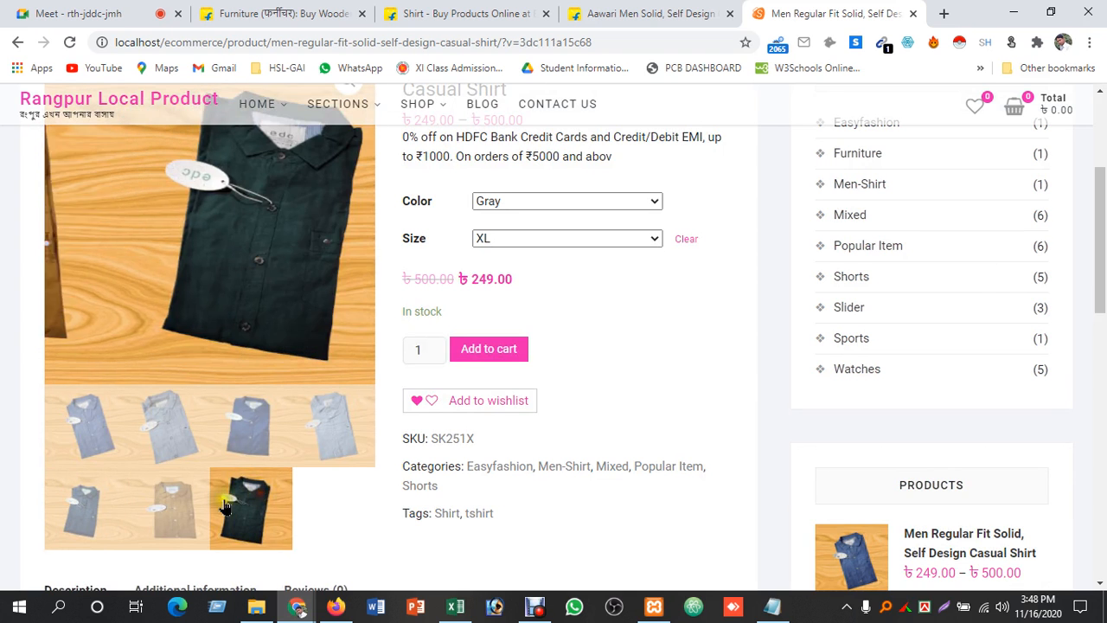
click(196, 507)
click(69, 507)
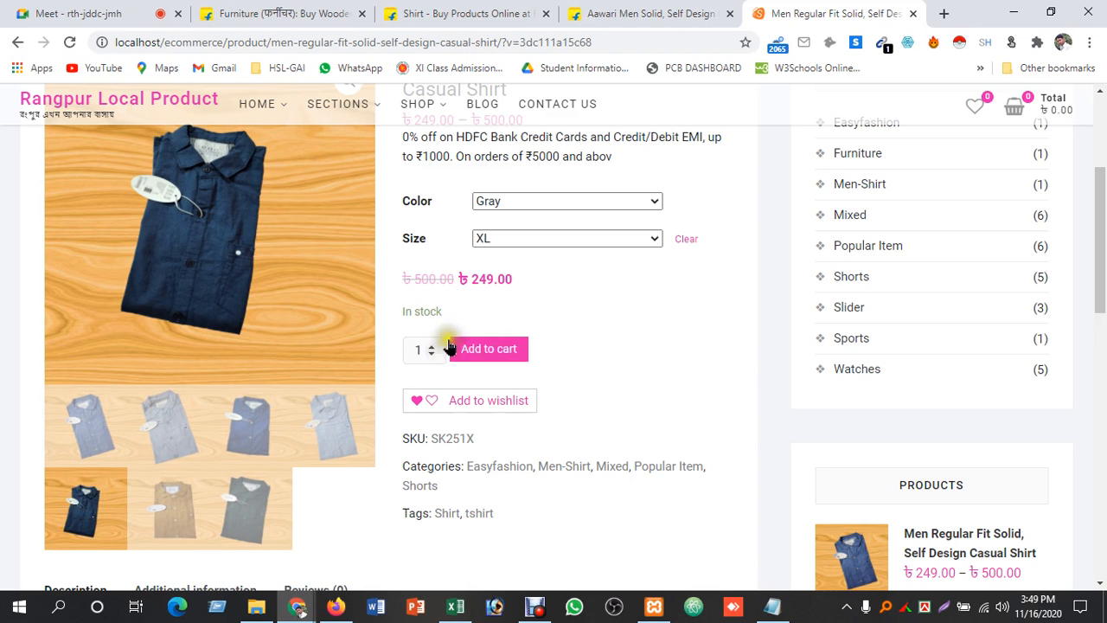
Step: Check the shirt's quantity field, description and additional information, and look over the related products
click(413, 349)
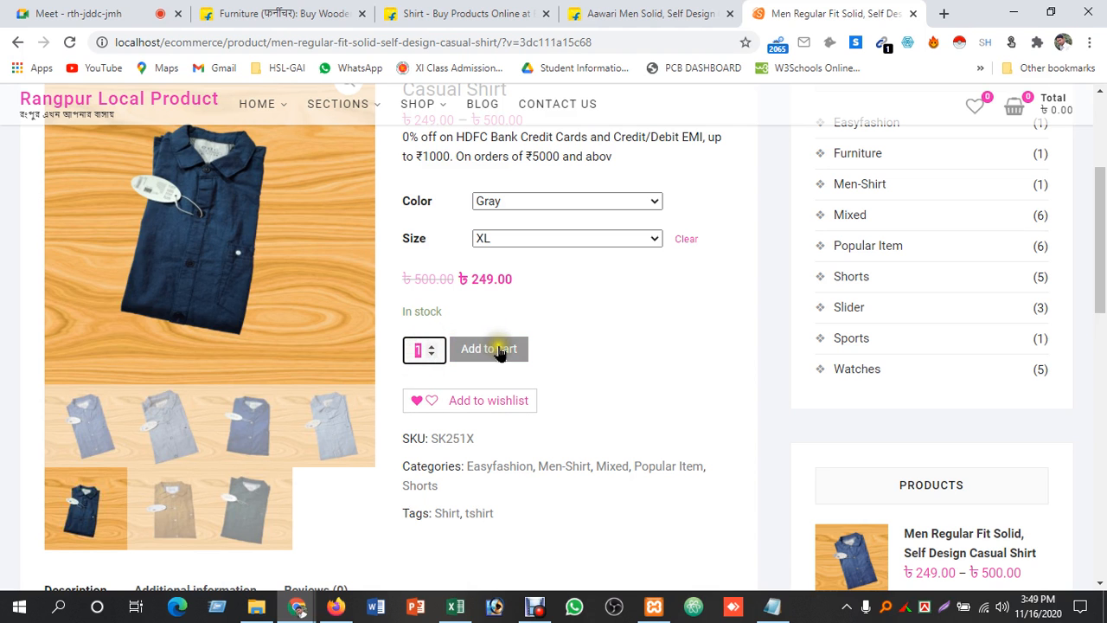
scroll(598, 353, down, 1)
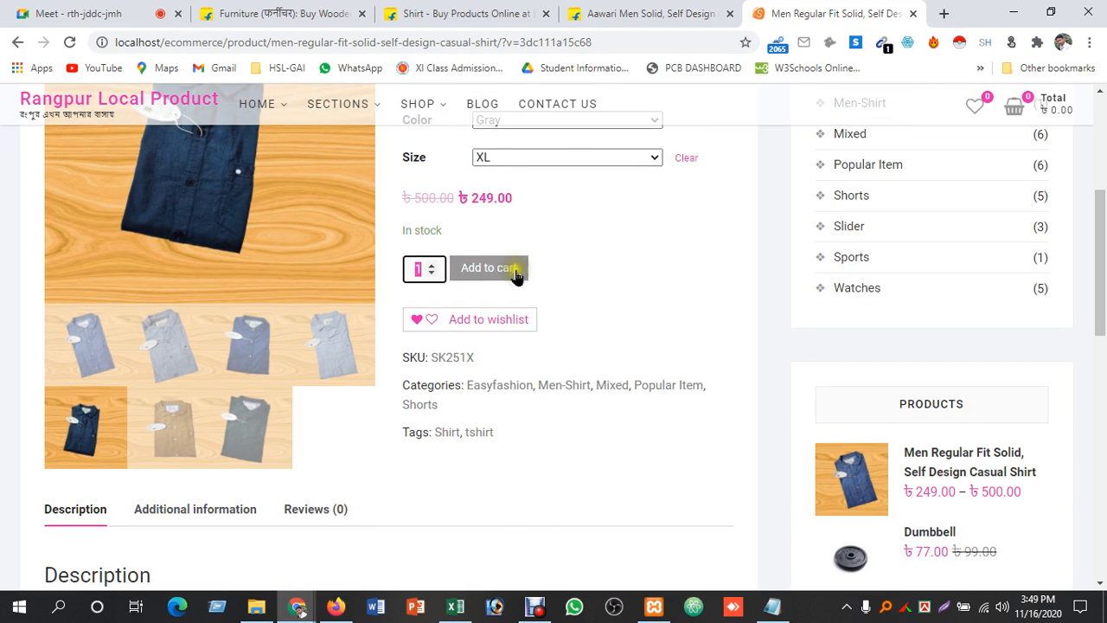
scroll(573, 329, down, 3)
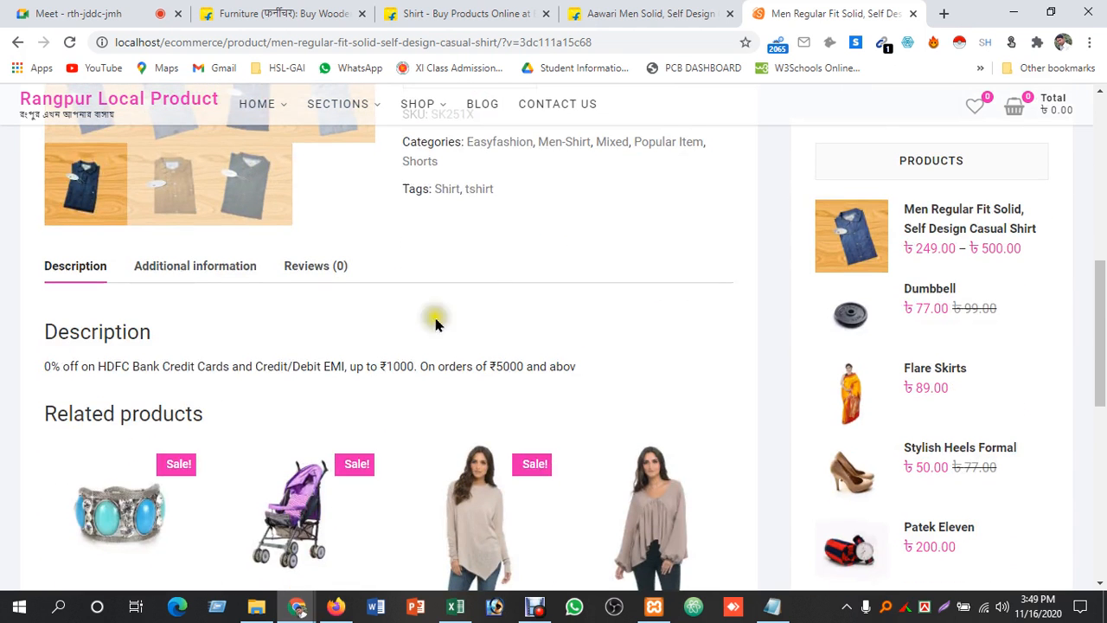
click(237, 266)
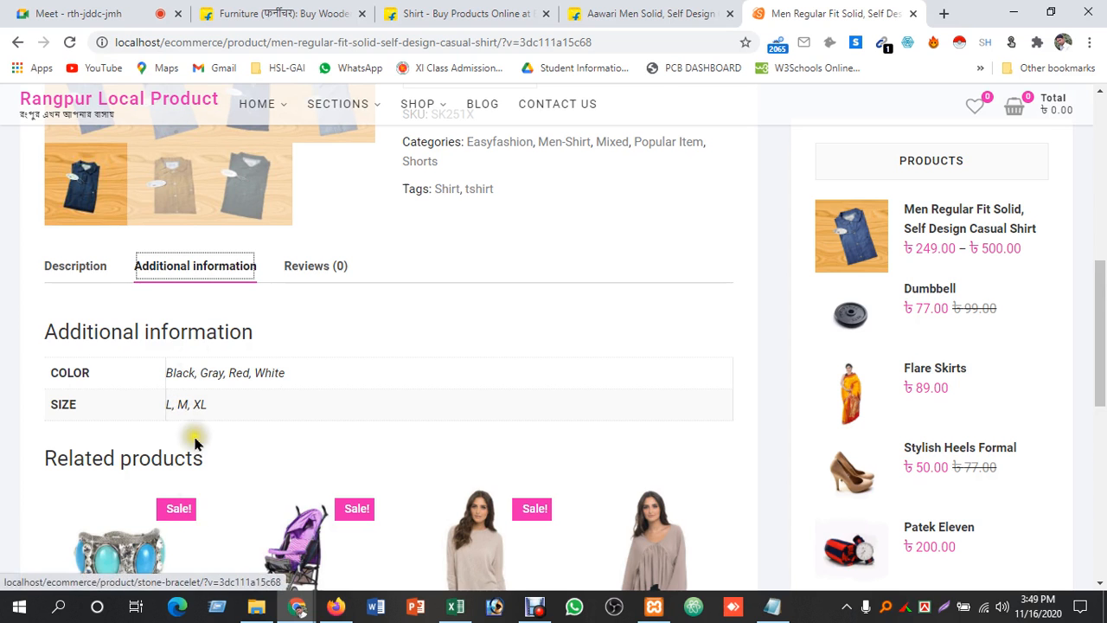
scroll(198, 532, down, 2)
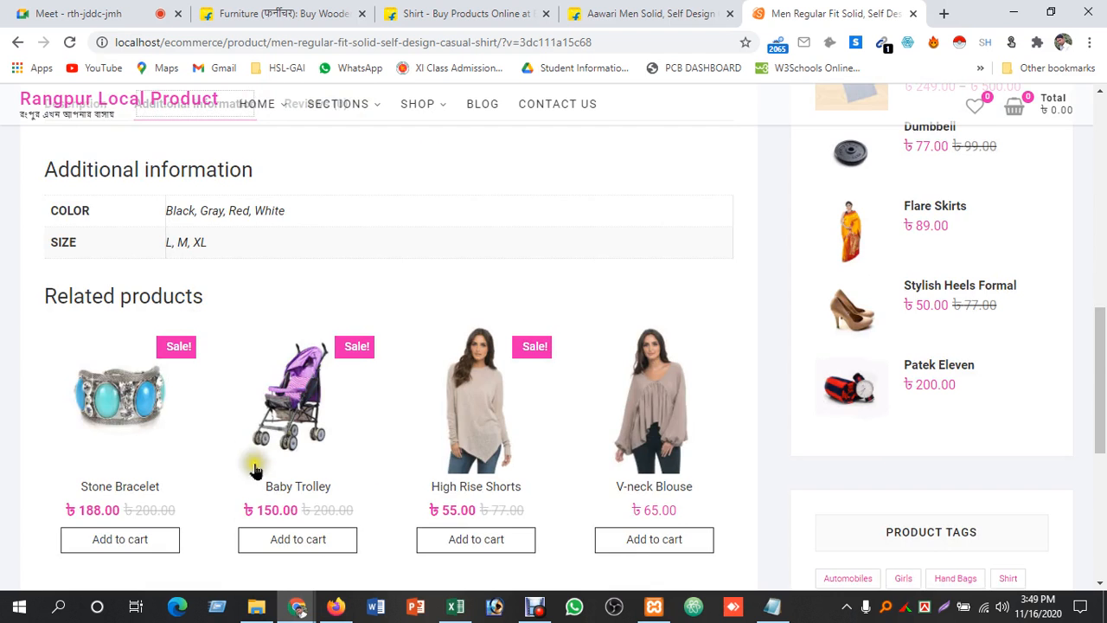
Step: Add the gray XL casual shirt to the cart from its product page
scroll(252, 484, down, 3)
scroll(260, 467, up, 5)
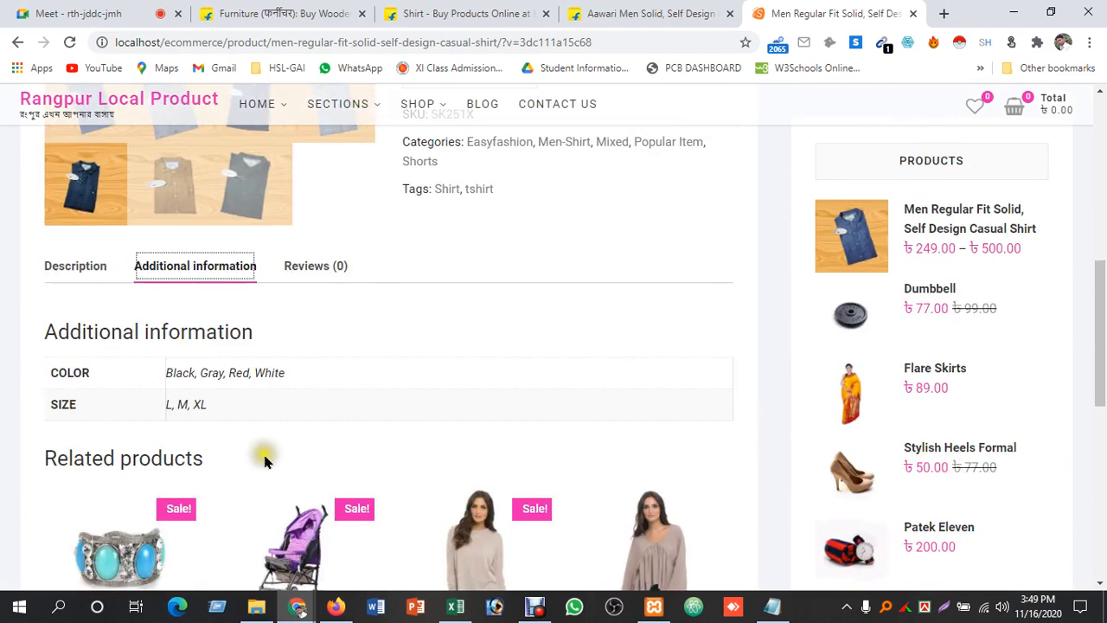
scroll(242, 397, up, 2)
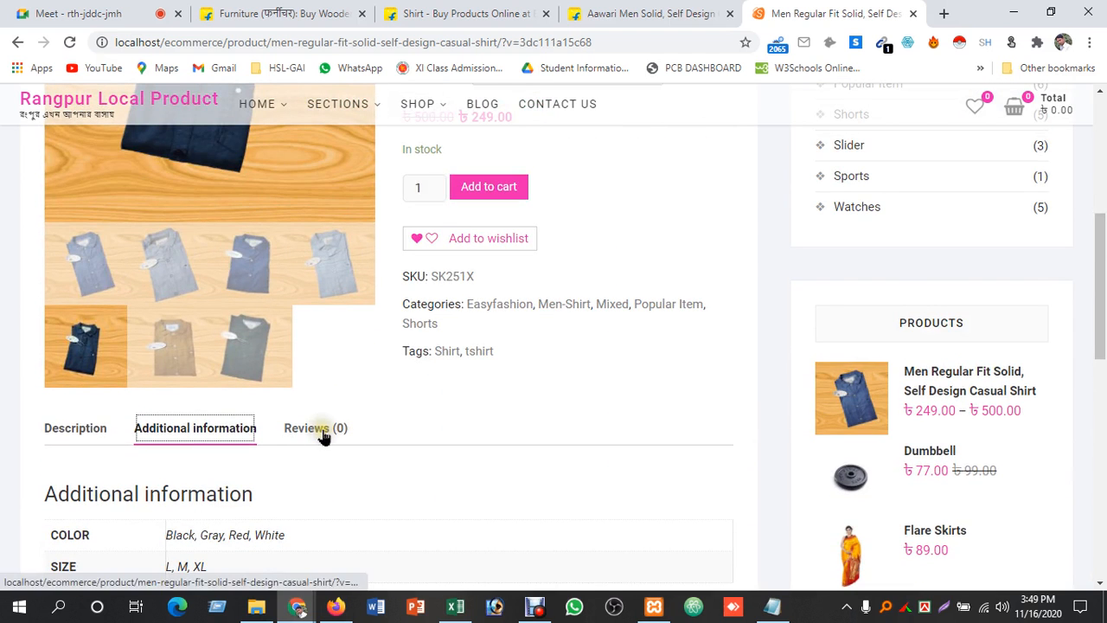
scroll(524, 388, up, 2)
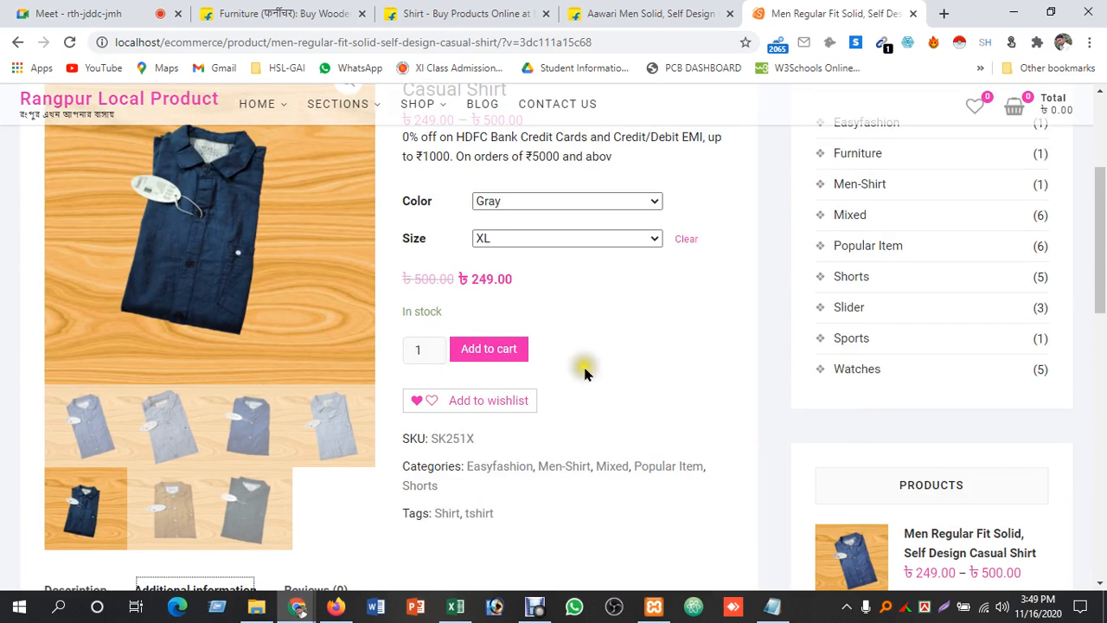
click(493, 349)
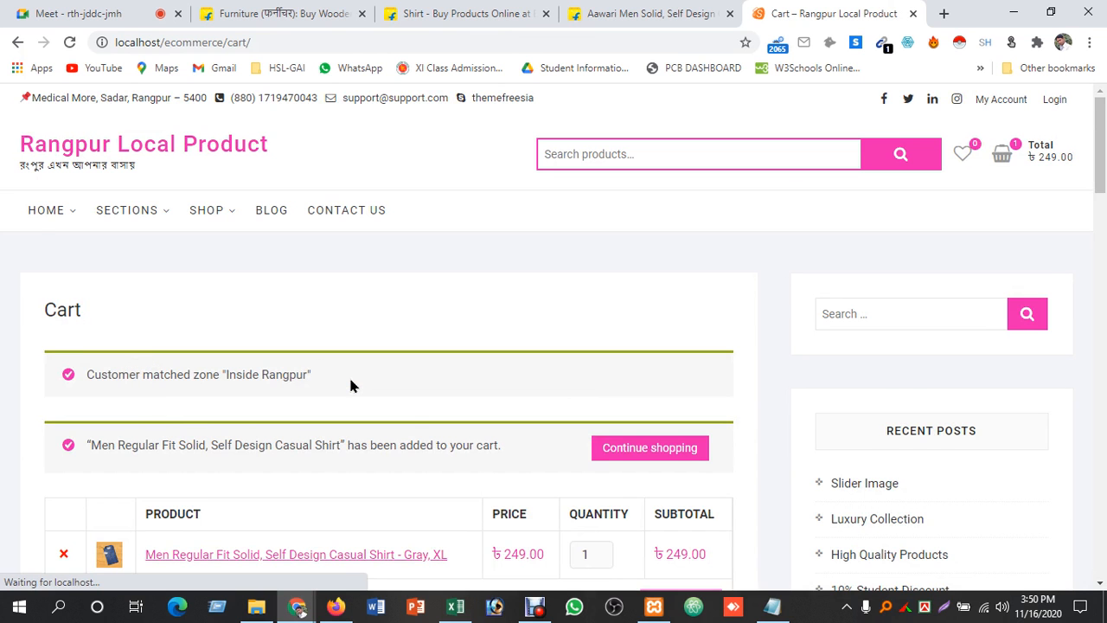
Step: Set the gray XL shirt's cart quantity to 4, update the cart and check the shipping cost and total
scroll(350, 385, down, 1)
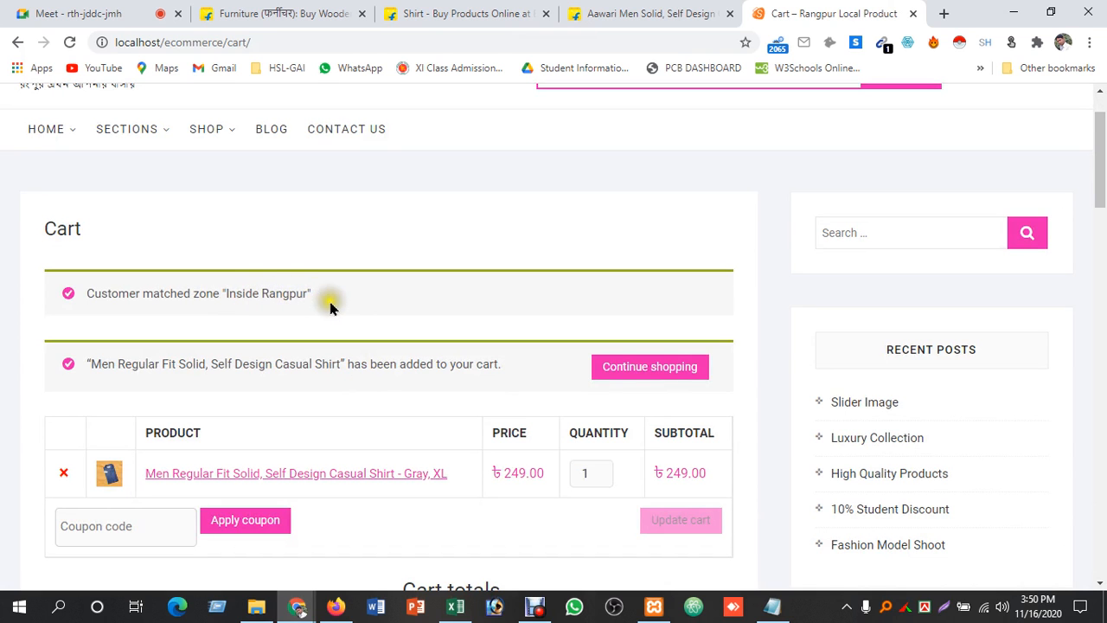
scroll(346, 310, down, 2)
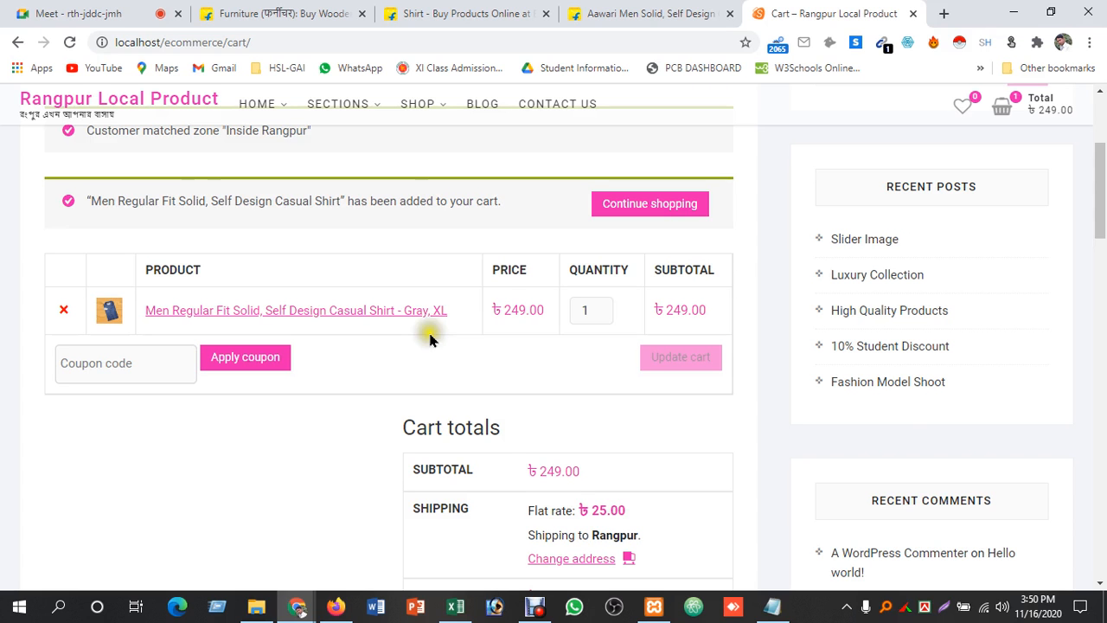
scroll(430, 337, down, 2)
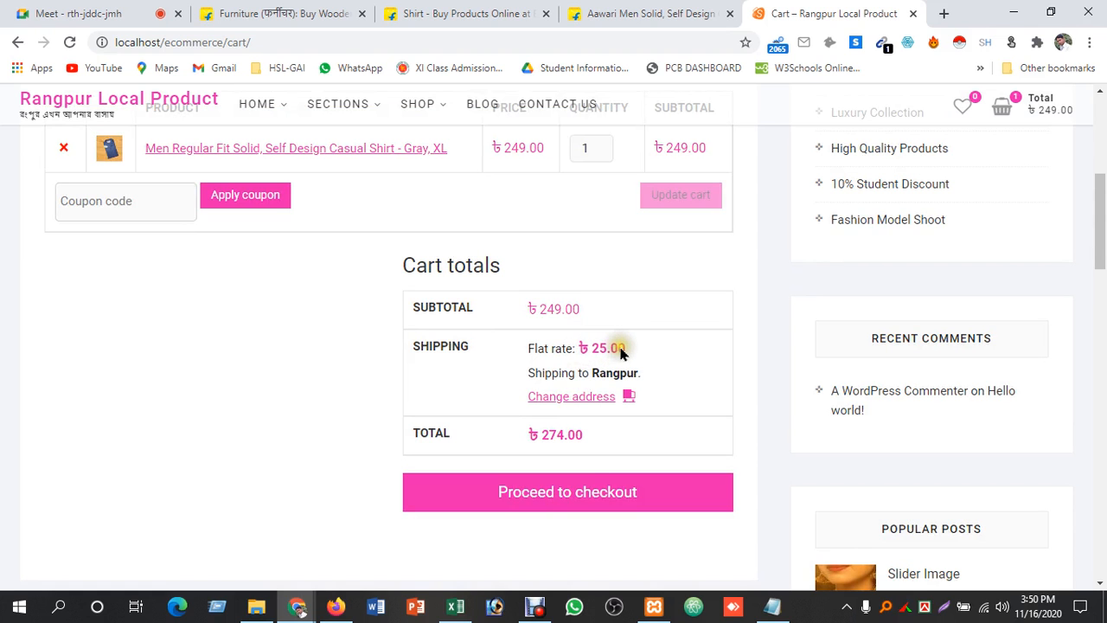
scroll(621, 353, up, 2)
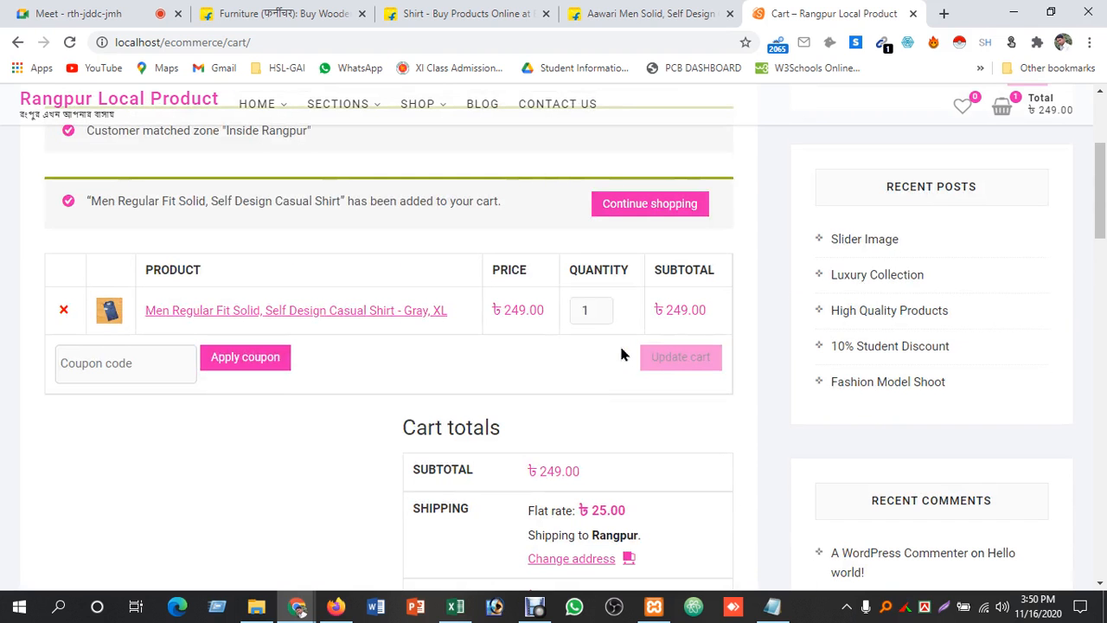
click(598, 306)
click(602, 308)
click(603, 307)
click(657, 357)
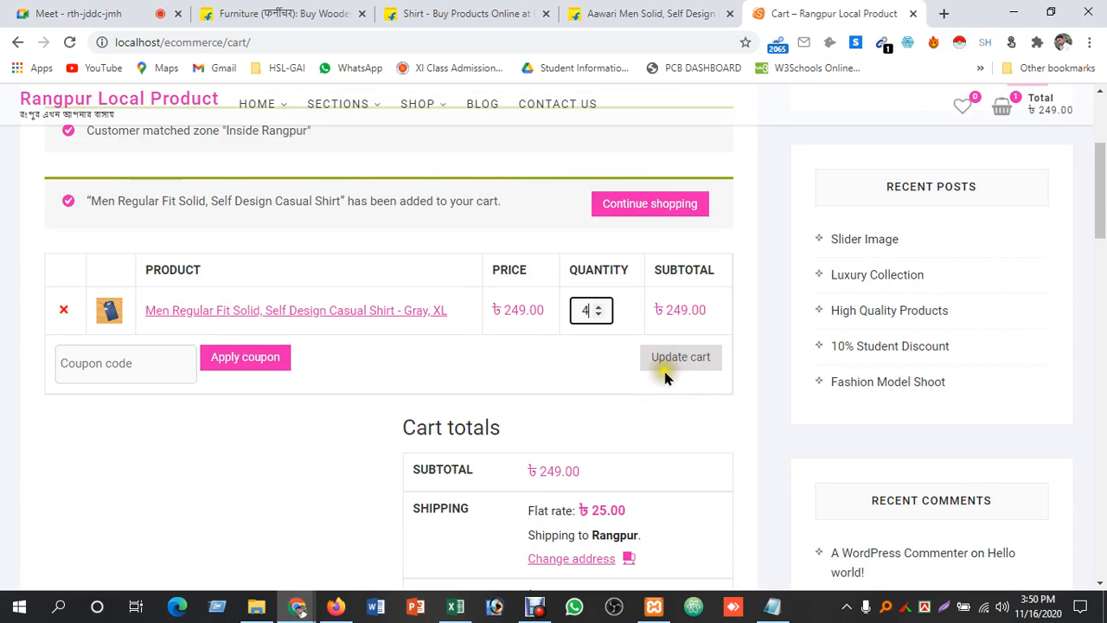
click(681, 361)
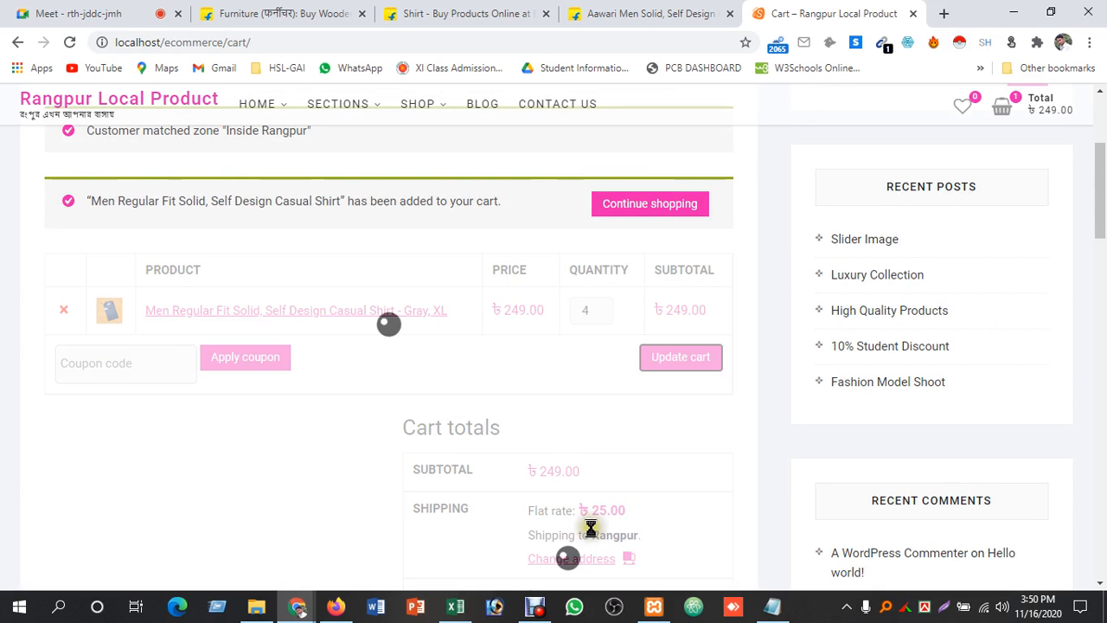
scroll(662, 524, down, 1)
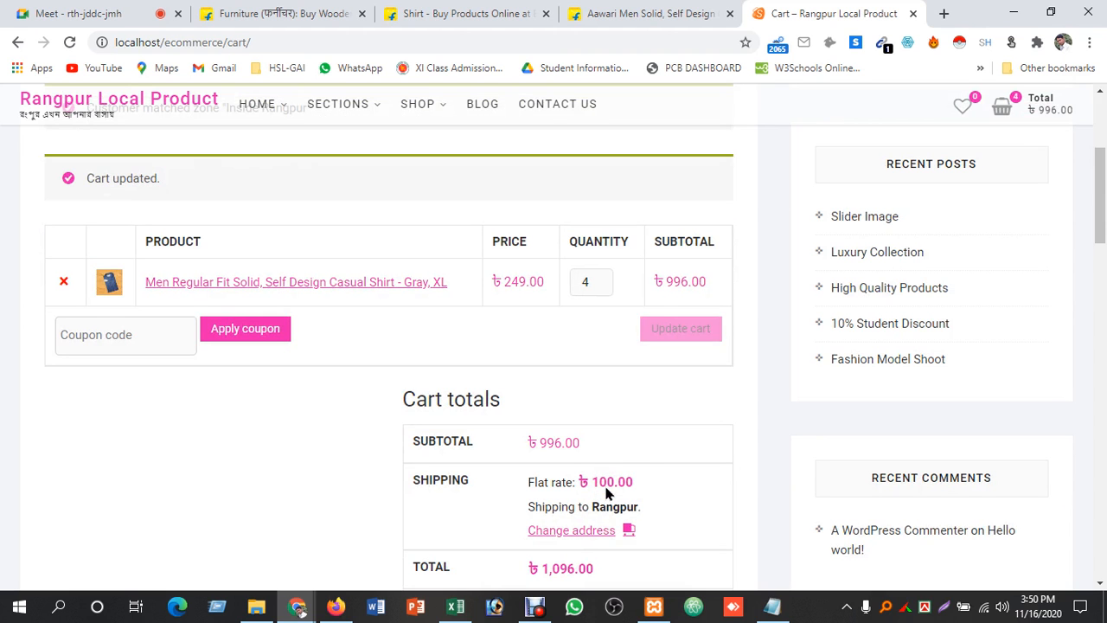
scroll(607, 494, down, 1)
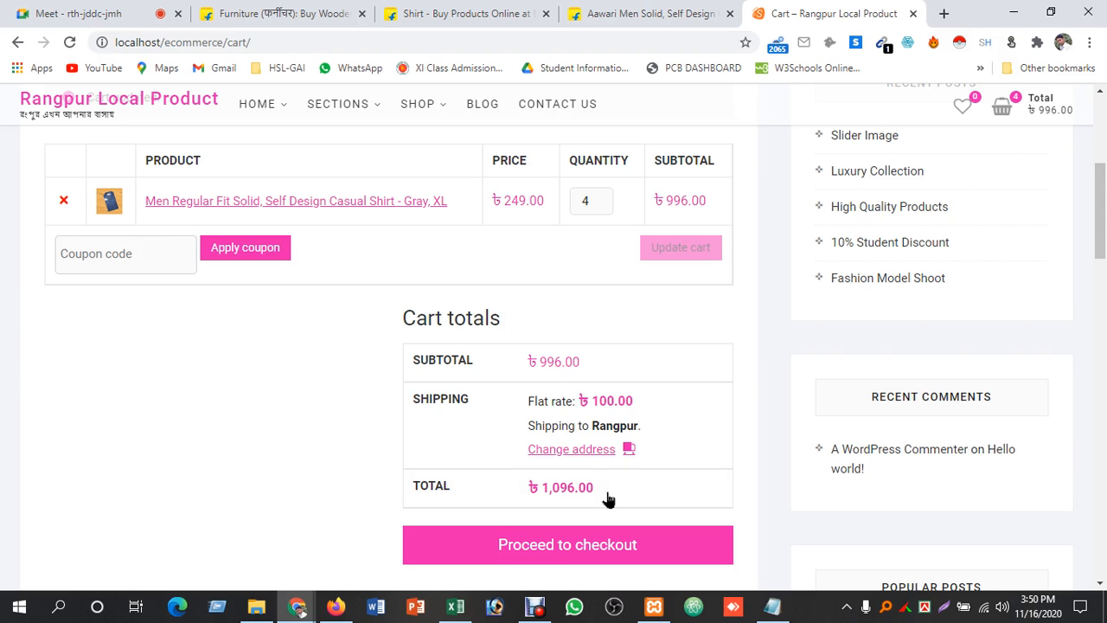
scroll(589, 424, up, 2)
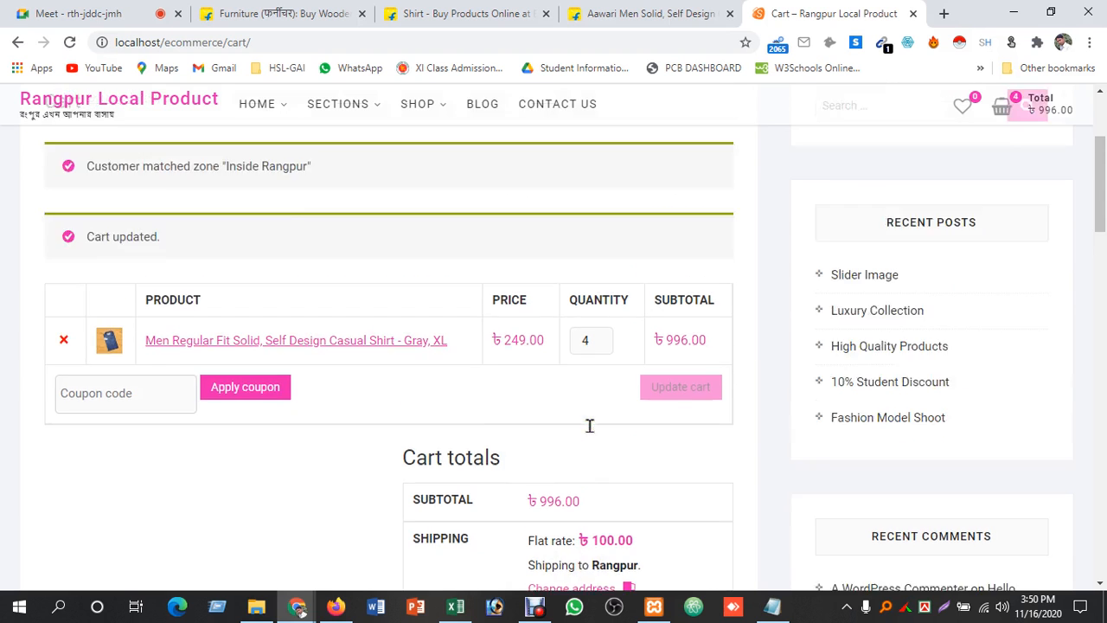
scroll(589, 425, up, 3)
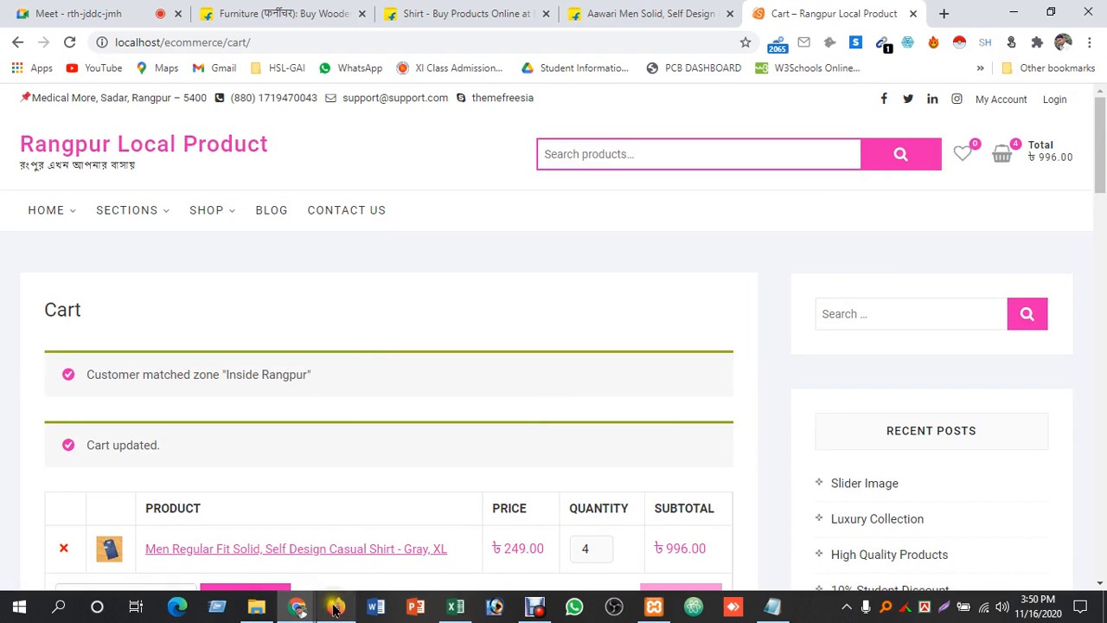
Step: Switch to the product editing page in Firefox and leave it for the WooCommerce settings
click(337, 605)
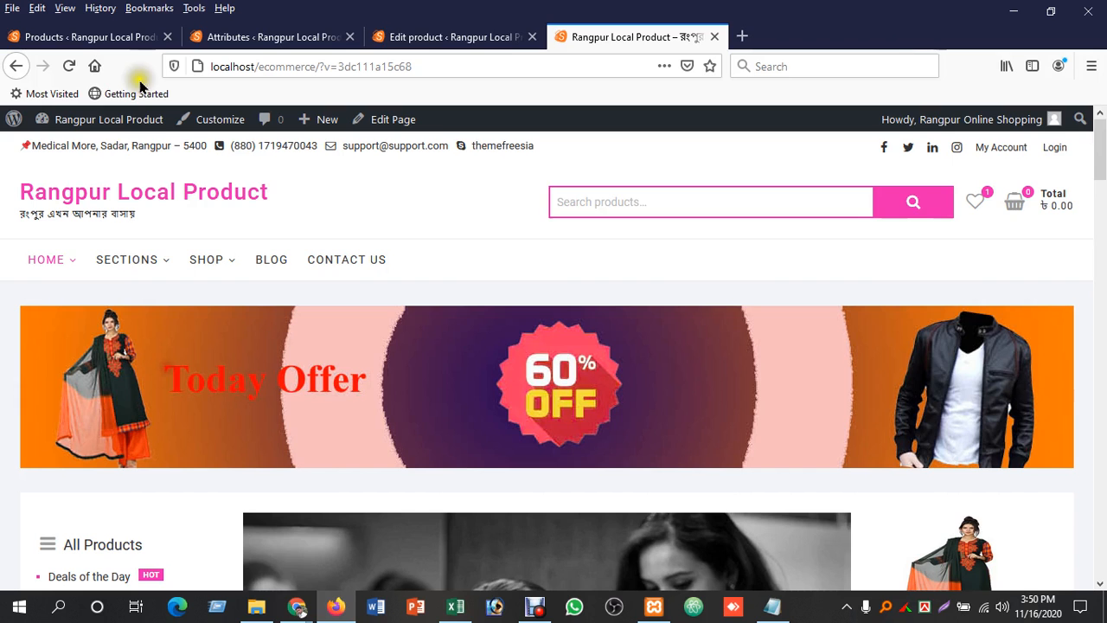
click(455, 40)
mouse_move(80, 308)
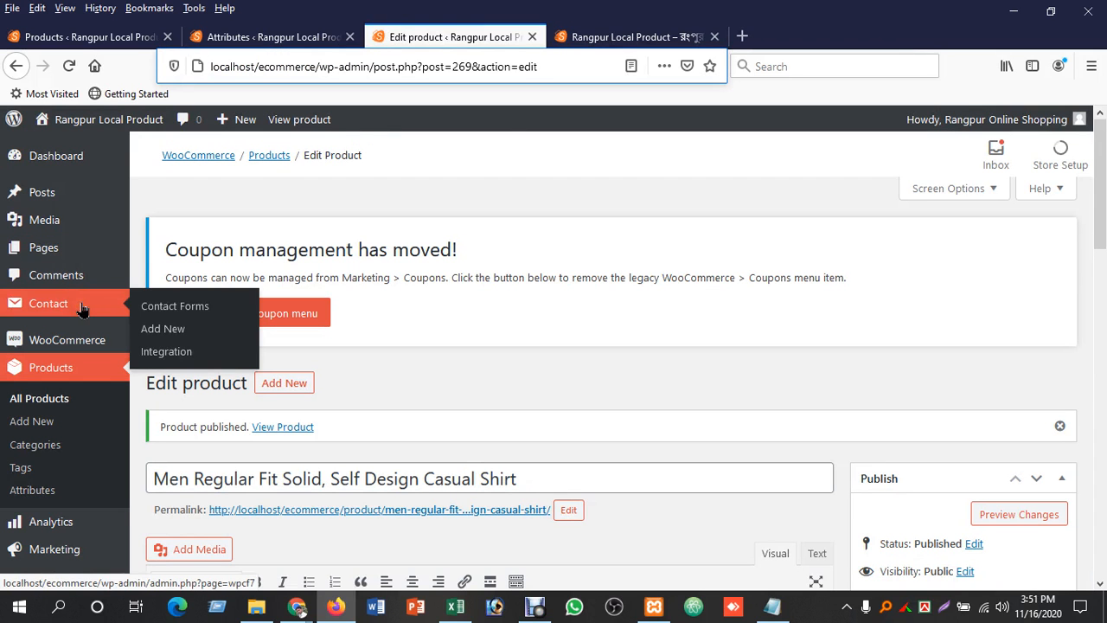
mouse_move(65, 344)
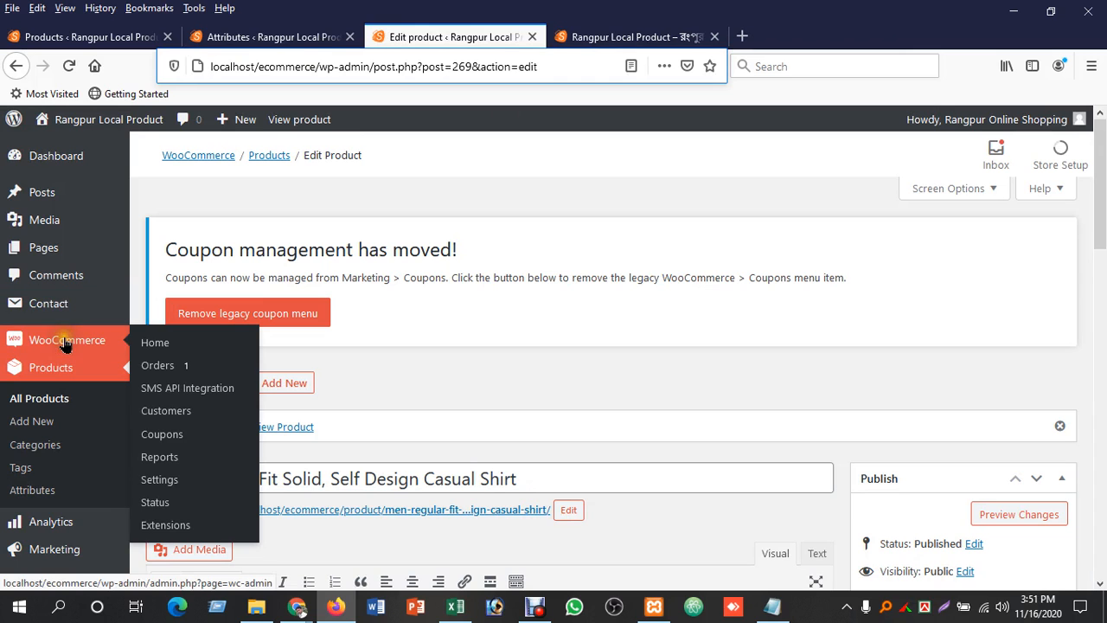
click(92, 342)
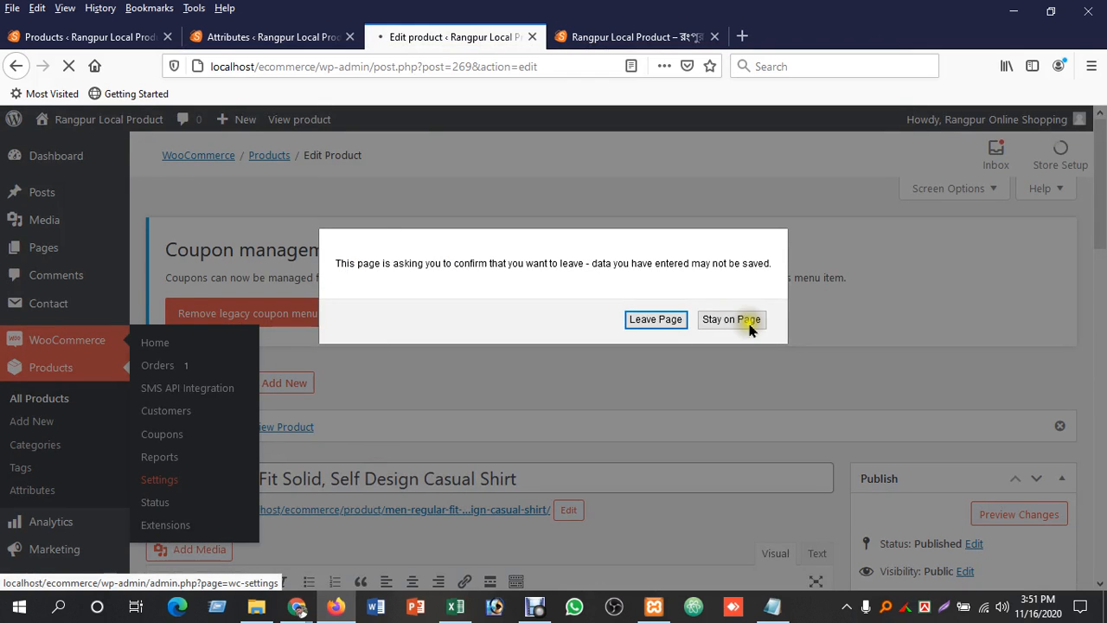
click(702, 322)
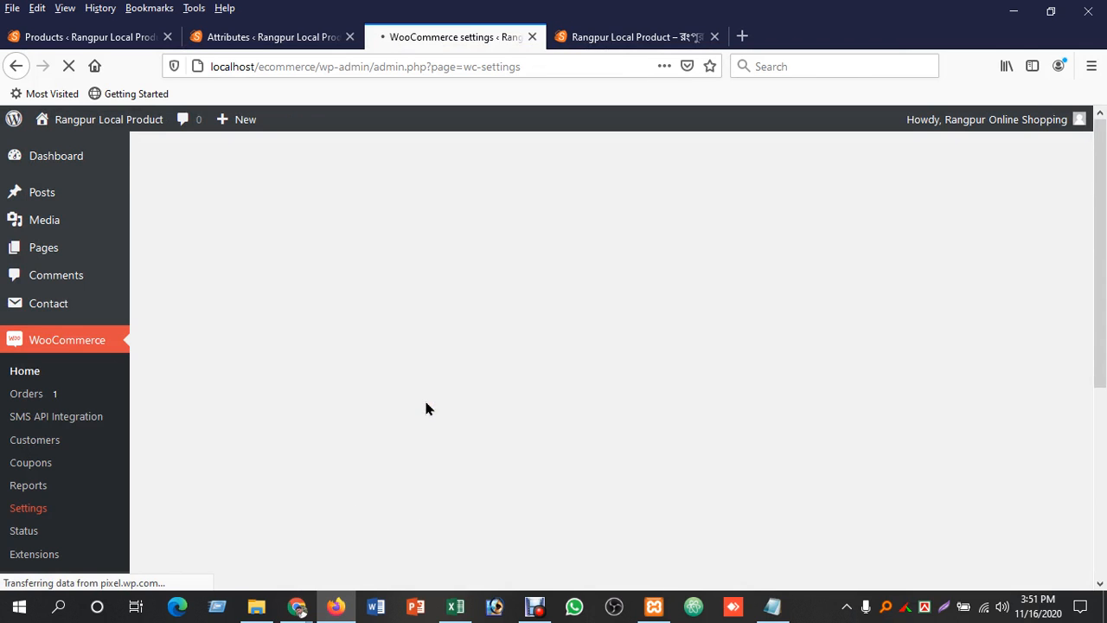
Step: Look over the general store settings and open the Flat rate settings of the Inside Rangpur shipping zone
click(483, 395)
scroll(482, 395, down, 2)
scroll(483, 395, up, 2)
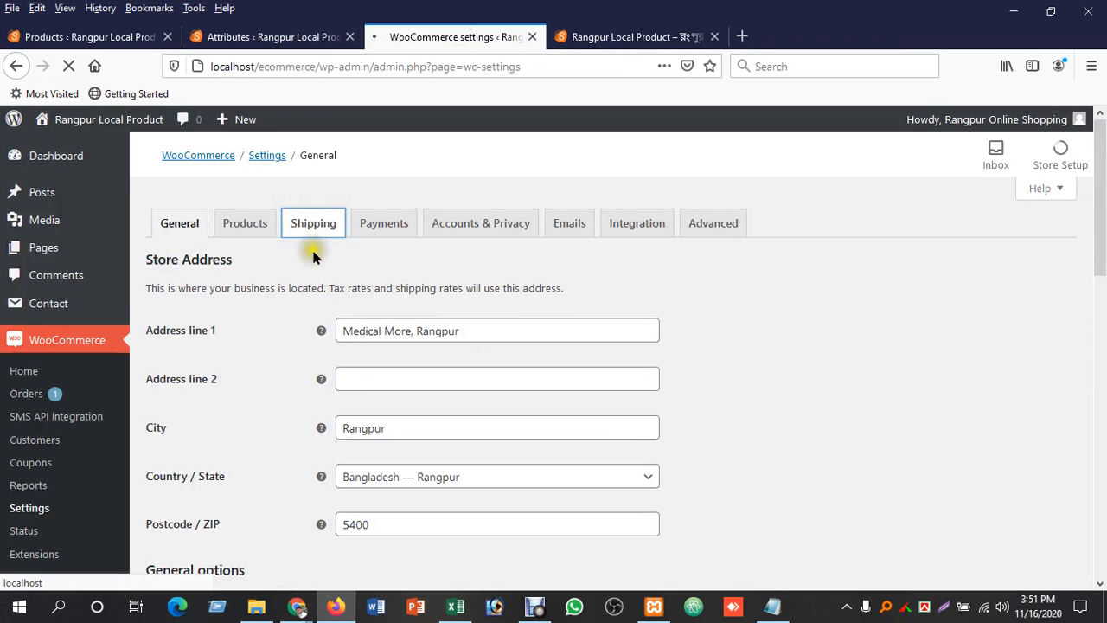
scroll(314, 253, down, 4)
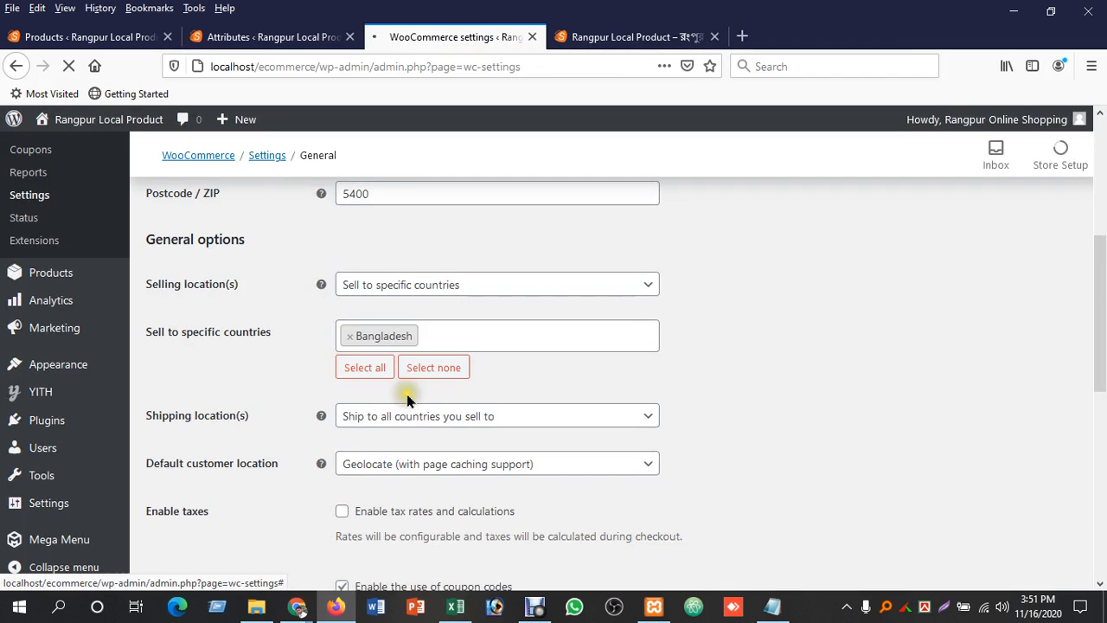
scroll(299, 430, down, 2)
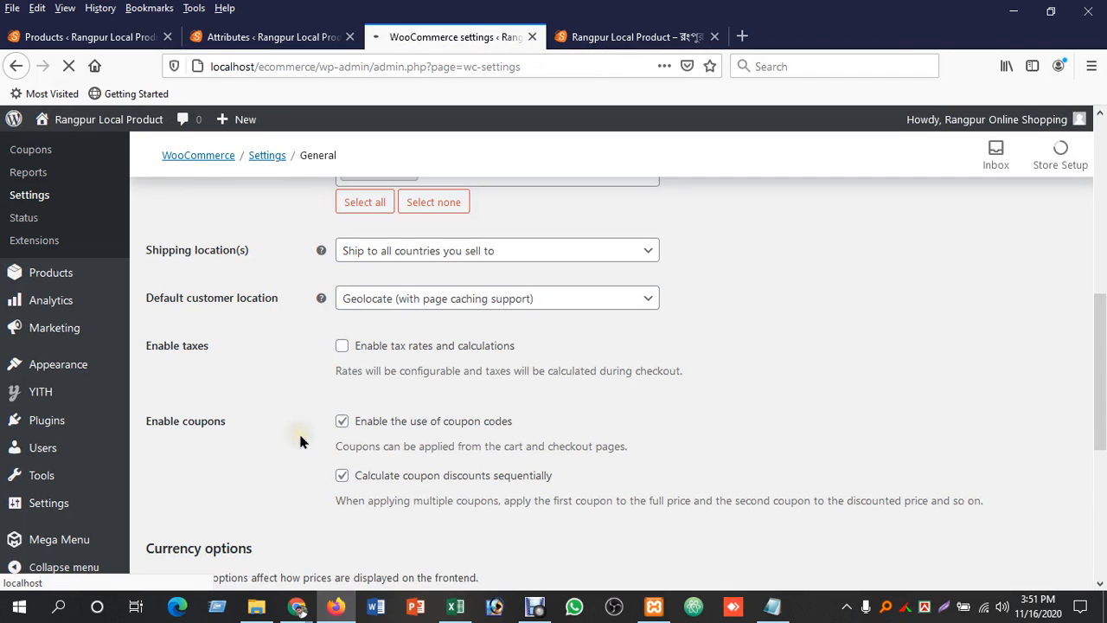
scroll(477, 403, down, 4)
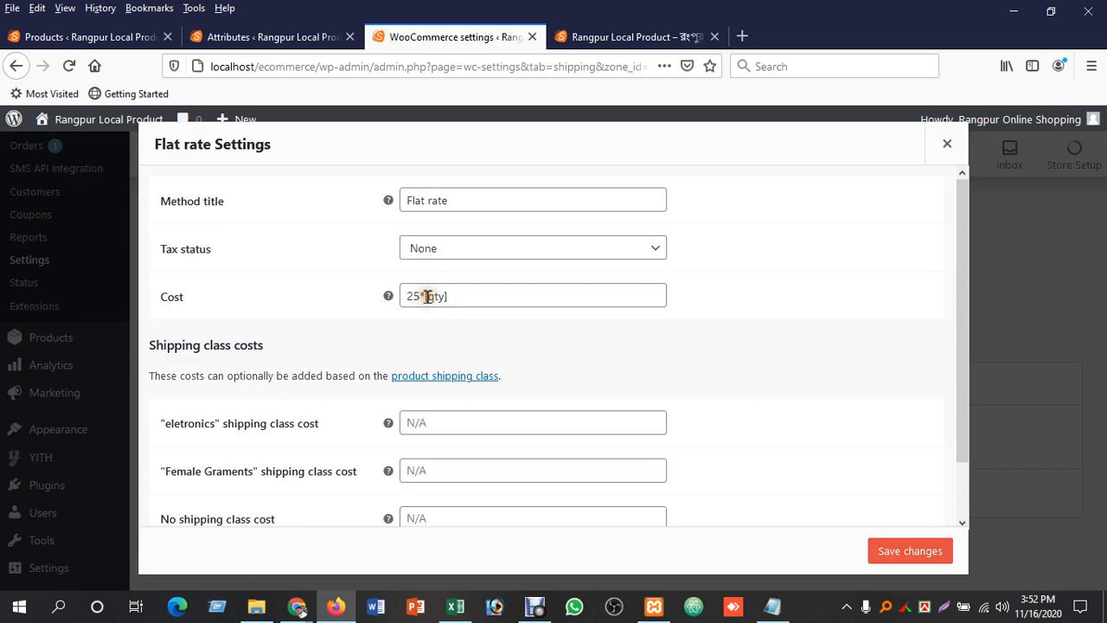
Step: Remove the quantity multiplier from the flat rate's cost so that it is 25, and save the changes
click(445, 298)
drag(451, 299, 424, 296)
key(BackSpace)
click(910, 551)
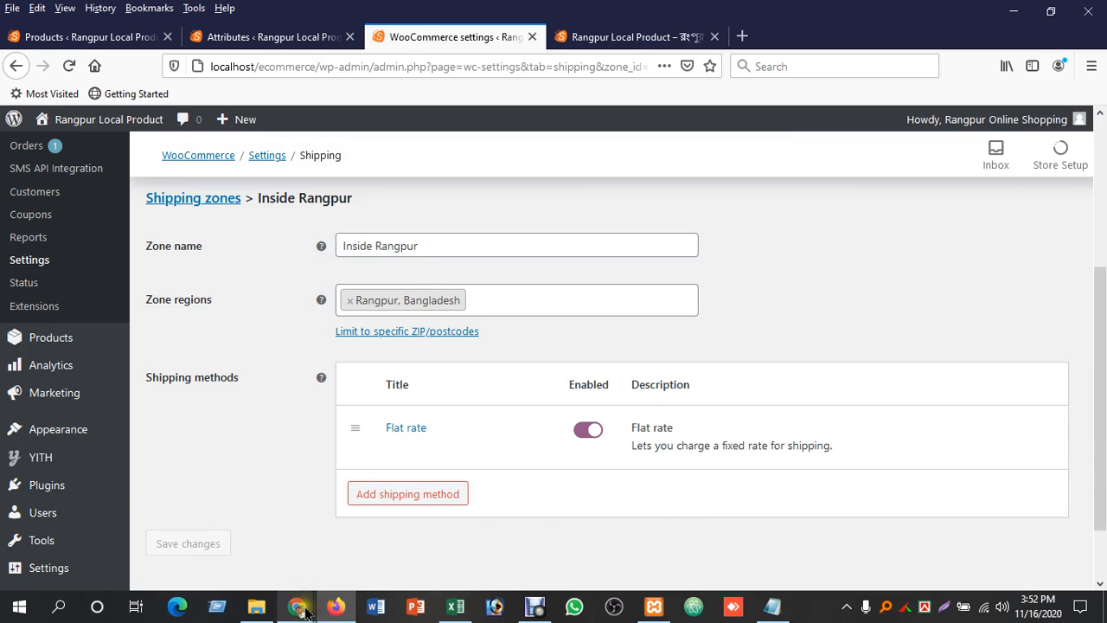
Step: Switch back to the cart in Chrome, reload it and check the shipping cost and total
mouse_move(299, 603)
click(268, 556)
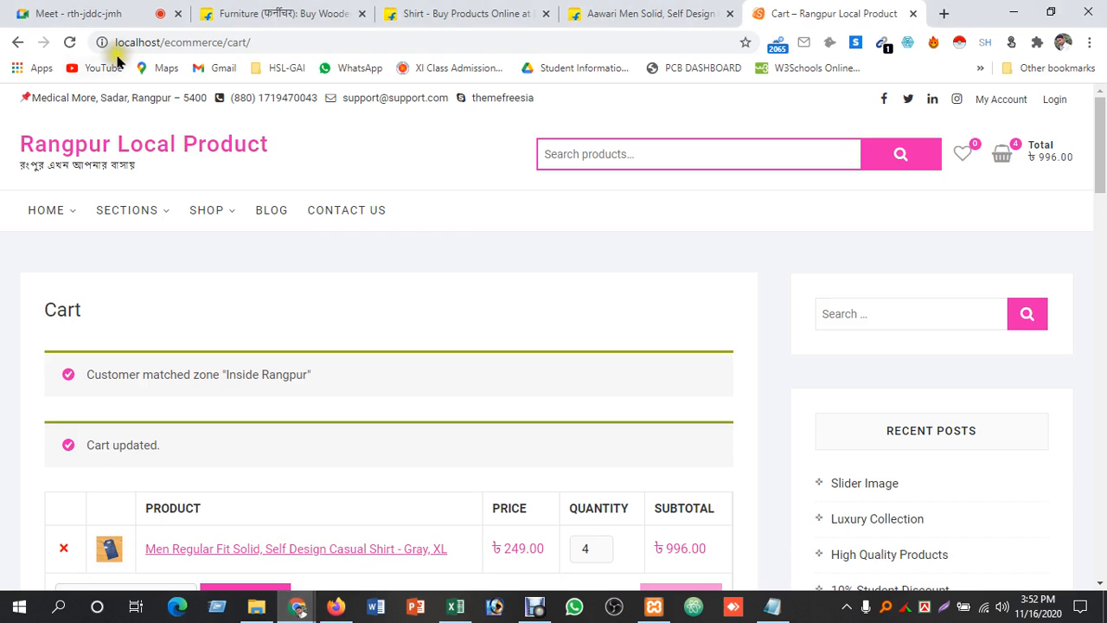
click(69, 42)
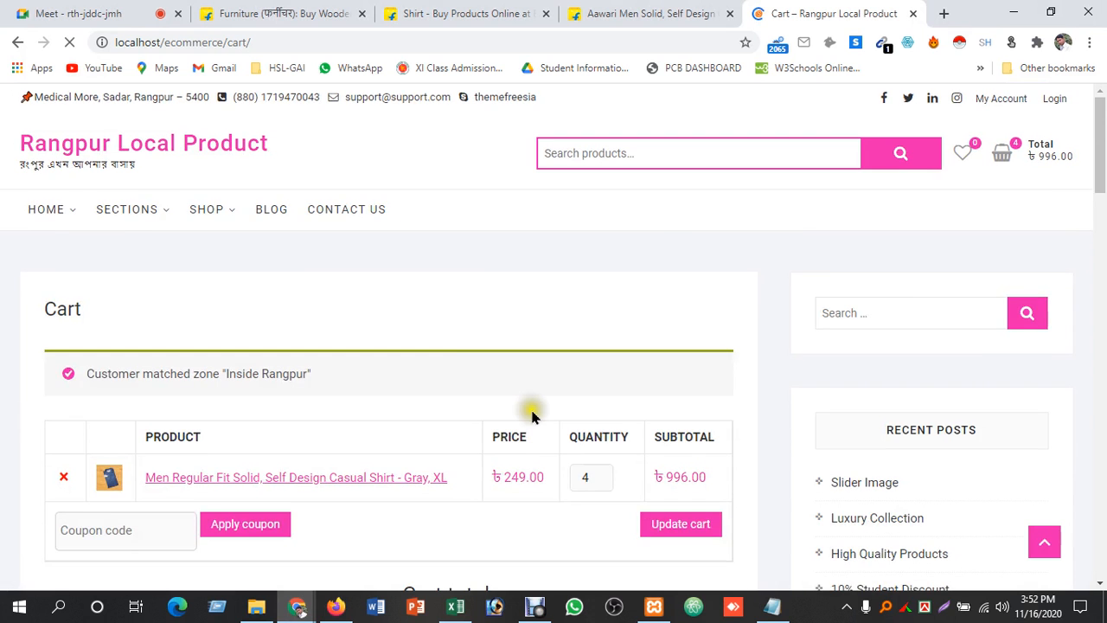
scroll(532, 416, down, 3)
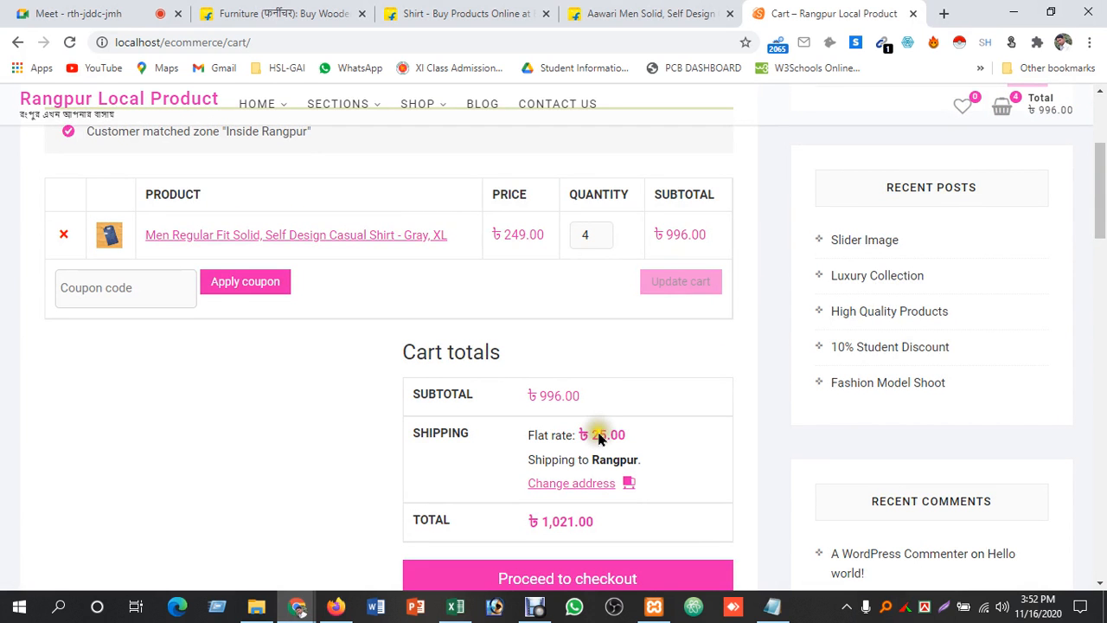
drag(540, 395, 602, 399)
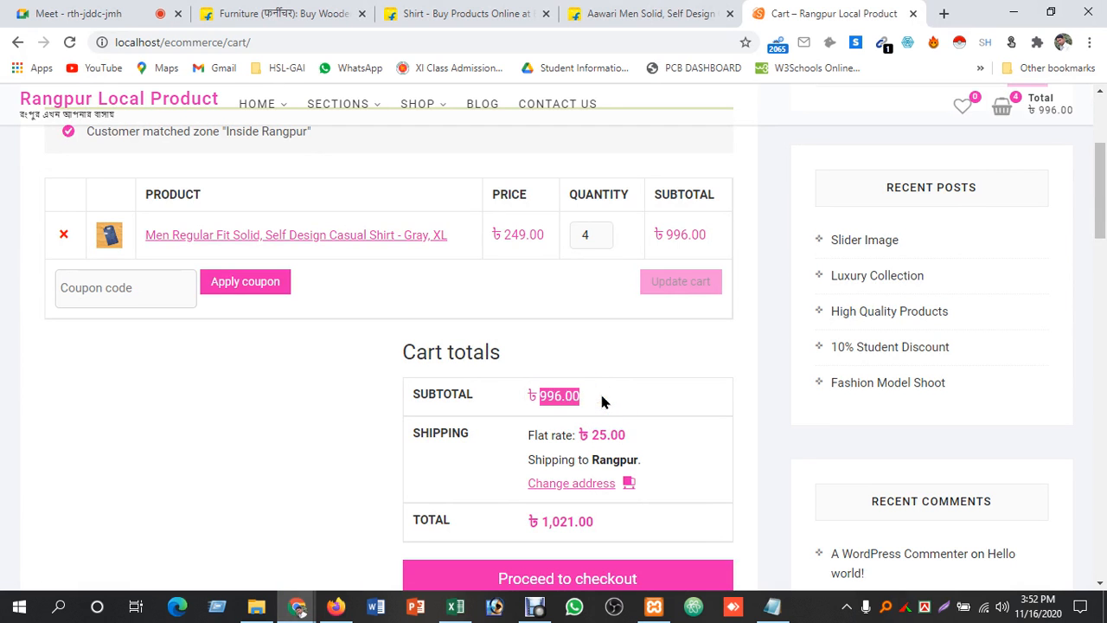
scroll(602, 402, down, 1)
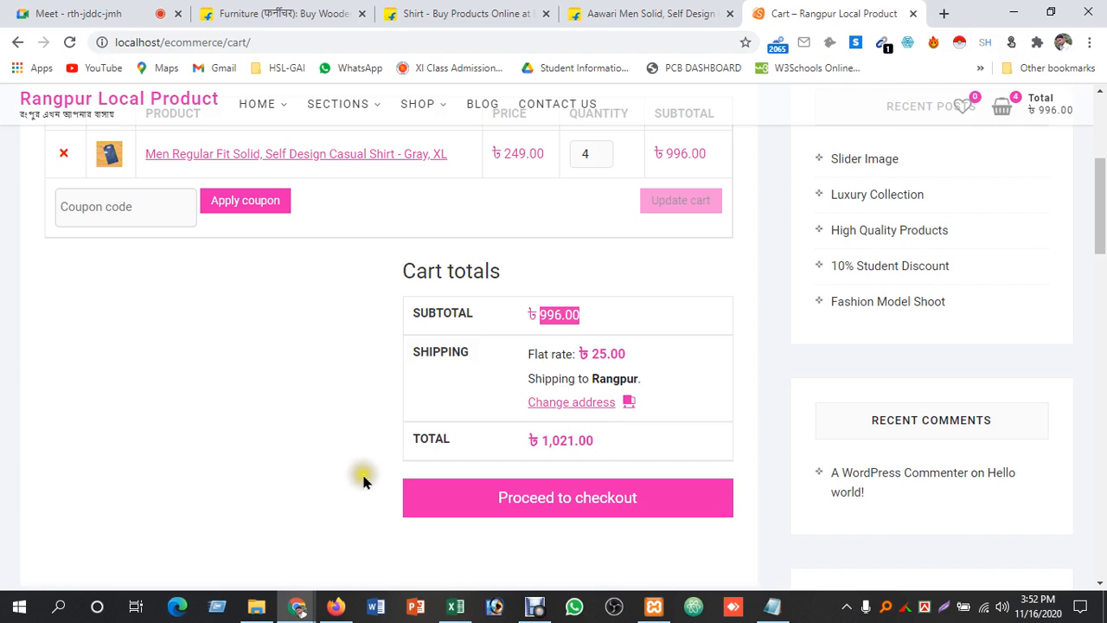
scroll(364, 483, up, 1)
scroll(366, 474, up, 3)
scroll(519, 467, down, 5)
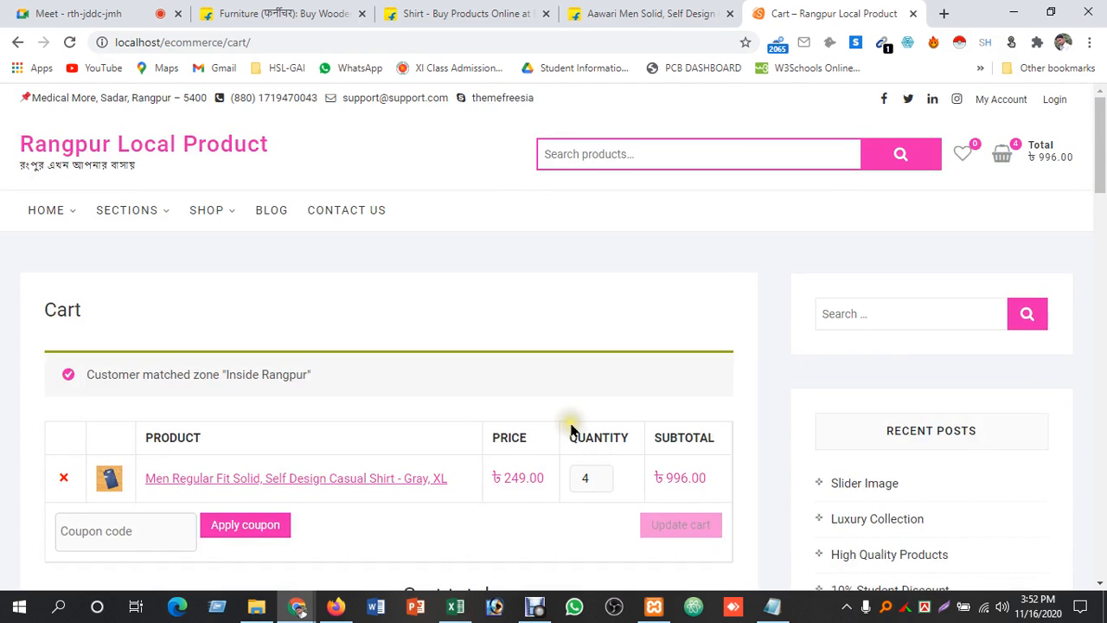
Step: Proceed to checkout and look over the billing details fields and the order summary
click(569, 429)
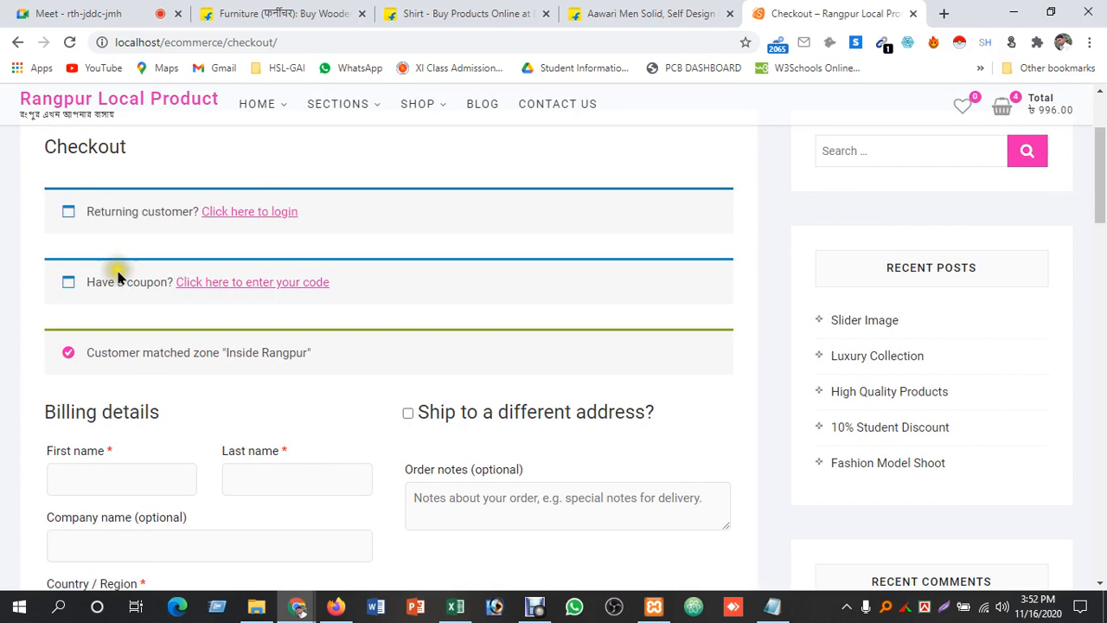
scroll(459, 353, down, 3)
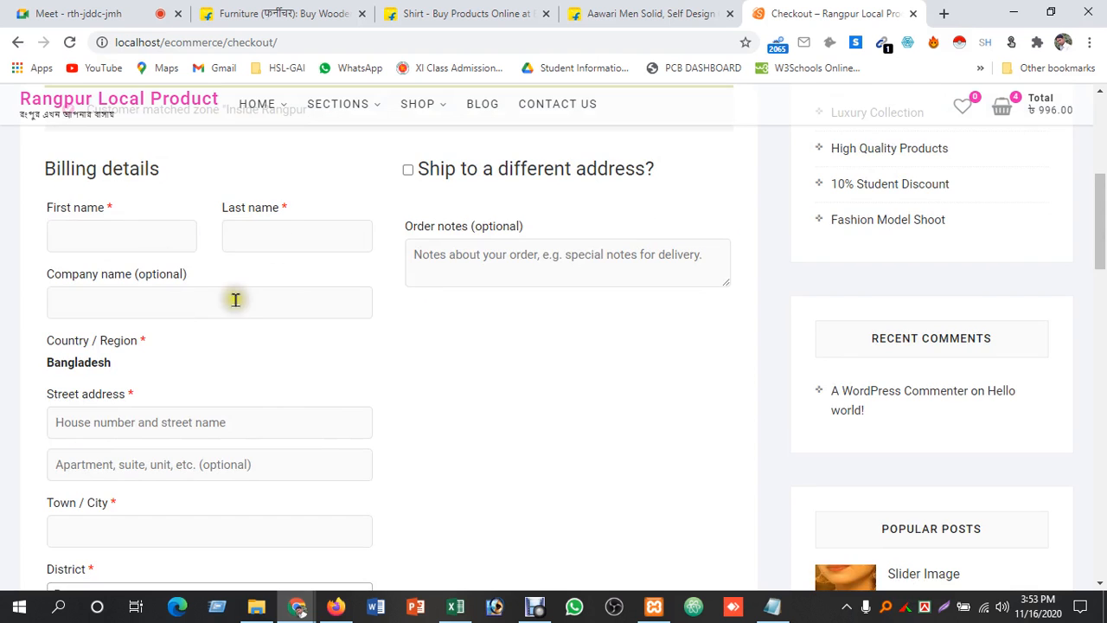
scroll(235, 300, down, 3)
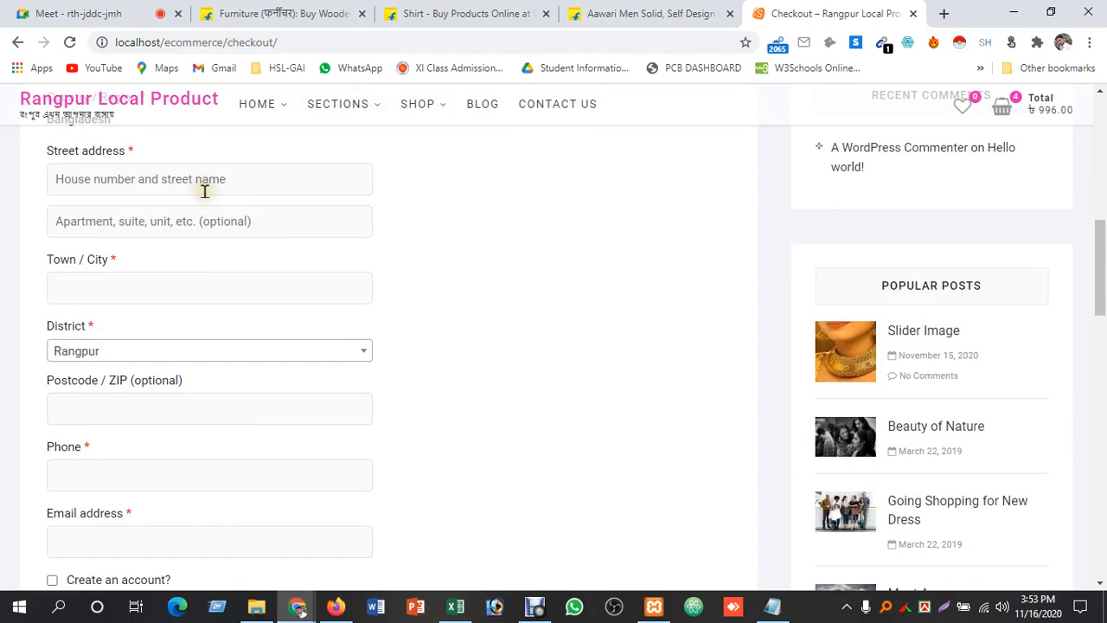
click(205, 186)
click(220, 228)
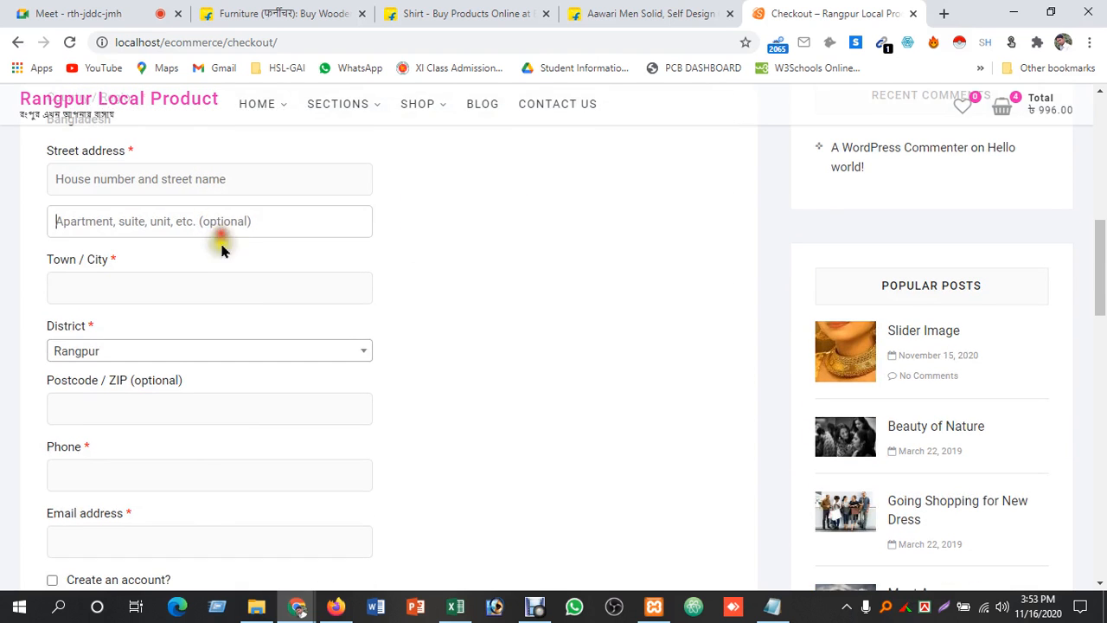
click(223, 286)
scroll(420, 361, down, 2)
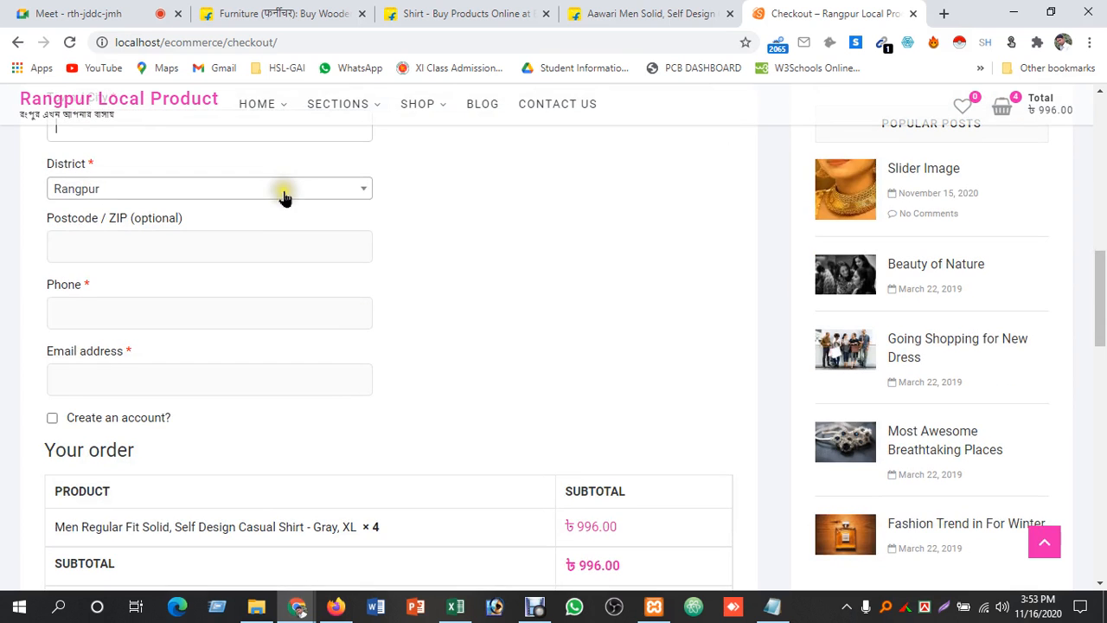
Step: Review the order summary, choose bKash as the payment method and look over its payment form
scroll(259, 321, down, 2)
scroll(143, 329, down, 1)
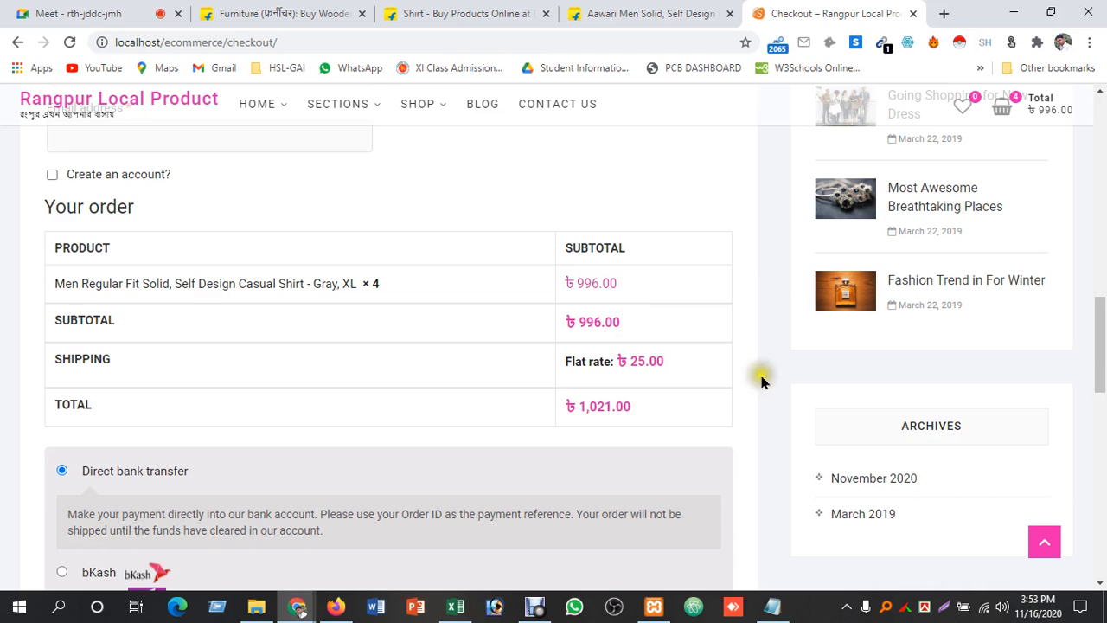
scroll(459, 440, down, 2)
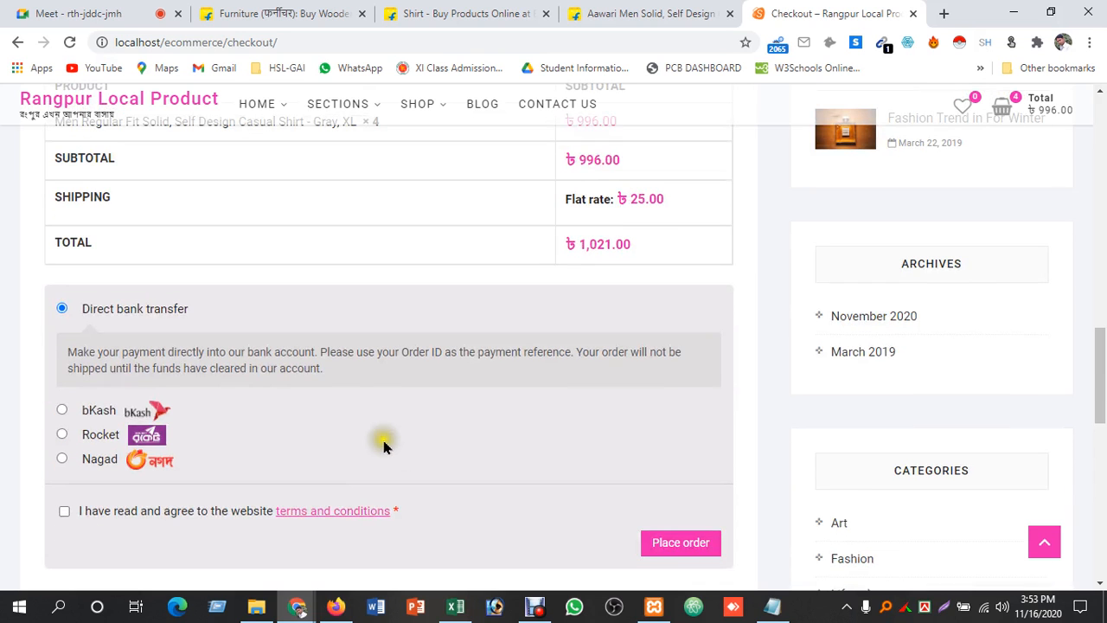
click(96, 417)
scroll(145, 493, down, 4)
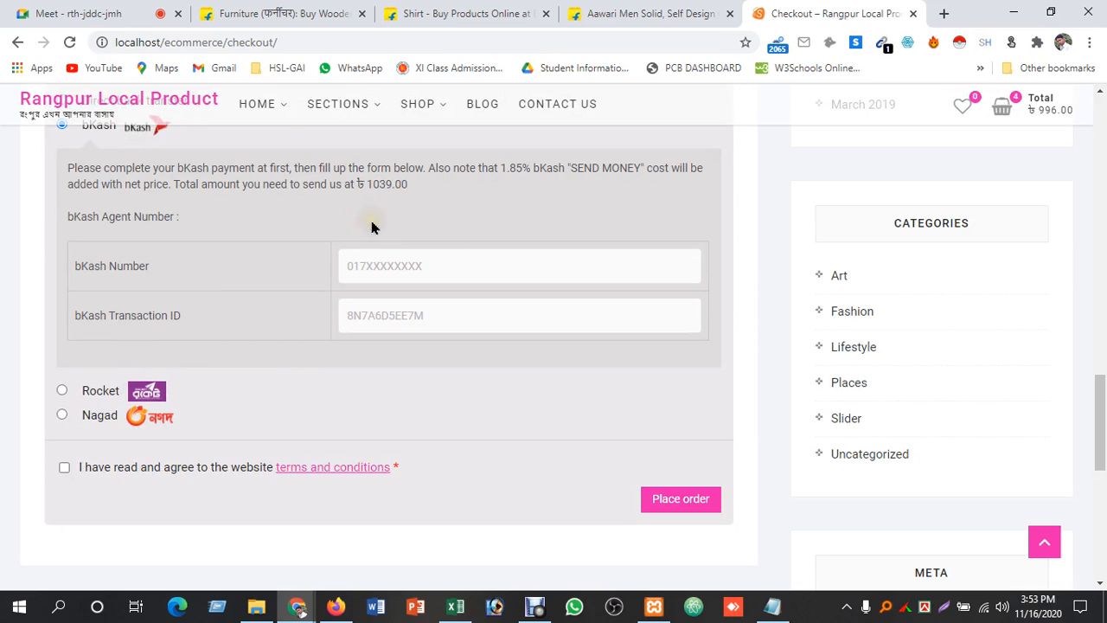
Step: Switch to the WooCommerce settings in Firefox and open the bKash gateway's options from the payment methods
click(340, 610)
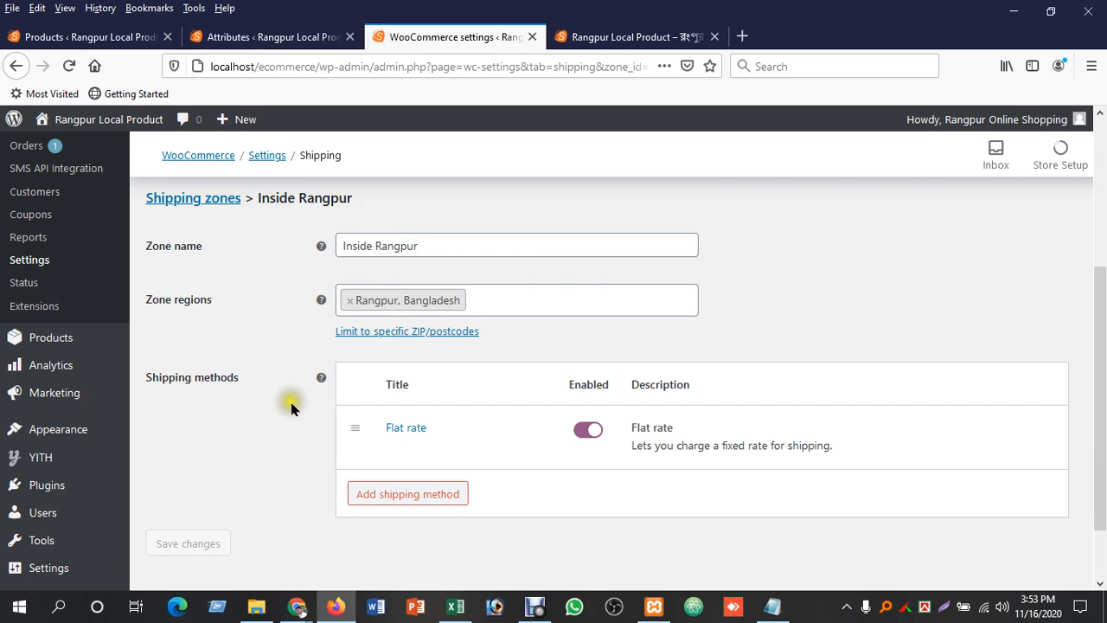
scroll(290, 406, up, 3)
click(471, 402)
click(384, 387)
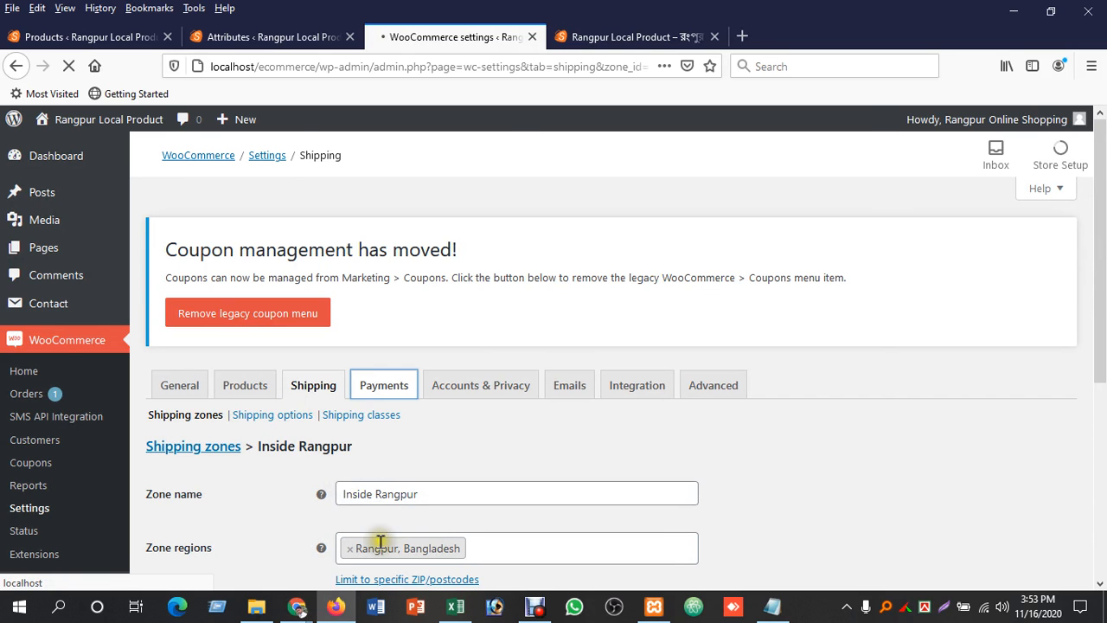
click(535, 606)
click(403, 447)
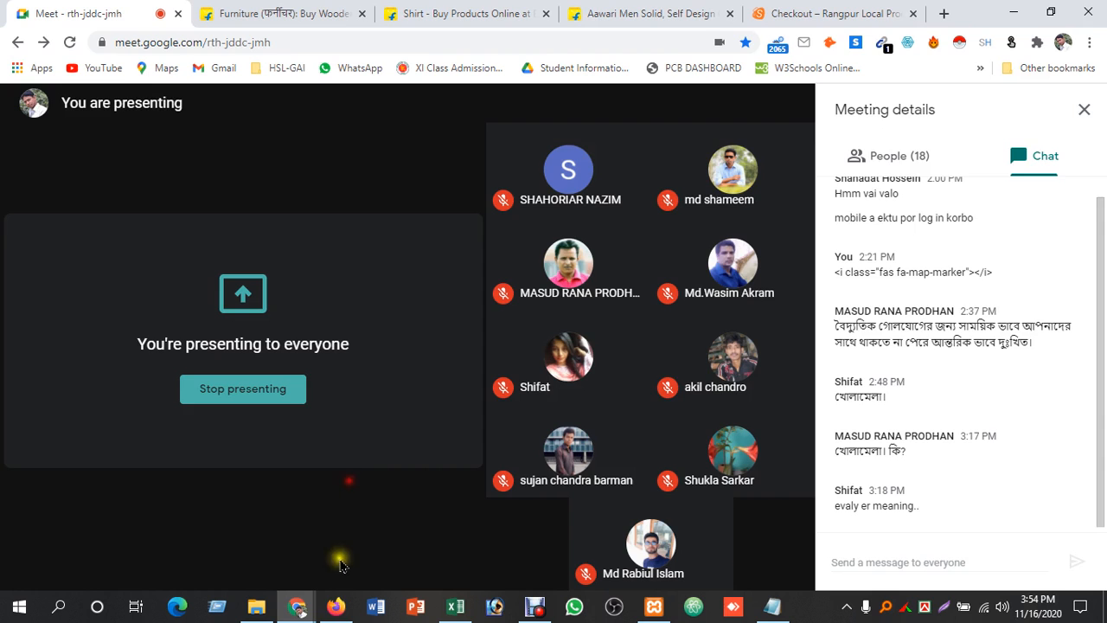
click(336, 606)
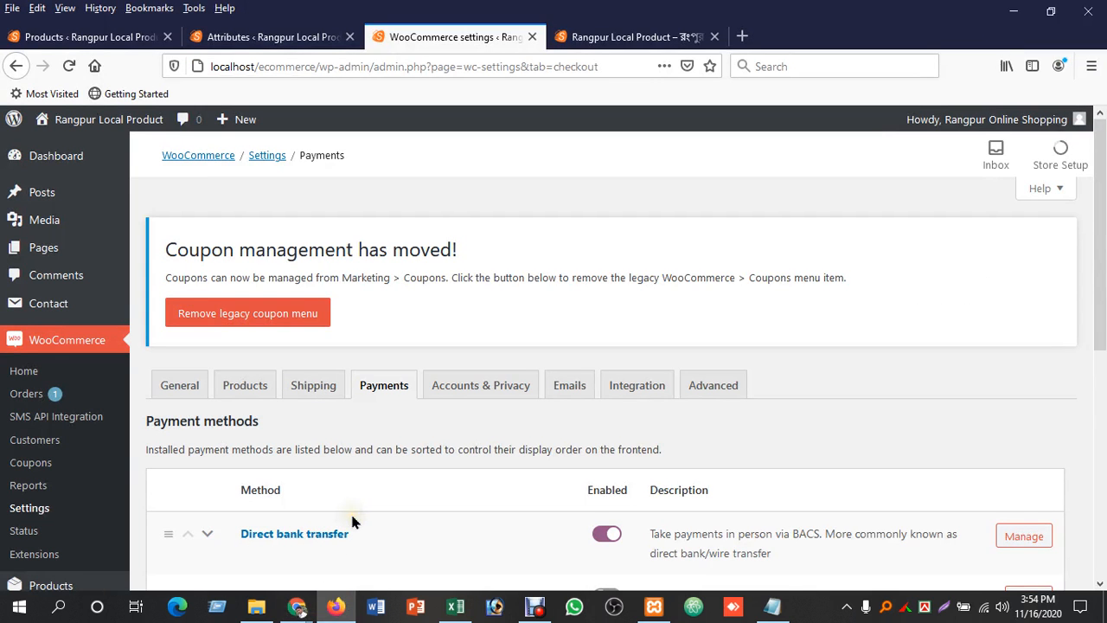
scroll(511, 472, down, 5)
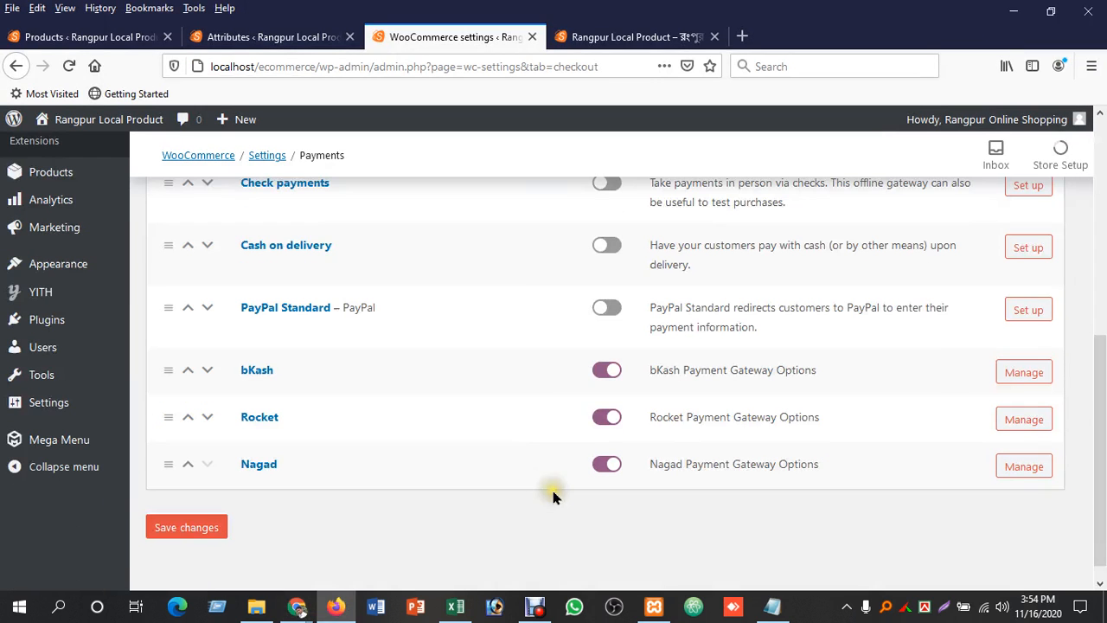
click(1030, 380)
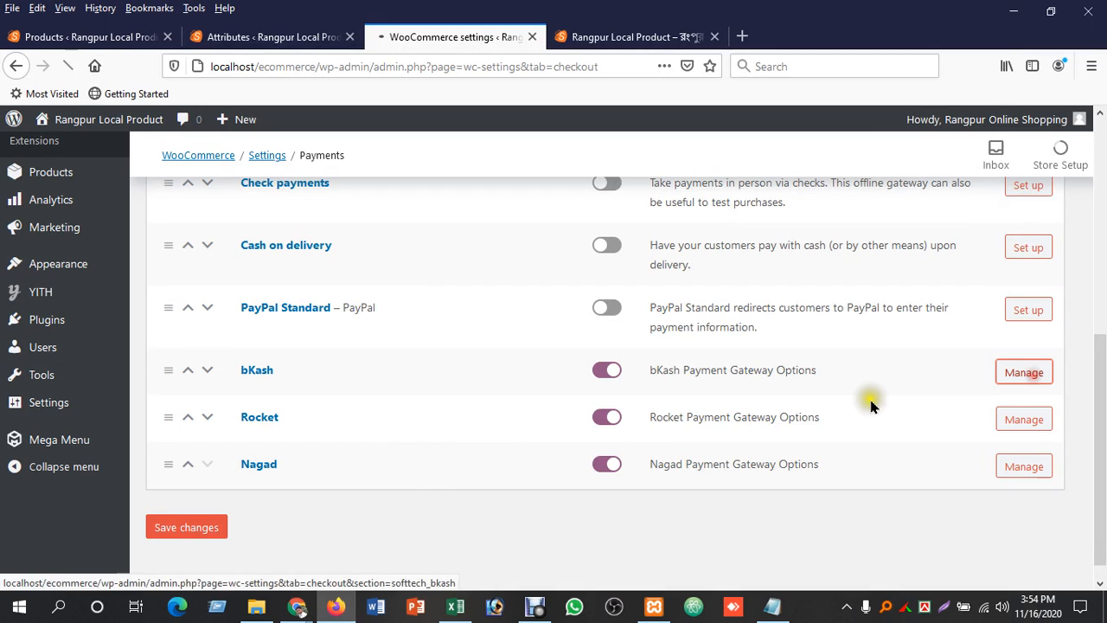
Step: Enter the bKash phone number, set the account type to Personal and save the changes
click(399, 414)
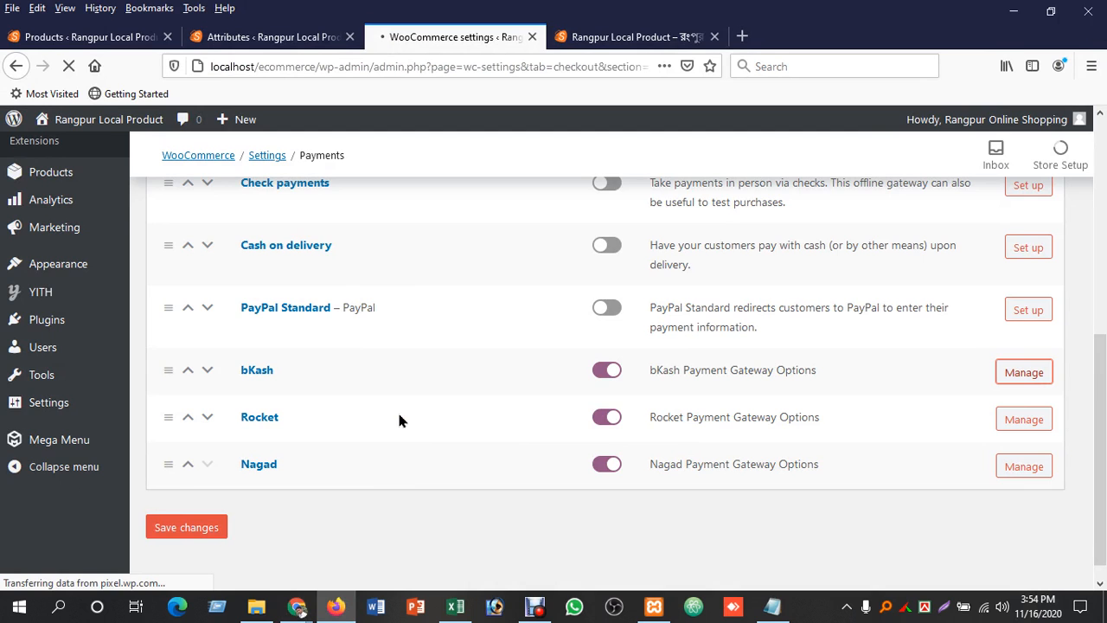
text(017194)
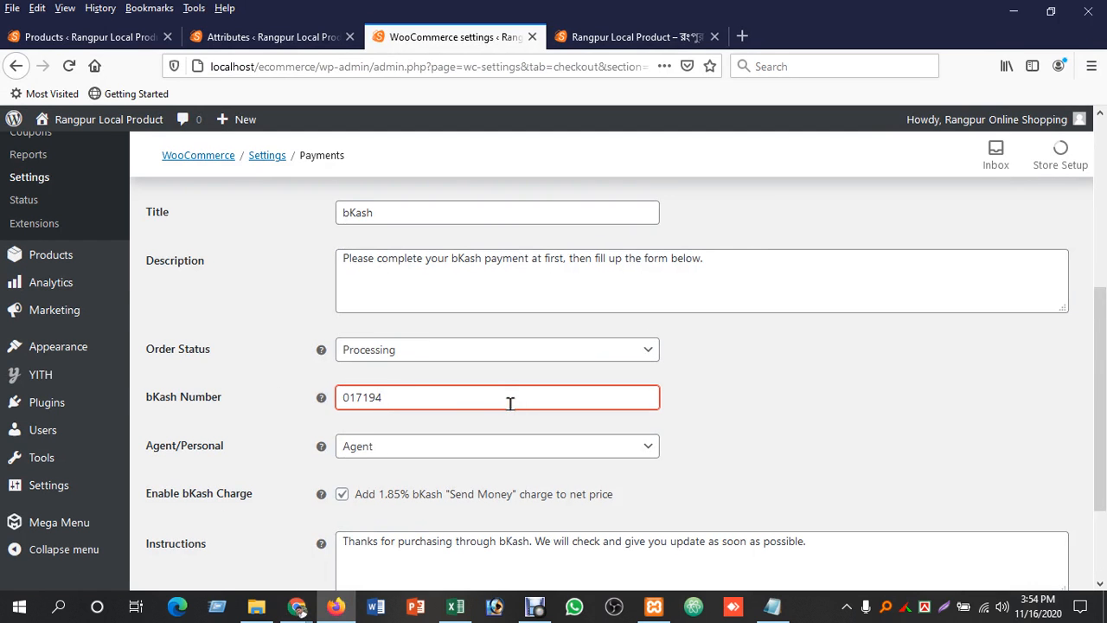
click(514, 446)
click(409, 509)
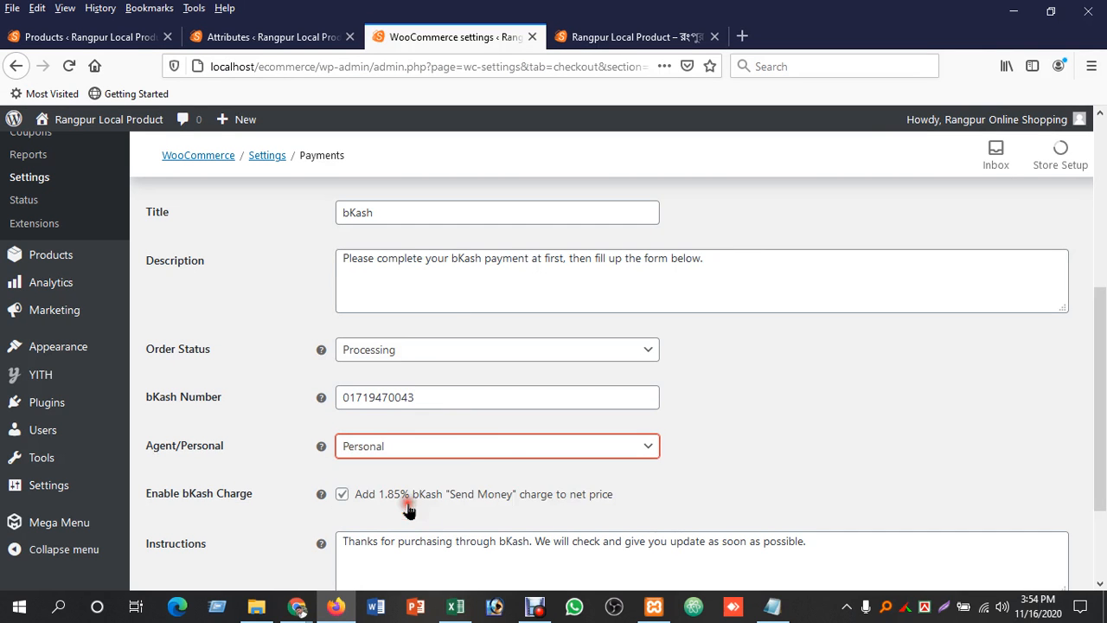
scroll(389, 495, down, 3)
click(188, 510)
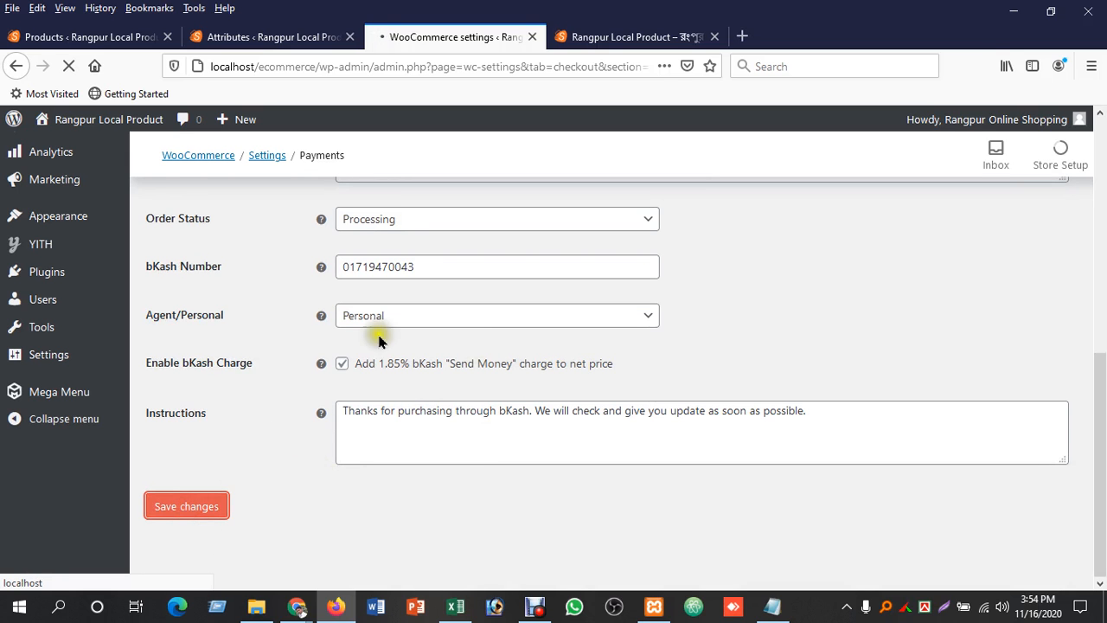
Step: Return to the checkout in Chrome, check the bKash payment details and fields, and agree to the terms and conditions
scroll(378, 343, down, 5)
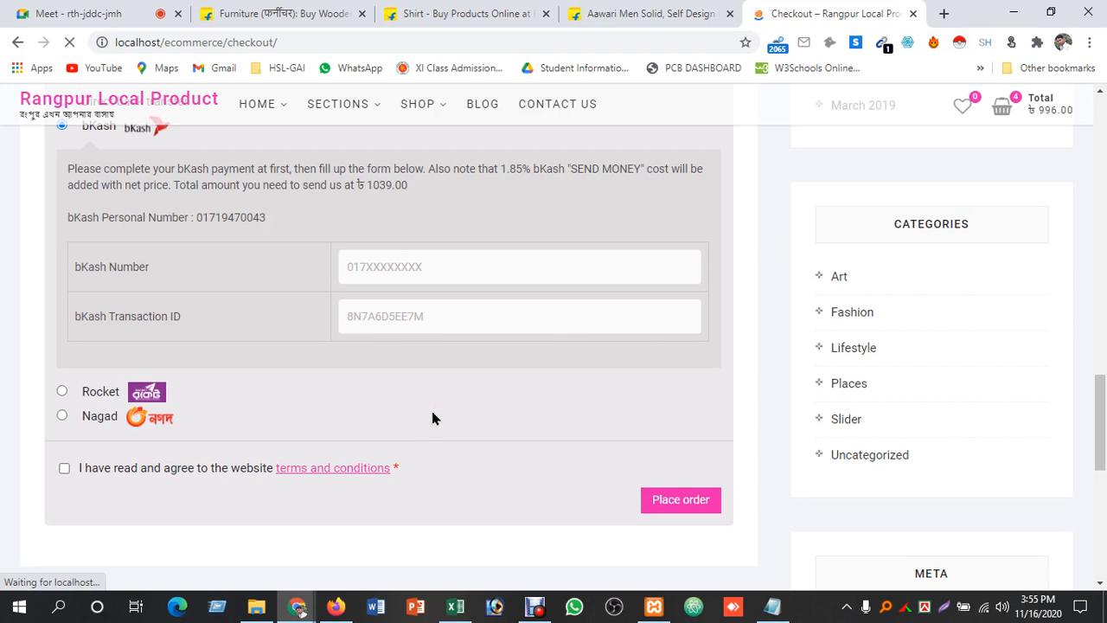
click(211, 216)
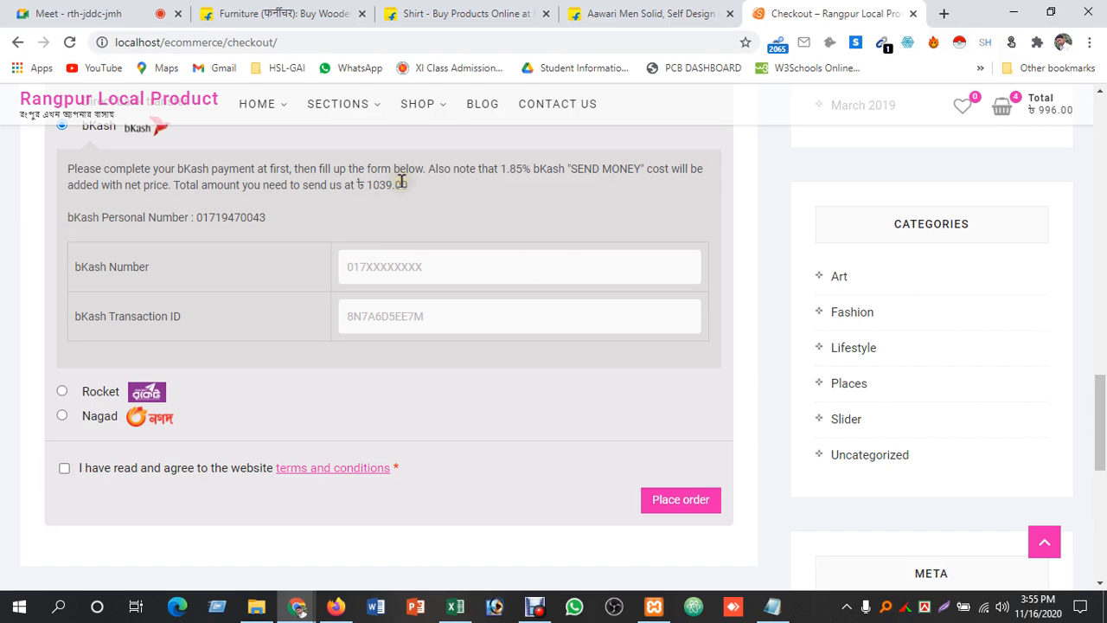
click(396, 268)
scroll(415, 294, down, 1)
click(397, 235)
scroll(441, 313, up, 1)
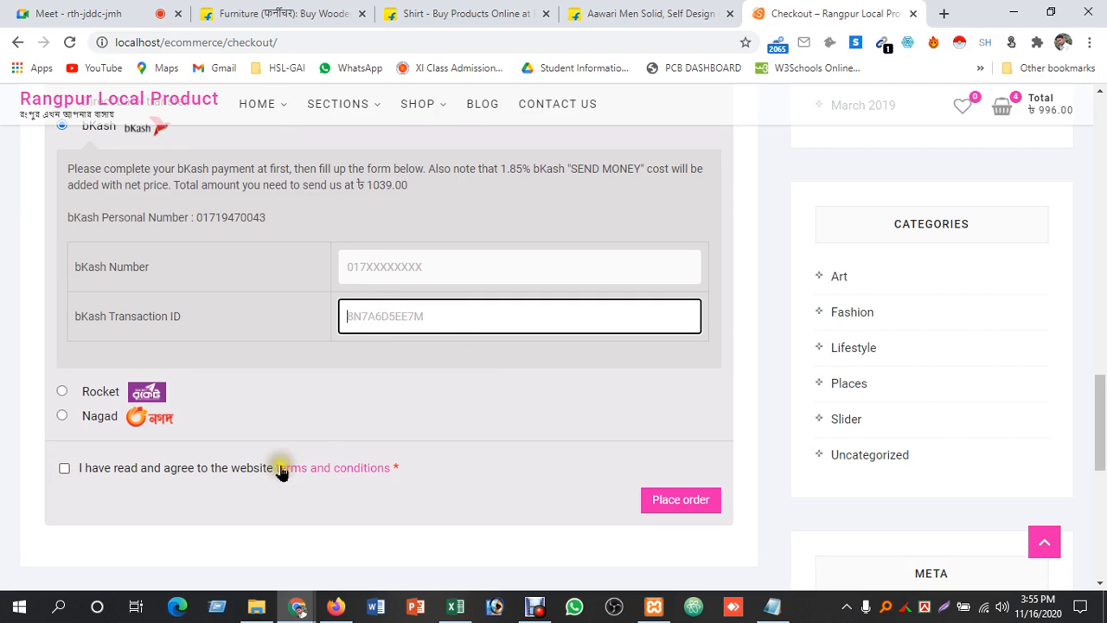
click(65, 471)
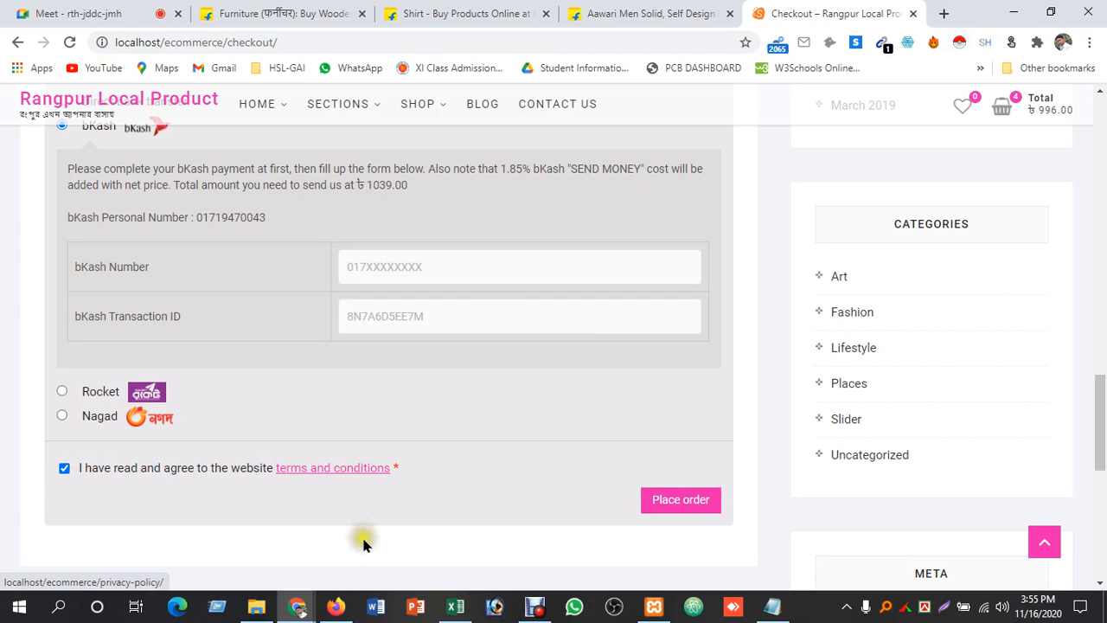
Step: Switch to Firefox and look through the site's list of pages for the terms and conditions page
click(336, 606)
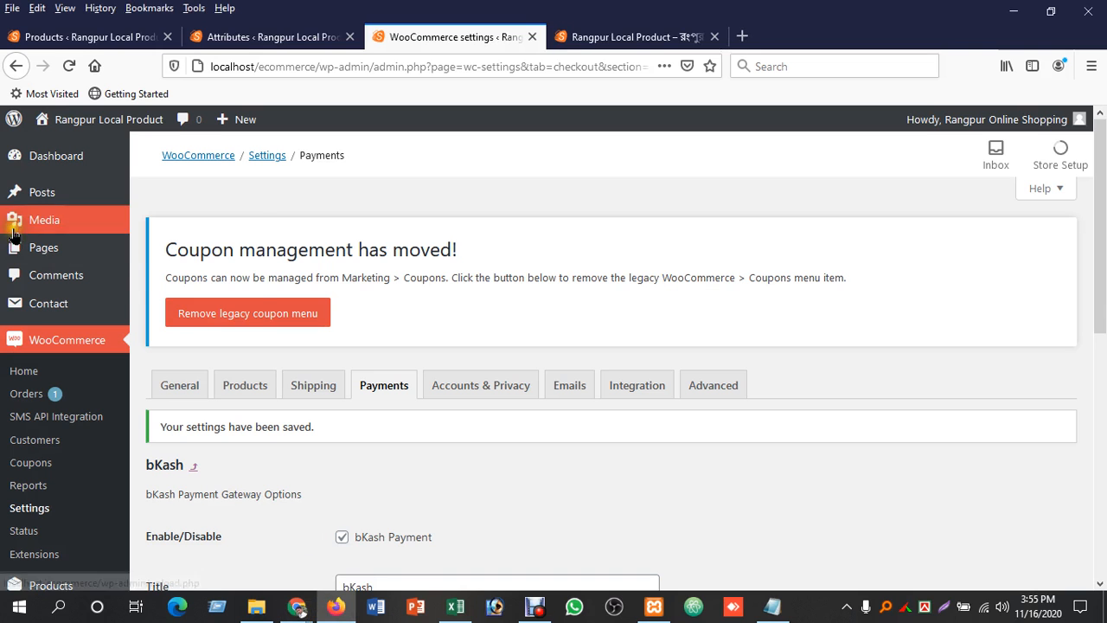
click(588, 37)
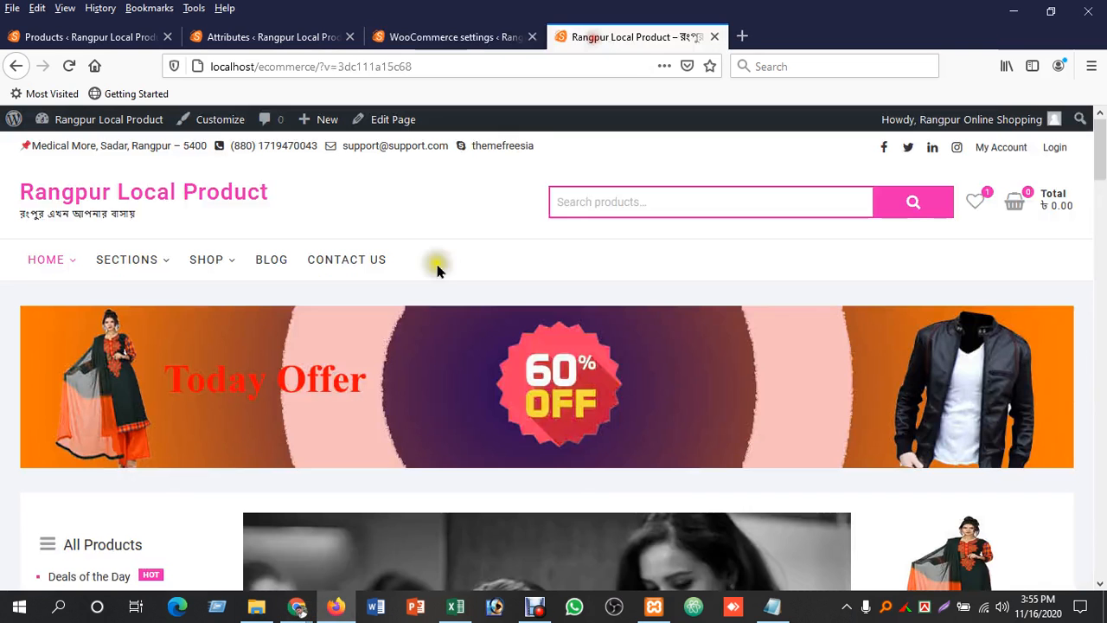
mouse_move(214, 267)
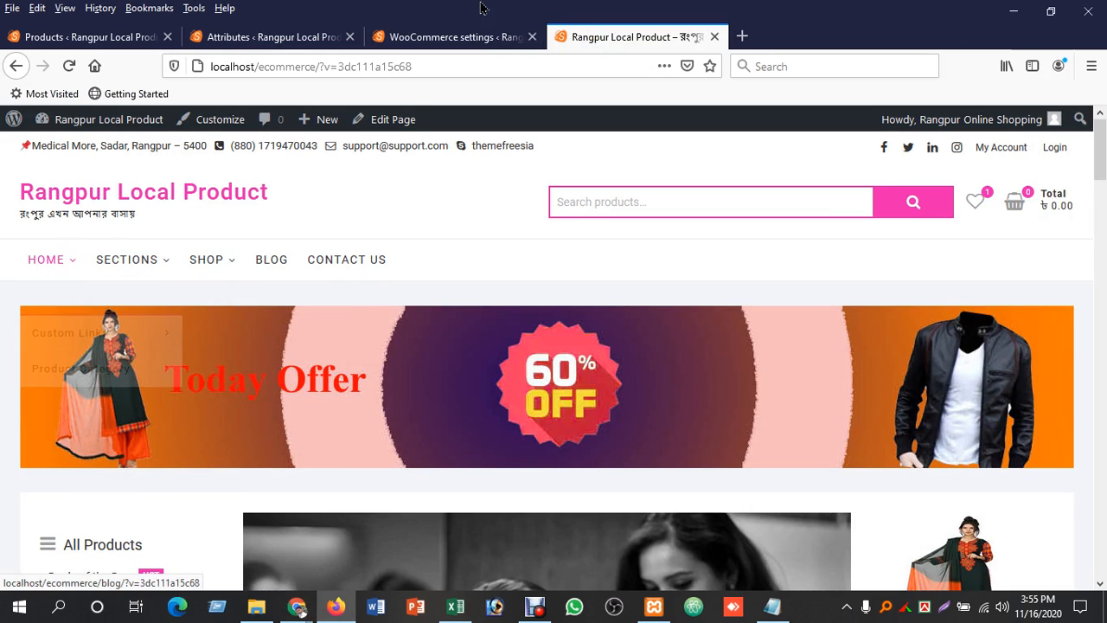
click(481, 39)
mouse_move(73, 309)
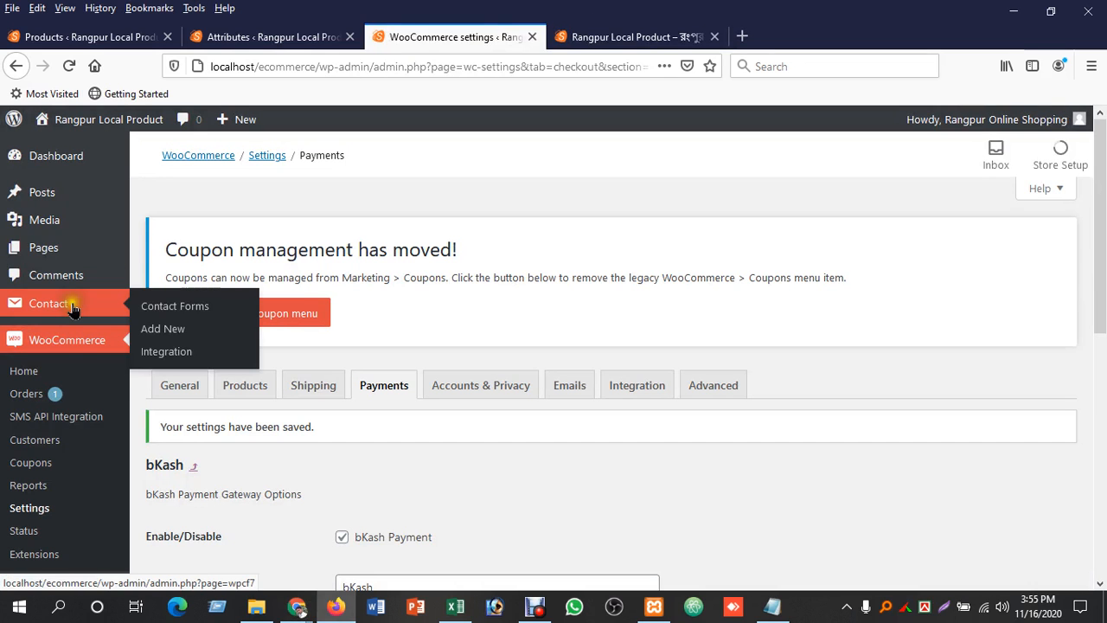
click(56, 246)
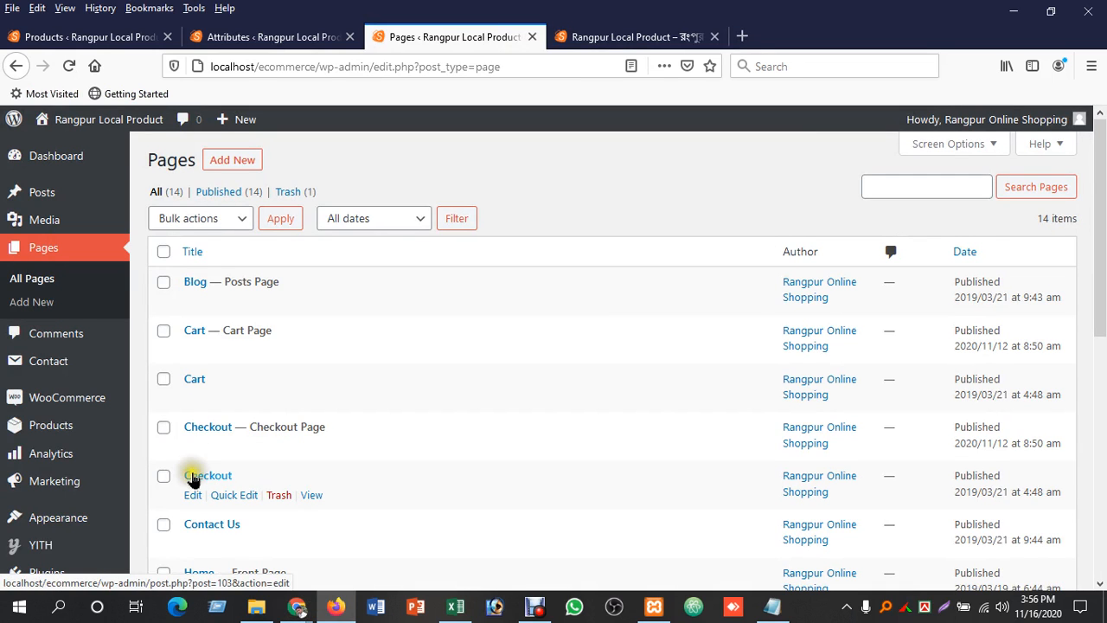
scroll(212, 428, down, 3)
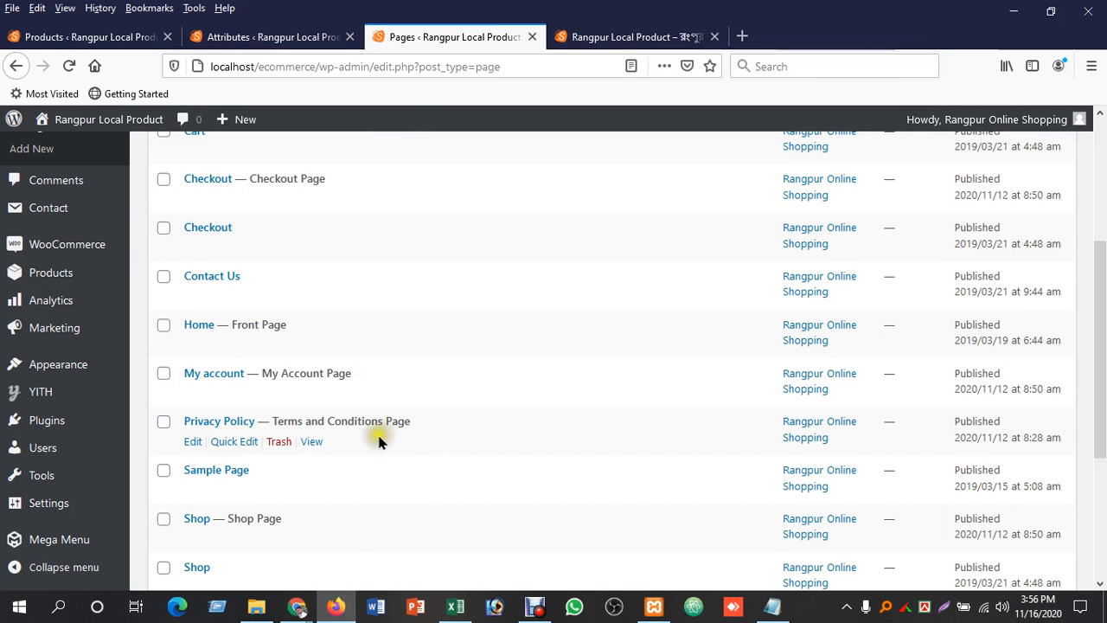
Step: Switch back to the checkout in Chrome and load the storefront home page at localhost/ecommerce/
key(alt+Tab)
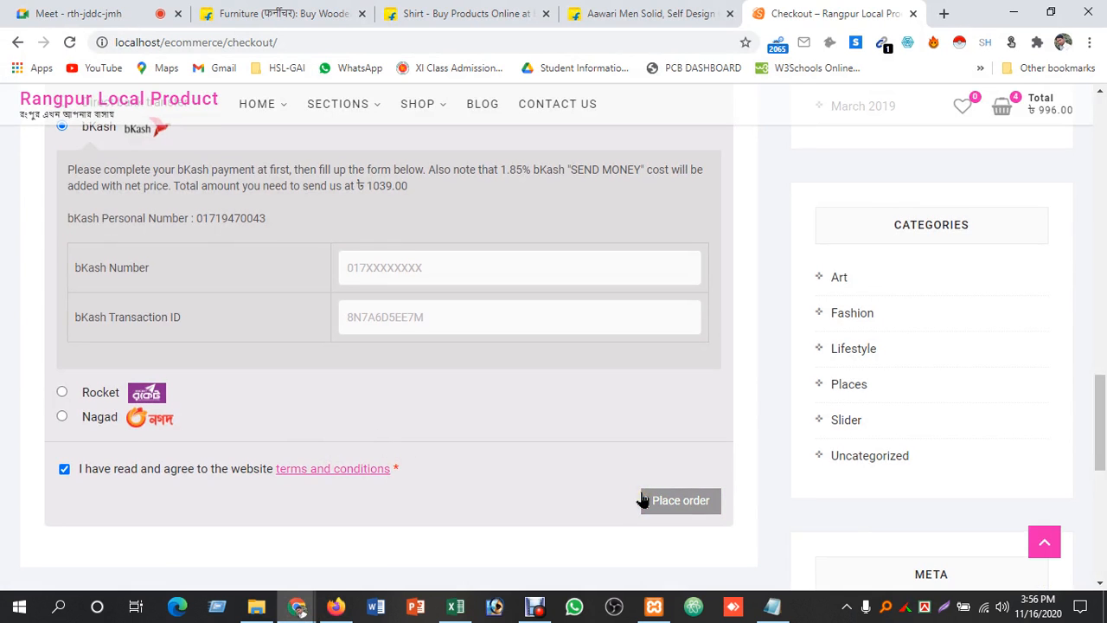
scroll(563, 401, up, 15)
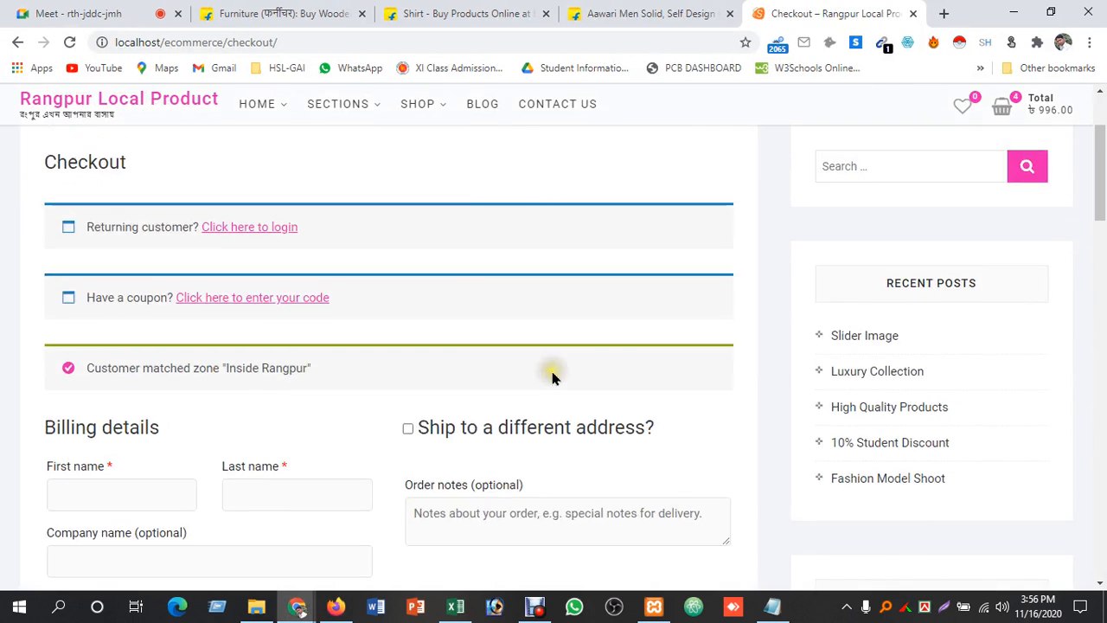
scroll(551, 374, up, 2)
mouse_move(73, 199)
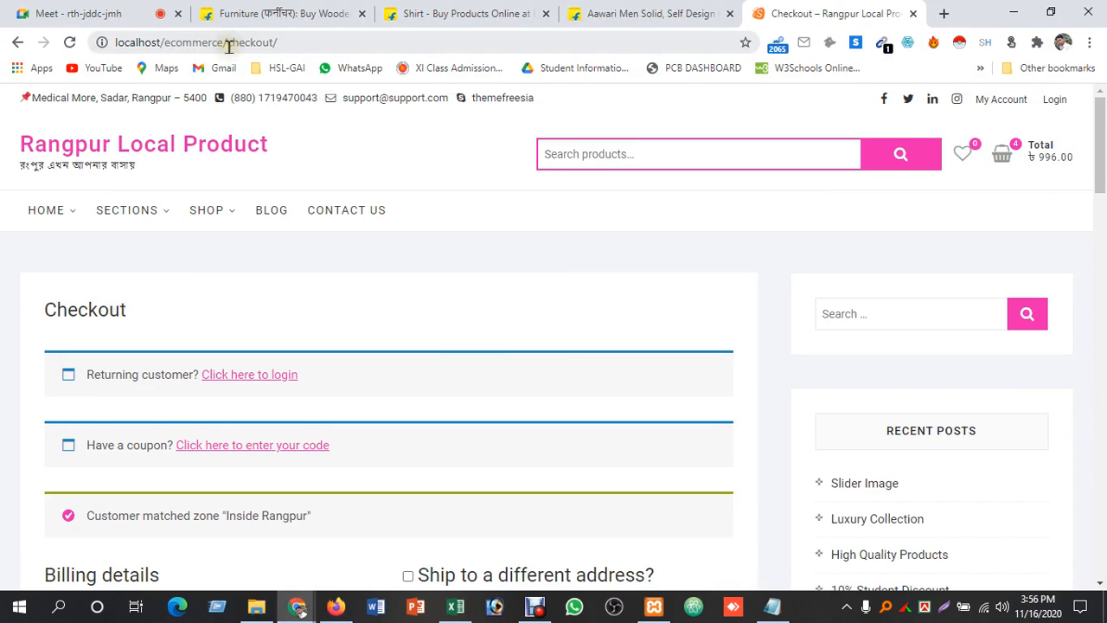
drag(229, 47, 298, 45)
key(BackSpace)
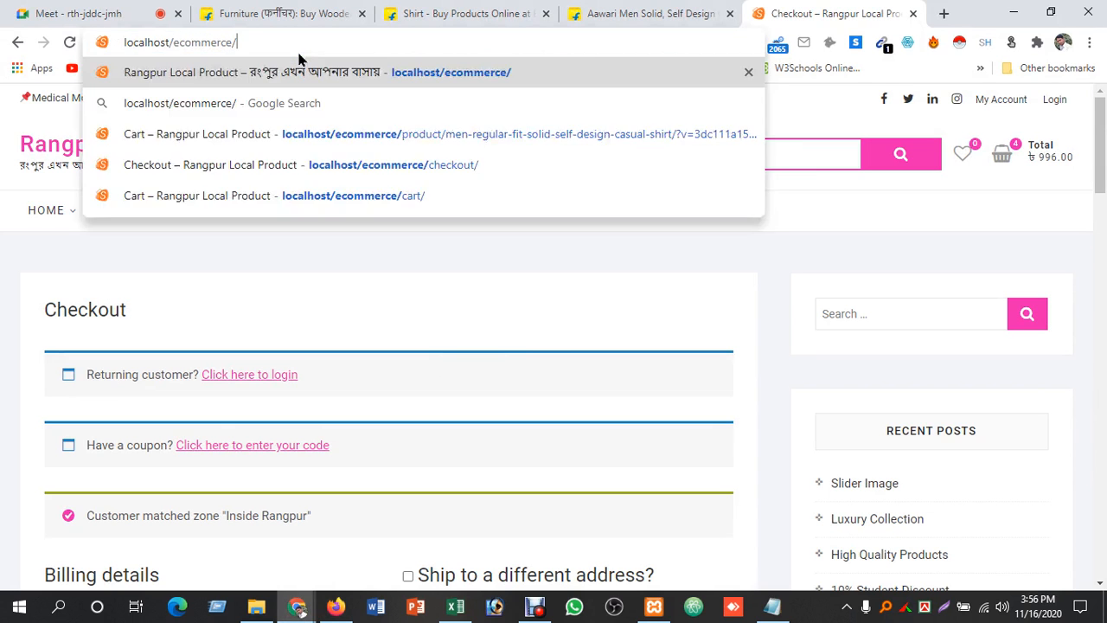
key(Return)
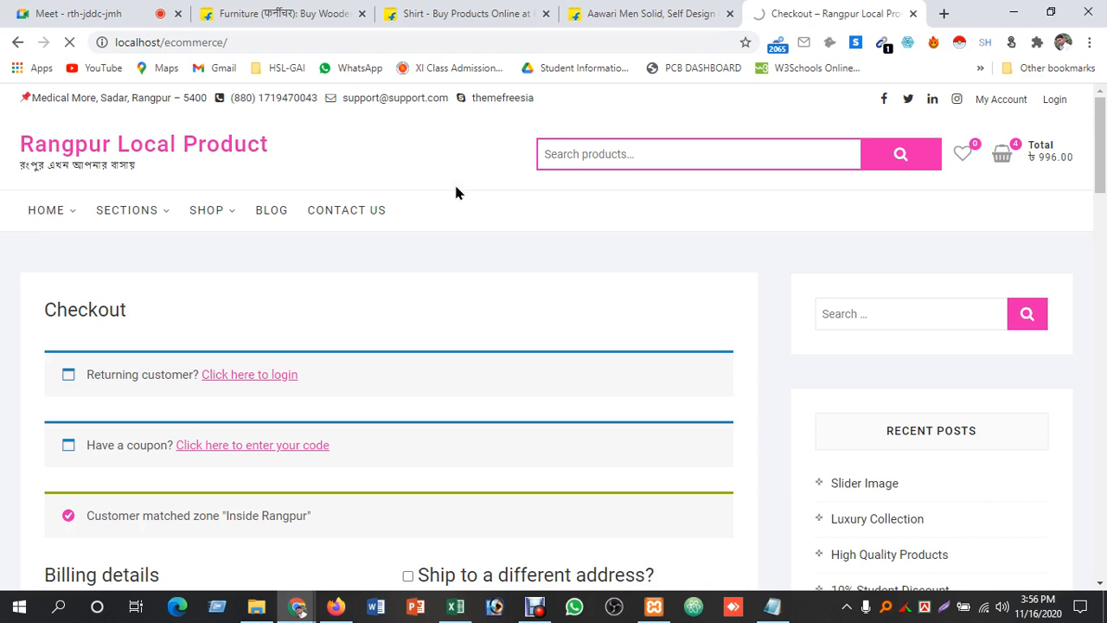
Step: Look over the home page's featured, top rated and new arrival product sections
scroll(462, 216, down, 4)
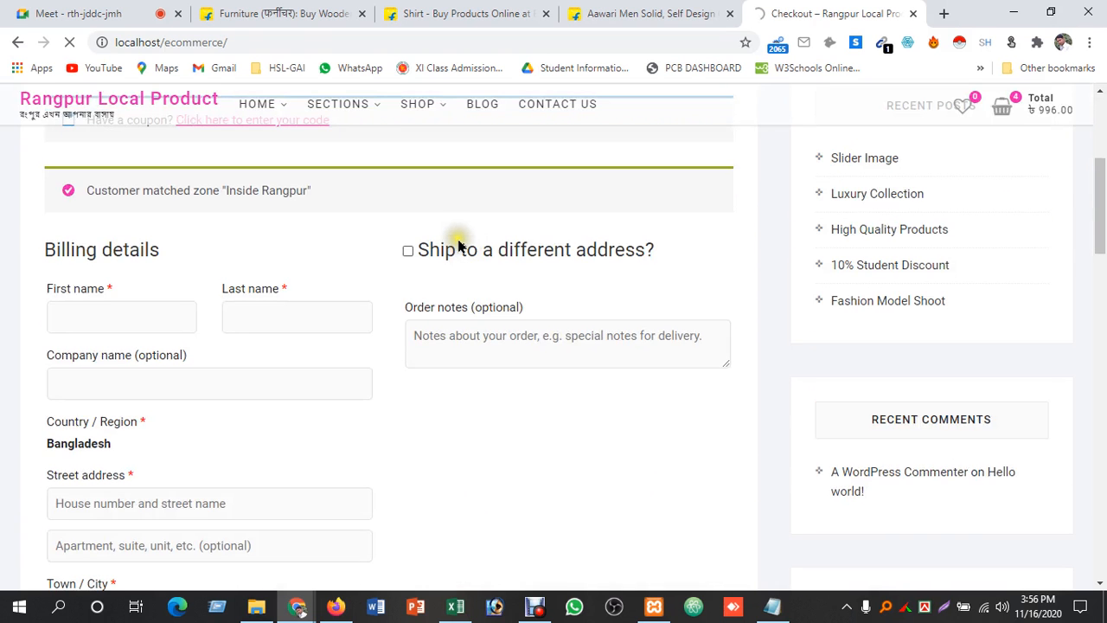
scroll(493, 385, down, 4)
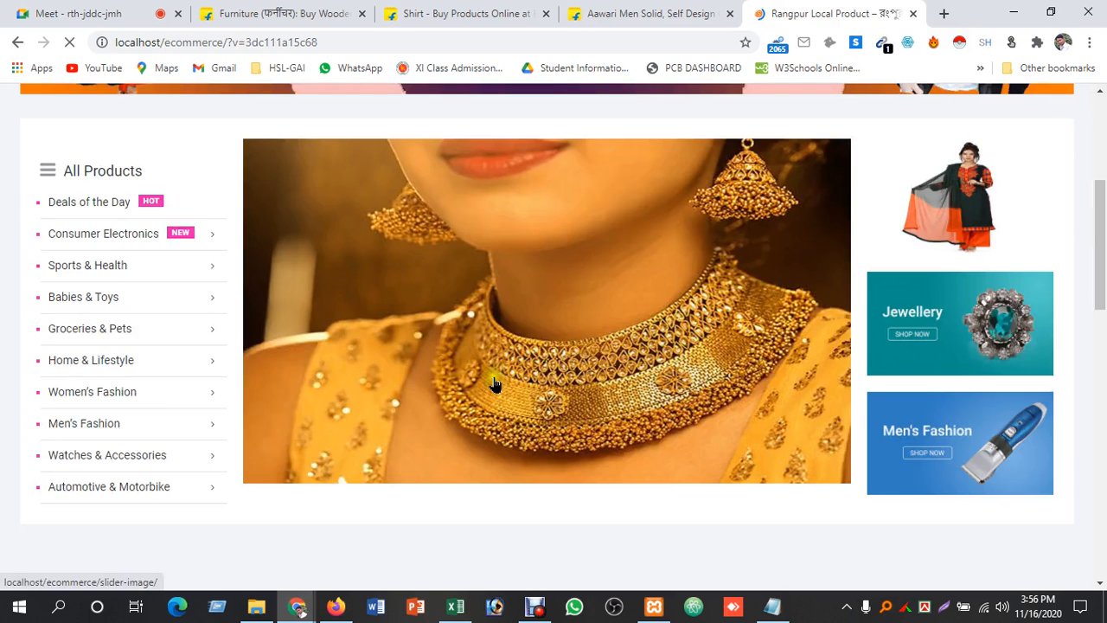
scroll(495, 385, down, 8)
scroll(415, 358, down, 4)
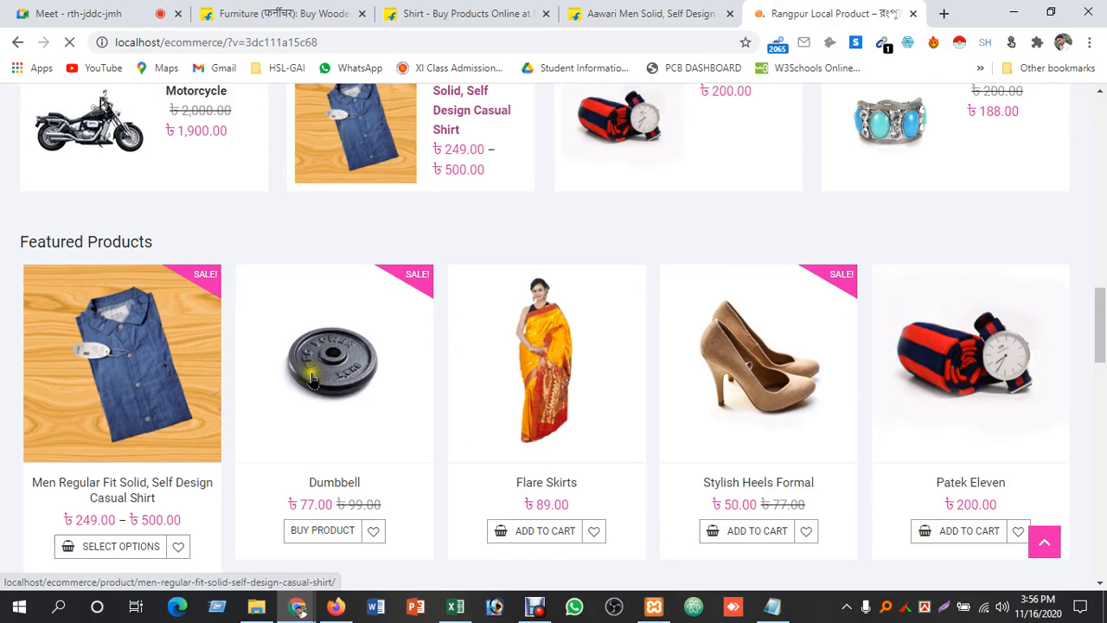
scroll(310, 372, up, 2)
scroll(309, 376, down, 2)
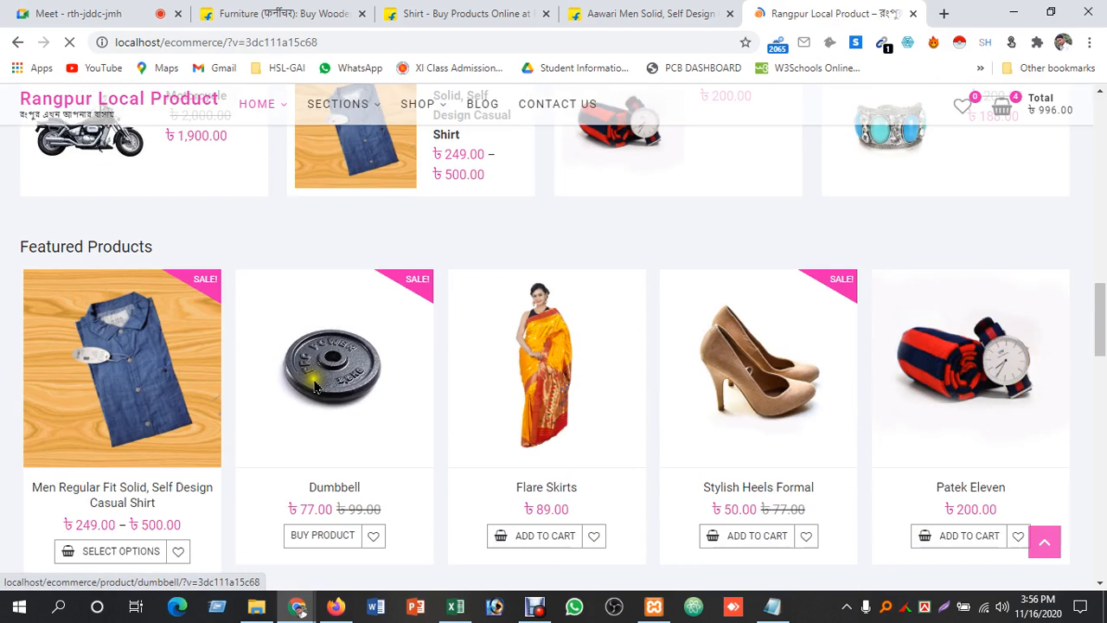
scroll(315, 387, down, 2)
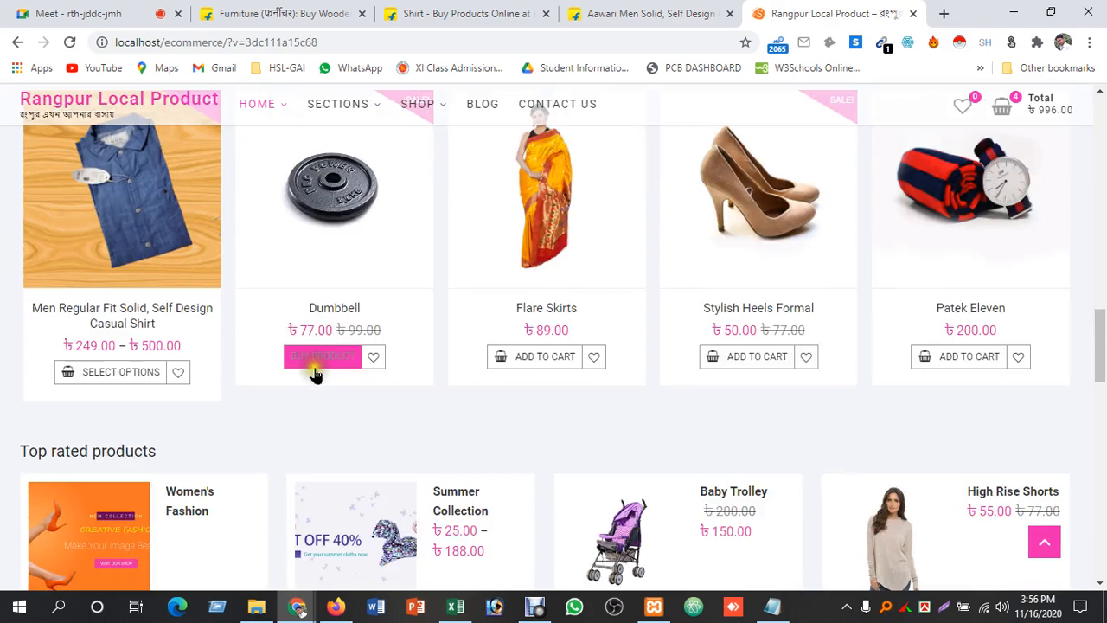
scroll(312, 368, down, 6)
scroll(307, 362, up, 4)
scroll(304, 366, up, 2)
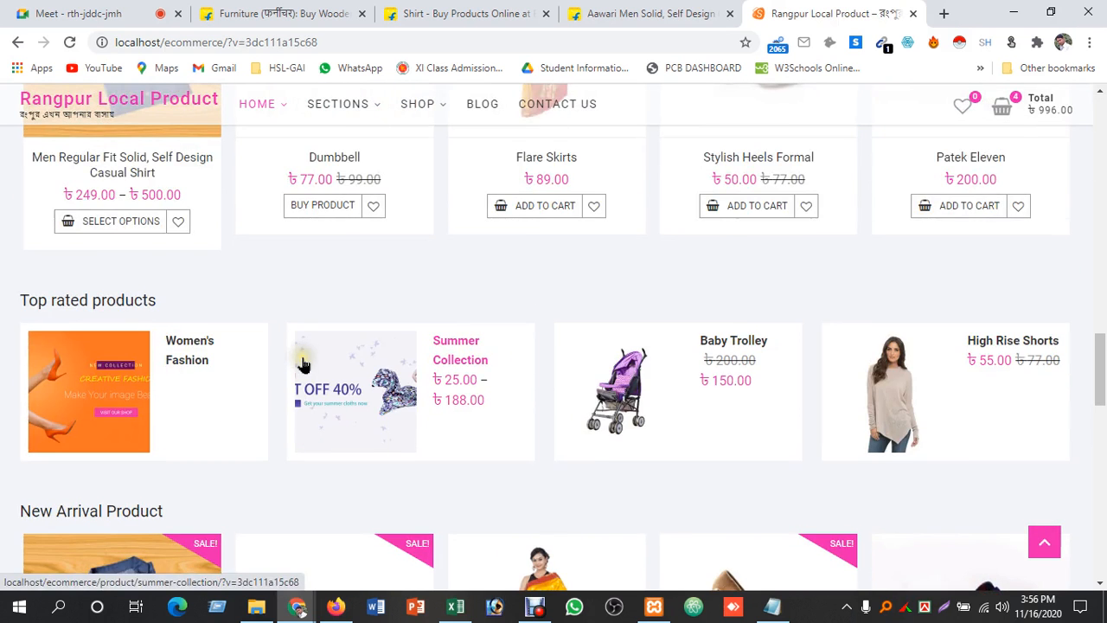
click(303, 361)
Step: View the product list in the Firefox admin, and return to the best selling products and banner on the Chrome storefront
key(alt+Tab)
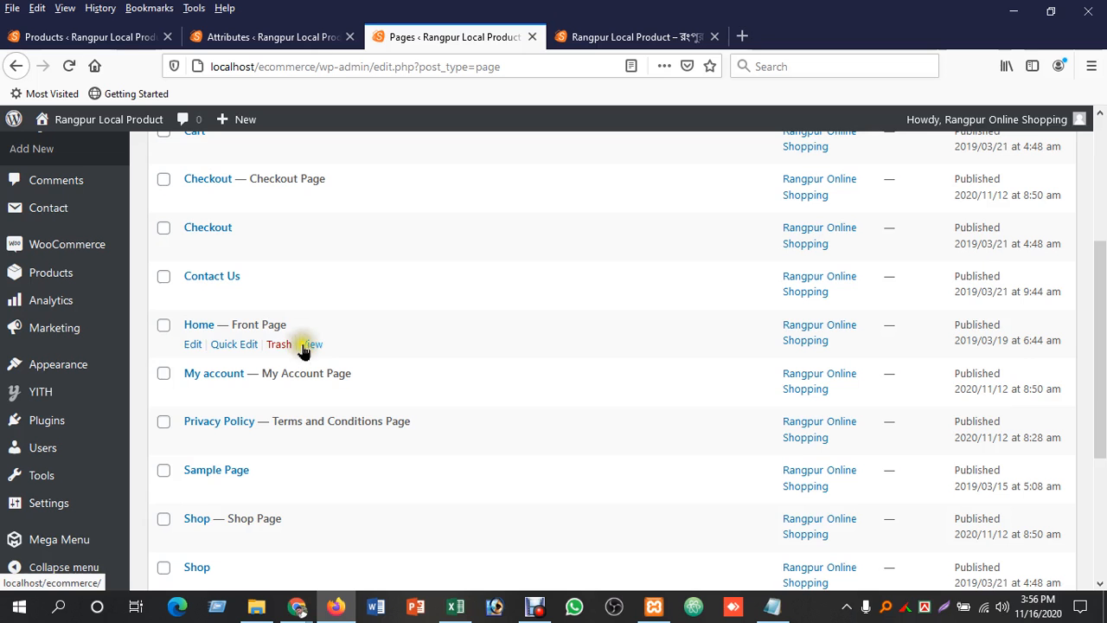
click(110, 38)
mouse_move(296, 606)
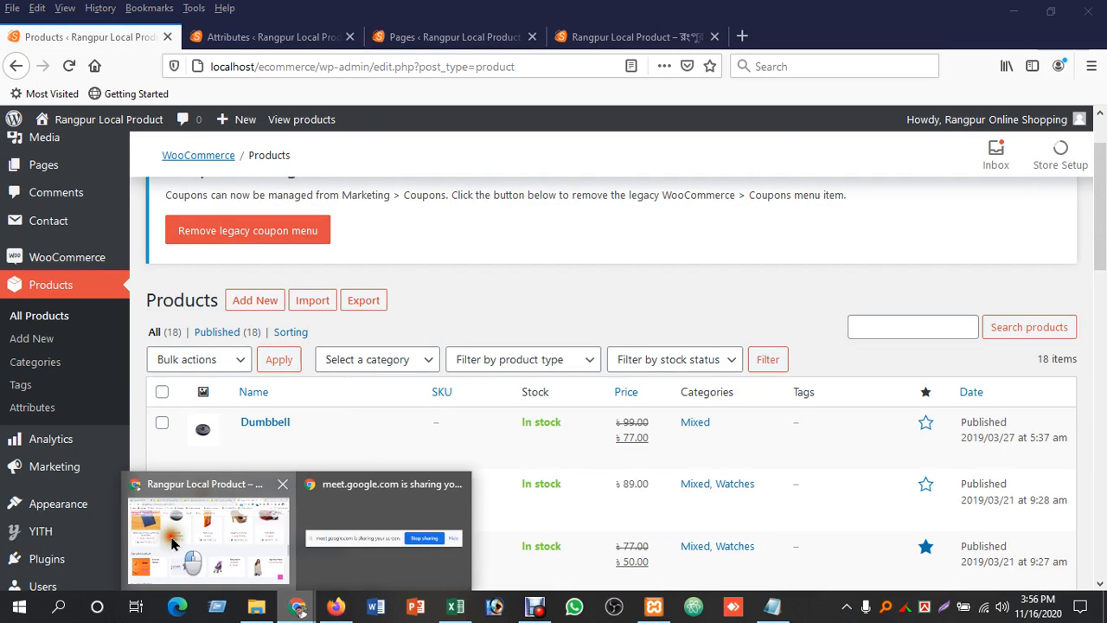
click(171, 541)
scroll(173, 370, up, 10)
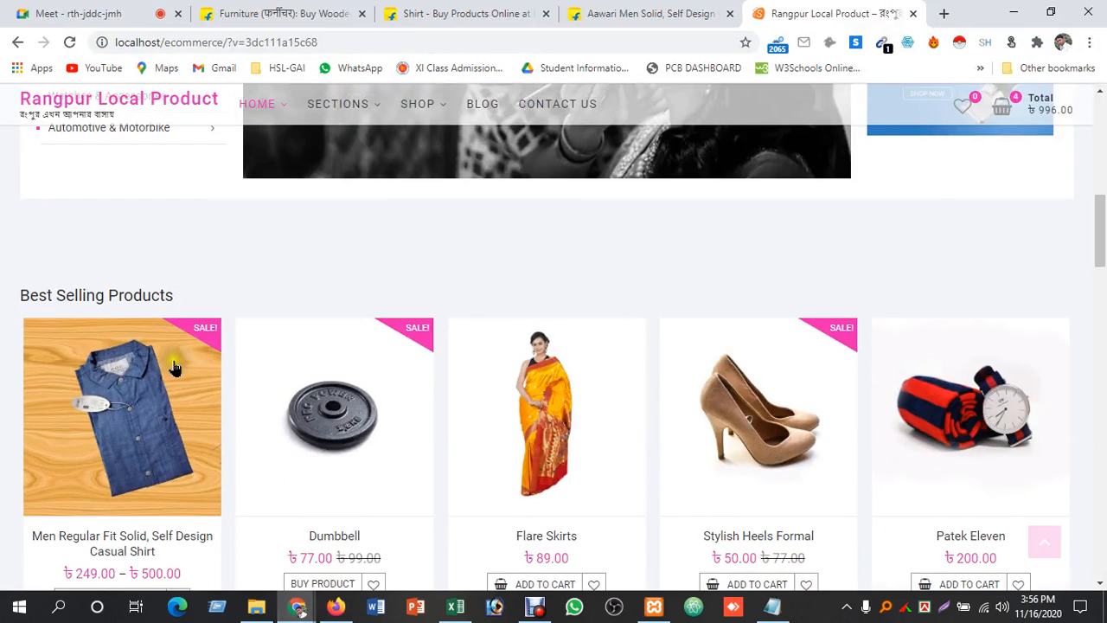
scroll(172, 370, up, 8)
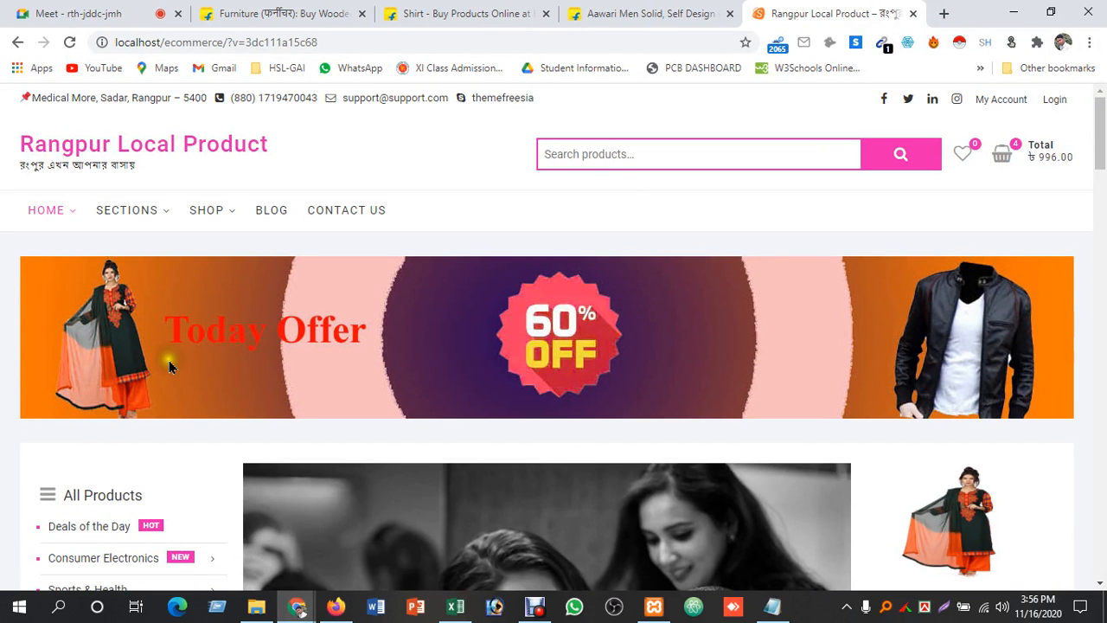